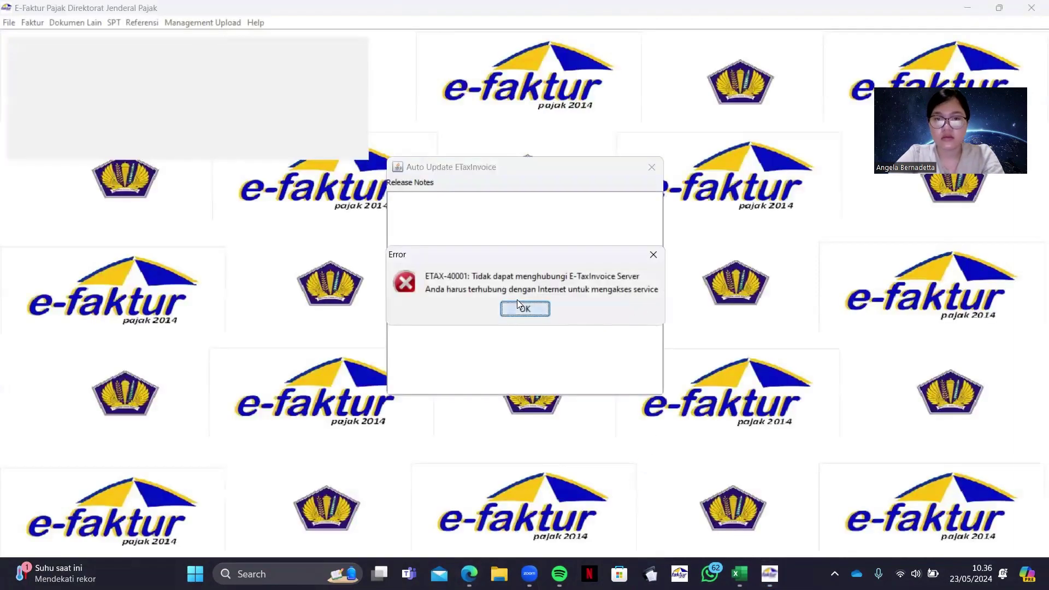
Dismiss the server error, connect to the local database, and log in as Admin with the password
{"action": "left_click", "coordinate": [517, 301]}
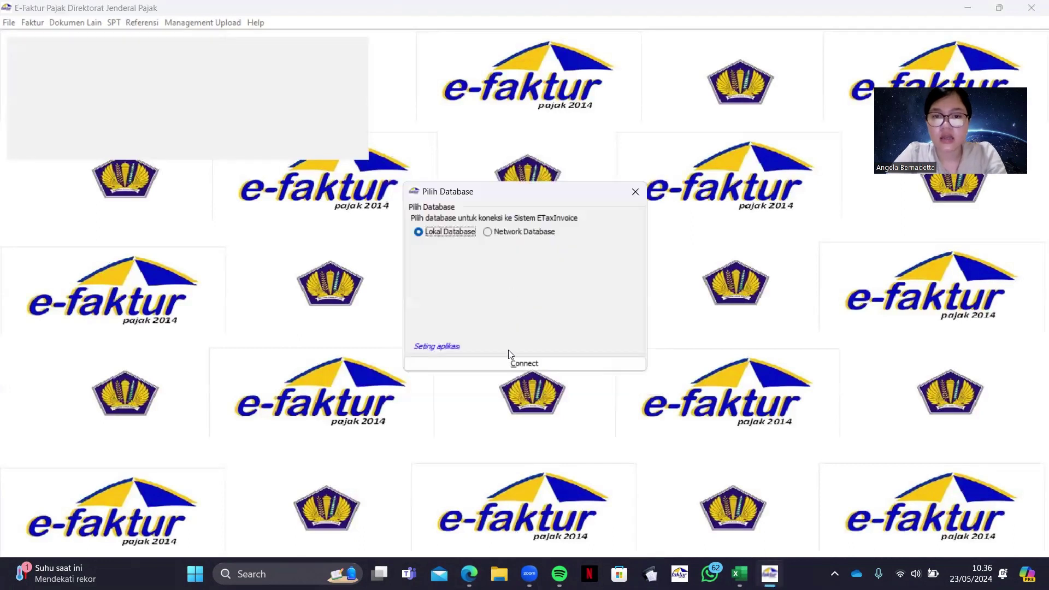
{"action": "left_click", "coordinate": [511, 365]}
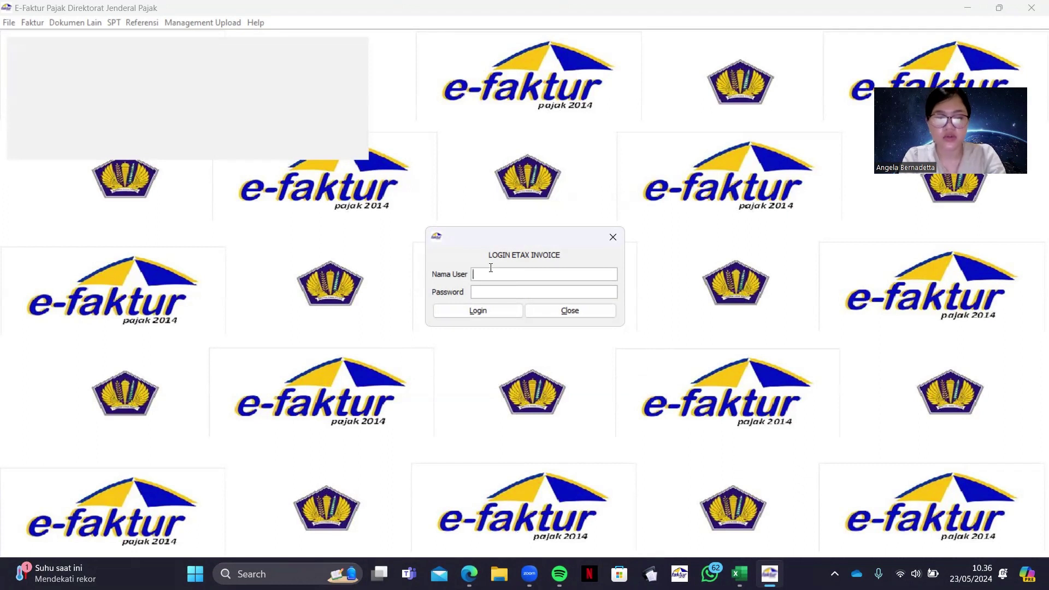
{"action": "type", "text": "Admin"}
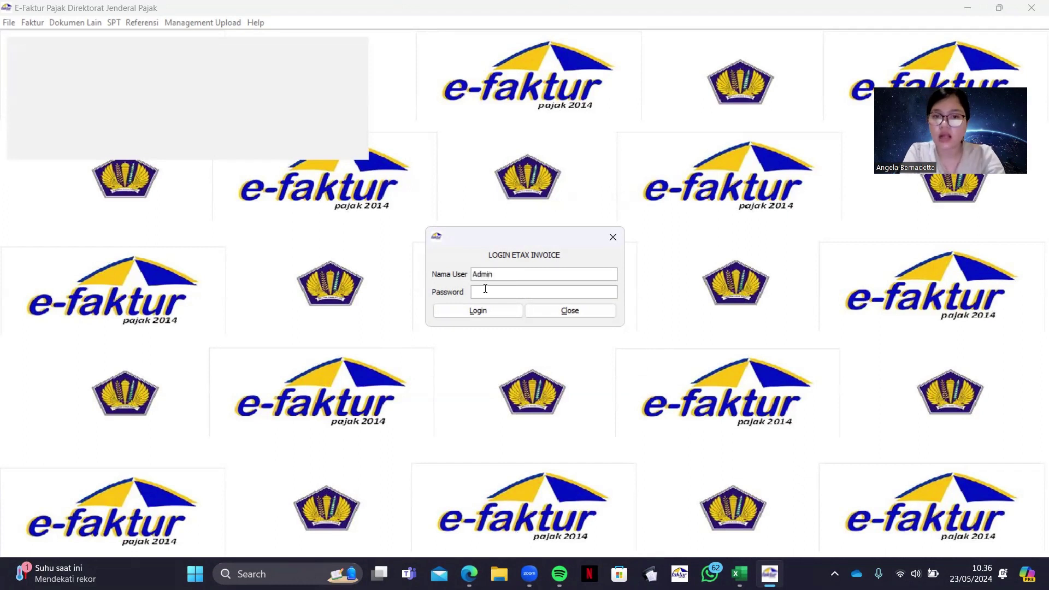
{"action": "left_click", "coordinate": [483, 291]}
{"action": "type", "text": "123"}
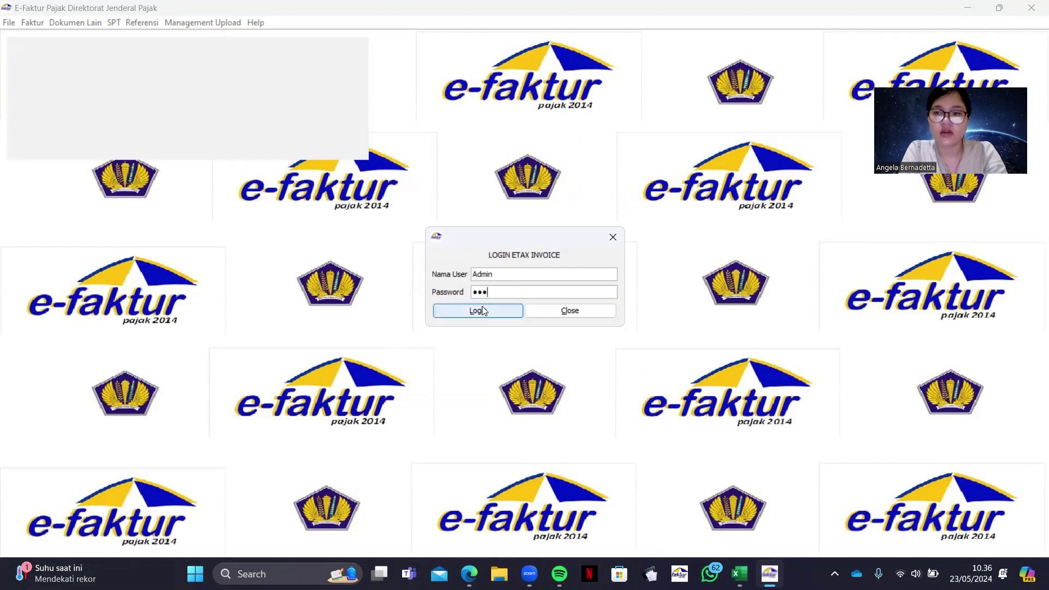
{"action": "left_click", "coordinate": [483, 310]}
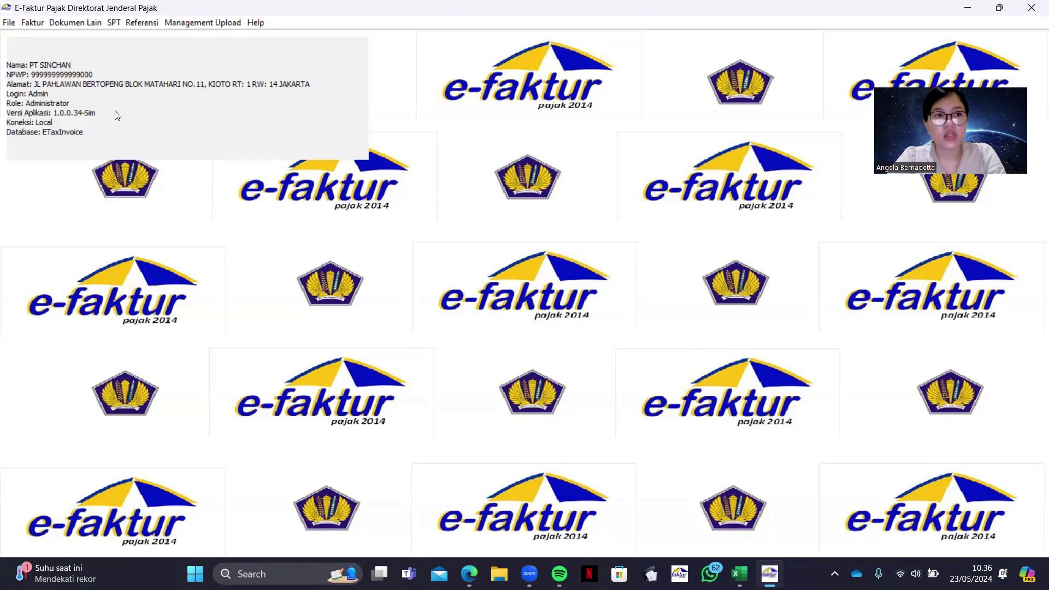
Create a new database named PT. SINCHAN 1 in Administrasi DB
{"action": "left_click", "coordinate": [10, 24]}
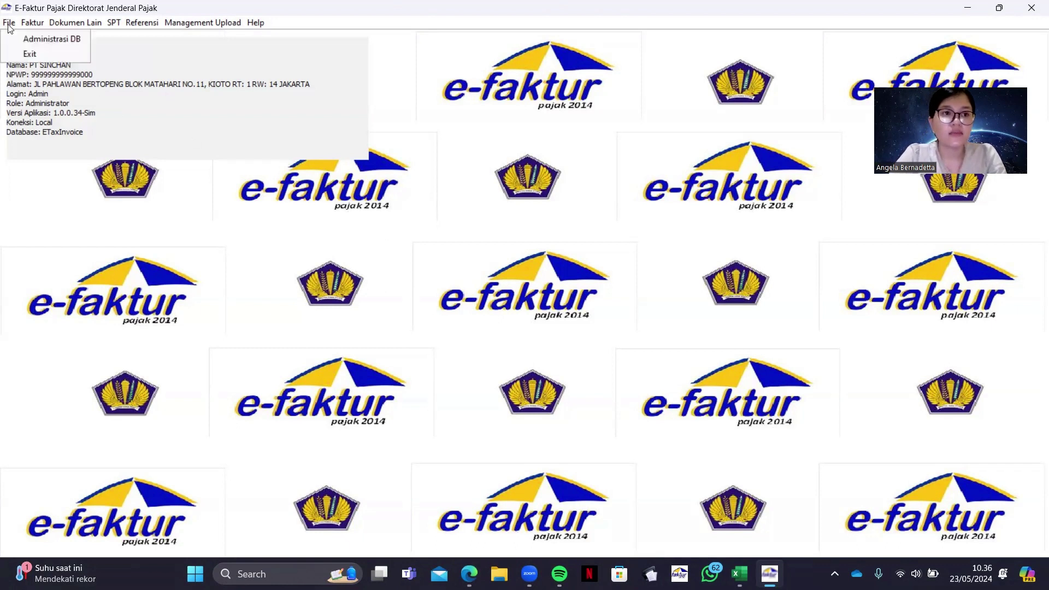
{"action": "left_click", "coordinate": [22, 39]}
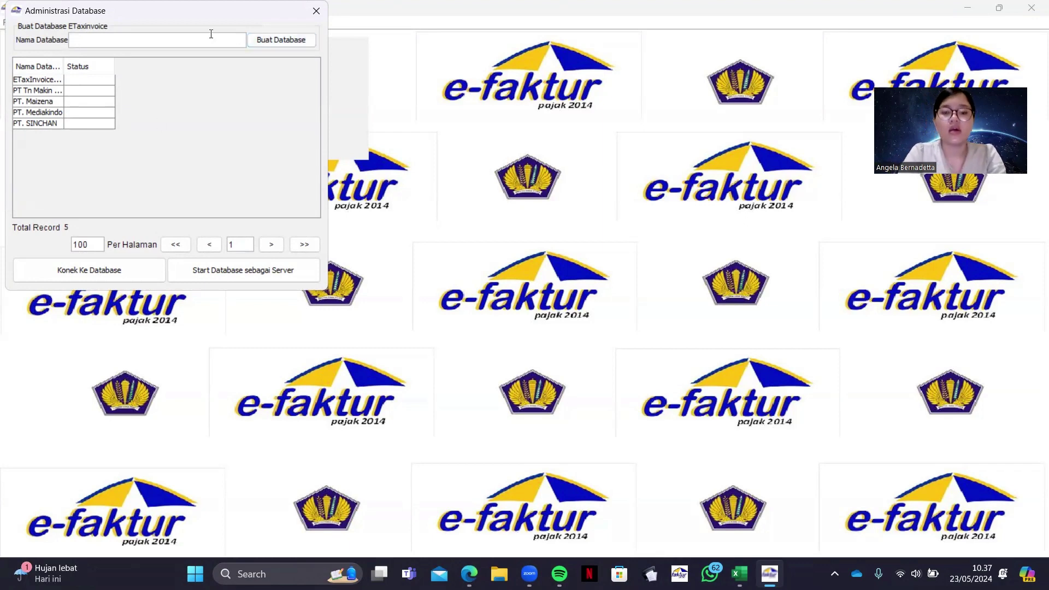
{"action": "type", "text": "PT"}
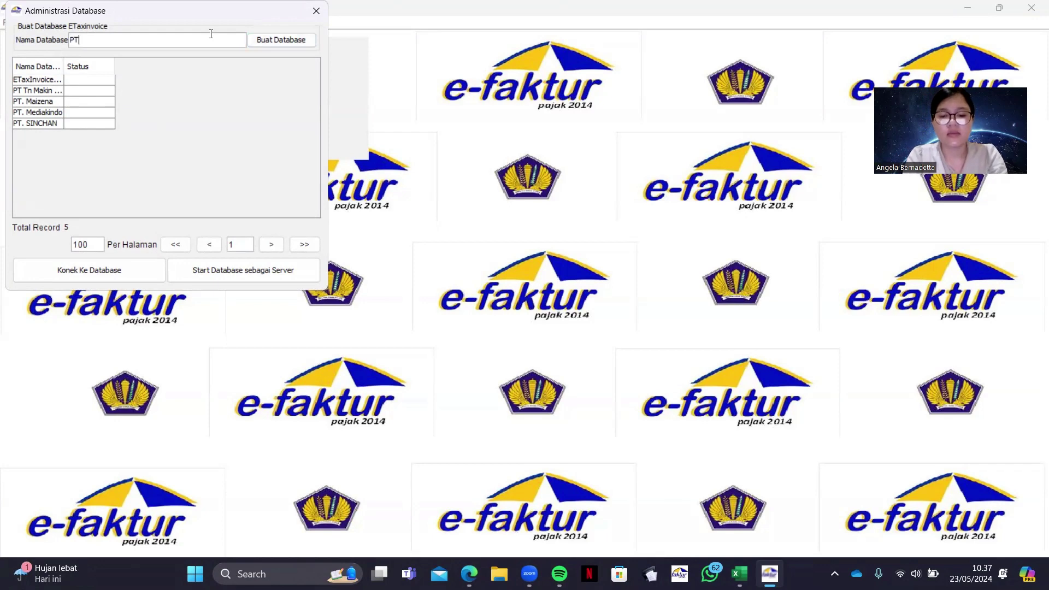
{"action": "type", "text": ". SI"}
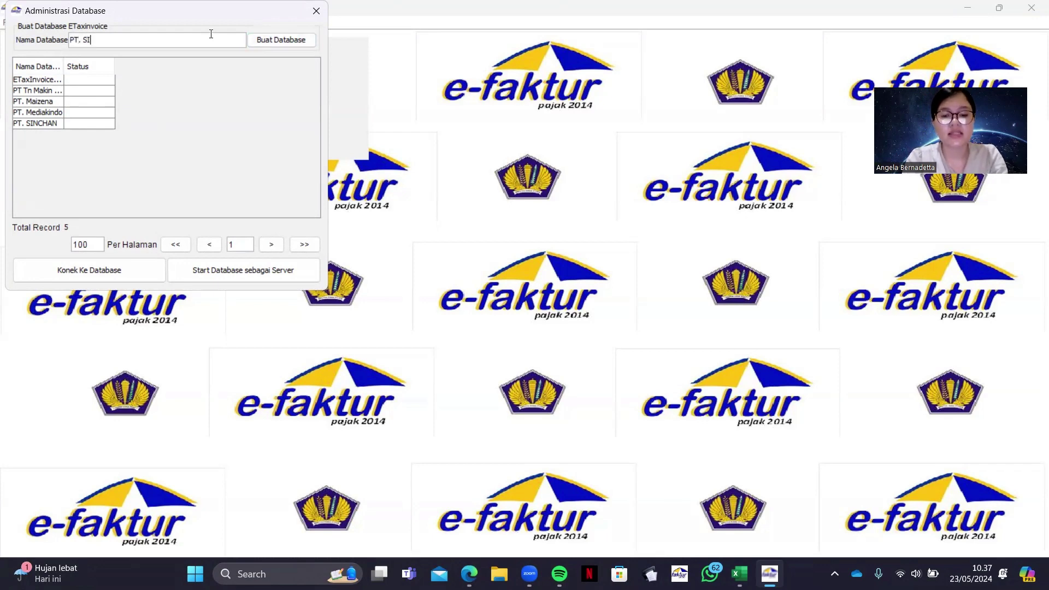
{"action": "type", "text": "NCHAN 1"}
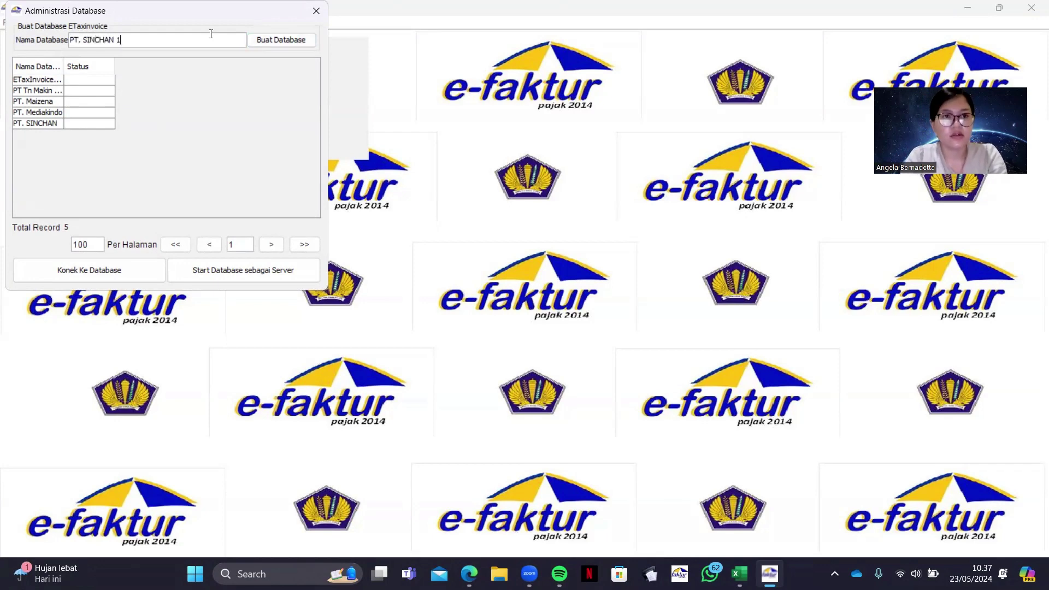
{"action": "left_click", "coordinate": [121, 265]}
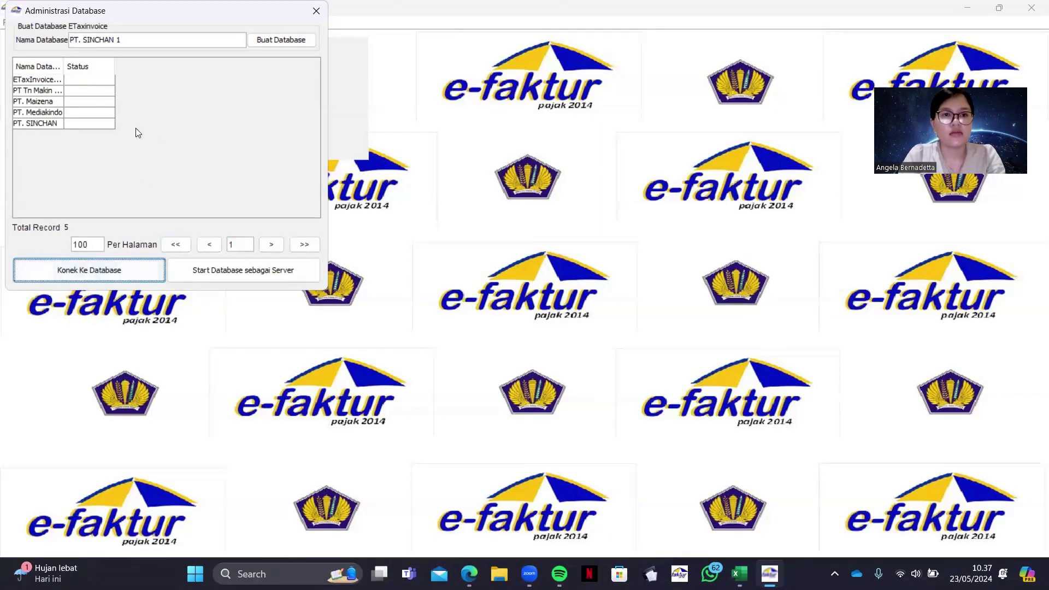
{"action": "left_click", "coordinate": [292, 40]}
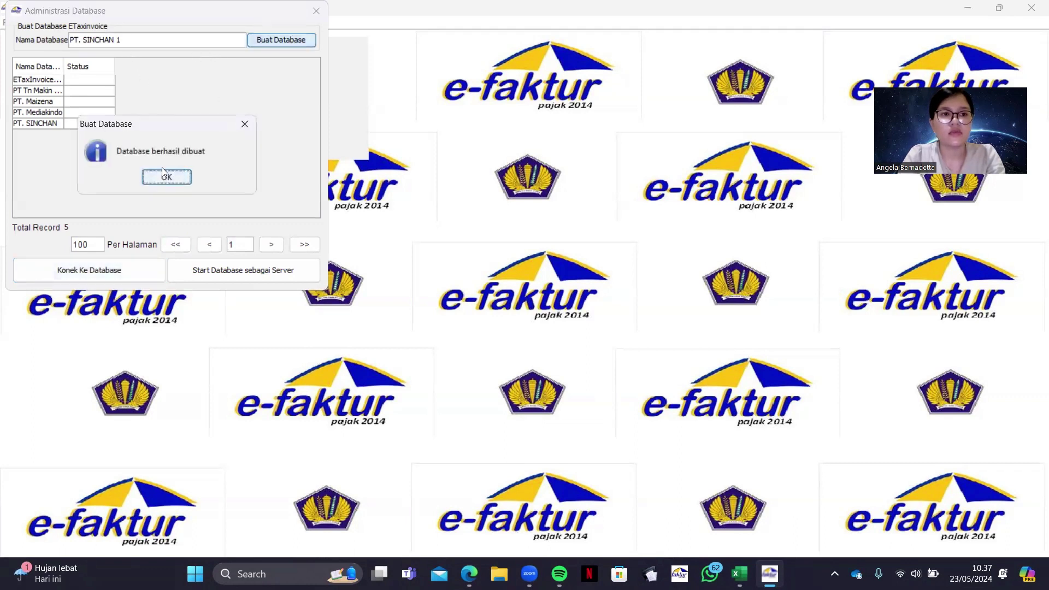
{"action": "left_click", "coordinate": [167, 177]}
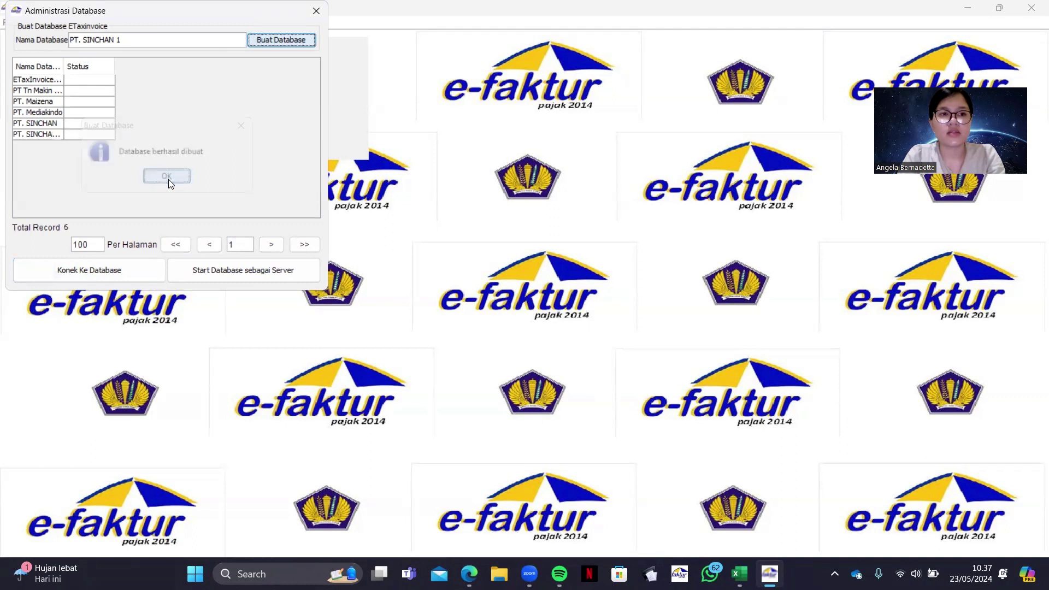
Connect to the PT. SINCHAN 1 database and close database administration
{"action": "left_click", "coordinate": [45, 134]}
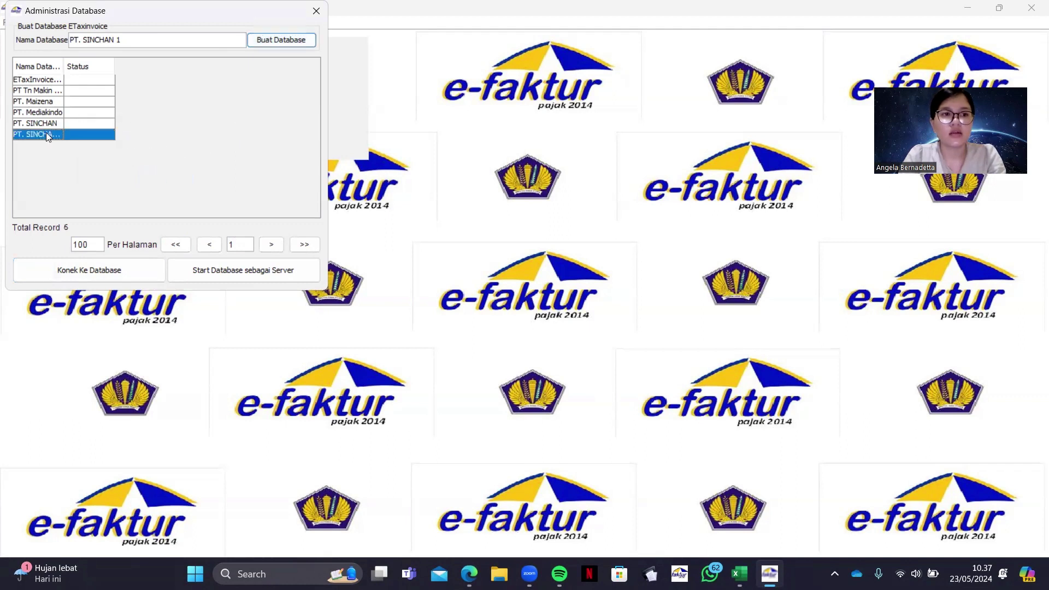
{"action": "left_click", "coordinate": [129, 271]}
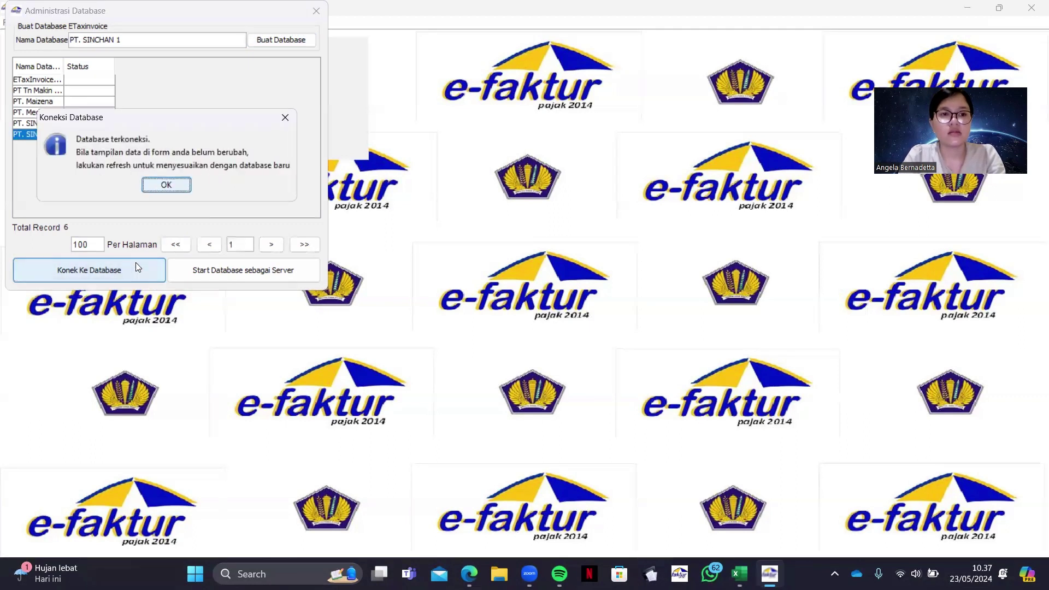
{"action": "left_click", "coordinate": [176, 187]}
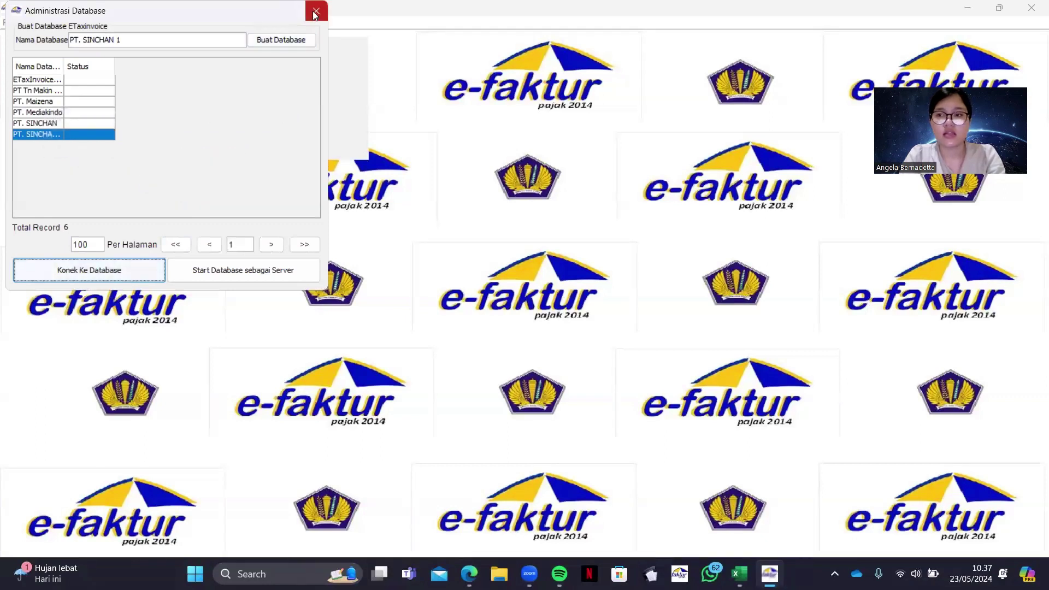
{"action": "left_click", "coordinate": [315, 13]}
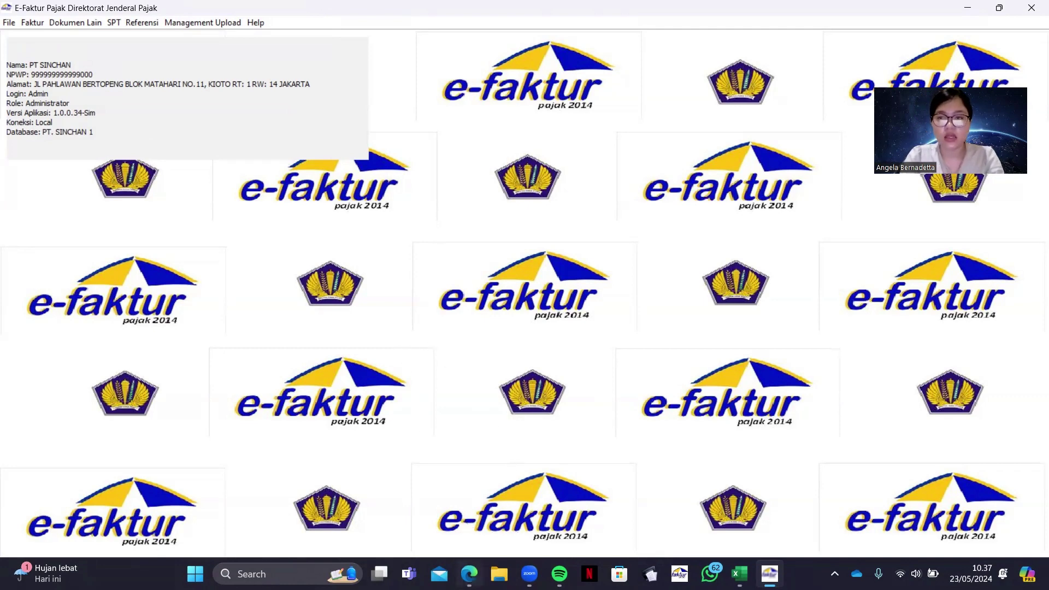
{"action": "left_click", "coordinate": [470, 573]}
{"action": "scroll", "coordinate": [664, 342], "scroll_direction": "up", "scroll_amount": 20}
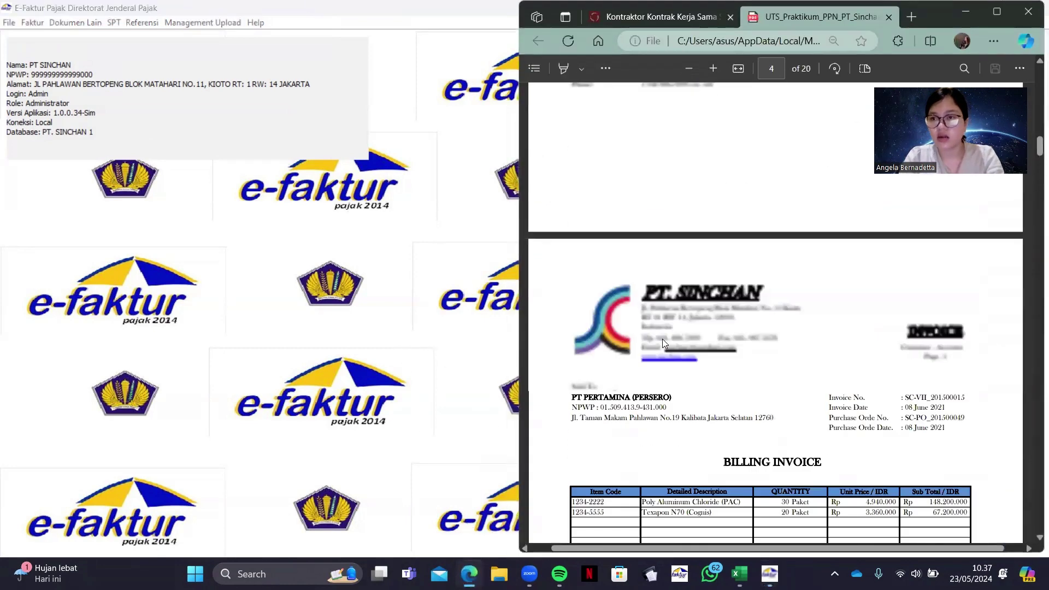
{"action": "scroll", "coordinate": [664, 343], "scroll_direction": "down", "scroll_amount": 10}
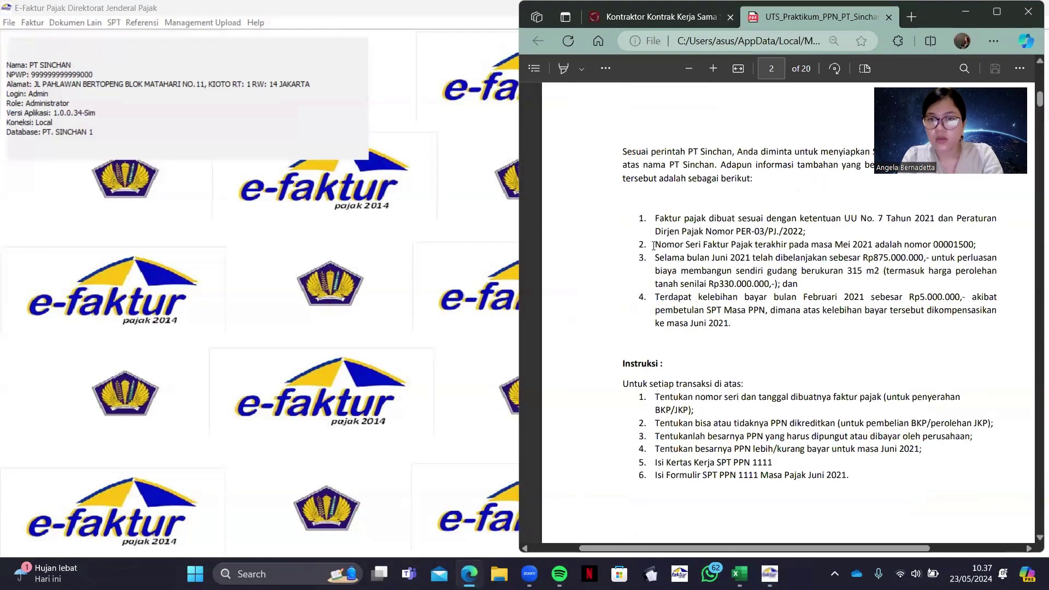
{"action": "left_click_drag", "start_coordinate": [655, 244], "coordinate": [978, 245]}
{"action": "left_click", "coordinate": [796, 206]}
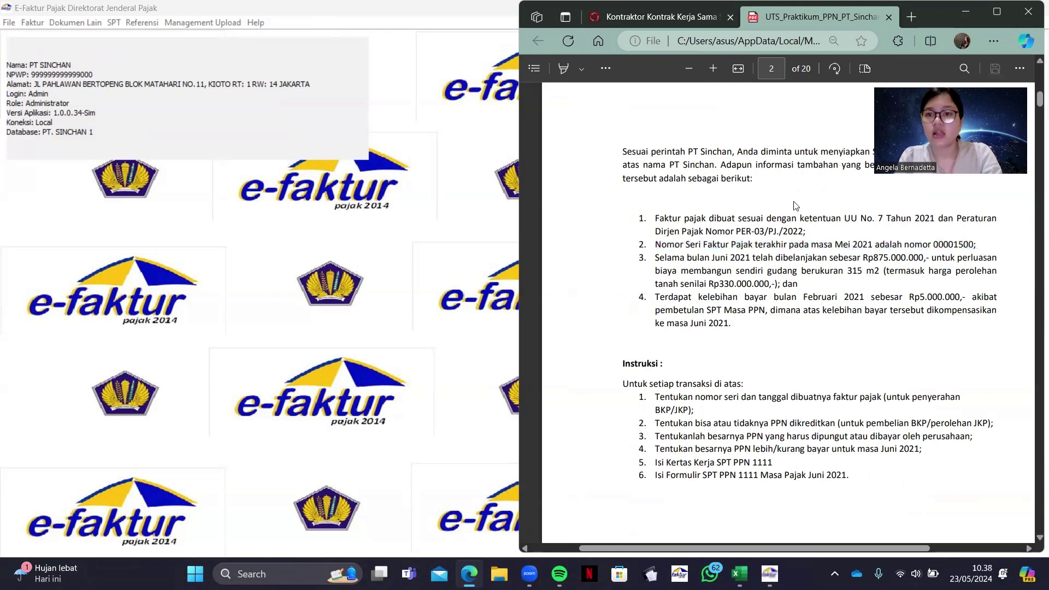
{"action": "scroll", "coordinate": [794, 359], "scroll_direction": "down", "scroll_amount": 3}
{"action": "scroll", "coordinate": [795, 360], "scroll_direction": "up", "scroll_amount": 2}
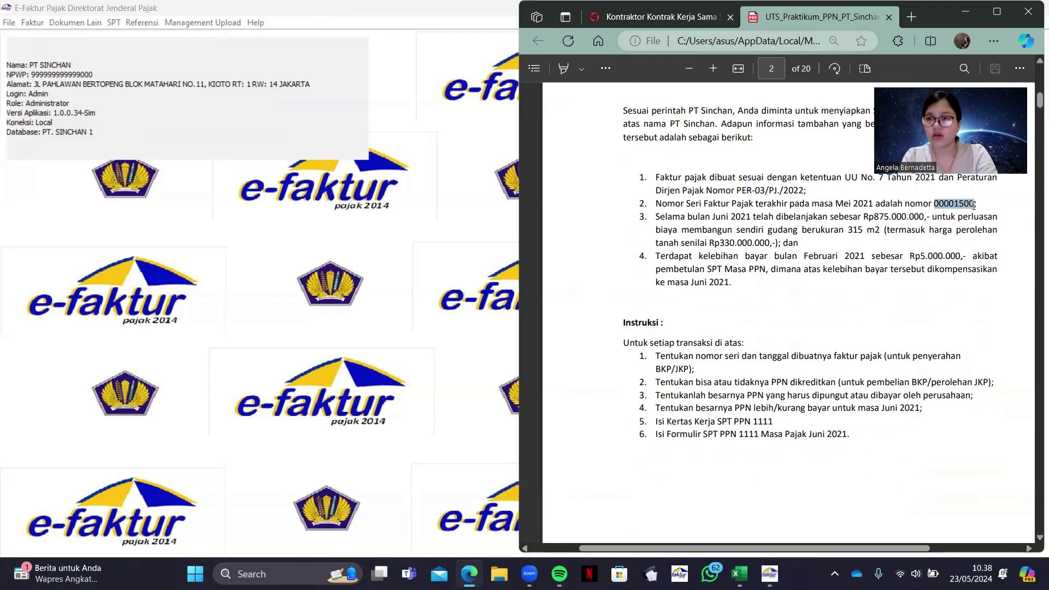
{"action": "left_click_drag", "start_coordinate": [973, 204], "coordinate": [973, 208]}
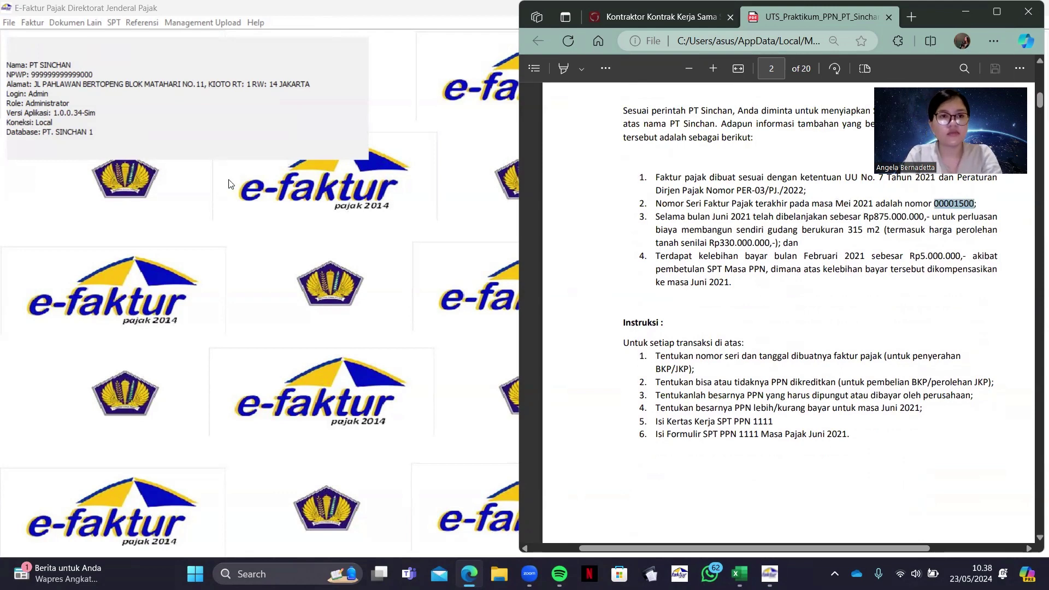
{"action": "left_click", "coordinate": [229, 180]}
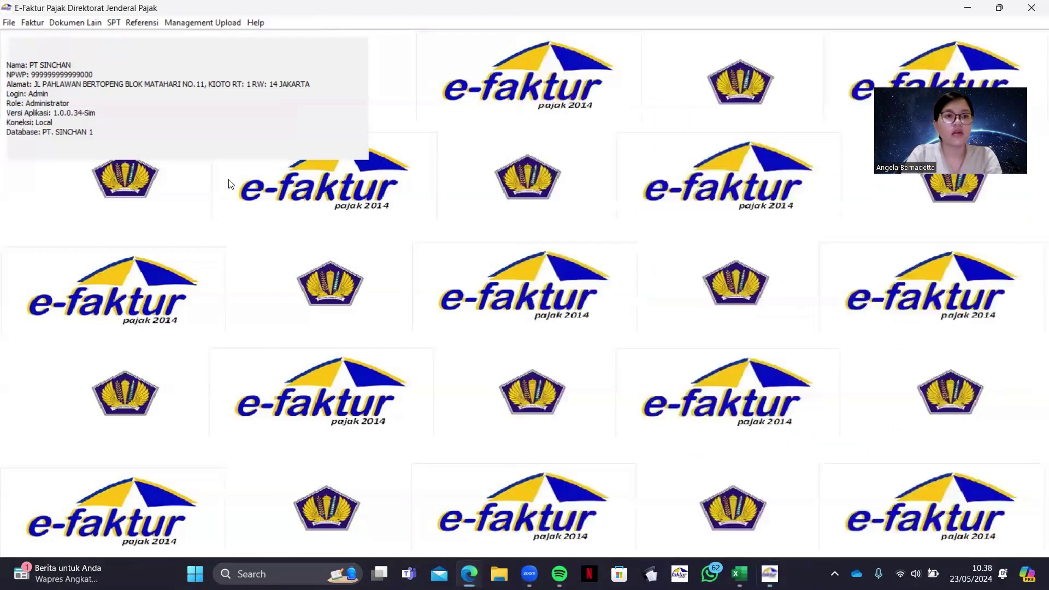
Open the Referensi Nomor Faktur list and refresh it
{"action": "left_click", "coordinate": [155, 22]}
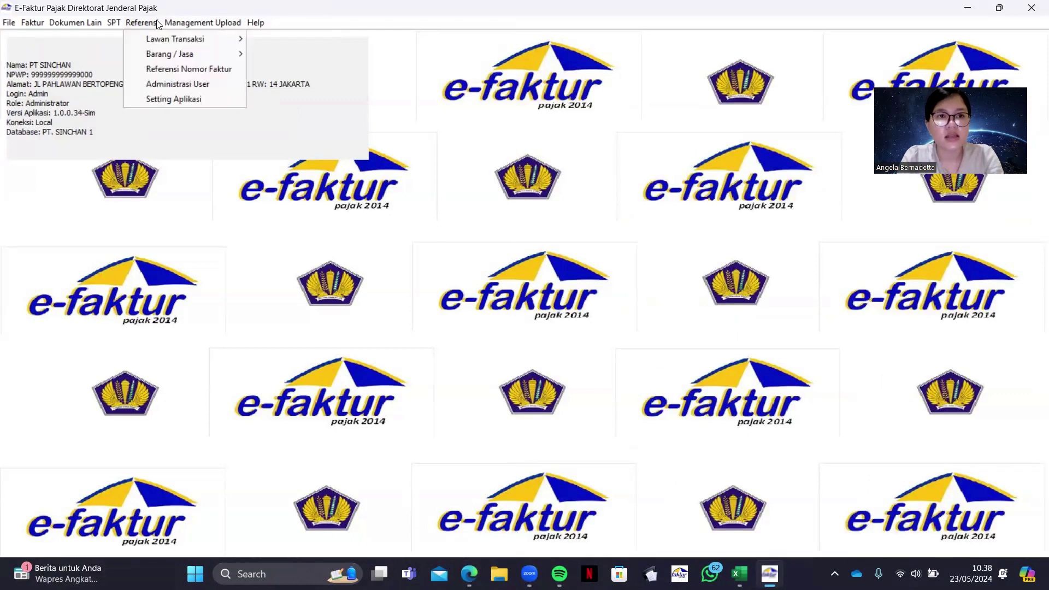
{"action": "left_click", "coordinate": [192, 67]}
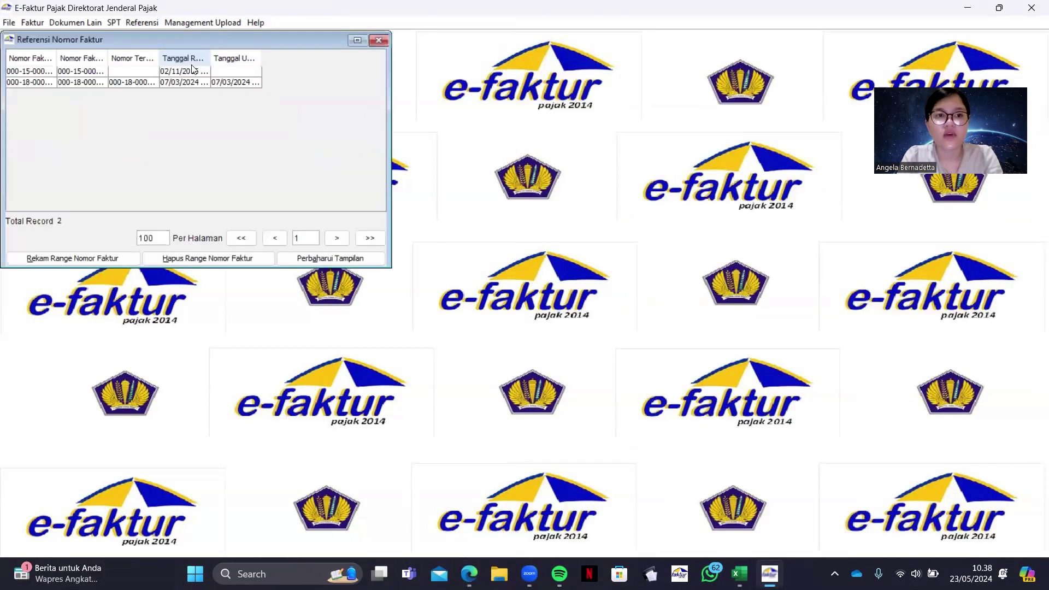
{"action": "left_click", "coordinate": [341, 256]}
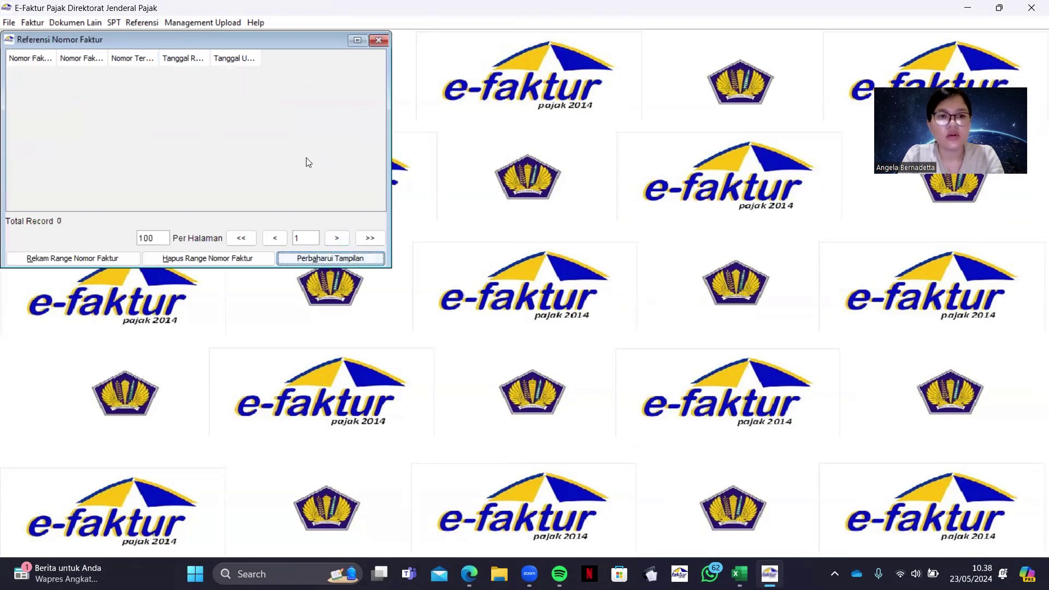
{"action": "left_click", "coordinate": [100, 258]}
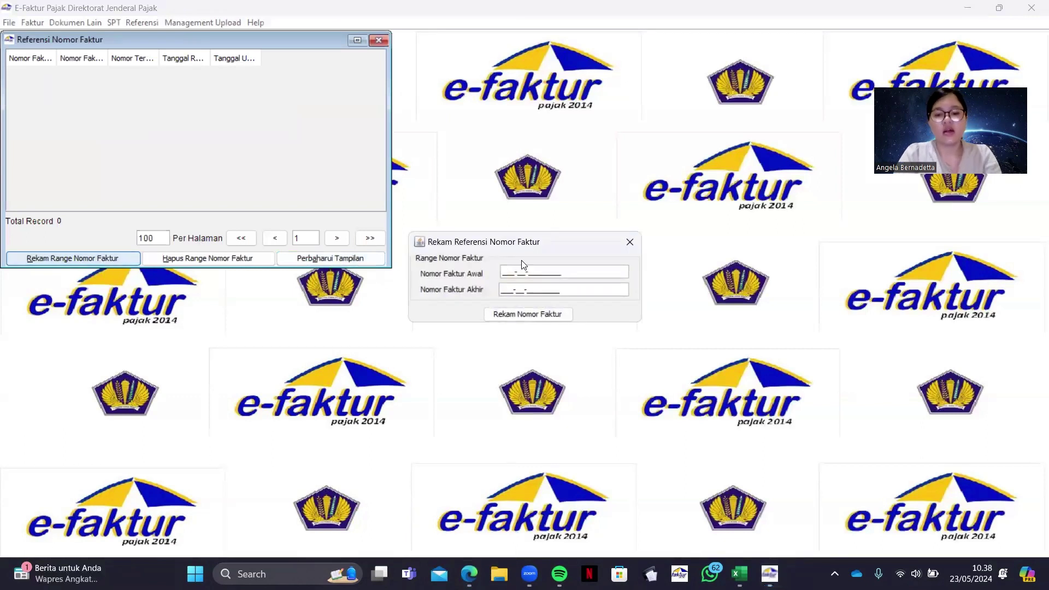
{"action": "type", "text": "000-"}
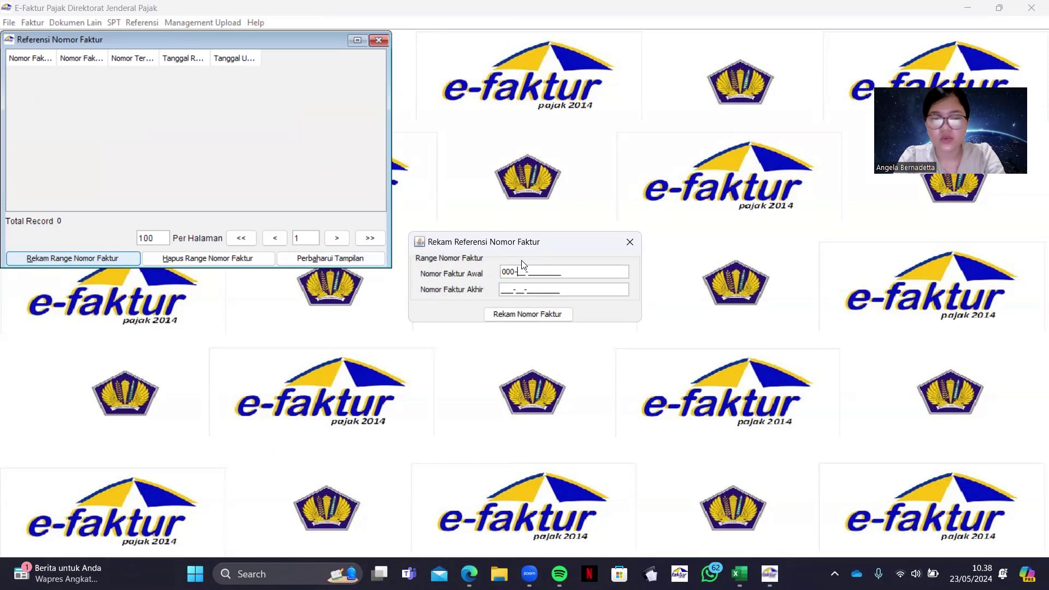
{"action": "type", "text": "21-"}
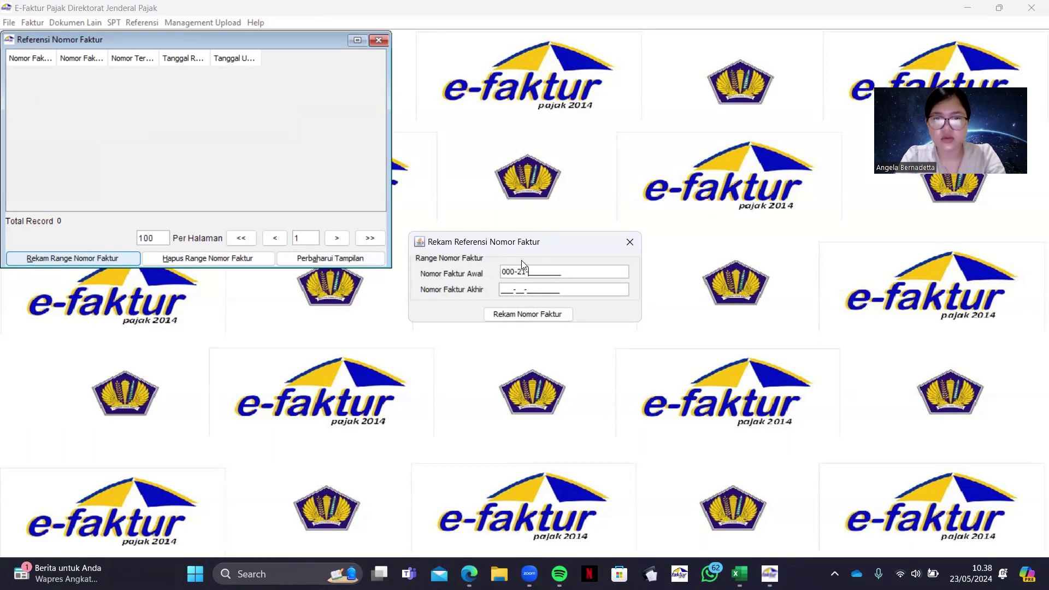
{"action": "type", "text": "00001500"}
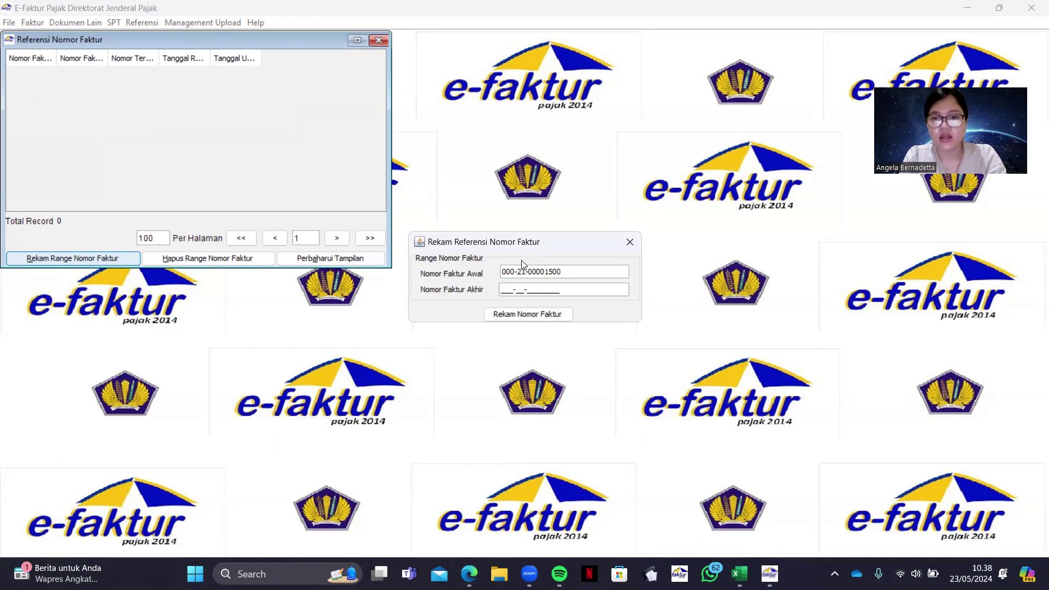
{"action": "key", "text": "BackSpace"}
{"action": "type", "text": "1"}
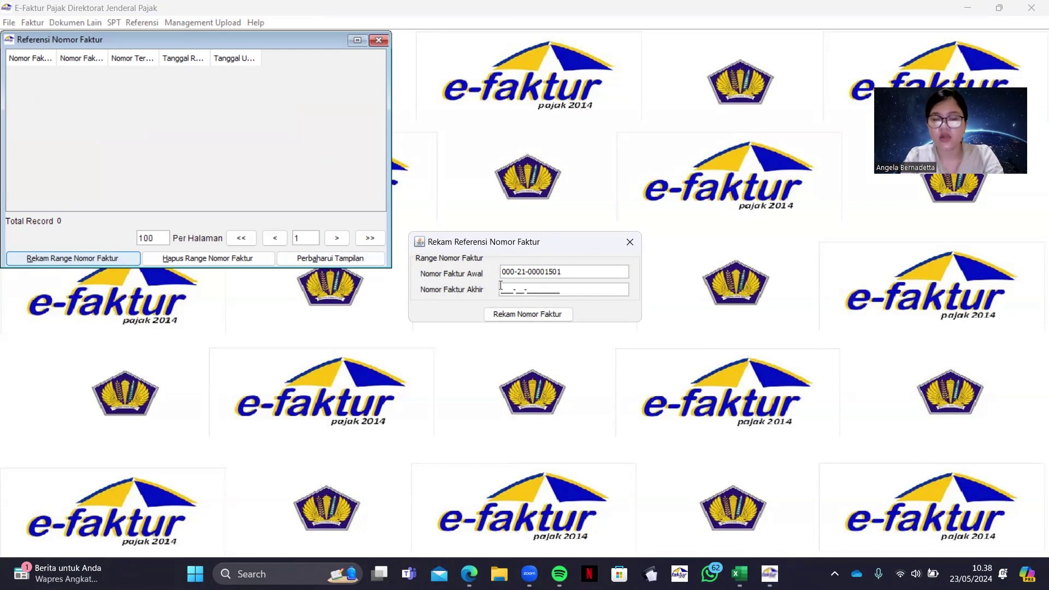
{"action": "type", "text": "00021"}
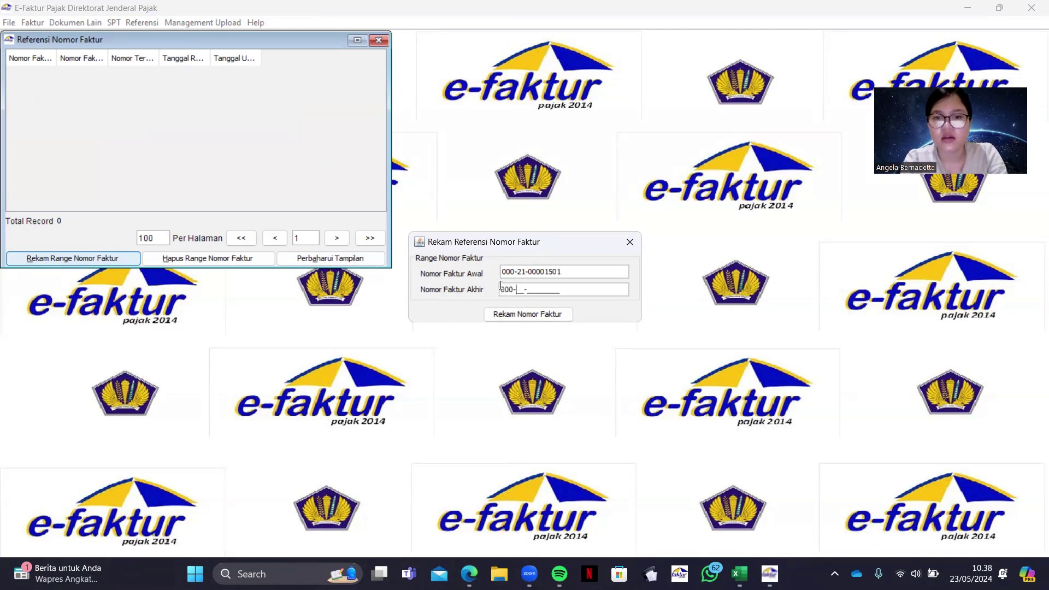
{"action": "type", "text": "000015"}
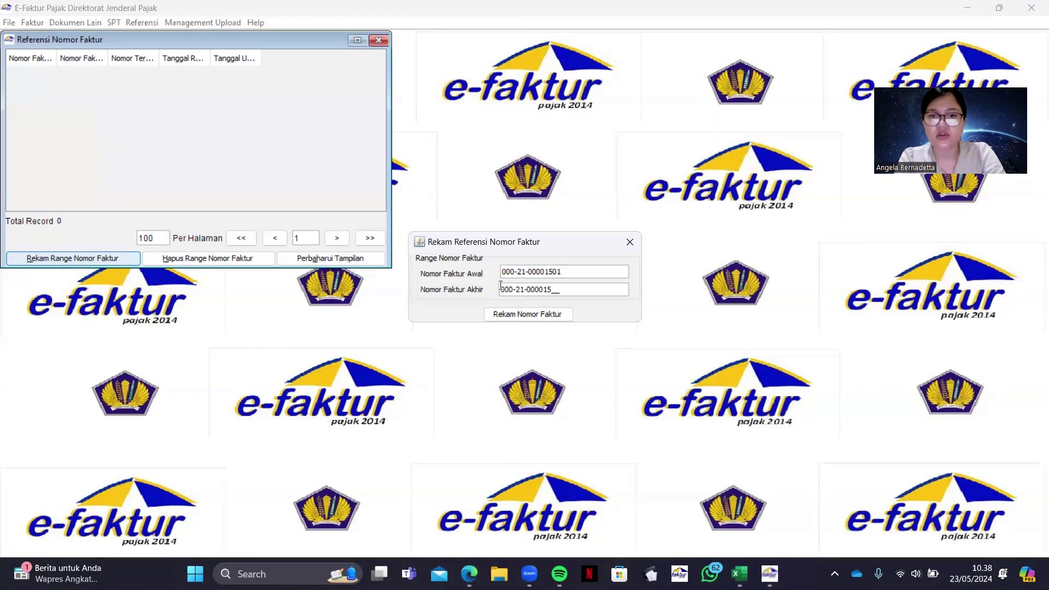
{"action": "type", "text": "50"}
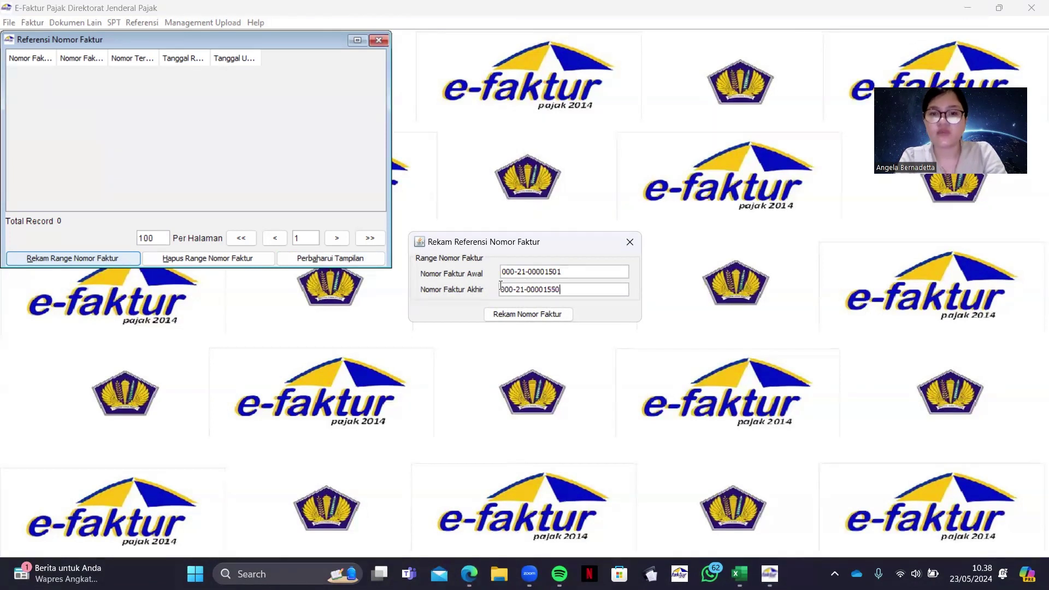
{"action": "left_click", "coordinate": [554, 315]}
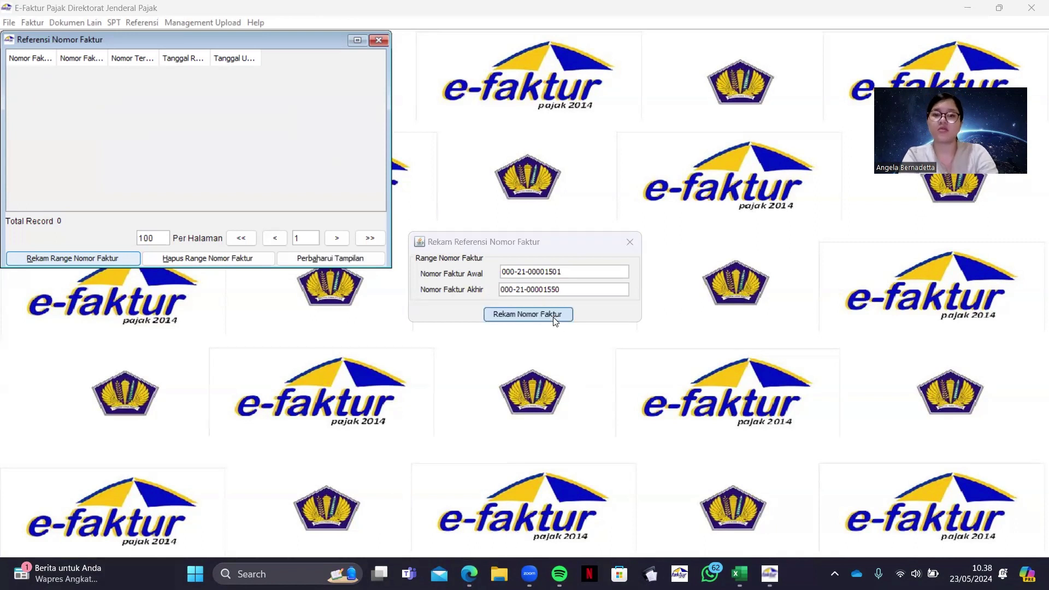
{"action": "left_click", "coordinate": [524, 309]}
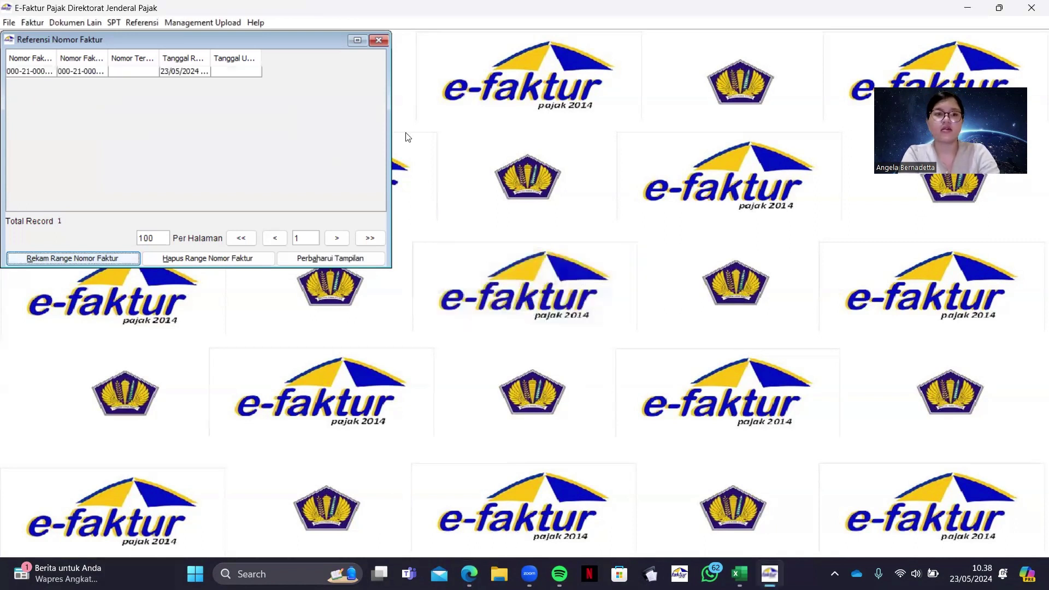
{"action": "left_click", "coordinate": [378, 39]}
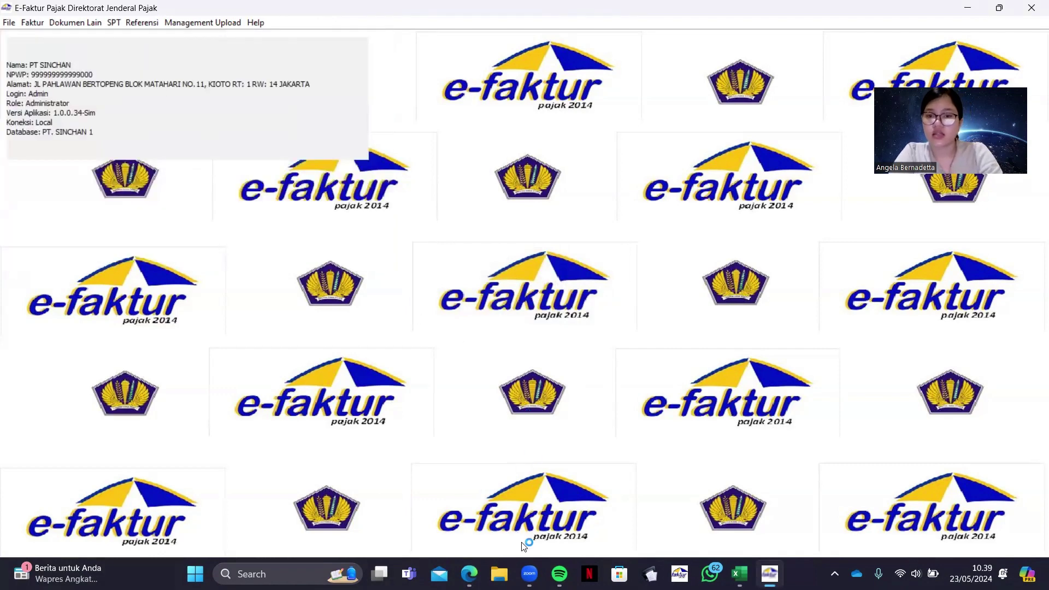
Bring the assignment PDF forward in Edge and scroll through its billing invoice pages
{"action": "left_click", "coordinate": [468, 573]}
{"action": "scroll", "coordinate": [763, 364], "scroll_direction": "down", "scroll_amount": 10}
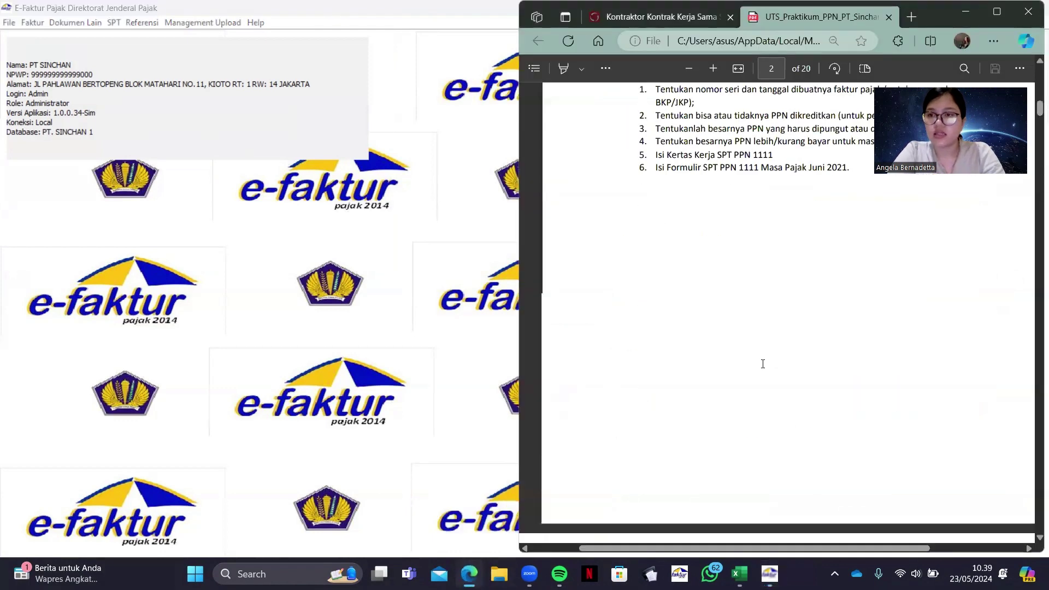
{"action": "scroll", "coordinate": [767, 322], "scroll_direction": "down", "scroll_amount": 10}
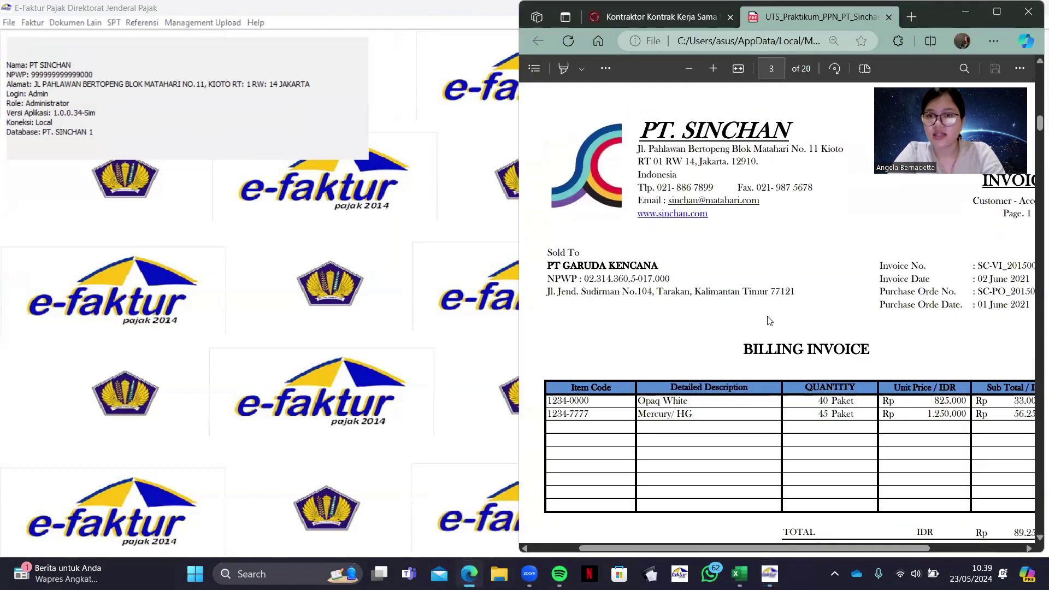
{"action": "scroll", "coordinate": [769, 320], "scroll_direction": "down", "scroll_amount": 20}
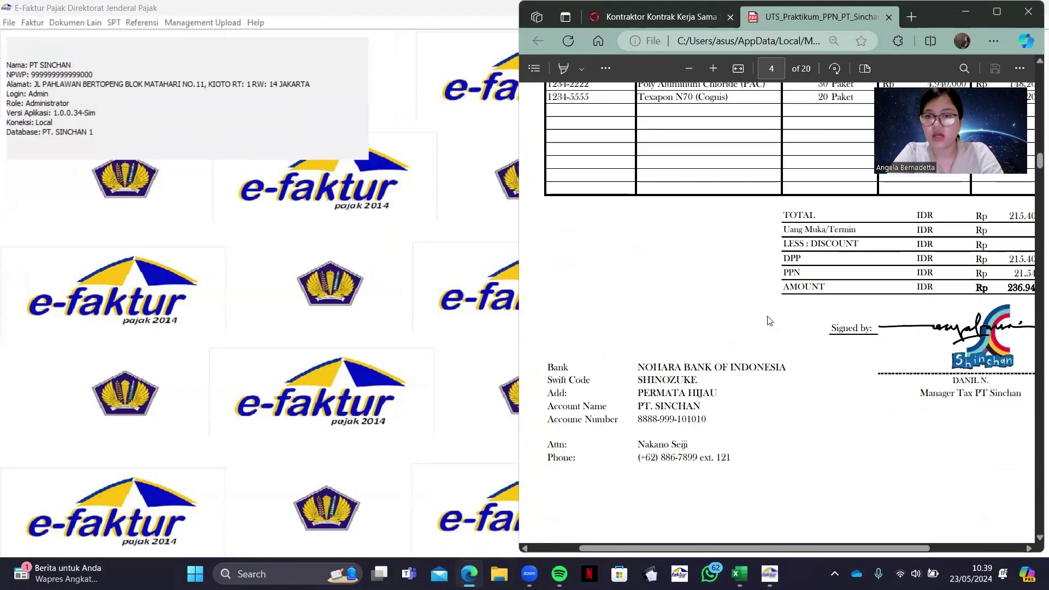
{"action": "scroll", "coordinate": [768, 320], "scroll_direction": "down", "scroll_amount": 20}
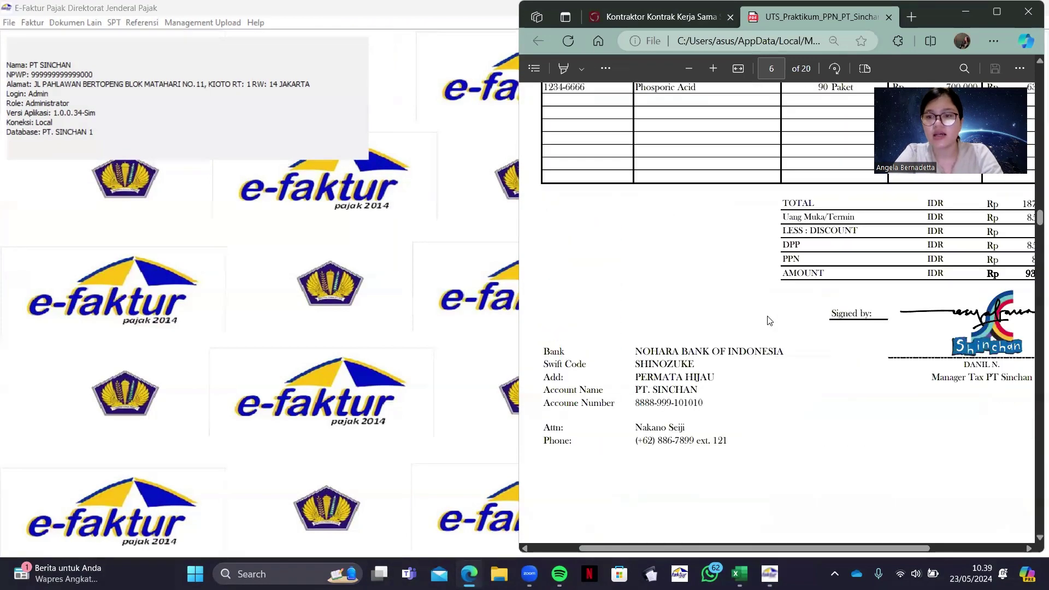
{"action": "scroll", "coordinate": [769, 321], "scroll_direction": "up", "scroll_amount": 10}
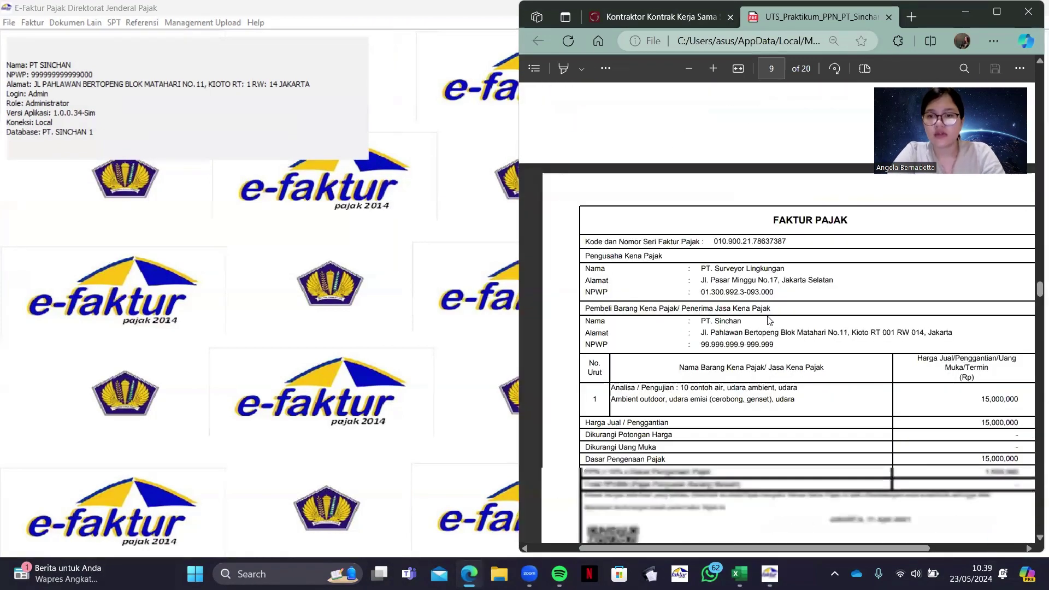
{"action": "scroll", "coordinate": [768, 320], "scroll_direction": "up", "scroll_amount": 20}
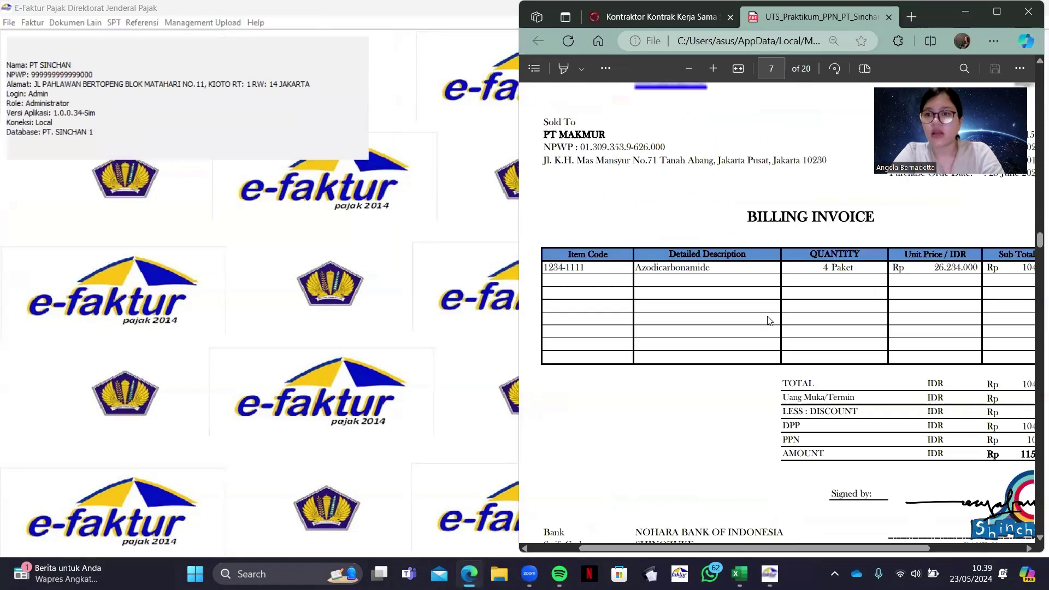
{"action": "scroll", "coordinate": [769, 320], "scroll_direction": "up", "scroll_amount": 20}
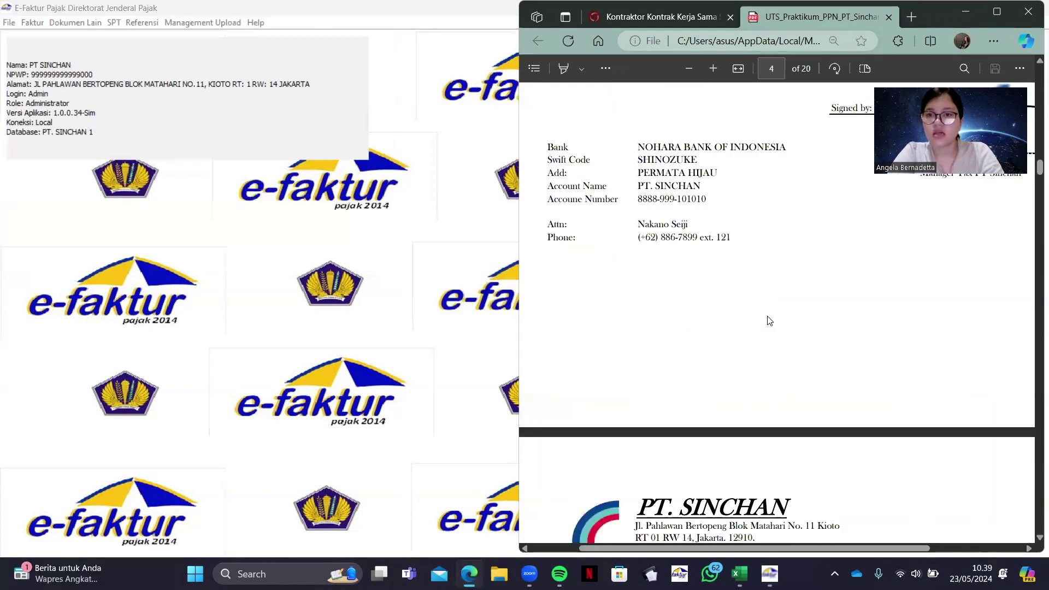
{"action": "scroll", "coordinate": [769, 321], "scroll_direction": "up", "scroll_amount": 5}
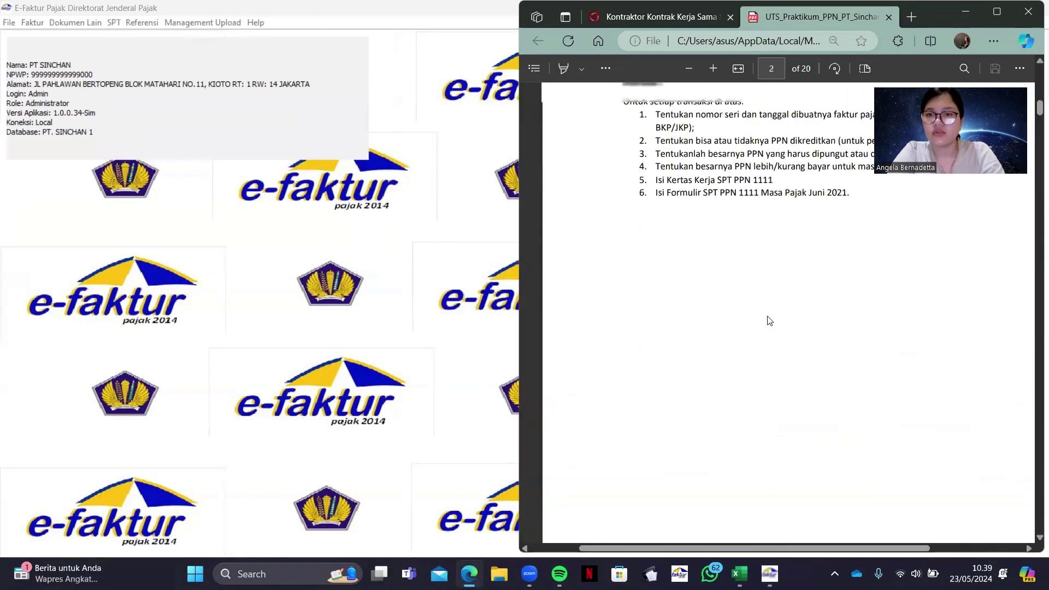
{"action": "scroll", "coordinate": [767, 320], "scroll_direction": "down", "scroll_amount": 10}
Open the Pajak Keluaran invoice administration list, refresh it, and start a new invoice
{"action": "left_click", "coordinate": [322, 322]}
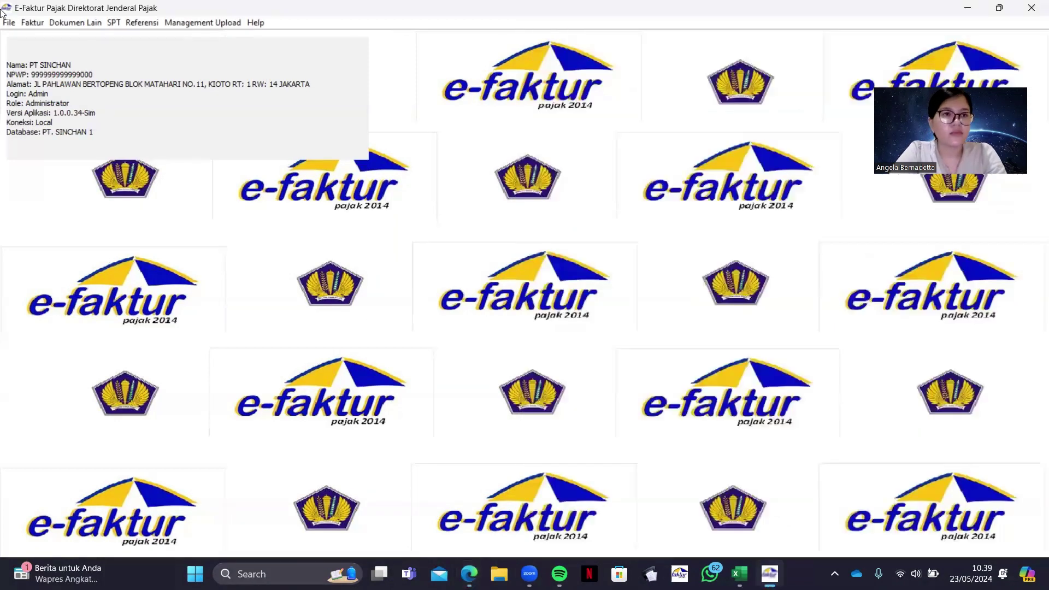
{"action": "left_click", "coordinate": [33, 23]}
{"action": "mouse_move", "coordinate": [71, 38]}
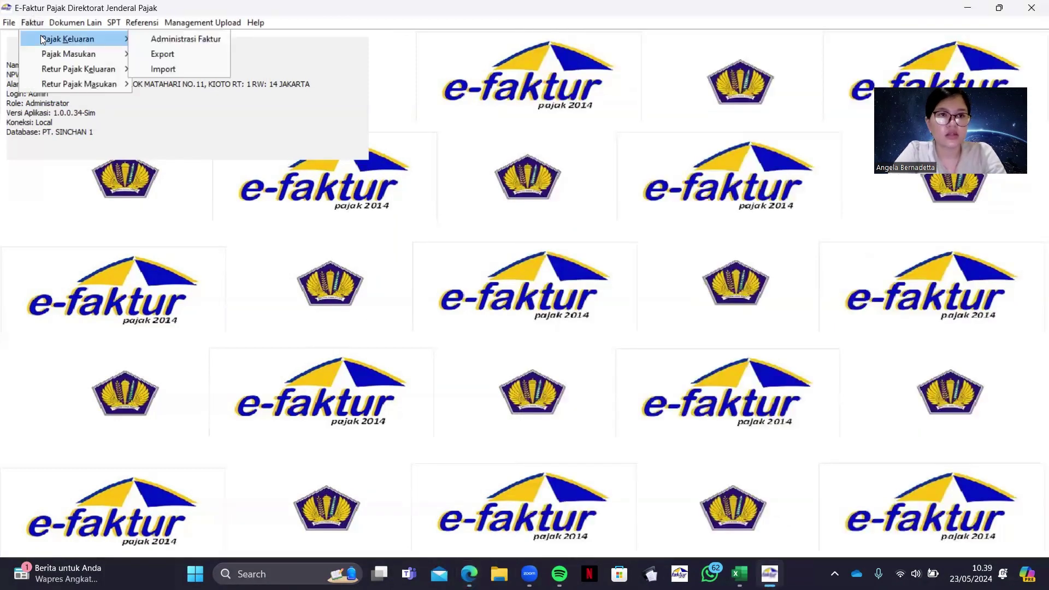
{"action": "left_click", "coordinate": [135, 39]}
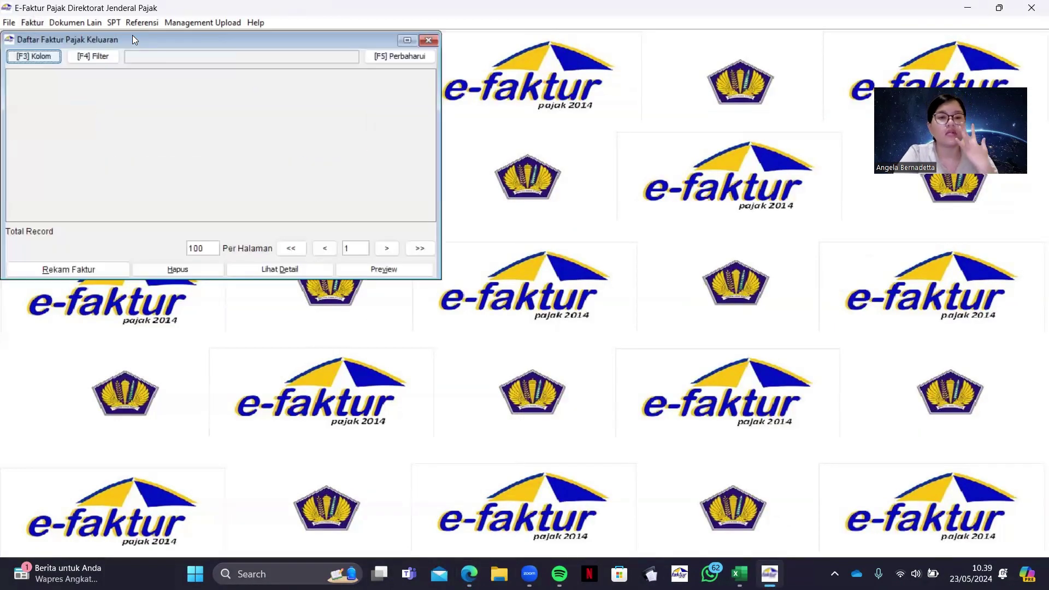
{"action": "key", "text": "F5"}
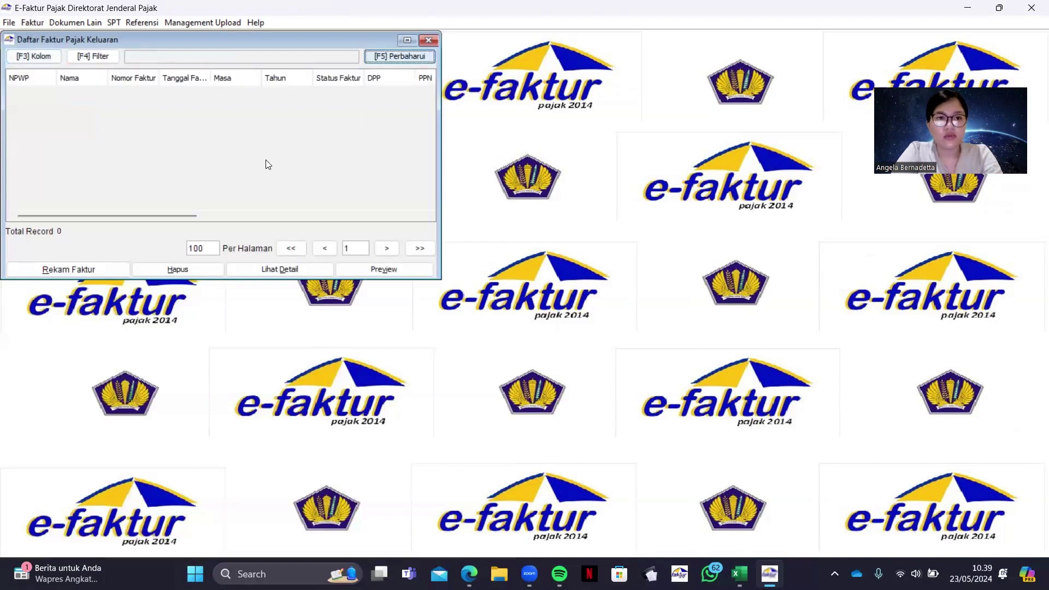
{"action": "left_click", "coordinate": [75, 270]}
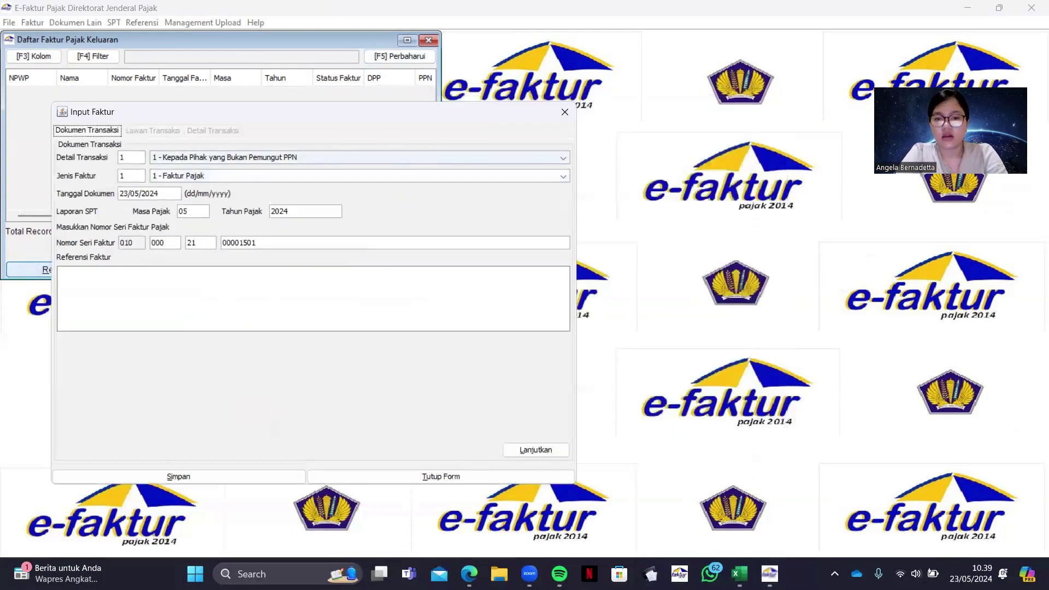
Set Tanggal Dokumen to 02/06/2021, matching the PDF invoice date, and proceed
{"action": "left_click", "coordinate": [476, 568]}
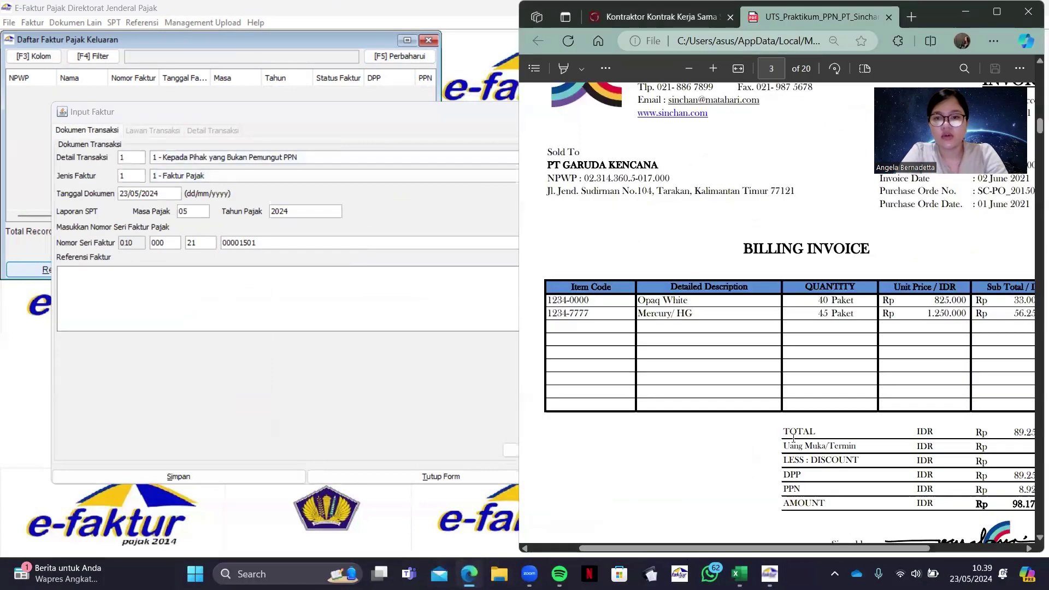
{"action": "scroll", "coordinate": [793, 437], "scroll_direction": "down", "scroll_amount": 1}
{"action": "scroll", "coordinate": [658, 384], "scroll_direction": "up", "scroll_amount": 2}
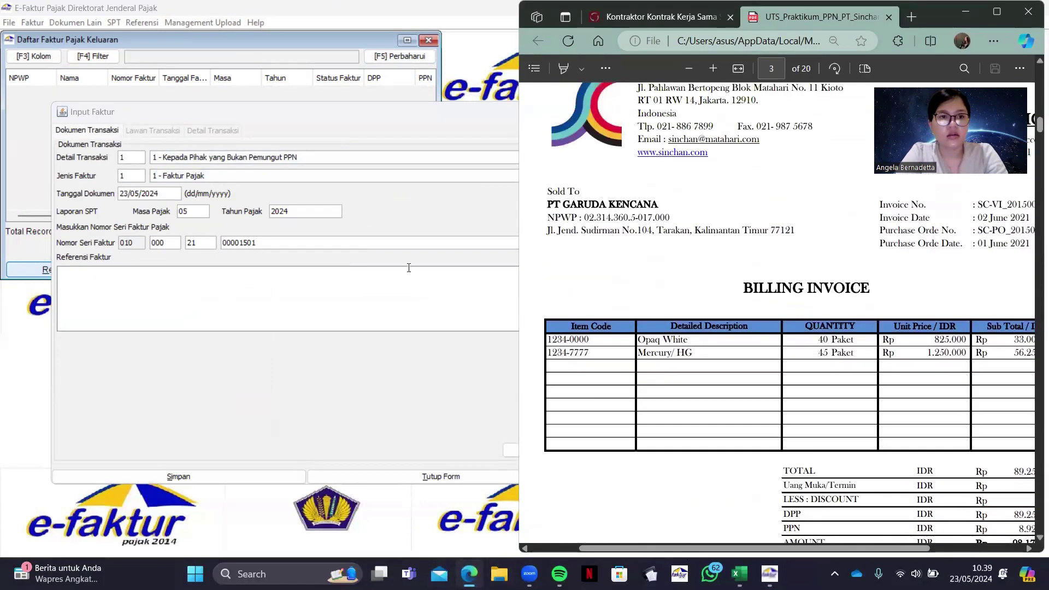
{"action": "left_click", "coordinate": [406, 218]}
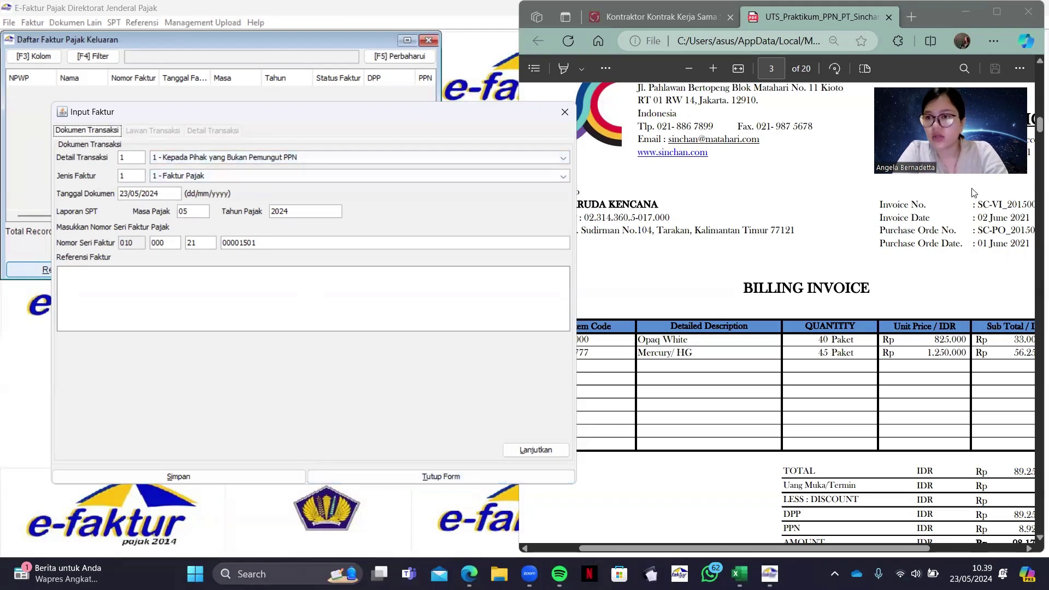
{"action": "mouse_move", "coordinate": [977, 217]}
{"action": "left_mouse_down"}
{"action": "mouse_move", "coordinate": [1016, 224]}
{"action": "mouse_move", "coordinate": [971, 225]}
{"action": "left_mouse_up"}
{"action": "left_click", "coordinate": [173, 192]}
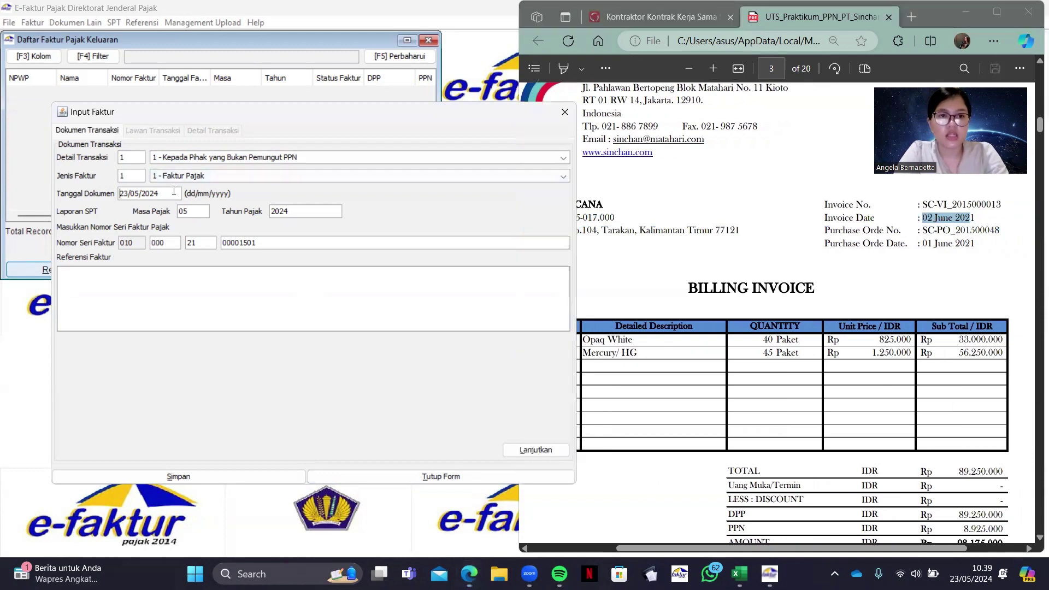
{"action": "double_click", "coordinate": [173, 192]}
{"action": "key", "text": "BackSpace"}
{"action": "key", "text": "BackSpace"}
{"action": "key", "text": "BackSpace"}
{"action": "key", "text": "BackSpace"}
{"action": "key", "text": "BackSpace"}
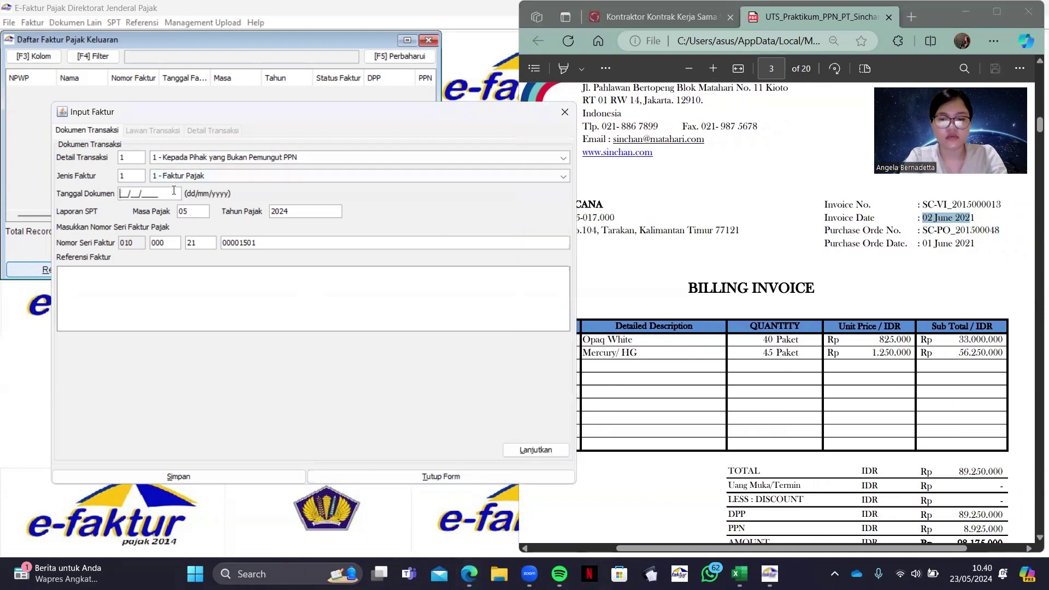
{"action": "type", "text": "02/06/2021"}
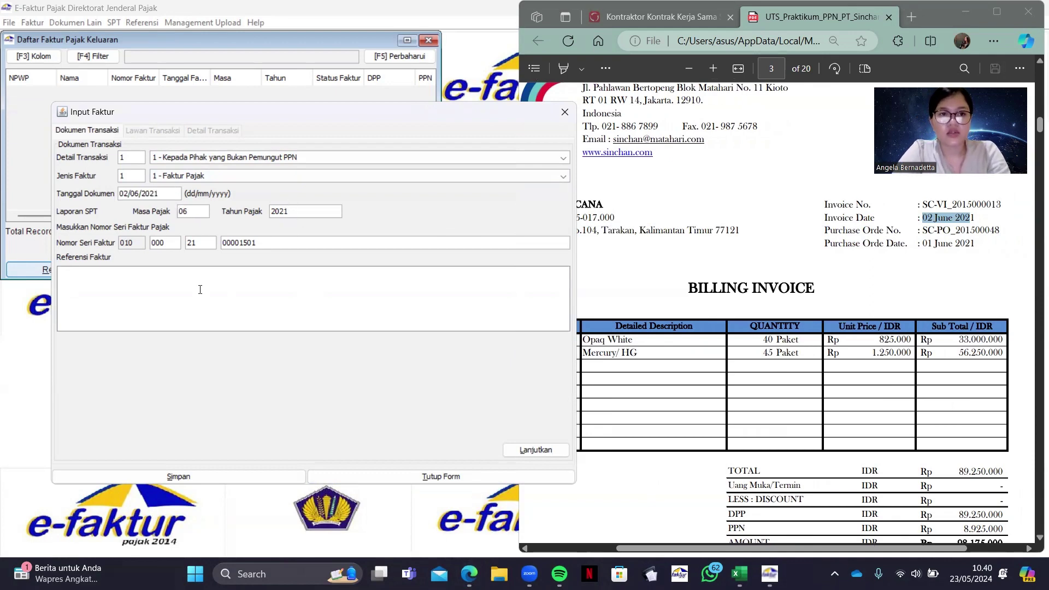
{"action": "left_click", "coordinate": [512, 450]}
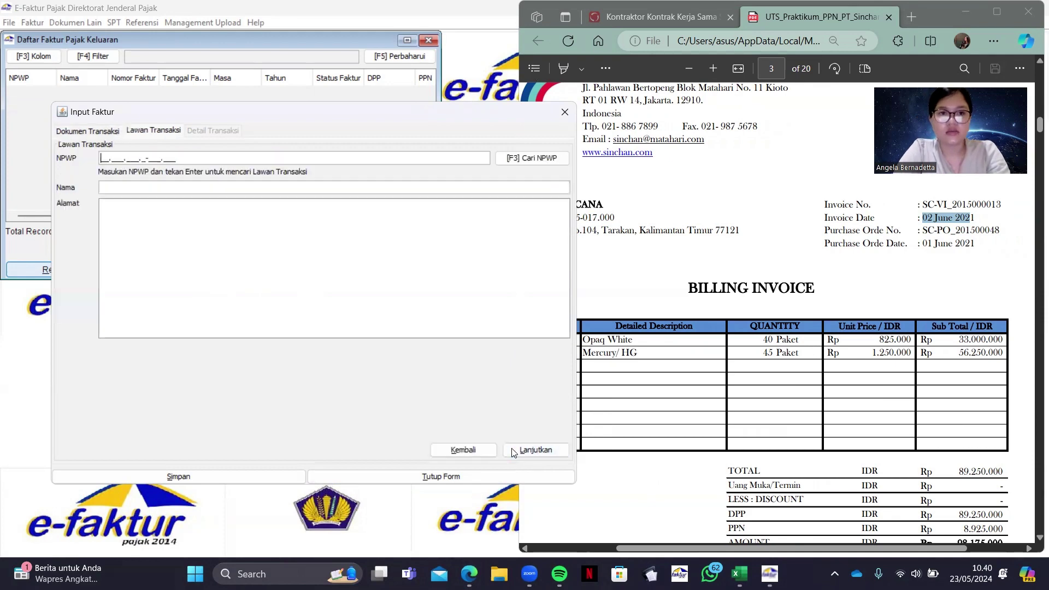
Enter the buyer's NPWP and look it up among saved counterparties
{"action": "scroll", "coordinate": [637, 249], "scroll_direction": "left", "scroll_amount": 5}
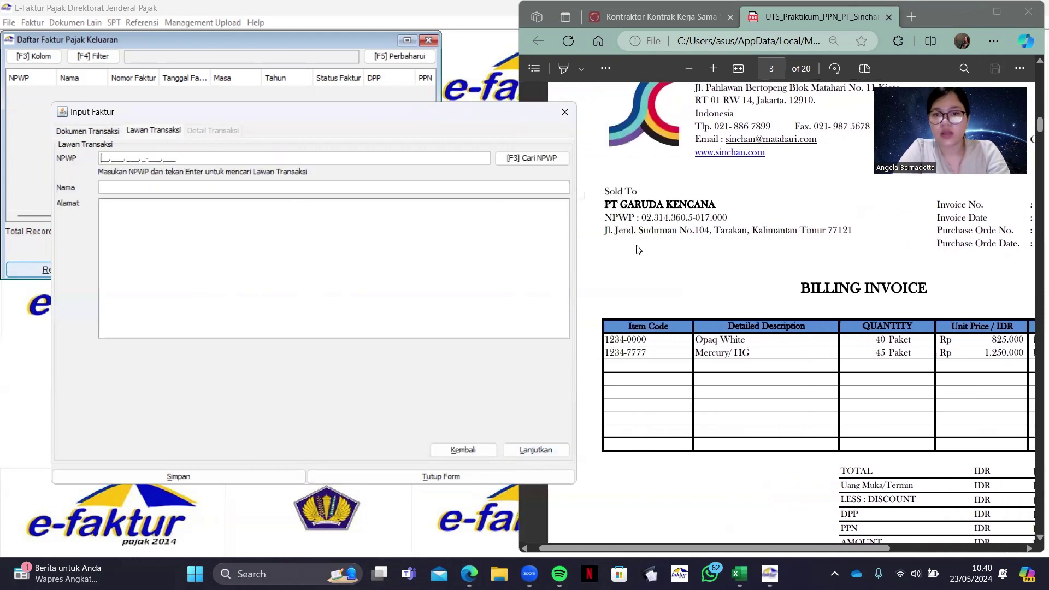
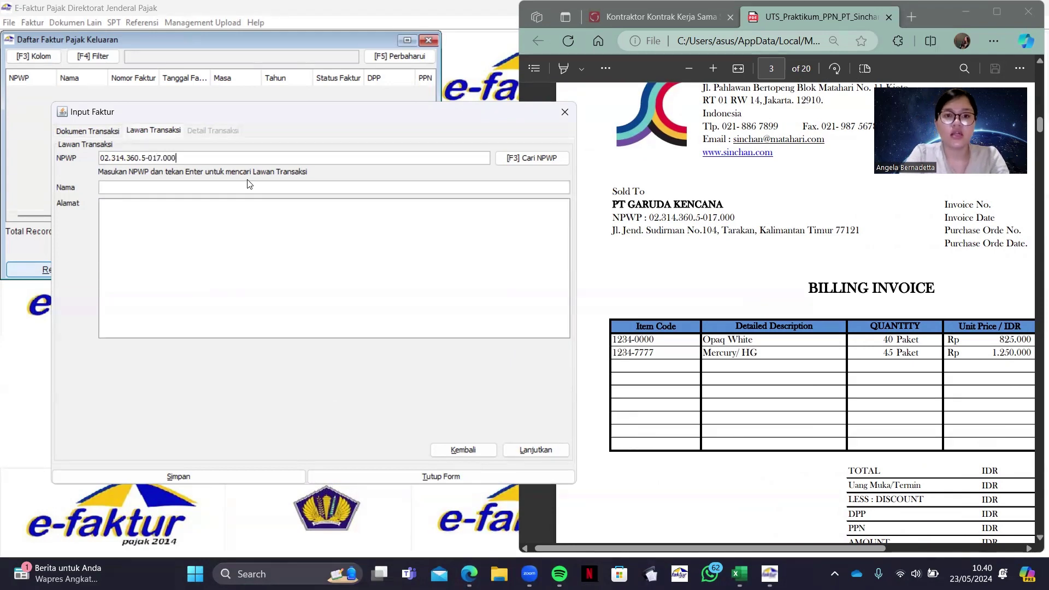
{"action": "key", "text": "Return"}
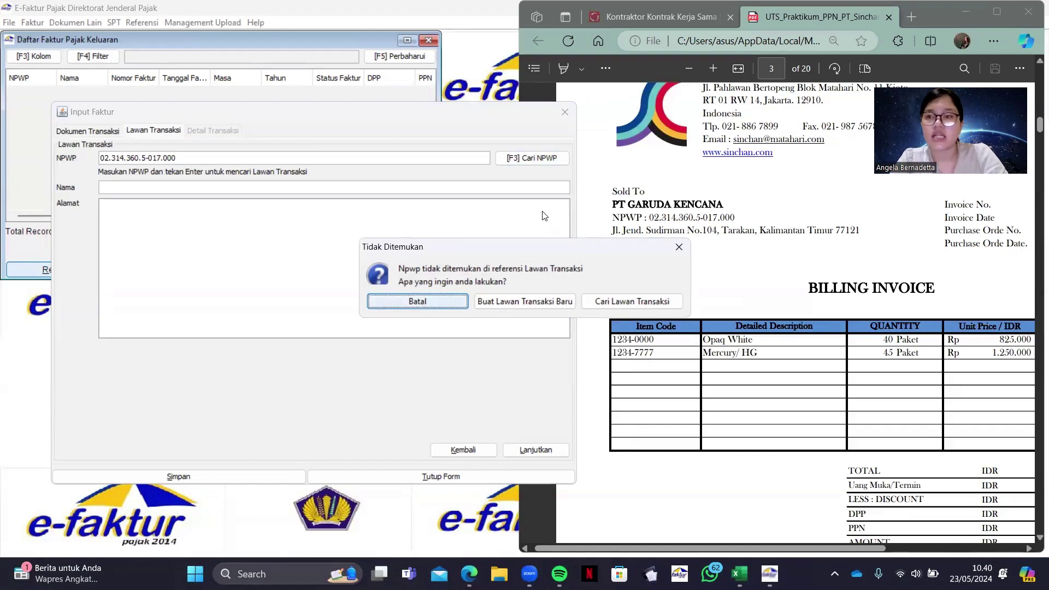
Start a new counterparty named PT GARUDA KENCANA with its street address from the PDF
{"action": "left_click", "coordinate": [532, 301]}
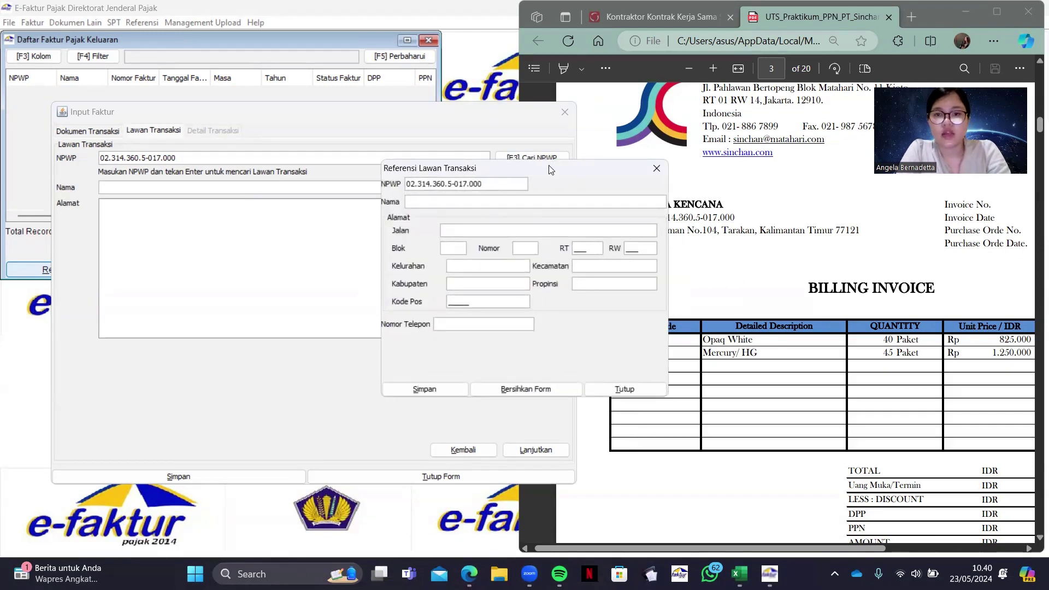
{"action": "left_click_drag", "start_coordinate": [549, 170], "coordinate": [380, 168]}
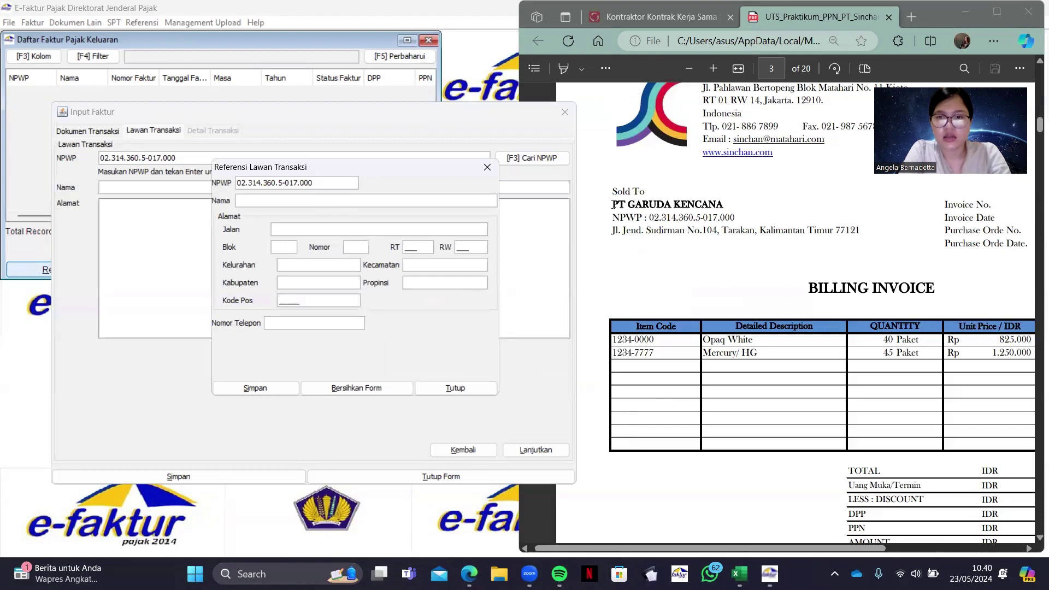
{"action": "left_click_drag", "start_coordinate": [614, 204], "coordinate": [728, 203]}
{"action": "key", "text": "ctrl+c"}
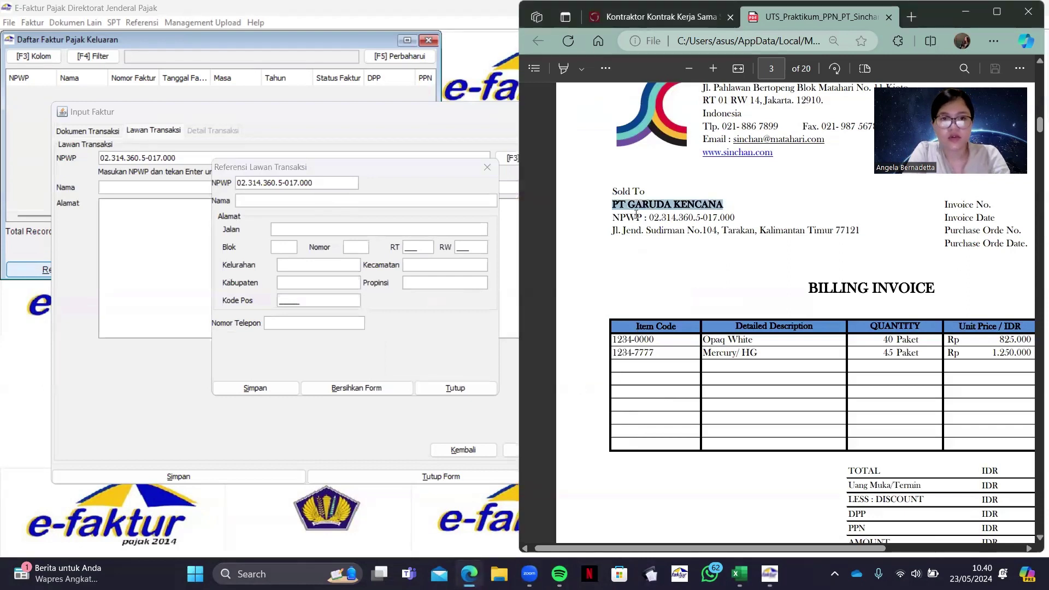
{"action": "left_click", "coordinate": [460, 199]}
{"action": "key", "text": "ctrl+v"}
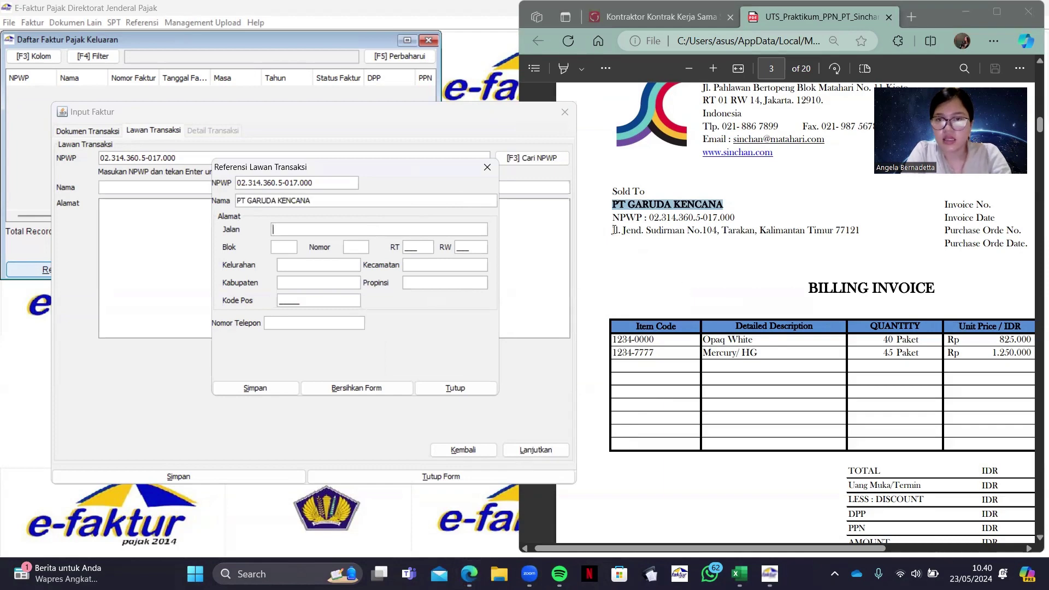
{"action": "left_click_drag", "start_coordinate": [611, 230], "coordinate": [860, 229]}
{"action": "key", "text": "ctrl+c"}
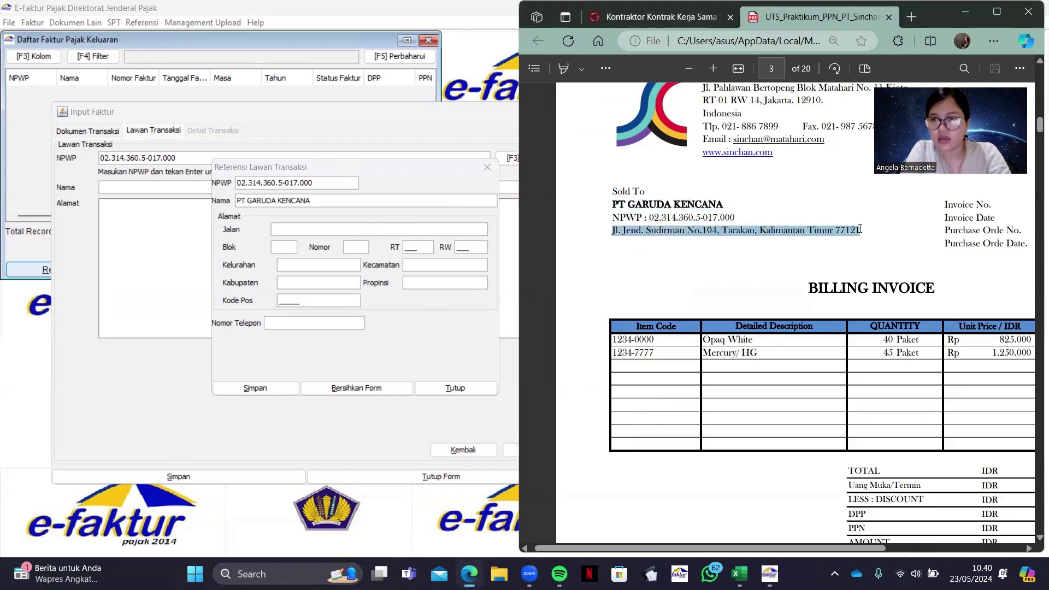
{"action": "left_click", "coordinate": [402, 232]}
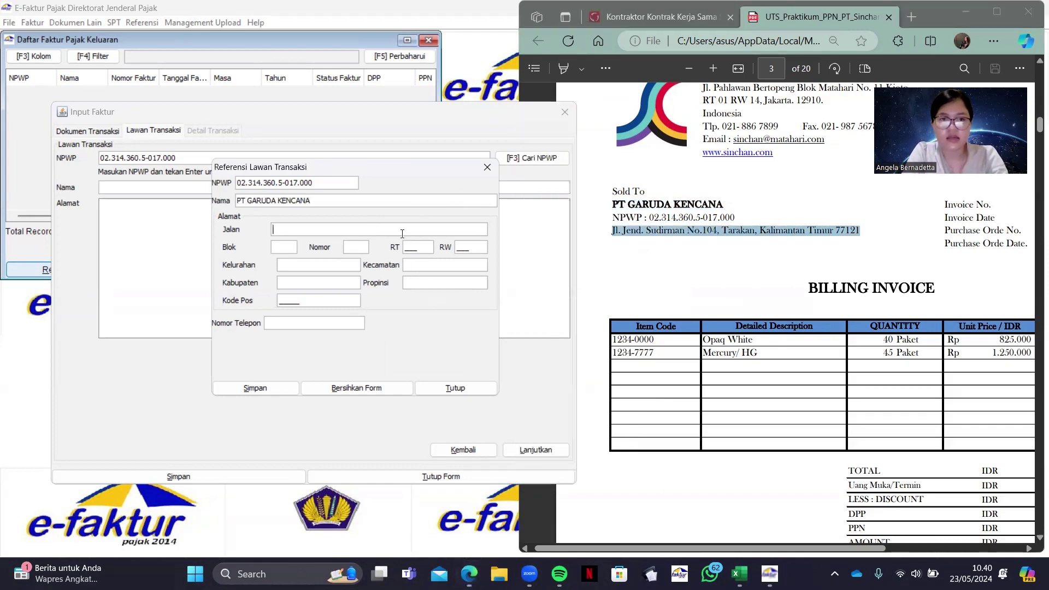
{"action": "key", "text": "ctrl+v"}
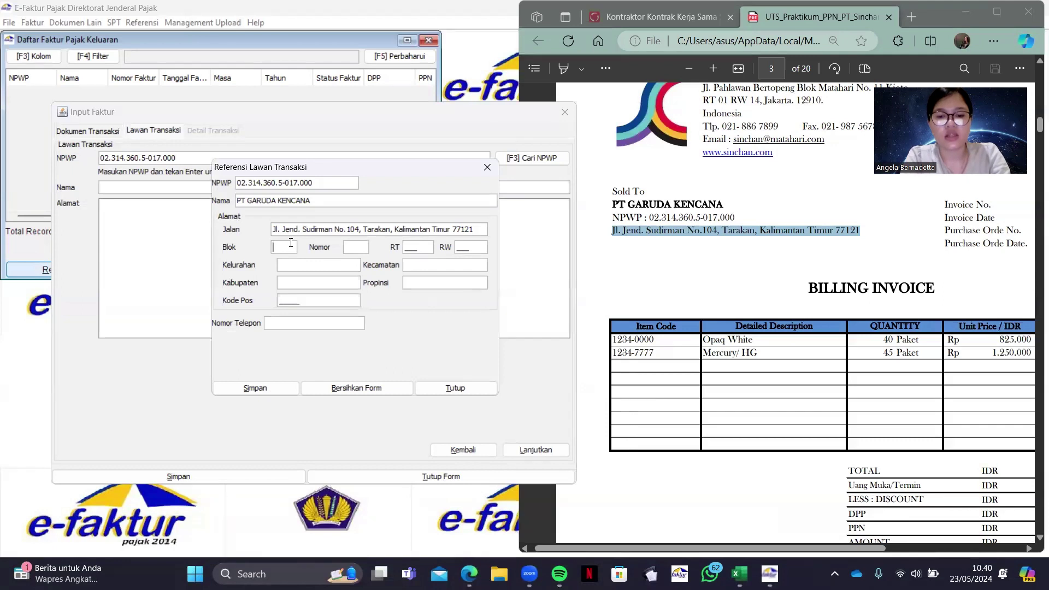
Fill in block, number, RT/RW, region, postal code and phone, then save the counterparty
{"action": "type", "text": "8"}
{"action": "left_click", "coordinate": [352, 251]}
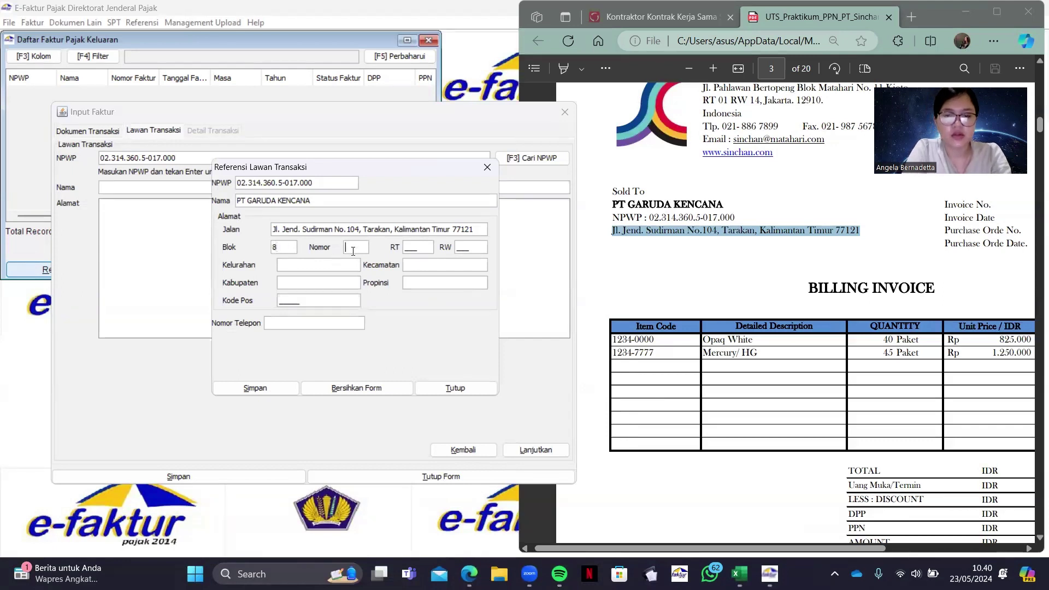
{"action": "type", "text": "8"}
{"action": "left_click", "coordinate": [417, 243]}
{"action": "type", "text": "888"}
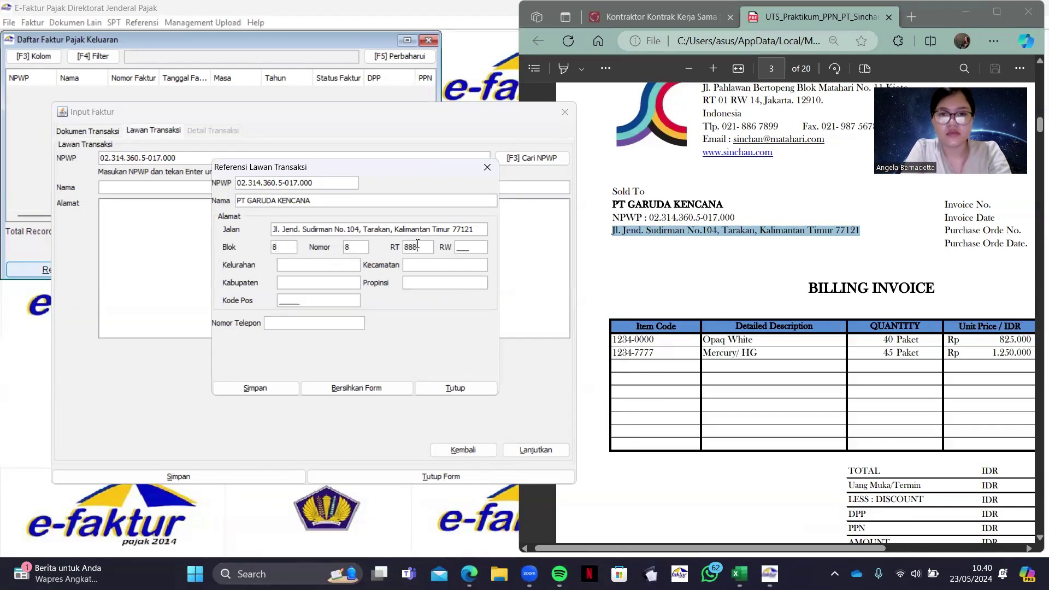
{"action": "type", "text": "888"}
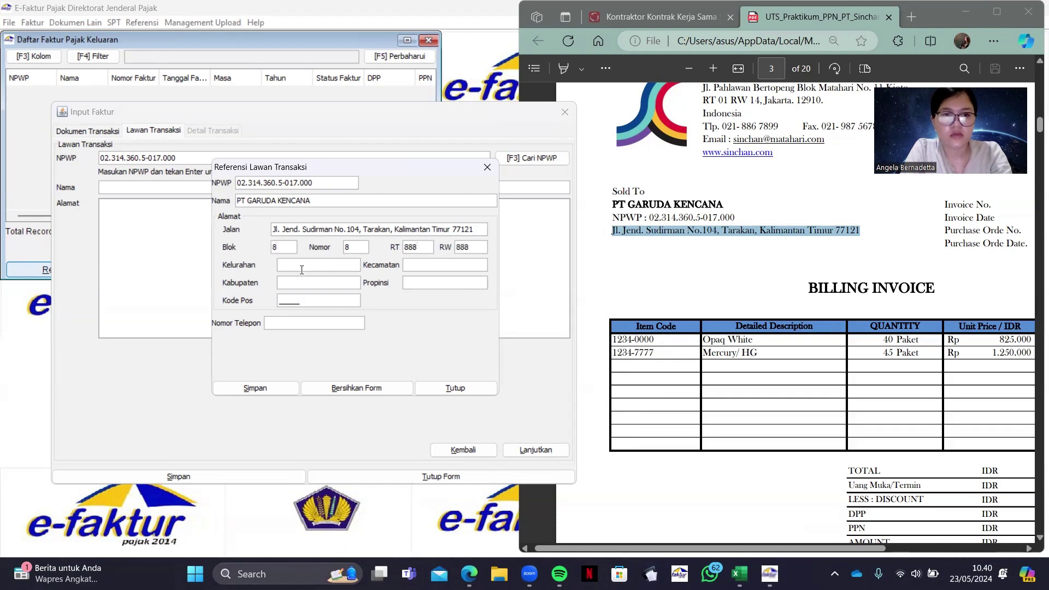
{"action": "type", "text": "d"}
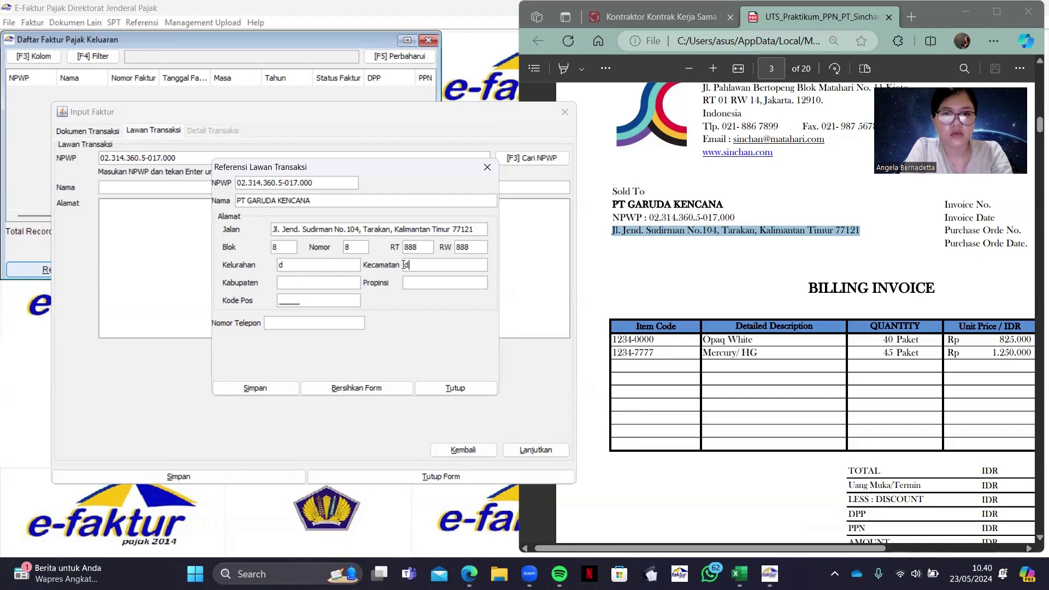
{"action": "type", "text": "dd"}
{"action": "type", "text": "d"}
{"action": "left_click", "coordinate": [421, 281]}
{"action": "type", "text": "d"}
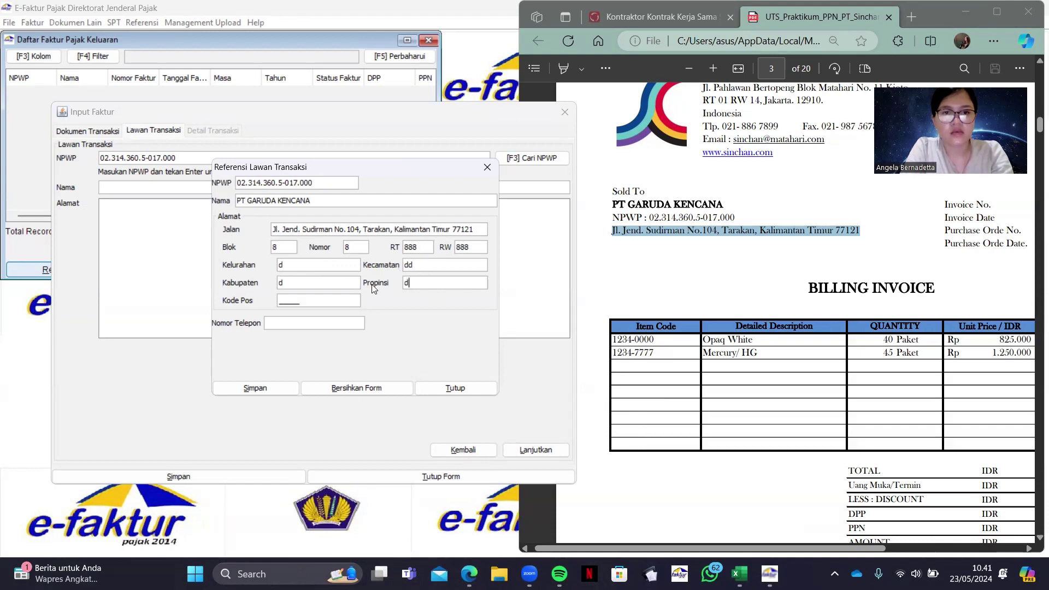
{"action": "left_click", "coordinate": [324, 299]}
{"action": "type", "text": "09879"}
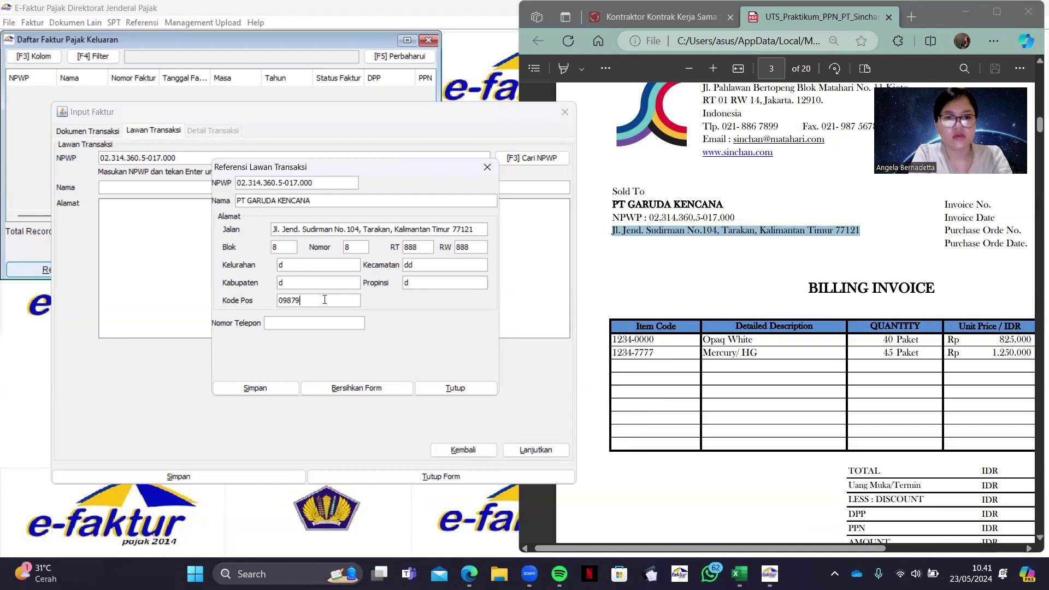
{"action": "left_click", "coordinate": [327, 321]}
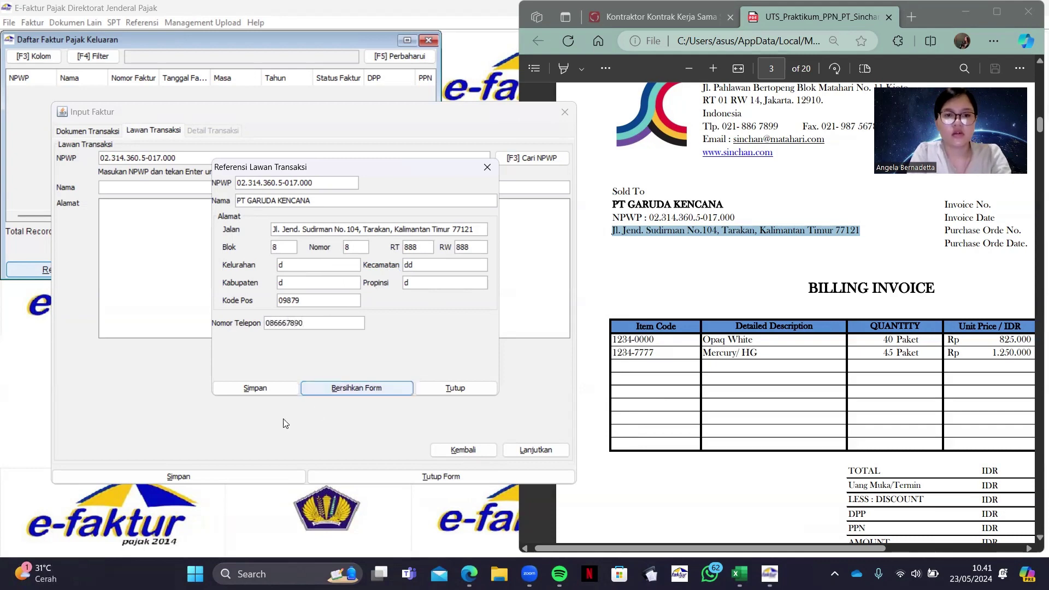
{"action": "left_click", "coordinate": [276, 391]}
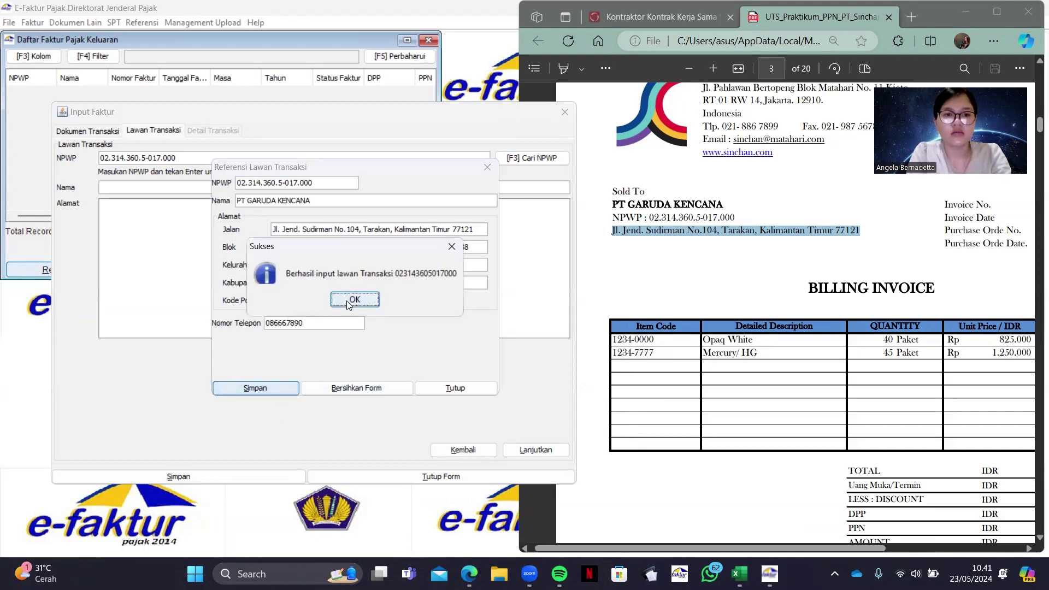
{"action": "left_click", "coordinate": [346, 300]}
{"action": "left_click_drag", "start_coordinate": [249, 331], "coordinate": [51, 333]}
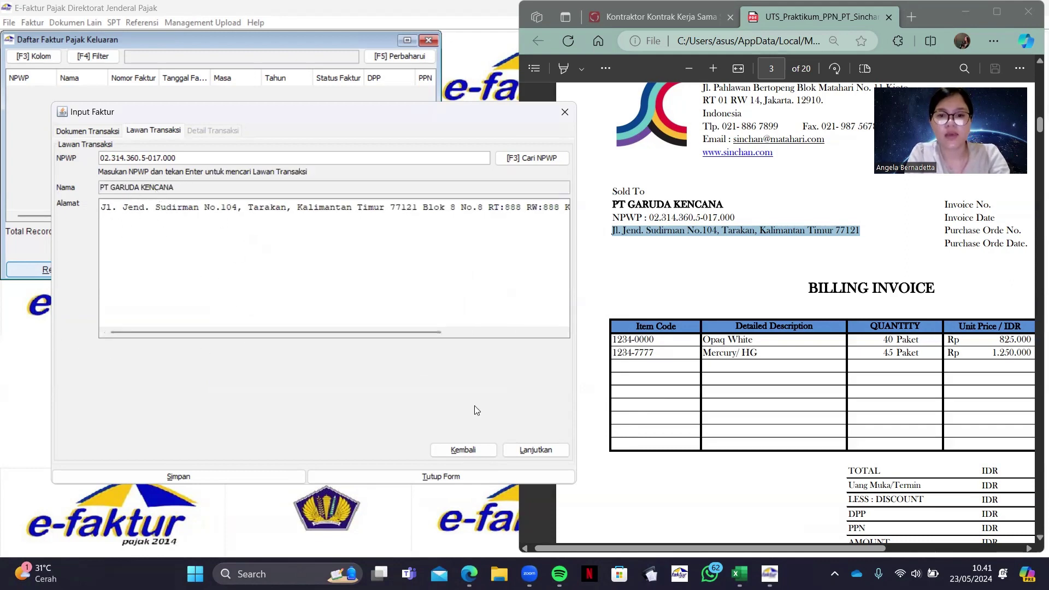
Start a new goods line under Detail Transaksi and enter item code 1234-0000 from the PDF
{"action": "left_click", "coordinate": [520, 448]}
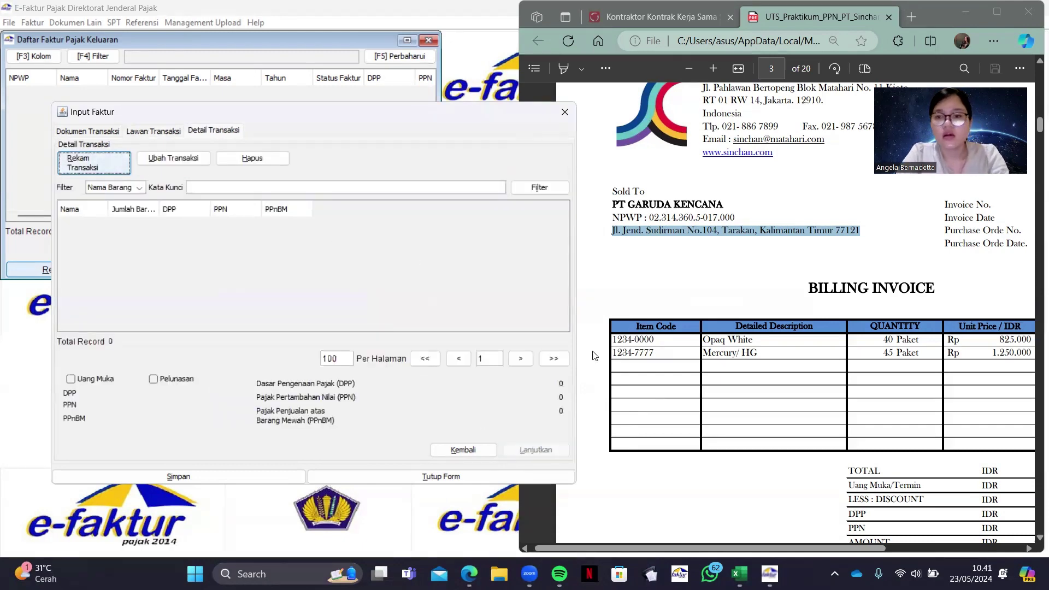
{"action": "scroll", "coordinate": [791, 405], "scroll_direction": "right", "scroll_amount": 5}
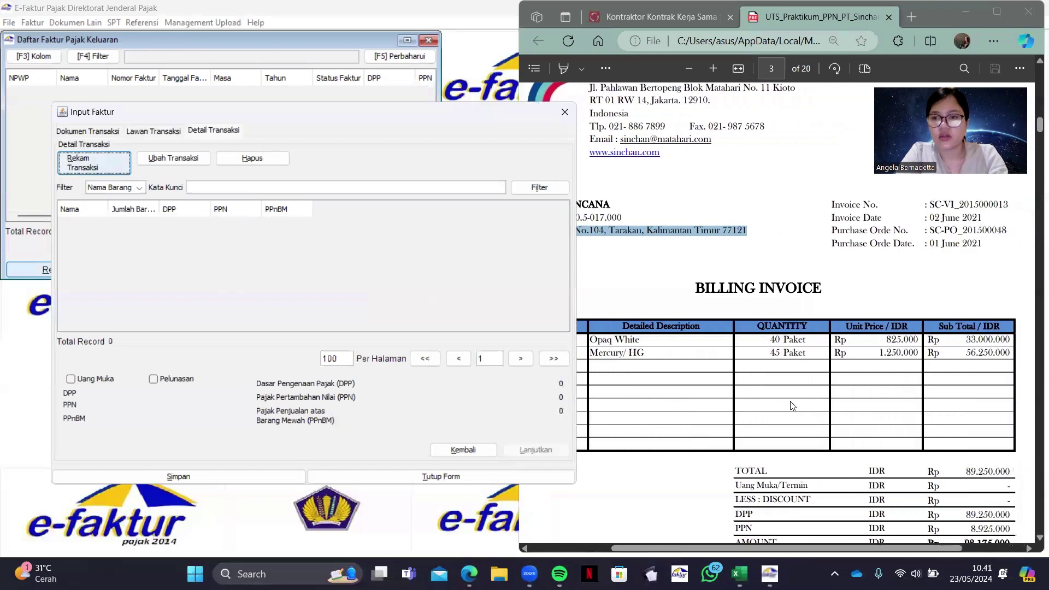
{"action": "scroll", "coordinate": [792, 405], "scroll_direction": "left", "scroll_amount": 5}
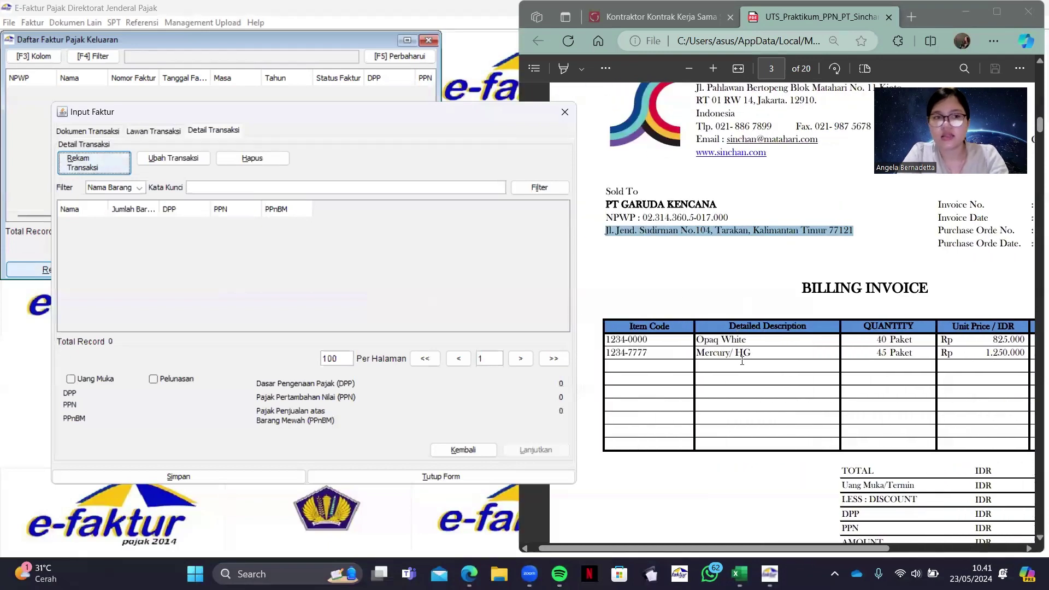
{"action": "left_click", "coordinate": [85, 163]}
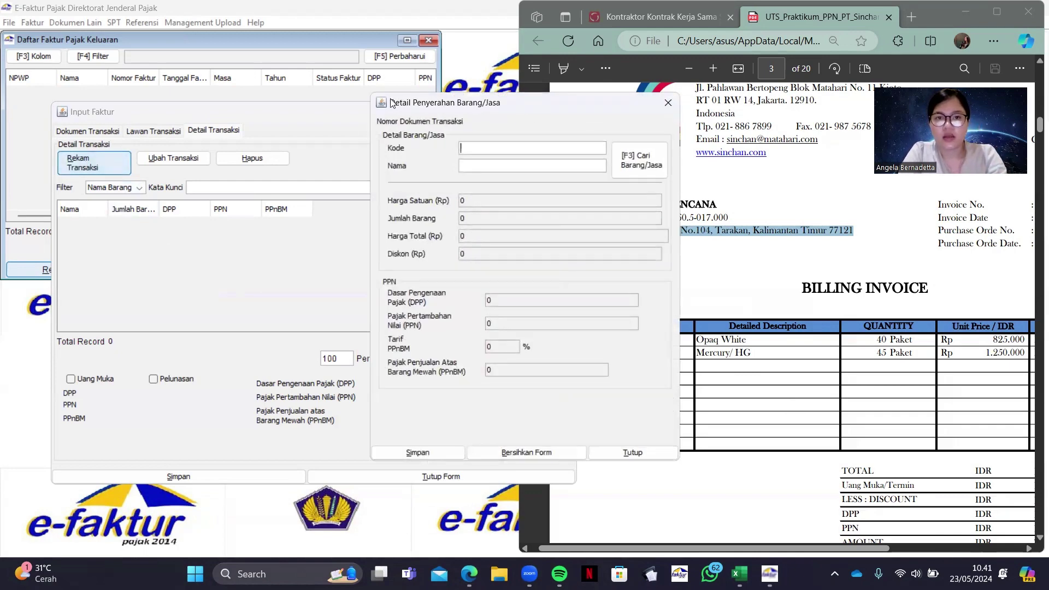
{"action": "left_click_drag", "start_coordinate": [380, 104], "coordinate": [252, 118]}
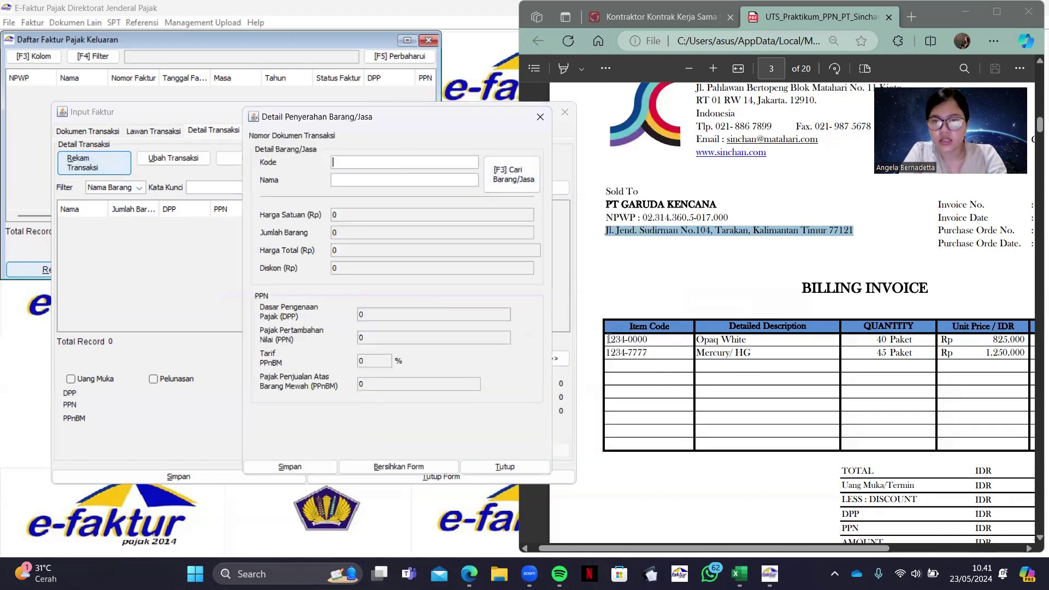
{"action": "left_click_drag", "start_coordinate": [607, 339], "coordinate": [646, 339]}
{"action": "key", "text": "ctrl+c"}
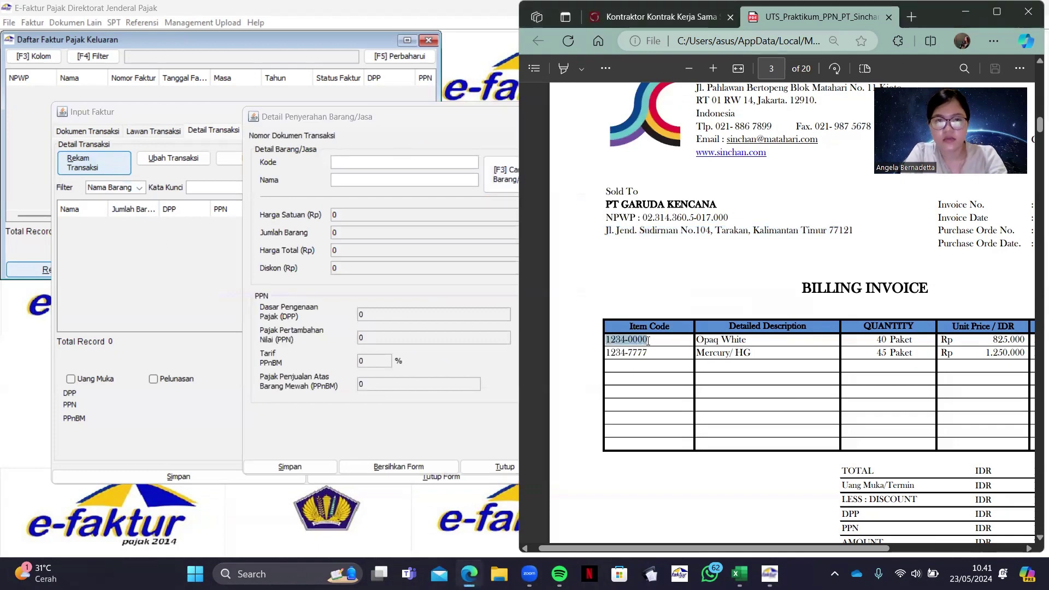
{"action": "left_click", "coordinate": [346, 162]}
{"action": "key", "text": "ctrl+v"}
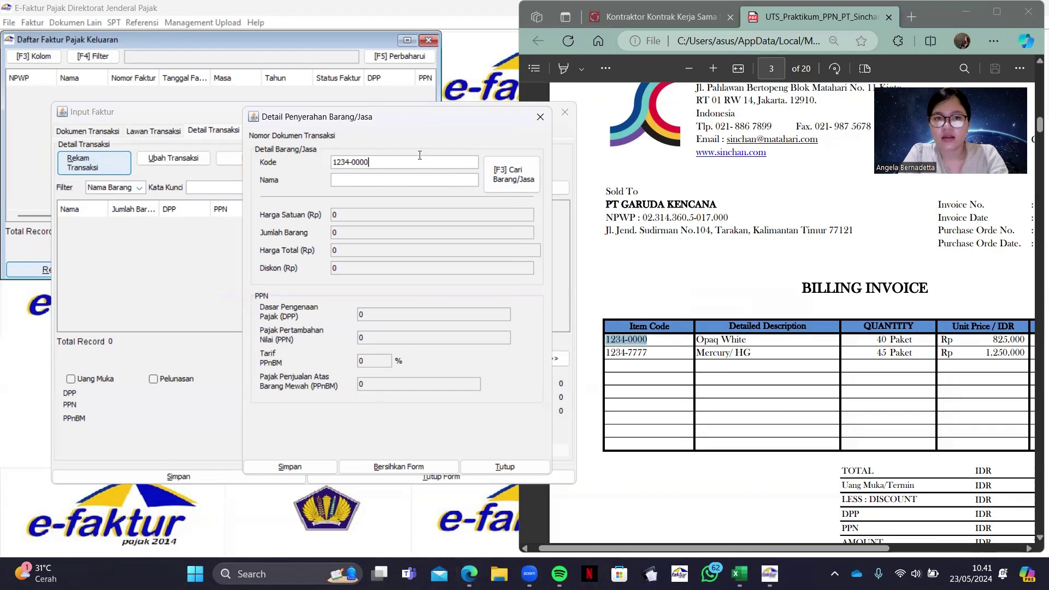
{"action": "key", "text": "Tab"}
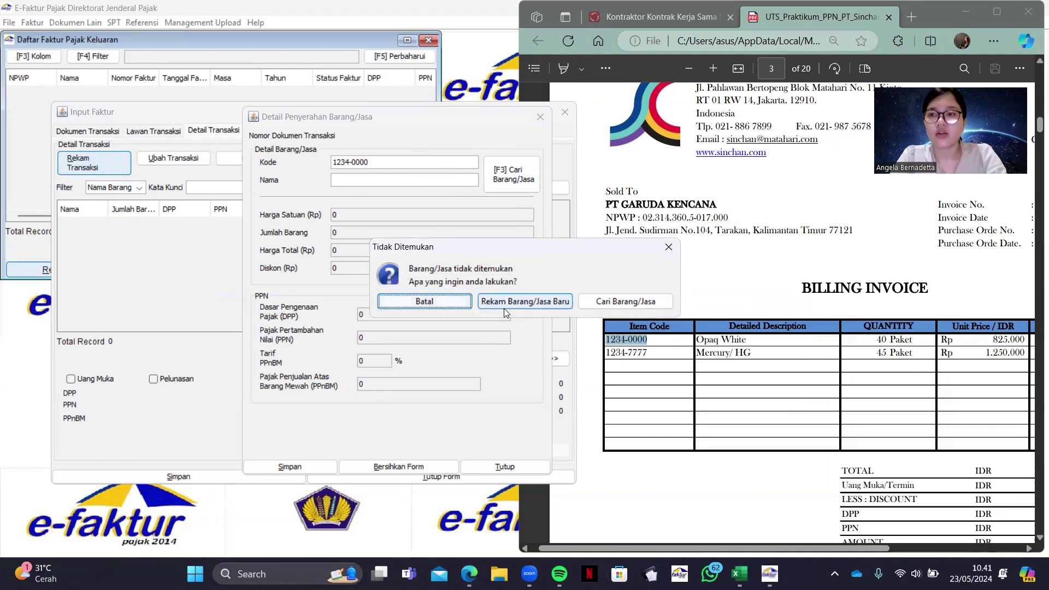
Create a goods reference for code 1234-0000 named Opaq White with price 825
{"action": "left_click", "coordinate": [503, 304]}
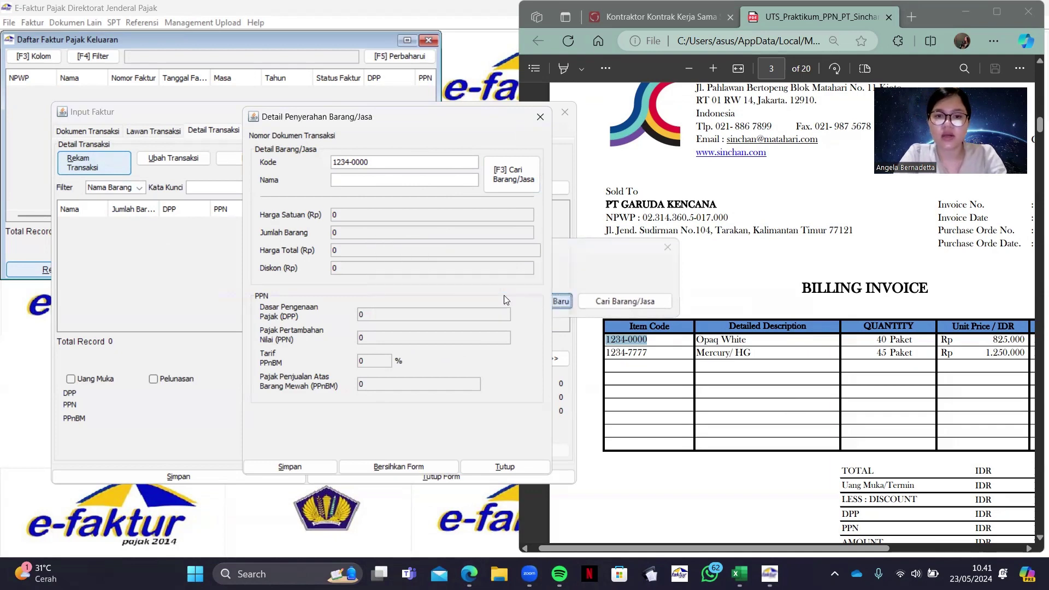
{"action": "left_click_drag", "start_coordinate": [519, 188], "coordinate": [392, 182]}
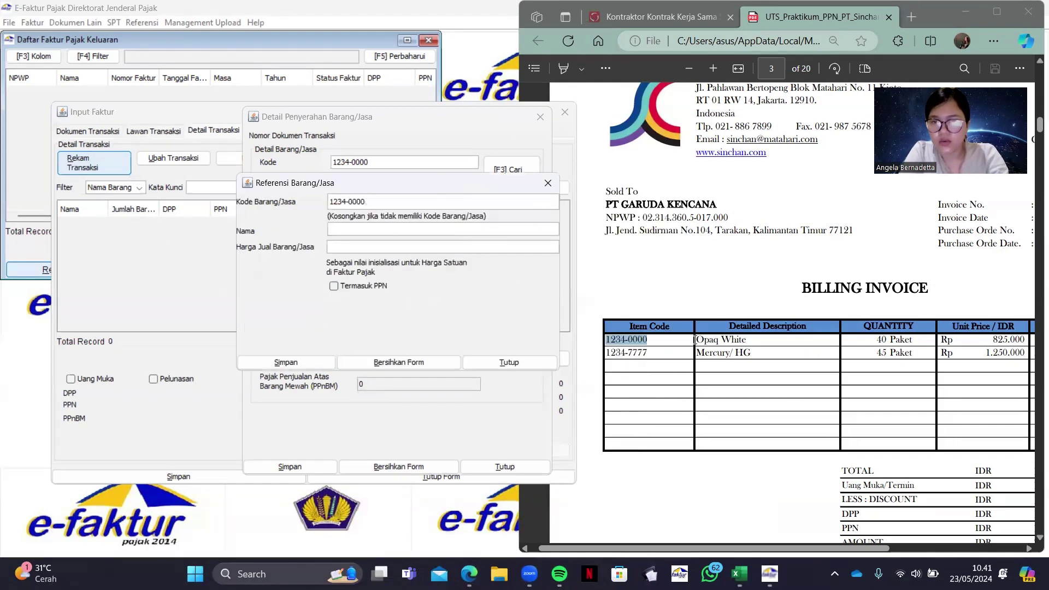
{"action": "left_click_drag", "start_coordinate": [696, 339], "coordinate": [746, 344]}
{"action": "key", "text": "ctrl+c"}
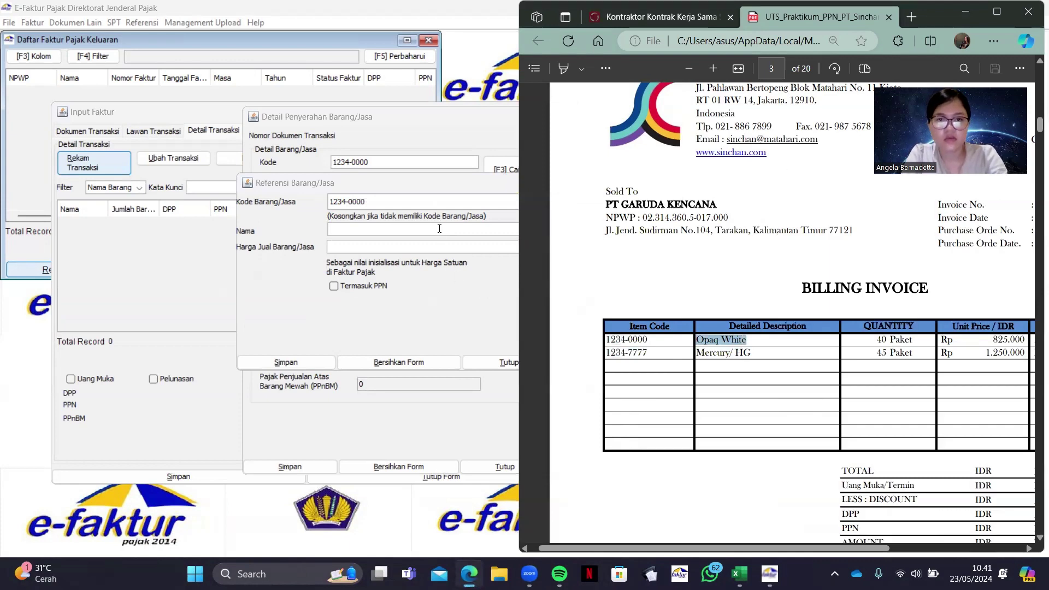
{"action": "left_click", "coordinate": [439, 229]}
{"action": "key", "text": "ctrl+v"}
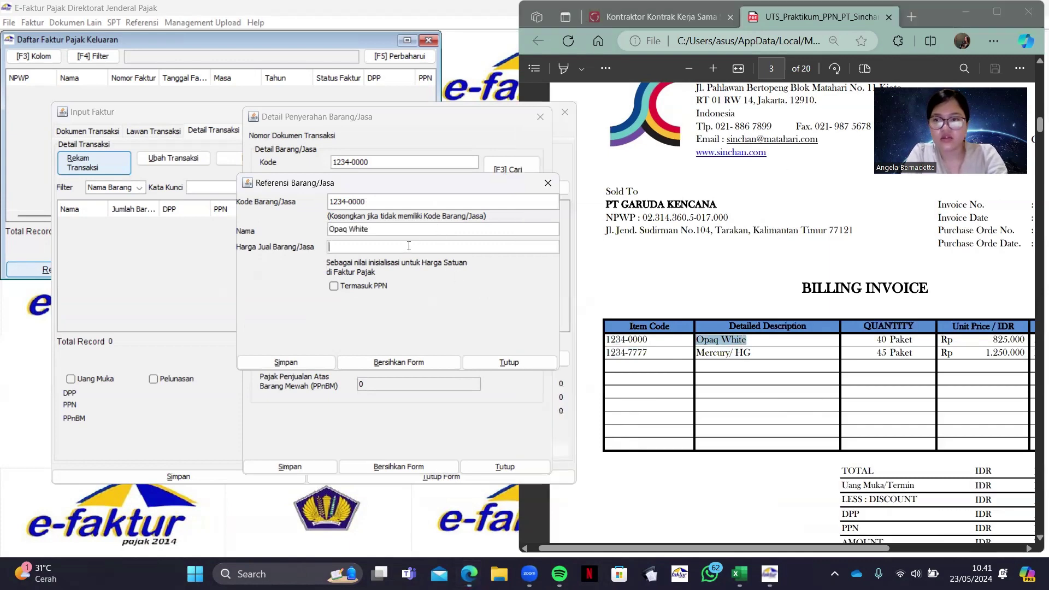
{"action": "key", "text": "Tab"}
{"action": "type", "text": "825"}
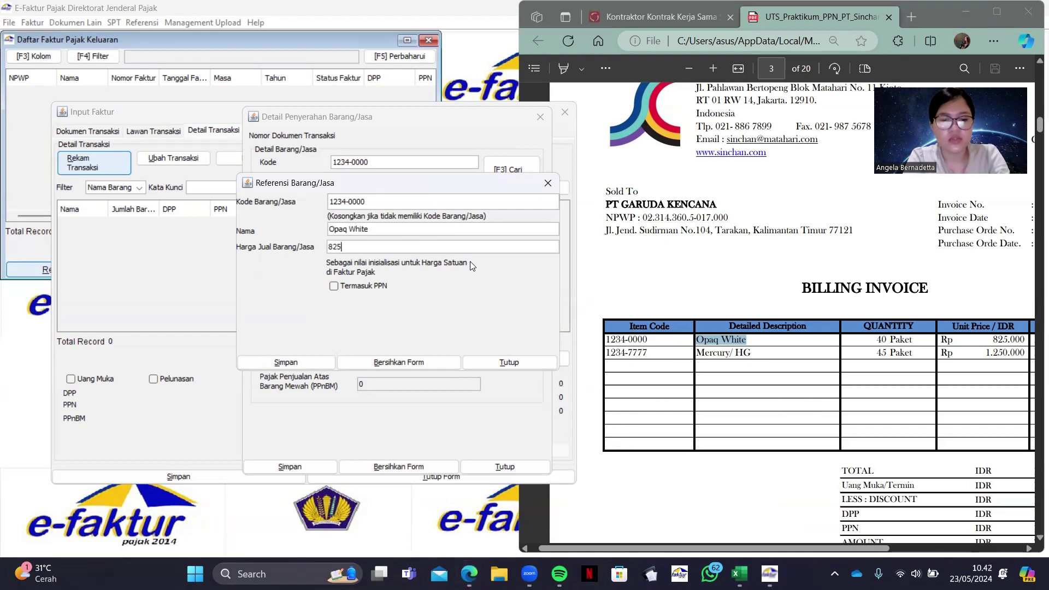
{"action": "left_click", "coordinate": [307, 361]}
{"action": "left_click", "coordinate": [533, 320]}
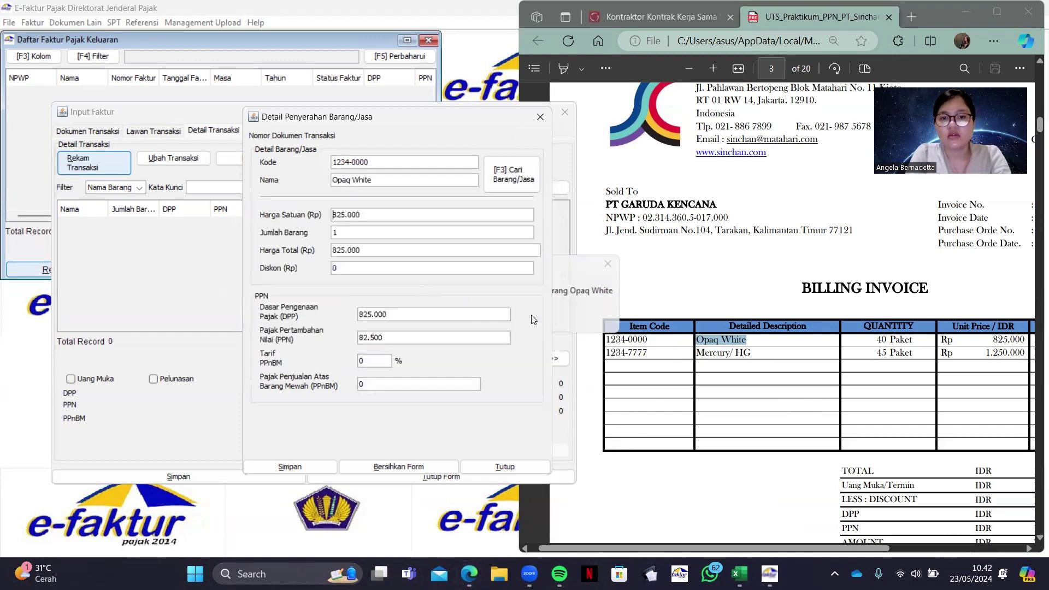
Set the Opaq White line to quantity 40 and PPN 3.630.000, then save it
{"action": "left_click", "coordinate": [880, 343]}
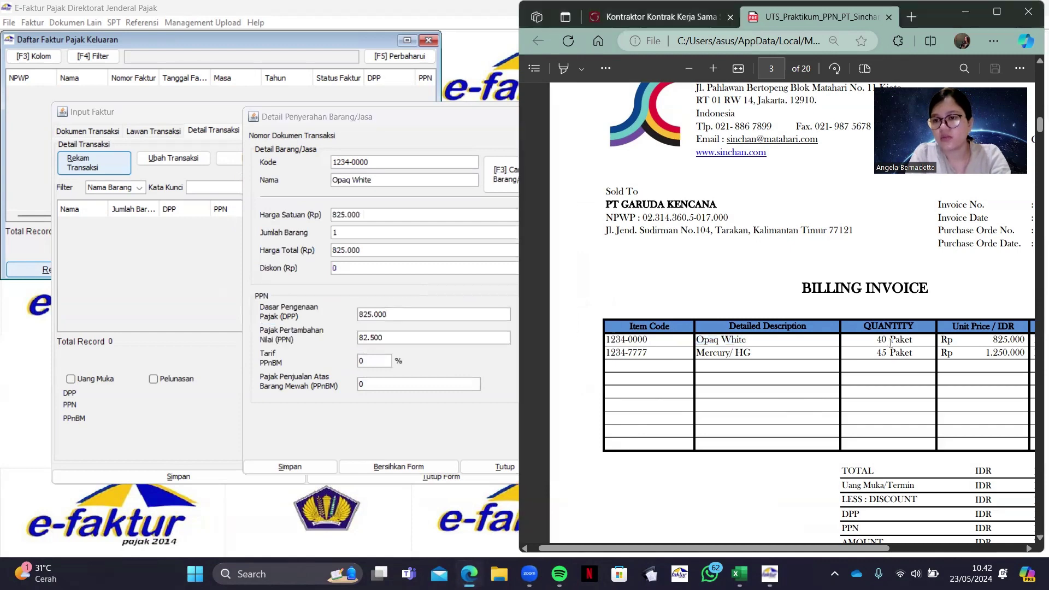
{"action": "left_click_drag", "start_coordinate": [876, 340], "coordinate": [913, 342]}
{"action": "key", "text": "ctrl+c"}
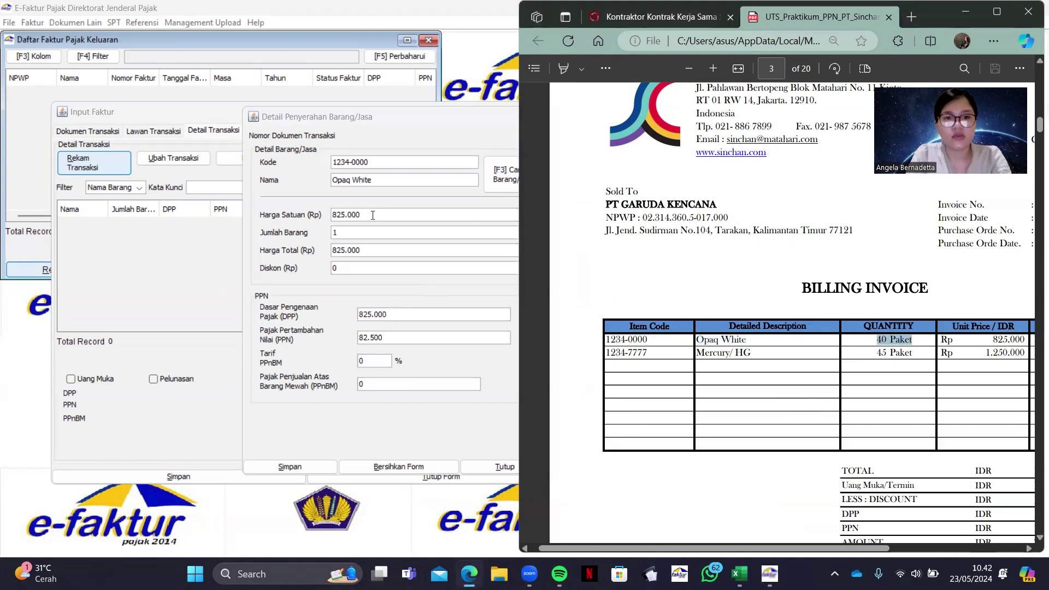
{"action": "double_click", "coordinate": [376, 233]}
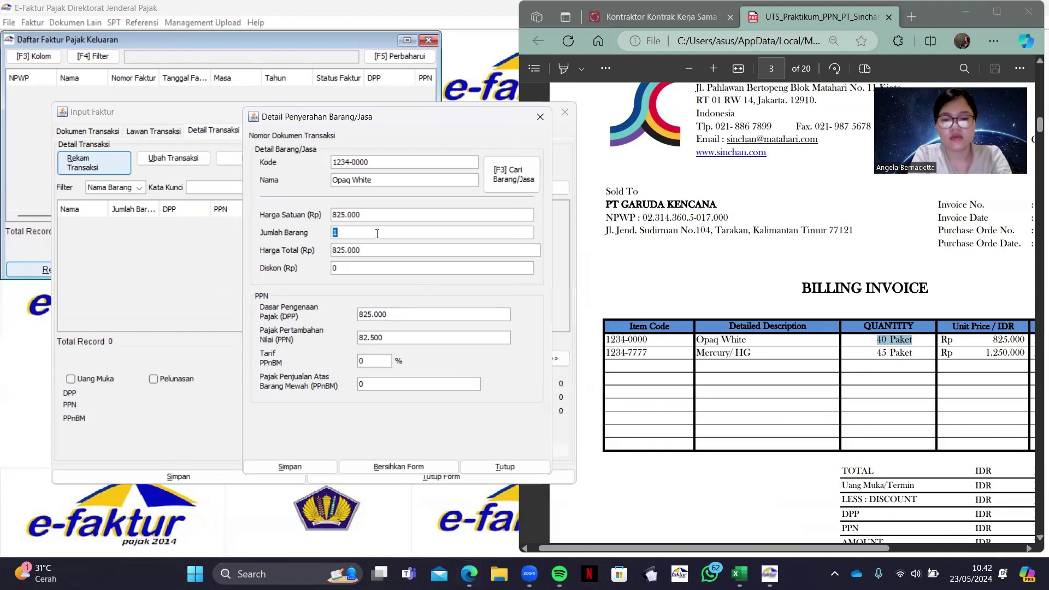
{"action": "type", "text": "40"}
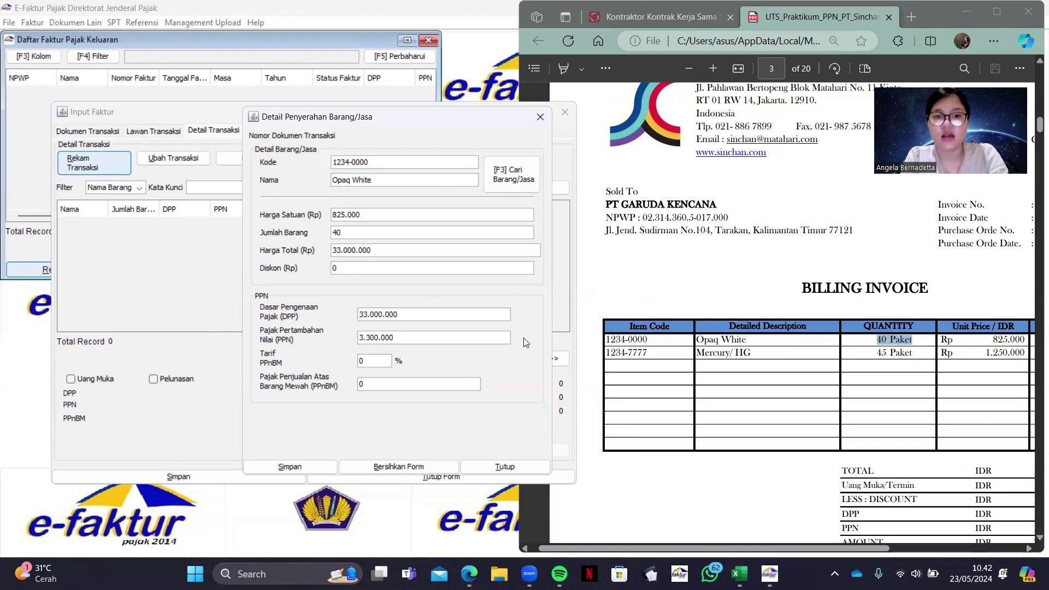
{"action": "left_click", "coordinate": [418, 341]}
{"action": "key", "text": "BackSpace"}
{"action": "key", "text": "BackSpace"}
{"action": "key", "text": "BackSpace"}
{"action": "key", "text": "BackSpace"}
{"action": "key", "text": "BackSpace"}
{"action": "key", "text": "BackSpace"}
{"action": "key", "text": "BackSpace"}
{"action": "key", "text": "BackSpace"}
{"action": "key", "text": "BackSpace"}
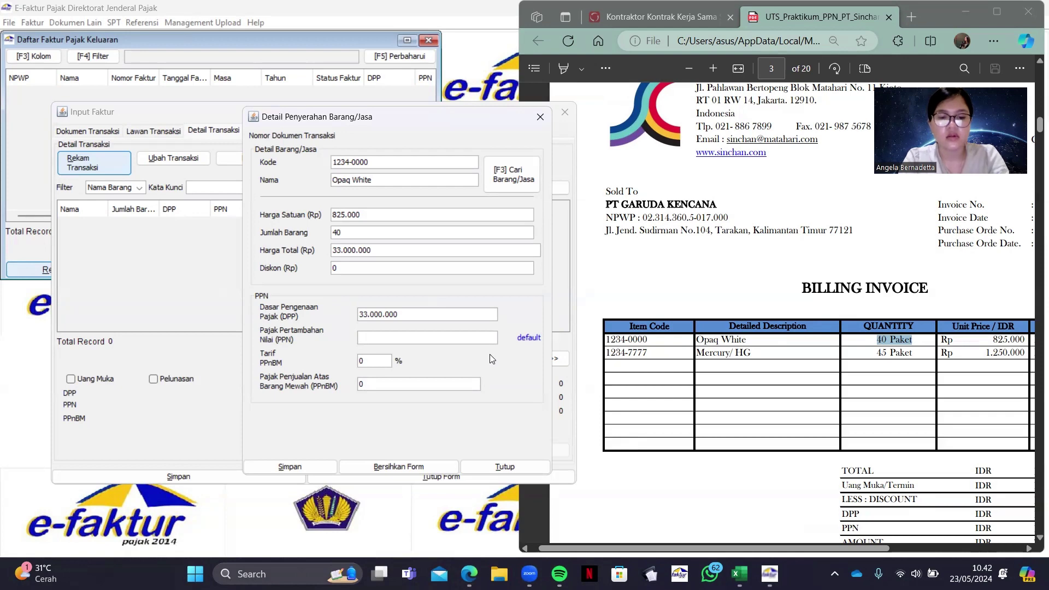
{"action": "type", "text": "36"}
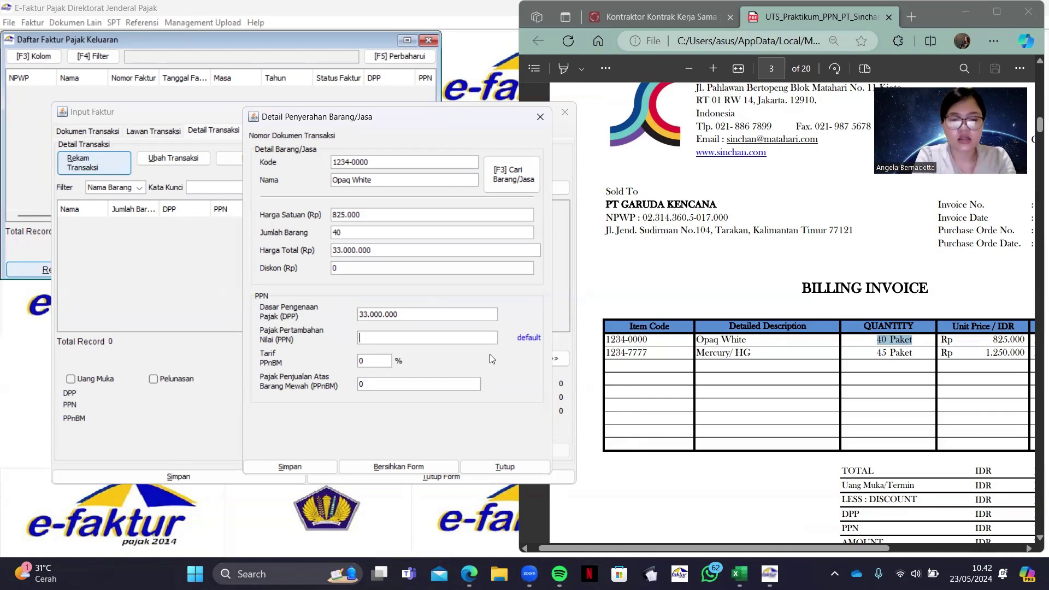
{"action": "type", "text": "30"}
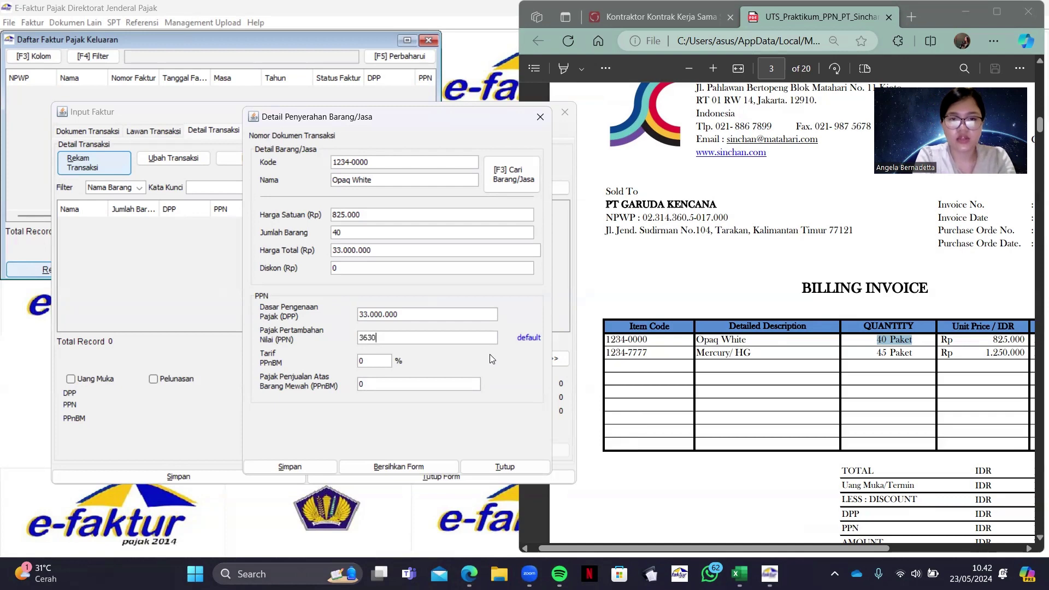
{"action": "type", "text": "000"}
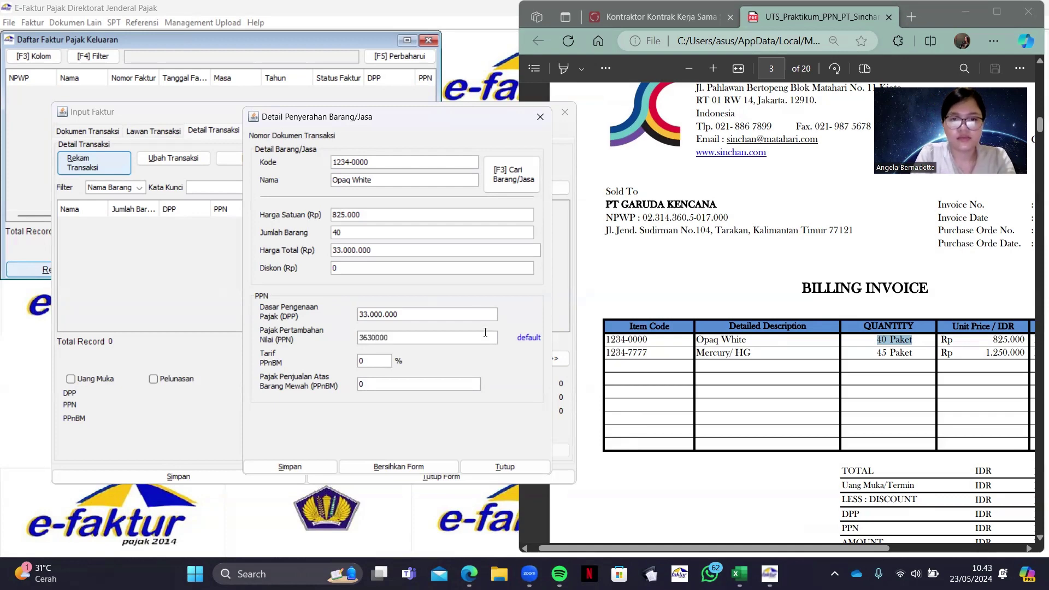
{"action": "key", "text": "shift+Tab"}
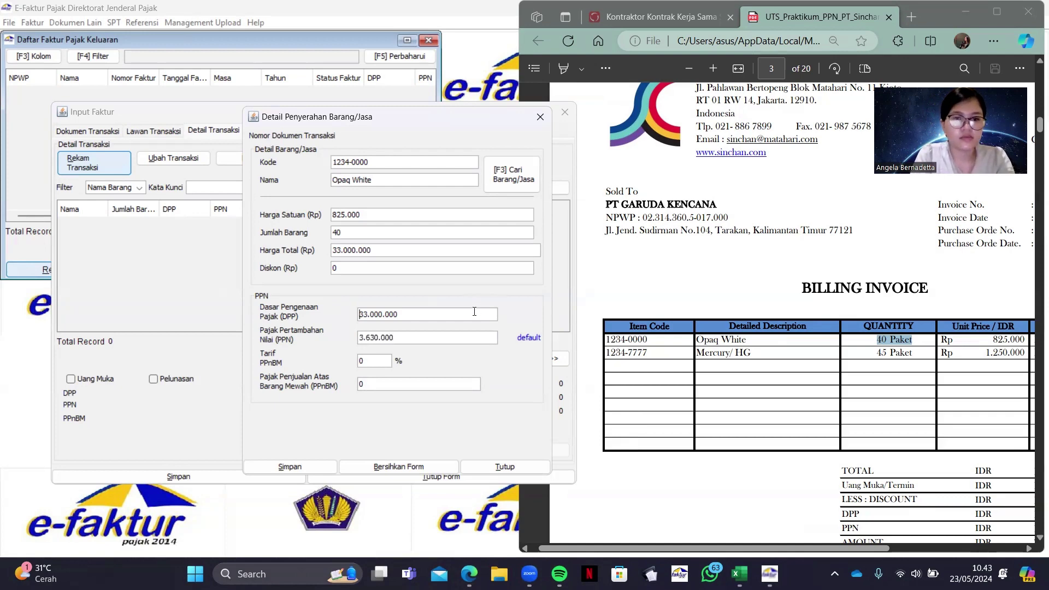
{"action": "left_click", "coordinate": [286, 473]}
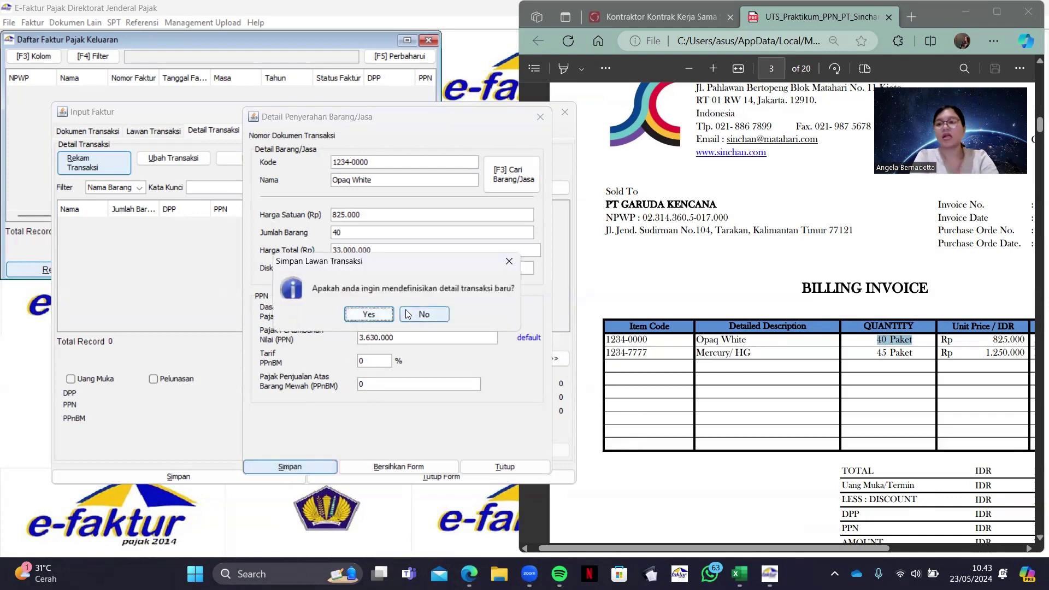
{"action": "left_click", "coordinate": [368, 314]}
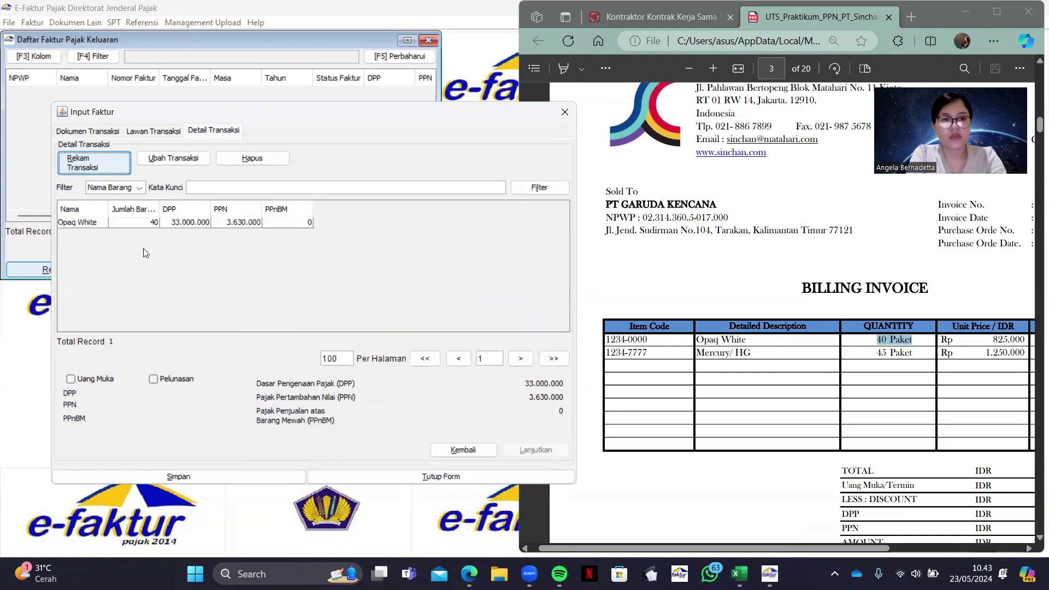
Start a new detail line and enter item code 1234-7777 copied from the billing invoice
{"action": "left_click", "coordinate": [218, 223]}
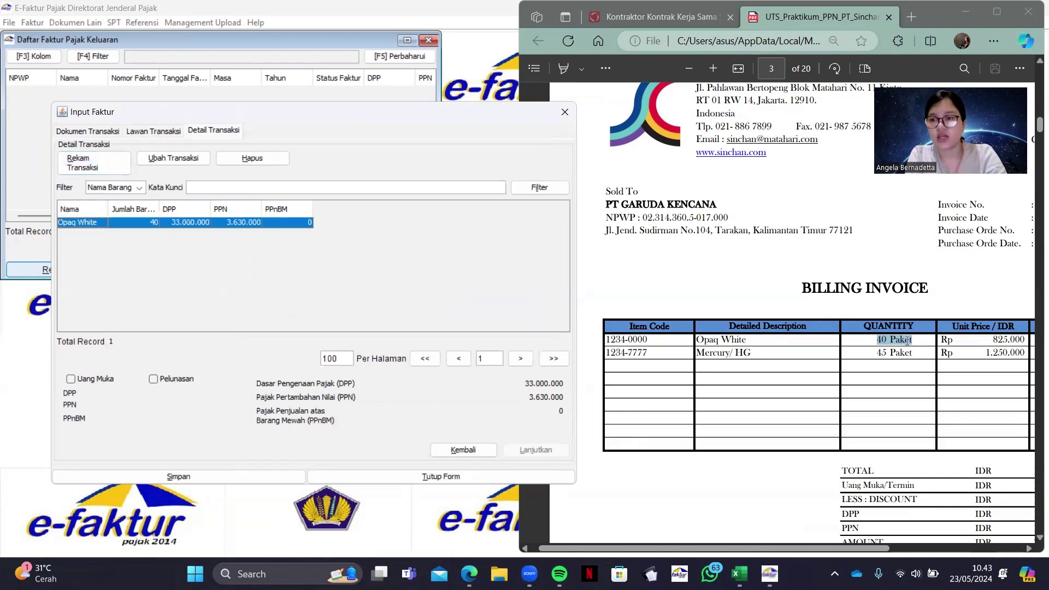
{"action": "scroll", "coordinate": [907, 340], "scroll_direction": "right", "scroll_amount": 2}
{"action": "scroll", "coordinate": [907, 340], "scroll_direction": "right", "scroll_amount": 8}
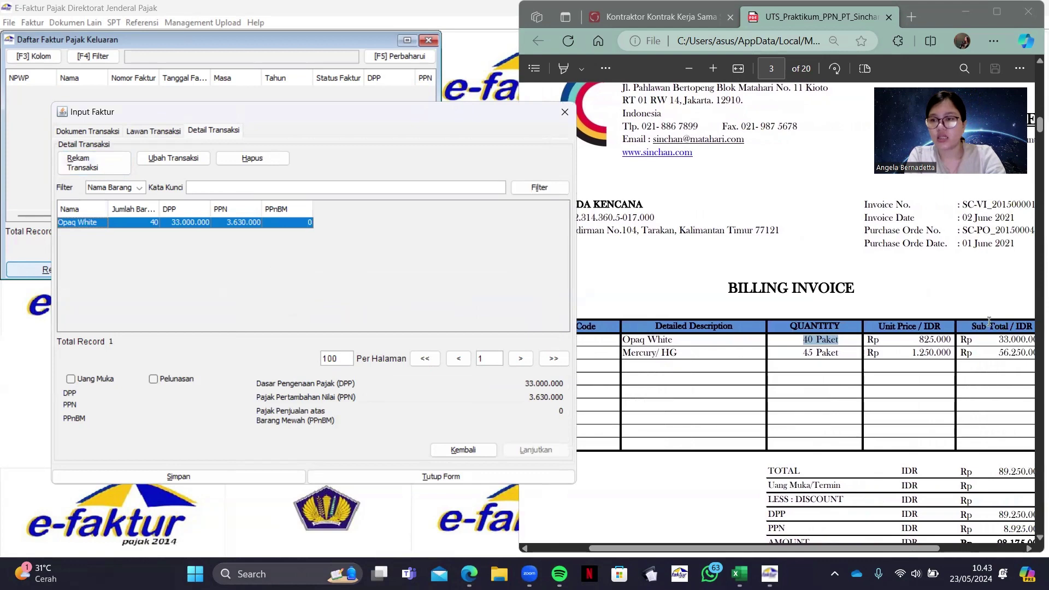
{"action": "scroll", "coordinate": [856, 404], "scroll_direction": "left", "scroll_amount": 10}
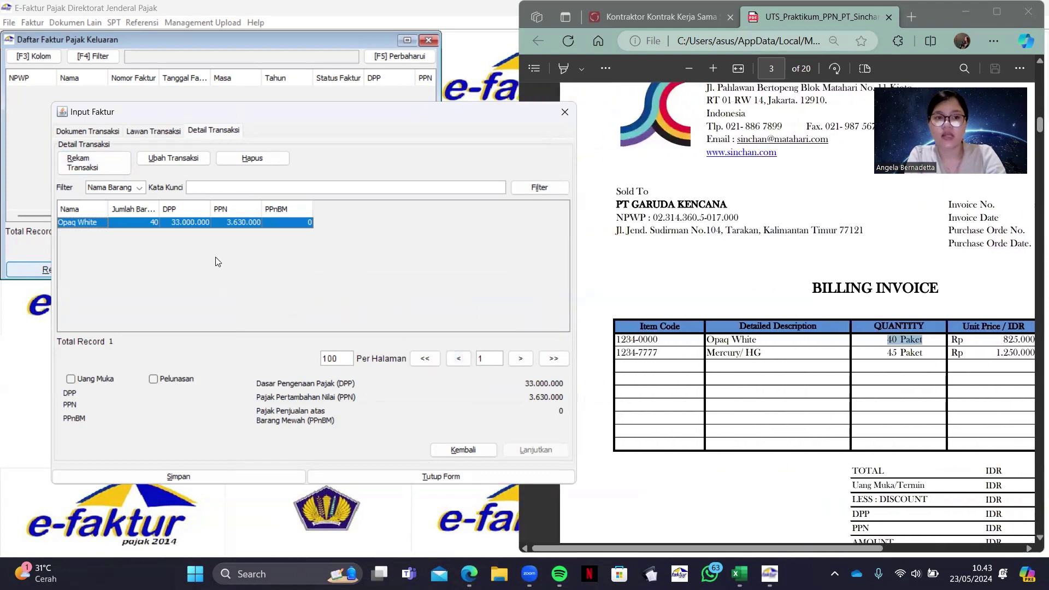
{"action": "left_click", "coordinate": [104, 159]}
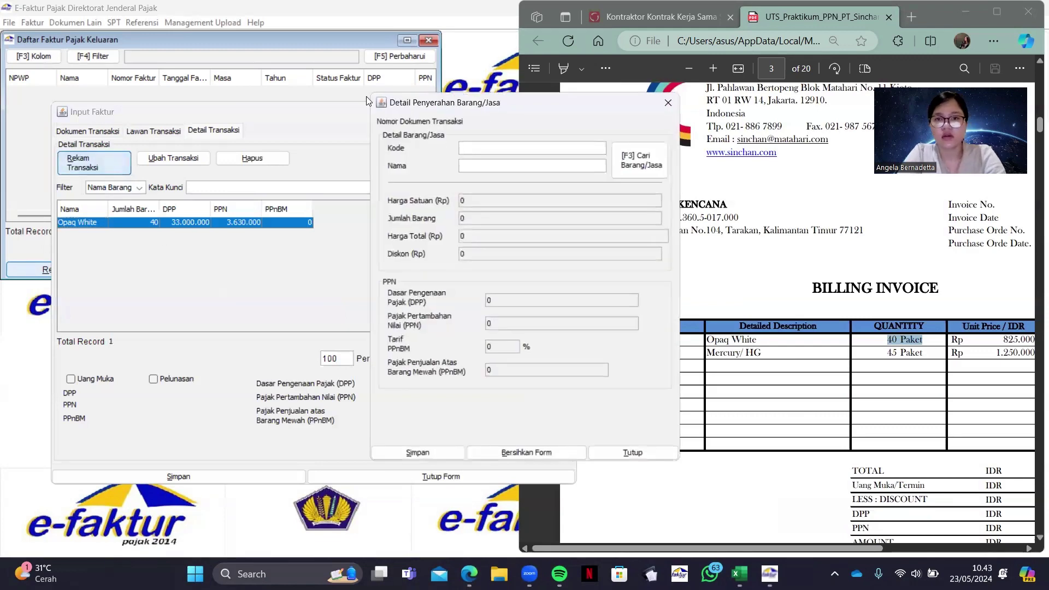
{"action": "left_click_drag", "start_coordinate": [366, 101], "coordinate": [218, 132]}
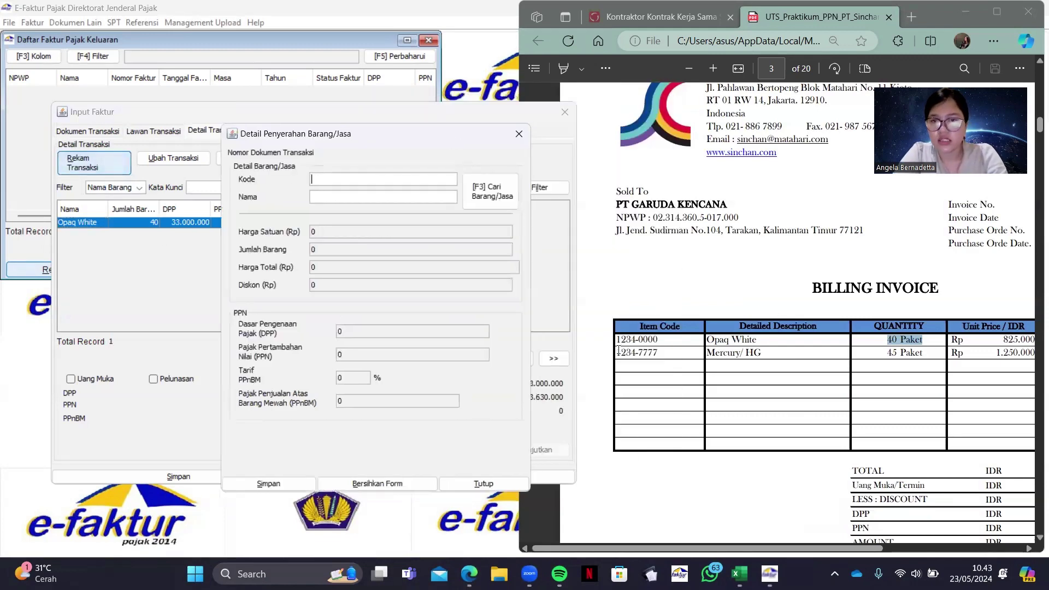
{"action": "left_click_drag", "start_coordinate": [618, 350], "coordinate": [656, 353]}
{"action": "key", "text": "ctrl+c"}
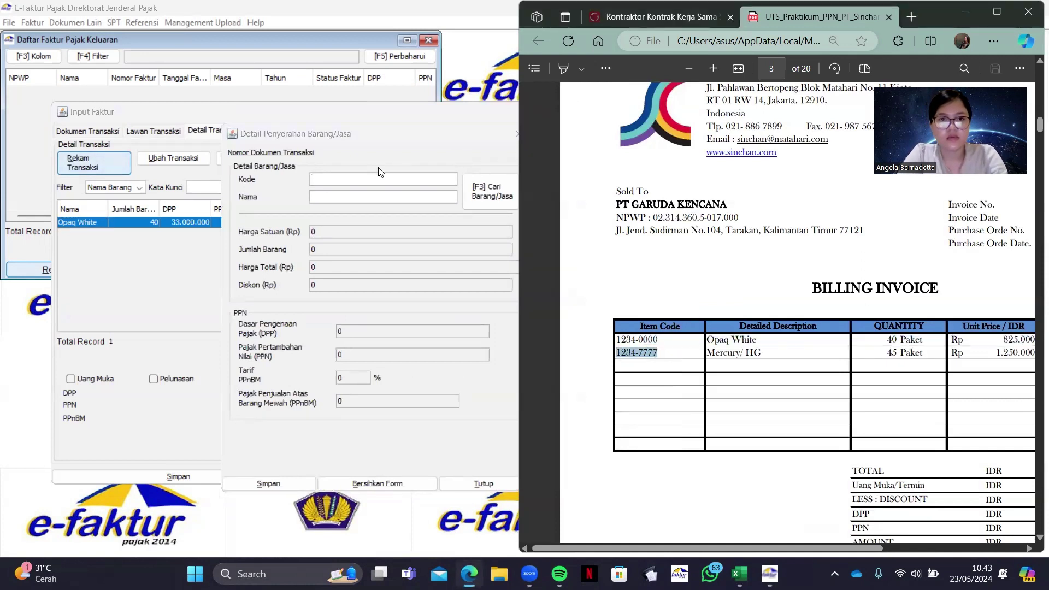
{"action": "left_click", "coordinate": [385, 176]}
{"action": "key", "text": "ctrl+v"}
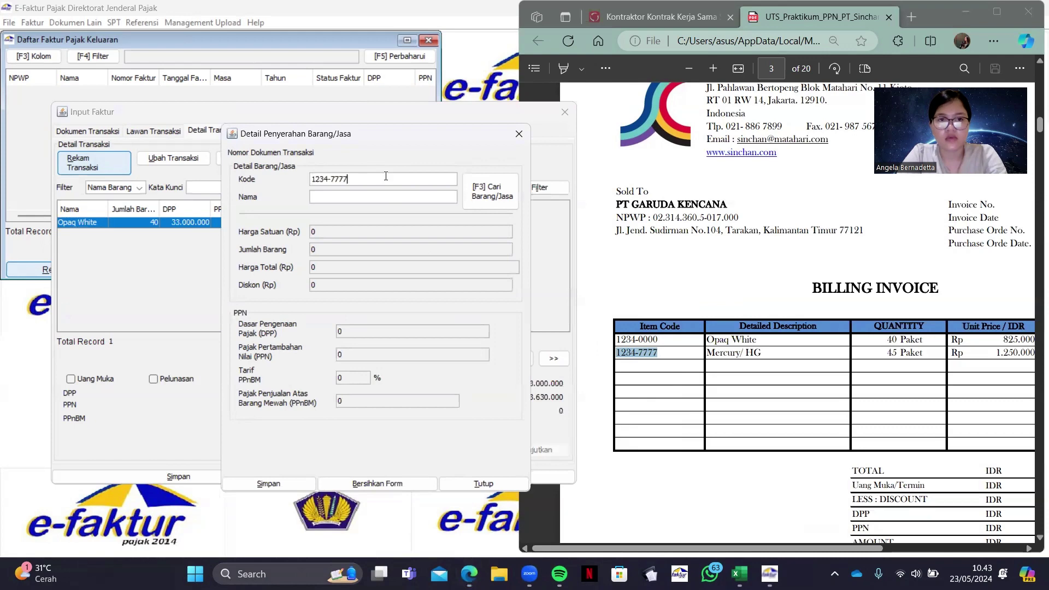
{"action": "key", "text": "Tab"}
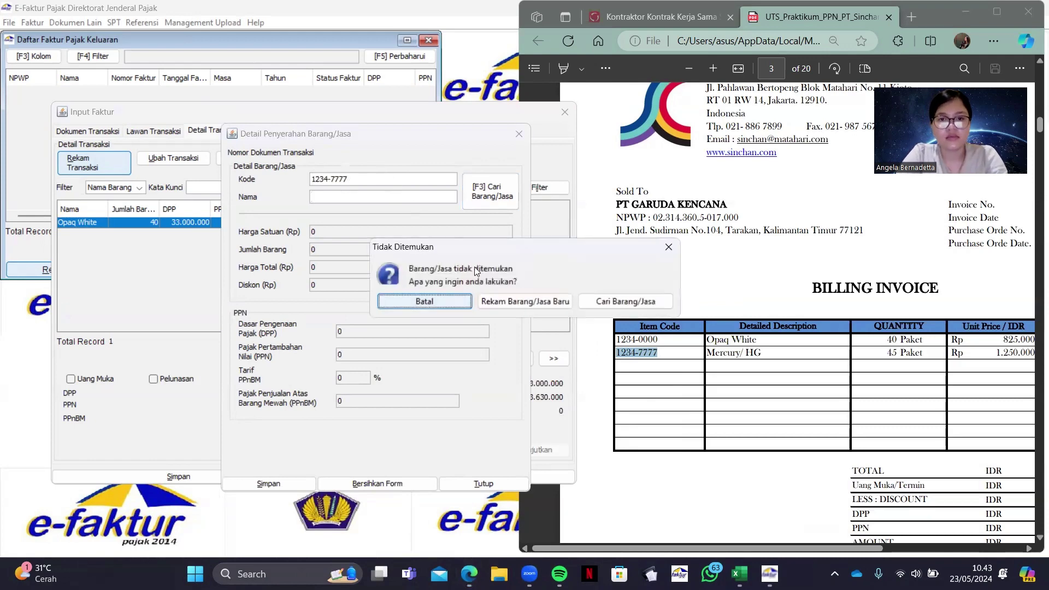
Register 1234-7777 as new item Mercury/ HG priced at 1.250.000 and save it
{"action": "left_click", "coordinate": [554, 301]}
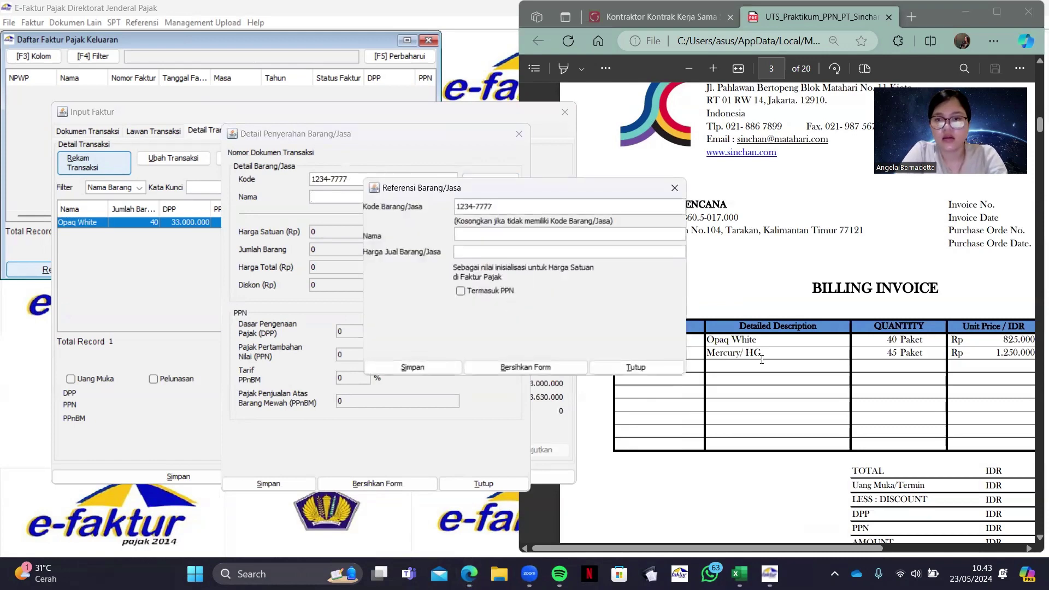
{"action": "left_click_drag", "start_coordinate": [707, 353], "coordinate": [761, 354]}
{"action": "key", "text": "ctrl+c"}
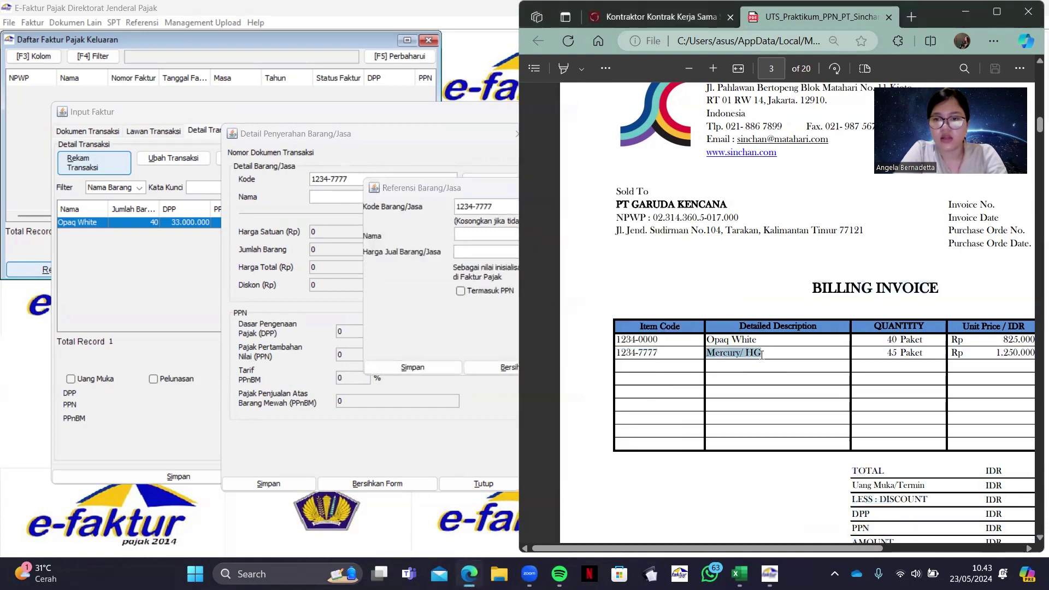
{"action": "left_click", "coordinate": [476, 234]}
{"action": "key", "text": "ctrl+v"}
{"action": "left_click", "coordinate": [459, 251]}
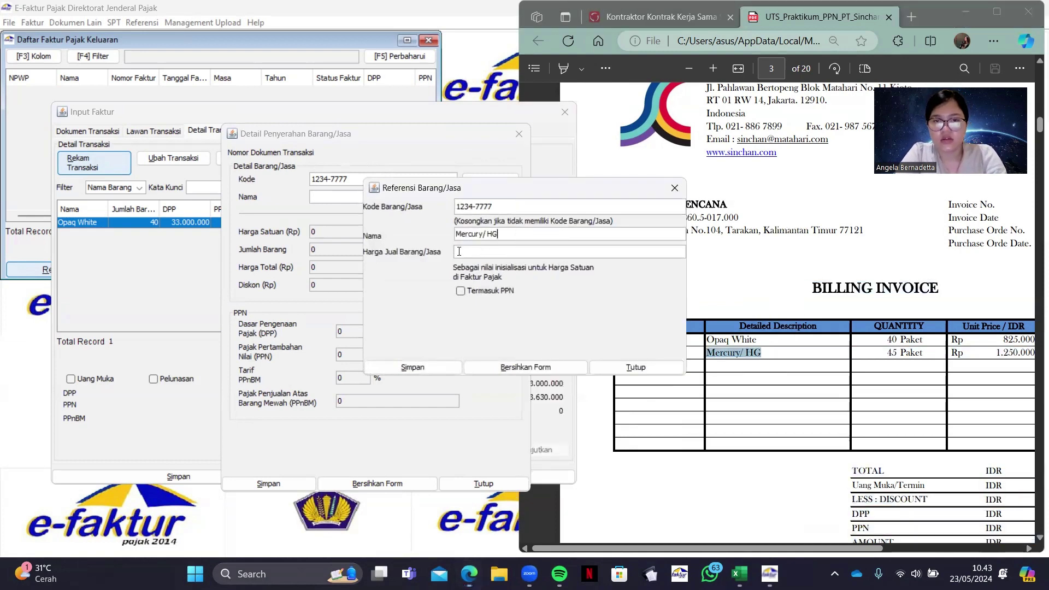
{"action": "type", "text": "1250000"}
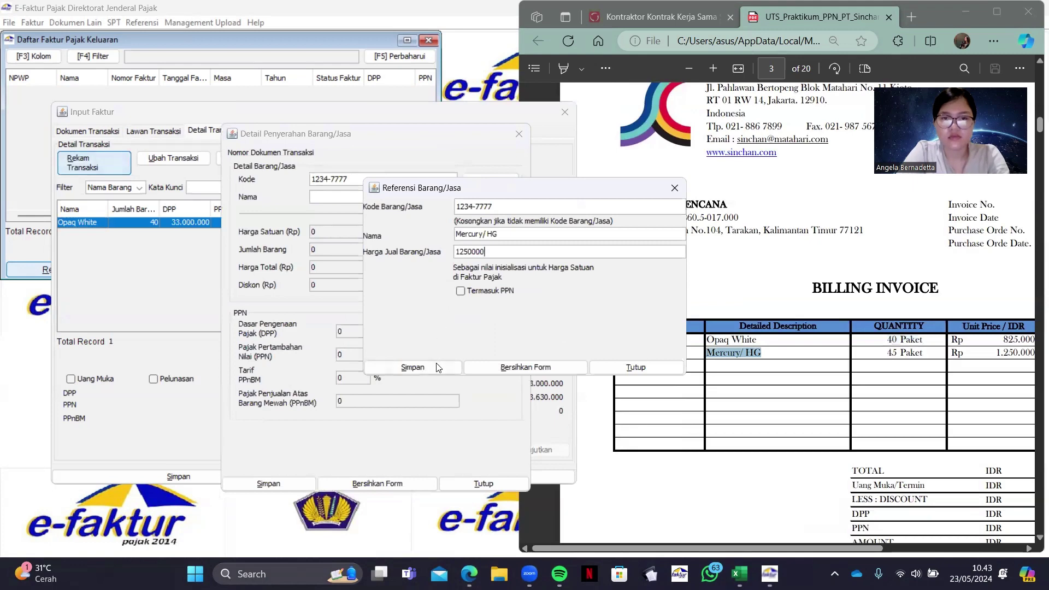
{"action": "left_click", "coordinate": [439, 367]}
{"action": "left_click", "coordinate": [526, 316]}
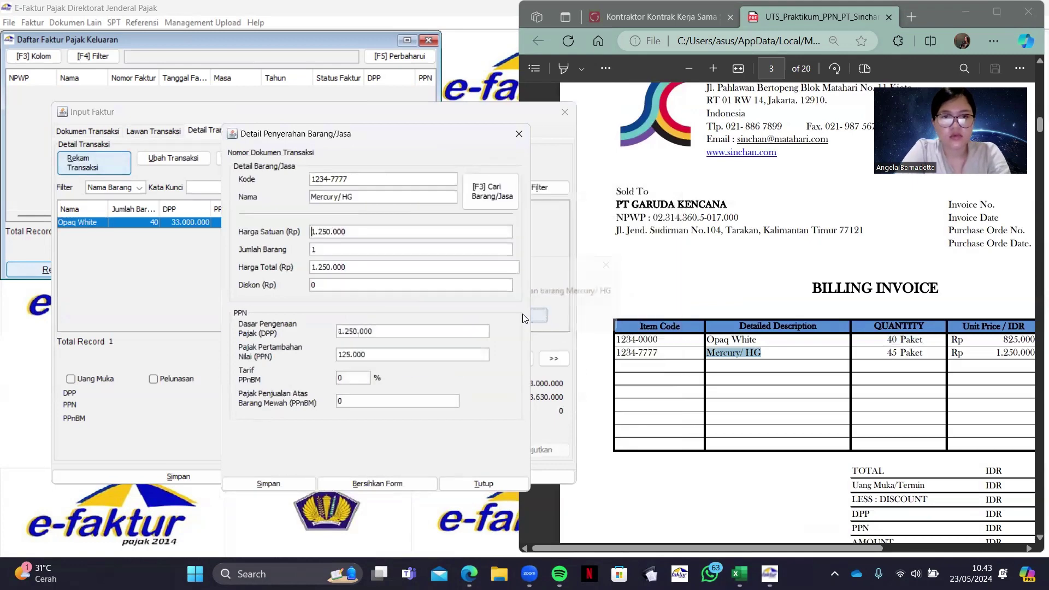
Change the Mercury/ HG quantity to 45 and override the PPN to 6.187.500
{"action": "double_click", "coordinate": [383, 253]}
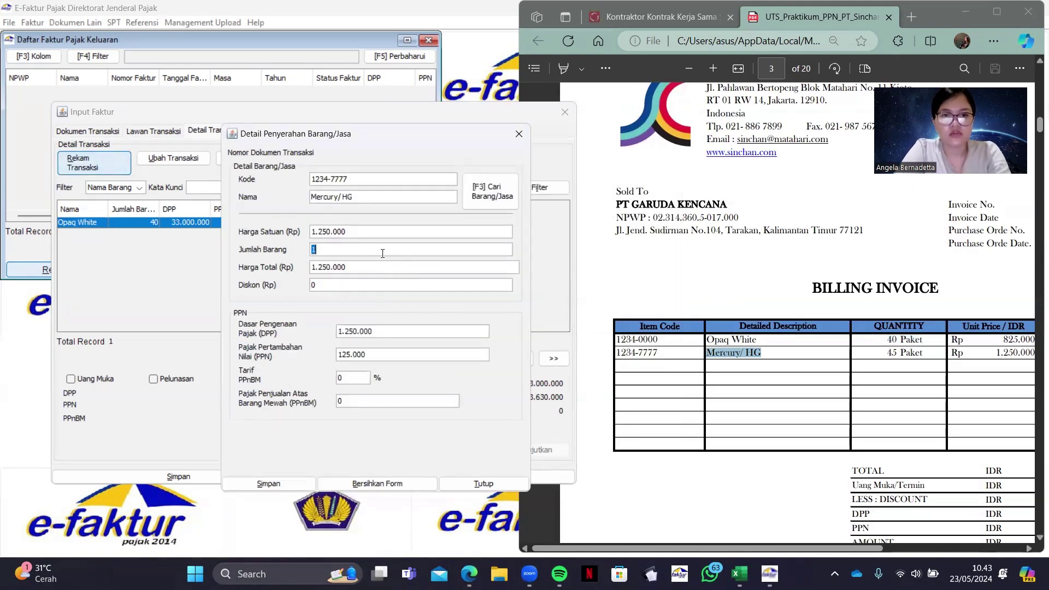
{"action": "type", "text": "45"}
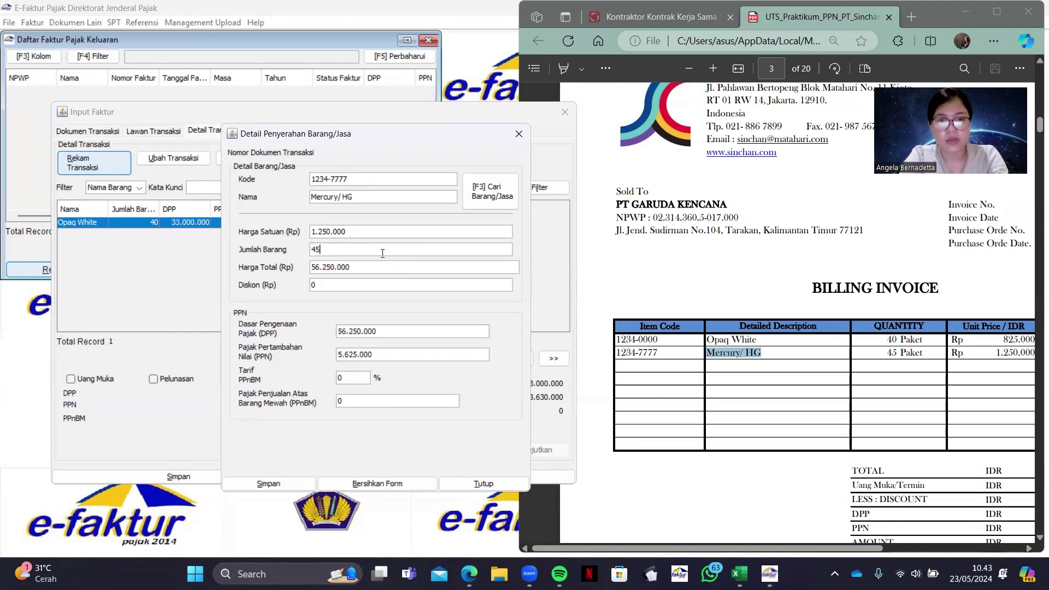
{"action": "double_click", "coordinate": [386, 360]}
{"action": "key", "text": "BackSpace"}
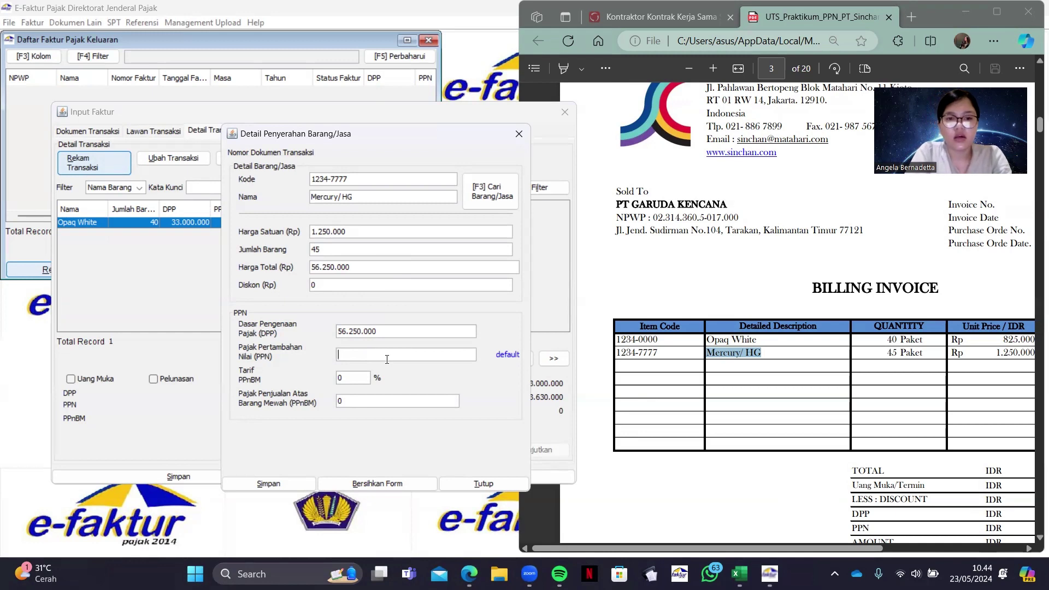
{"action": "type", "text": "6"}
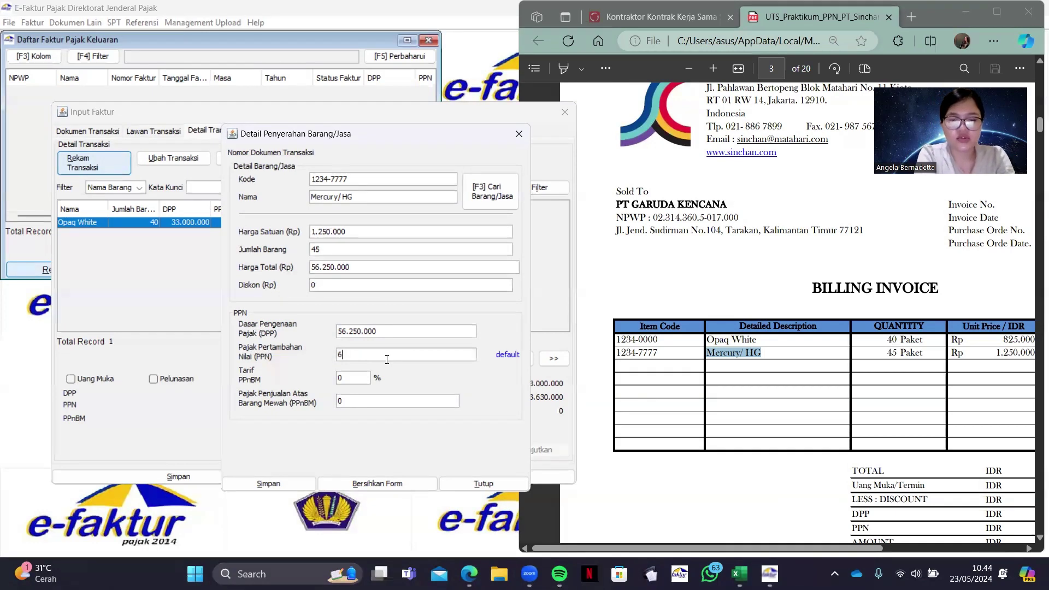
{"action": "type", "text": "18750"}
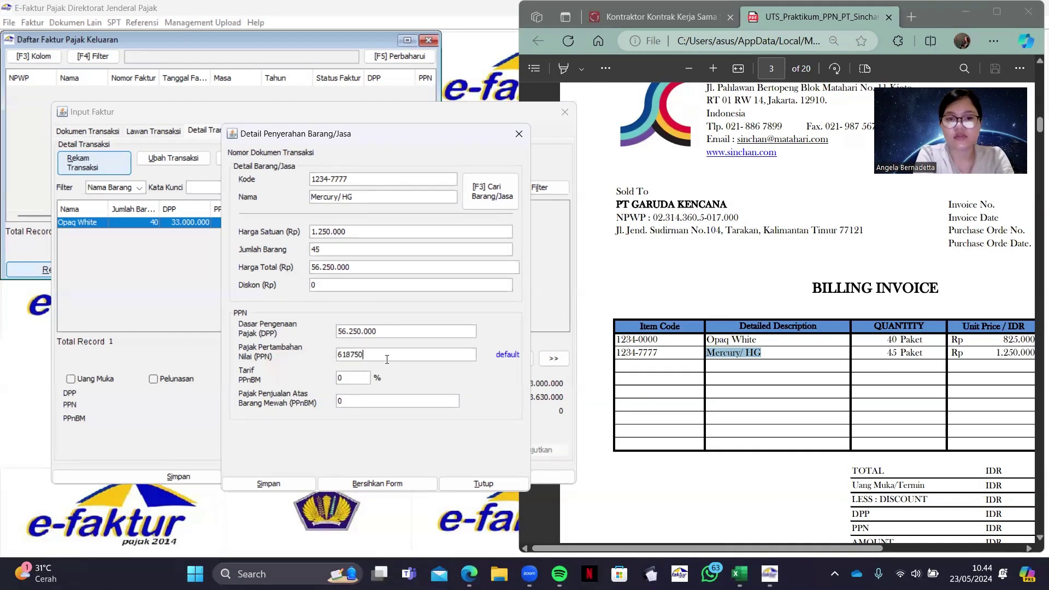
{"action": "type", "text": "0"}
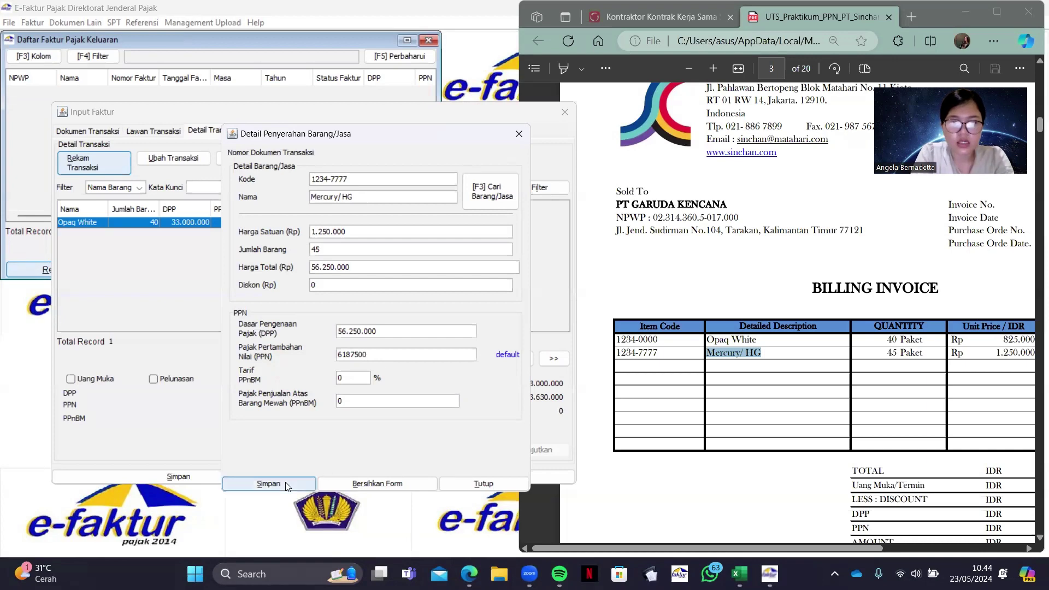
Save the detail line and the completed invoice without starting another invoice
{"action": "left_click", "coordinate": [286, 486]}
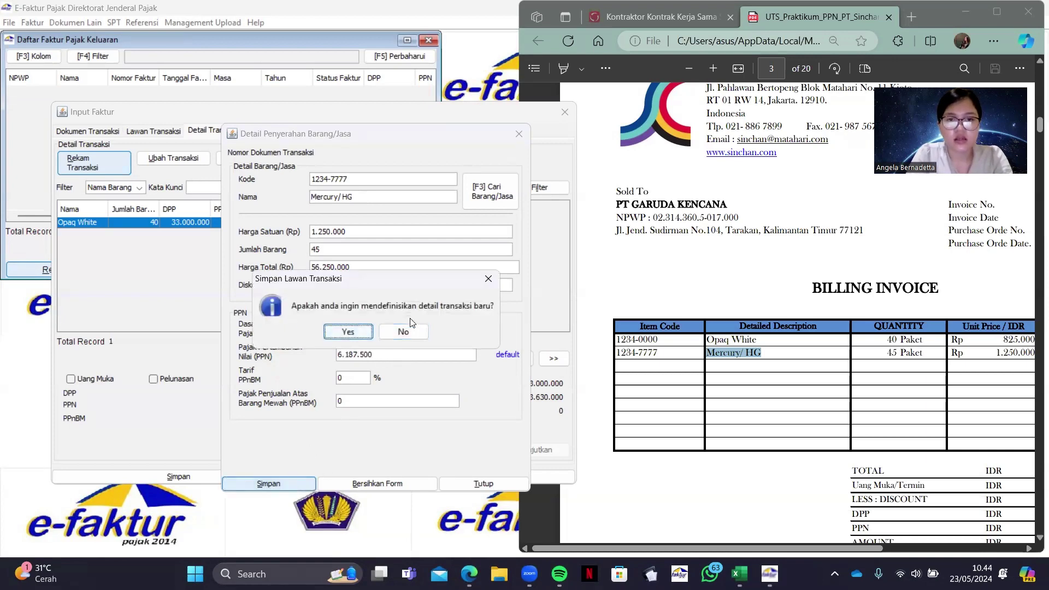
{"action": "left_click", "coordinate": [404, 331]}
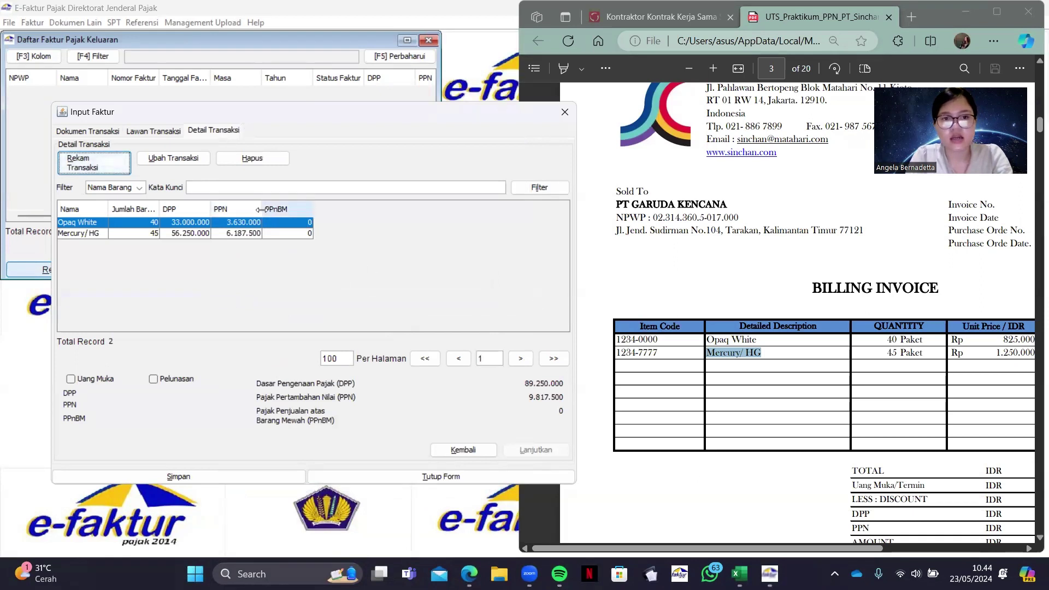
{"action": "left_click", "coordinate": [180, 475]}
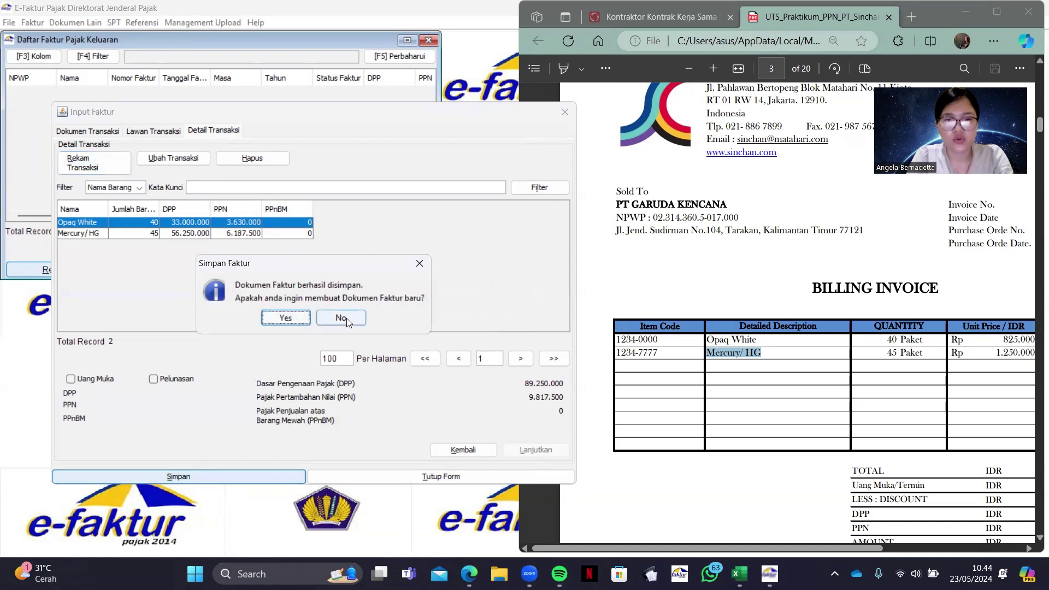
{"action": "left_click", "coordinate": [346, 318]}
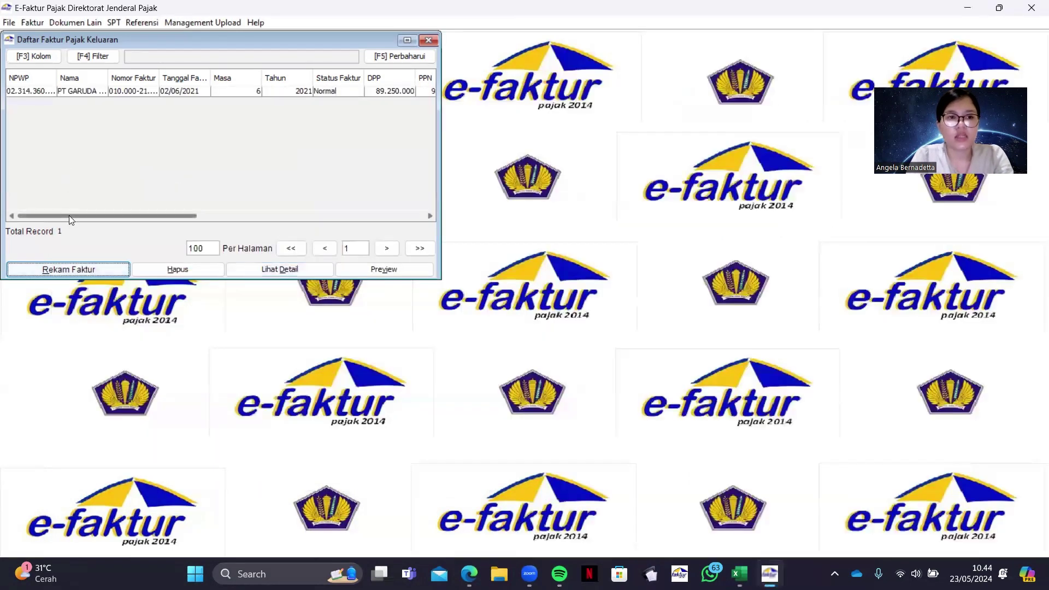
Start a new output tax invoice and review the PT PERTAMINA billing invoice PDF
{"action": "left_click_drag", "start_coordinate": [69, 215], "coordinate": [25, 203]}
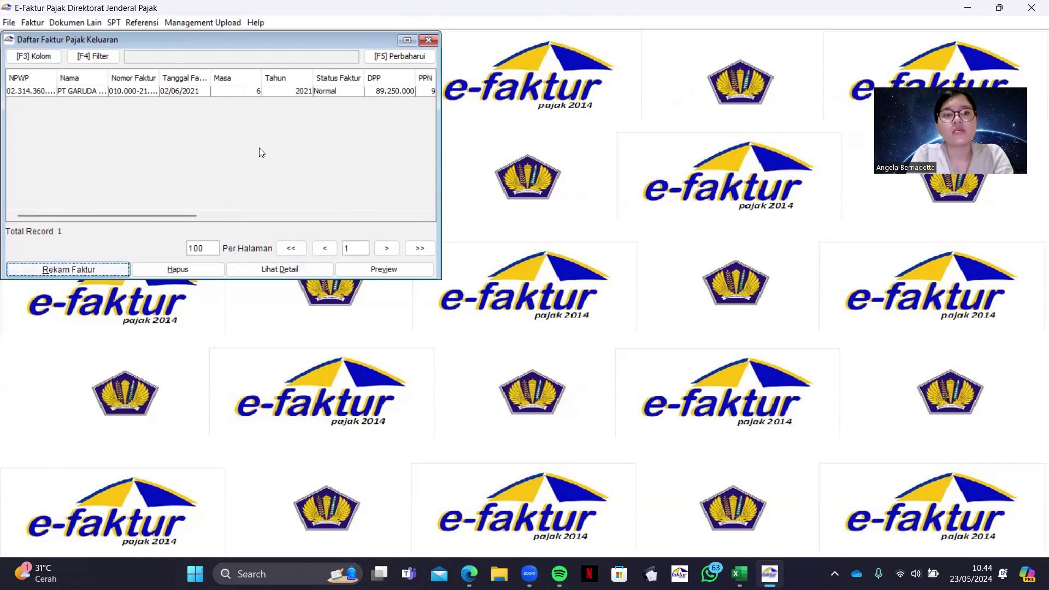
{"action": "left_click", "coordinate": [56, 270]}
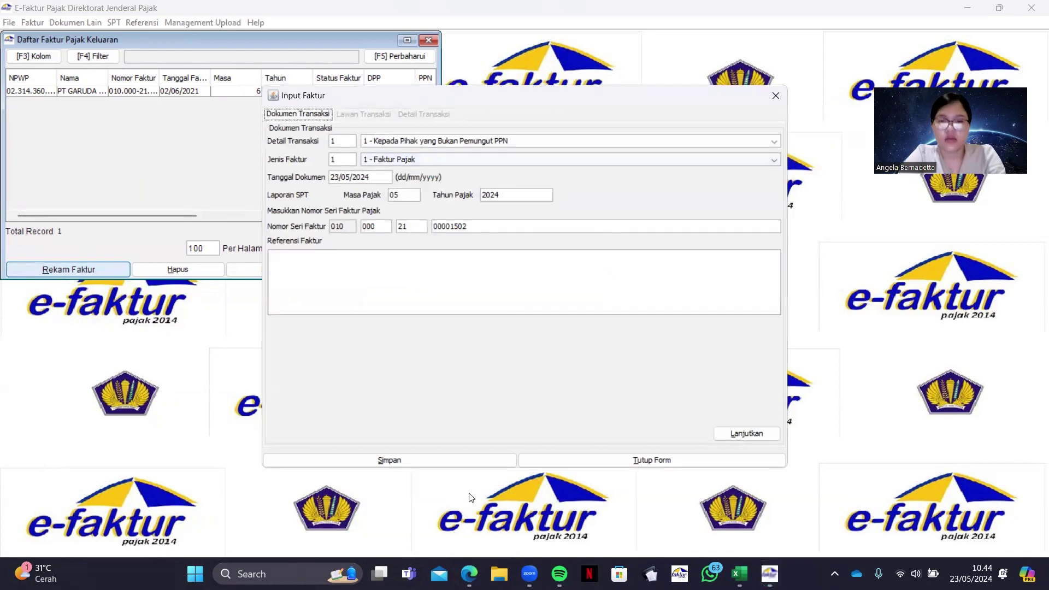
{"action": "left_click", "coordinate": [469, 573]}
{"action": "scroll", "coordinate": [664, 437], "scroll_direction": "down", "scroll_amount": 10}
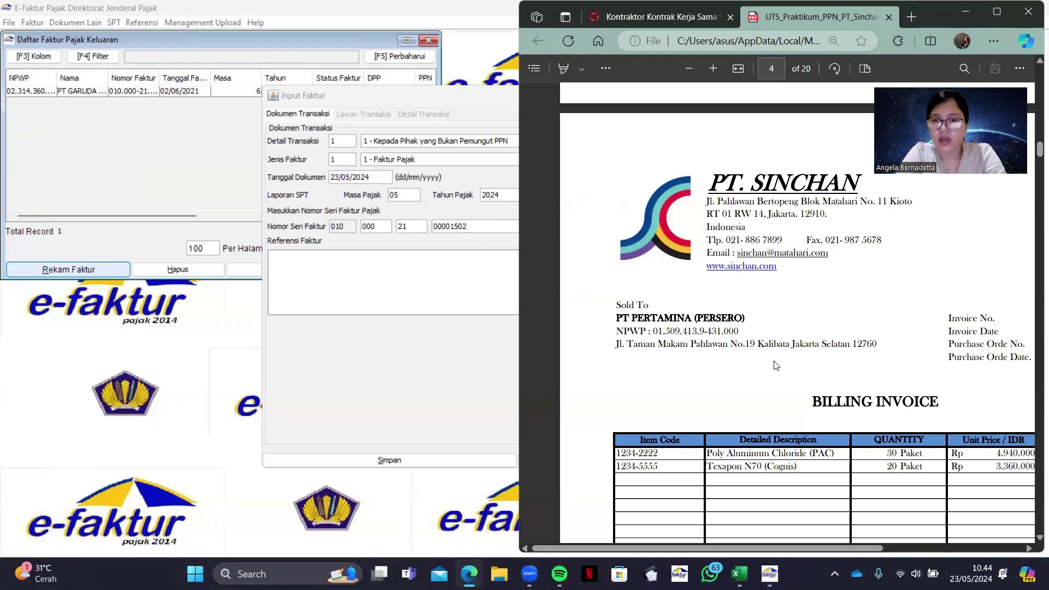
{"action": "scroll", "coordinate": [774, 365], "scroll_direction": "right", "scroll_amount": 5}
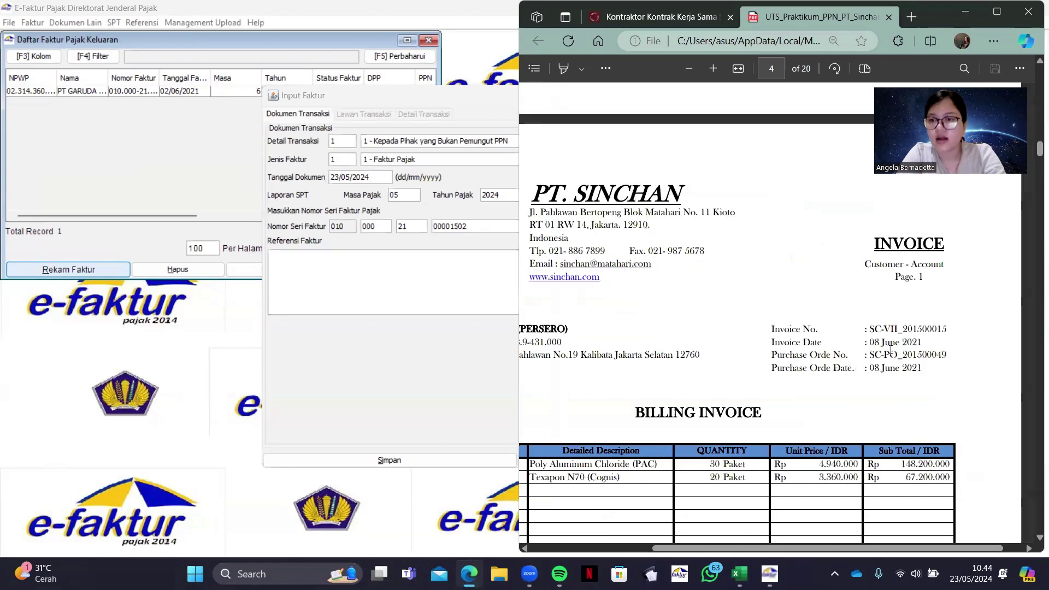
{"action": "scroll", "coordinate": [617, 289], "scroll_direction": "left", "scroll_amount": 3}
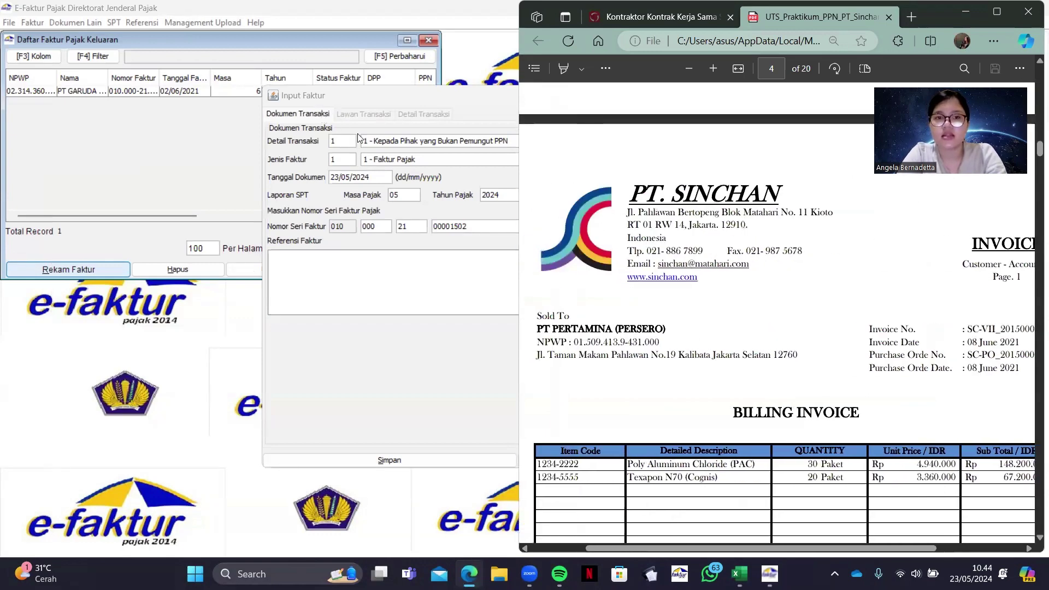
Choose transaction detail 3 – Kepada Pemungut Selain Bendaharawan
{"action": "left_click", "coordinate": [381, 145]}
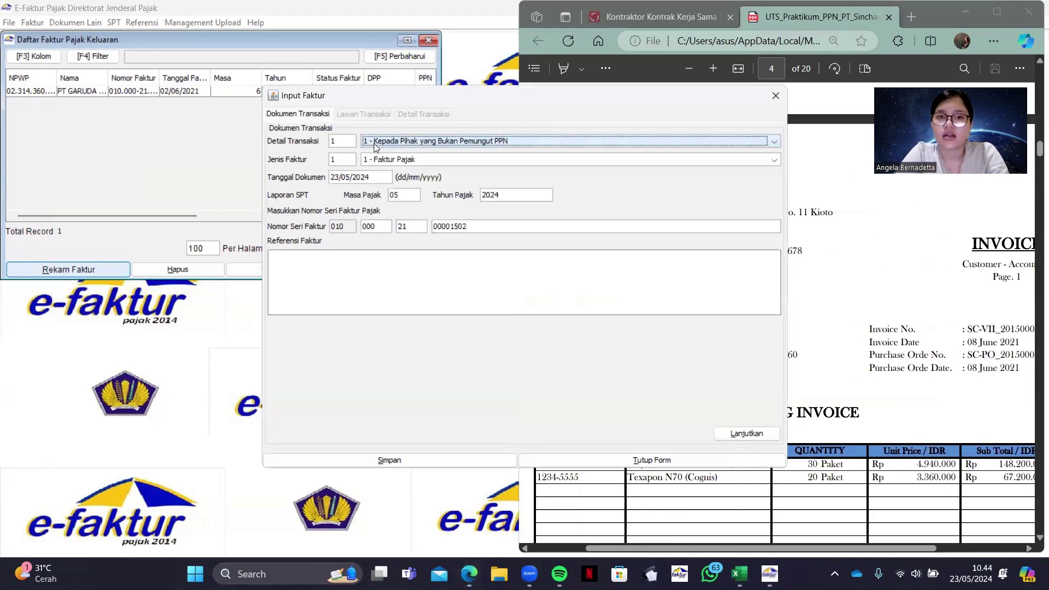
{"action": "left_click", "coordinate": [381, 147]}
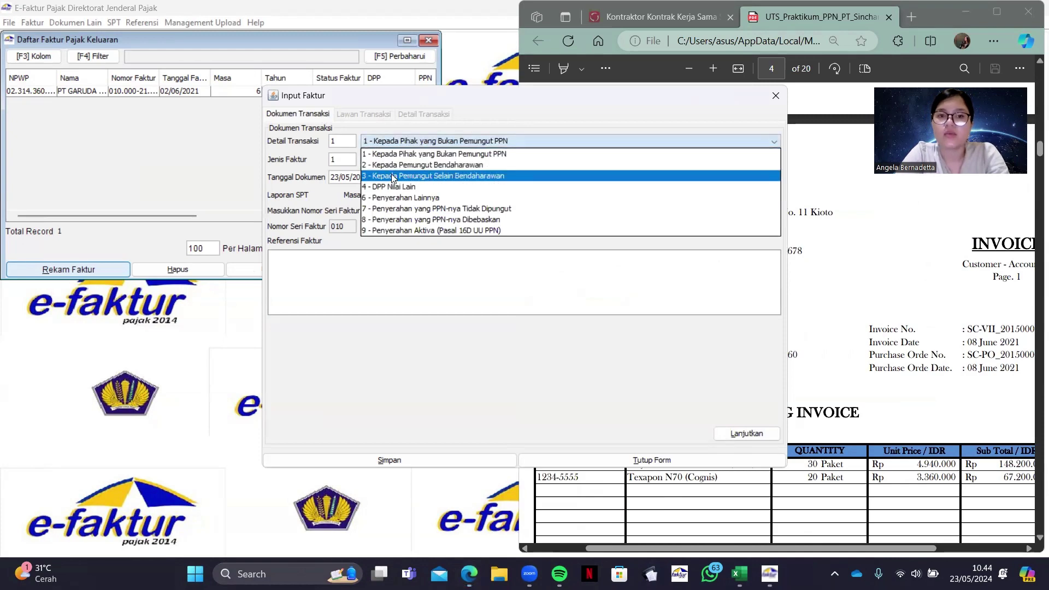
{"action": "left_click", "coordinate": [392, 176]}
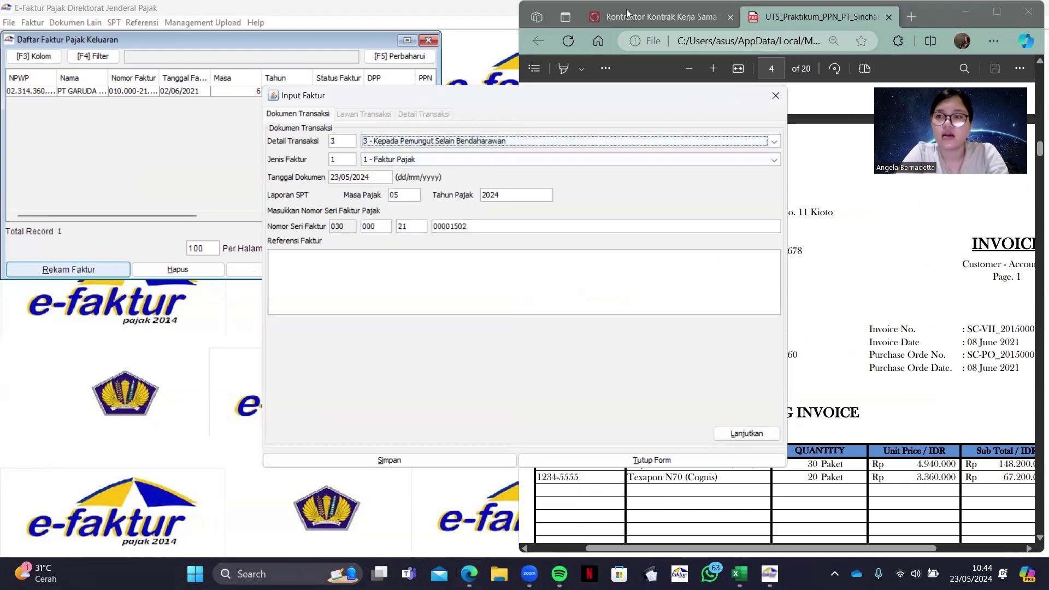
Highlight the OnlinePajak passage naming oil-gas contractors, geothermal licensees and BUMN as code 030 users
{"action": "left_click", "coordinate": [626, 9]}
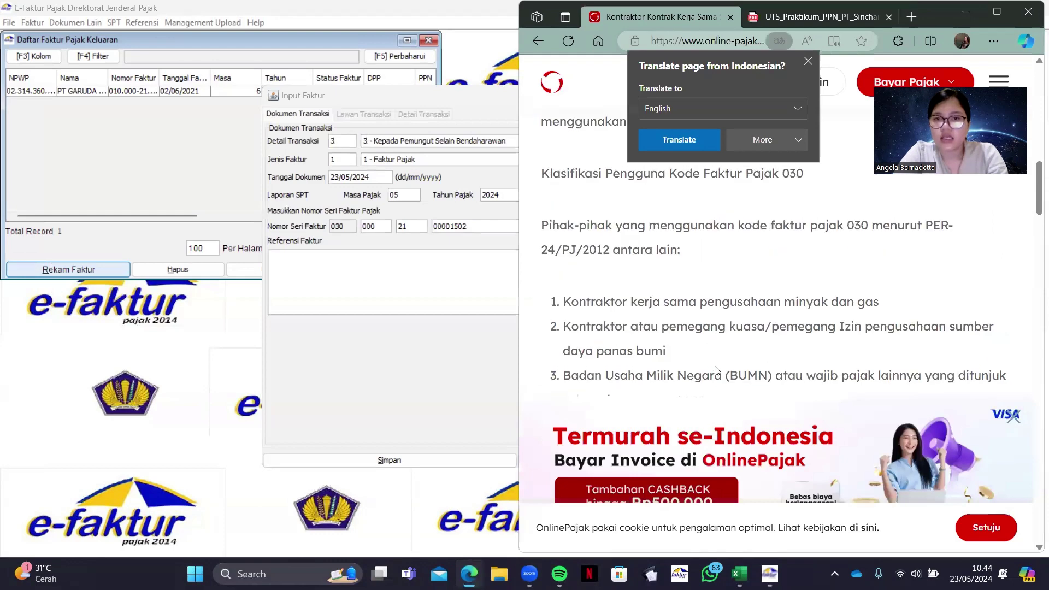
{"action": "scroll", "coordinate": [715, 371], "scroll_direction": "up", "scroll_amount": 1}
{"action": "scroll", "coordinate": [716, 371], "scroll_direction": "down", "scroll_amount": 1}
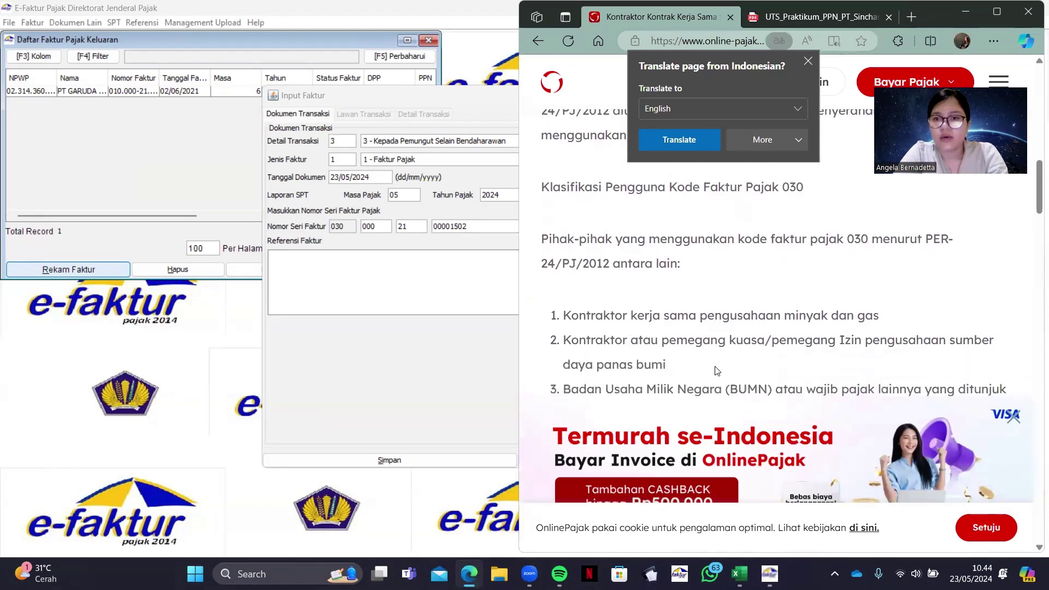
{"action": "scroll", "coordinate": [716, 371], "scroll_direction": "down", "scroll_amount": 1}
{"action": "scroll", "coordinate": [716, 371], "scroll_direction": "up", "scroll_amount": 1}
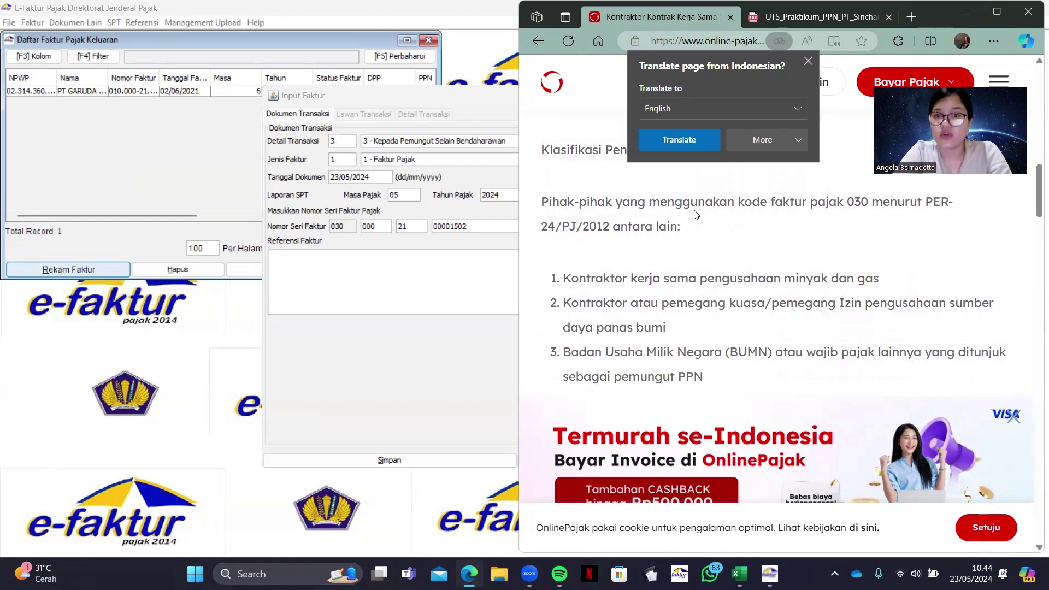
{"action": "scroll", "coordinate": [695, 214], "scroll_direction": "down", "scroll_amount": 1}
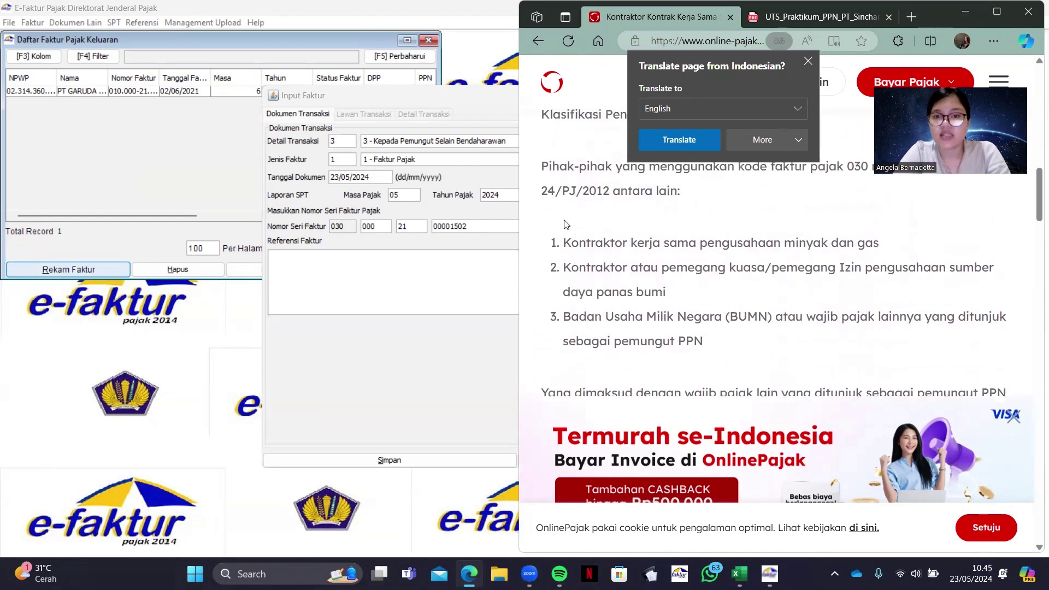
{"action": "left_click_drag", "start_coordinate": [555, 246], "coordinate": [719, 336]}
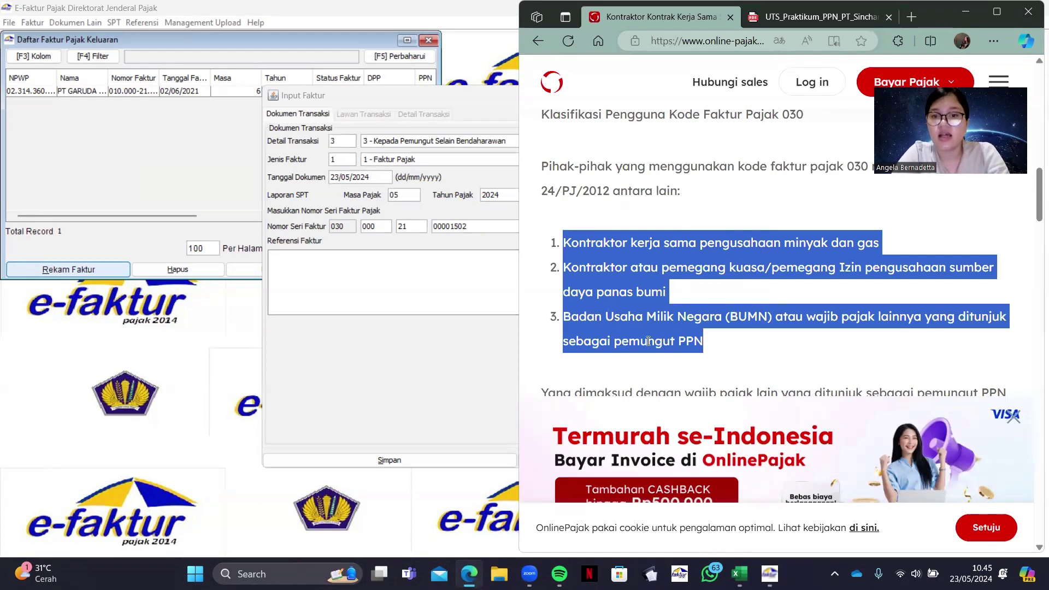
Keep Faktur Pajak as the invoice type and retype the document date as 08/06/2021
{"action": "left_click", "coordinate": [489, 162]}
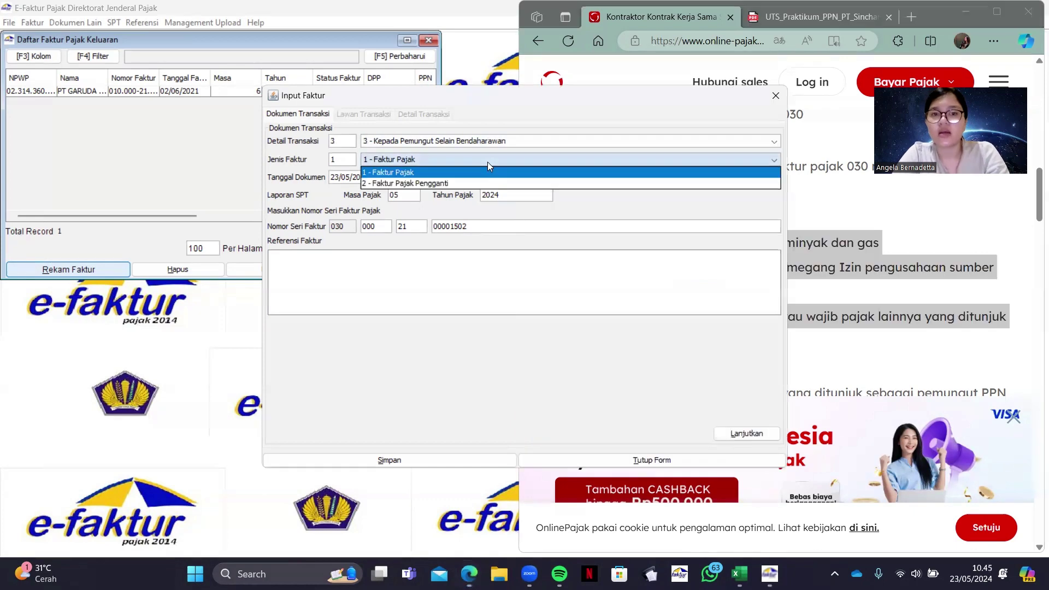
{"action": "left_click", "coordinate": [470, 139]}
{"action": "left_click", "coordinate": [469, 140]}
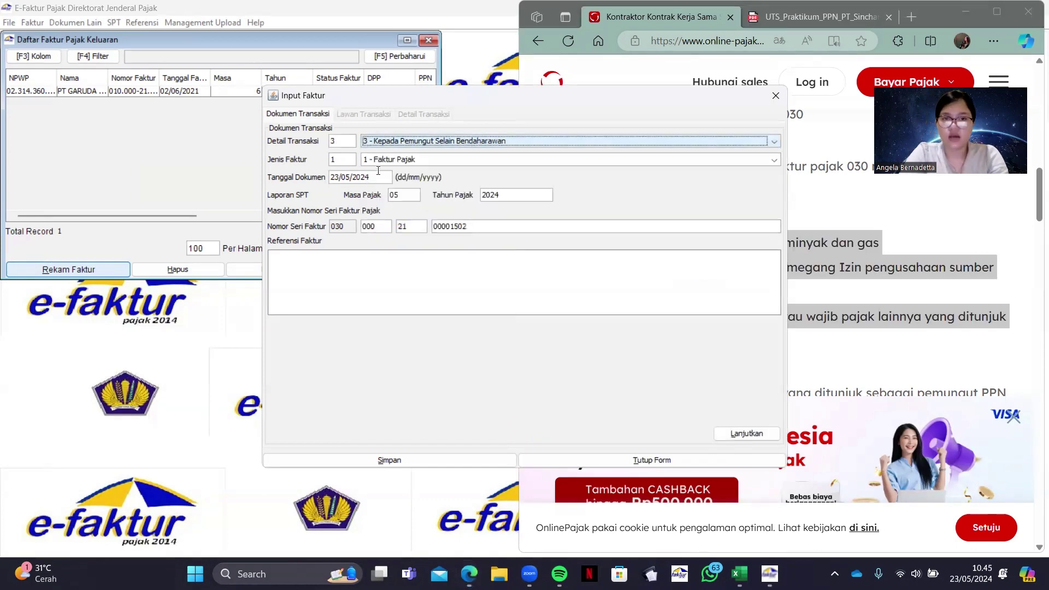
{"action": "left_click", "coordinate": [793, 13]}
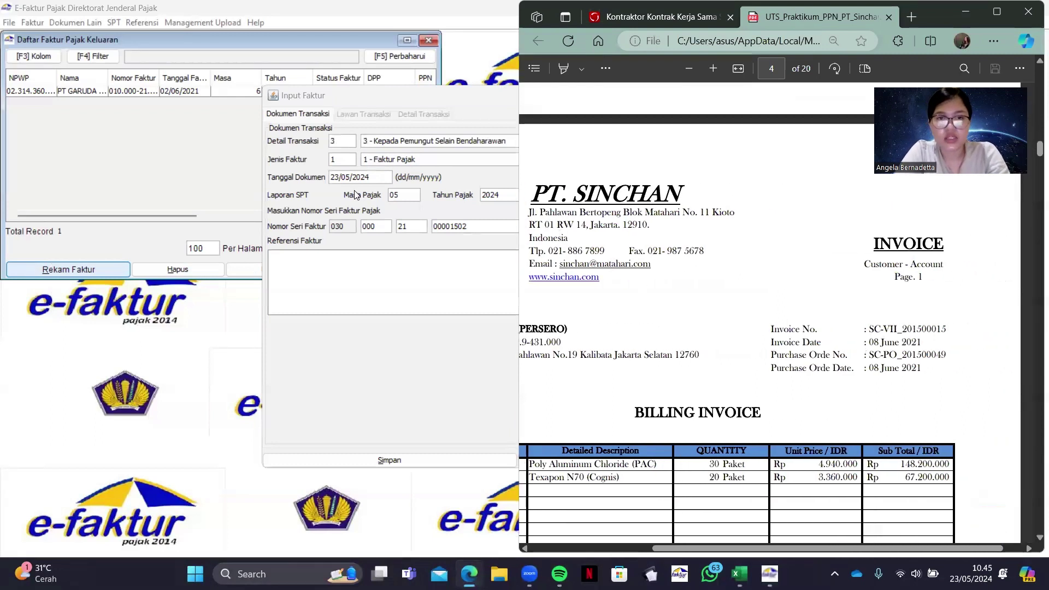
{"action": "double_click", "coordinate": [371, 178]}
{"action": "key", "text": "BackSpace"}
{"action": "key", "text": "BackSpace"}
{"action": "key", "text": "BackSpace"}
{"action": "key", "text": "BackSpace"}
{"action": "key", "text": "BackSpace"}
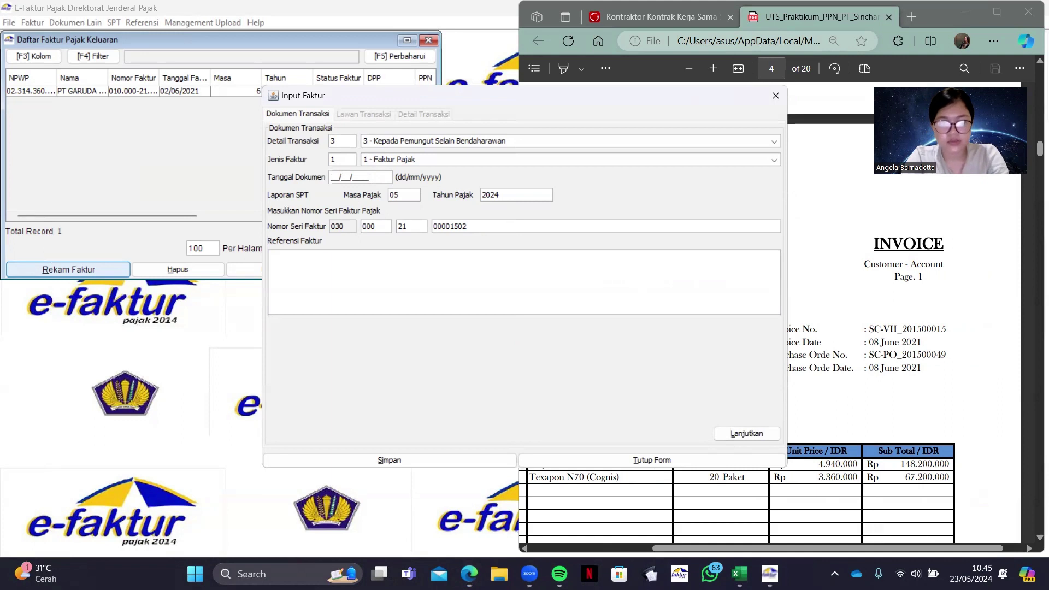
{"action": "type", "text": "08/06/"}
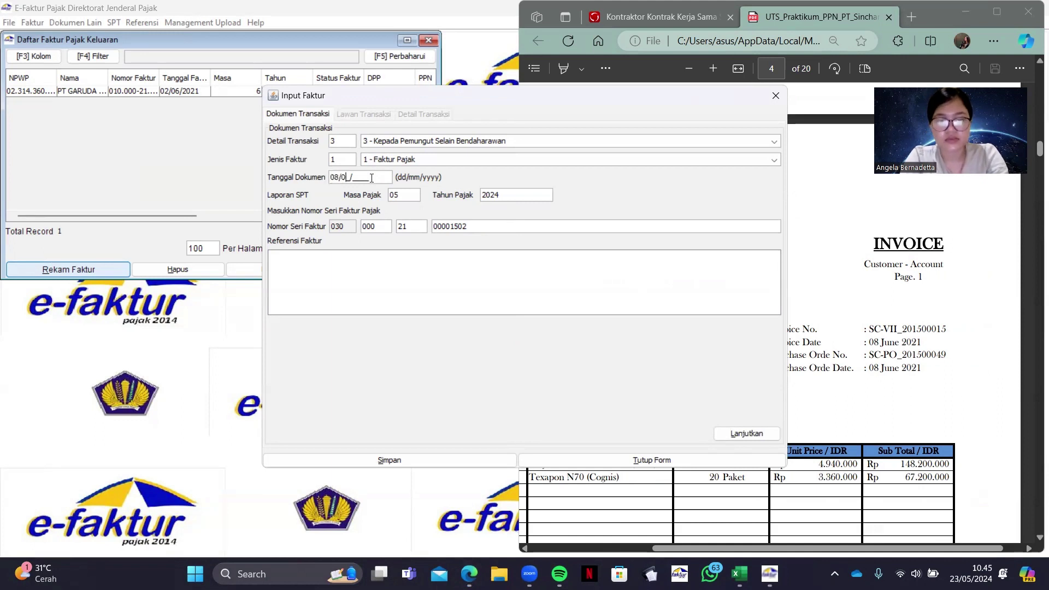
{"action": "type", "text": "2021"}
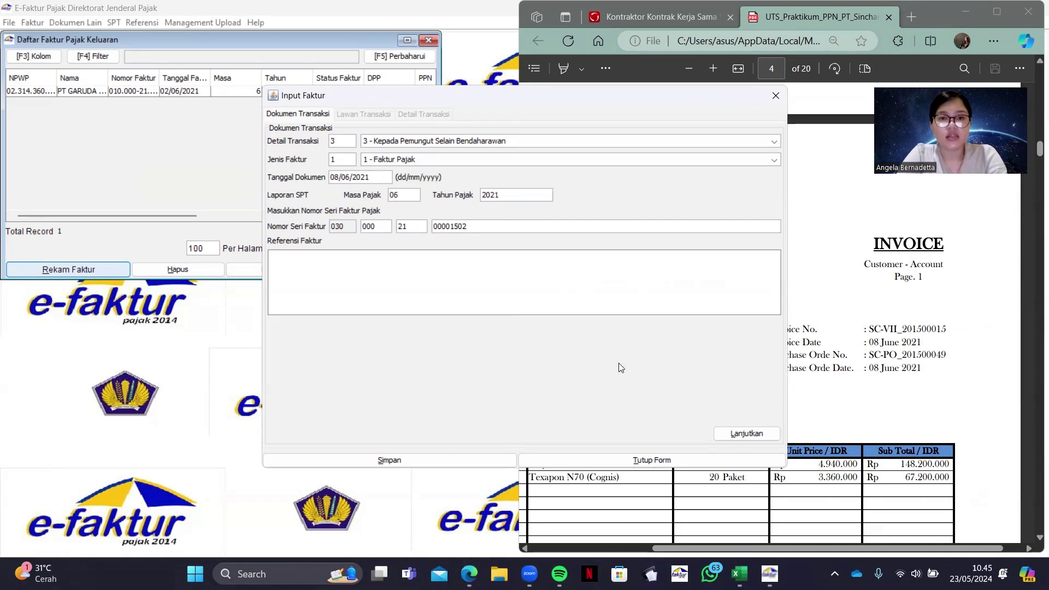
Enter the buyer's NPWP from the billing invoice and look it up
{"action": "left_click", "coordinate": [746, 434]}
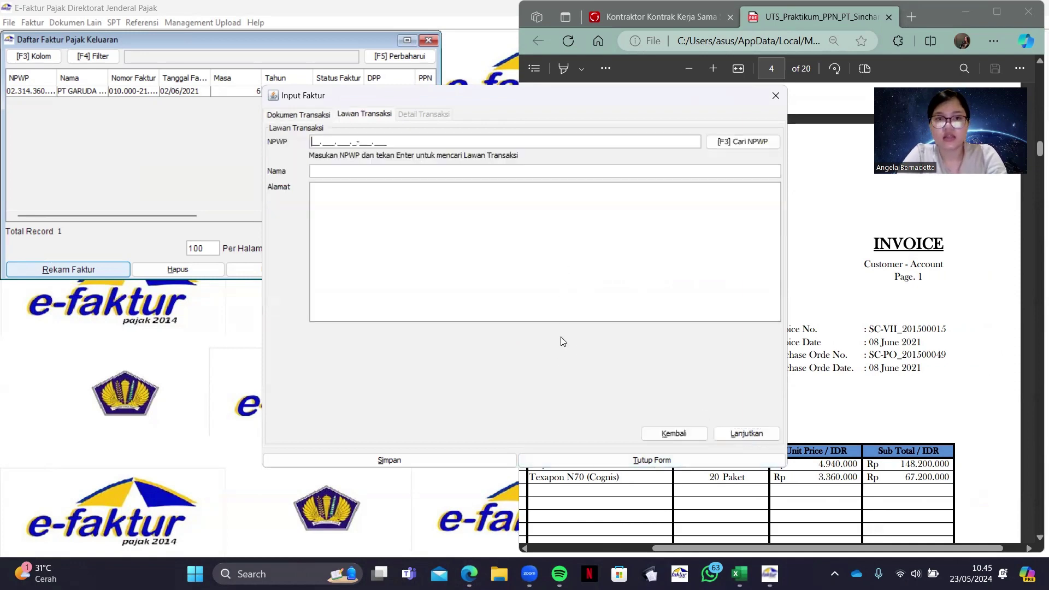
{"action": "left_click_drag", "start_coordinate": [649, 100], "coordinate": [649, 109]}
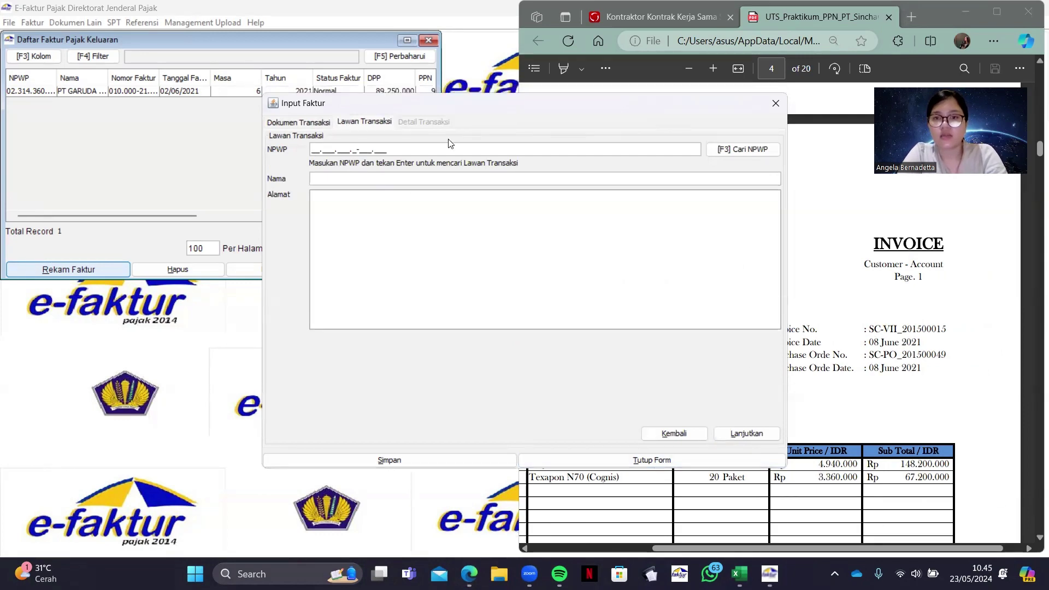
{"action": "left_click_drag", "start_coordinate": [324, 112], "coordinate": [142, 101]}
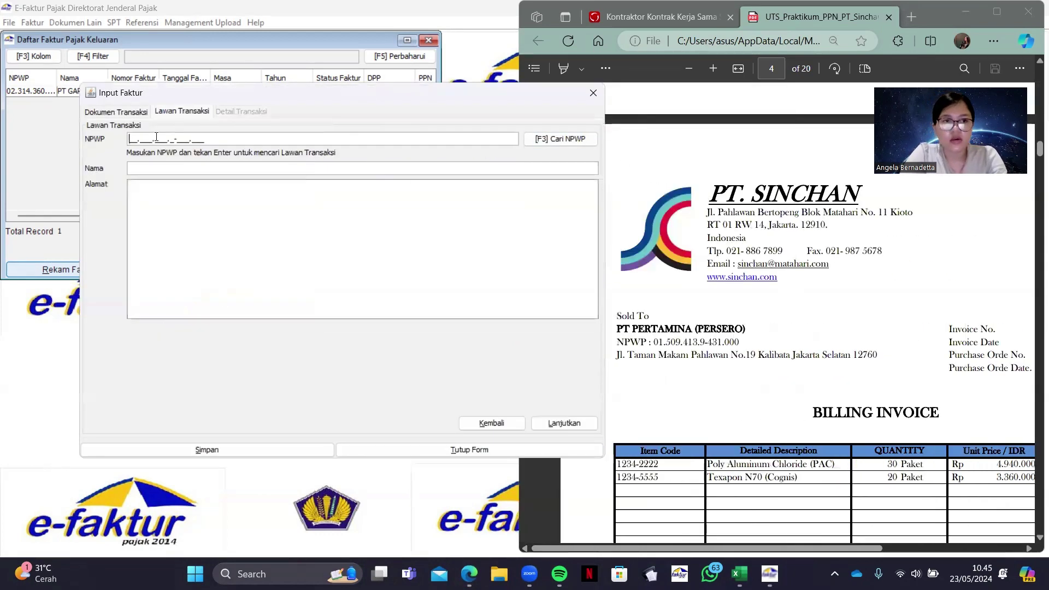
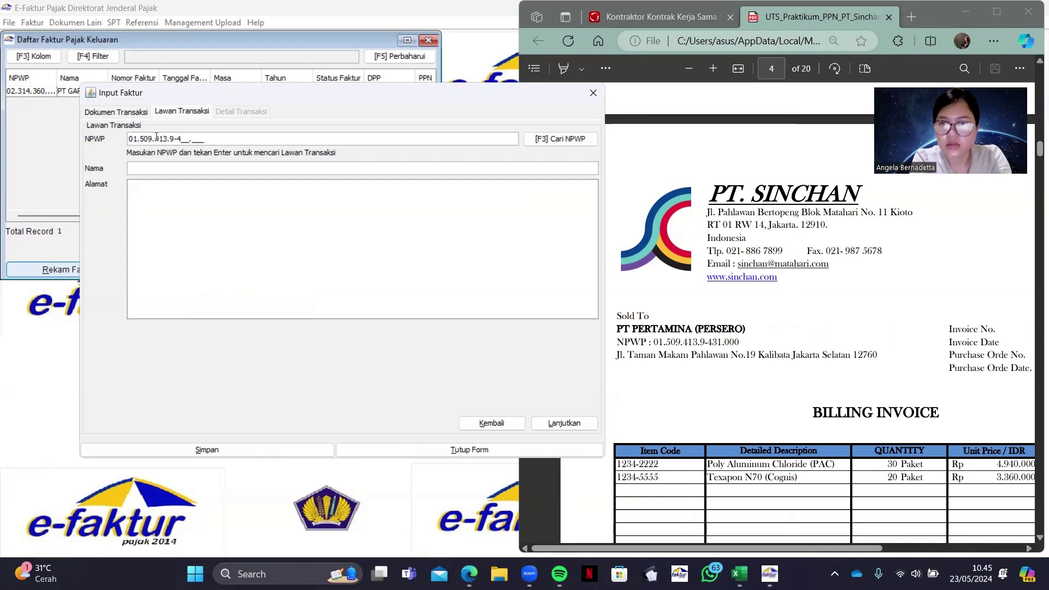
{"action": "key", "text": "Return"}
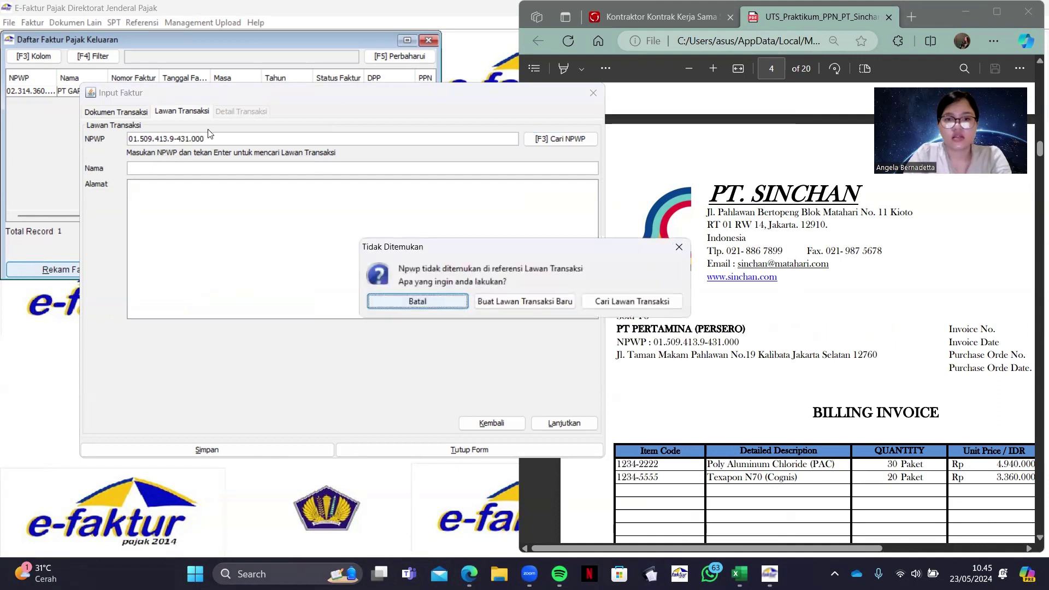
Create a new counterparty named PT PERTAMINA (PERSERO) with the invoice's street address
{"action": "left_click", "coordinate": [525, 301]}
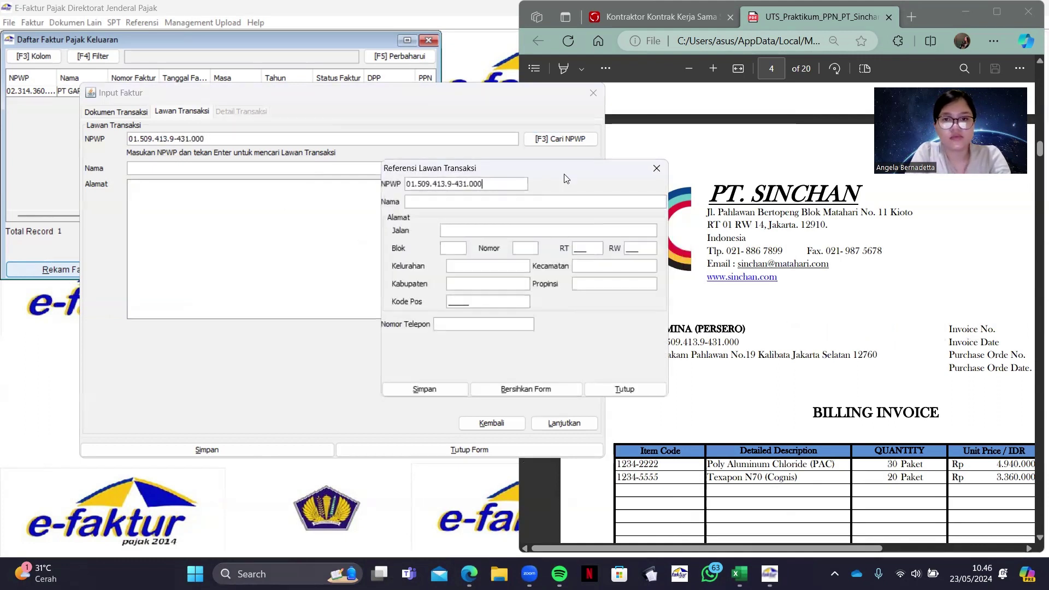
{"action": "left_click_drag", "start_coordinate": [528, 176], "coordinate": [421, 189]}
{"action": "left_click_drag", "start_coordinate": [616, 328], "coordinate": [745, 329]}
{"action": "key", "text": "ctrl+c"}
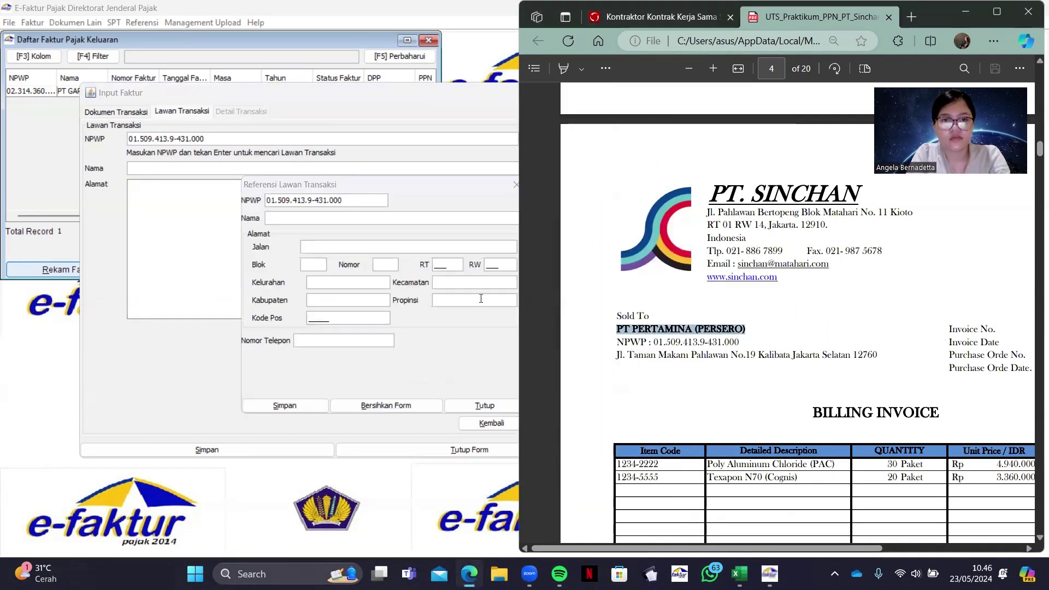
{"action": "left_click", "coordinate": [465, 224]}
{"action": "key", "text": "ctrl+v"}
{"action": "left_click_drag", "start_coordinate": [616, 354], "coordinate": [875, 354]}
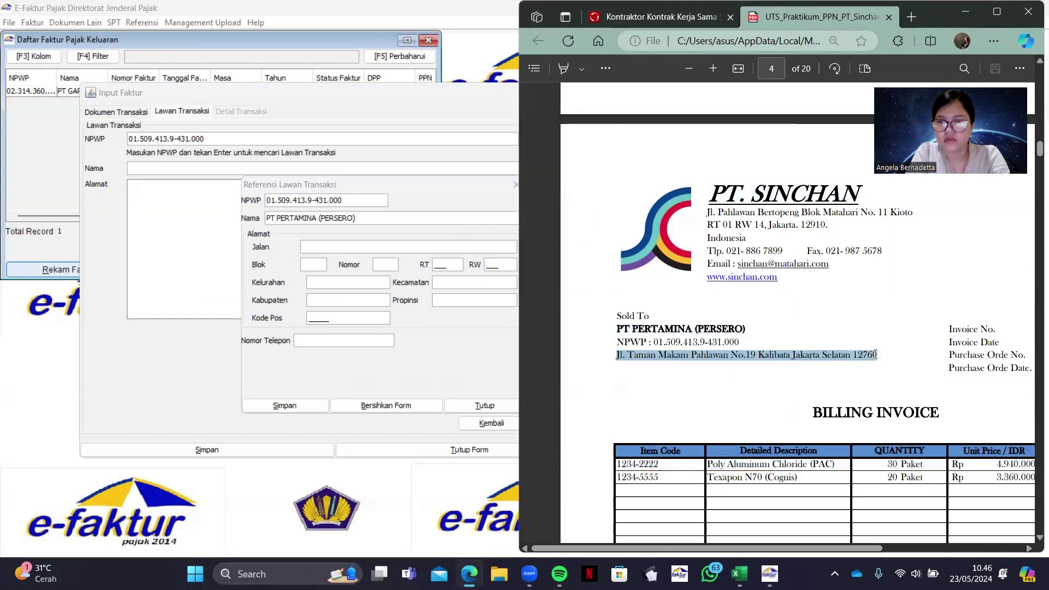
{"action": "key", "text": "ctrl+c"}
{"action": "left_click", "coordinate": [421, 247]}
{"action": "key", "text": "ctrl+v"}
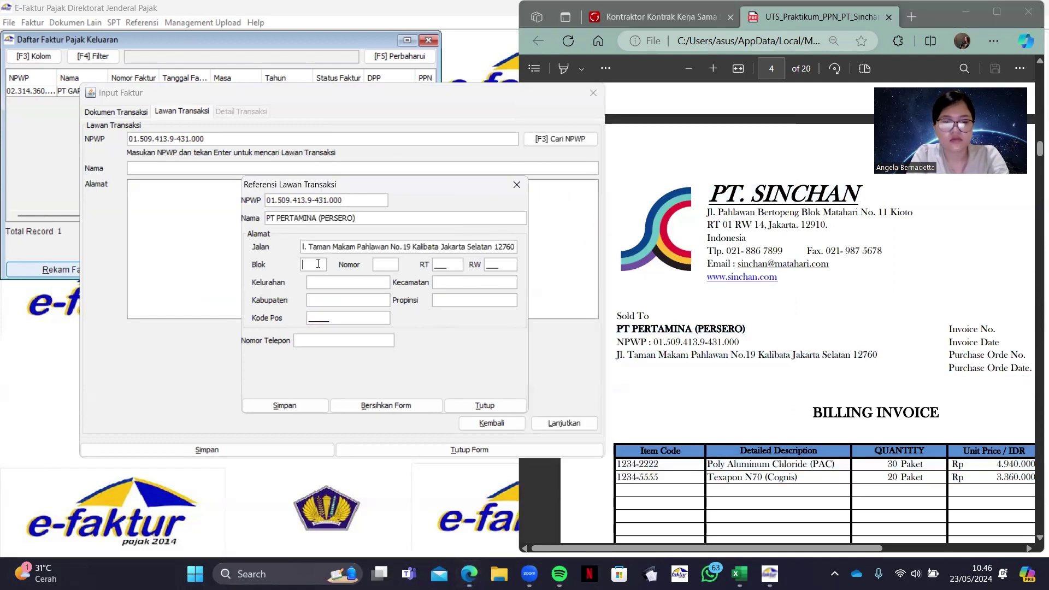
Fill in block, number, RT/RW, placeholder region fields, postcode and phone, then save the partner
{"action": "type", "text": "4"}
{"action": "key", "text": "Tab"}
{"action": "type", "text": "4"}
{"action": "key", "text": "Tab"}
{"action": "type", "text": "444"}
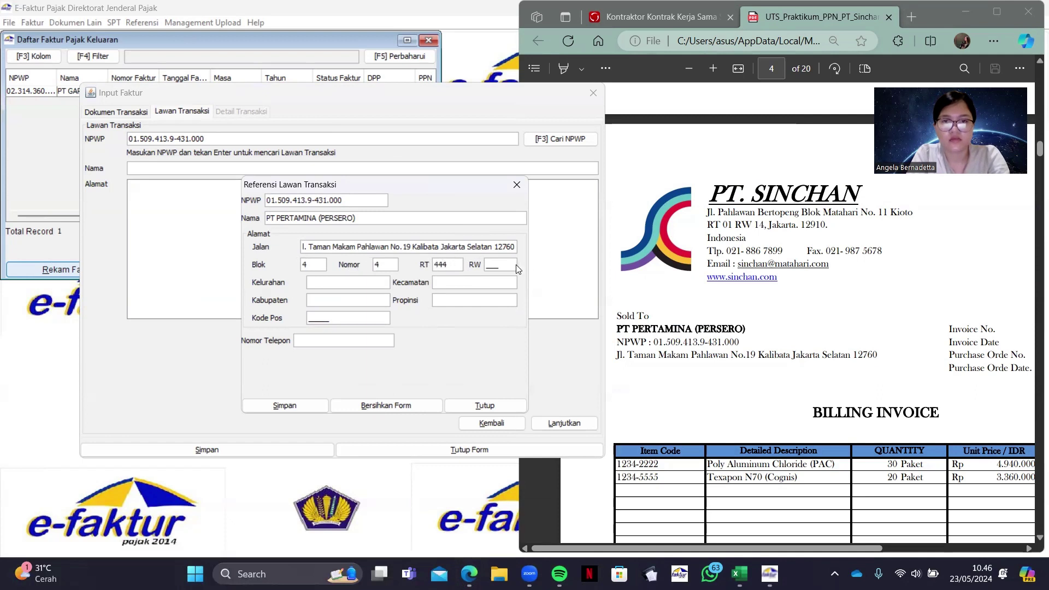
{"action": "key", "text": "Tab"}
{"action": "type", "text": "444"}
{"action": "left_click", "coordinate": [333, 282]}
{"action": "type", "text": "s"}
{"action": "key", "text": "Tab"}
{"action": "type", "text": "ss"}
{"action": "key", "text": "Tab"}
{"action": "type", "text": "s"}
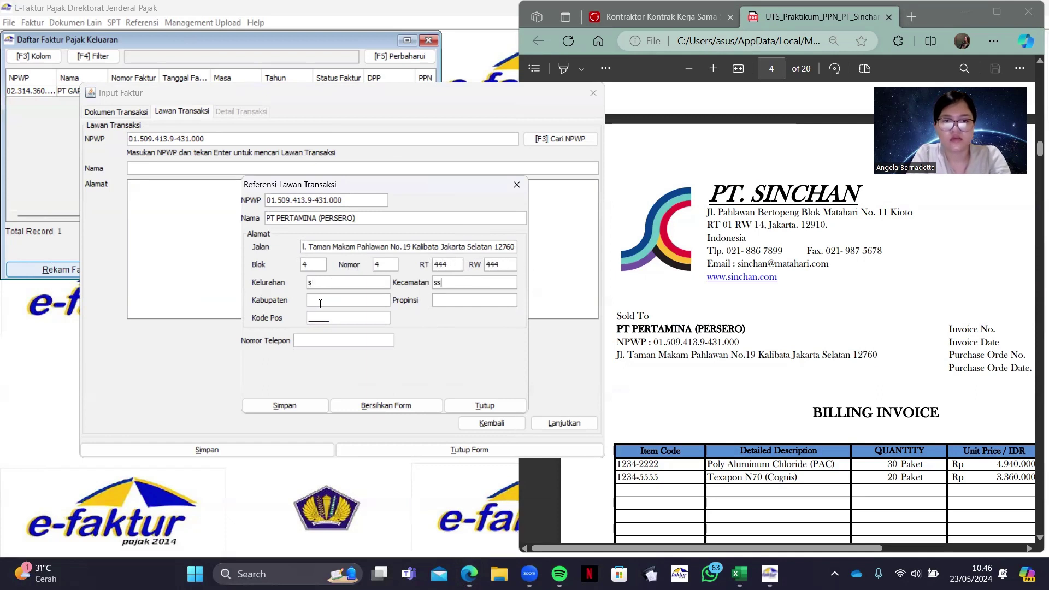
{"action": "key", "text": "Tab"}
{"action": "type", "text": "s"}
{"action": "key", "text": "Tab"}
{"action": "type", "text": "99880"}
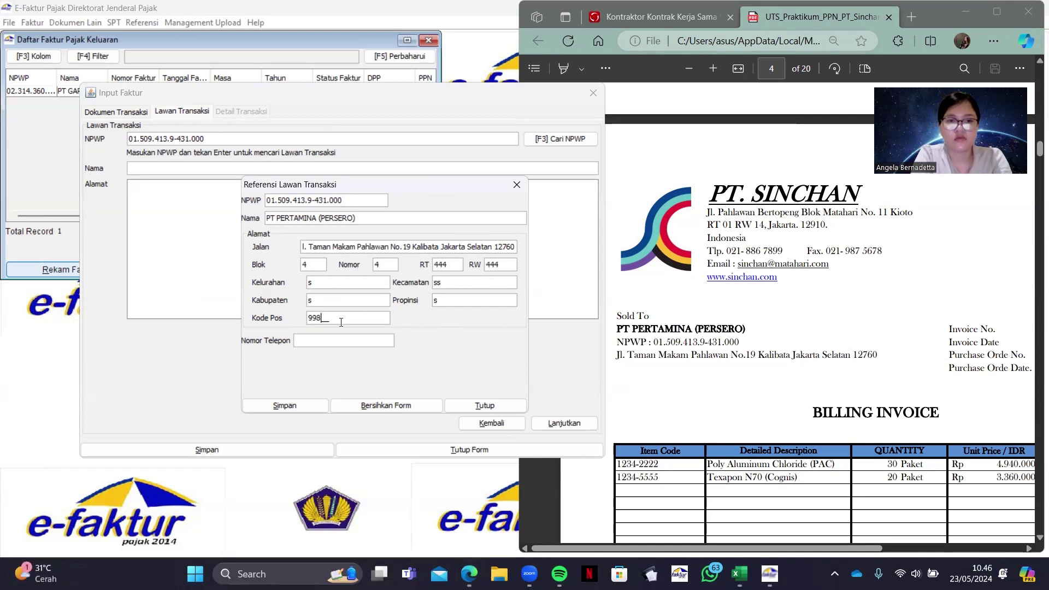
{"action": "left_click", "coordinate": [338, 339]}
{"action": "type", "text": "6789"}
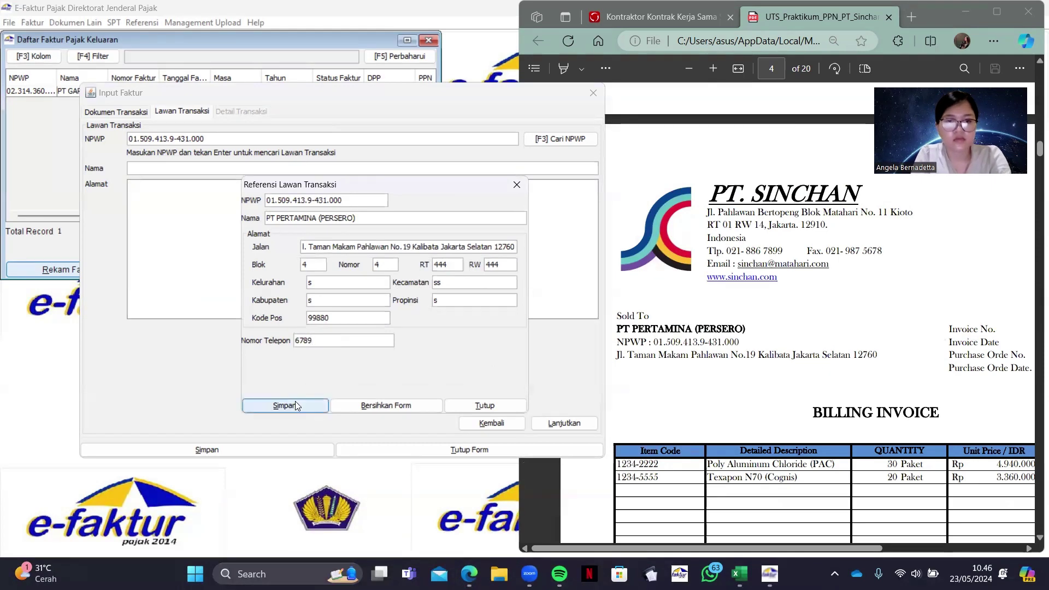
{"action": "left_click", "coordinate": [295, 401]}
{"action": "left_click", "coordinate": [389, 321]}
Start a new transaction item and enter code 1234-2222 as a new item
{"action": "left_click", "coordinate": [564, 423]}
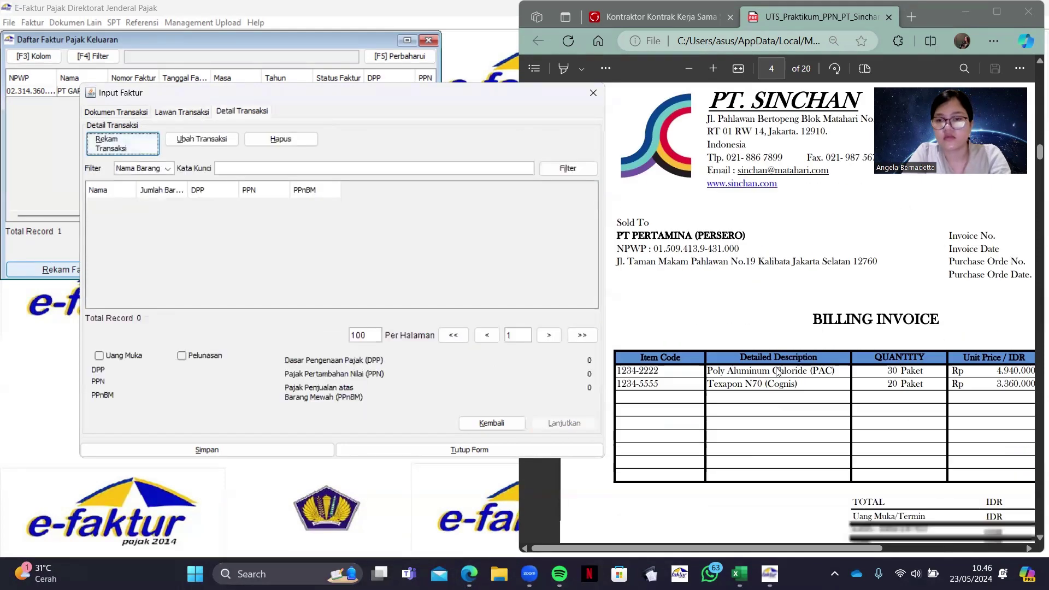
{"action": "left_click", "coordinate": [141, 151]}
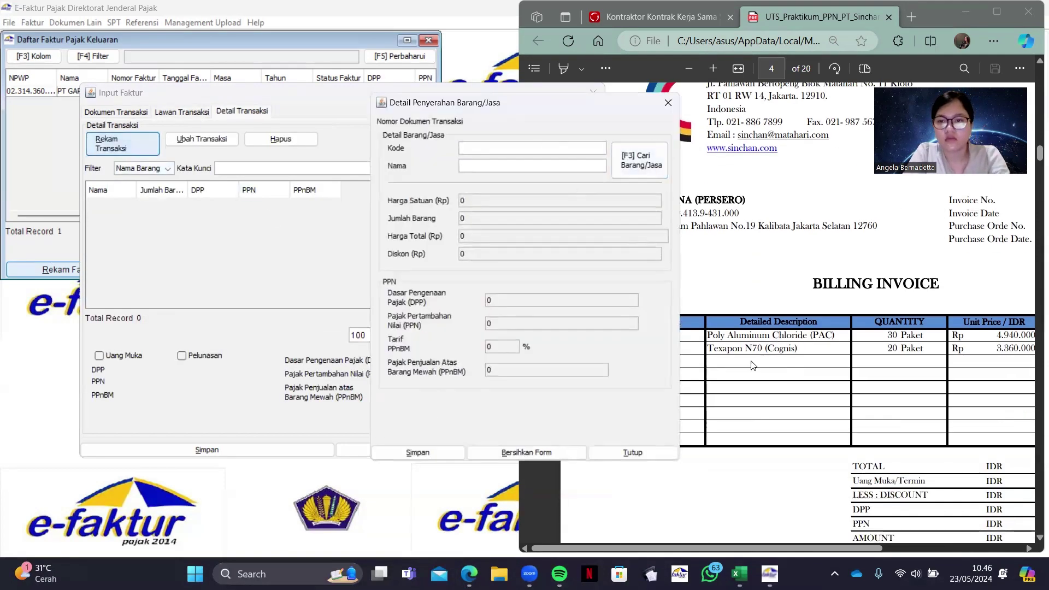
{"action": "left_click_drag", "start_coordinate": [616, 335], "coordinate": [657, 336]}
{"action": "left_click", "coordinate": [473, 144]}
{"action": "key", "text": "ctrl+v"}
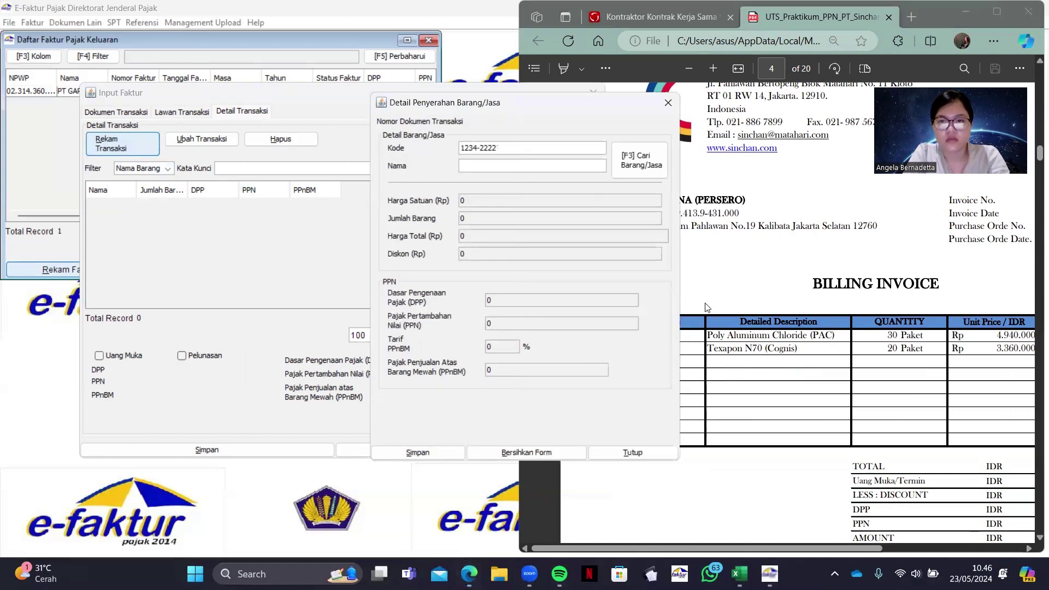
{"action": "key", "text": "Tab"}
{"action": "left_click", "coordinate": [524, 301]}
Register the new item as Poly Aluminum Chloride (PAC) with a selling price and save it
{"action": "left_click", "coordinate": [759, 319]}
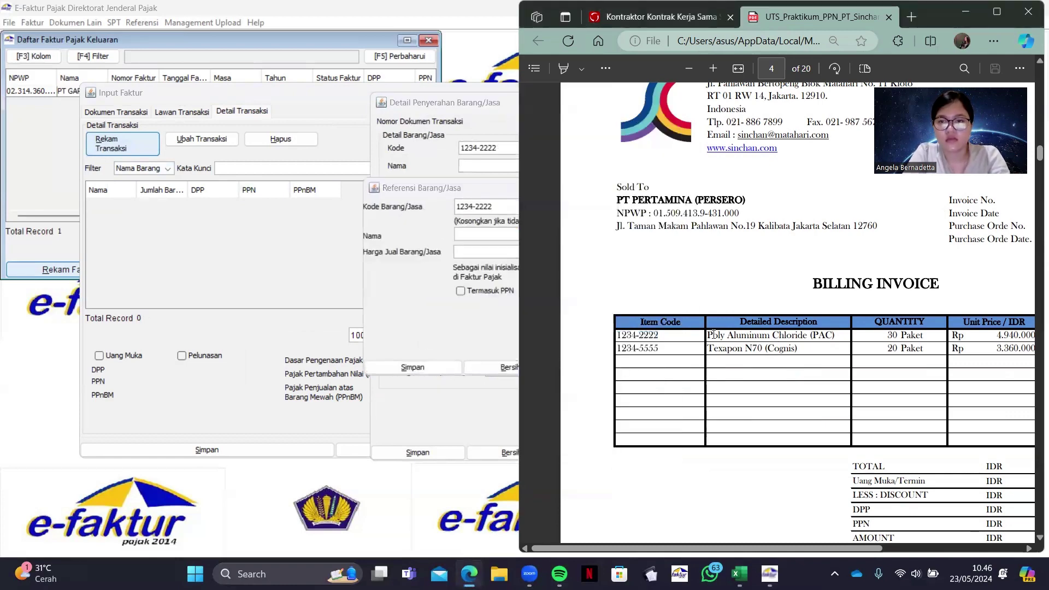
{"action": "left_click_drag", "start_coordinate": [707, 334], "coordinate": [834, 335]}
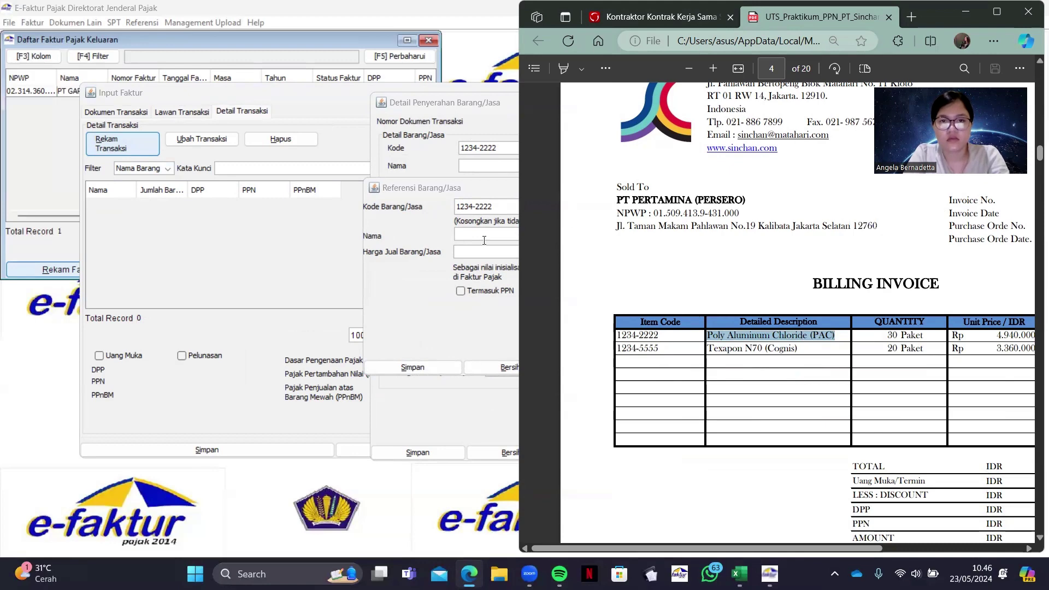
{"action": "left_click", "coordinate": [505, 169]}
{"action": "key", "text": "ctrl+v"}
{"action": "left_click", "coordinate": [512, 251]}
{"action": "type", "text": "49440000"}
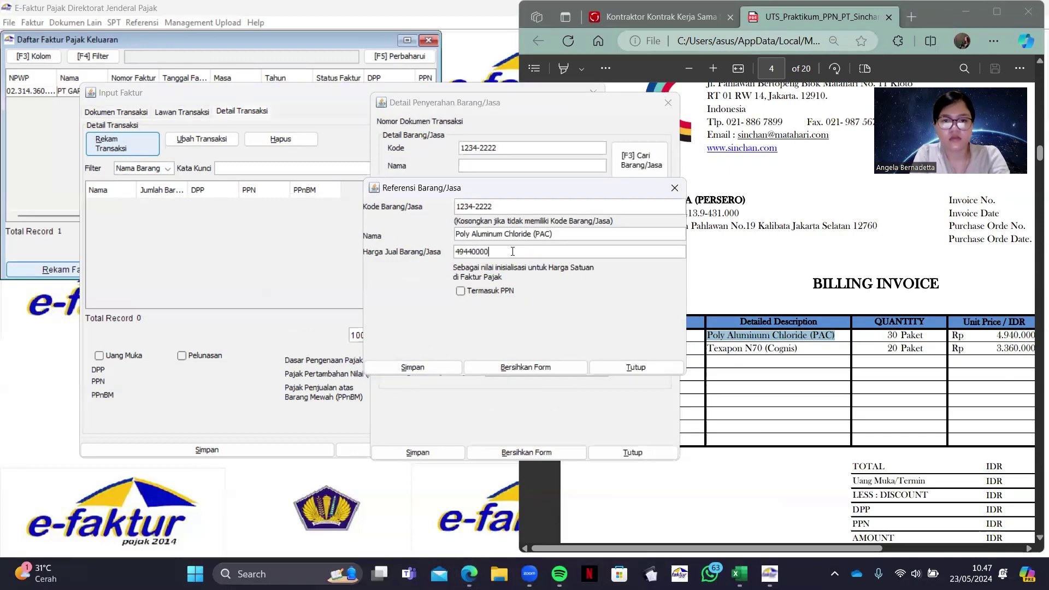
{"action": "left_click", "coordinate": [424, 369]}
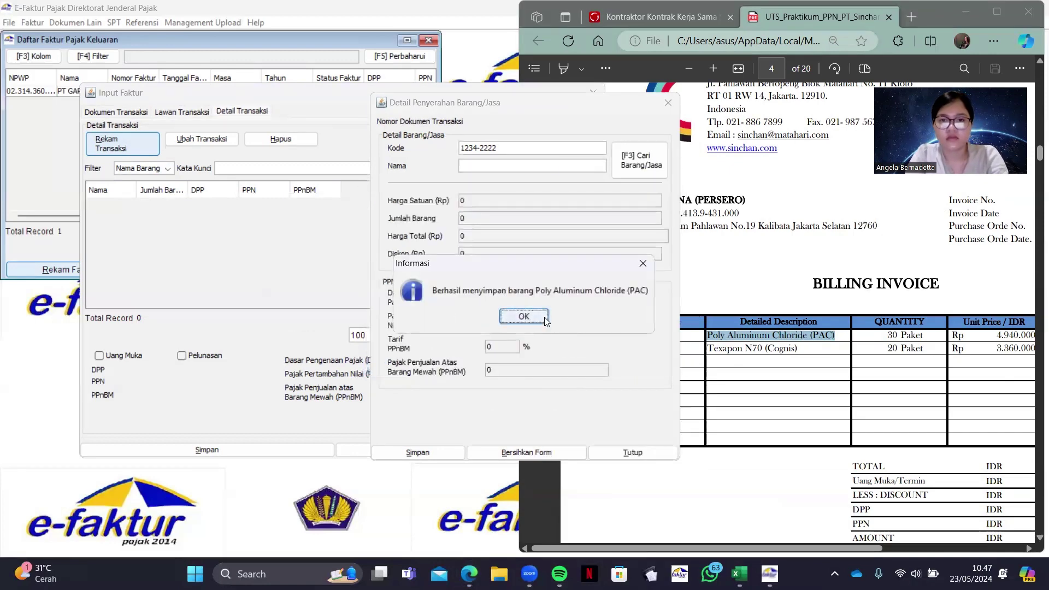
{"action": "left_click", "coordinate": [544, 317]}
Remove the extra zero from the unit price and set the quantity to 30
{"action": "left_click", "coordinate": [573, 235]}
{"action": "left_click", "coordinate": [572, 231]}
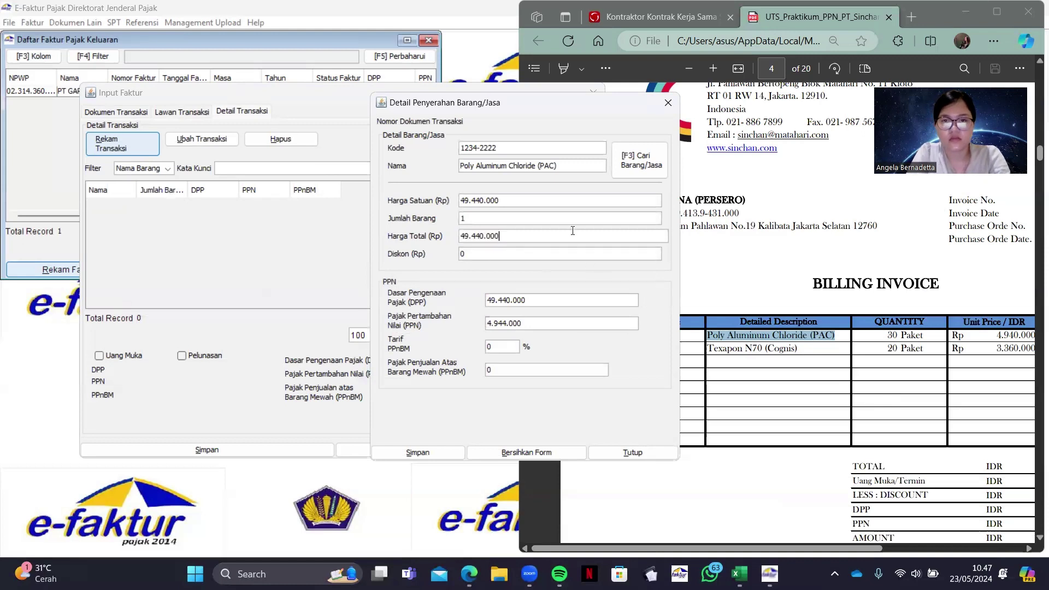
{"action": "key", "text": "BackSpace"}
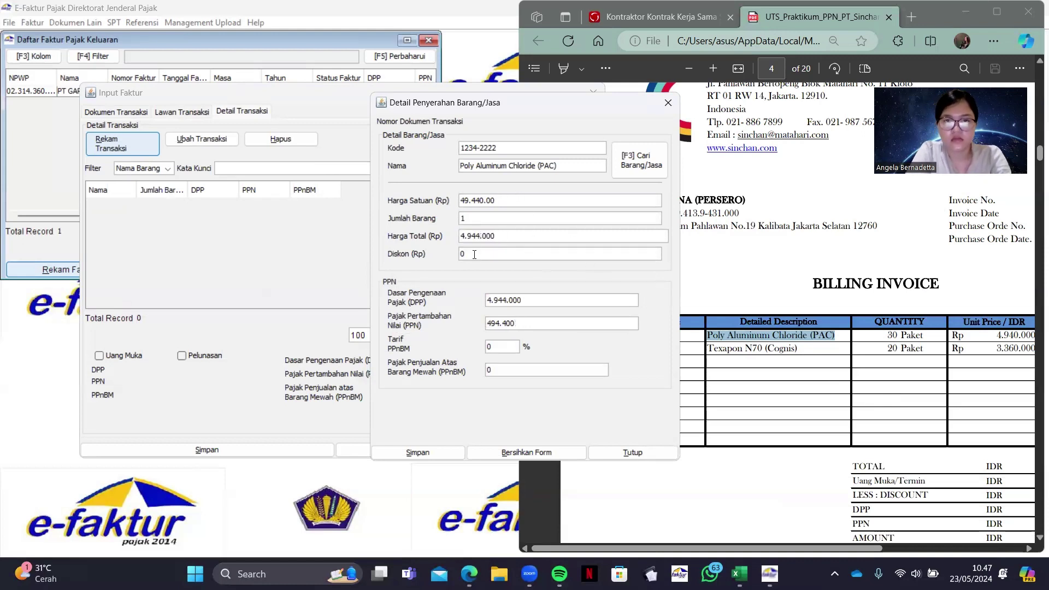
{"action": "left_click", "coordinate": [472, 219]}
{"action": "type", "text": "30"}
{"action": "scroll", "coordinate": [819, 310], "scroll_direction": "right", "scroll_amount": 3}
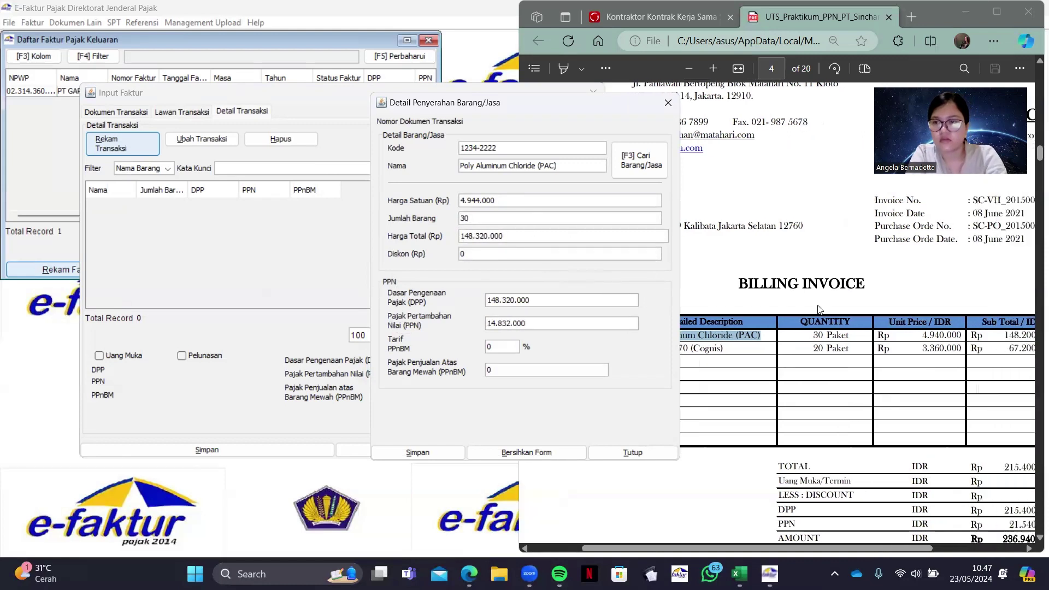
{"action": "left_click", "coordinate": [535, 328]}
{"action": "double_click", "coordinate": [534, 328]}
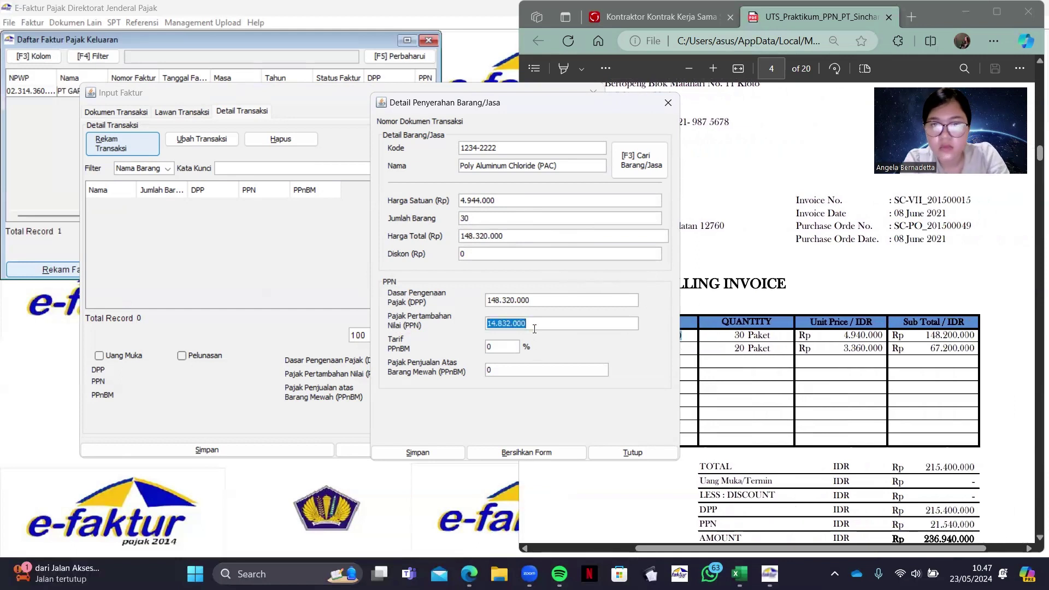
Set unit price 4.940.000 and PPN 16.302.000, then save the line and add another
{"action": "double_click", "coordinate": [479, 200]}
{"action": "type", "text": "4940000"}
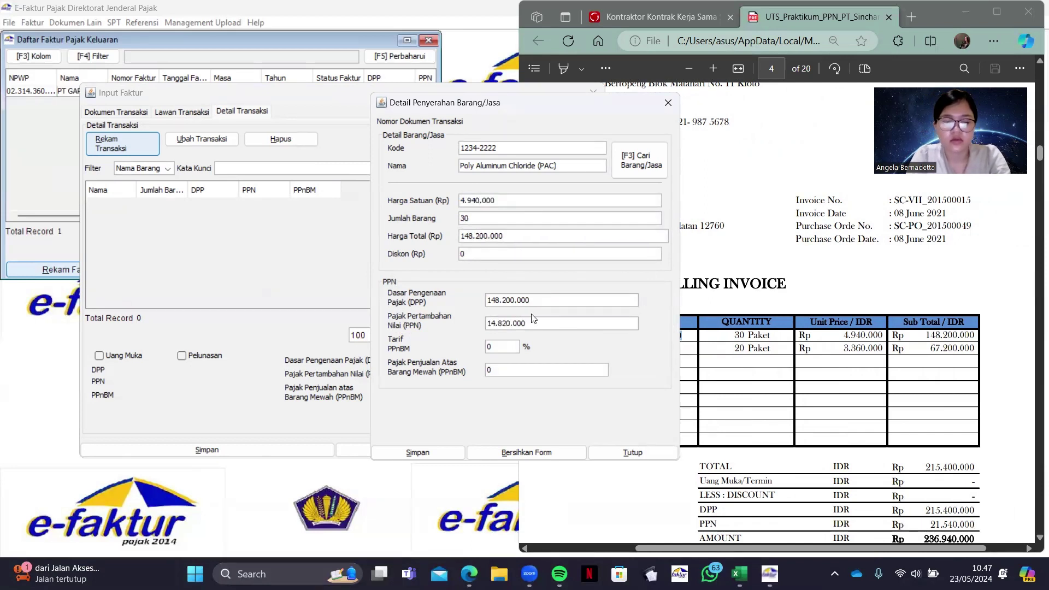
{"action": "double_click", "coordinate": [532, 323]}
{"action": "type", "text": "16"}
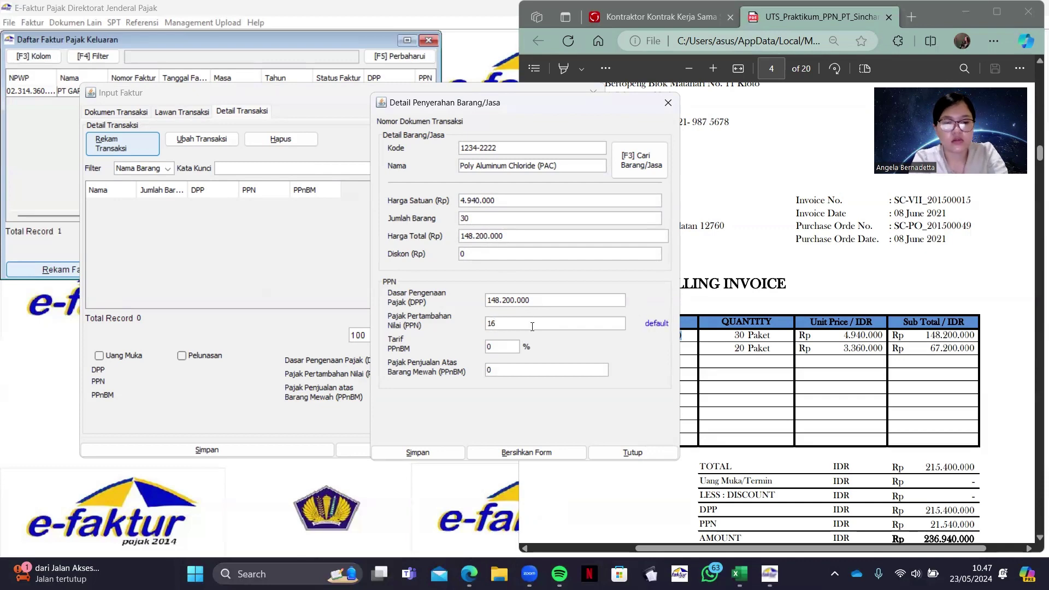
{"action": "type", "text": ".302.000"}
{"action": "left_click", "coordinate": [454, 454]}
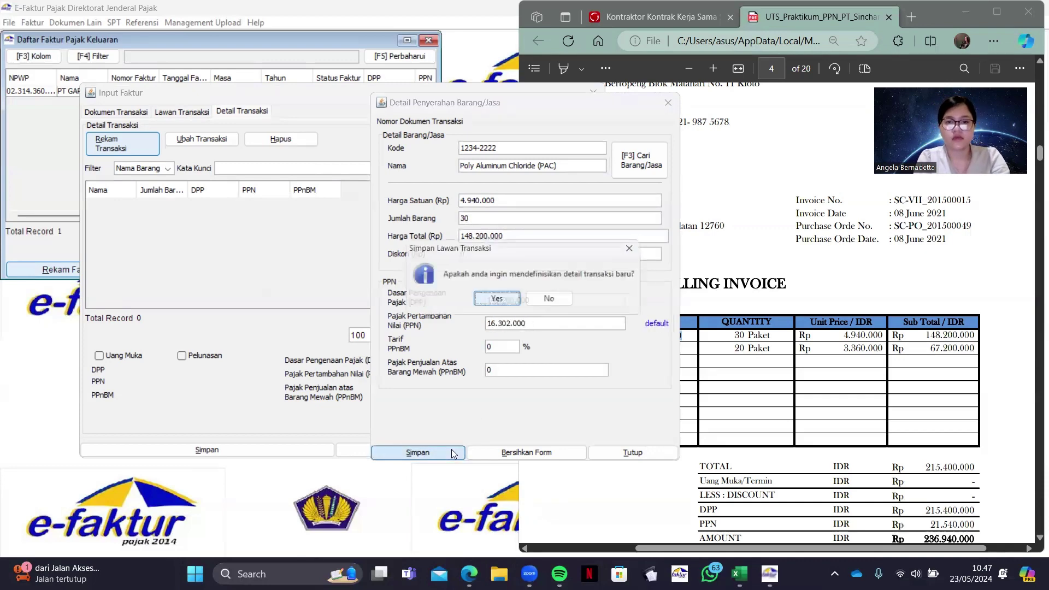
{"action": "left_click", "coordinate": [496, 300]}
{"action": "left_click", "coordinate": [601, 338]}
{"action": "scroll", "coordinate": [612, 344], "scroll_direction": "left", "scroll_amount": 5}
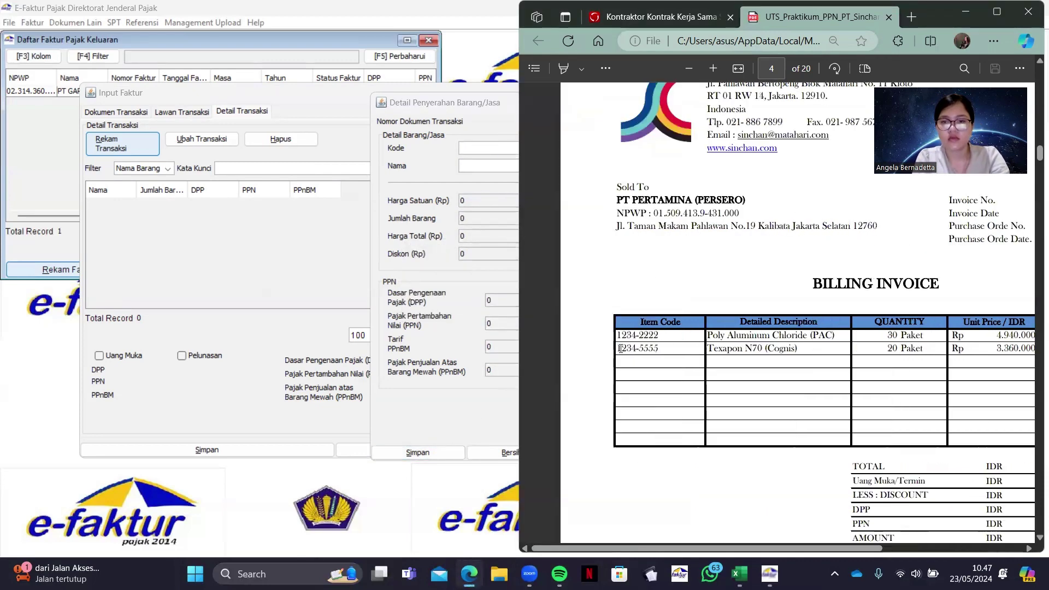
Register item 1234-5555 as Texapon N70 (Cognis) priced at 3.360.000
{"action": "left_click_drag", "start_coordinate": [620, 348], "coordinate": [662, 349]}
{"action": "key", "text": "ctrl+c"}
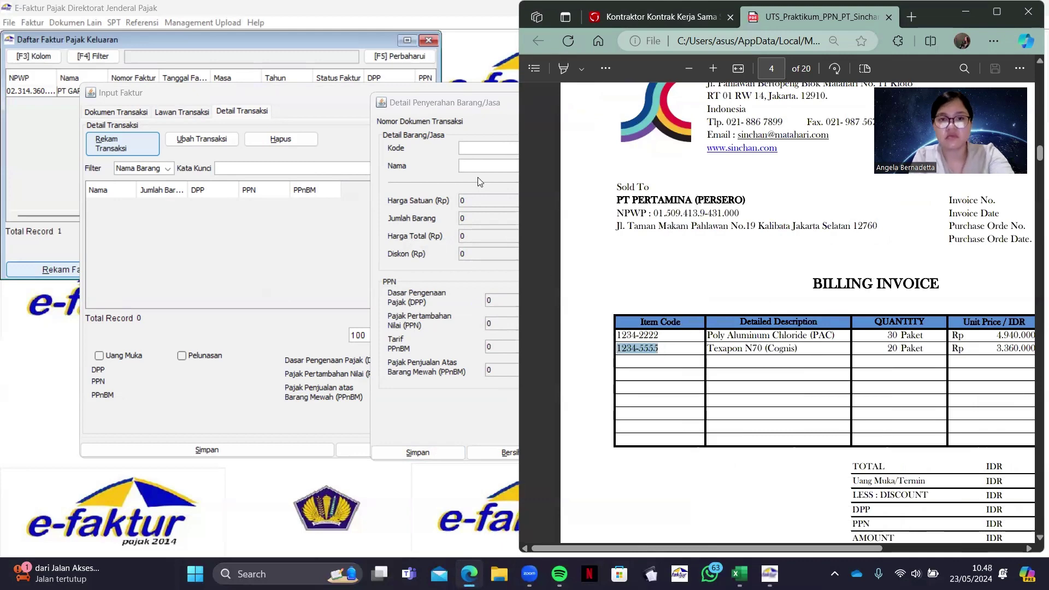
{"action": "left_click", "coordinate": [473, 148]}
{"action": "key", "text": "ctrl+v"}
{"action": "key", "text": "Tab"}
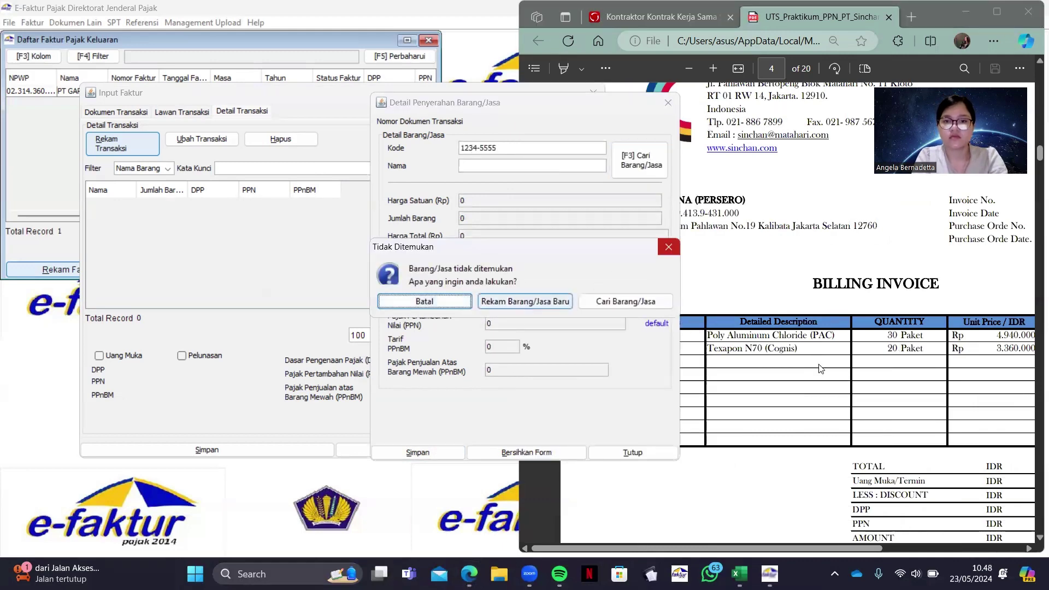
{"action": "left_click", "coordinate": [524, 300]}
{"action": "left_click_drag", "start_coordinate": [707, 348], "coordinate": [797, 349]}
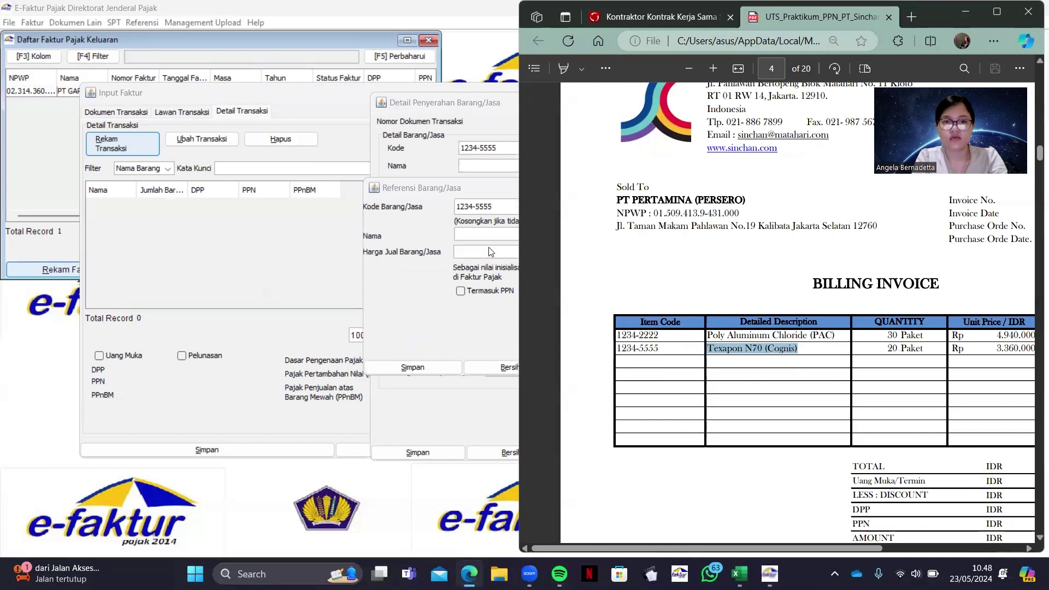
{"action": "left_click", "coordinate": [486, 235]}
{"action": "key", "text": "ctrl+v"}
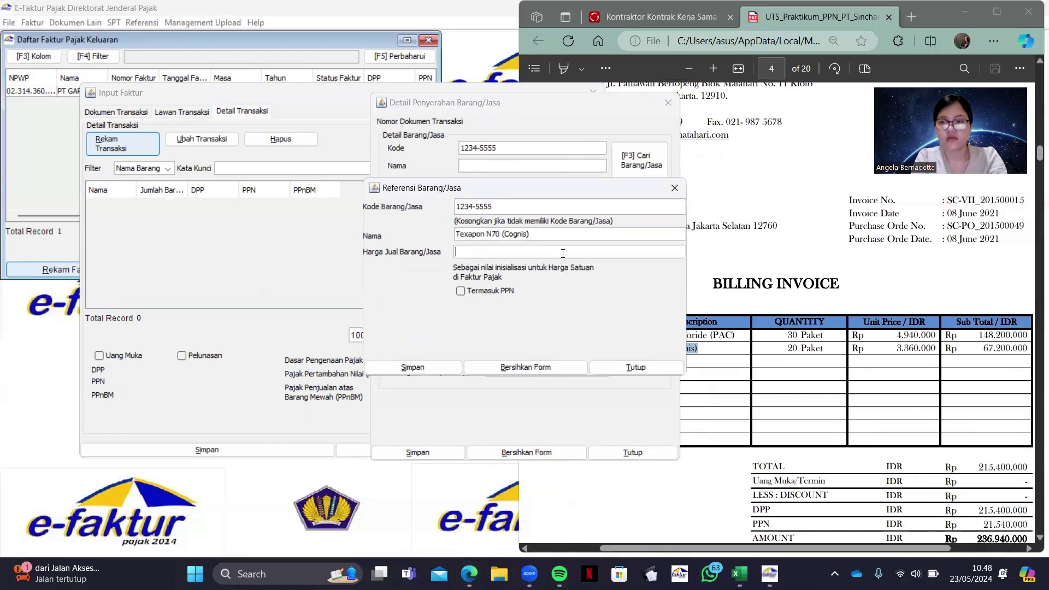
{"action": "type", "text": "3360000"}
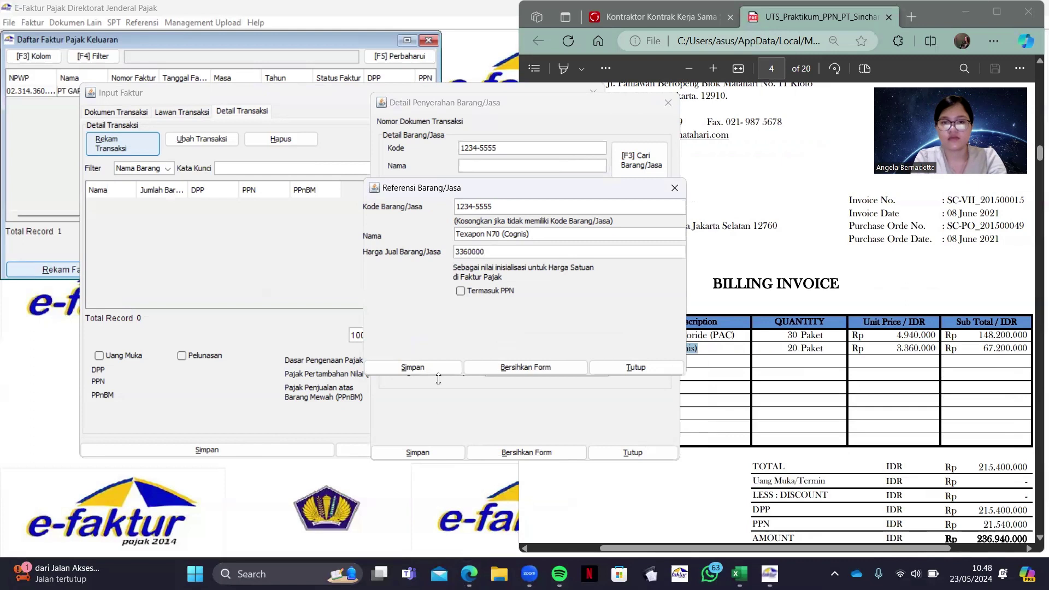
{"action": "left_click", "coordinate": [413, 367]}
{"action": "key", "text": "Return"}
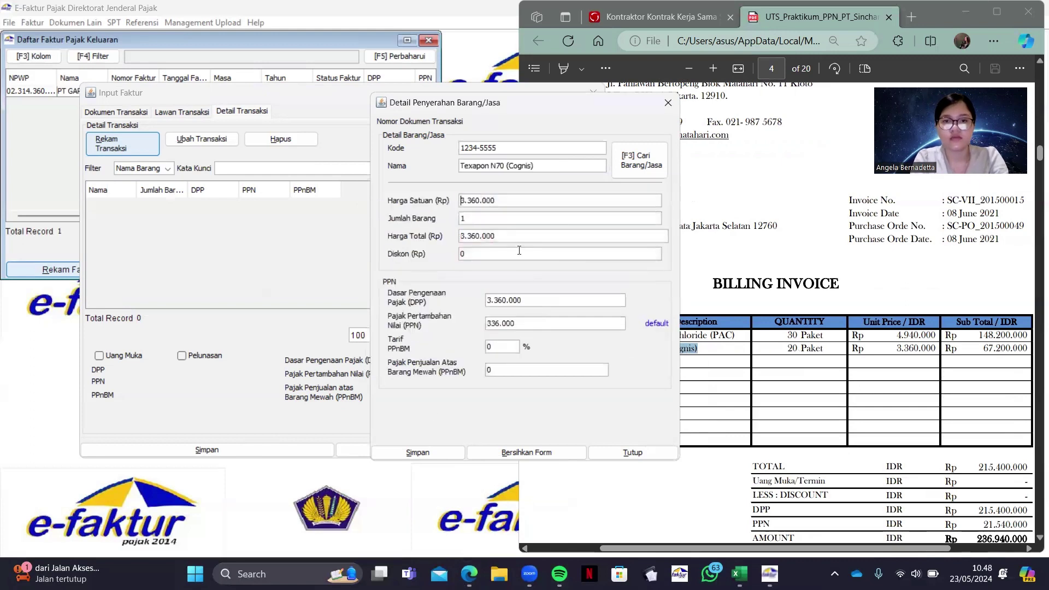
Set Texapon N70 to 20 units with PPN 7.392.000, then save the line and the invoice
{"action": "type", "text": "20"}
{"action": "left_click", "coordinate": [554, 323]}
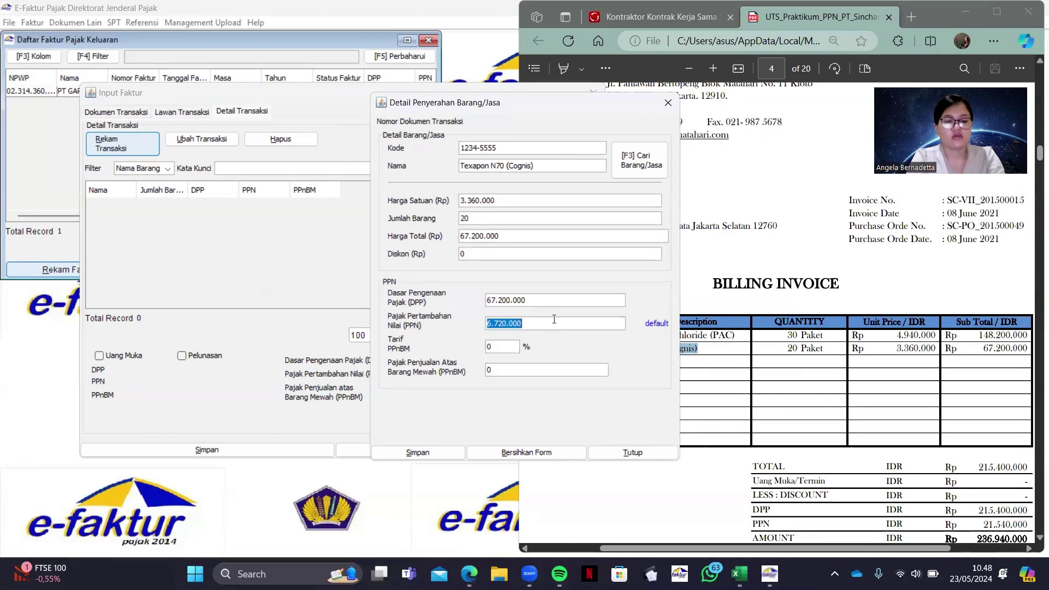
{"action": "type", "text": "7.392.000"}
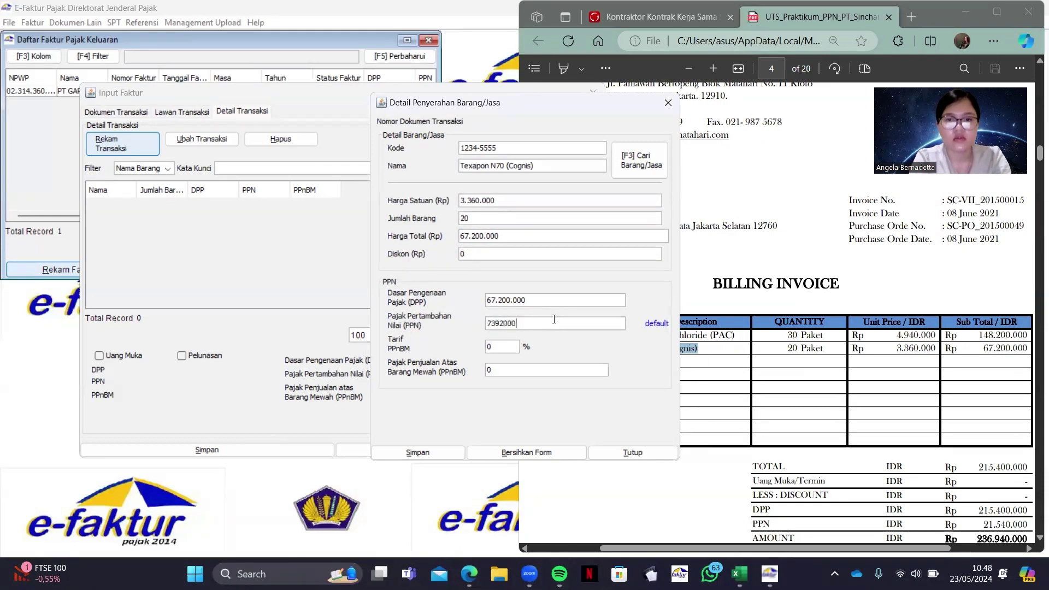
{"action": "left_click", "coordinate": [417, 452]}
{"action": "left_click", "coordinate": [497, 300]}
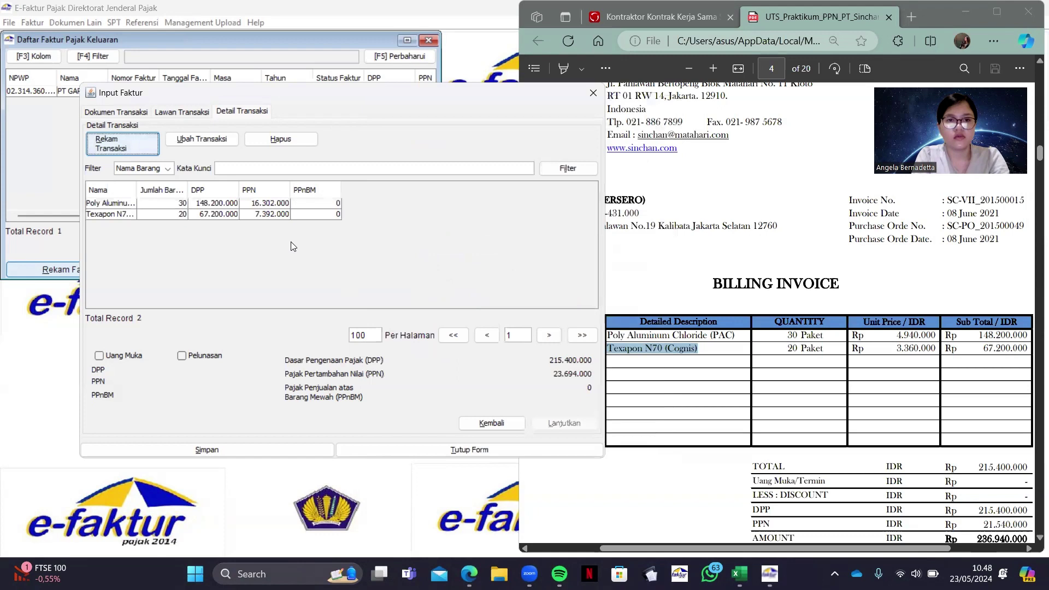
{"action": "left_click", "coordinate": [271, 450]}
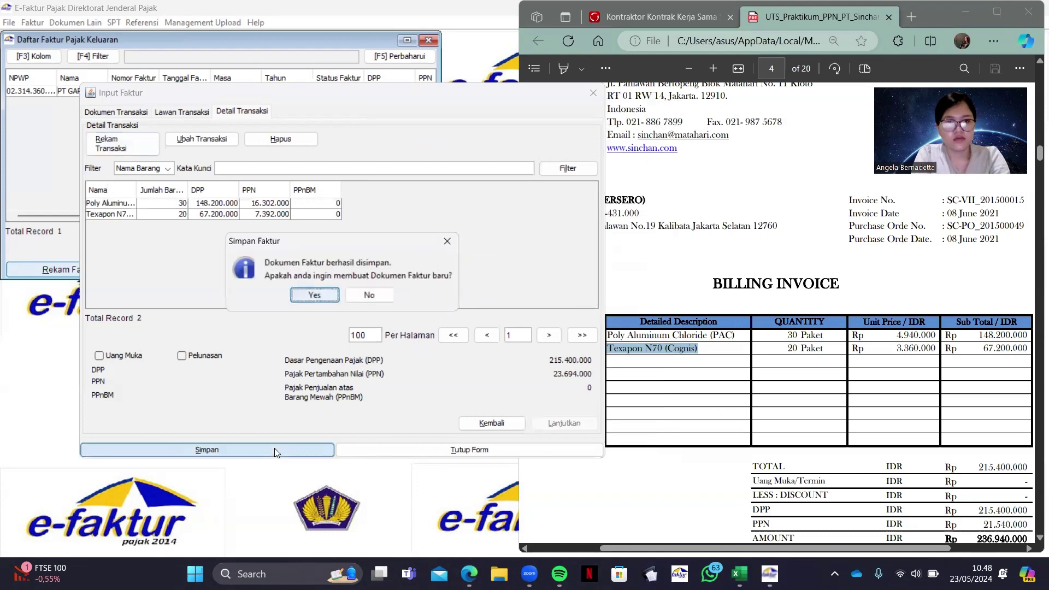
{"action": "left_click", "coordinate": [315, 296]}
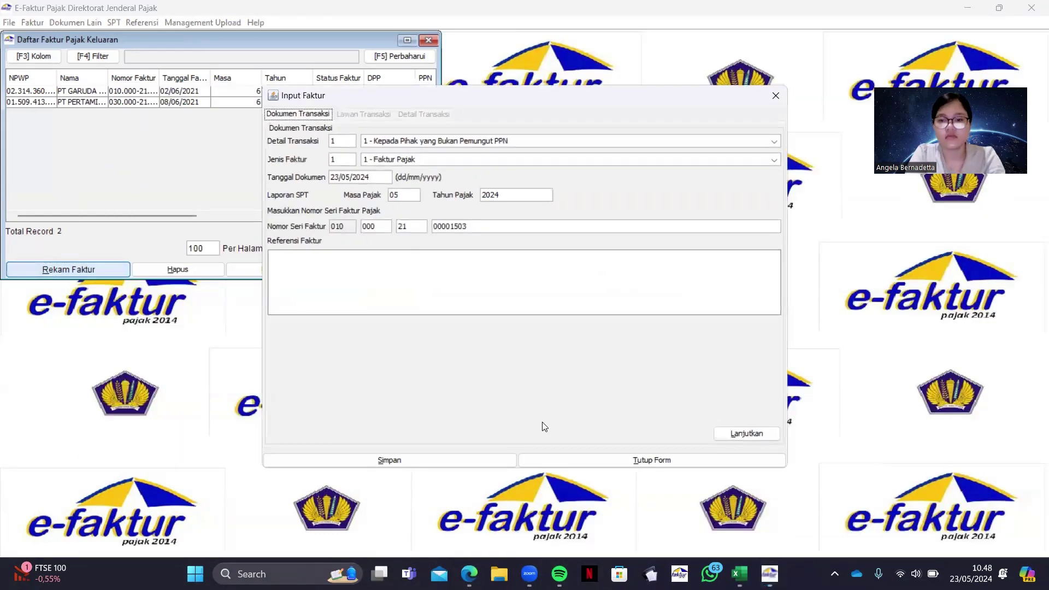
Change the new invoice's document date to 14/06/2021 and continue to the counterparty step
{"action": "left_click", "coordinate": [469, 573]}
{"action": "scroll", "coordinate": [802, 382], "scroll_direction": "up", "scroll_amount": 5}
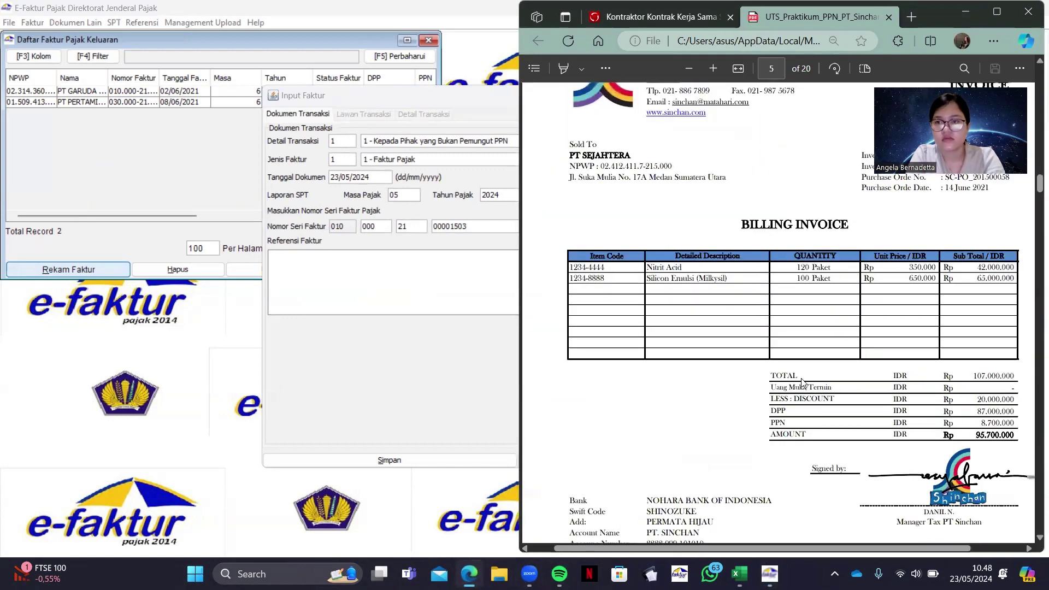
{"action": "left_click", "coordinate": [372, 176]}
{"action": "key", "text": "BackSpace"}
{"action": "key", "text": "BackSpace"}
{"action": "key", "text": "BackSpace"}
{"action": "key", "text": "BackSpace"}
{"action": "key", "text": "BackSpace"}
{"action": "key", "text": "BackSpace"}
{"action": "key", "text": "BackSpace"}
{"action": "key", "text": "BackSpace"}
{"action": "key", "text": "BackSpace"}
{"action": "key", "text": "BackSpace"}
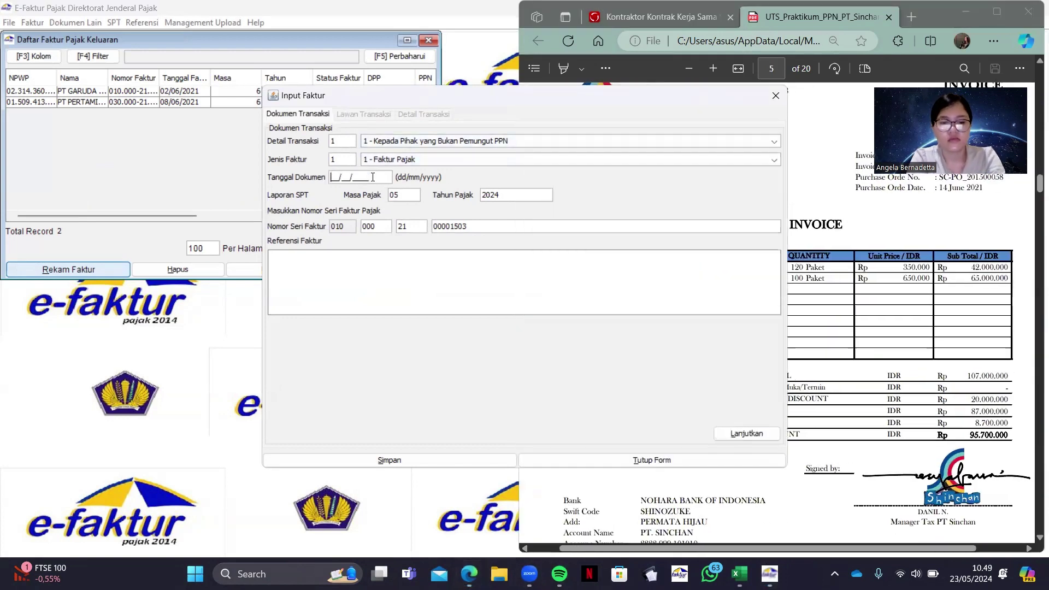
{"action": "type", "text": "14062021"}
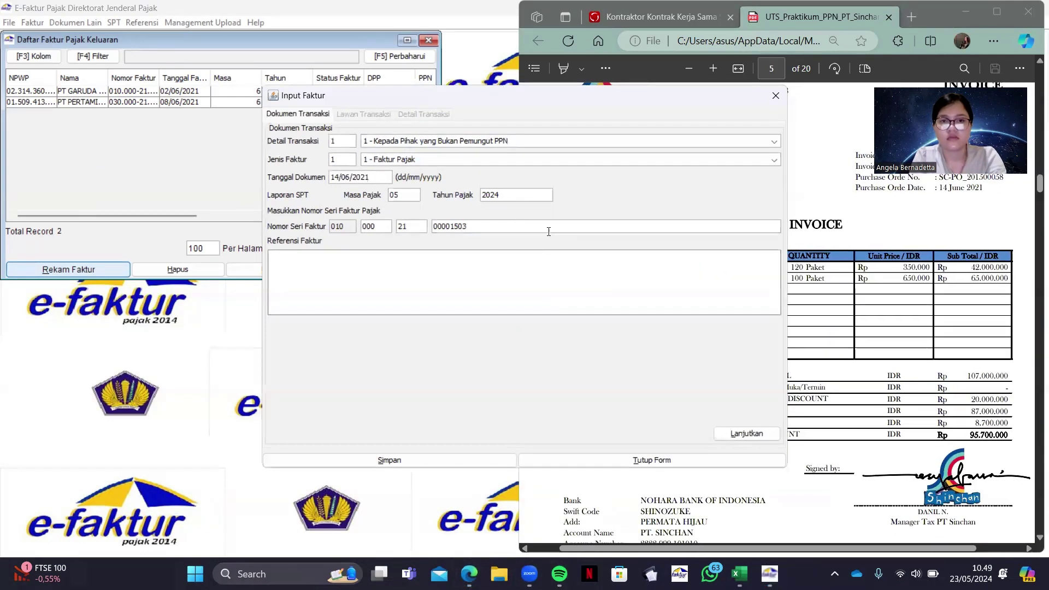
{"action": "left_click", "coordinate": [755, 433]}
Enter the buyer's NPWP from the PDF invoice and create it as a new counterparty
{"action": "left_click", "coordinate": [841, 196]}
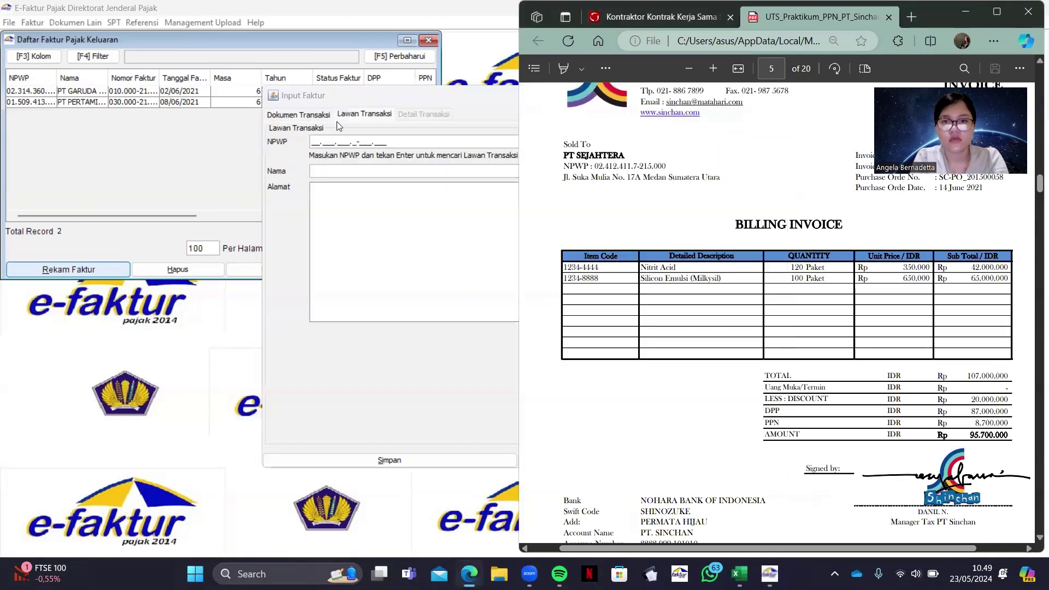
{"action": "left_click_drag", "start_coordinate": [315, 100], "coordinate": [84, 121]}
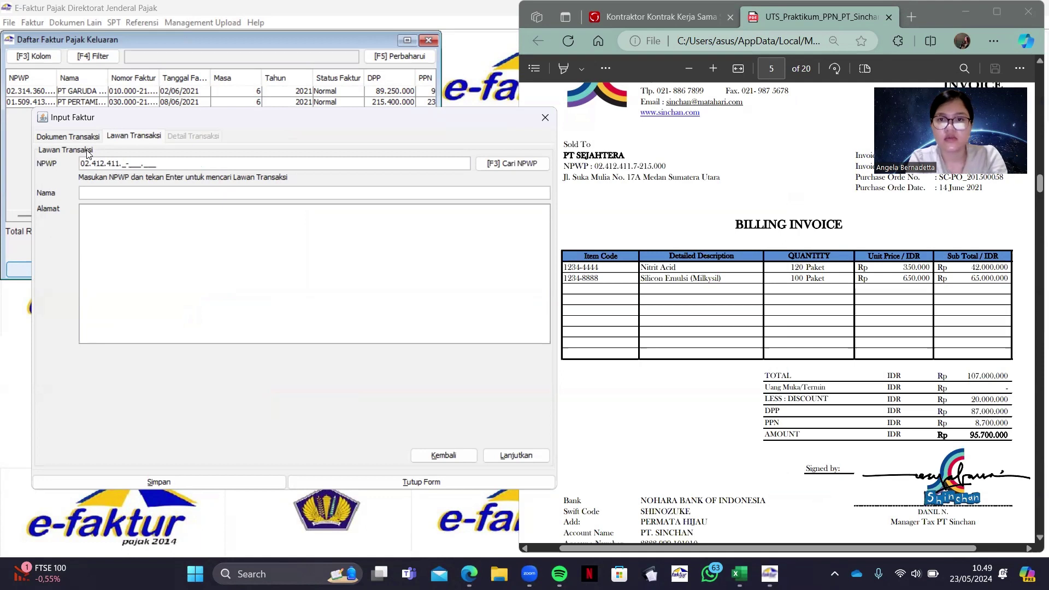
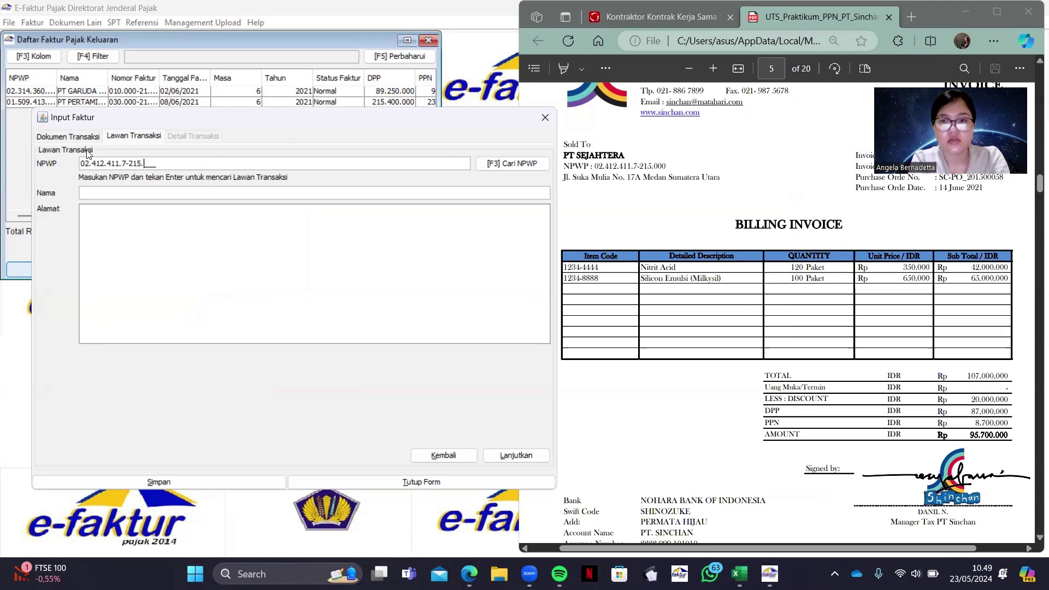
{"action": "key", "text": "Return"}
{"action": "left_click", "coordinate": [507, 302]}
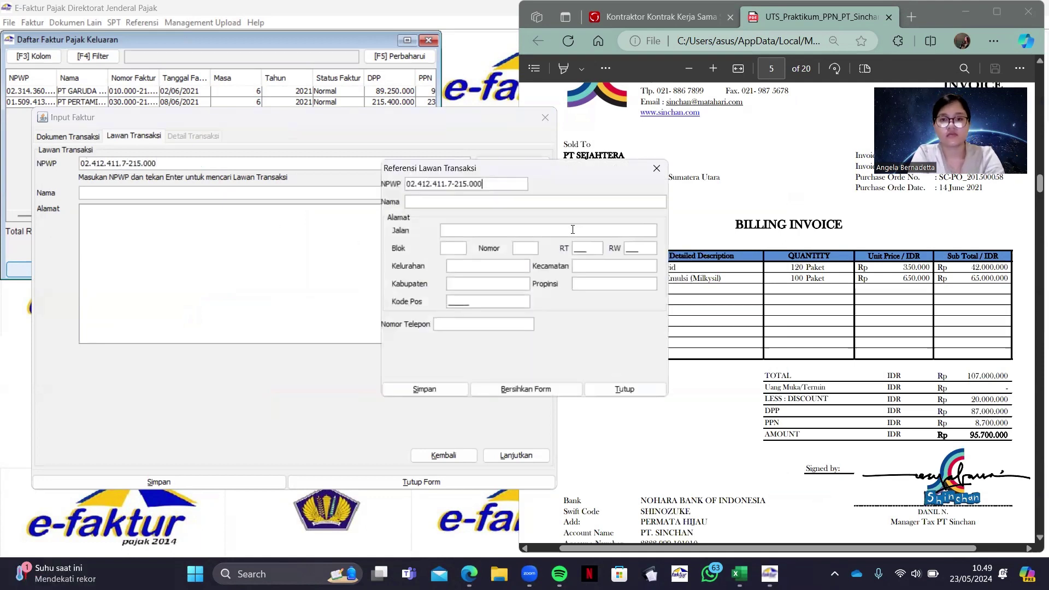
Copy the name PT SEJAHTERA and its street address from the PDF into the counterparty form
{"action": "left_click", "coordinate": [562, 155]}
{"action": "left_click_drag", "start_coordinate": [562, 155], "coordinate": [633, 157]}
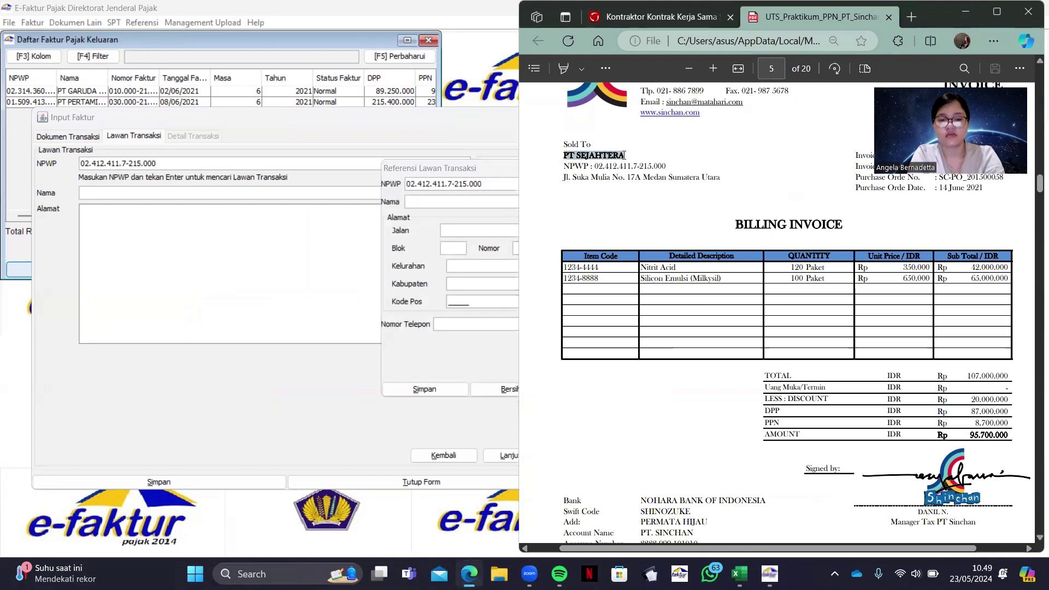
{"action": "key", "text": "ctrl+c"}
{"action": "left_click", "coordinate": [441, 200]}
{"action": "key", "text": "ctrl+v"}
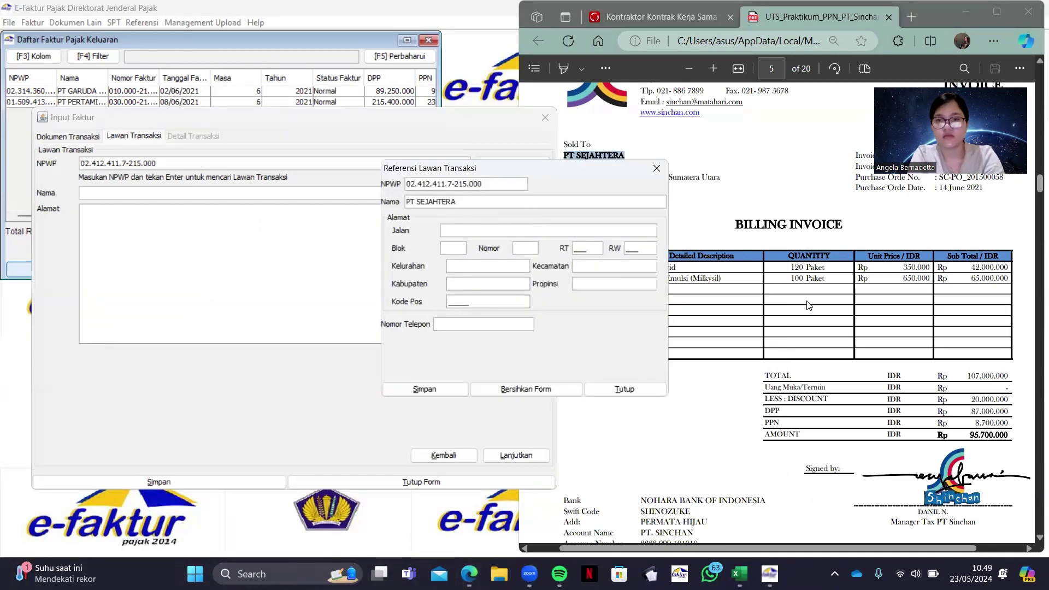
{"action": "left_click", "coordinate": [809, 305]}
{"action": "left_click_drag", "start_coordinate": [563, 177], "coordinate": [721, 180]}
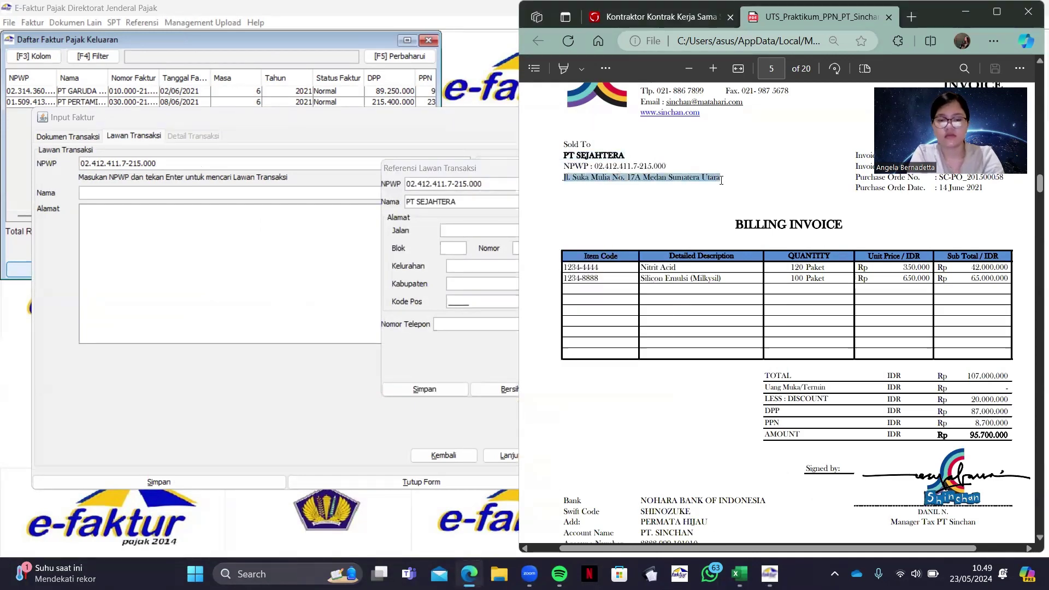
{"action": "left_click", "coordinate": [482, 230]}
{"action": "key", "text": "ctrl+v"}
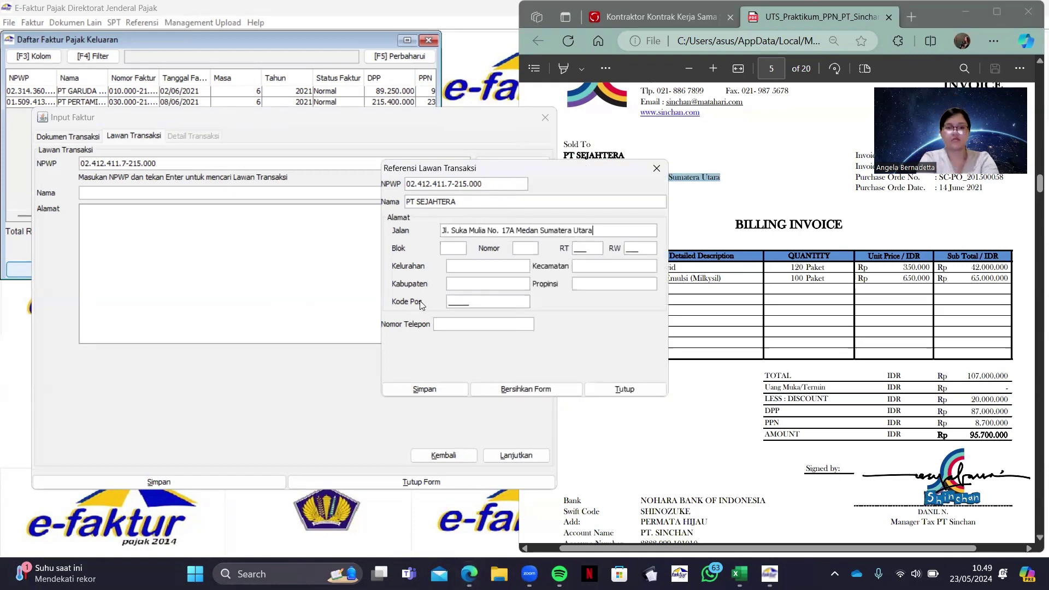
{"action": "left_click", "coordinate": [883, 296]}
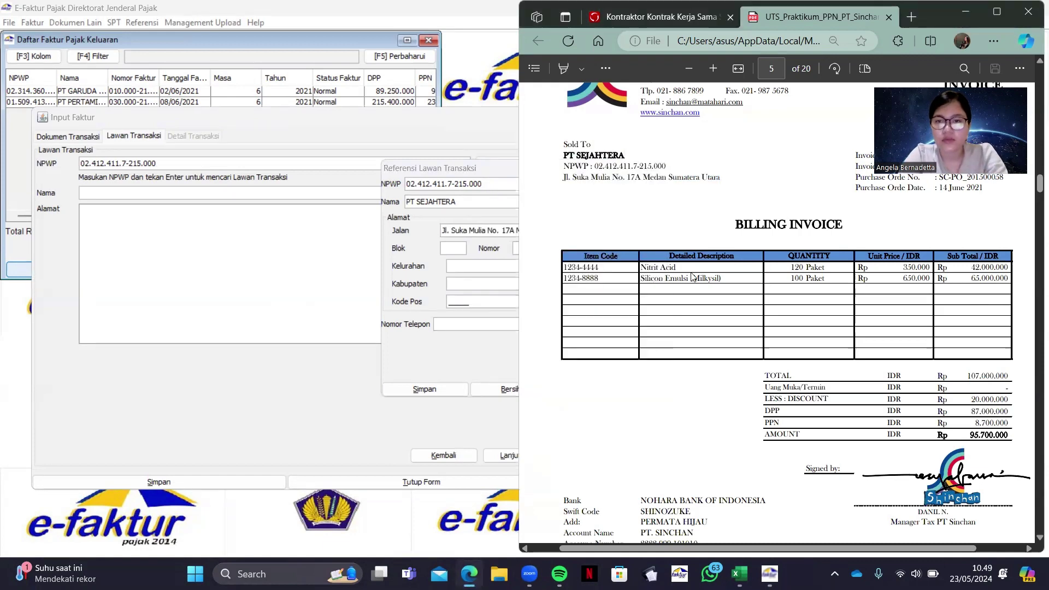
Fill in block d333, number 333 and the RT/RW neighbourhood details
{"action": "left_click", "coordinate": [460, 244]}
{"action": "type", "text": "d"}
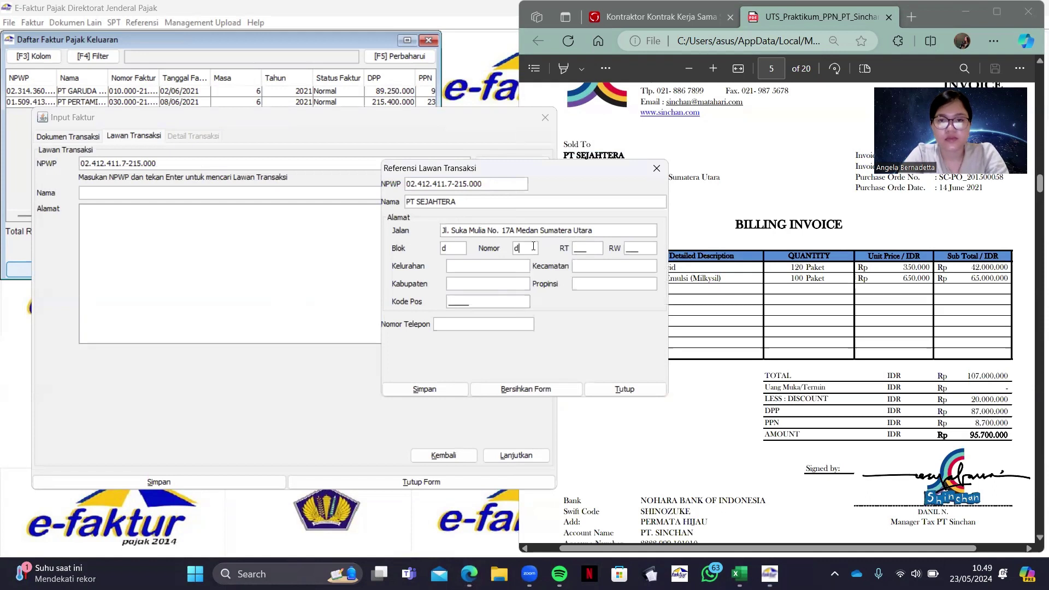
{"action": "type", "text": "333"}
{"action": "left_click", "coordinate": [634, 249]}
{"action": "type", "text": "333"}
{"action": "left_click", "coordinate": [506, 266]}
{"action": "type", "text": "5r"}
Enter 'r' for kecamatan, kabupaten and propinsi, and postal code 9988
{"action": "left_click", "coordinate": [609, 264]}
{"action": "type", "text": "r"}
{"action": "left_click", "coordinate": [508, 279]}
{"action": "type", "text": "r"}
{"action": "left_click", "coordinate": [580, 287]}
{"action": "type", "text": "r"}
{"action": "left_click", "coordinate": [500, 296]}
{"action": "type", "text": "99888"}
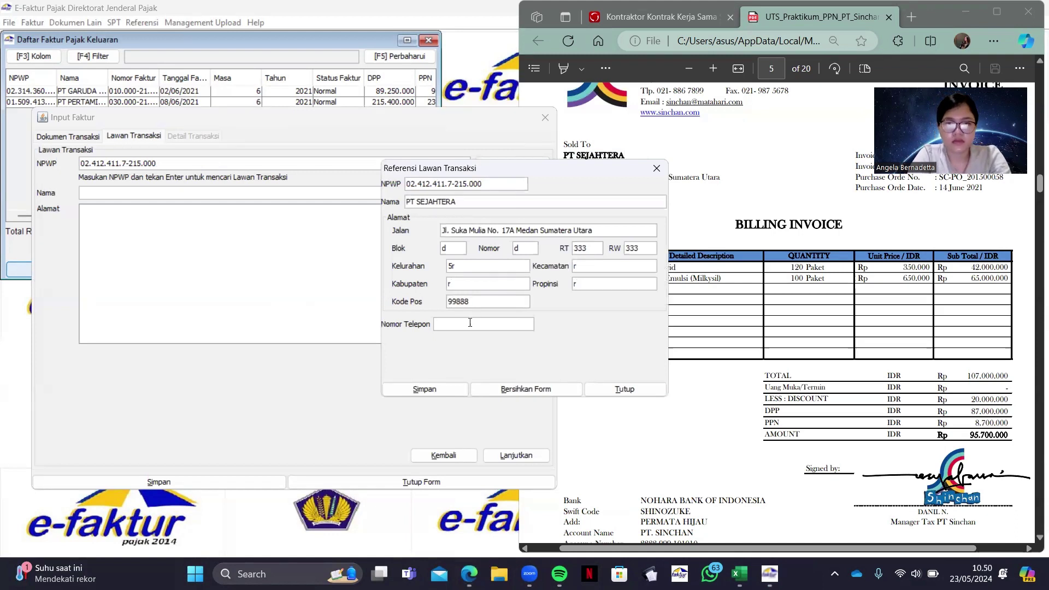
Add the phone number and save PT SEJAHTERA as a new counterparty
{"action": "left_click", "coordinate": [469, 323]}
{"action": "type", "text": "098789"}
{"action": "left_click", "coordinate": [424, 389]}
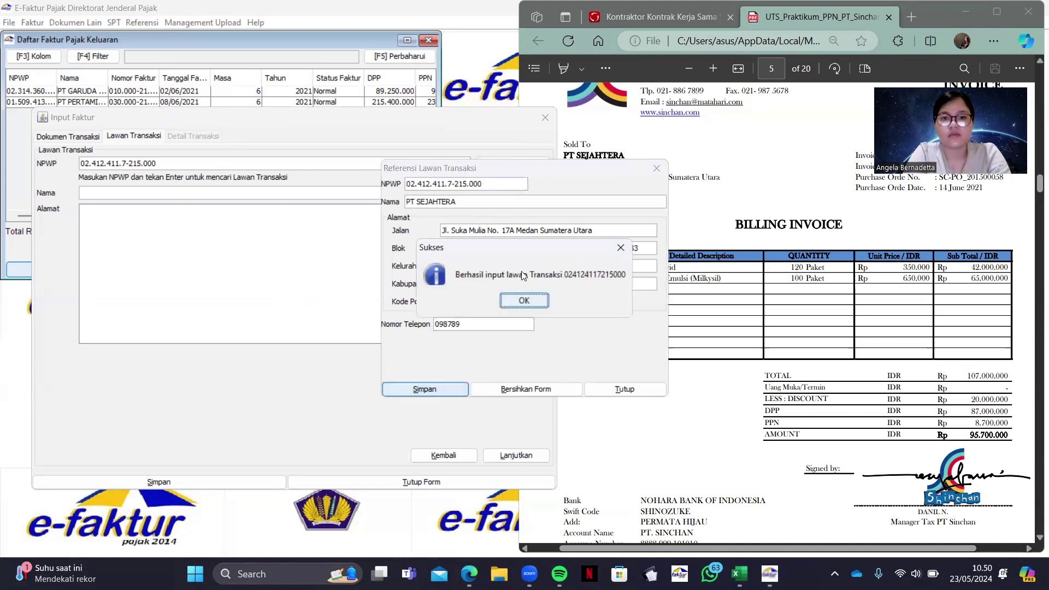
{"action": "left_click", "coordinate": [524, 300]}
{"action": "left_click_drag", "start_coordinate": [425, 338], "coordinate": [499, 412]}
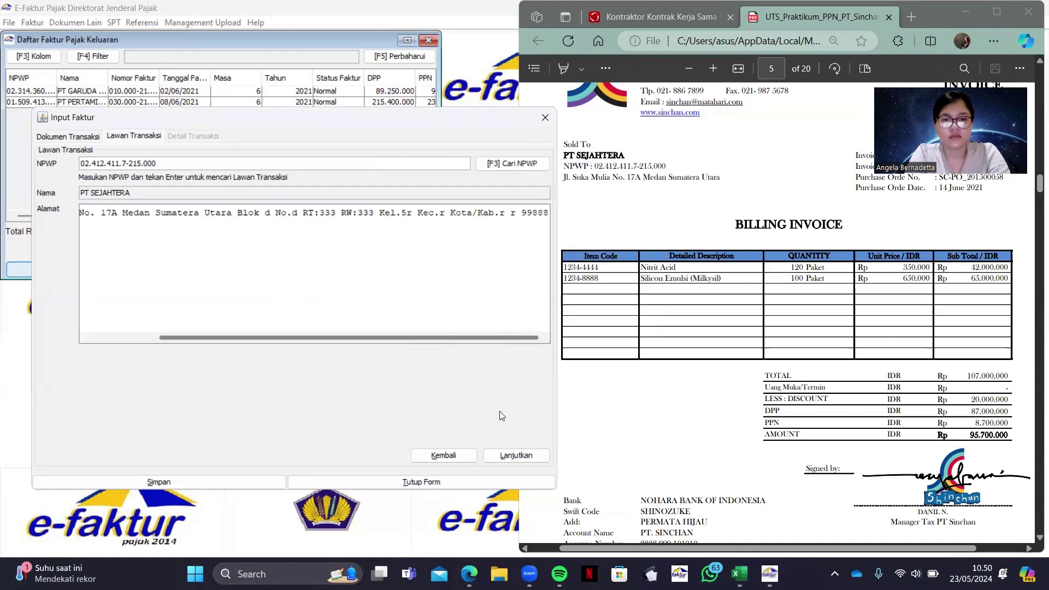
Start a new transaction line with item code 1234-4444 and register it as a new item
{"action": "left_click", "coordinate": [530, 451]}
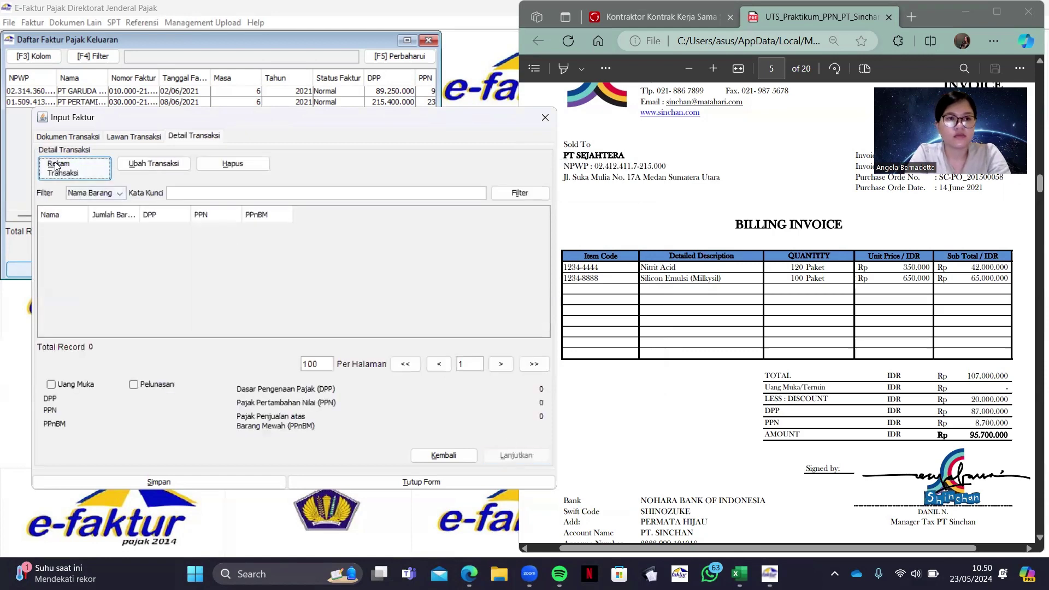
{"action": "left_click", "coordinate": [74, 168]}
{"action": "left_click_drag", "start_coordinate": [469, 102], "coordinate": [318, 141]}
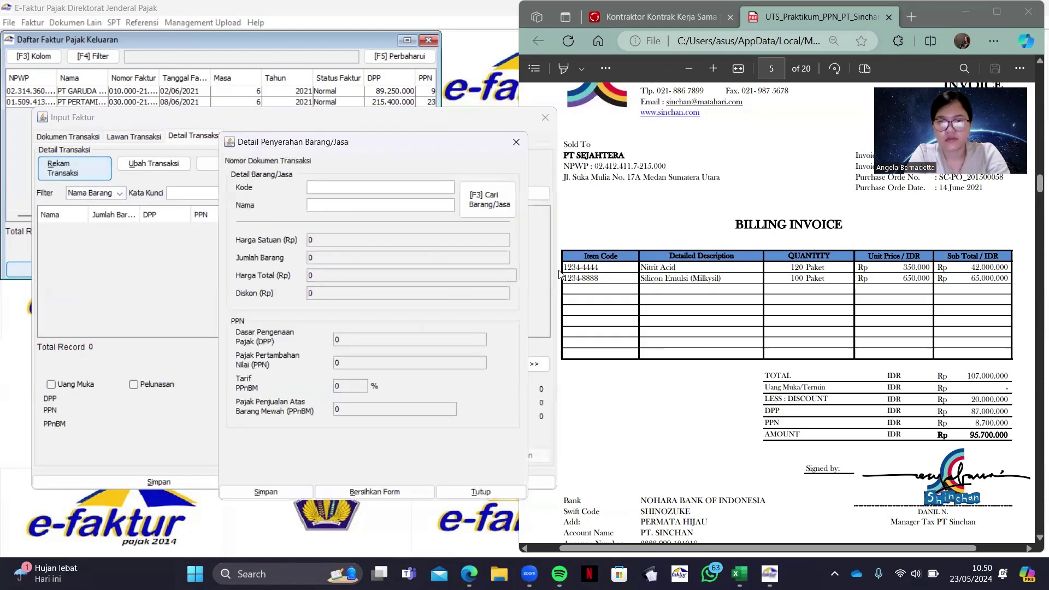
{"action": "left_click_drag", "start_coordinate": [564, 267], "coordinate": [608, 269]}
{"action": "left_click", "coordinate": [379, 187]}
{"action": "key", "text": "ctrl+v"}
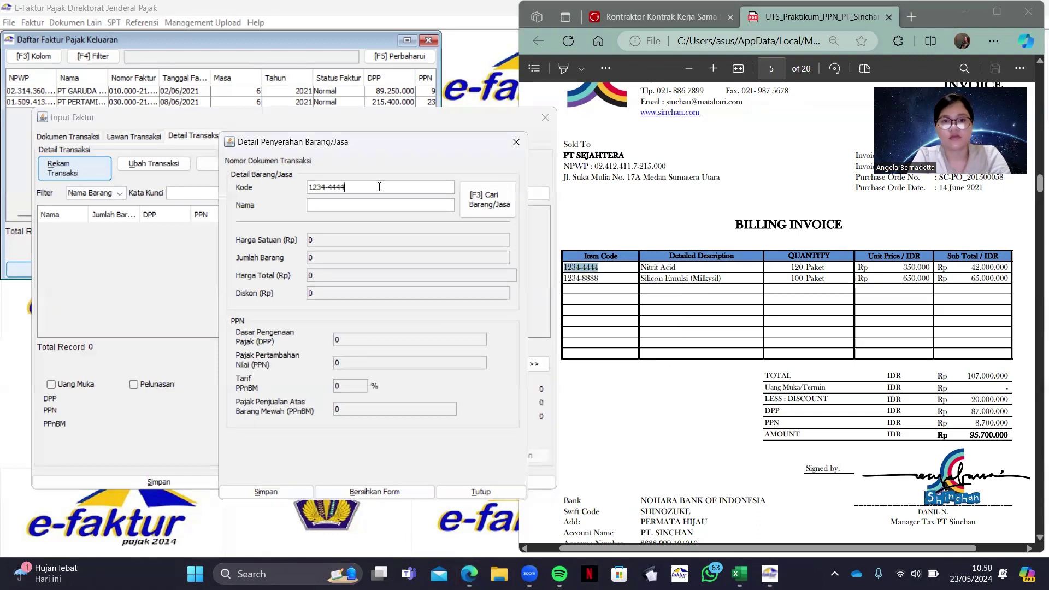
{"action": "key", "text": "Tab"}
{"action": "left_click", "coordinate": [498, 304]}
Save the new item Nitrit Acid with a selling price of 350000
{"action": "left_click", "coordinate": [742, 307]}
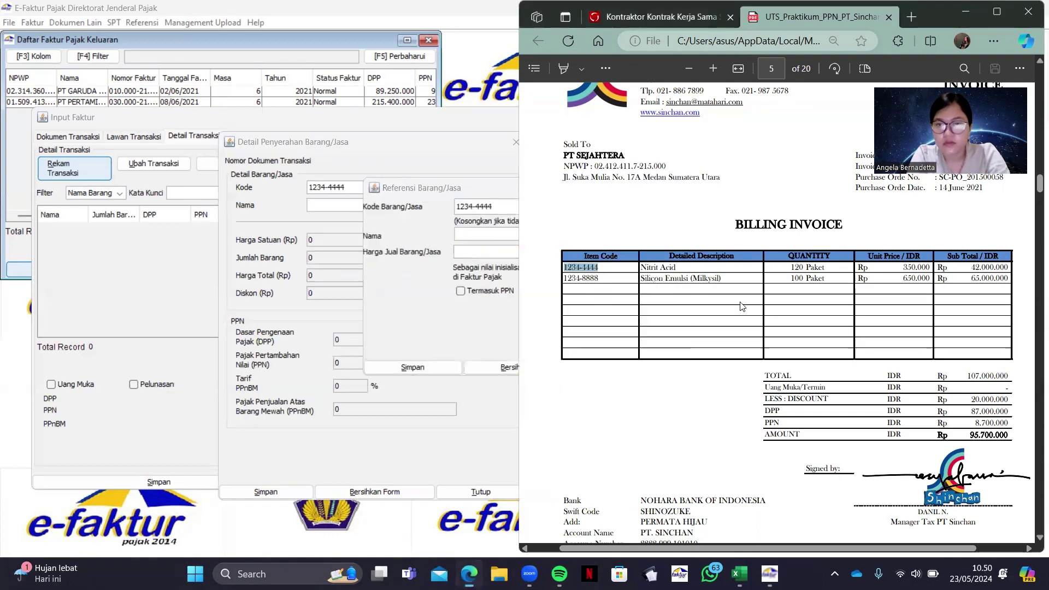
{"action": "left_click_drag", "start_coordinate": [641, 267], "coordinate": [678, 267]}
{"action": "key", "text": "ctrl+c"}
{"action": "left_click", "coordinate": [448, 256]}
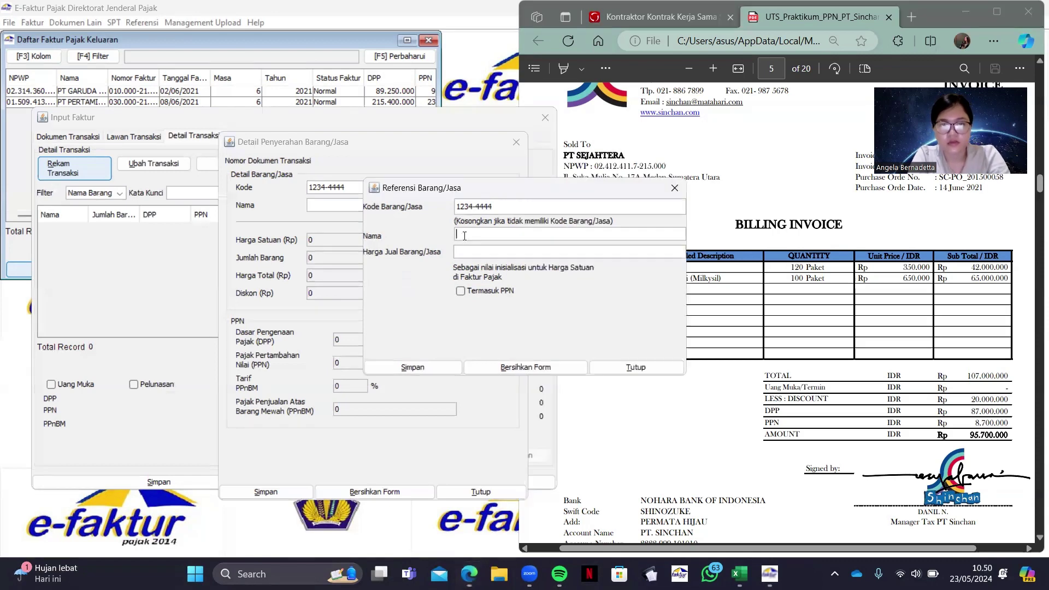
{"action": "key", "text": "ctrl+v"}
{"action": "key", "text": "Tab"}
{"action": "type", "text": "350000"}
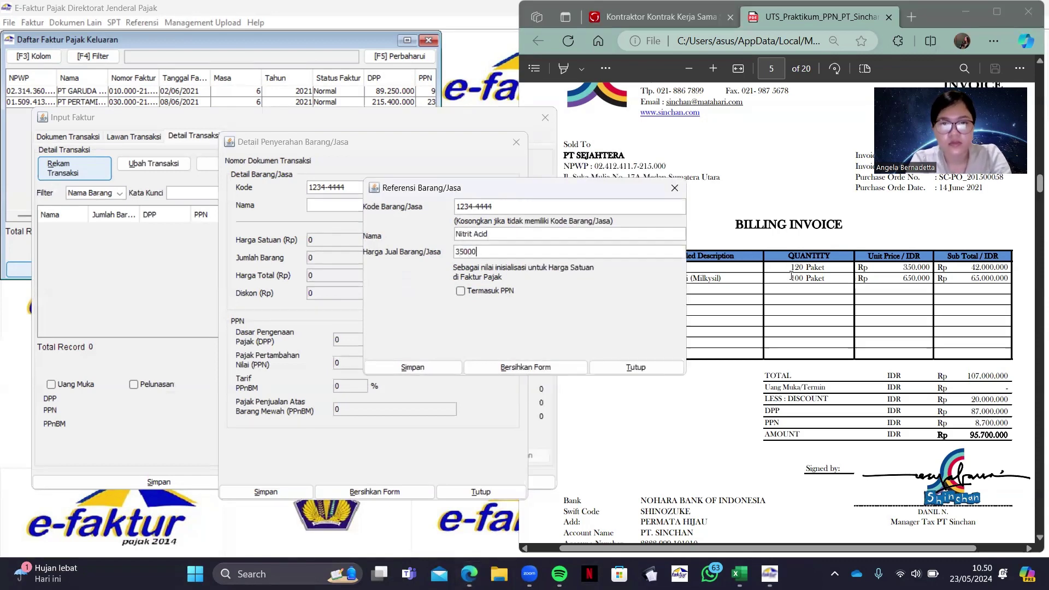
{"action": "left_click", "coordinate": [412, 366]}
{"action": "left_click", "coordinate": [523, 317]}
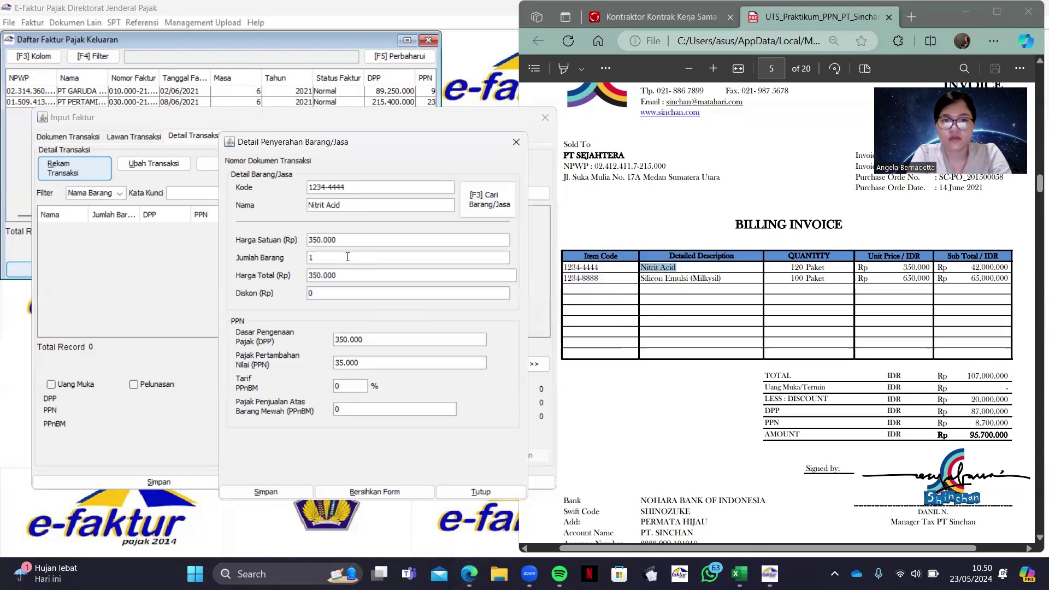
Record quantity 120 and PPN 4620000 for the Nitrit Acid line, then add another line
{"action": "left_click", "coordinate": [347, 258]}
{"action": "type", "text": "120"}
{"action": "double_click", "coordinate": [387, 364]}
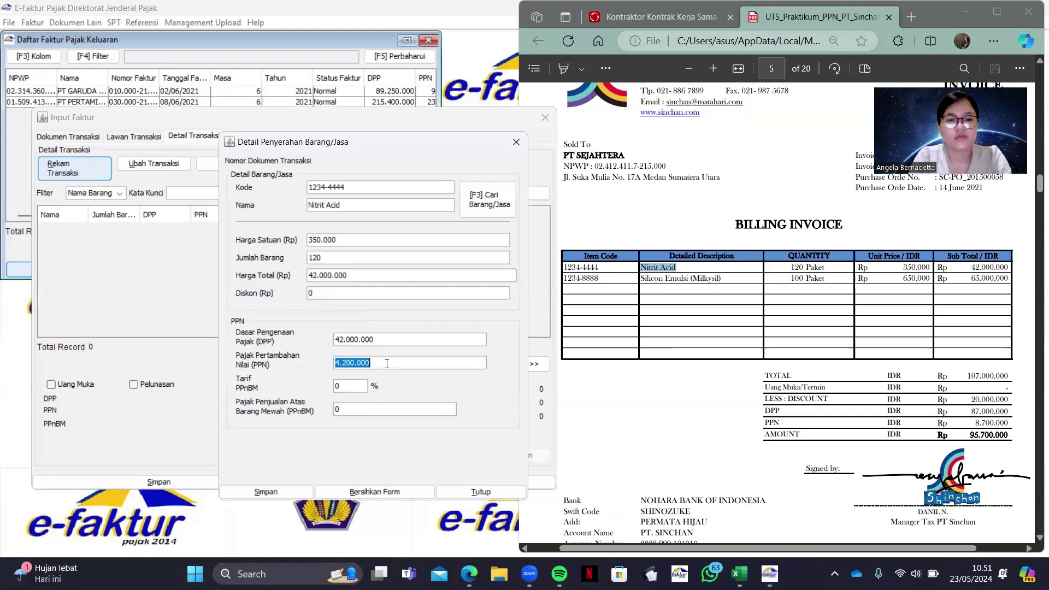
{"action": "type", "text": "4620000"}
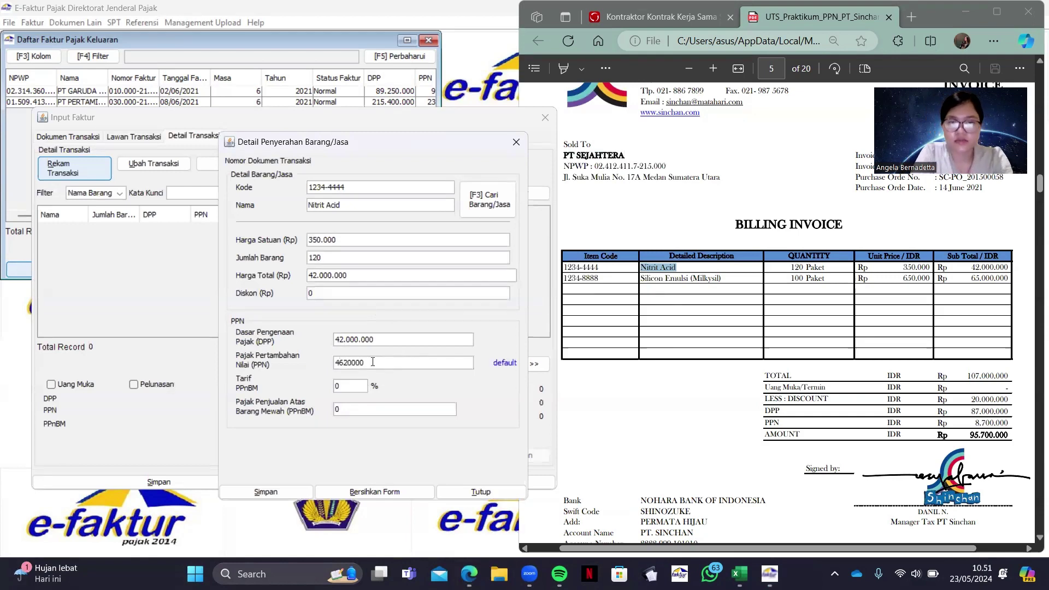
{"action": "left_click", "coordinate": [265, 491]}
{"action": "left_click", "coordinate": [351, 339]}
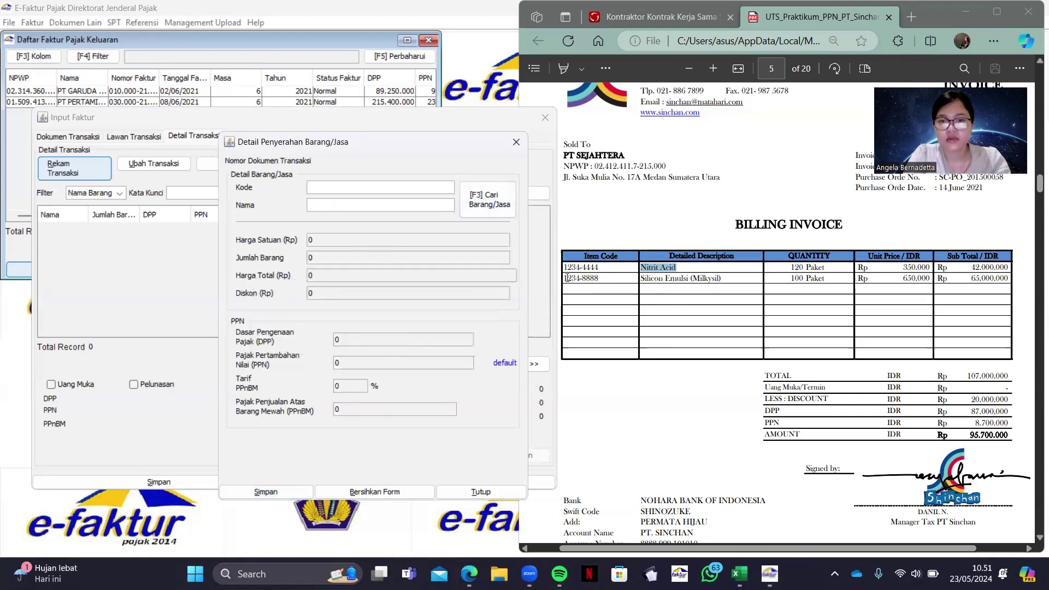
Enter item code 1234-8888 from the invoice and register it as a new item
{"action": "left_click_drag", "start_coordinate": [564, 278], "coordinate": [605, 281]}
{"action": "key", "text": "ctrl+c"}
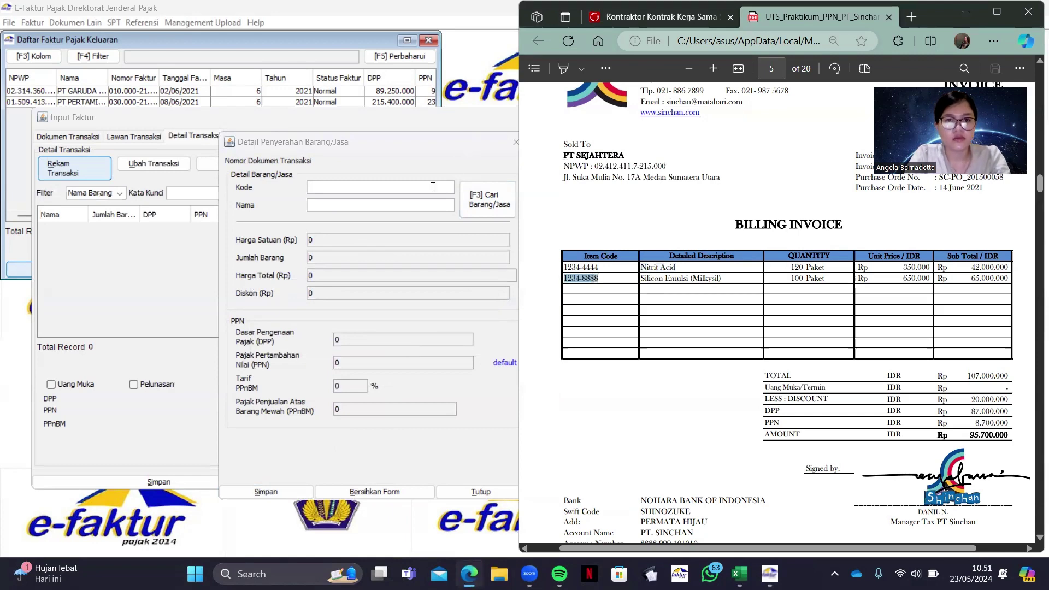
{"action": "left_click", "coordinate": [433, 187]}
{"action": "key", "text": "ctrl+v"}
{"action": "key", "text": "F3"}
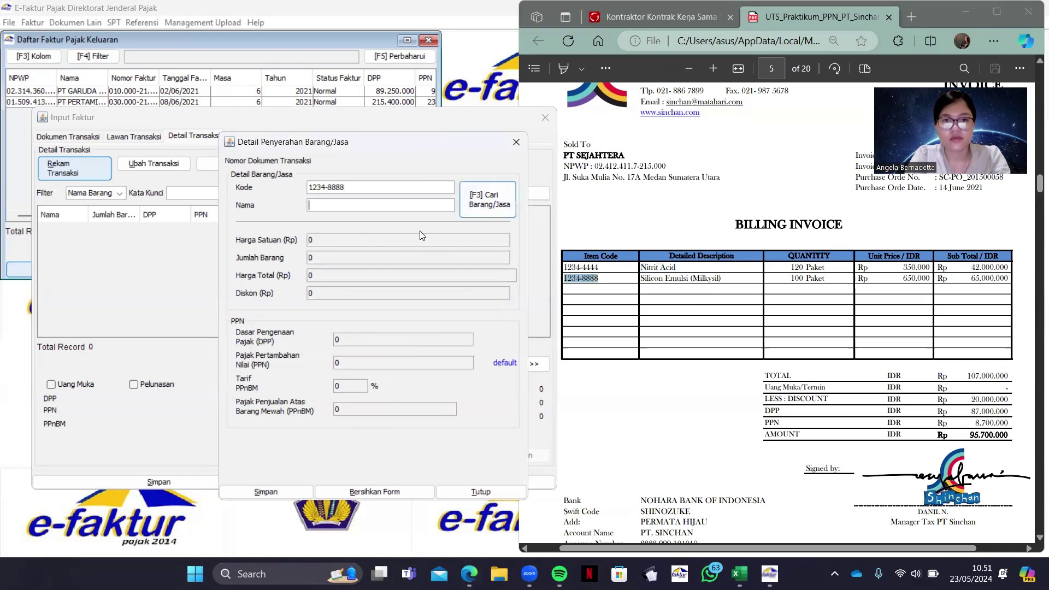
{"action": "left_click", "coordinate": [491, 300]}
Save the new item Silicon Emulsi (Milkysil) with a selling price of 650000
{"action": "left_click", "coordinate": [710, 261]}
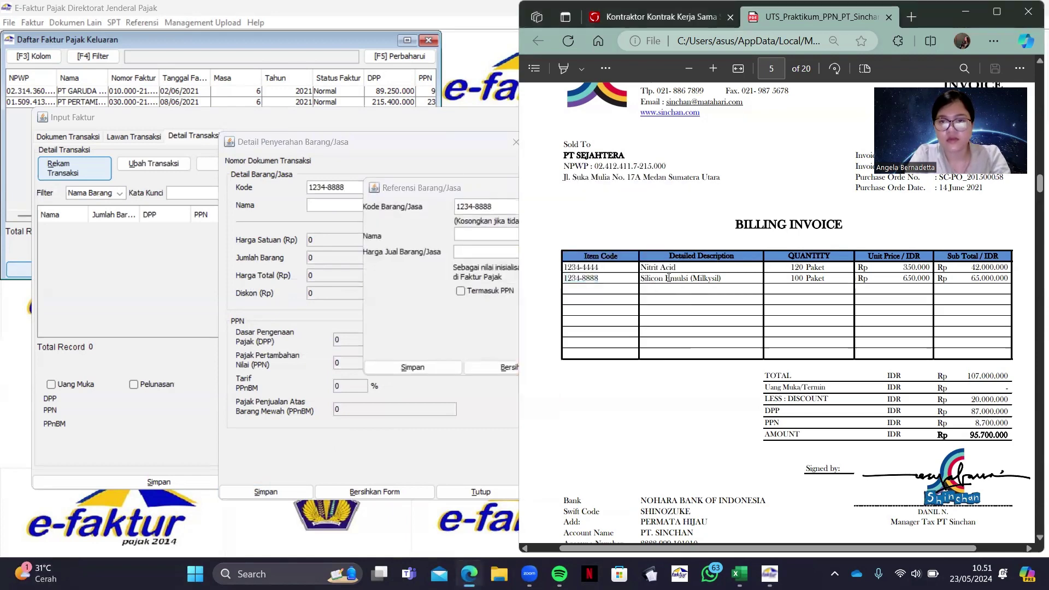
{"action": "left_click_drag", "start_coordinate": [640, 278], "coordinate": [722, 278]}
{"action": "left_click", "coordinate": [464, 233]}
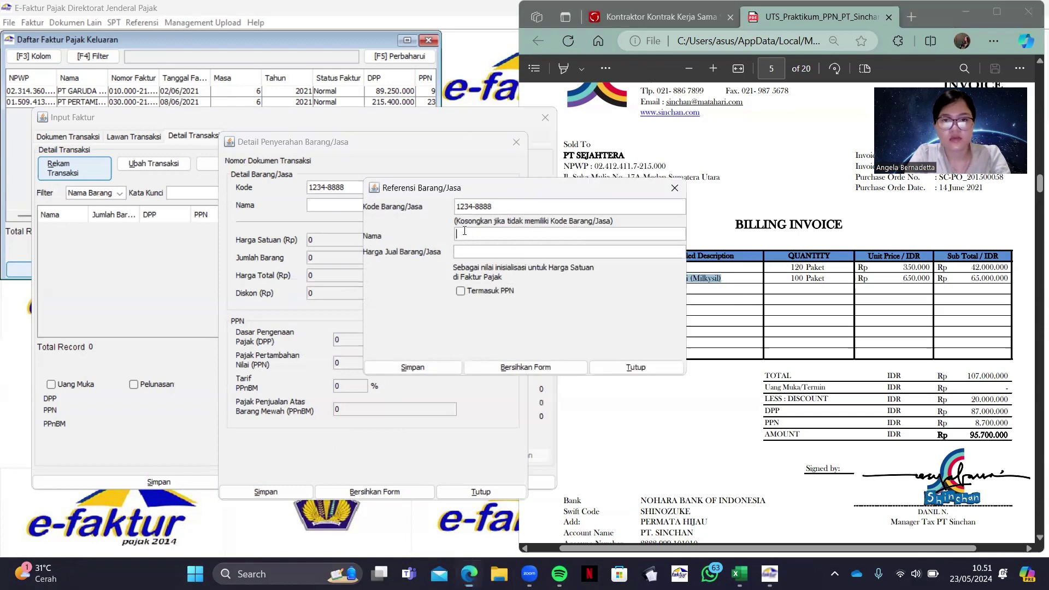
{"action": "key", "text": "ctrl+v"}
{"action": "left_click", "coordinate": [499, 251]}
{"action": "type", "text": "650000"}
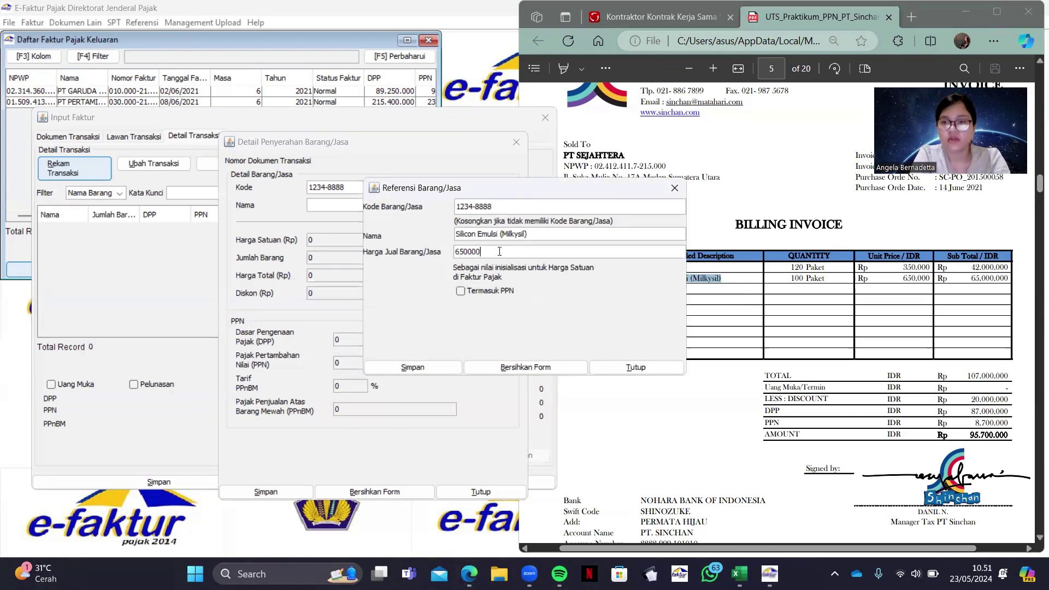
{"action": "left_click", "coordinate": [415, 366]}
{"action": "left_click", "coordinate": [534, 312]}
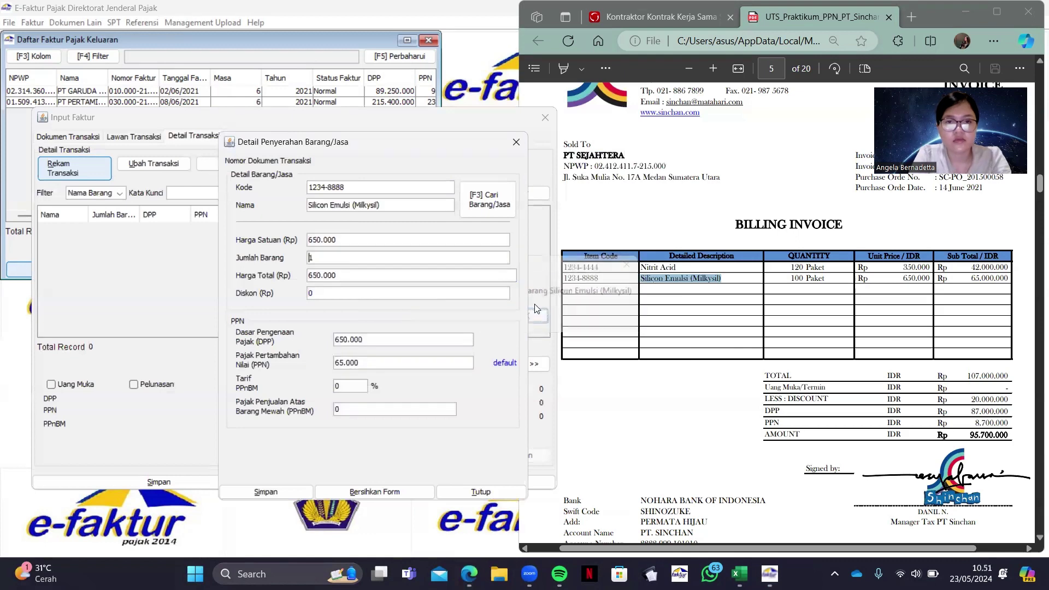
Set the quantity to 100 with an initial PPN of 7150000
{"action": "type", "text": "00"}
{"action": "triple_click", "coordinate": [395, 363]}
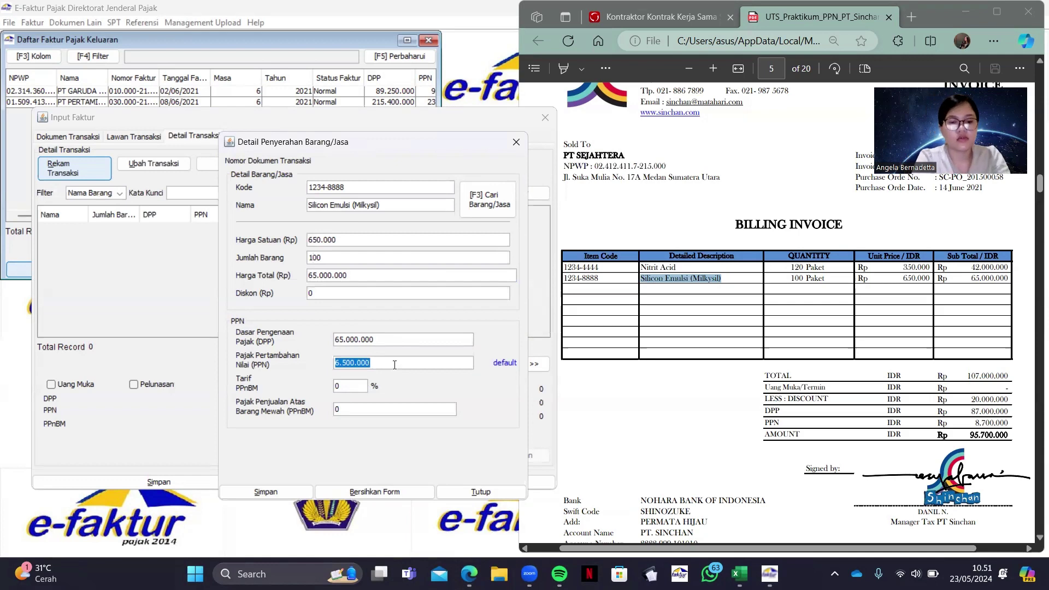
{"action": "type", "text": "7150000"}
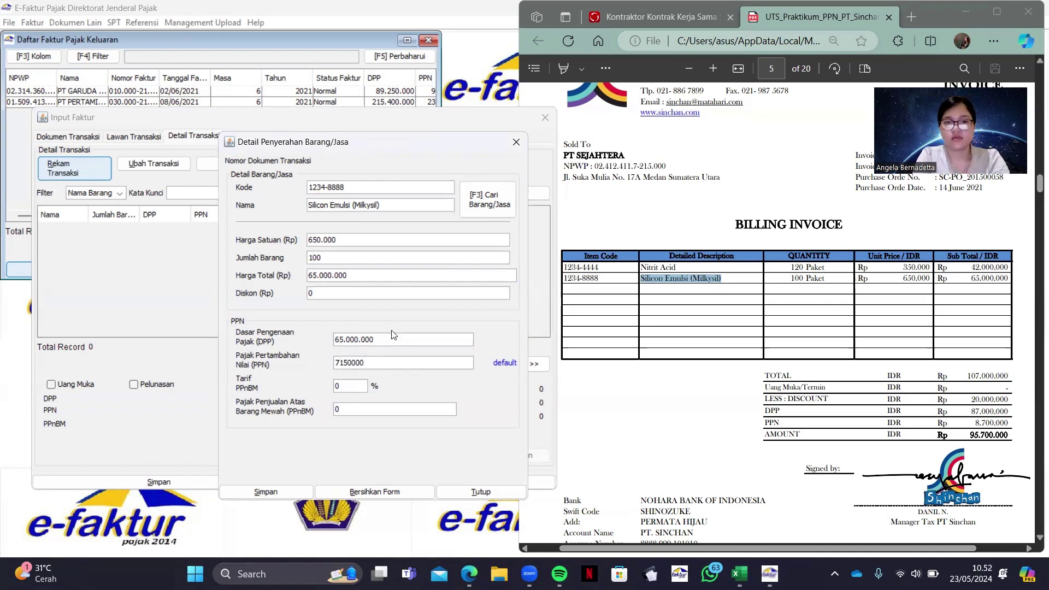
{"action": "left_click", "coordinate": [378, 338]}
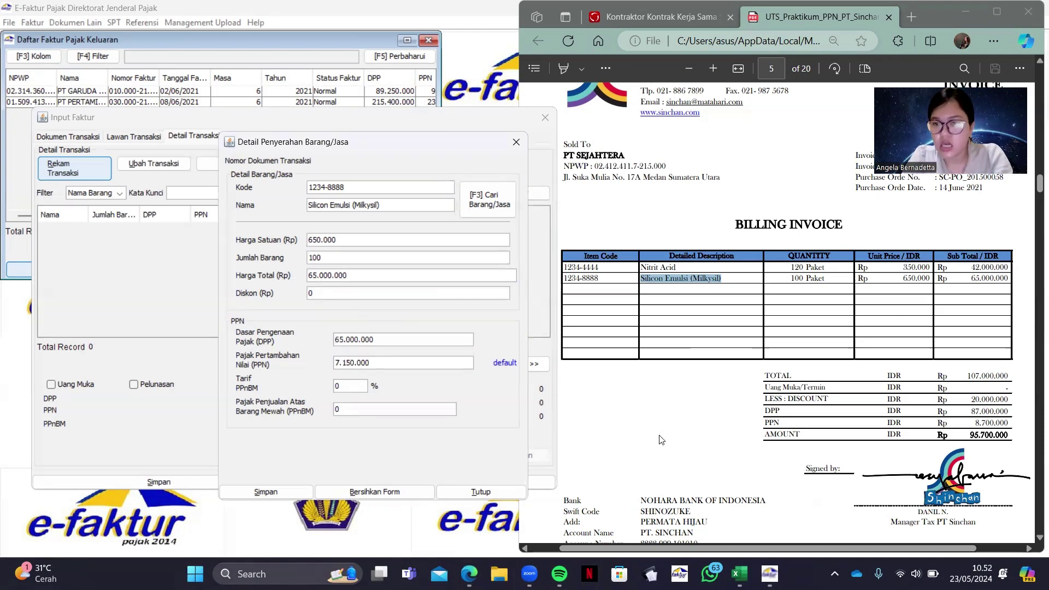
Apply the 20000000 discount and correct the PPN to 4950000
{"action": "left_click_drag", "start_coordinate": [971, 400], "coordinate": [1014, 402]}
{"action": "left_click_drag", "start_coordinate": [920, 278], "coordinate": [911, 279]}
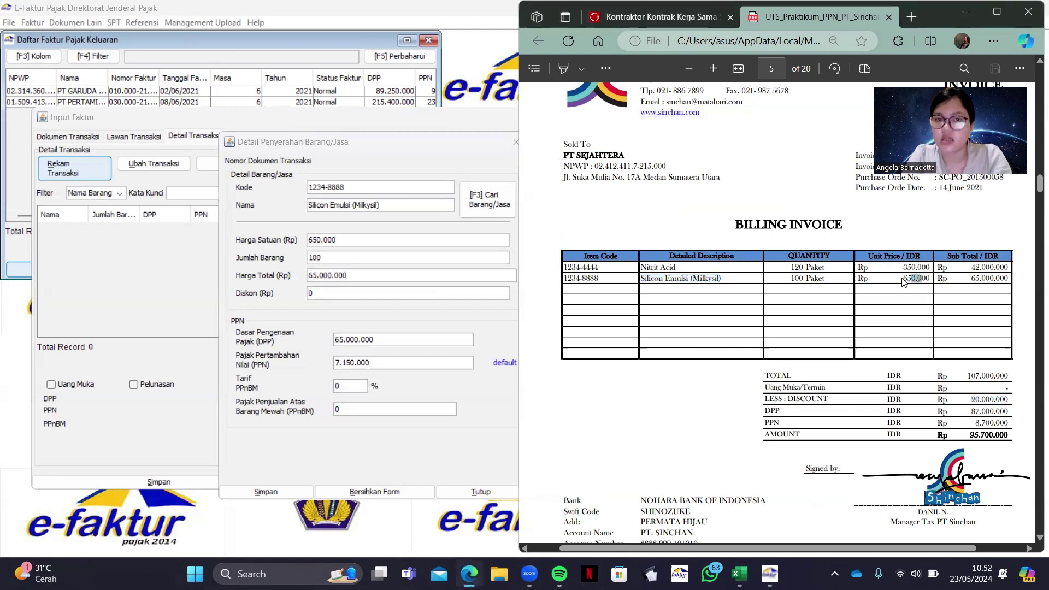
{"action": "left_click", "coordinate": [346, 294]}
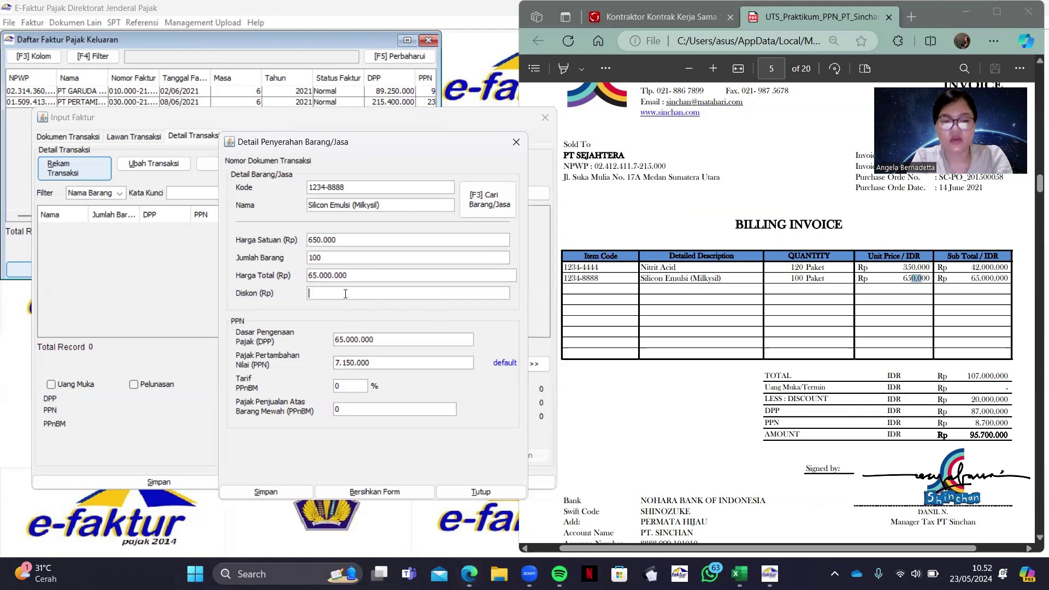
{"action": "type", "text": "200"}
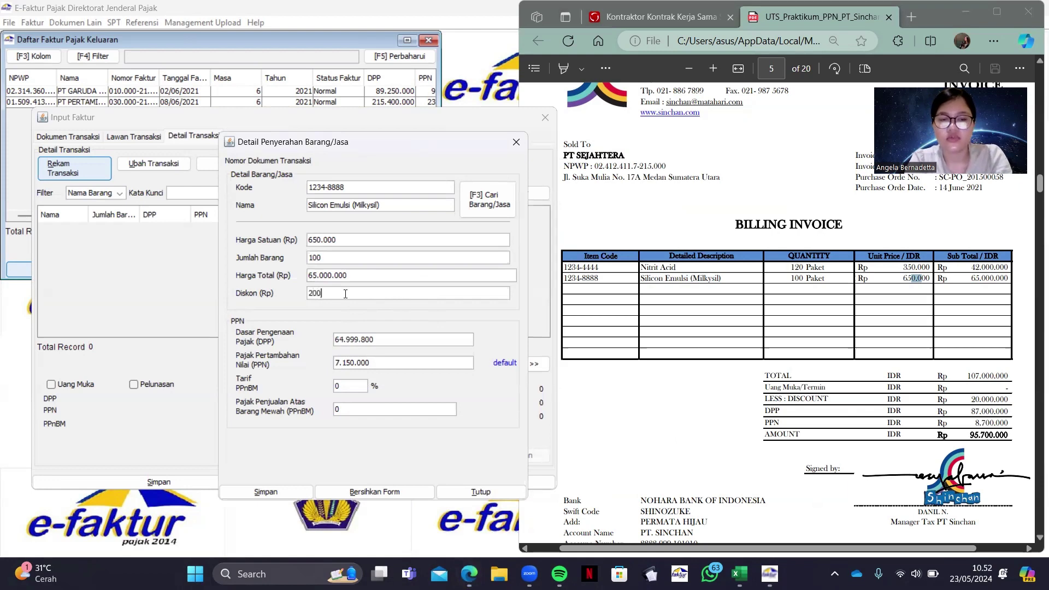
{"action": "type", "text": "00"}
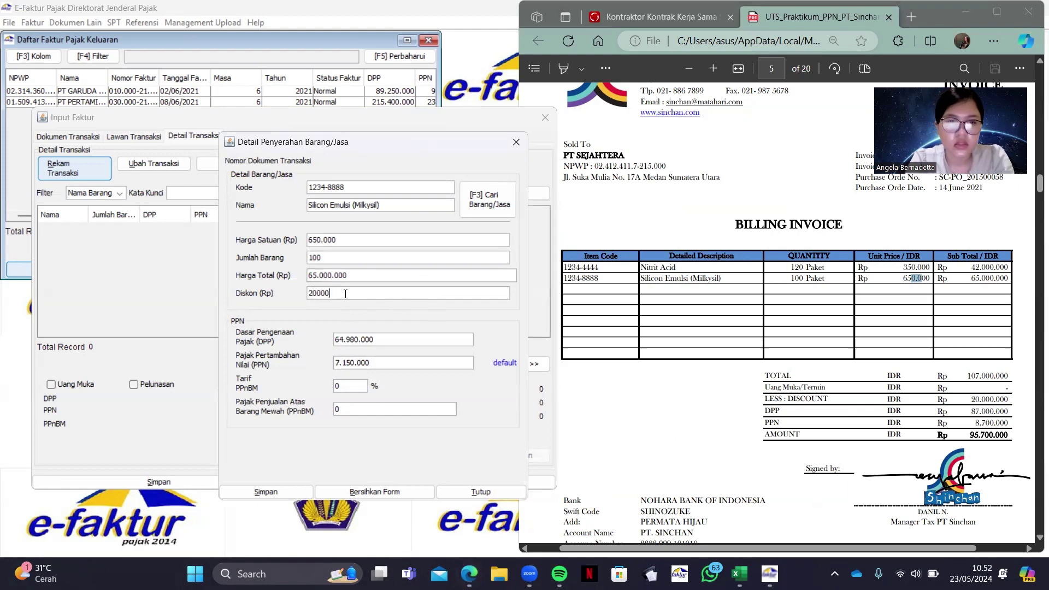
{"action": "type", "text": "000"}
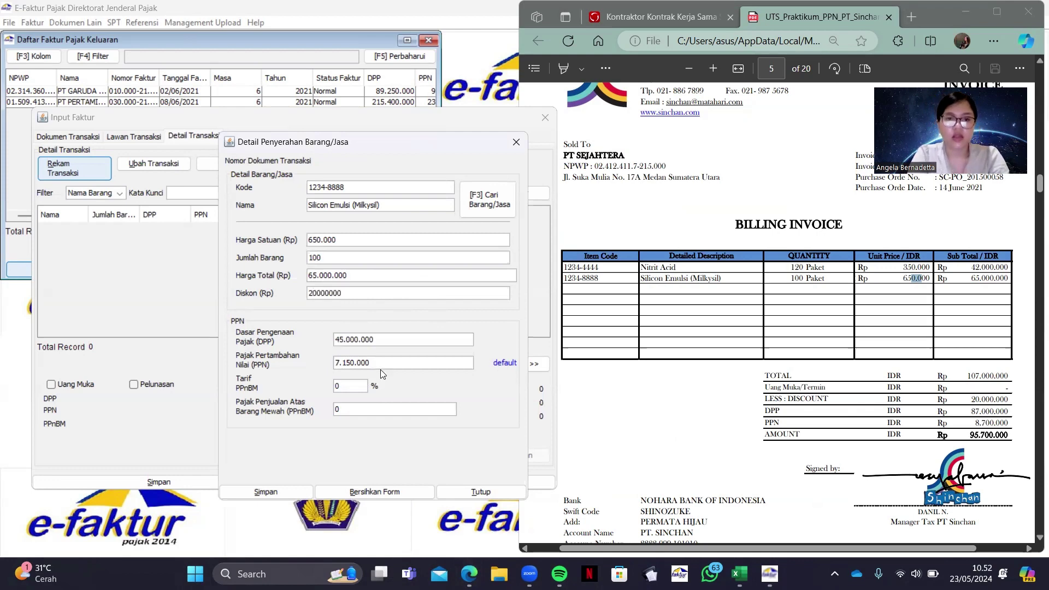
{"action": "key", "text": "Tab"}
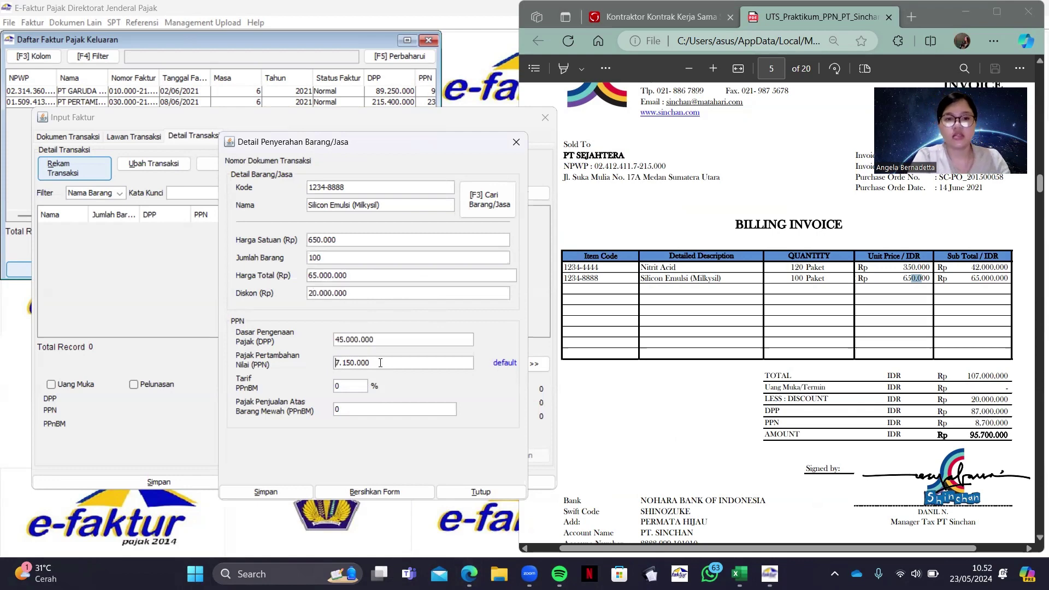
{"action": "key", "text": "Right"}
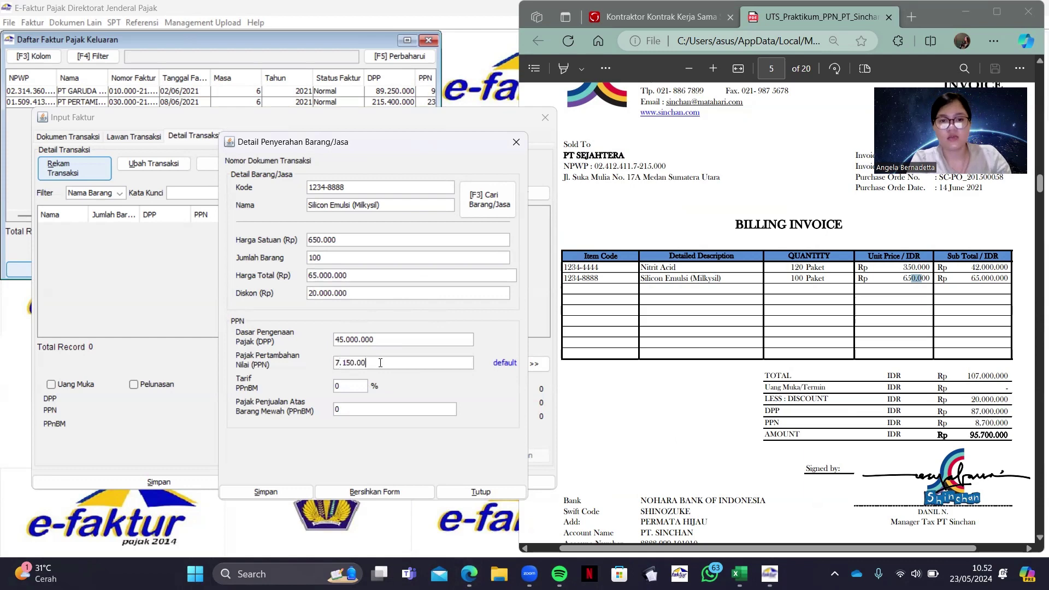
{"action": "key", "text": "BackSpace"}
{"action": "key", "text": "BackSpace"}
{"action": "key", "text": "BackSpace"}
{"action": "key", "text": "BackSpace"}
{"action": "key", "text": "BackSpace"}
{"action": "key", "text": "BackSpace"}
{"action": "key", "text": "BackSpace"}
{"action": "key", "text": "BackSpace"}
{"action": "key", "text": "BackSpace"}
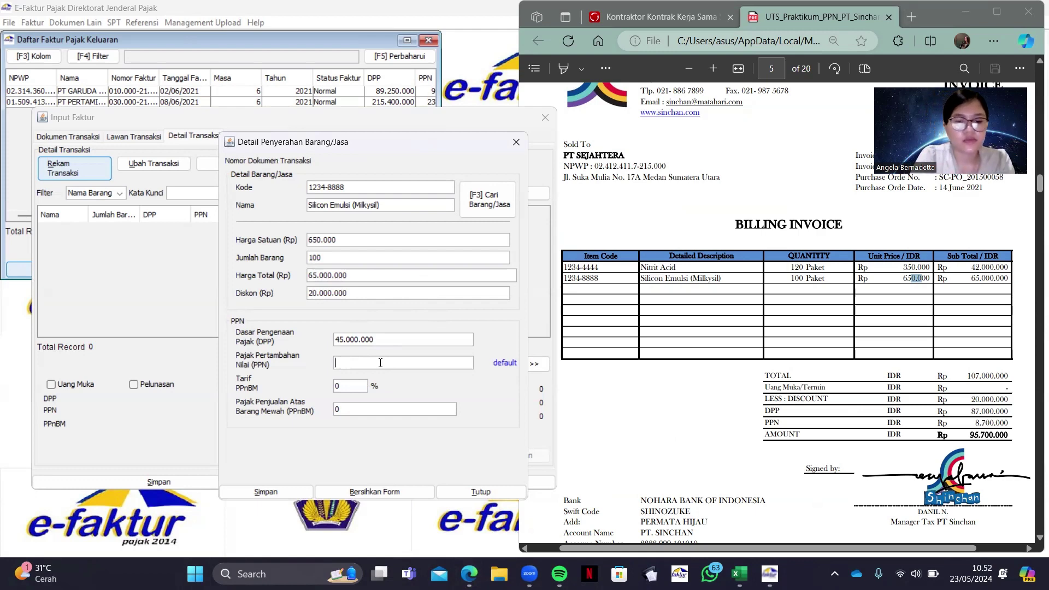
{"action": "type", "text": "50000"}
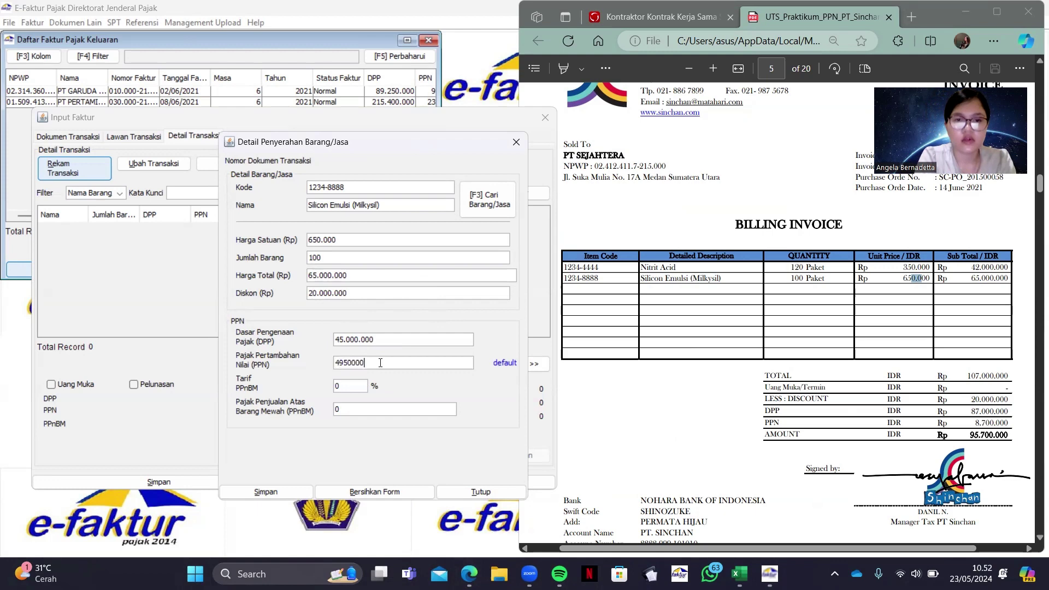
Save the Silicon Emulsi line, confirm it, and begin saving the invoice
{"action": "left_click", "coordinate": [290, 486]}
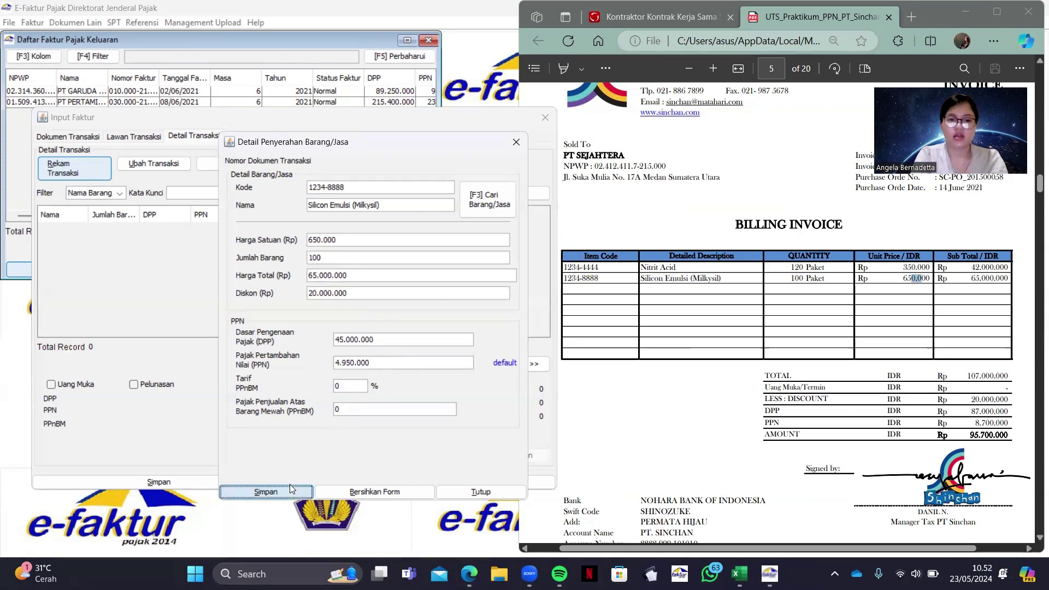
{"action": "left_click", "coordinate": [399, 340]}
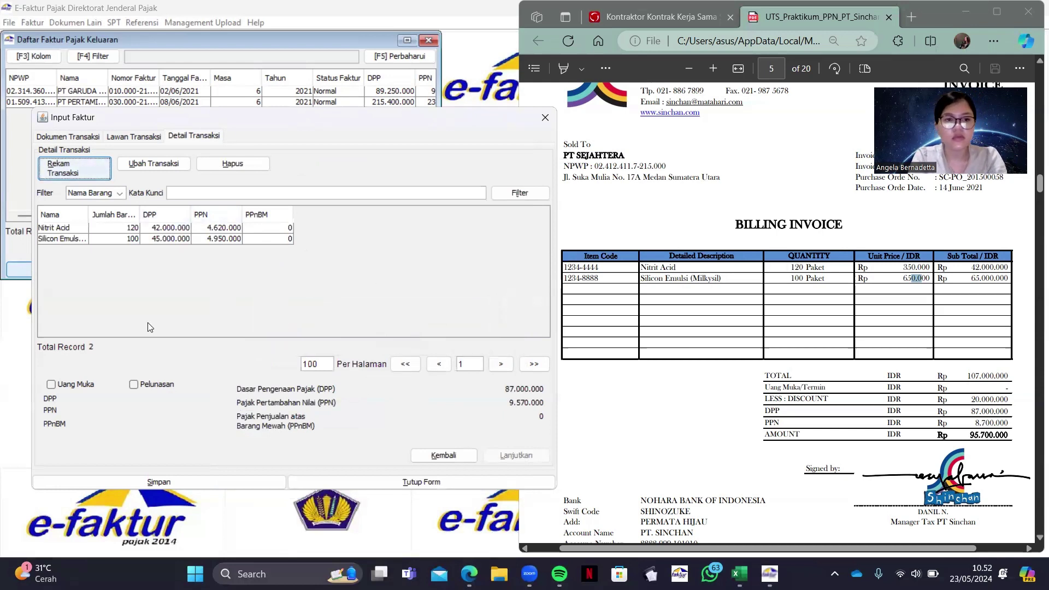
{"action": "left_click", "coordinate": [217, 481]}
Save the PT SEJAHTERA invoice and start a new one dated 22/06/2021
{"action": "left_click", "coordinate": [320, 323]}
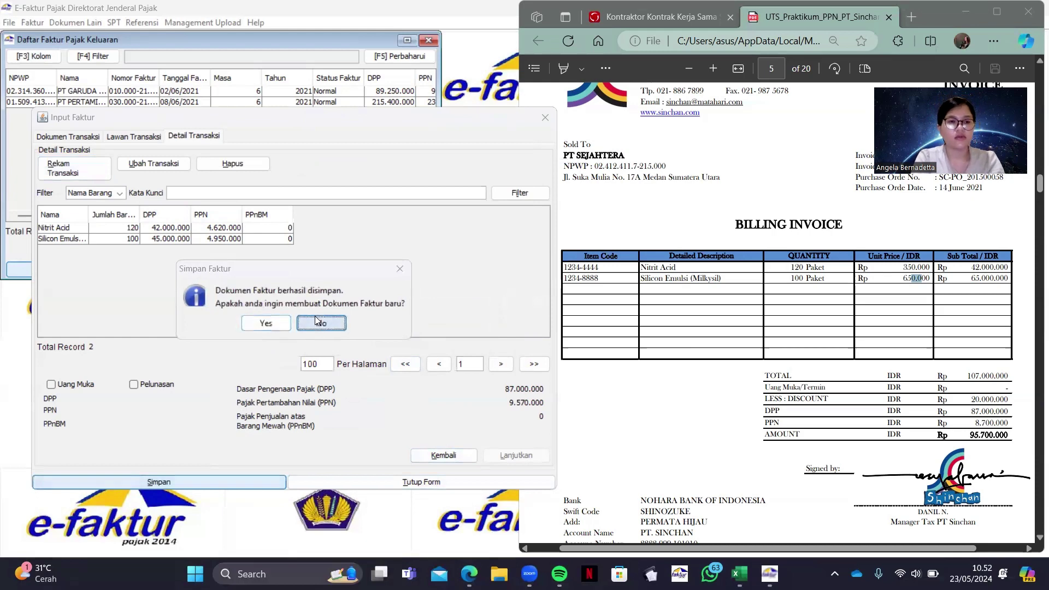
{"action": "left_click", "coordinate": [78, 274]}
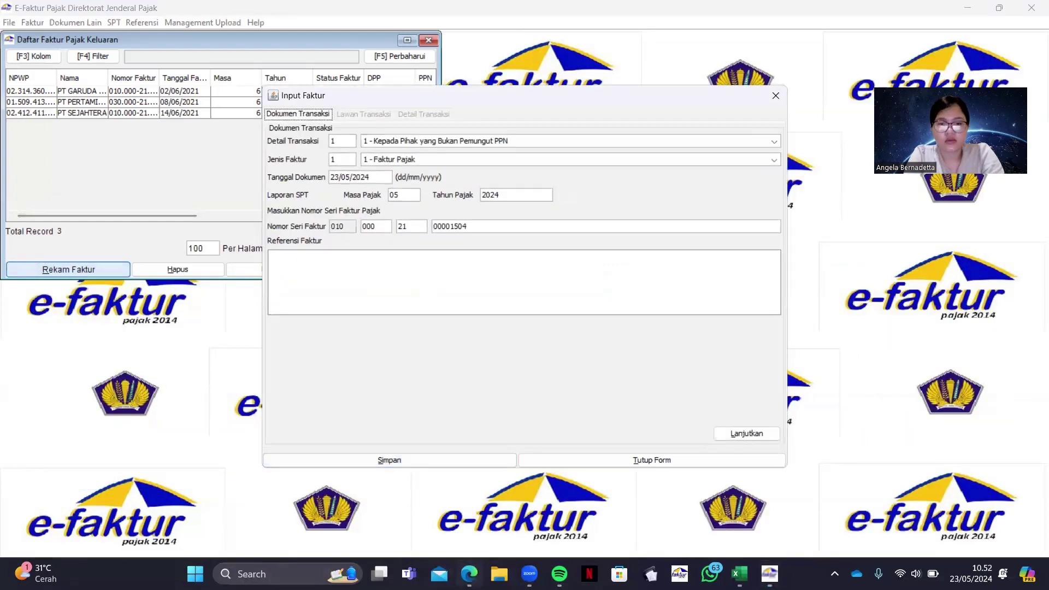
{"action": "left_click", "coordinate": [469, 573]}
{"action": "scroll", "coordinate": [763, 464], "scroll_direction": "down", "scroll_amount": 5}
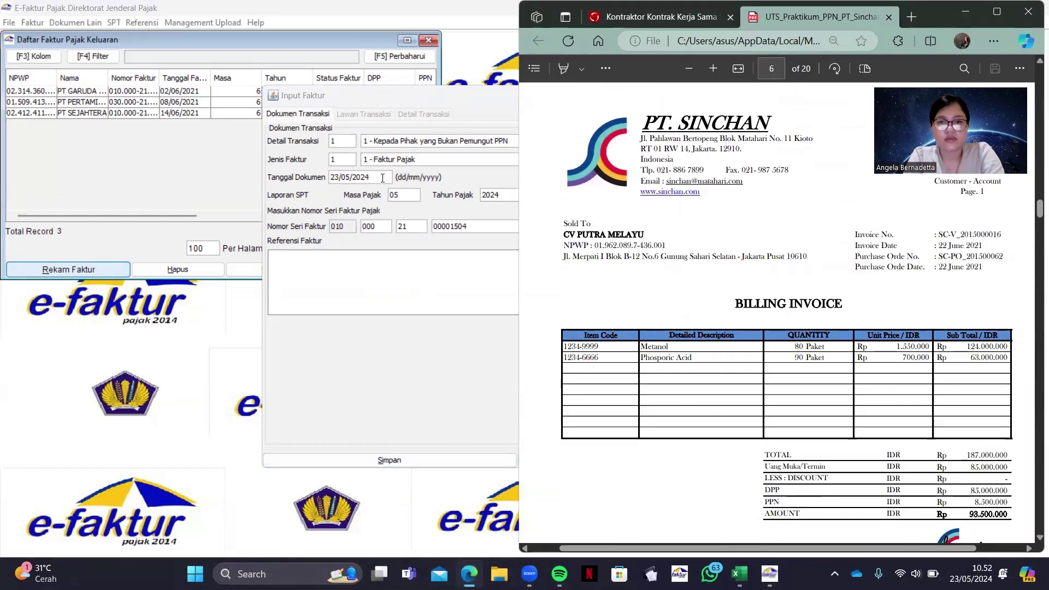
{"action": "double_click", "coordinate": [384, 176]}
{"action": "key", "text": "BackSpace"}
{"action": "key", "text": "BackSpace"}
{"action": "key", "text": "BackSpace"}
{"action": "key", "text": "BackSpace"}
{"action": "key", "text": "BackSpace"}
{"action": "key", "text": "BackSpace"}
{"action": "key", "text": "BackSpace"}
{"action": "type", "text": "22/06/2021"}
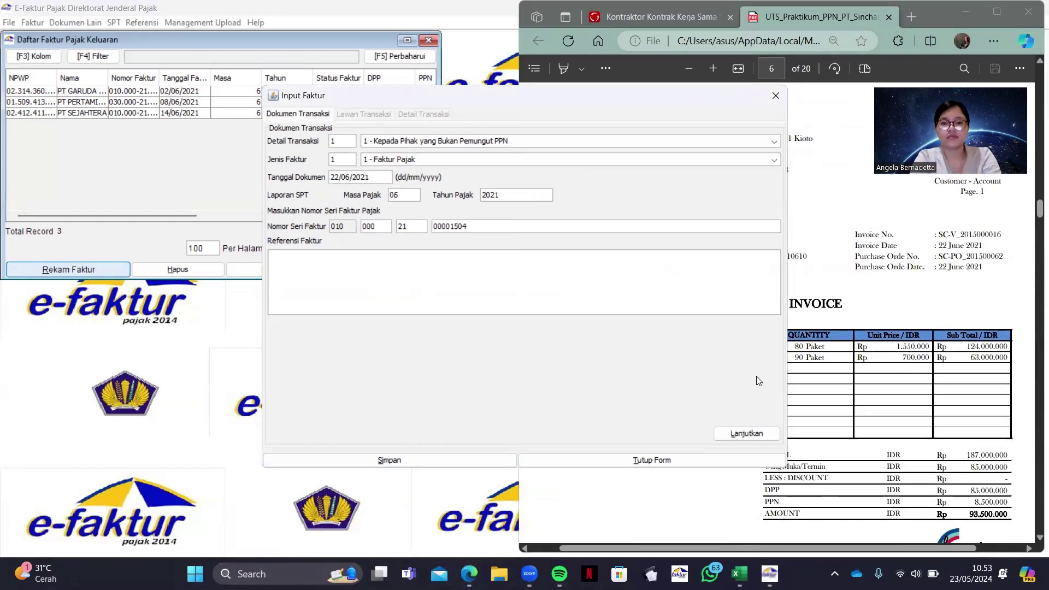
{"action": "left_click", "coordinate": [746, 433]}
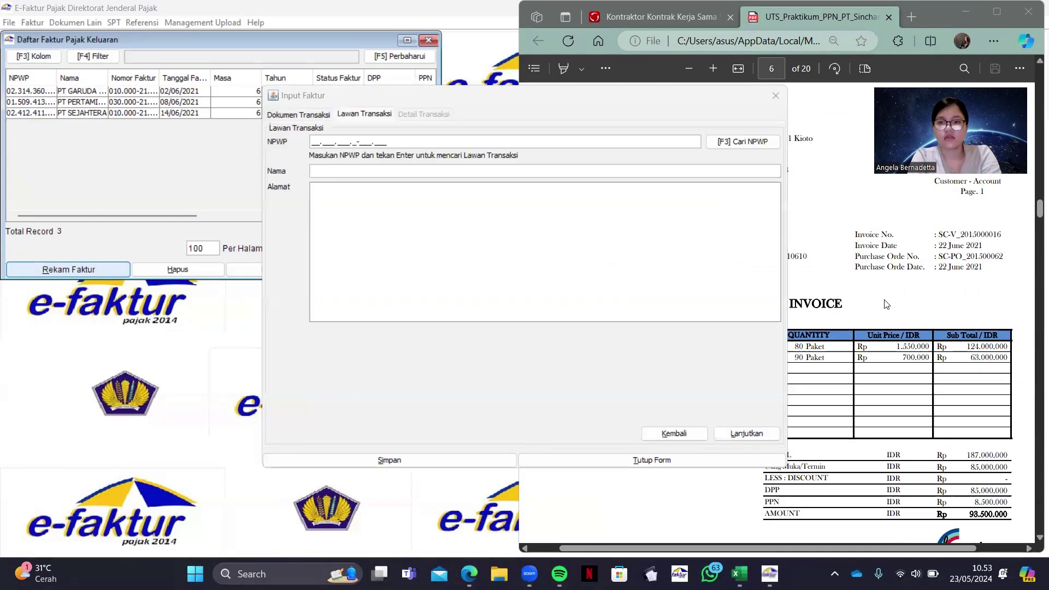
Enter CV PUTRA MELAYU's NPWP, correcting a typo, and look it up
{"action": "left_click_drag", "start_coordinate": [407, 100], "coordinate": [177, 128]}
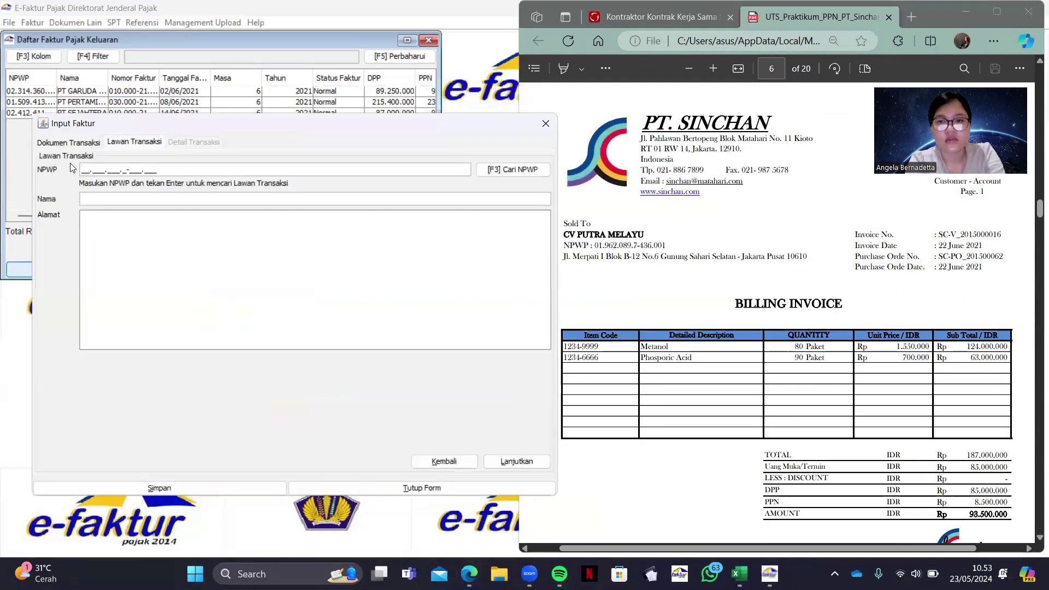
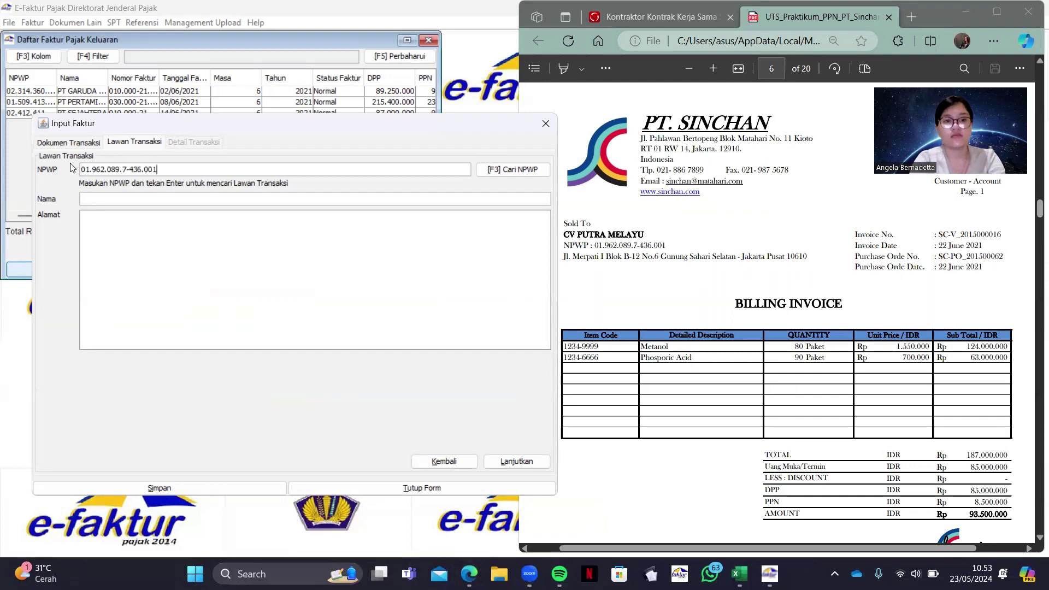
{"action": "key", "text": "Return"}
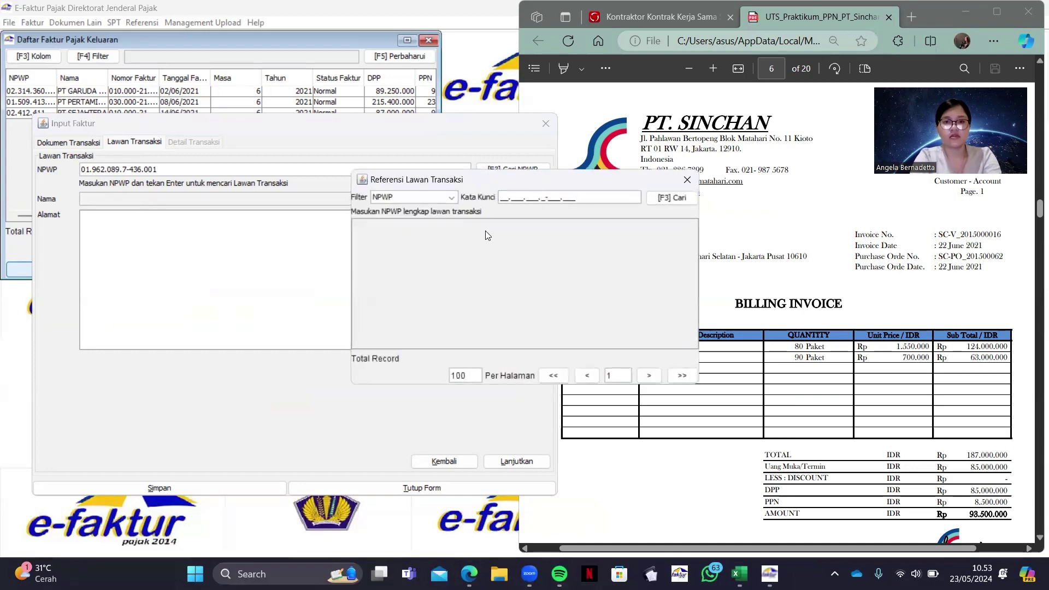
Paste the name CV PUTRA MELAYU and its street address from the PDF into the partner form
{"action": "left_click", "coordinate": [524, 301]}
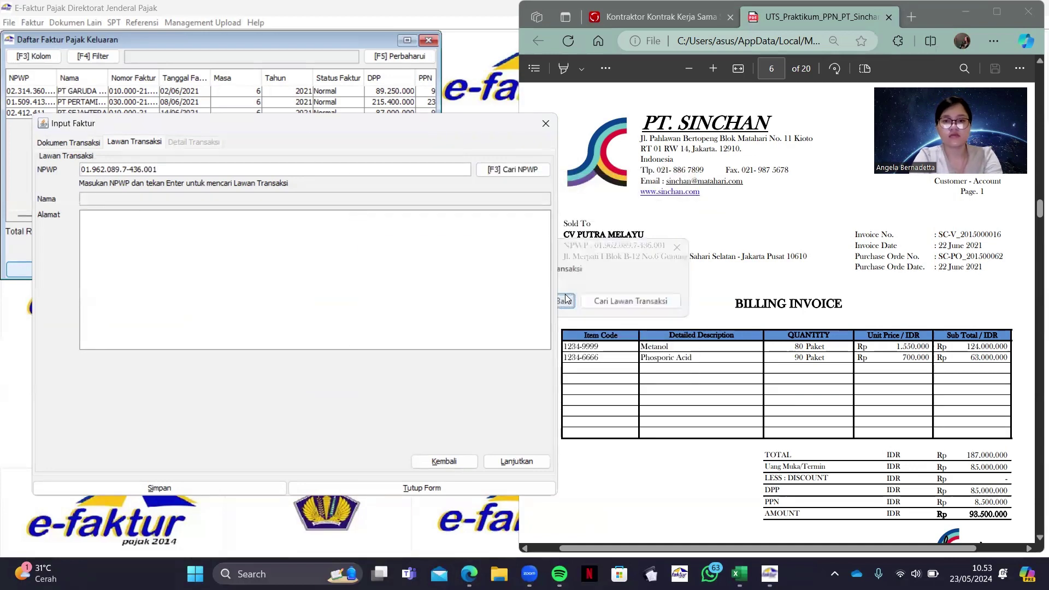
{"action": "left_click", "coordinate": [583, 232]}
{"action": "left_click_drag", "start_coordinate": [563, 234], "coordinate": [645, 235]}
{"action": "key", "text": "ctrl+c"}
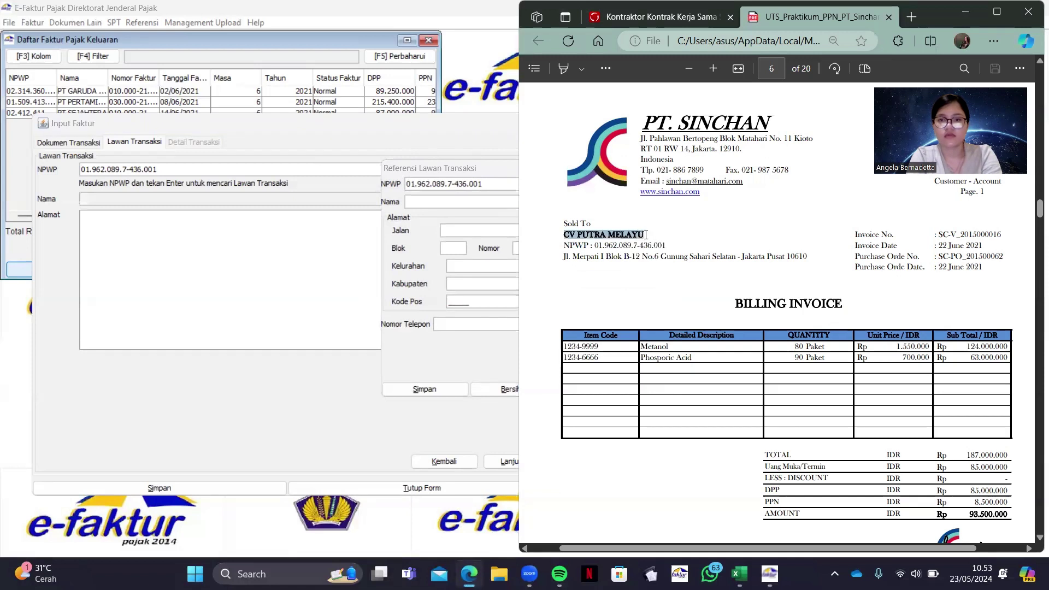
{"action": "left_click", "coordinate": [446, 201]}
{"action": "key", "text": "ctrl+v"}
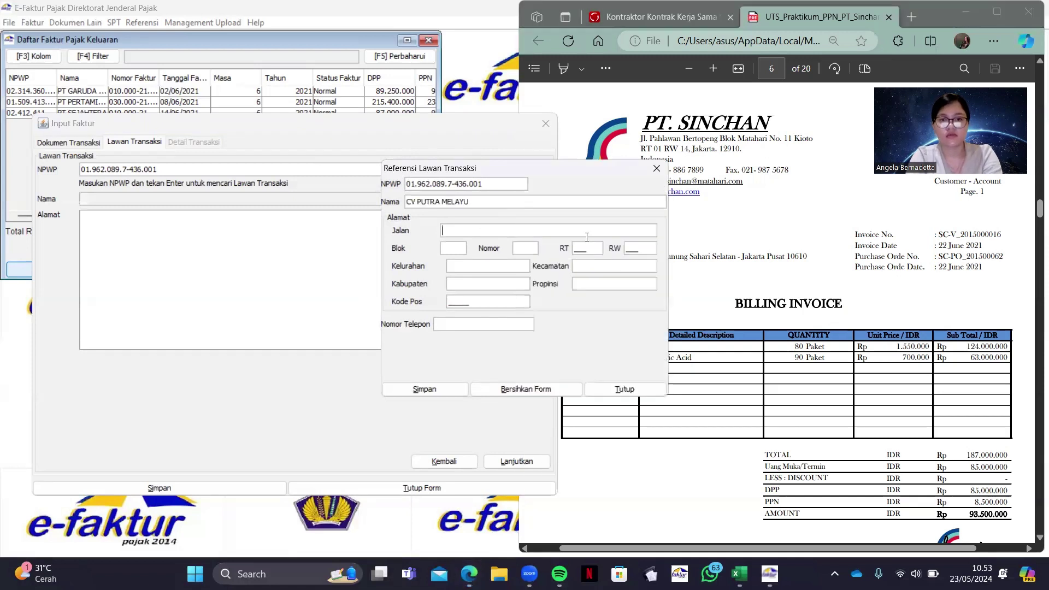
{"action": "left_click_drag", "start_coordinate": [563, 256], "coordinate": [808, 257]}
{"action": "key", "text": "ctrl+c"}
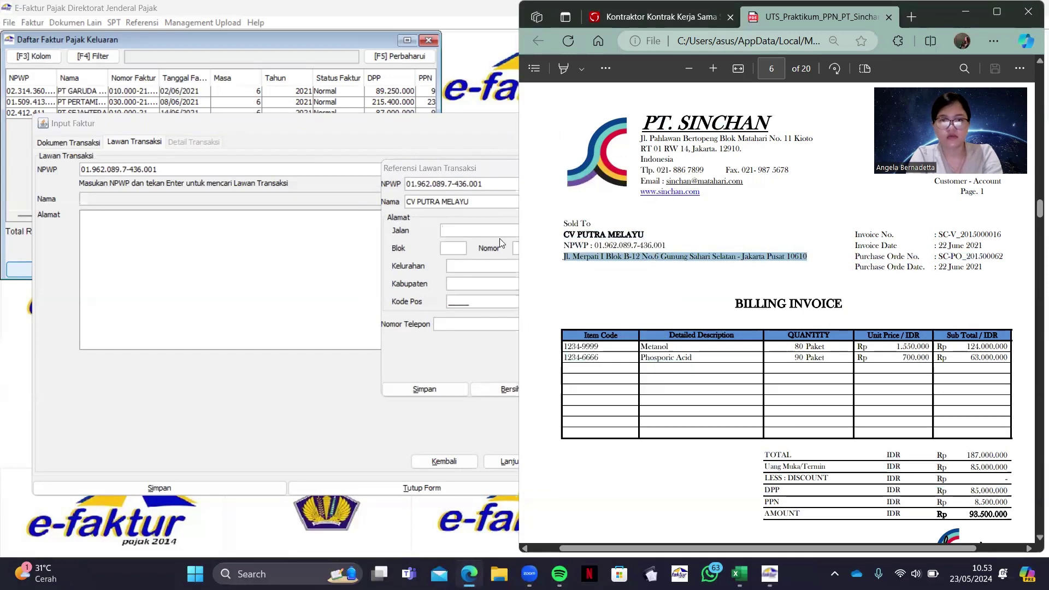
{"action": "left_click", "coordinate": [500, 242]}
{"action": "left_click", "coordinate": [491, 230]}
{"action": "key", "text": "ctrl+v"}
Fill in block d, number 3, RT 333, RW 333 and a contact number
{"action": "left_click", "coordinate": [462, 249]}
{"action": "type", "text": "d"}
{"action": "left_click", "coordinate": [521, 248]}
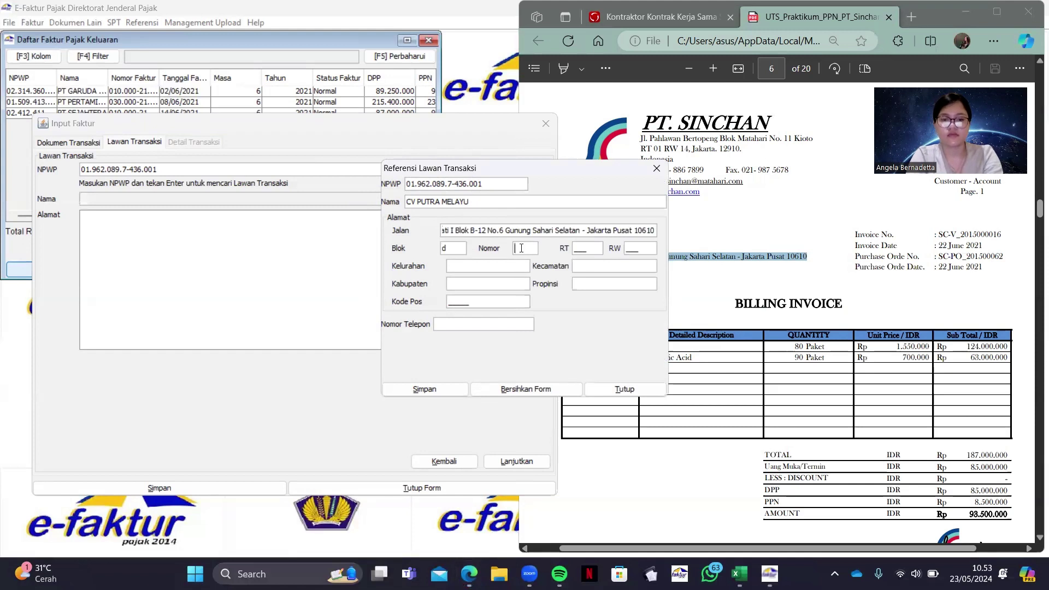
{"action": "type", "text": "3"}
{"action": "key", "text": "Tab"}
{"action": "type", "text": "333"}
{"action": "key", "text": "Tab"}
{"action": "type", "text": "333"}
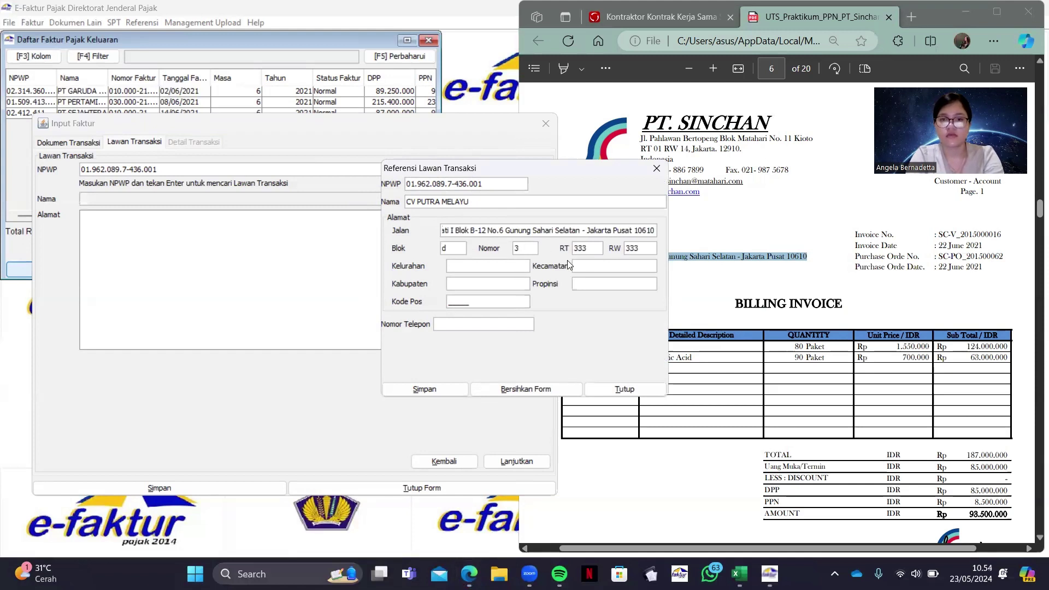
{"action": "left_click", "coordinate": [594, 263]}
{"action": "type", "text": "09999"}
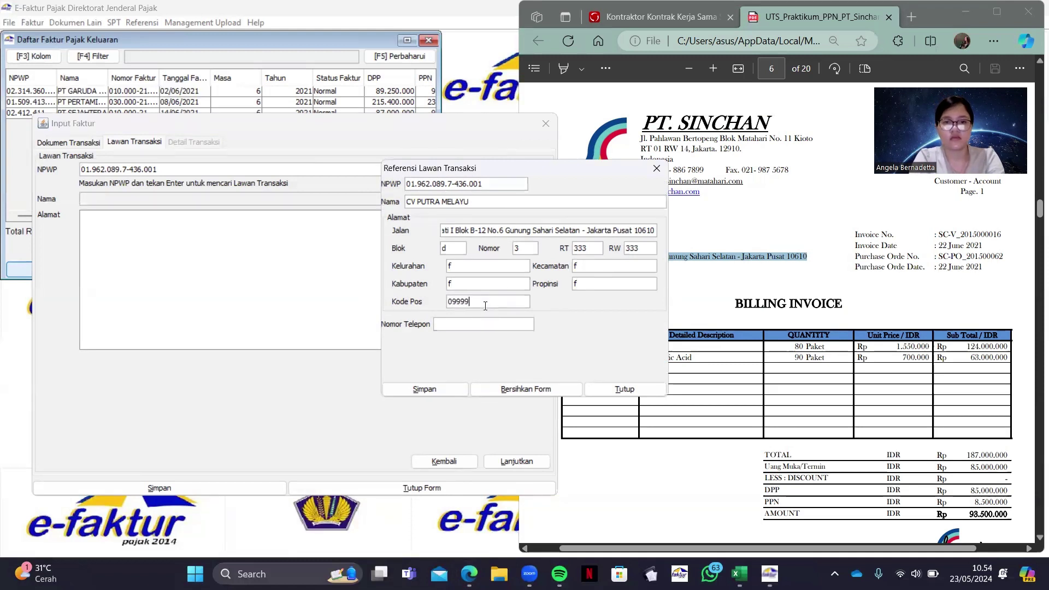
{"action": "type", "text": "0999"}
Save CV PUTRA MELAYU as the counterparty and open a new delivered-item entry
{"action": "left_click", "coordinate": [425, 389]}
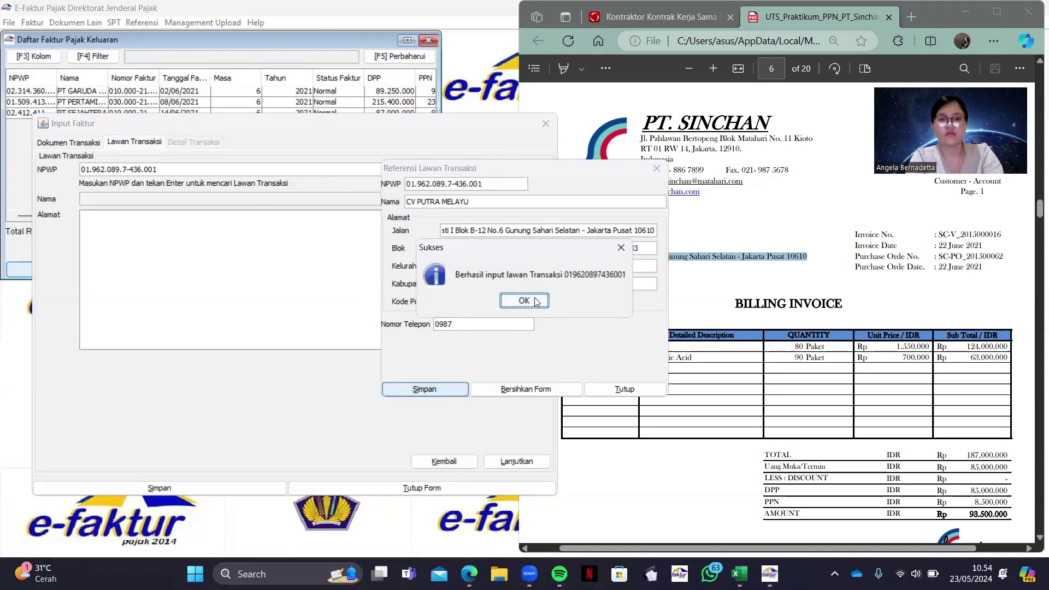
{"action": "left_click", "coordinate": [535, 301]}
{"action": "left_click", "coordinate": [517, 461]}
{"action": "left_click", "coordinate": [75, 173]}
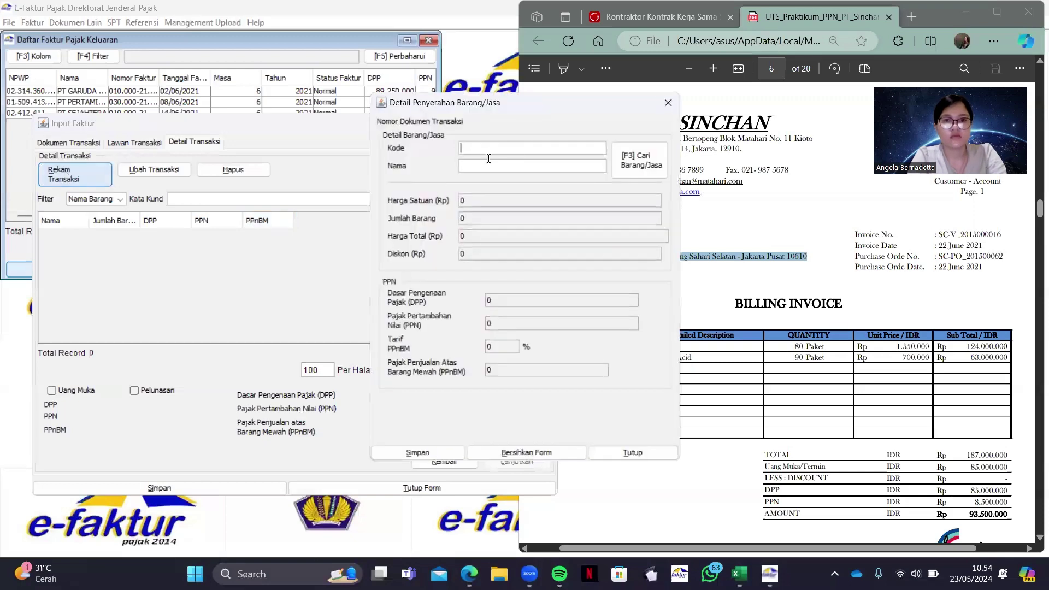
Copy item code 1234-9999 from the PDF invoice into the item code field and start registering it as a new item
{"action": "left_click_drag", "start_coordinate": [478, 106], "coordinate": [296, 128]}
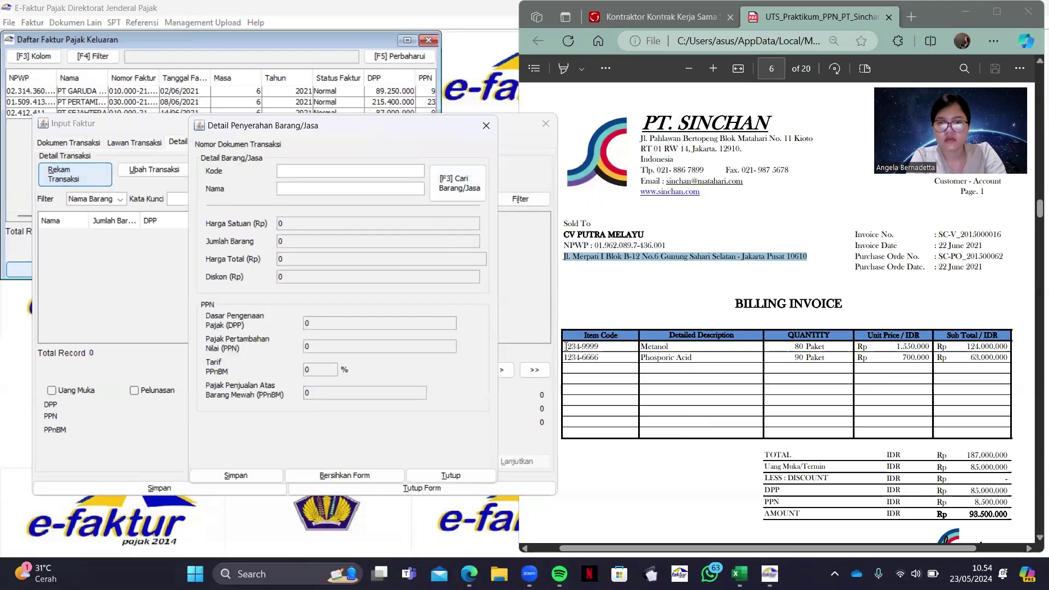
{"action": "left_click_drag", "start_coordinate": [564, 346], "coordinate": [601, 348]}
{"action": "key", "text": "ctrl+c"}
{"action": "left_click", "coordinate": [381, 171]}
{"action": "key", "text": "ctrl+v"}
{"action": "key", "text": "Return"}
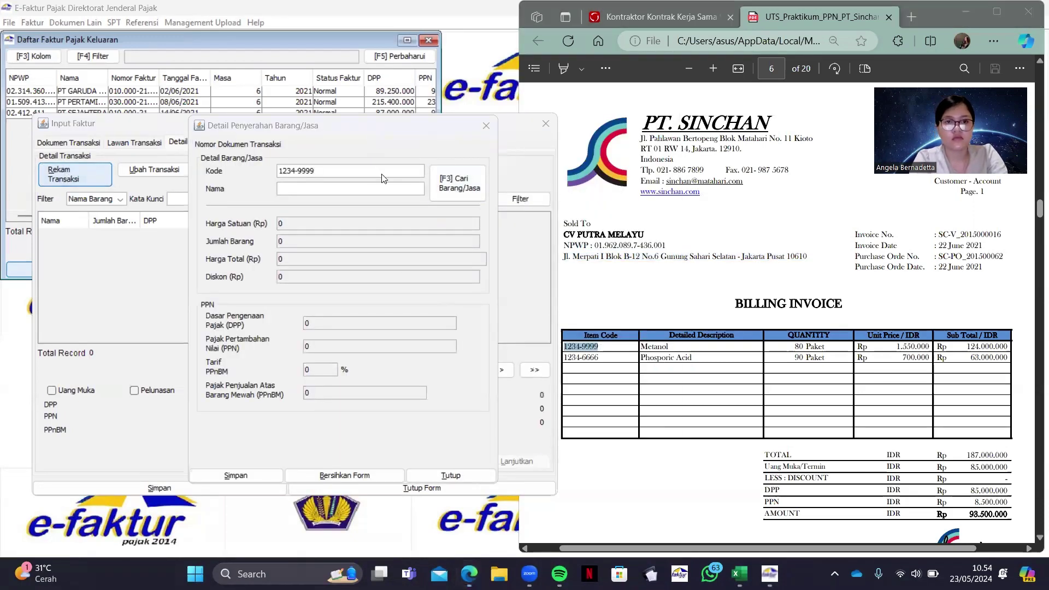
{"action": "left_click", "coordinate": [523, 299]}
Save new item Metanol with a selling price of 1550000
{"action": "left_click", "coordinate": [641, 346]}
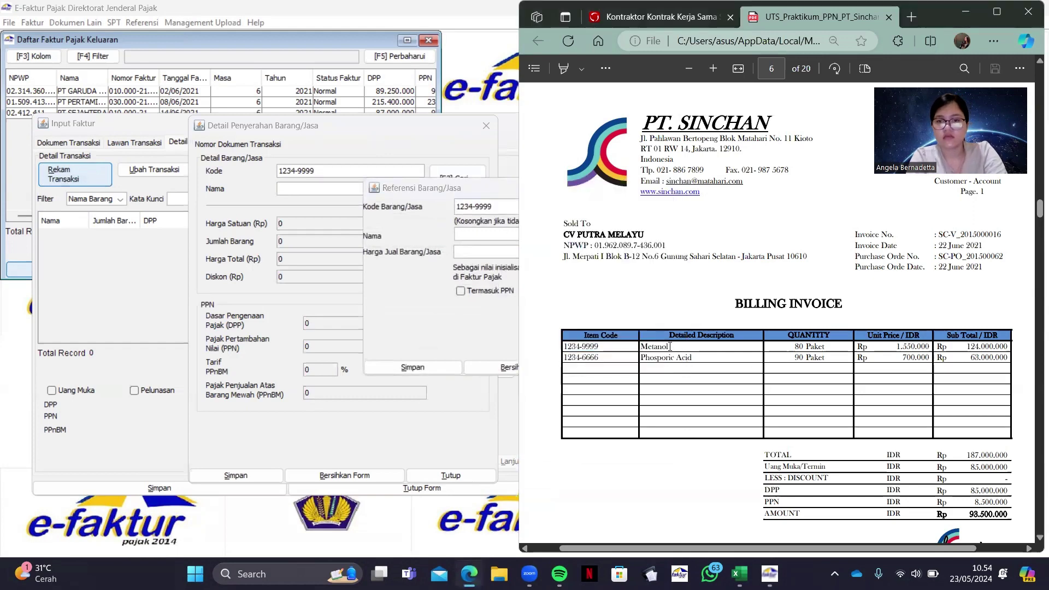
{"action": "left_click_drag", "start_coordinate": [641, 346], "coordinate": [670, 347]}
{"action": "key", "text": "ctrl+c"}
{"action": "left_click", "coordinate": [506, 234]}
{"action": "key", "text": "ctrl+v"}
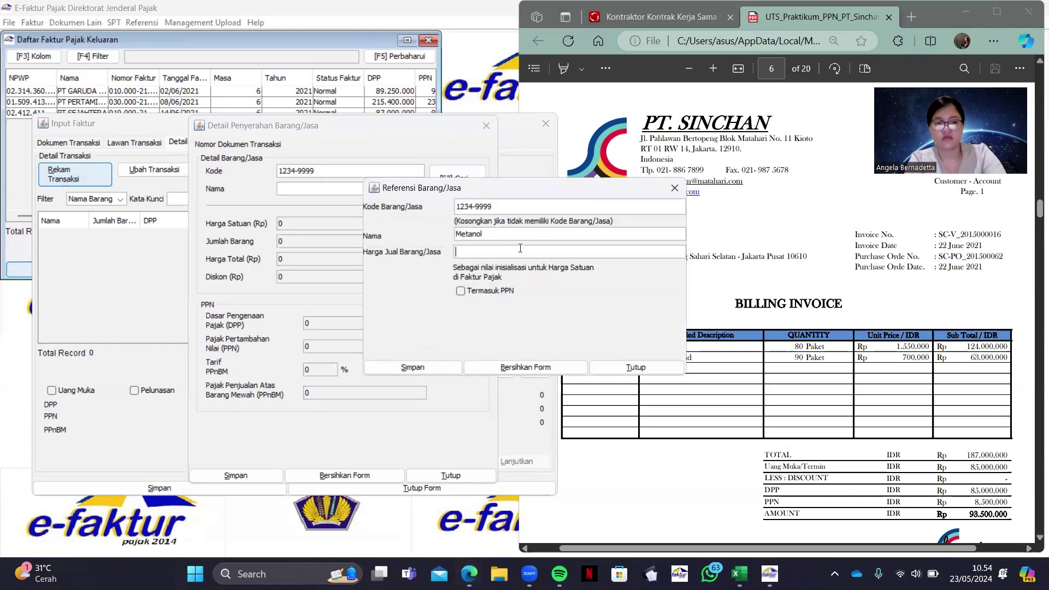
{"action": "type", "text": "1550000"}
{"action": "left_click", "coordinate": [413, 367]}
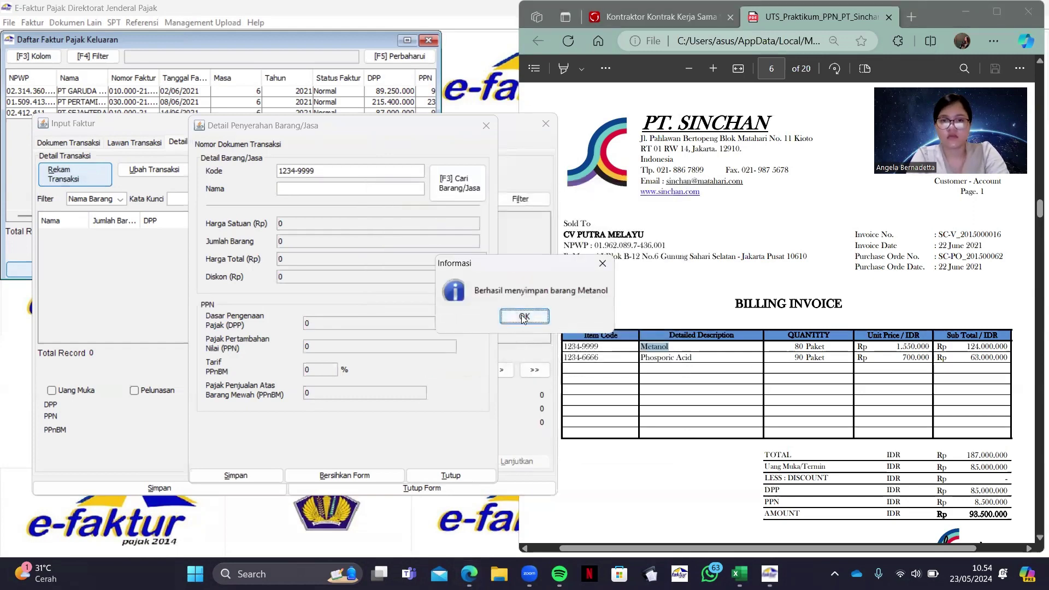
{"action": "left_click", "coordinate": [523, 317]}
Set the Metanol line to 80 units with PPN 13.640.000 and save it to the invoice
{"action": "left_click", "coordinate": [358, 240]}
{"action": "type", "text": "80"}
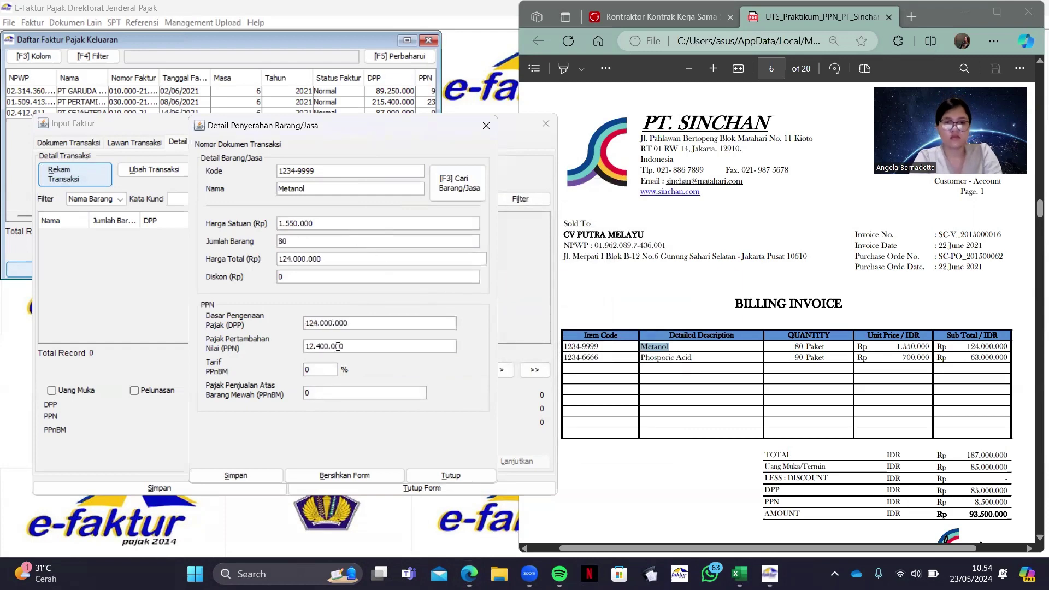
{"action": "left_click", "coordinate": [360, 346]}
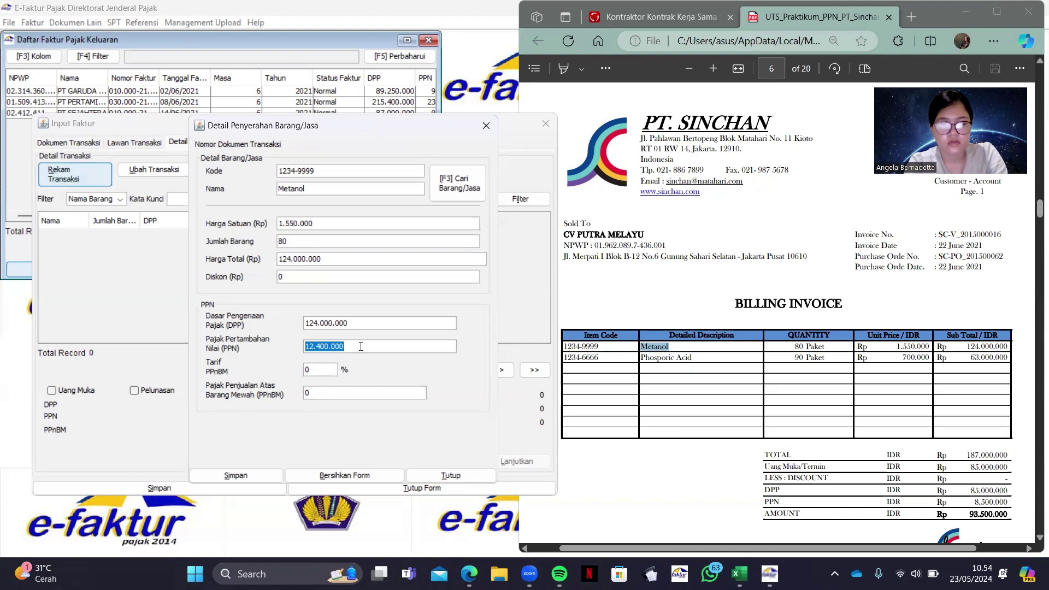
{"action": "type", "text": "1364"}
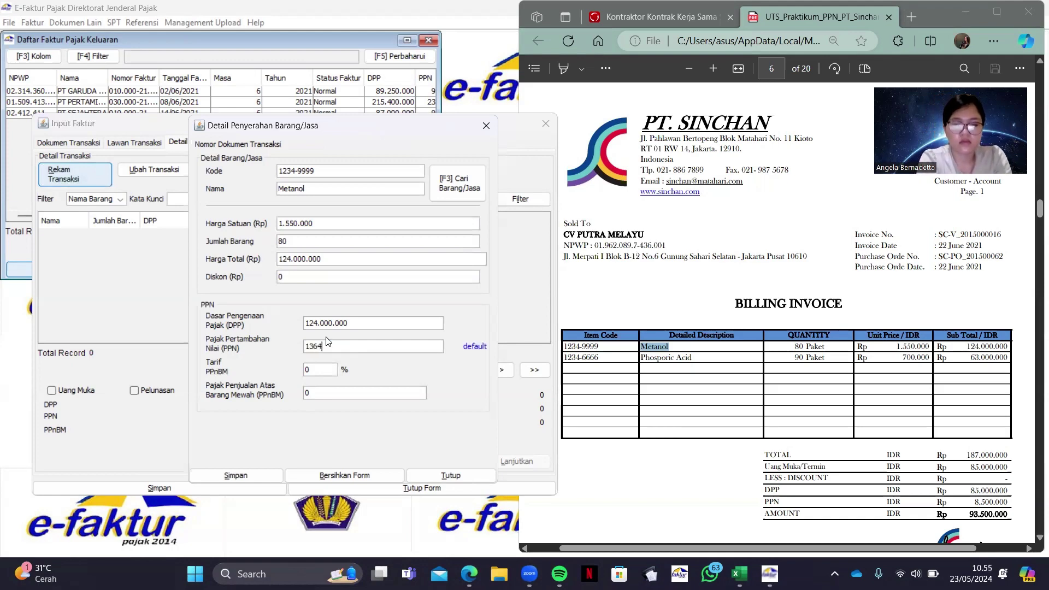
{"action": "left_click", "coordinate": [231, 480]}
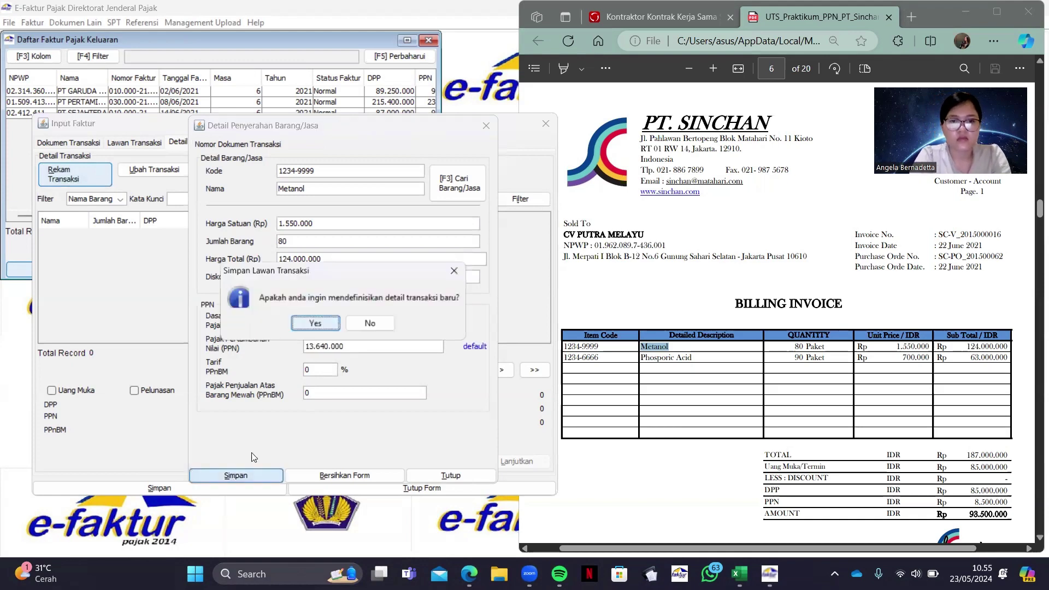
{"action": "left_click", "coordinate": [331, 322]}
{"action": "left_click_drag", "start_coordinate": [565, 356], "coordinate": [607, 360]}
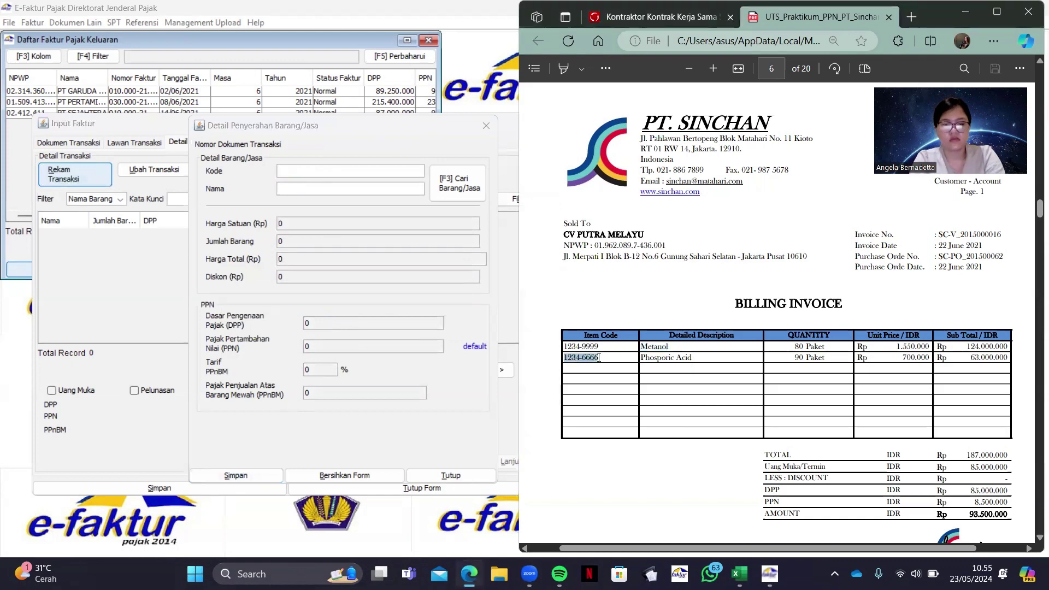
Paste item code 1234-6666 into e-Faktur and open the new item form for it
{"action": "key", "text": "ctrl+c"}
{"action": "key", "text": "alt+Tab"}
{"action": "key", "text": "ctrl+v"}
{"action": "key", "text": "Tab"}
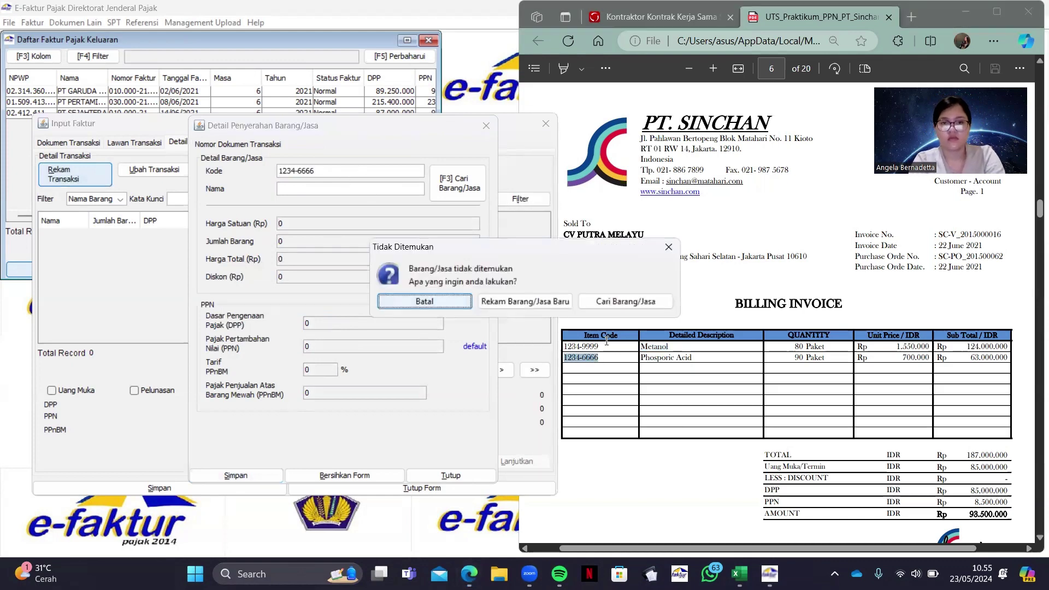
{"action": "key", "text": "Tab"}
{"action": "key", "text": "Return"}
Save new item Phosporic Acid with a selling price of 700000
{"action": "left_click", "coordinate": [719, 387]}
{"action": "left_click_drag", "start_coordinate": [641, 358], "coordinate": [694, 360]}
{"action": "key", "text": "ctrl+c"}
{"action": "left_click", "coordinate": [507, 232]}
{"action": "key", "text": "ctrl+v"}
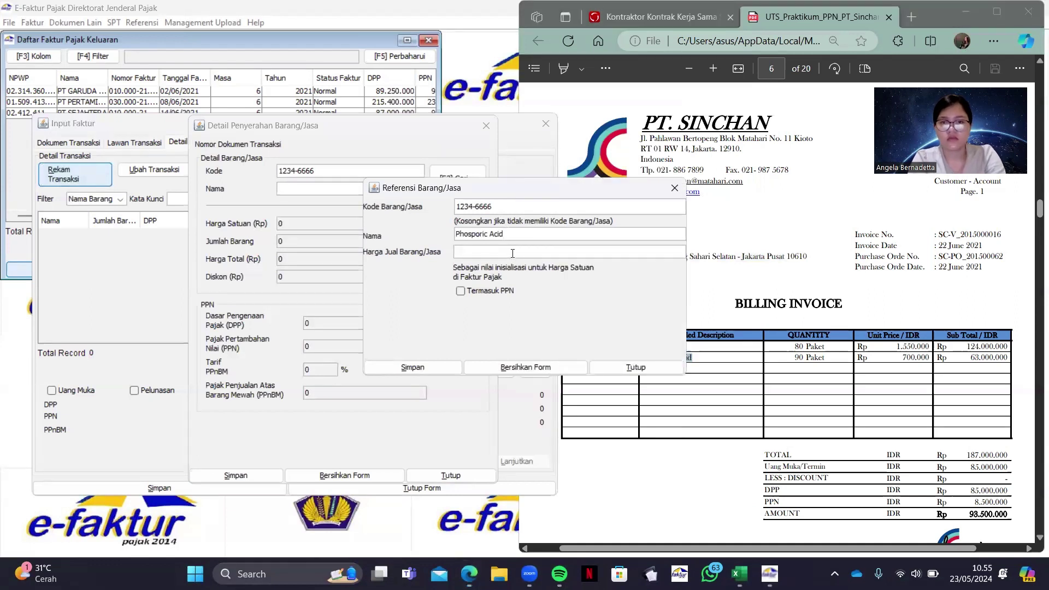
{"action": "type", "text": "700000"}
{"action": "left_click", "coordinate": [390, 371]}
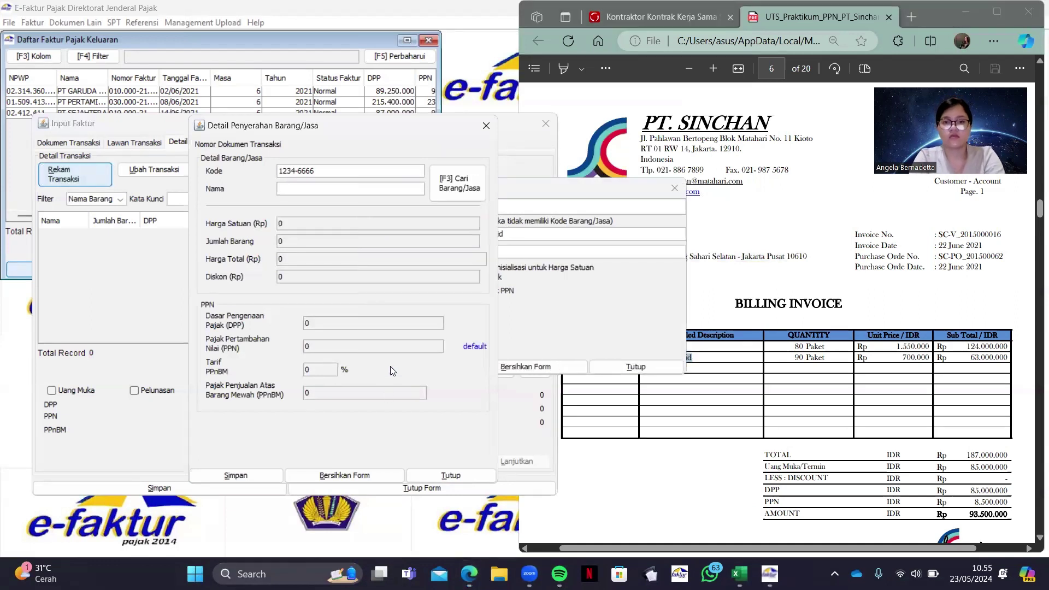
Set the Phosporic Acid line to 90 units with PPN 6.930.000 and save it
{"action": "key", "text": "Return"}
{"action": "double_click", "coordinate": [386, 241]}
{"action": "type", "text": "9"}
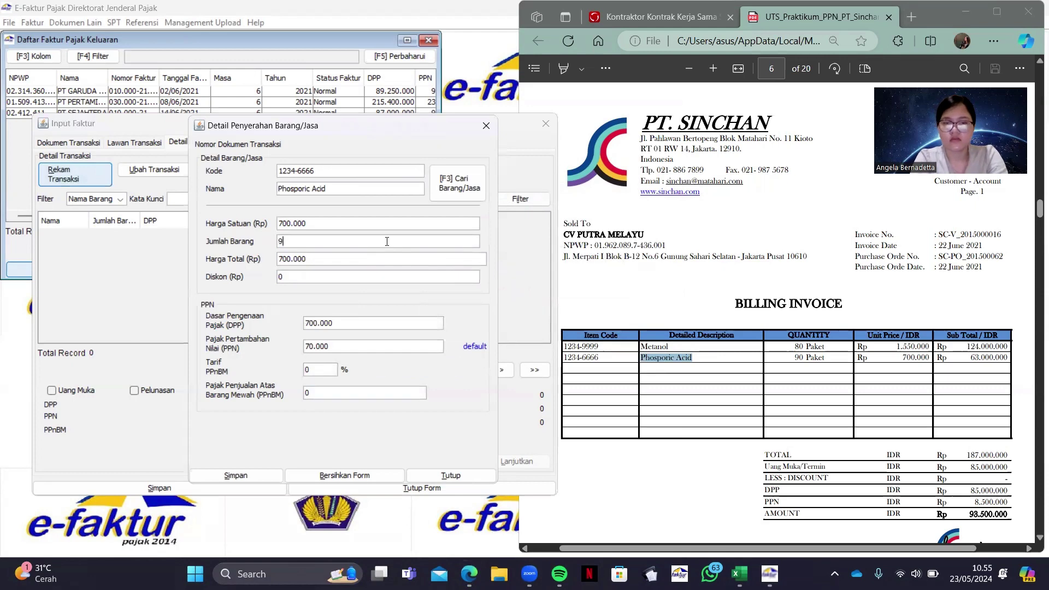
{"action": "type", "text": "0"}
{"action": "double_click", "coordinate": [360, 349]}
{"action": "key", "text": "BackSpace"}
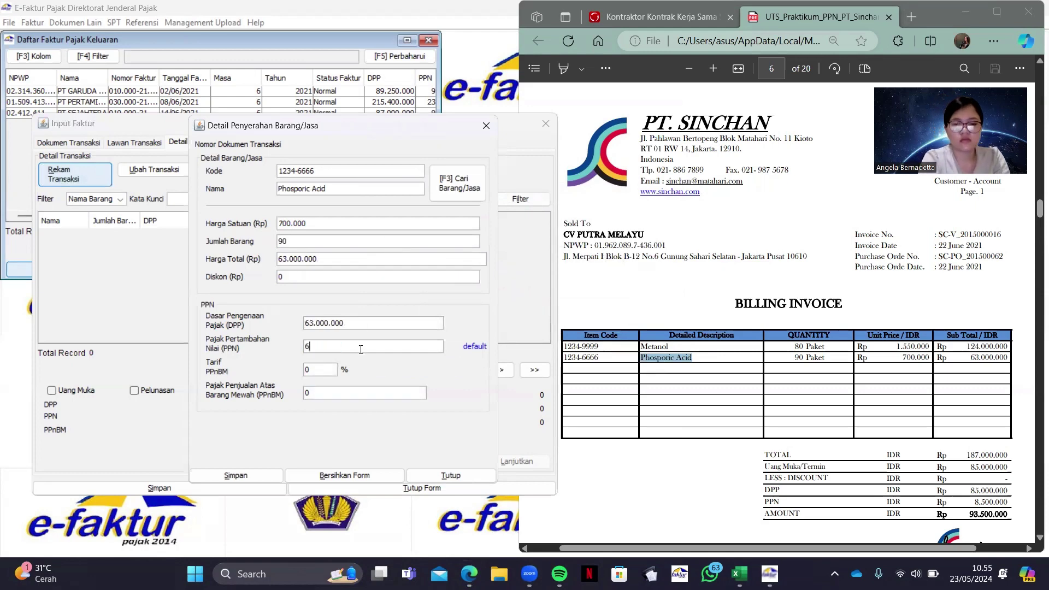
{"action": "type", "text": "6.930.000"}
{"action": "left_click", "coordinate": [257, 478]}
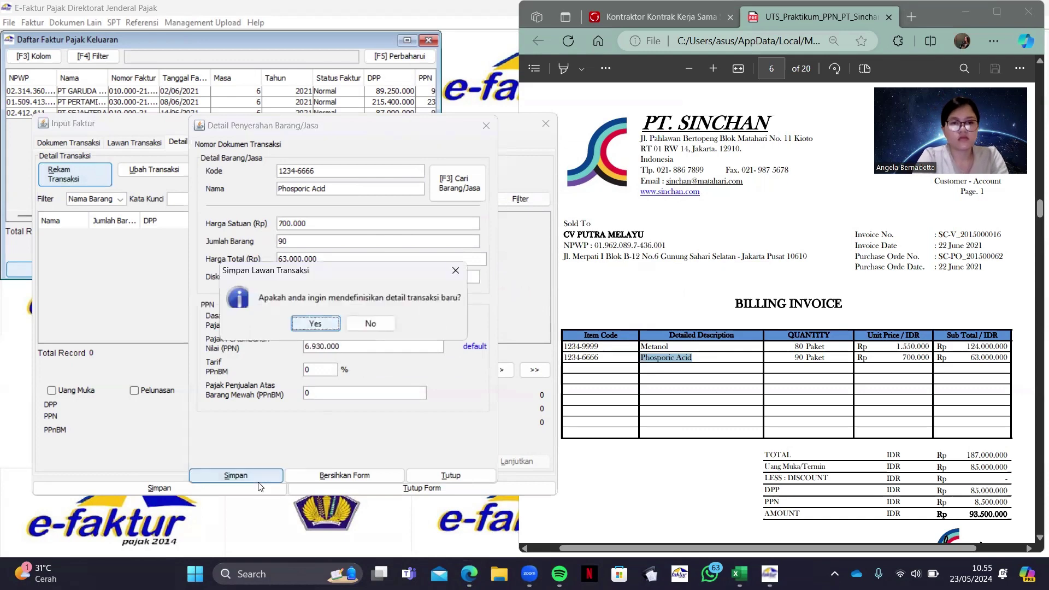
{"action": "left_click", "coordinate": [360, 324]}
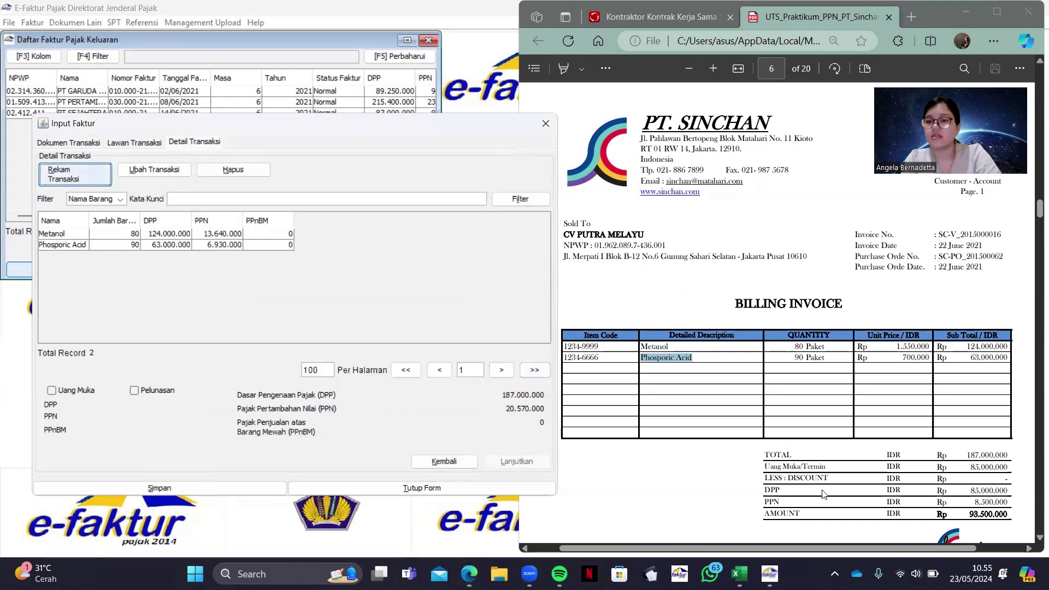
Check the invoice totals, tick Uang Muka, and enter 85.000.000 as the down-payment DPP
{"action": "left_click_drag", "start_coordinate": [765, 467], "coordinate": [597, 425]}
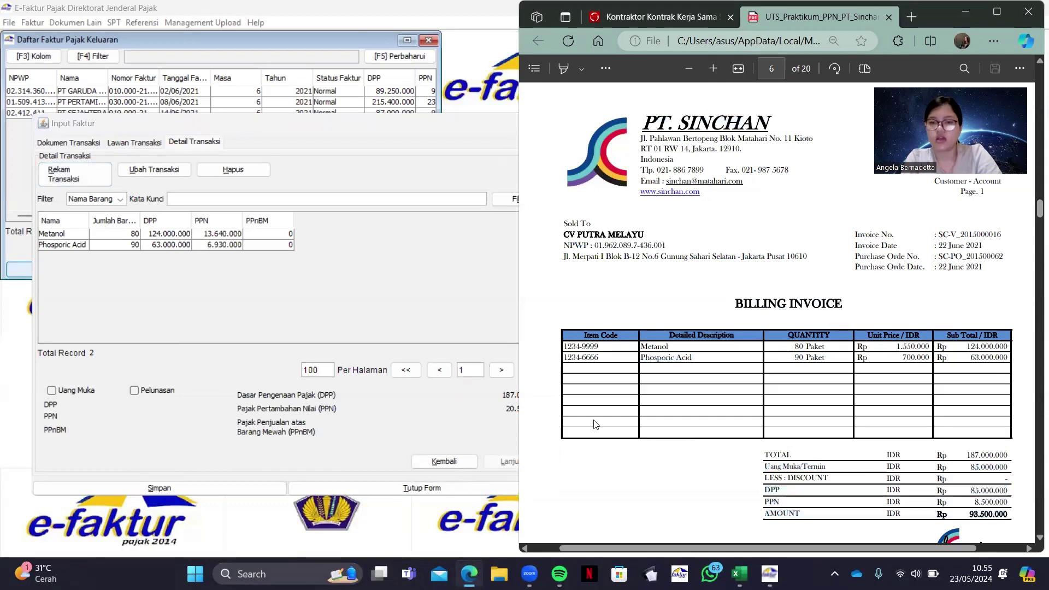
{"action": "left_click", "coordinate": [50, 391]}
{"action": "left_click", "coordinate": [128, 409]}
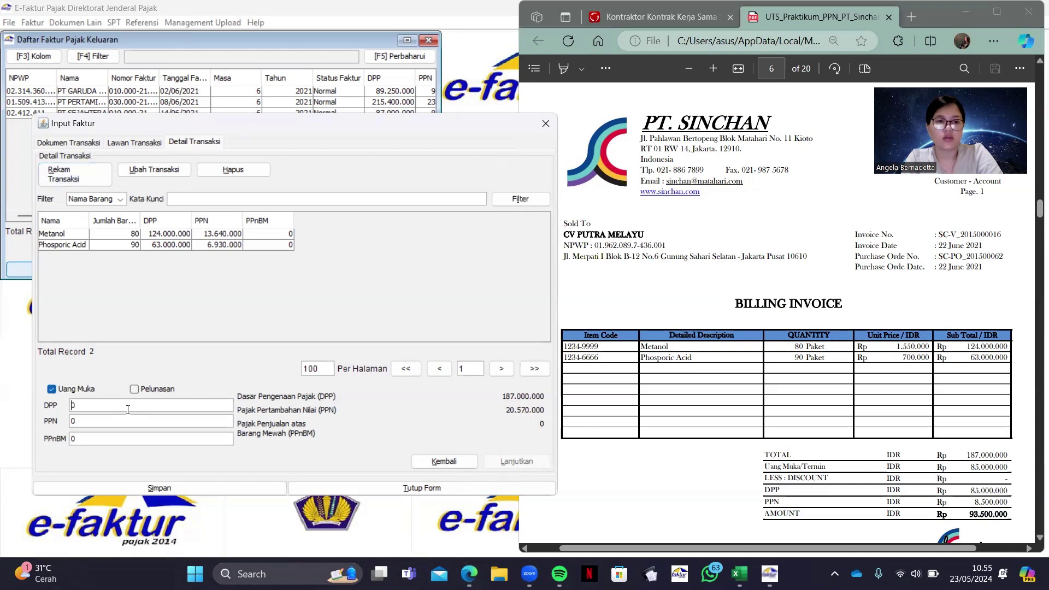
{"action": "type", "text": "85"}
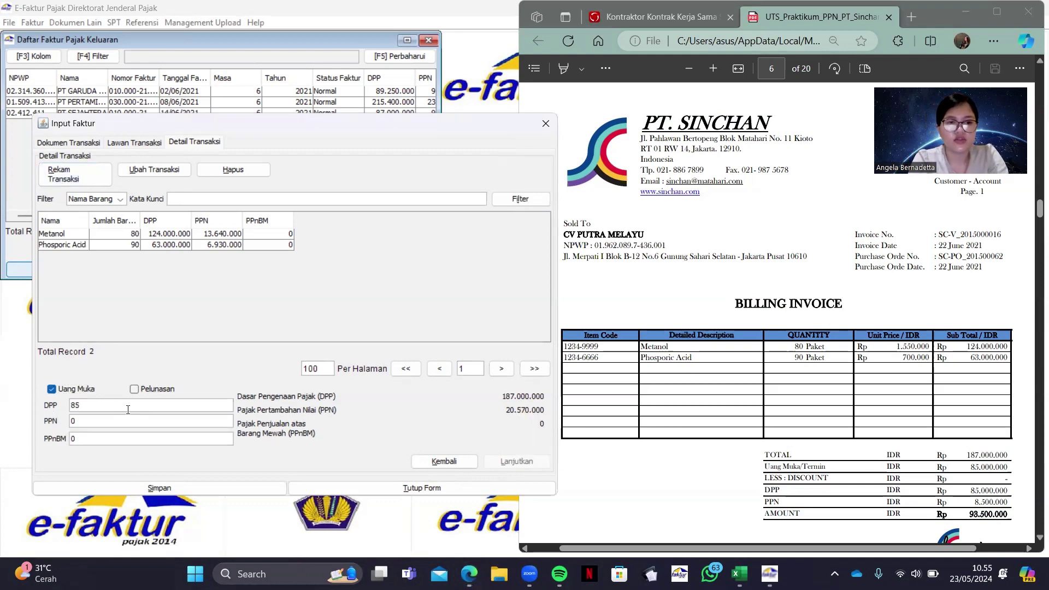
{"action": "type", "text": "000000"}
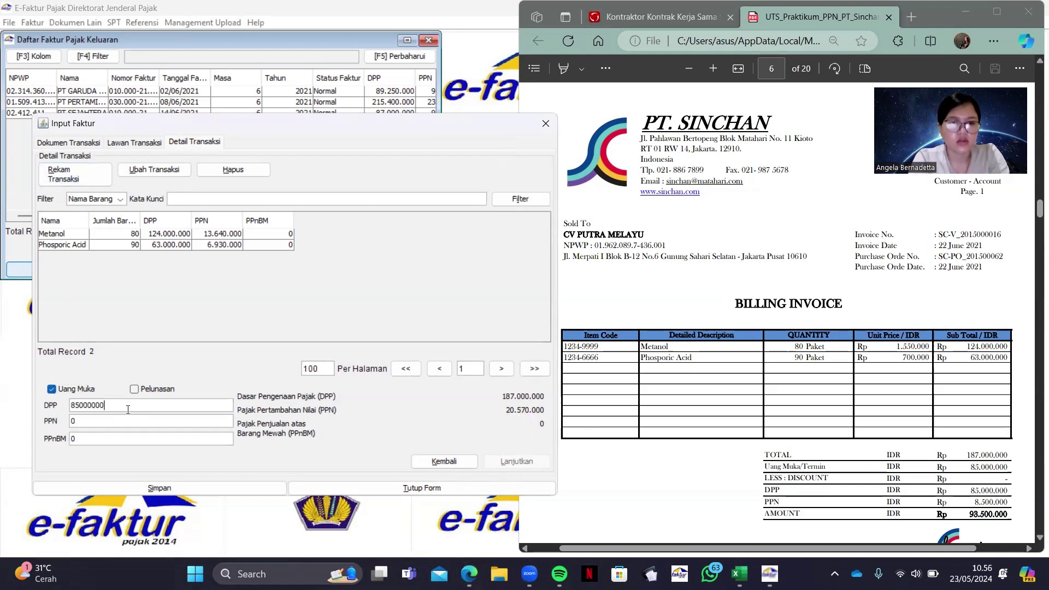
{"action": "left_click", "coordinate": [126, 423]}
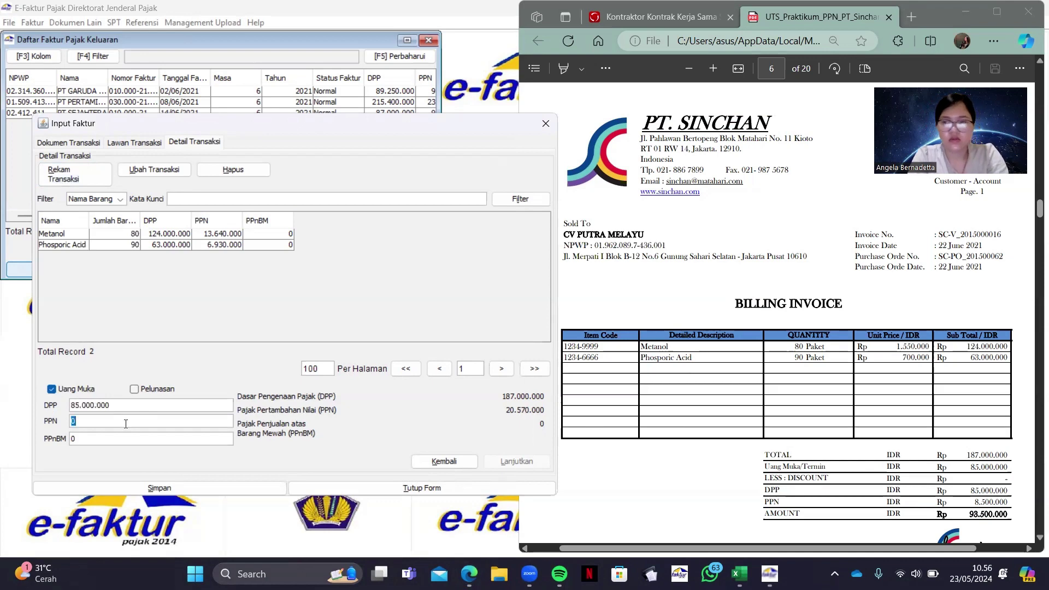
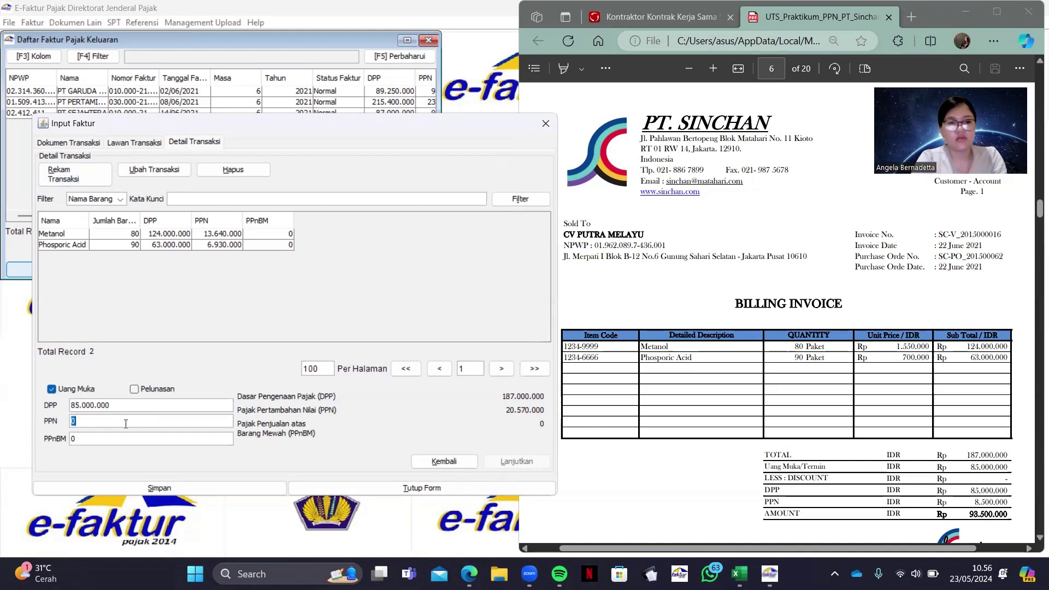
Enter PPN 9.350.000 and save the CV PUTRA MELAYU down-payment invoice without starting another
{"action": "type", "text": "9350000"}
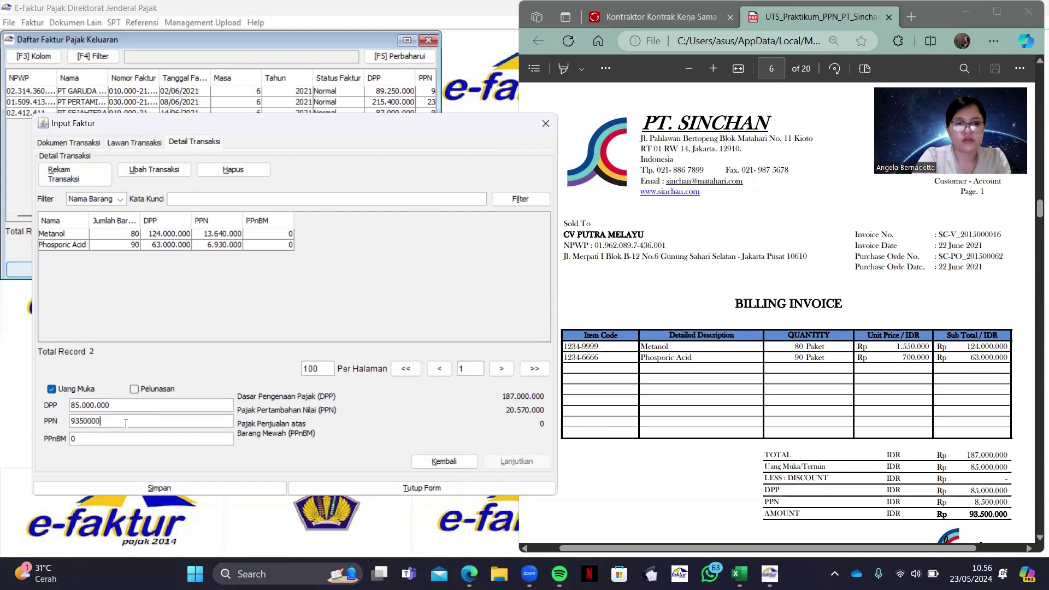
{"action": "left_click", "coordinate": [196, 484]}
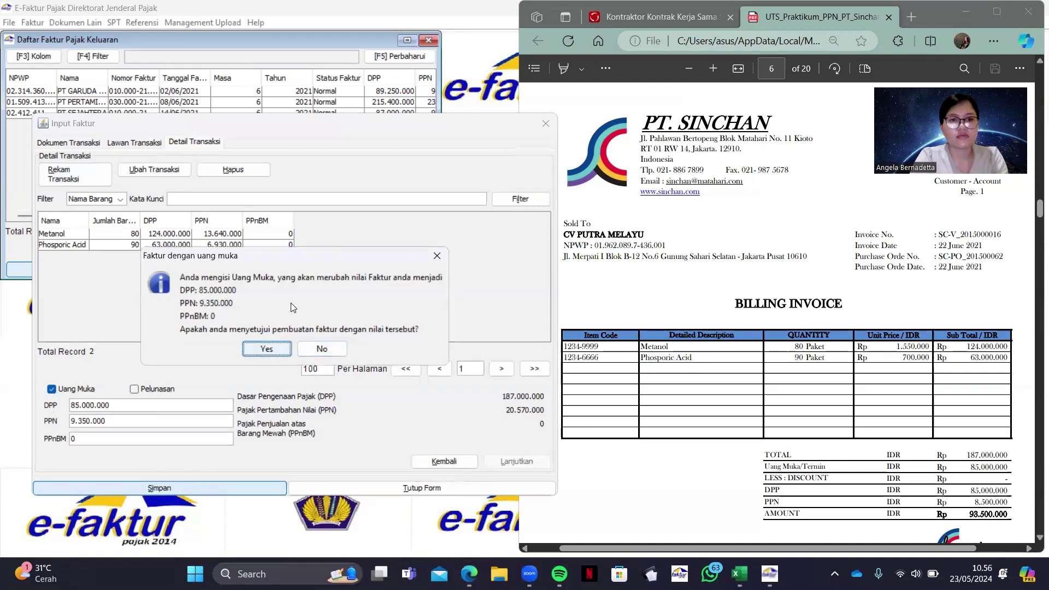
{"action": "left_click", "coordinate": [272, 351]}
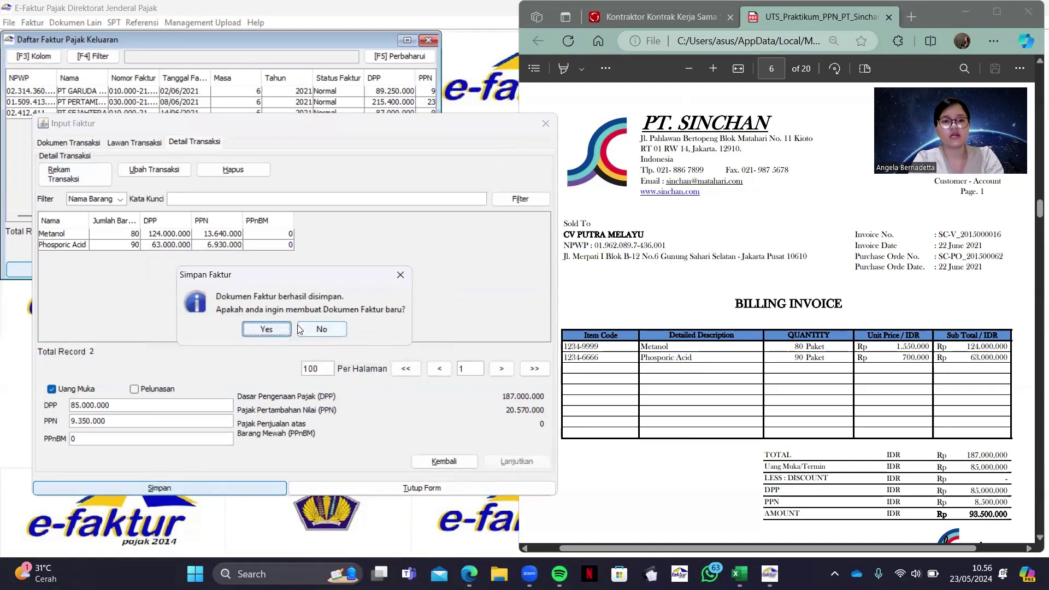
{"action": "left_click", "coordinate": [300, 328]}
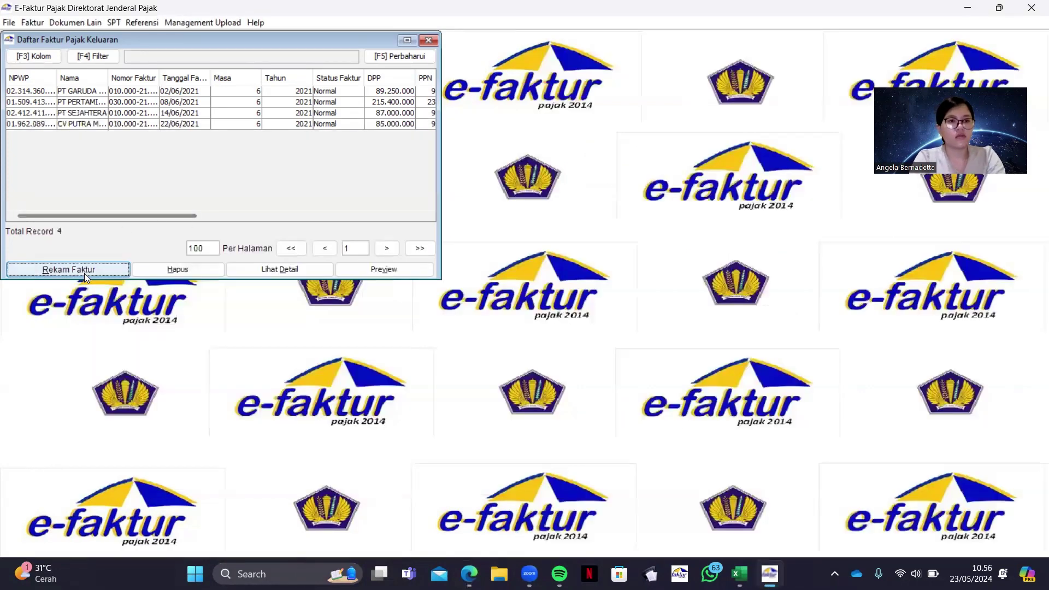
Start a new output-tax invoice with document date 25/06/2021
{"action": "left_click", "coordinate": [97, 267]}
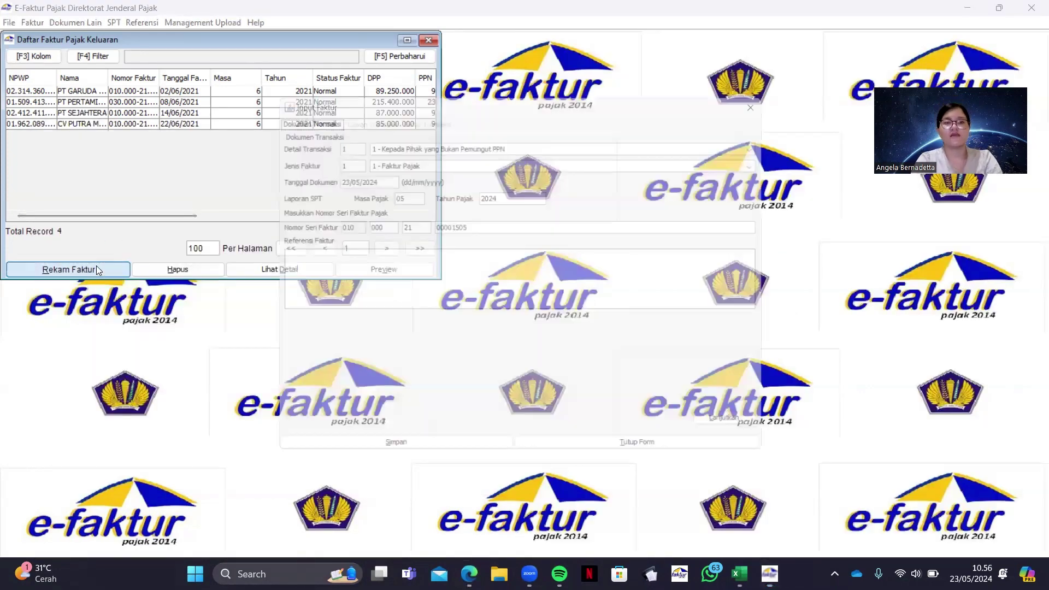
{"action": "left_click", "coordinate": [469, 573]}
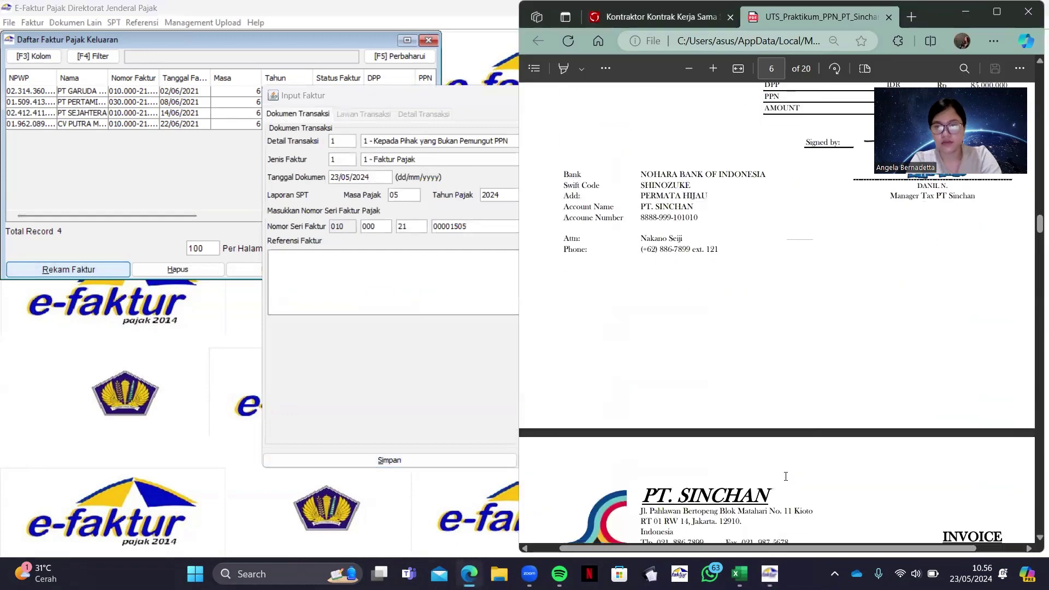
{"action": "scroll", "coordinate": [786, 476], "scroll_direction": "down", "scroll_amount": 5}
{"action": "left_click", "coordinate": [386, 177]}
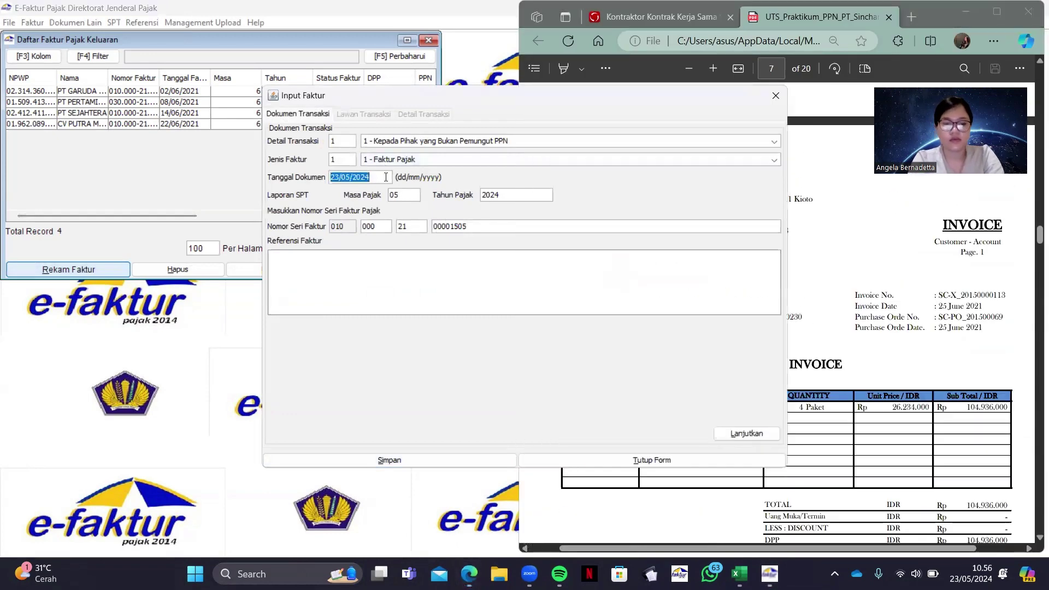
{"action": "type", "text": "25/06/2021"}
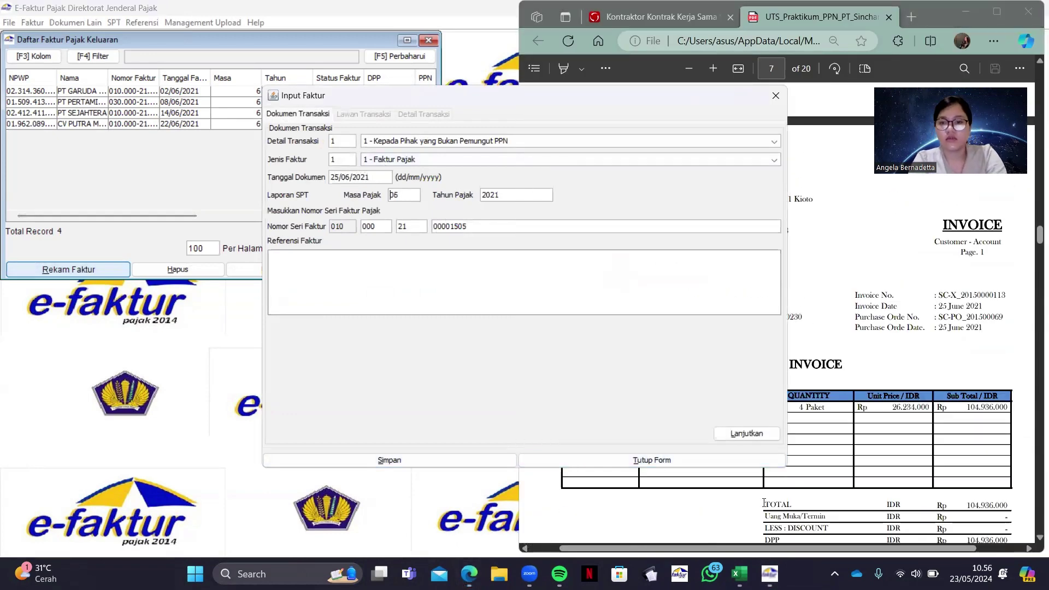
{"action": "left_click", "coordinate": [746, 433]}
Enter the buyer's NPWP from the invoice PDF and look it up
{"action": "scroll", "coordinate": [874, 328], "scroll_direction": "down", "scroll_amount": 2}
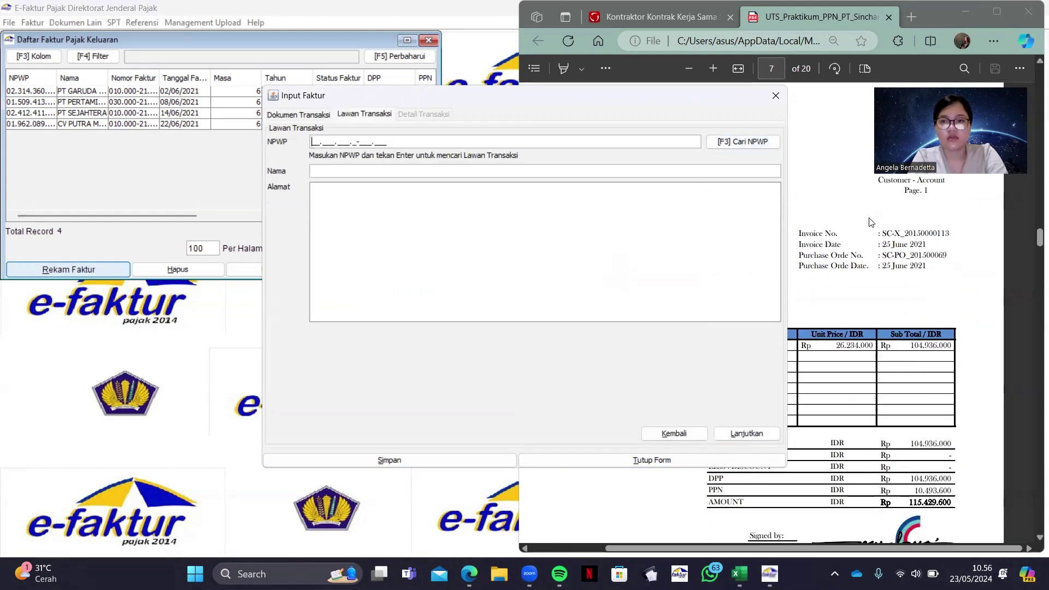
{"action": "left_click_drag", "start_coordinate": [692, 98], "coordinate": [465, 125]}
{"action": "scroll", "coordinate": [721, 218], "scroll_direction": "left", "scroll_amount": 3}
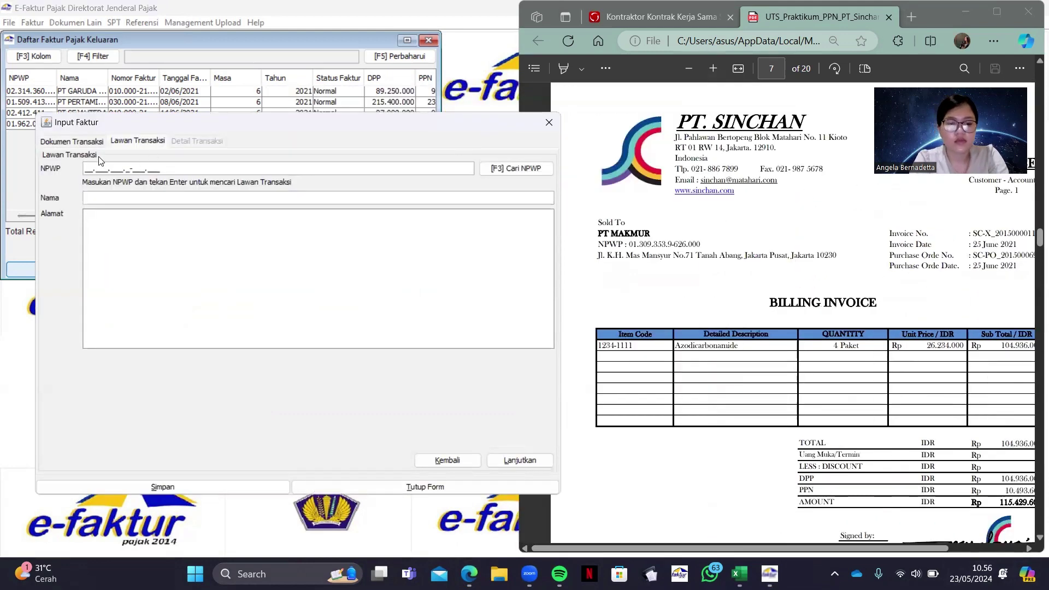
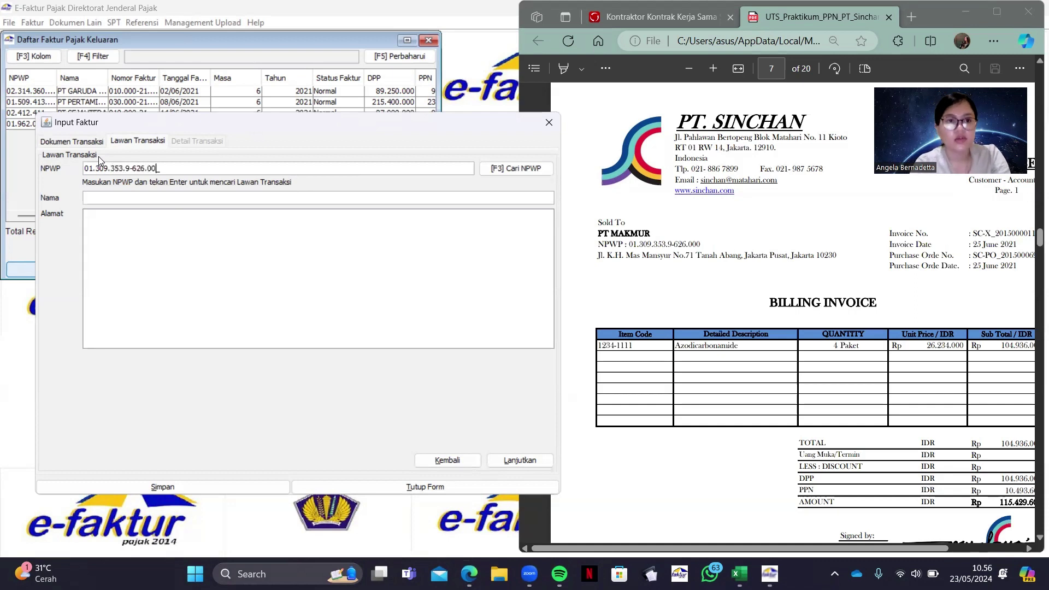
{"action": "key", "text": "Return"}
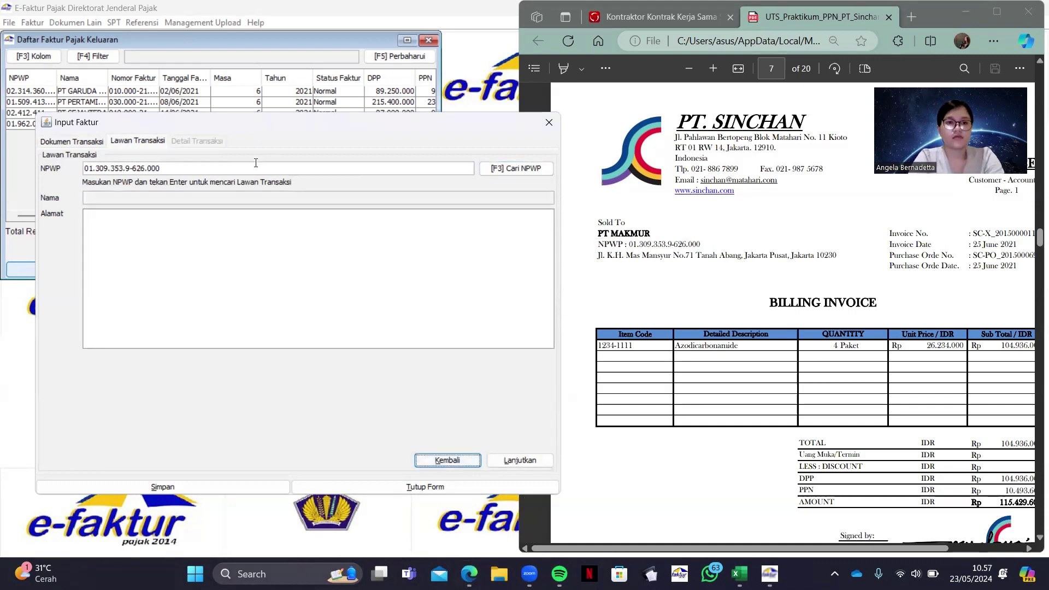
Create a new buyer named PT MAKMUR, copying its name and street address from the PDF
{"action": "left_click", "coordinate": [548, 303]}
{"action": "left_click", "coordinate": [597, 233]}
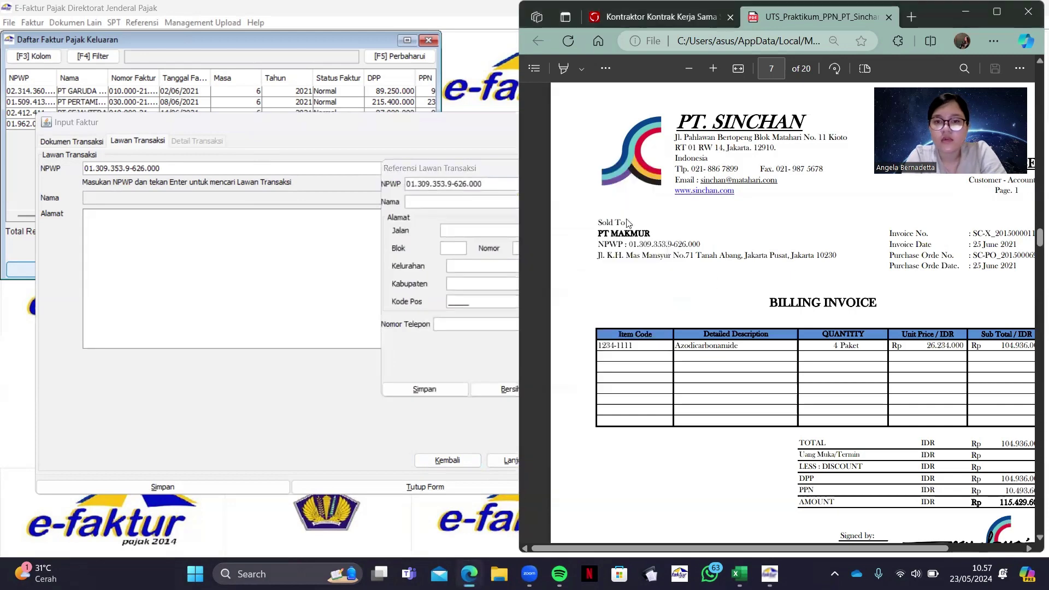
{"action": "left_click_drag", "start_coordinate": [596, 234], "coordinate": [653, 236]}
{"action": "key", "text": "ctrl+c"}
{"action": "left_click", "coordinate": [415, 202]}
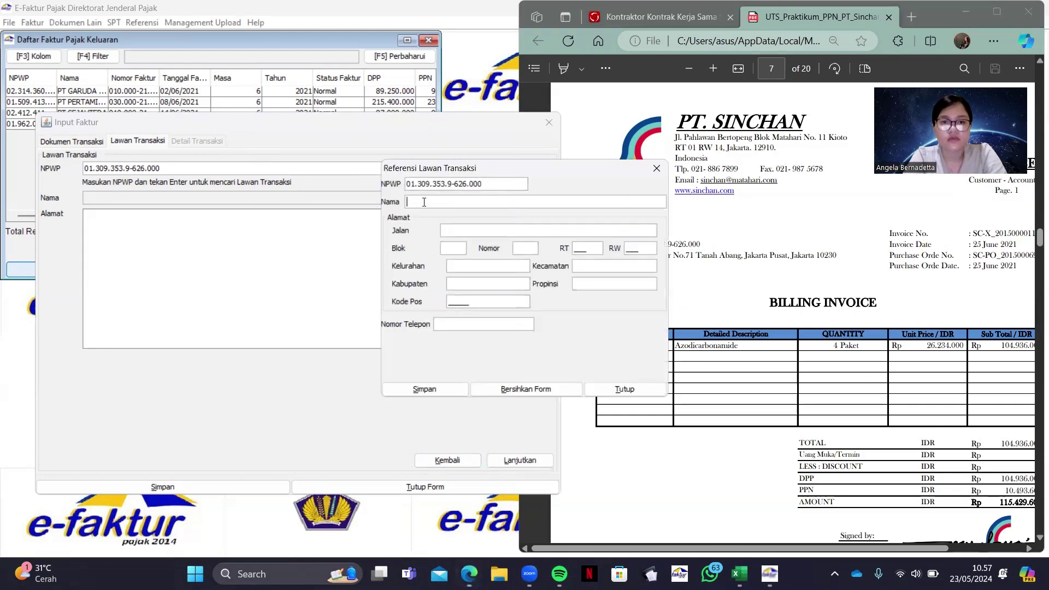
{"action": "key", "text": "ctrl+v"}
{"action": "left_click", "coordinate": [598, 255]}
{"action": "left_click_drag", "start_coordinate": [597, 255], "coordinate": [836, 255]}
{"action": "key", "text": "ctrl+c"}
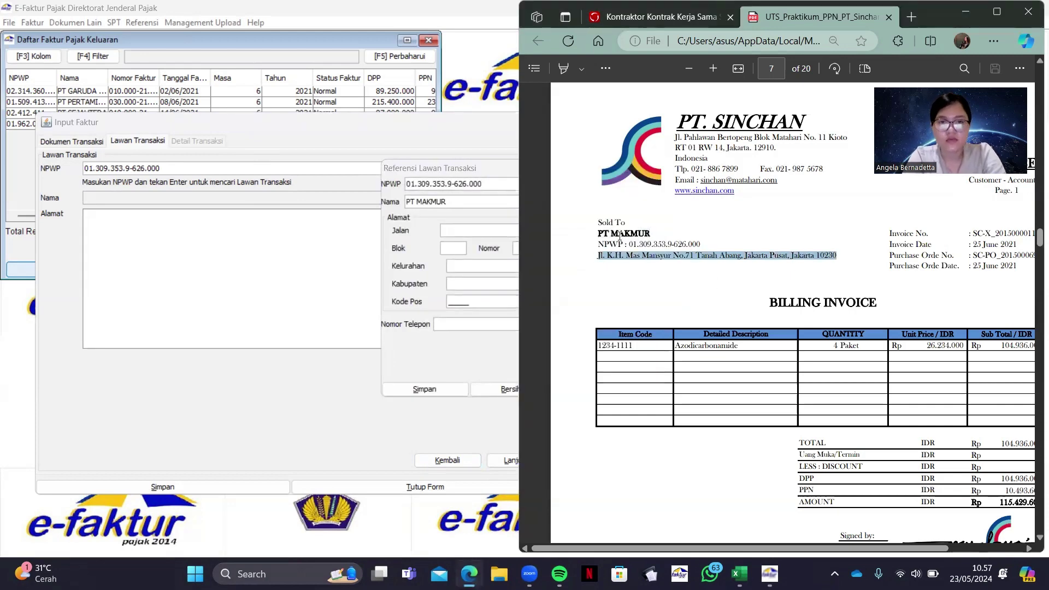
{"action": "left_click", "coordinate": [478, 234]}
{"action": "key", "text": "ctrl+v"}
Fill in PT MAKMUR's block, house number, RT/RW, Kelurahan, Kecamatan, Propinsi, Kabupaten and postal code
{"action": "left_click", "coordinate": [451, 249]}
{"action": "type", "text": "h"}
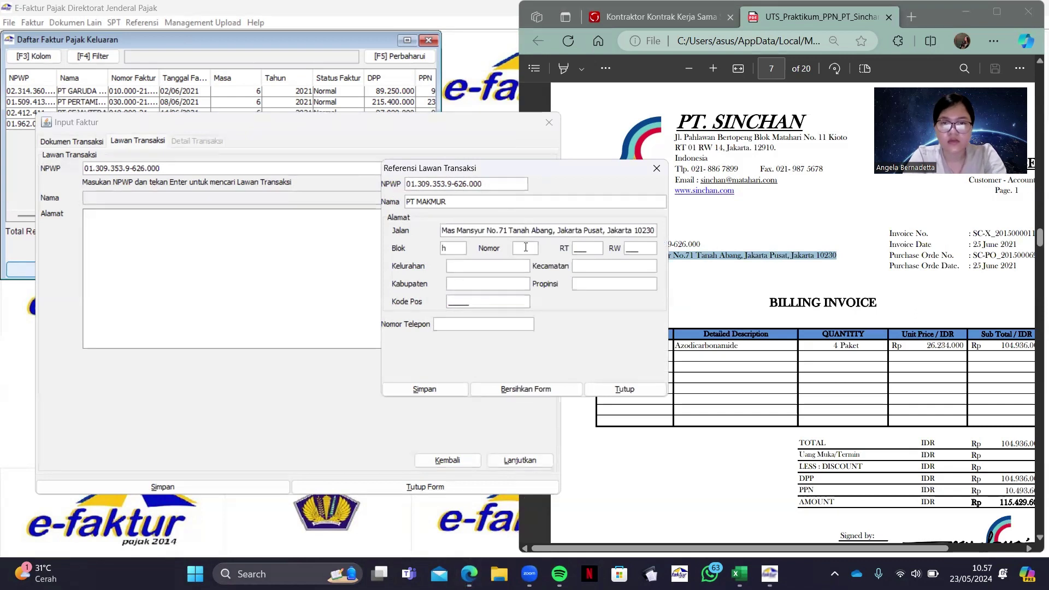
{"action": "left_click", "coordinate": [524, 248]}
{"action": "type", "text": "222"}
{"action": "left_click", "coordinate": [578, 249]}
{"action": "type", "text": "222"}
{"action": "key", "text": "Tab"}
{"action": "type", "text": "222"}
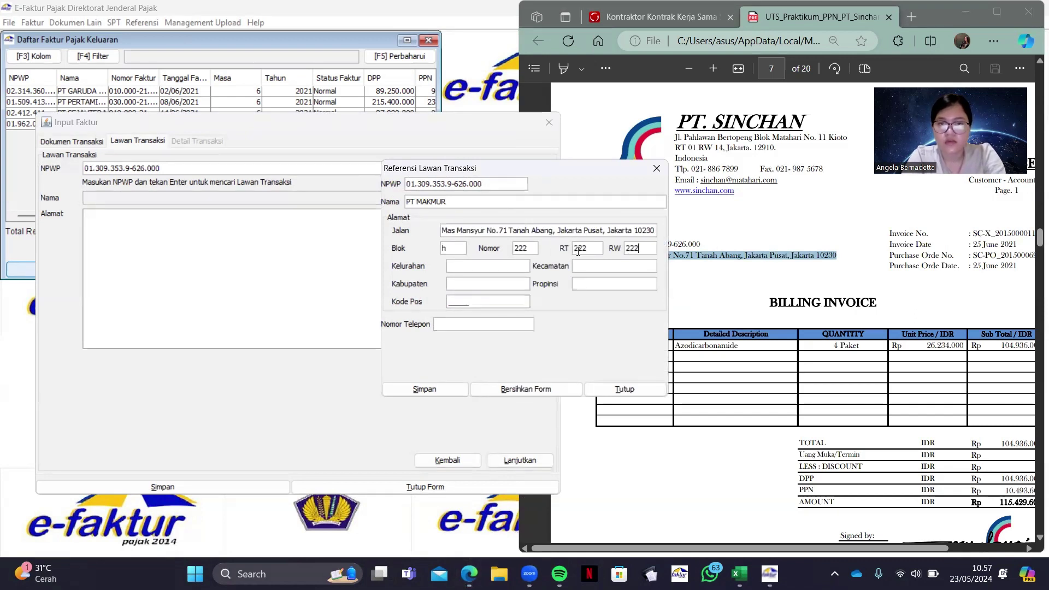
{"action": "left_click", "coordinate": [514, 261]}
{"action": "type", "text": "hh"}
{"action": "left_click", "coordinate": [613, 266]}
{"action": "type", "text": "hhhh"}
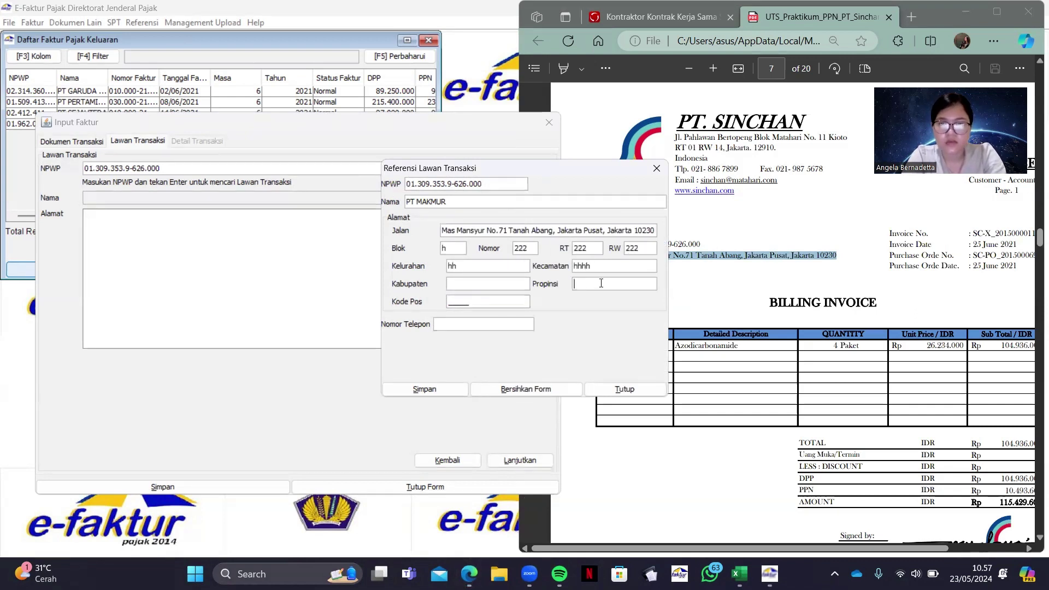
{"action": "left_click", "coordinate": [597, 284]}
{"action": "type", "text": "hh"}
{"action": "left_click", "coordinate": [509, 279]}
{"action": "type", "text": "hh"}
{"action": "left_click", "coordinate": [464, 302]}
{"action": "type", "text": "99879"}
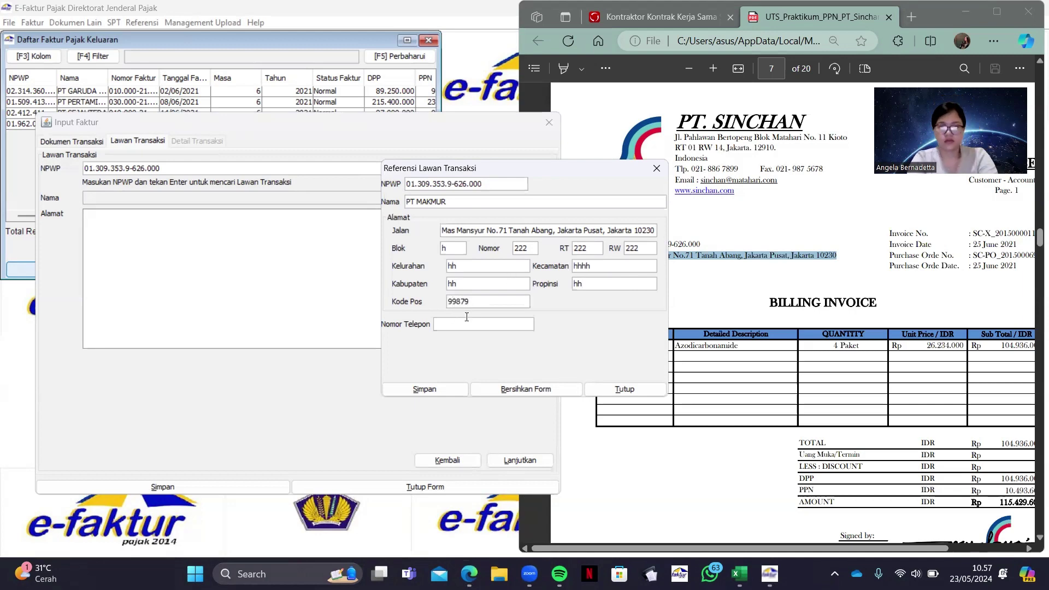
Add the buyer's phone number, save PT MAKMUR, and continue to the transaction details
{"action": "left_click", "coordinate": [467, 323]}
{"action": "type", "text": "09889"}
{"action": "left_click", "coordinate": [424, 389]}
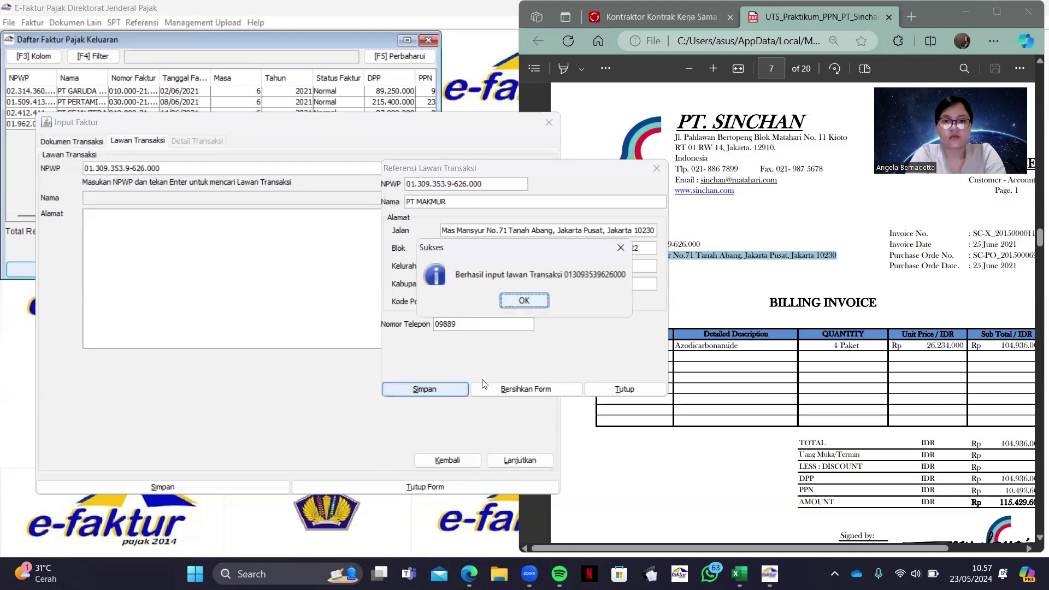
{"action": "left_click", "coordinate": [538, 301]}
{"action": "left_click", "coordinate": [503, 459]}
Add a goods line using item code 1234-1111 from the invoice PDF
{"action": "left_click", "coordinate": [78, 172]}
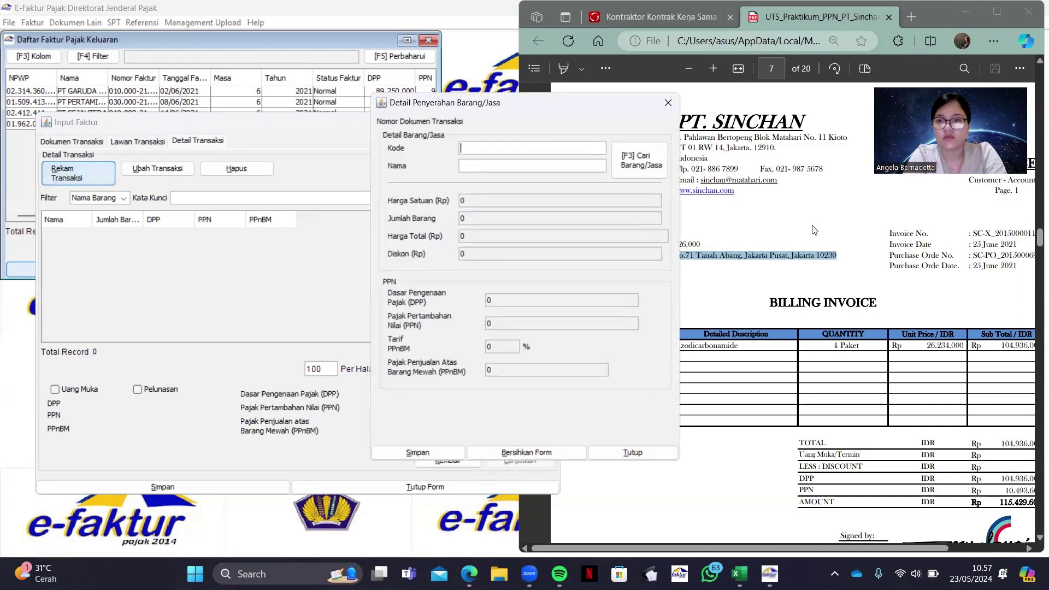
{"action": "left_click_drag", "start_coordinate": [601, 345], "coordinate": [636, 345]}
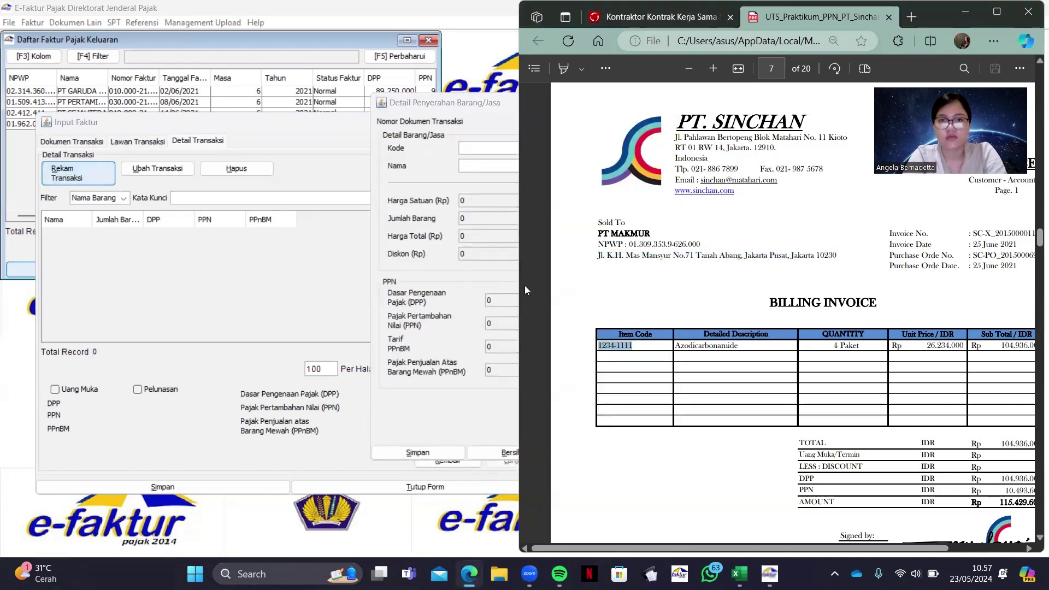
{"action": "key", "text": "ctrl+c"}
{"action": "left_click", "coordinate": [596, 154]}
{"action": "key", "text": "ctrl+v"}
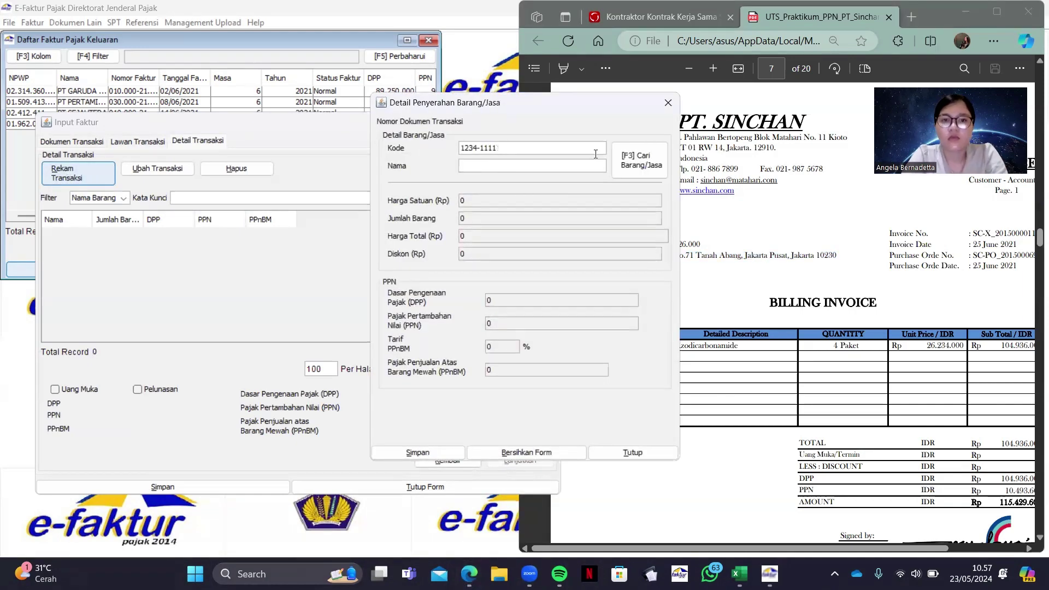
{"action": "key", "text": "Return"}
{"action": "key", "text": "Return"}
Register the new item Azodicarbonamide with a selling price of 26.234.000
{"action": "left_click", "coordinate": [664, 356]}
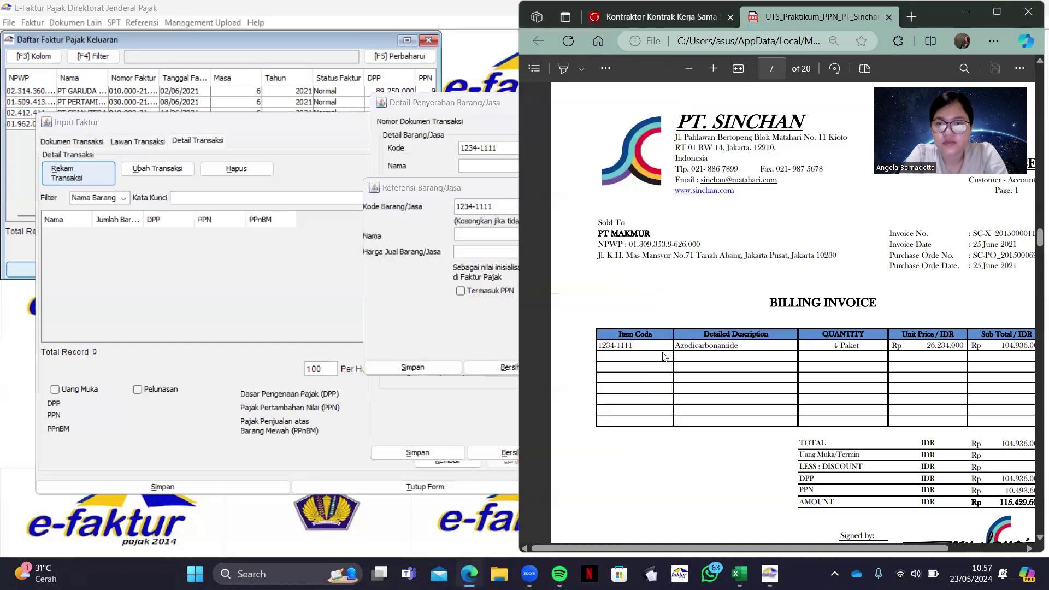
{"action": "double_click", "coordinate": [738, 347]}
{"action": "left_click", "coordinate": [500, 232]}
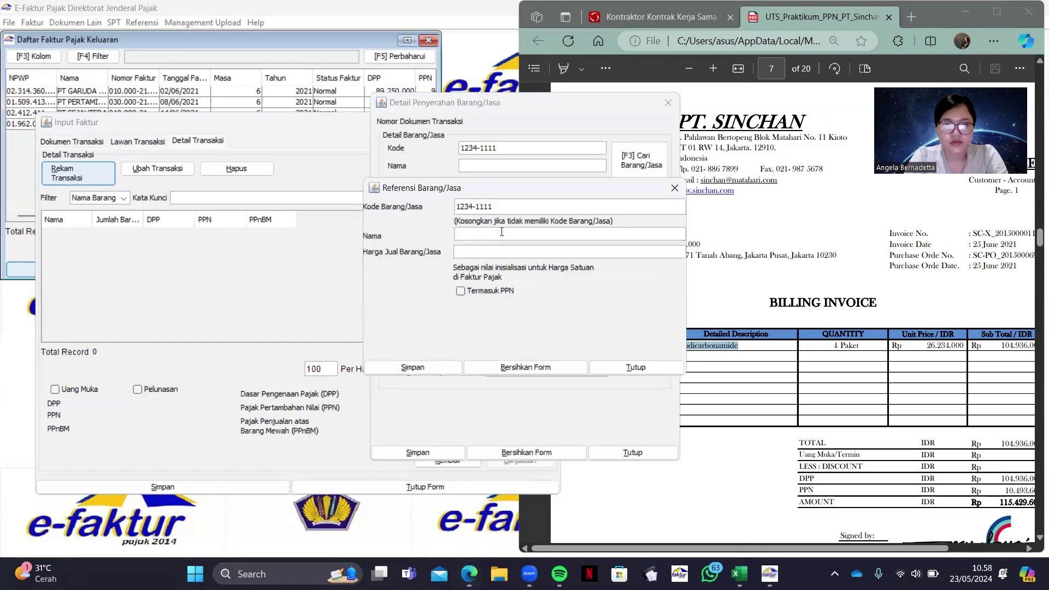
{"action": "key", "text": "ctrl+v"}
{"action": "key", "text": "Tab"}
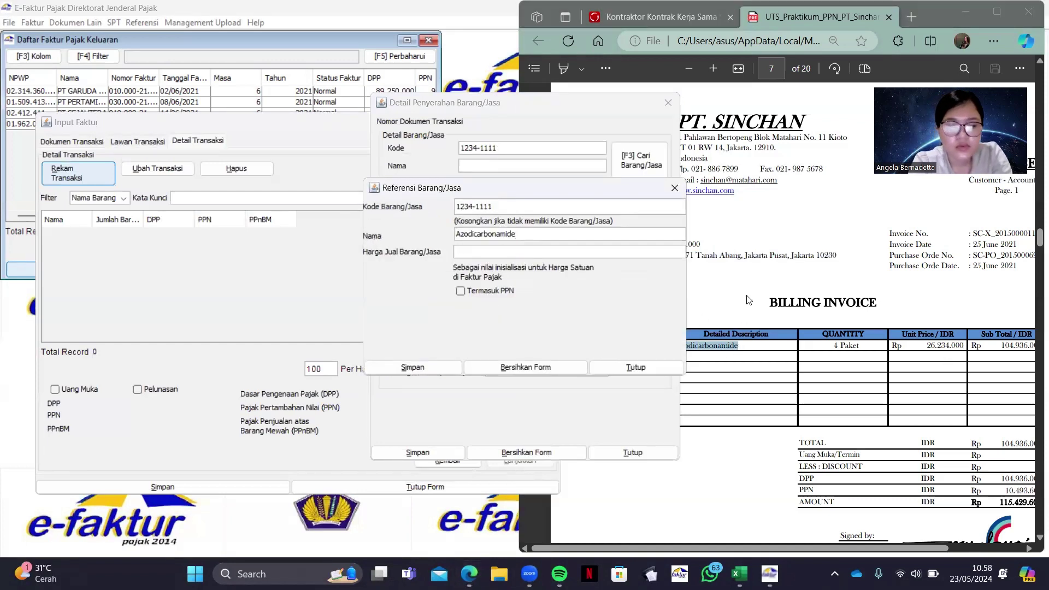
{"action": "type", "text": "26.234.000"}
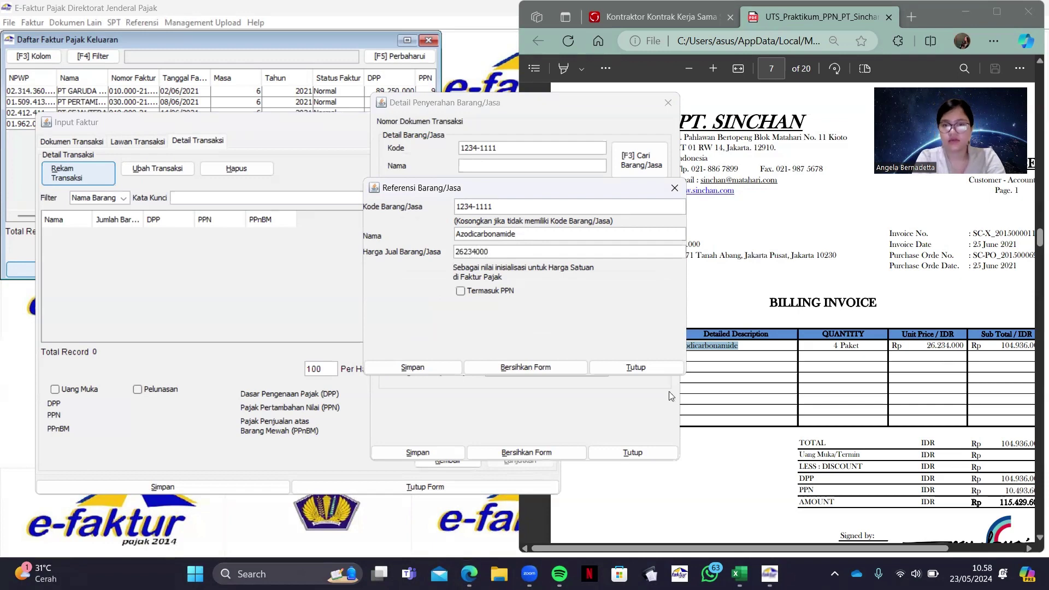
{"action": "left_click", "coordinate": [444, 368]}
{"action": "key", "text": "Return"}
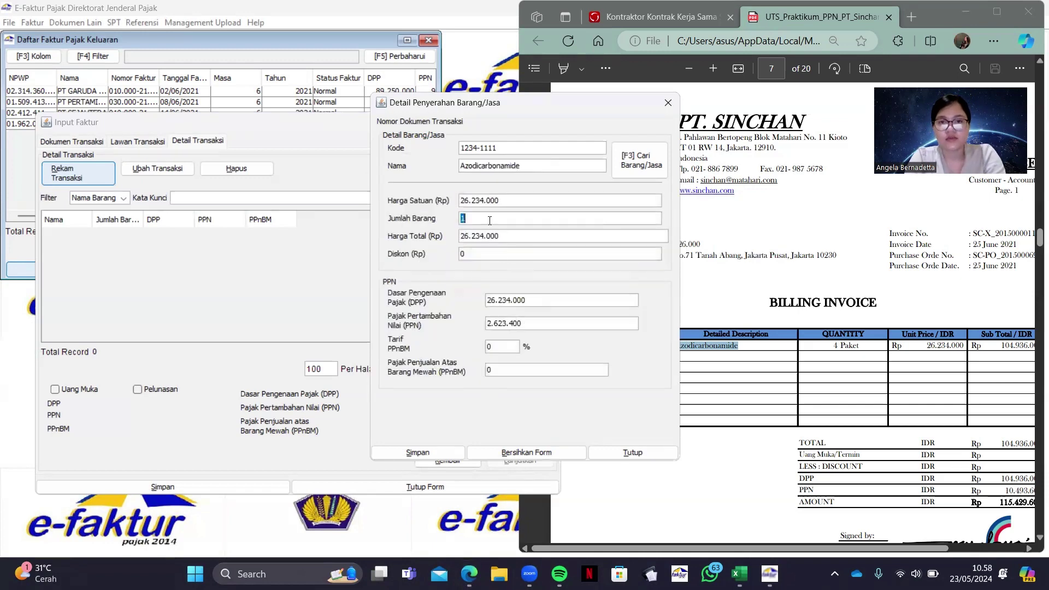
Check the ROUNDDOWN formula for PT MAKMUR's VAT on the Excel VAT OUT sheet
{"action": "left_click", "coordinate": [735, 573]}
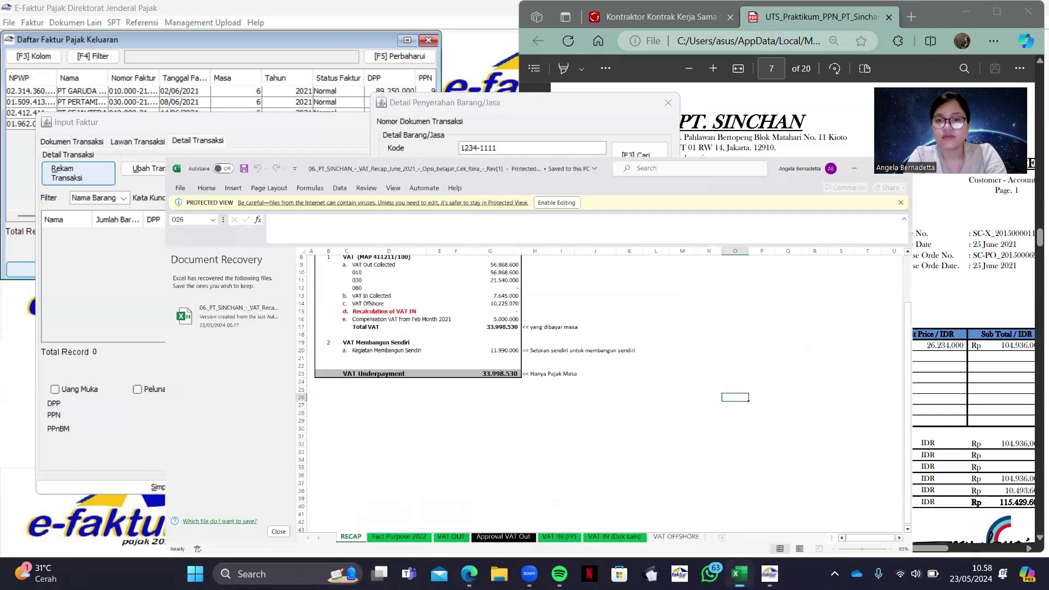
{"action": "left_click", "coordinate": [414, 539]}
{"action": "scroll", "coordinate": [362, 309], "scroll_direction": "right", "scroll_amount": 2}
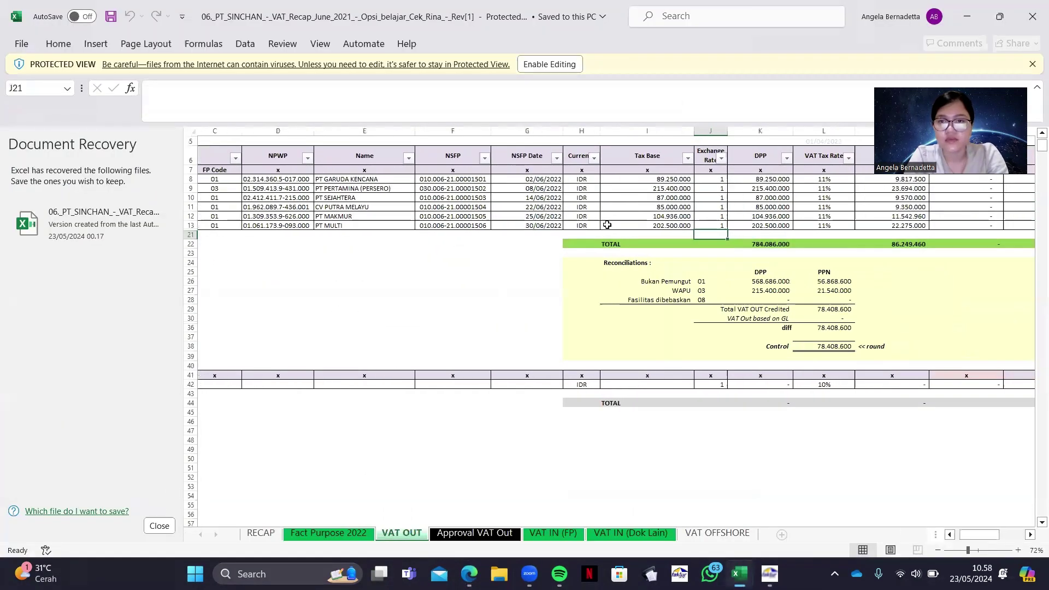
{"action": "left_click", "coordinate": [875, 217]}
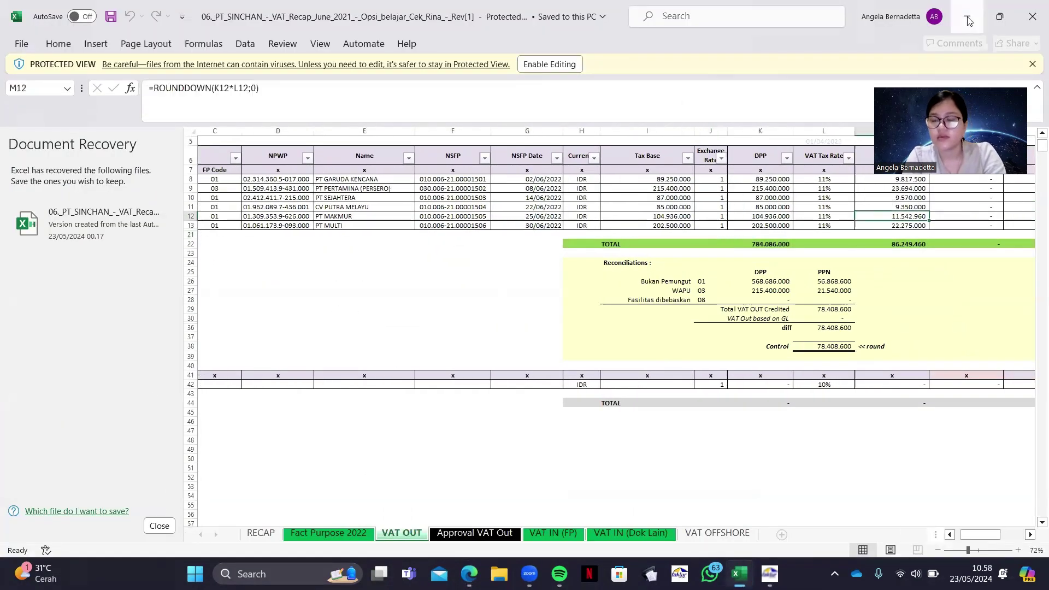
{"action": "key", "text": "alt+Tab"}
Set PPN to 11.542.960, save the Azodicarbonamide line, then save the PT MAKMUR invoice
{"action": "double_click", "coordinate": [543, 322]}
{"action": "type", "text": "11542960"}
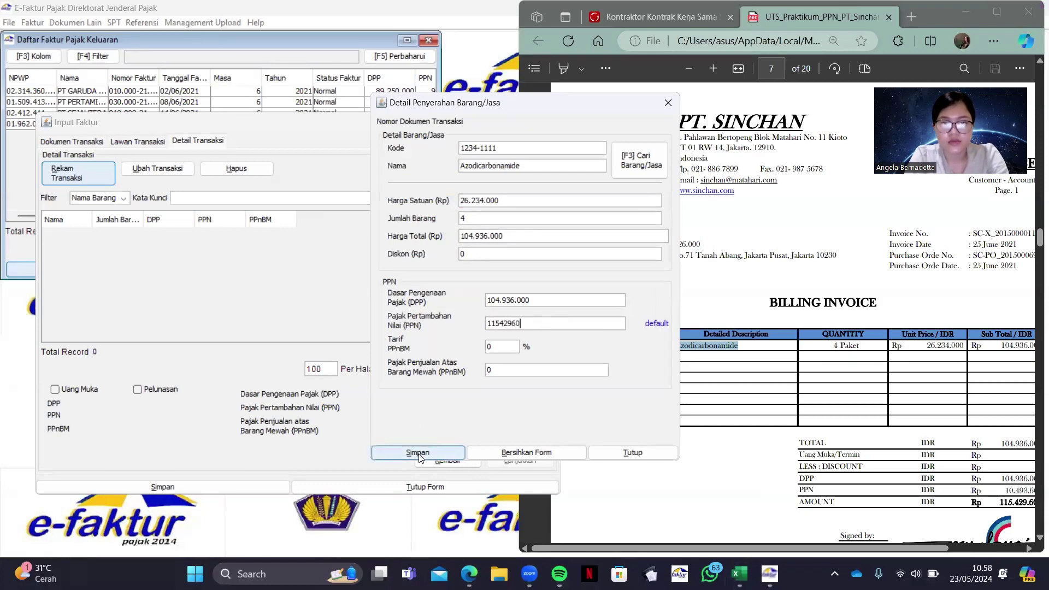
{"action": "left_click", "coordinate": [417, 452]}
{"action": "left_click", "coordinate": [496, 297]}
{"action": "left_click", "coordinate": [552, 297]}
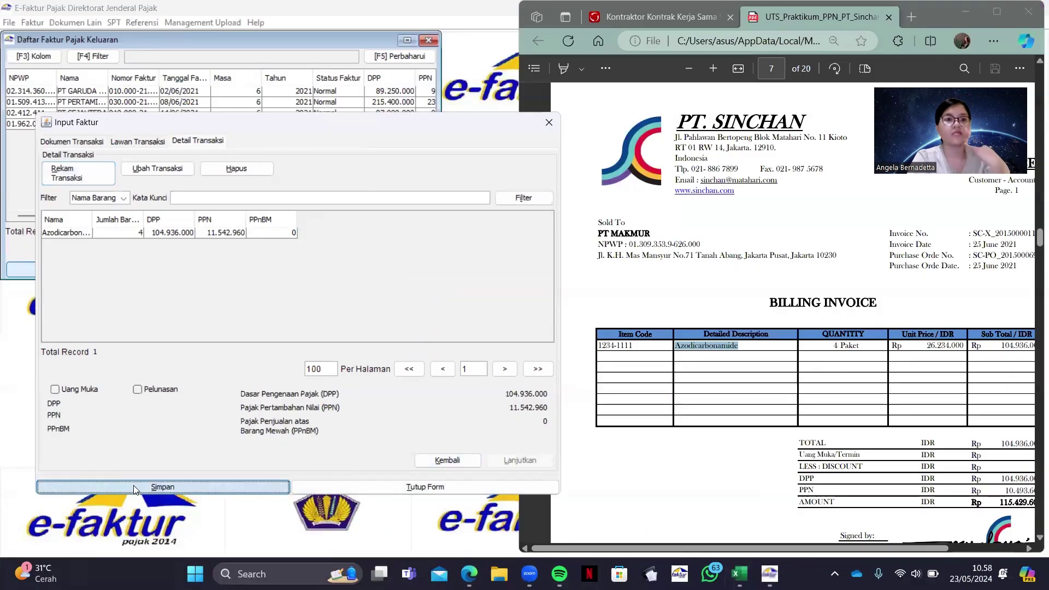
{"action": "left_click", "coordinate": [162, 487]}
{"action": "left_click", "coordinate": [324, 328]}
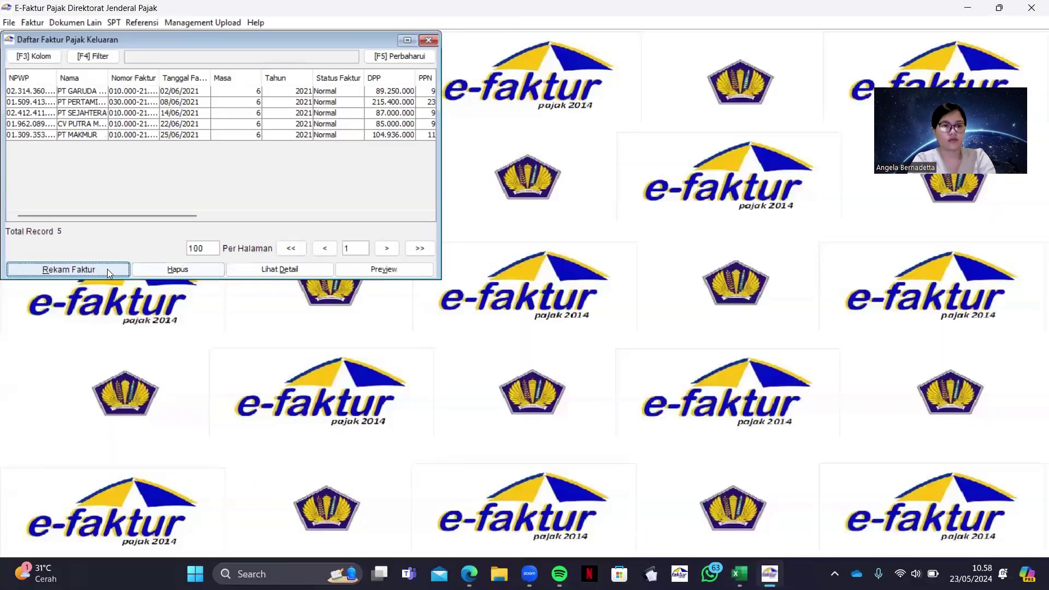
Start a new output invoice with document date 30 June 2021
{"action": "left_click", "coordinate": [68, 269]}
{"action": "key", "text": "alt+Tab"}
{"action": "scroll", "coordinate": [797, 475], "scroll_direction": "down", "scroll_amount": 3}
{"action": "scroll", "coordinate": [797, 475], "scroll_direction": "down", "scroll_amount": 5}
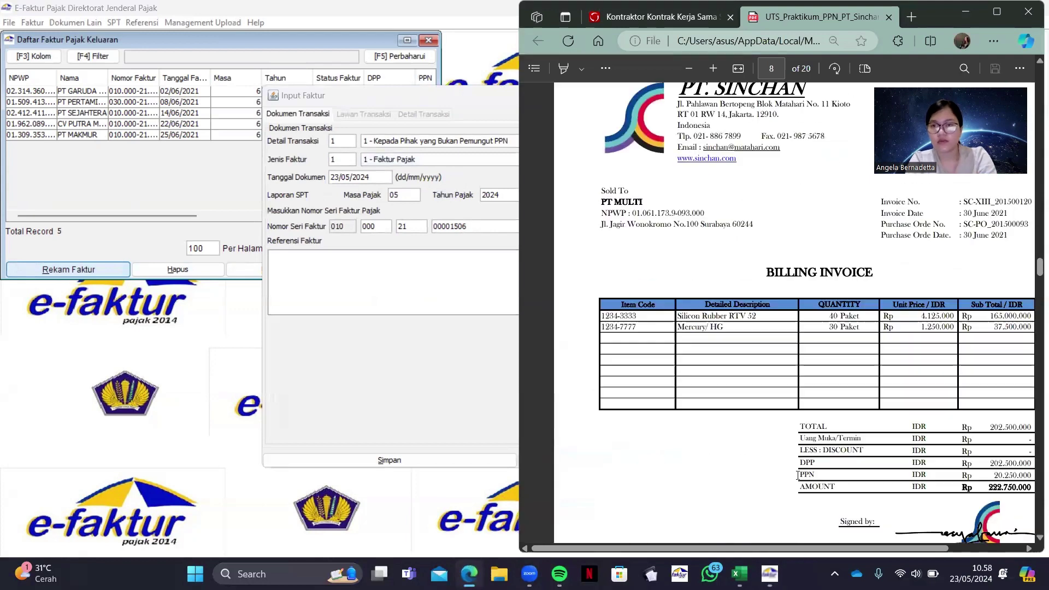
{"action": "left_click", "coordinate": [381, 177]}
{"action": "key", "text": "BackSpace"}
{"action": "key", "text": "BackSpace"}
{"action": "key", "text": "BackSpace"}
{"action": "key", "text": "BackSpace"}
{"action": "key", "text": "BackSpace"}
{"action": "key", "text": "BackSpace"}
{"action": "key", "text": "BackSpace"}
{"action": "key", "text": "BackSpace"}
{"action": "key", "text": "BackSpace"}
{"action": "key", "text": "BackSpace"}
{"action": "type", "text": "3_/__/____"}
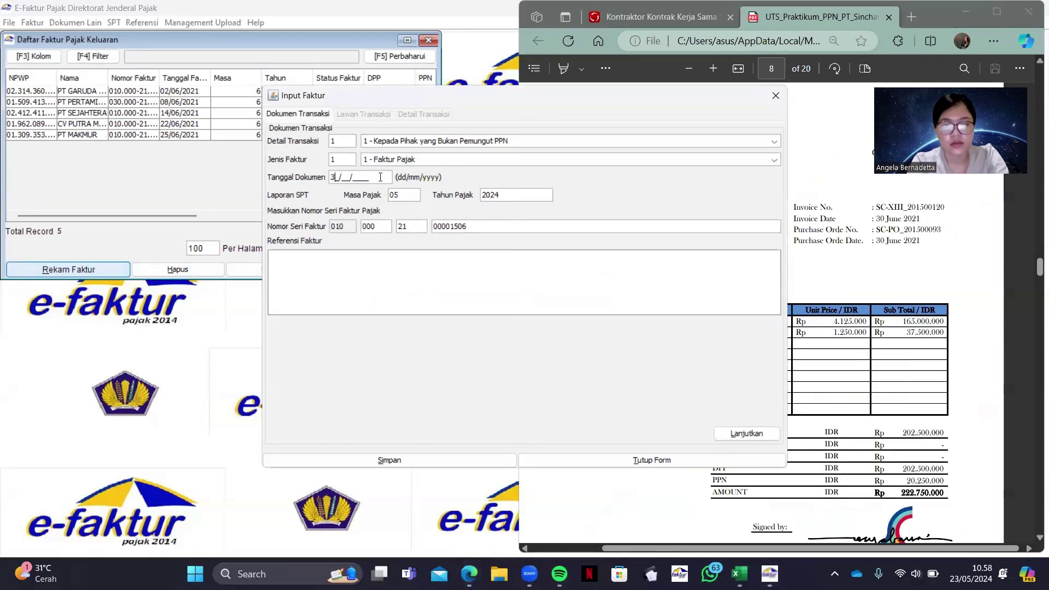
{"action": "type", "text": "00621"}
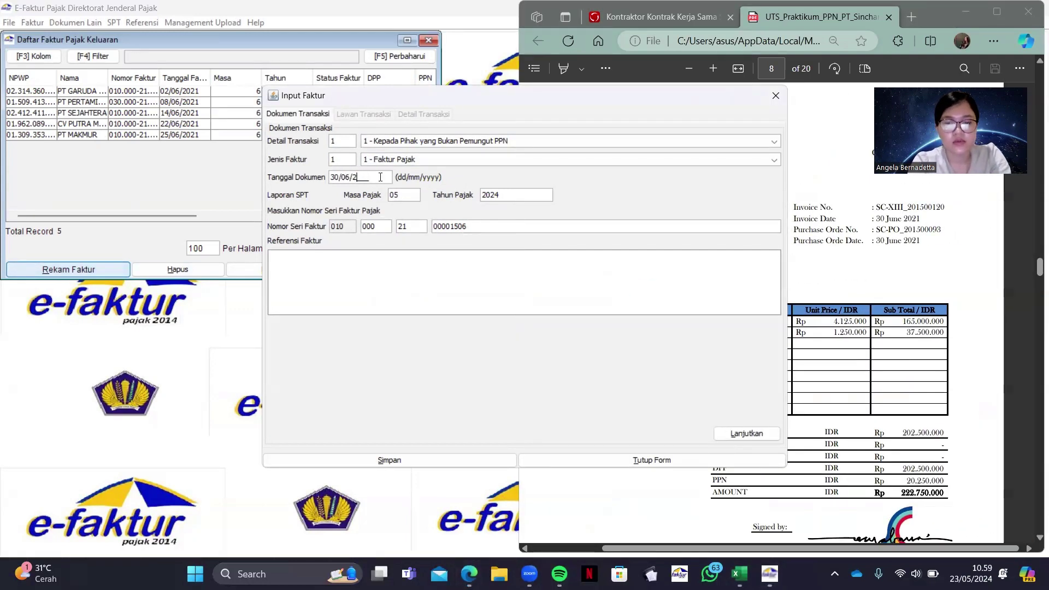
{"action": "type", "text": "021"}
{"action": "left_click", "coordinate": [746, 433]}
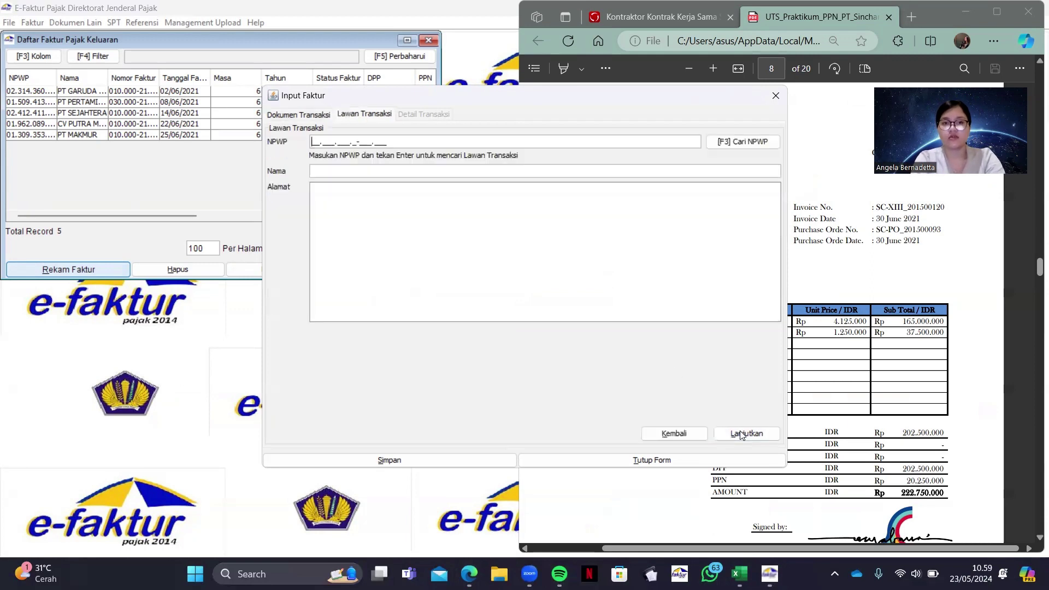
Enter the counterparty's NPWP, look it up, and choose to create a new counterparty
{"action": "left_click", "coordinate": [877, 404]}
{"action": "scroll", "coordinate": [594, 284], "scroll_direction": "left", "scroll_amount": 2}
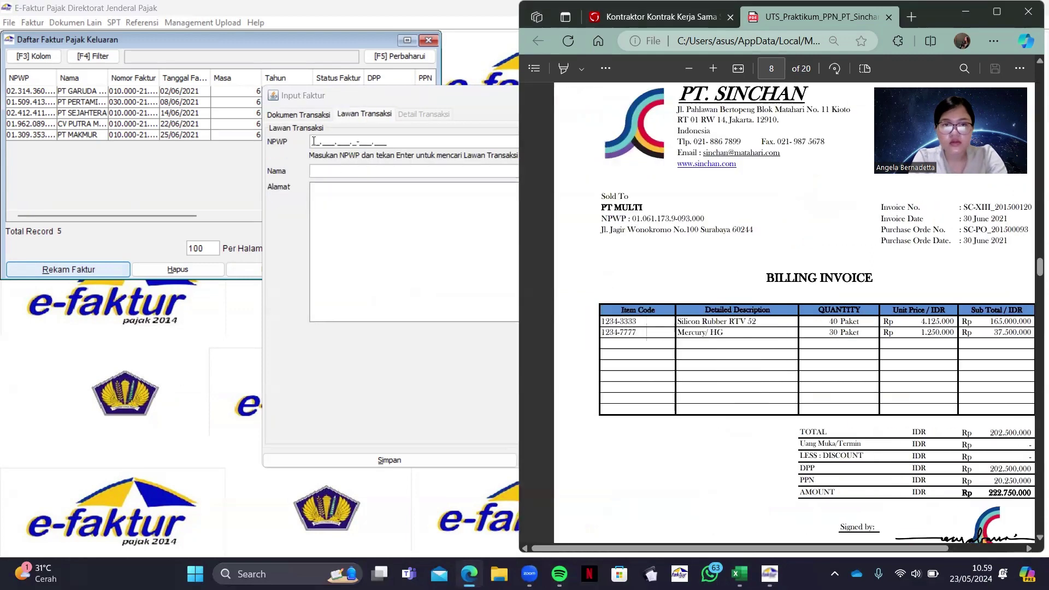
{"action": "left_click", "coordinate": [314, 141]}
{"action": "left_click_drag", "start_coordinate": [695, 99], "coordinate": [488, 123]}
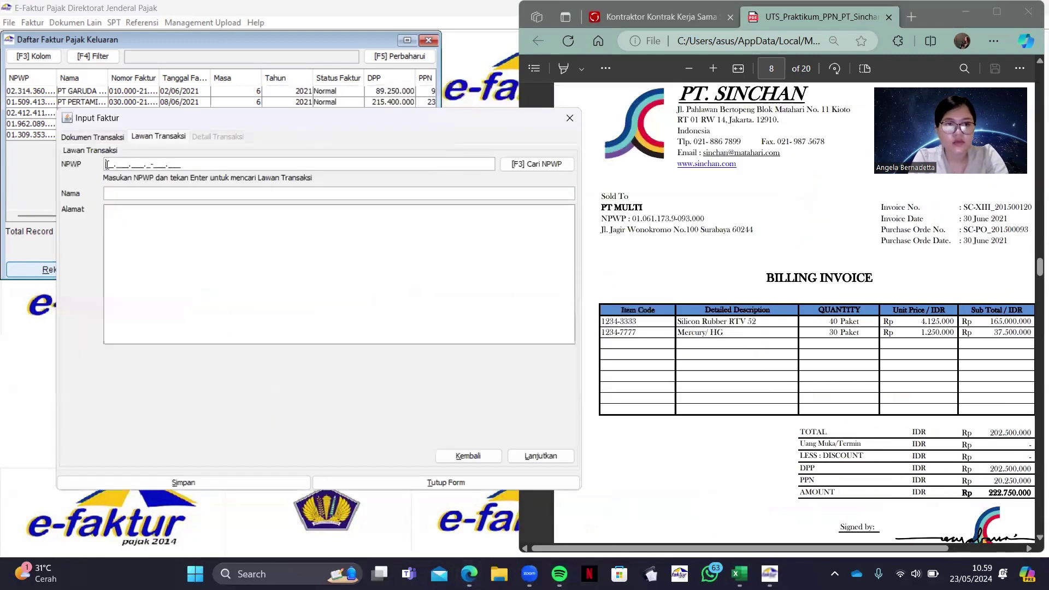
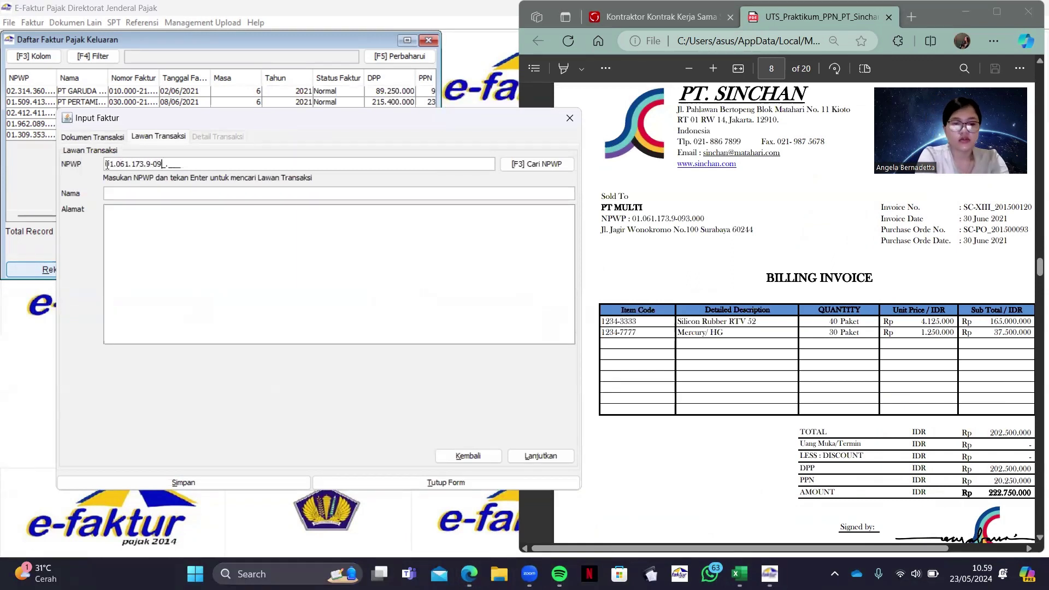
{"action": "left_click", "coordinate": [548, 453]}
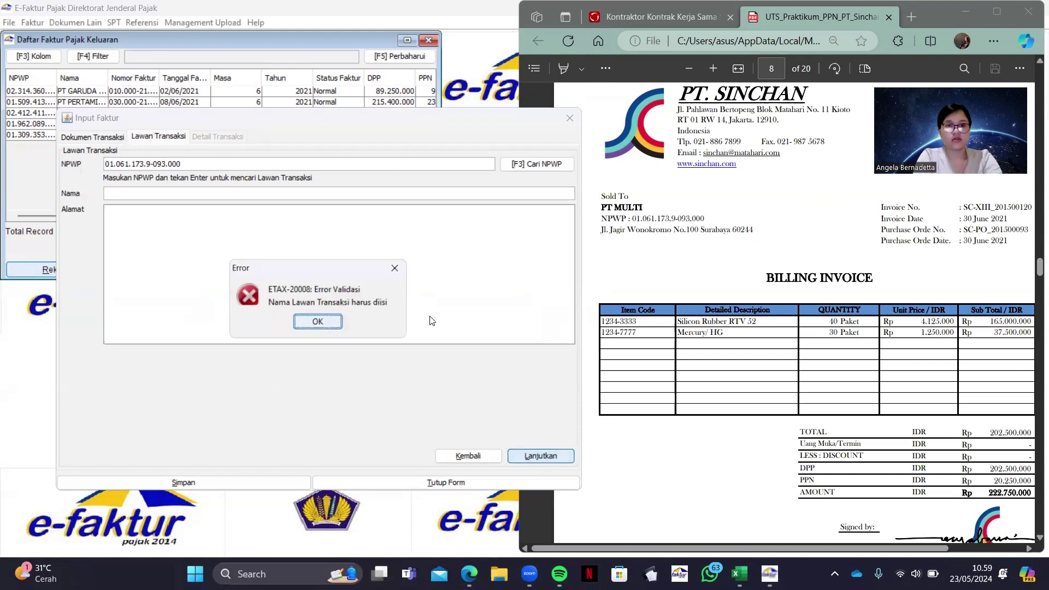
{"action": "left_click", "coordinate": [304, 323]}
{"action": "key", "text": "Return"}
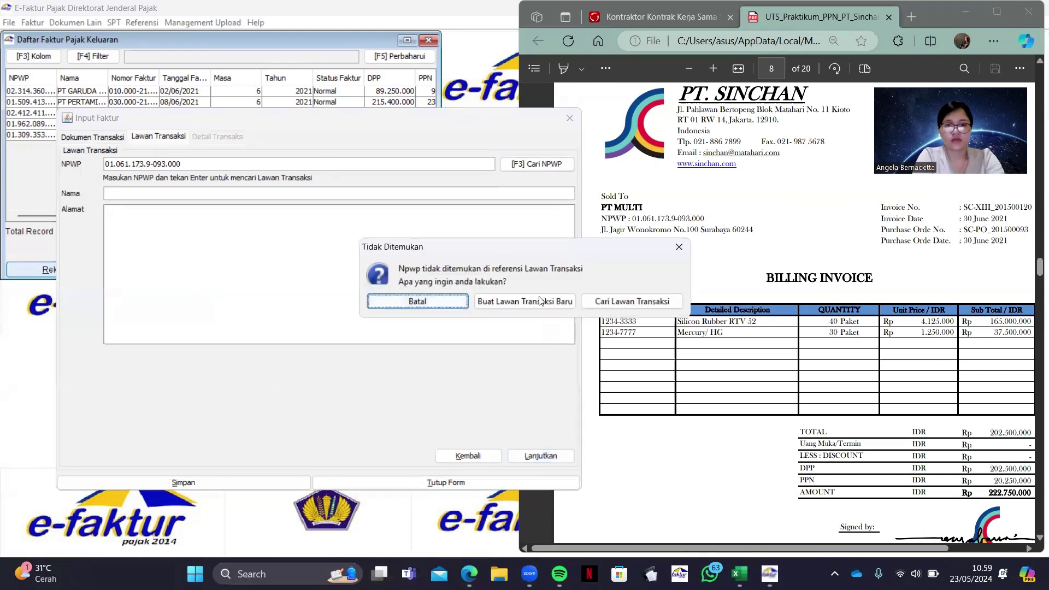
{"action": "left_click", "coordinate": [524, 300]}
Fill in PT MULTI as the name and its street address from the PDF
{"action": "left_click", "coordinate": [607, 213]}
{"action": "left_click_drag", "start_coordinate": [602, 208], "coordinate": [754, 230]}
{"action": "key", "text": "ctrl+c"}
{"action": "key", "text": "alt+Tab"}
{"action": "key", "text": "ctrl+v"}
{"action": "key", "text": "ctrl+c"}
{"action": "left_click", "coordinate": [474, 231]}
{"action": "key", "text": "ctrl+v"}
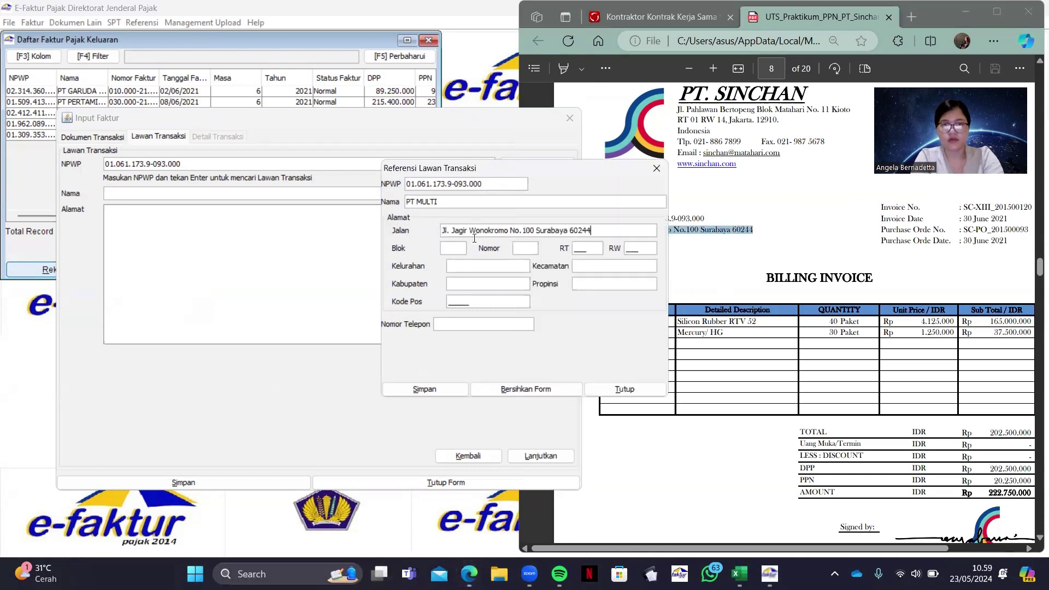
Fill in PT MULTI's block, RT/RW, Kelurahan, Kecamatan, Kabupaten and Propinsi fields
{"action": "type", "text": "ww"}
{"action": "left_click", "coordinate": [580, 246]}
{"action": "type", "text": "2"}
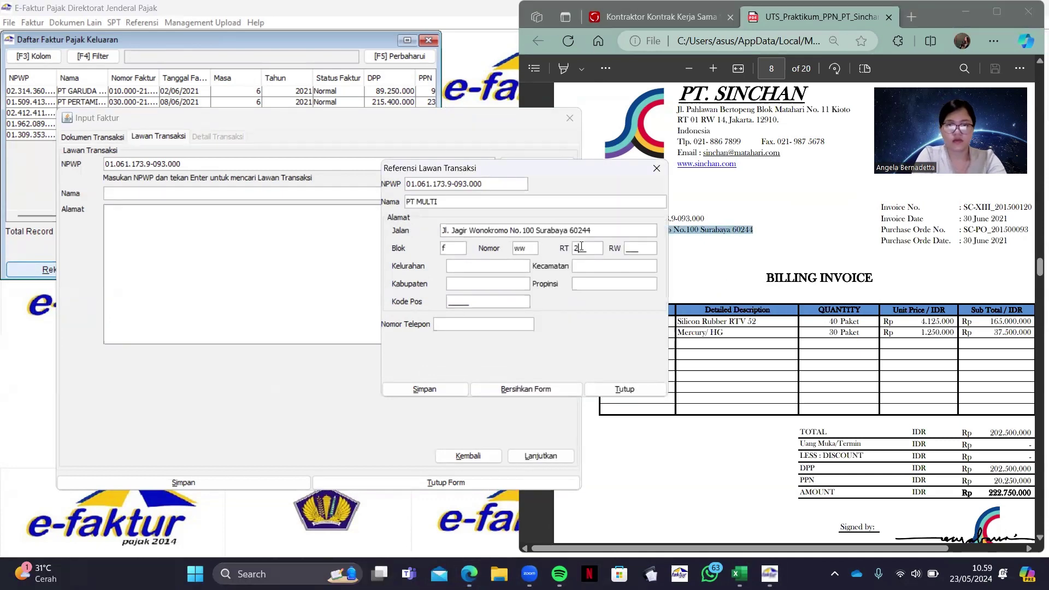
{"action": "type", "text": "22"}
{"action": "key", "text": "Tab"}
{"action": "type", "text": "222"}
{"action": "left_click", "coordinate": [471, 268]}
{"action": "type", "text": "www"}
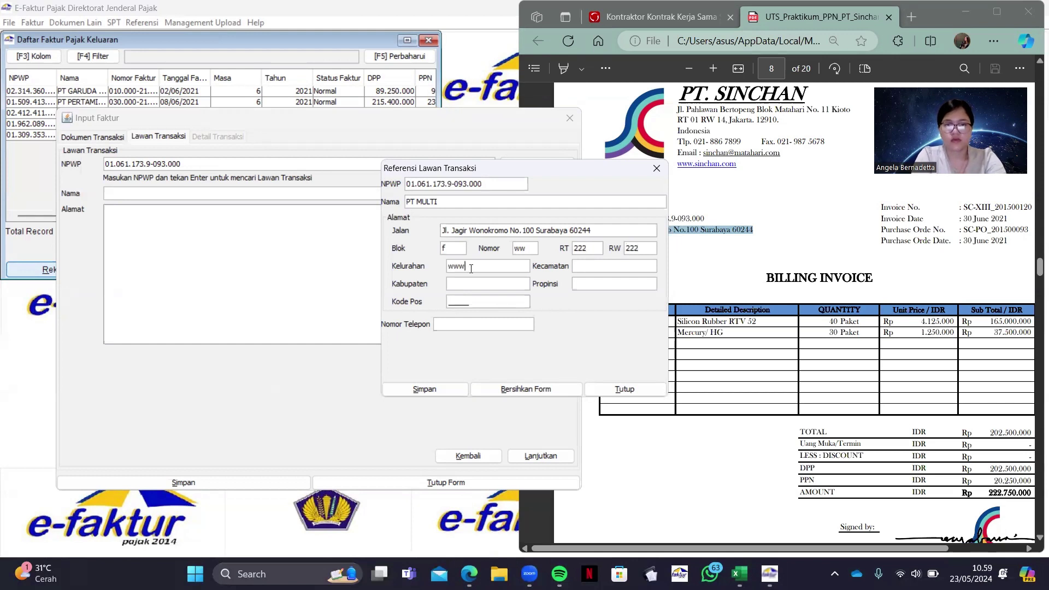
{"action": "left_click", "coordinate": [576, 266]}
{"action": "type", "text": "www"}
{"action": "left_click", "coordinate": [484, 284]}
{"action": "type", "text": "www"}
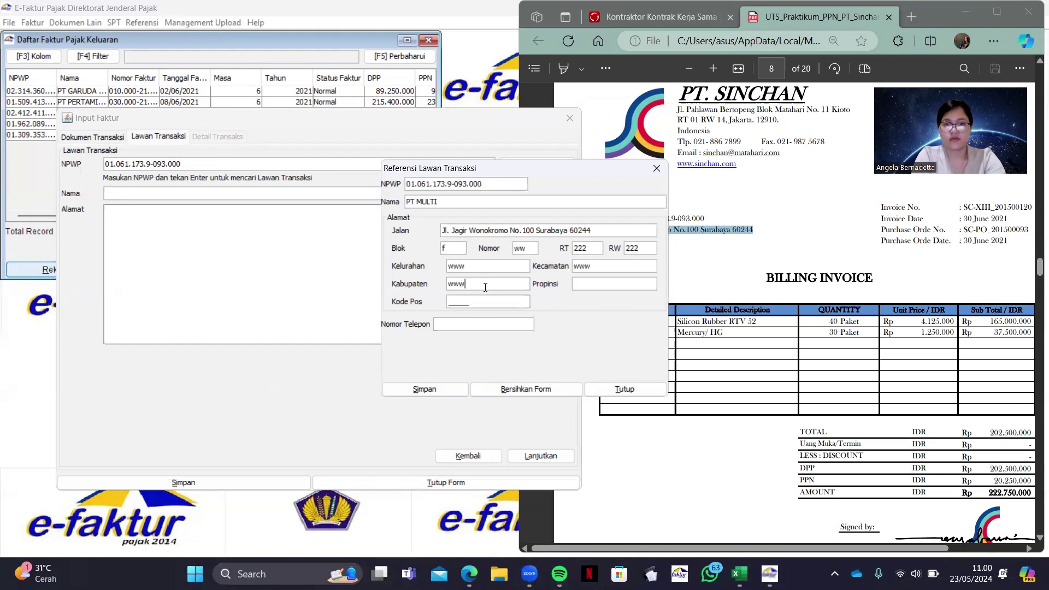
{"action": "left_click", "coordinate": [609, 280]}
{"action": "type", "text": "www"}
Add the postal code and phone number, then save PT MULTI as a counterparty
{"action": "left_click", "coordinate": [470, 299]}
{"action": "type", "text": "0879"}
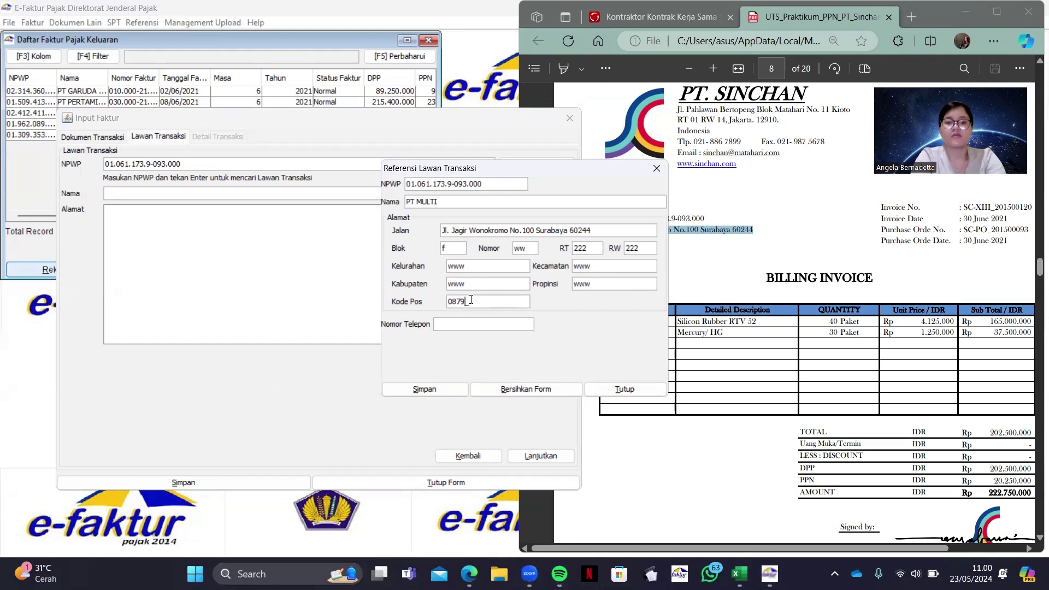
{"action": "type", "text": "9"}
{"action": "left_click", "coordinate": [449, 324]}
{"action": "type", "text": "0976789"}
{"action": "left_click", "coordinate": [444, 388]}
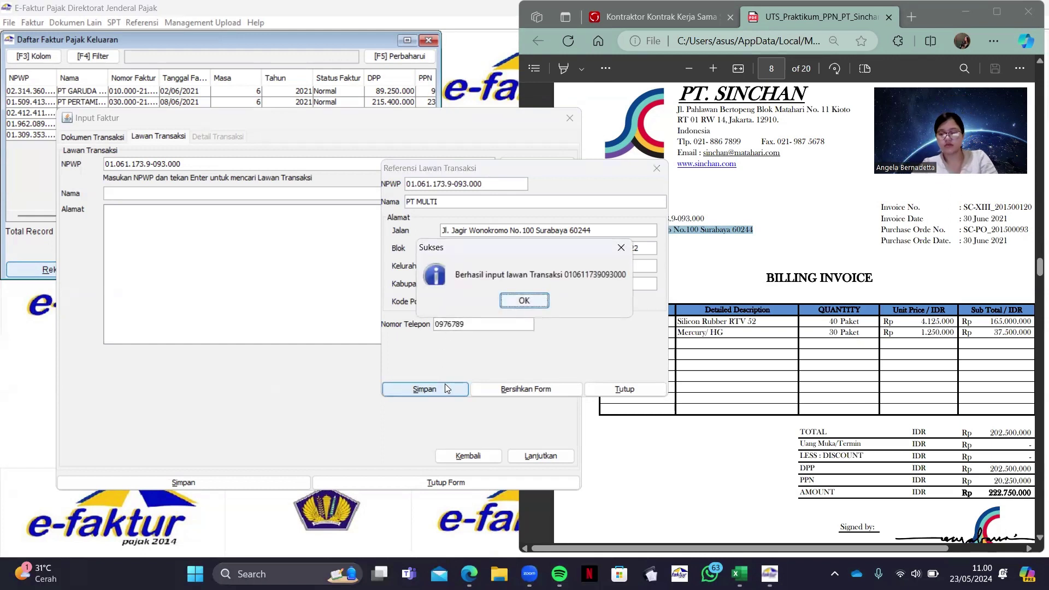
Start a new line item with code 1234-3333 and register it as a new item
{"action": "left_click", "coordinate": [532, 302]}
{"action": "left_click", "coordinate": [540, 457]}
{"action": "left_click", "coordinate": [109, 165]}
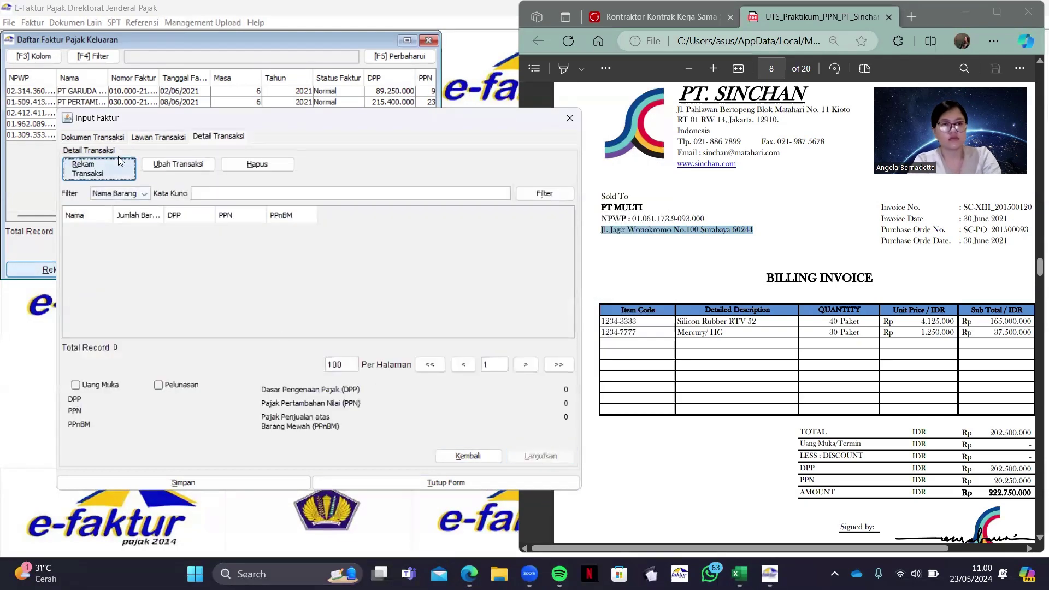
{"action": "left_click", "coordinate": [688, 317]}
{"action": "left_click_drag", "start_coordinate": [601, 320], "coordinate": [638, 325]}
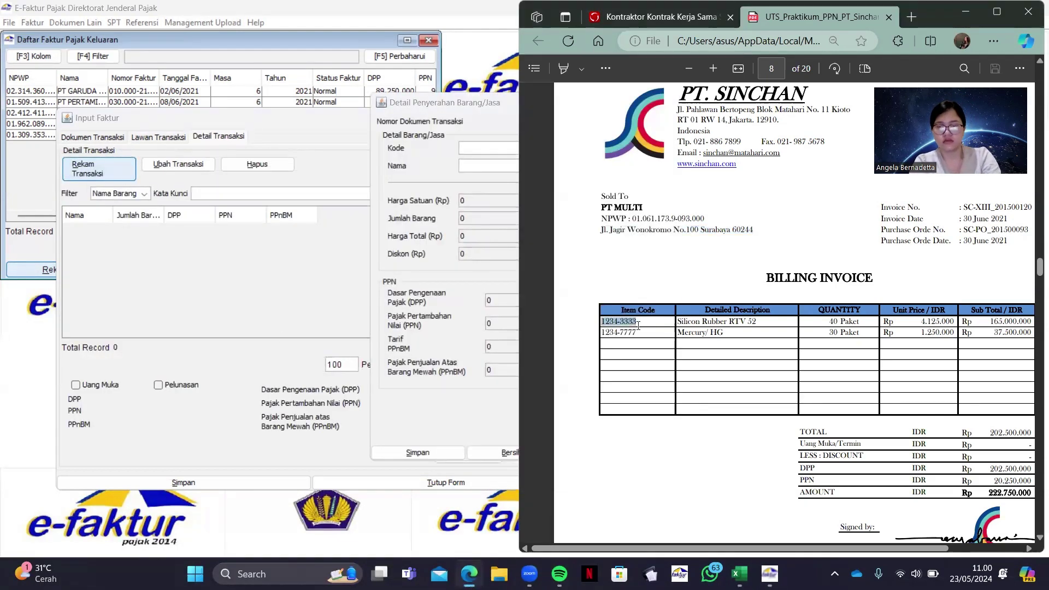
{"action": "left_click", "coordinate": [490, 157]}
{"action": "key", "text": "ctrl+v"}
{"action": "key", "text": "Return"}
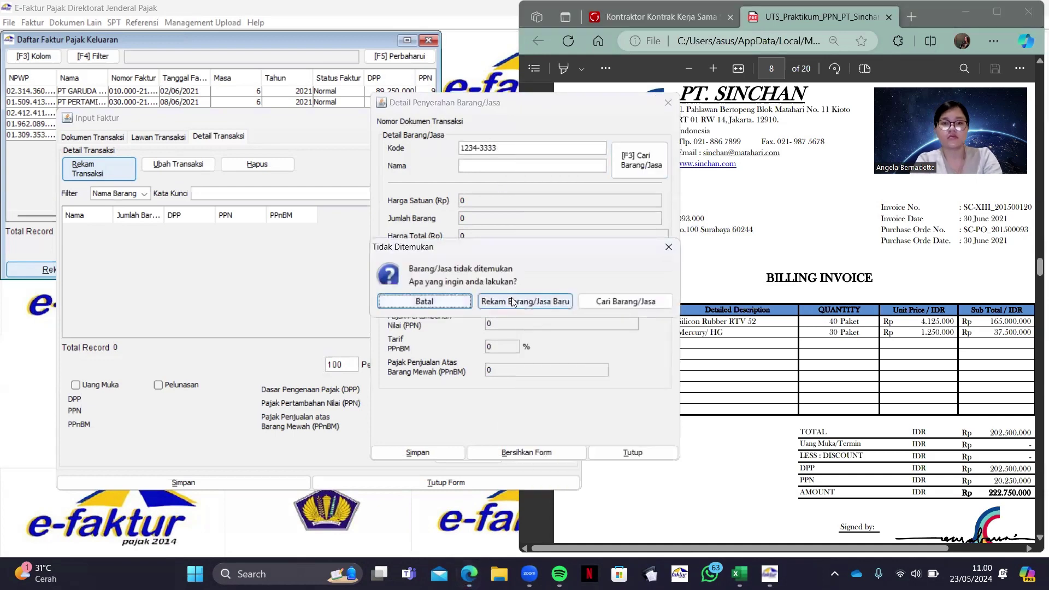
{"action": "left_click", "coordinate": [511, 298]}
Save the new item Silicon Rubber RTV 52 with selling price 4.125.000
{"action": "left_click", "coordinate": [683, 322]}
{"action": "left_click_drag", "start_coordinate": [677, 321], "coordinate": [756, 321]}
{"action": "left_click", "coordinate": [504, 233]}
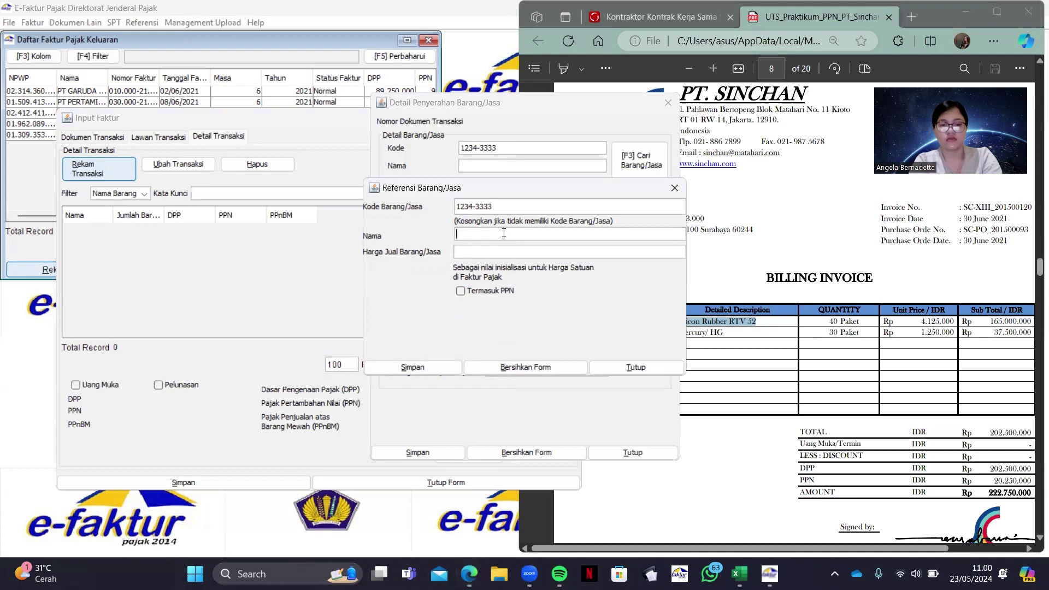
{"action": "key", "text": "ctrl+v"}
{"action": "left_click", "coordinate": [565, 247]}
{"action": "type", "text": "4"}
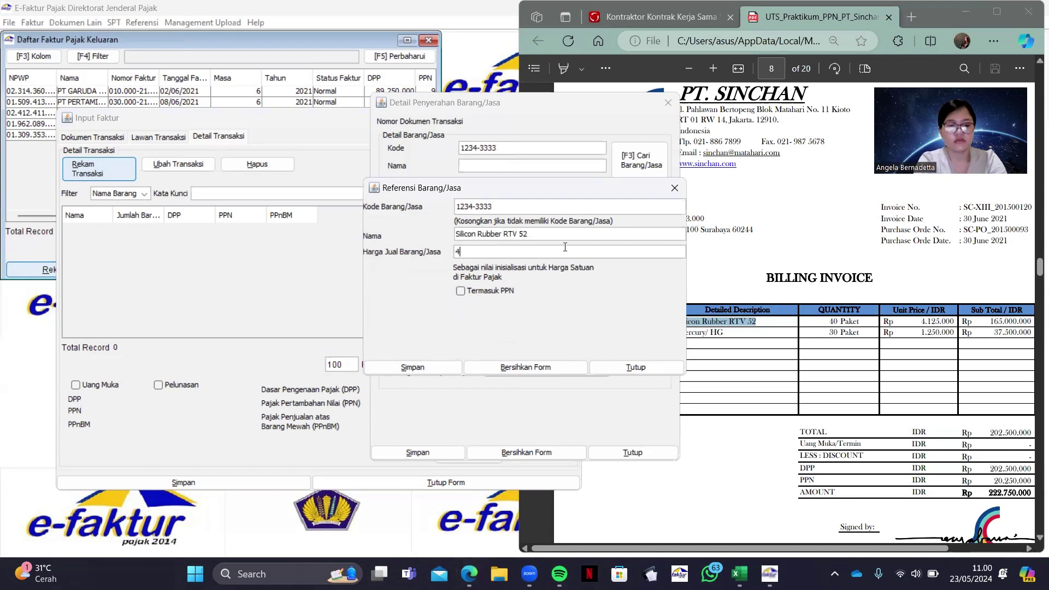
{"action": "type", "text": "125000"}
{"action": "key", "text": "Return"}
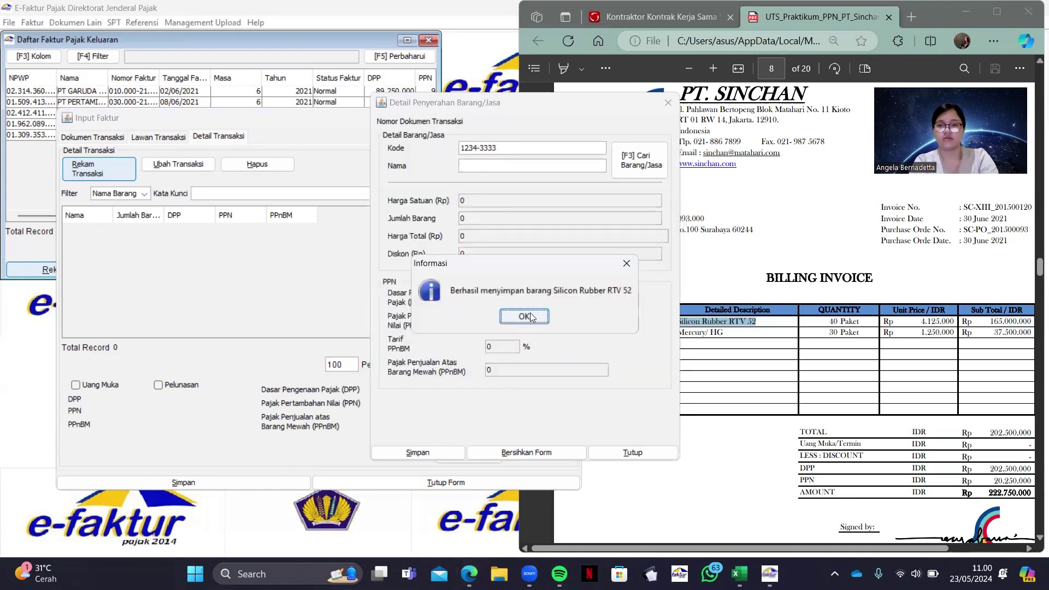
{"action": "left_click", "coordinate": [525, 316]}
Set the line to quantity 40 with PPN 18.150.000 and save it
{"action": "double_click", "coordinate": [498, 218]}
{"action": "type", "text": "40"}
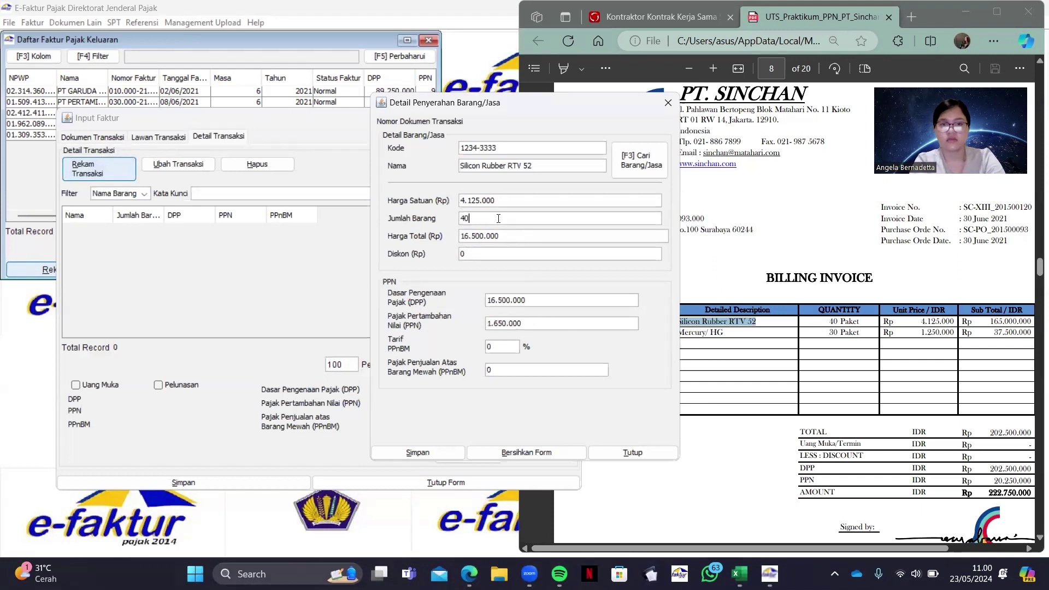
{"action": "double_click", "coordinate": [545, 322]}
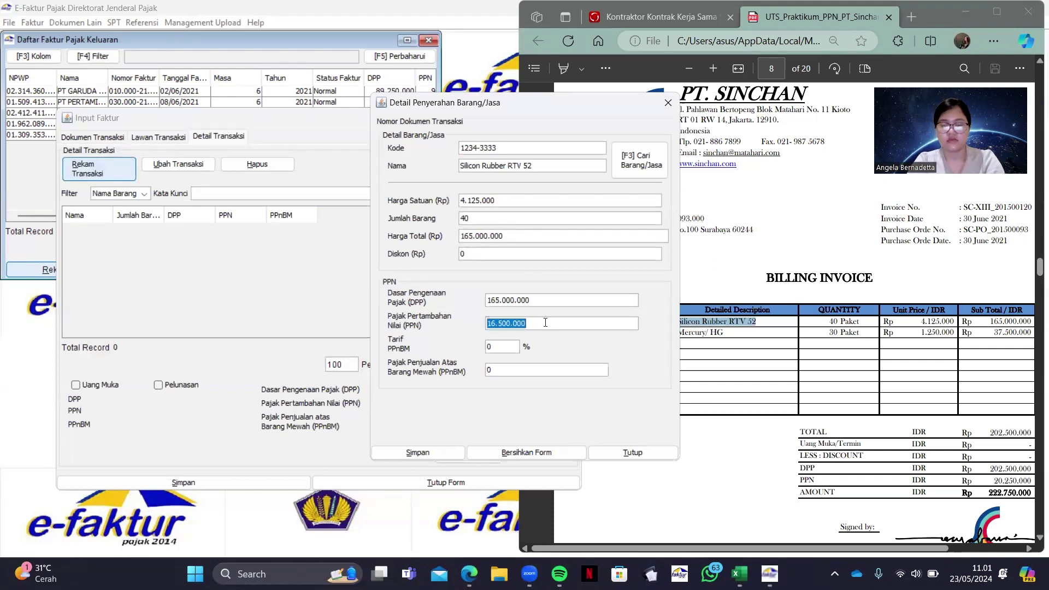
{"action": "type", "text": "18.150.00"}
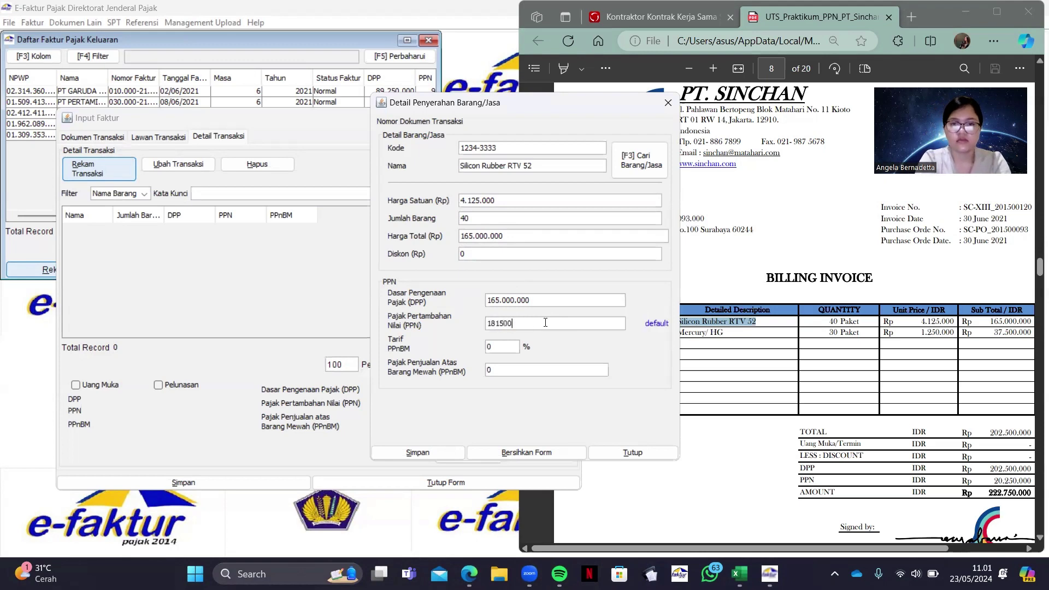
{"action": "left_click", "coordinate": [435, 450]}
{"action": "left_click", "coordinate": [504, 300]}
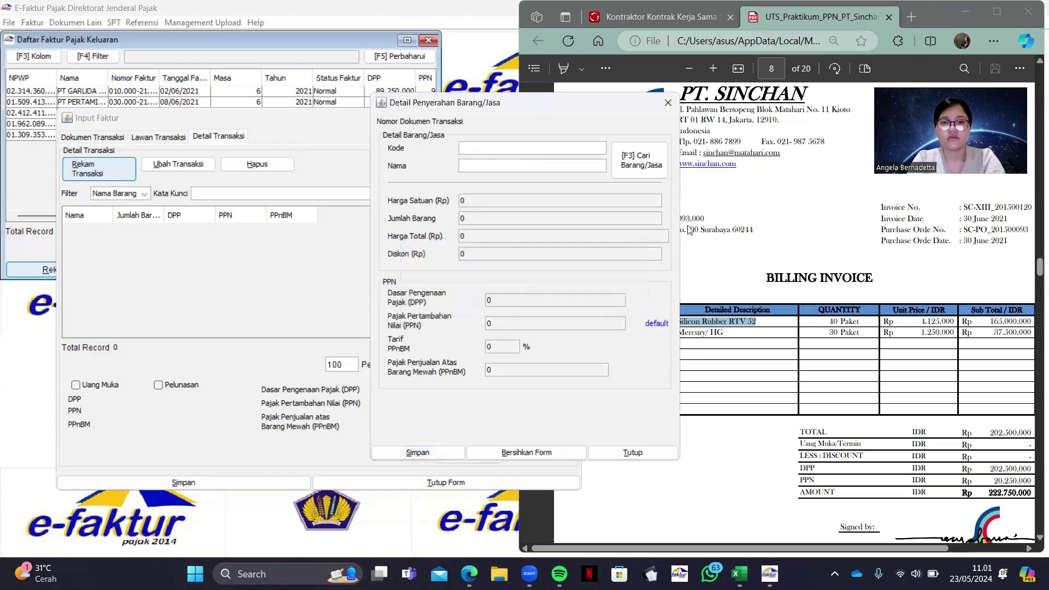
Enter item code 1234-7777 from the PDF so the Mercury/ HG item fills in
{"action": "left_click_drag", "start_coordinate": [601, 331], "coordinate": [642, 337]}
{"action": "key", "text": "ctrl+c"}
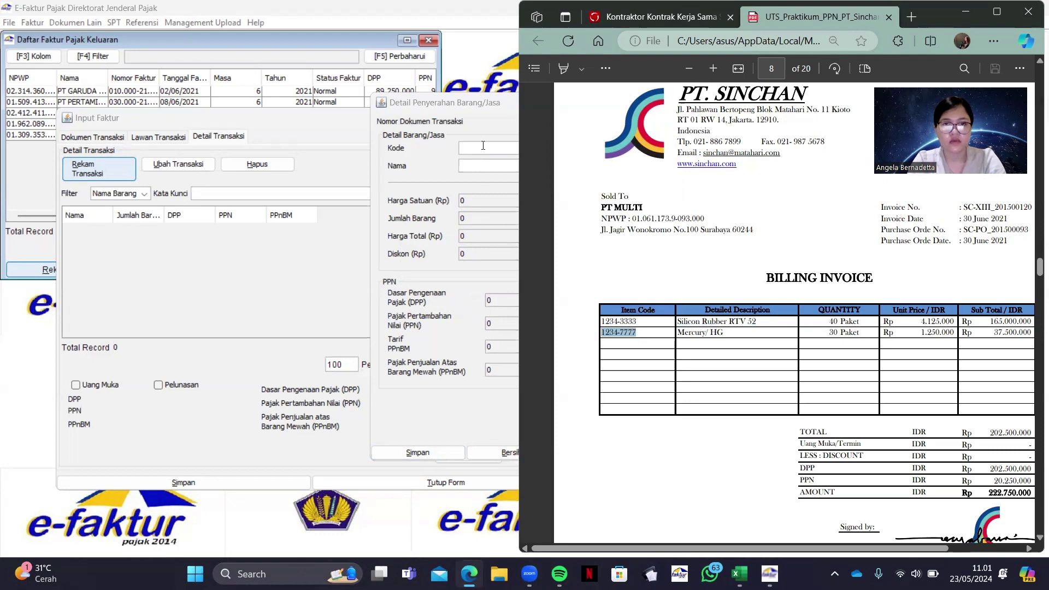
{"action": "left_click", "coordinate": [483, 145]}
{"action": "key", "text": "ctrl+v"}
{"action": "key", "text": "Return"}
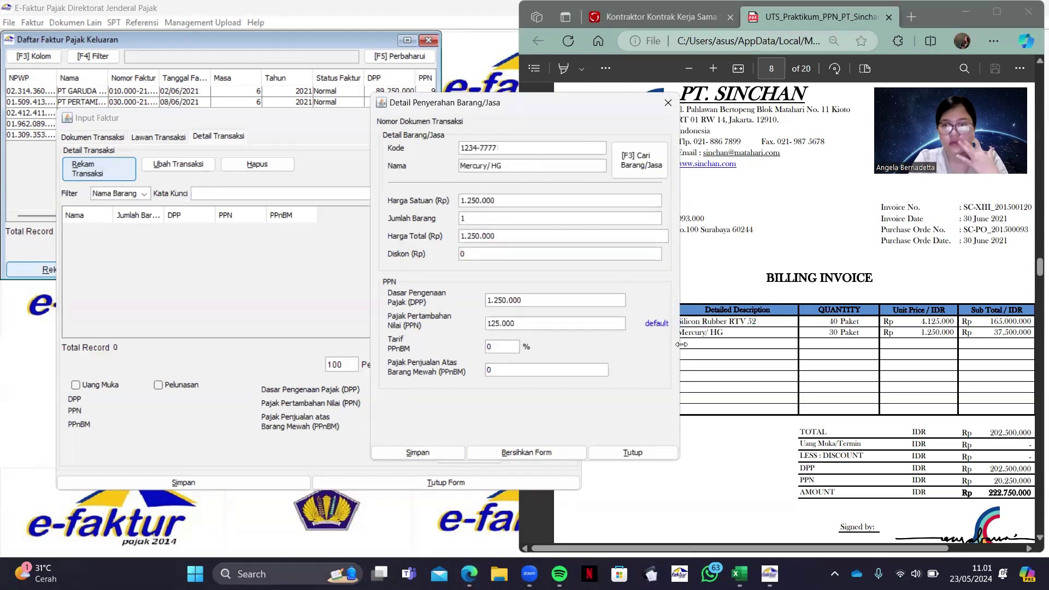
Set quantity 30 and PPN 4.125.000, then save the item line and the PT MULTI invoice
{"action": "double_click", "coordinate": [507, 224]}
{"action": "type", "text": "30"}
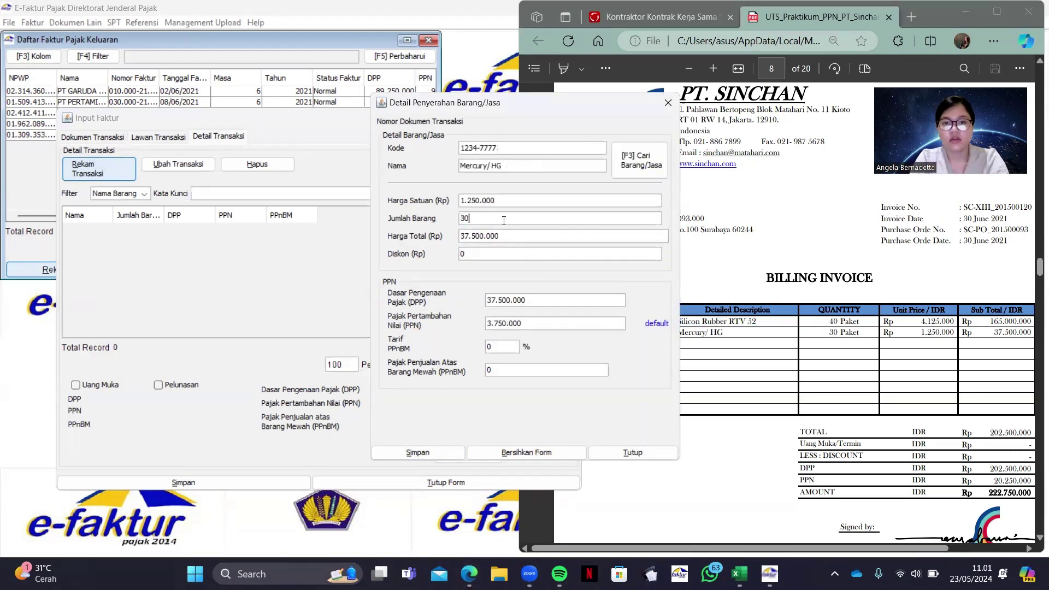
{"action": "double_click", "coordinate": [550, 323]}
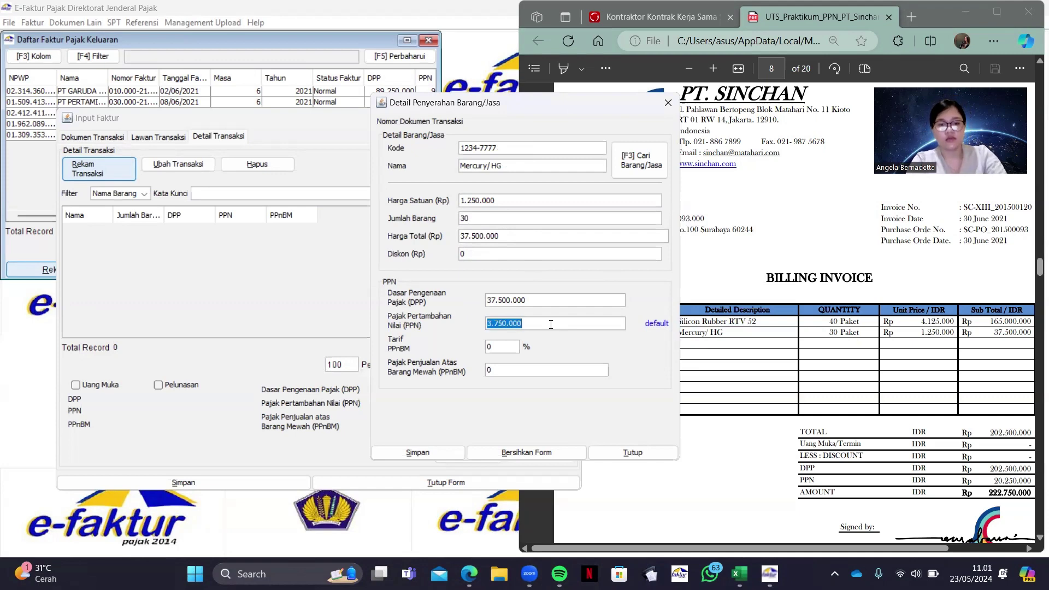
{"action": "type", "text": "4125000"}
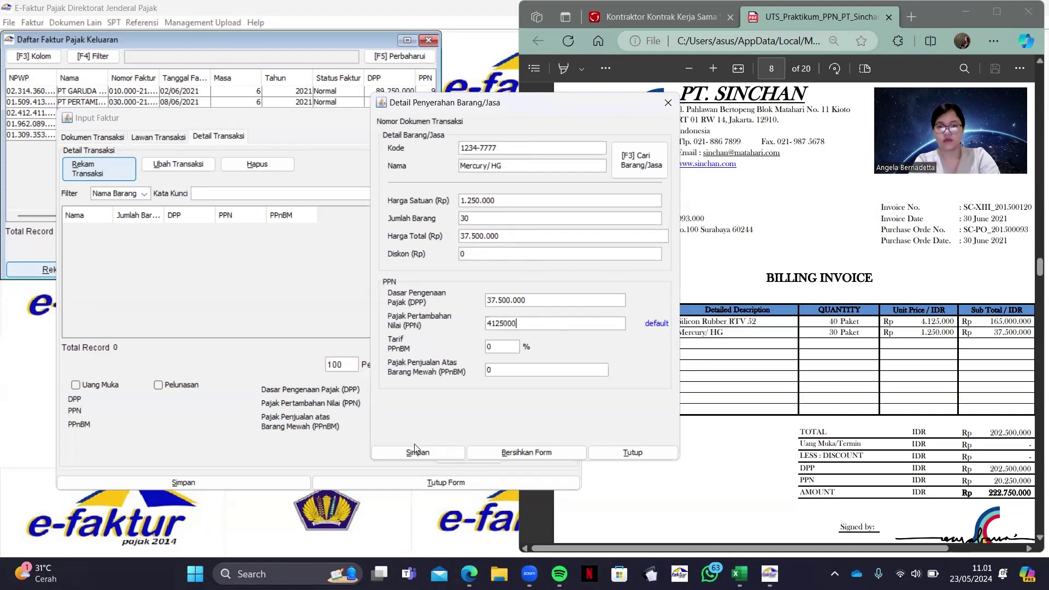
{"action": "left_click", "coordinate": [419, 452]}
{"action": "left_click", "coordinate": [481, 300]}
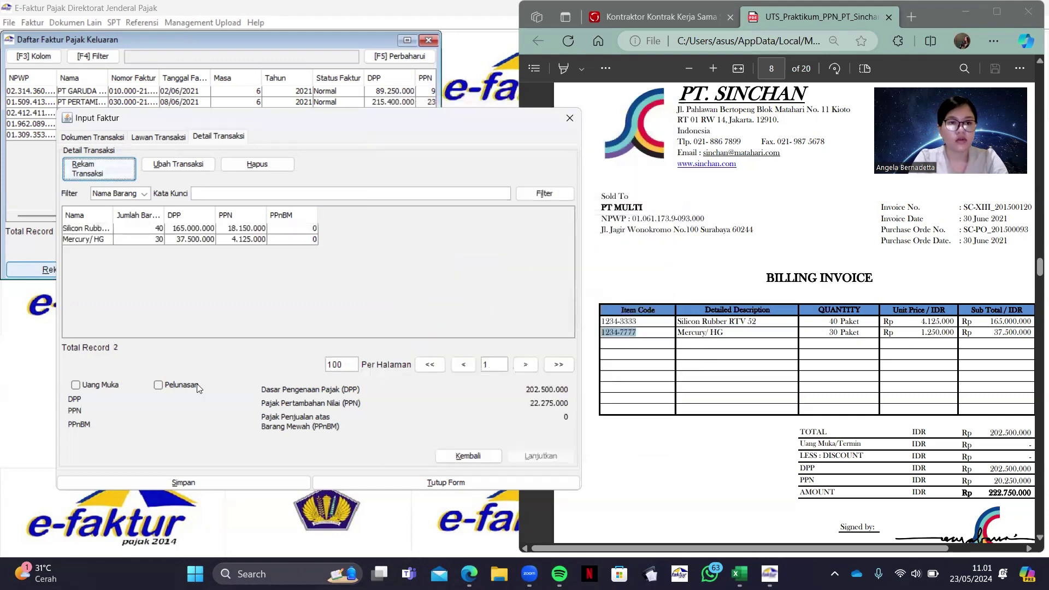
{"action": "left_click", "coordinate": [235, 481]}
{"action": "left_click", "coordinate": [353, 316]}
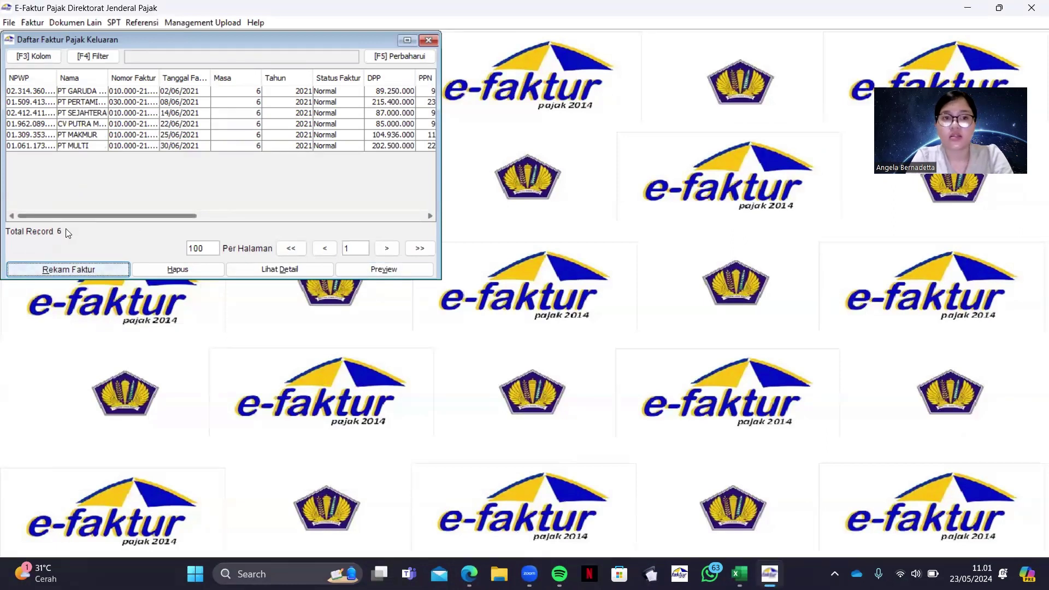
Select all six invoices in Daftar Faktur Pajak Keluaran and close the list window
{"action": "left_click", "coordinate": [122, 93]}
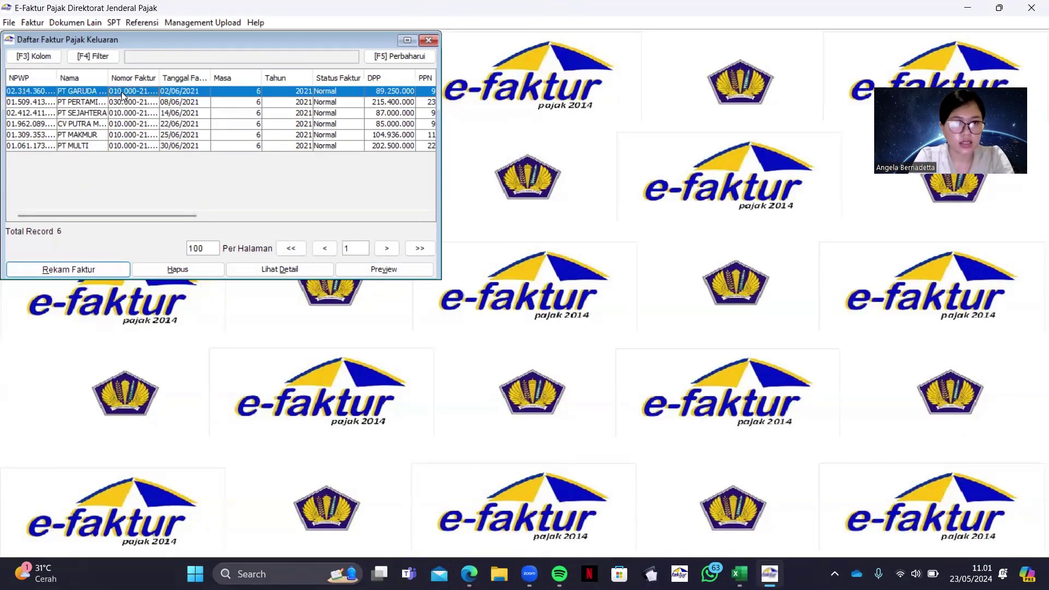
{"action": "left_click_drag", "start_coordinate": [121, 92], "coordinate": [126, 142]}
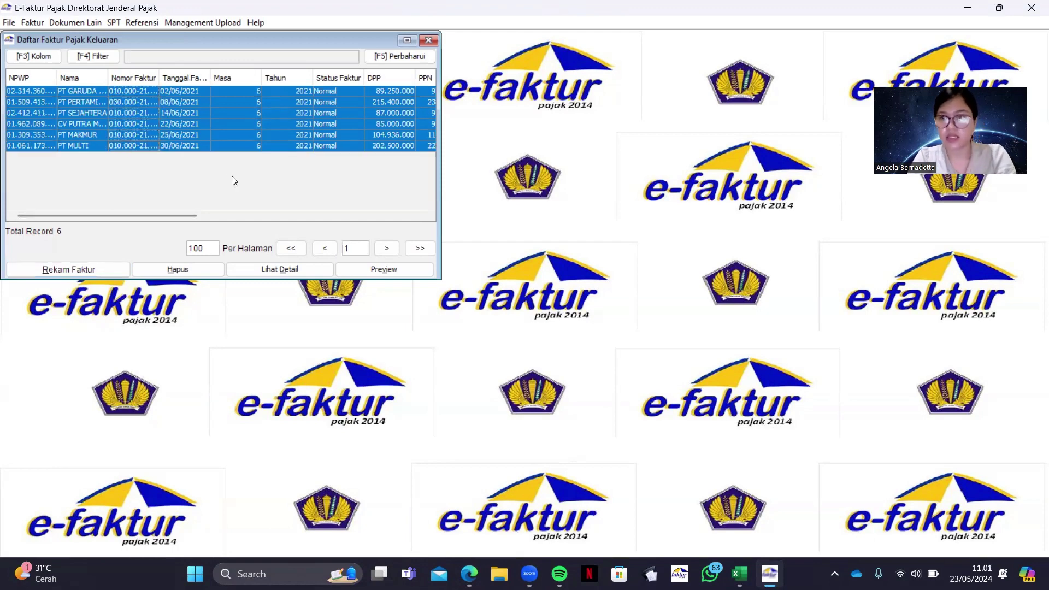
{"action": "left_click", "coordinate": [428, 41]}
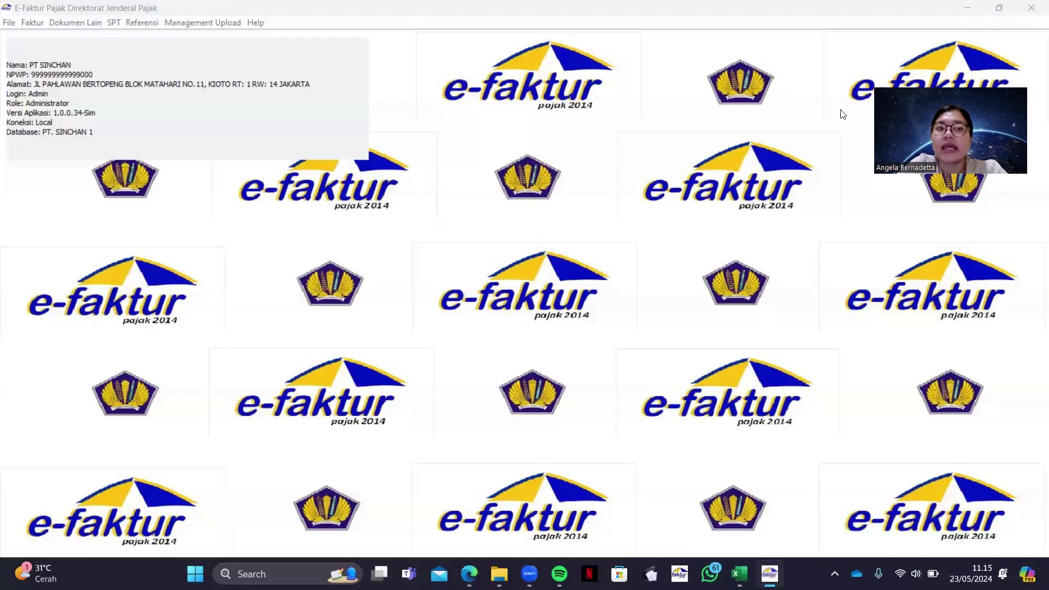
{"action": "left_click", "coordinate": [625, 199]}
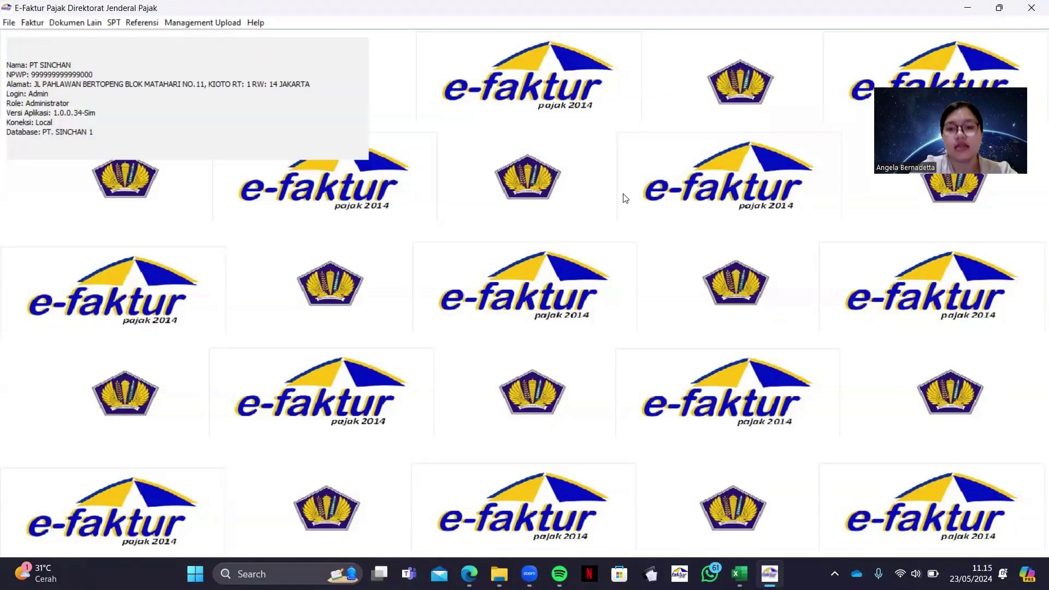
{"action": "mouse_move", "coordinate": [468, 573]}
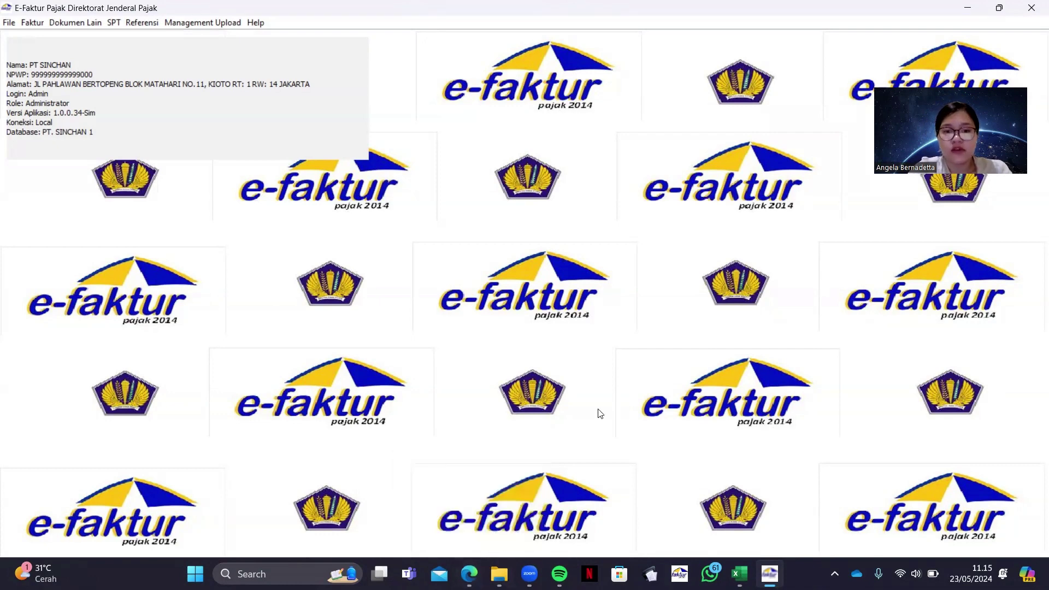
{"action": "left_click", "coordinate": [469, 574]}
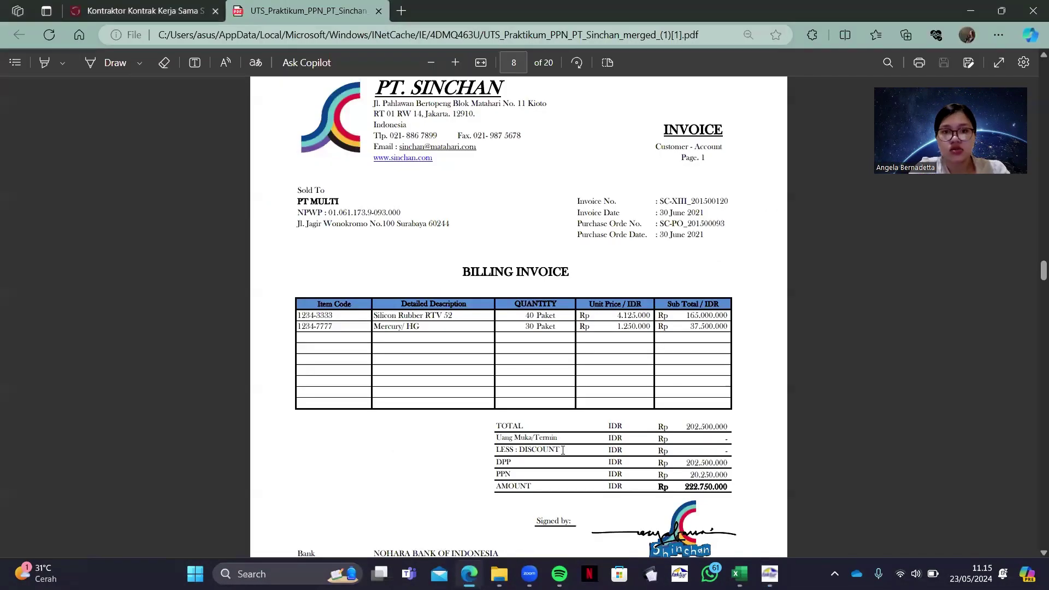
{"action": "scroll", "coordinate": [562, 450], "scroll_direction": "down", "scroll_amount": 20}
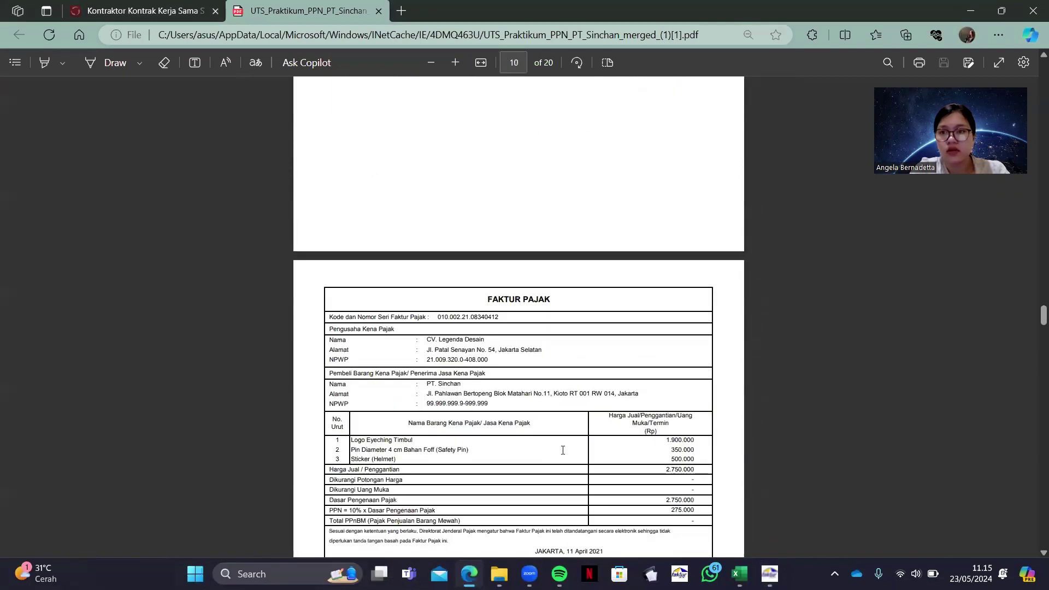
{"action": "scroll", "coordinate": [562, 449], "scroll_direction": "down", "scroll_amount": 10}
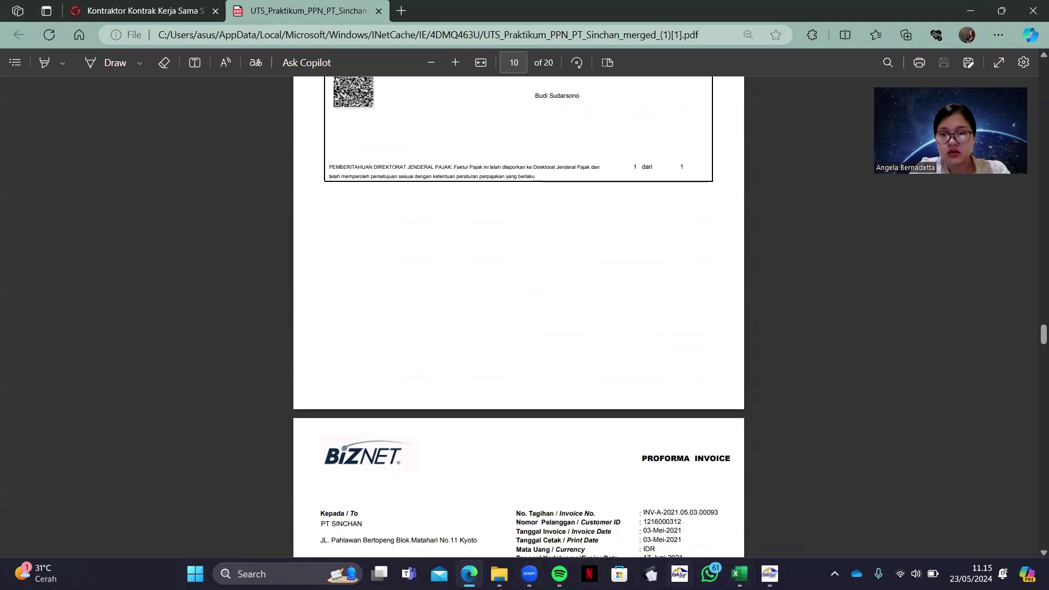
{"action": "left_click", "coordinate": [769, 574]}
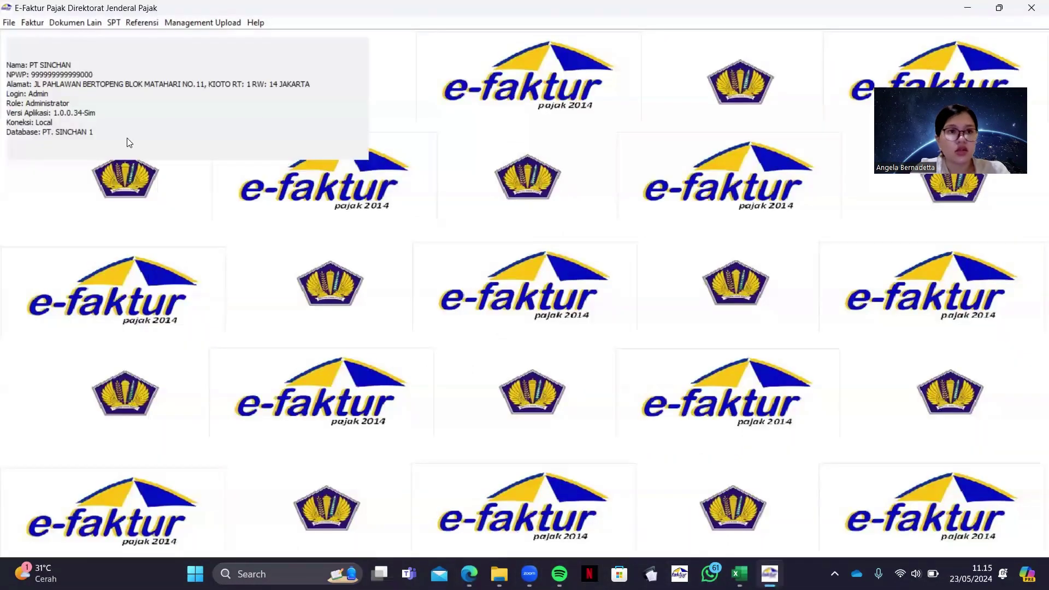
Open Faktur > Pajak Masukan > Administrasi Faktur and start a new Rekam Faktur entry
{"action": "left_click", "coordinate": [33, 24]}
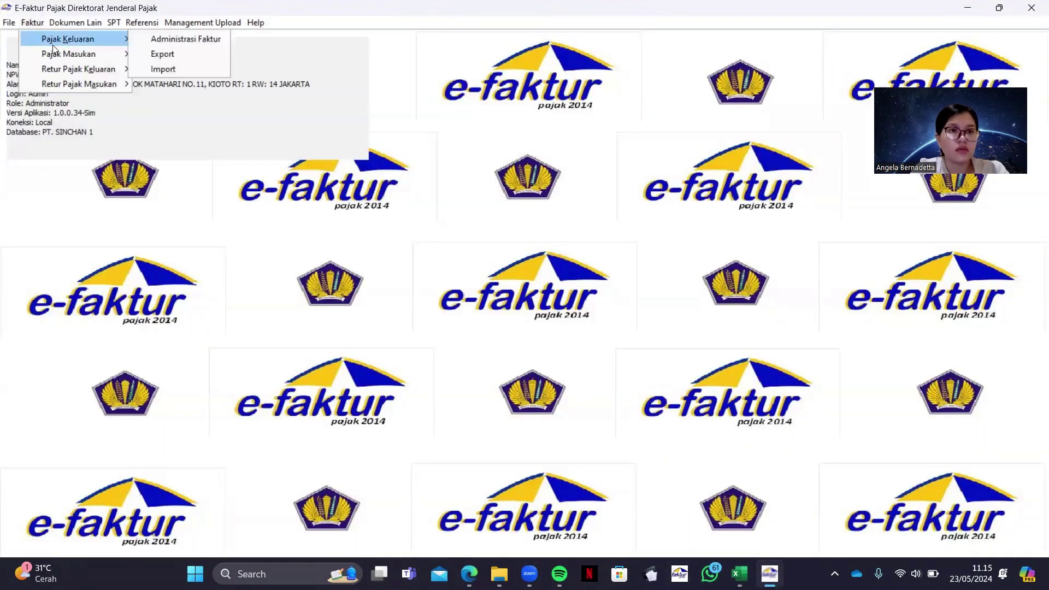
{"action": "mouse_move", "coordinate": [105, 53]}
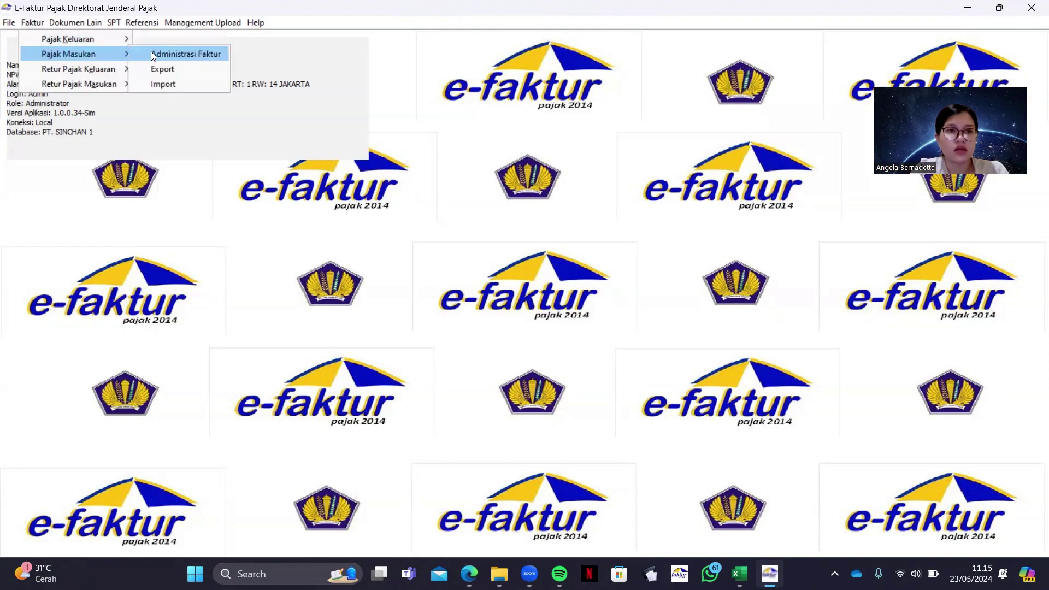
{"action": "left_click", "coordinate": [150, 51]}
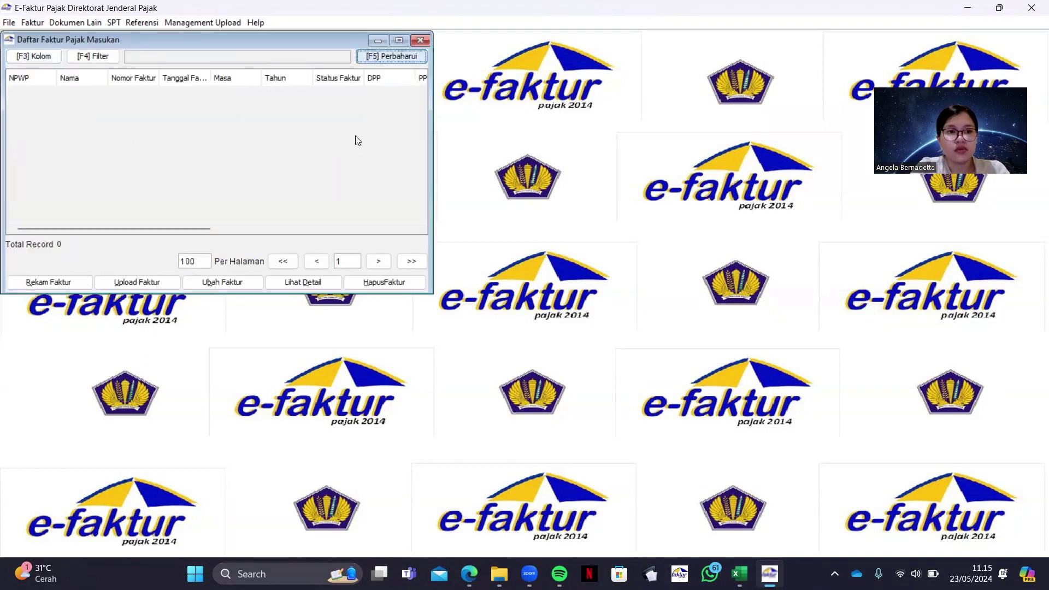
{"action": "left_click", "coordinate": [60, 283]}
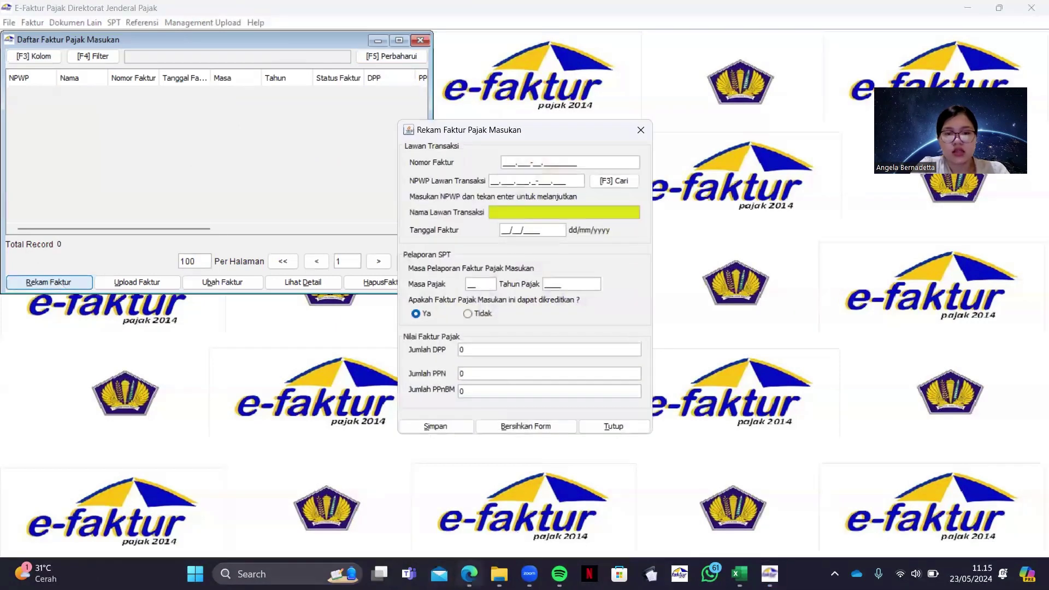
Snap the invoice PDF to the right half beside e-Faktur and scroll to page 9
{"action": "left_click", "coordinate": [469, 574]}
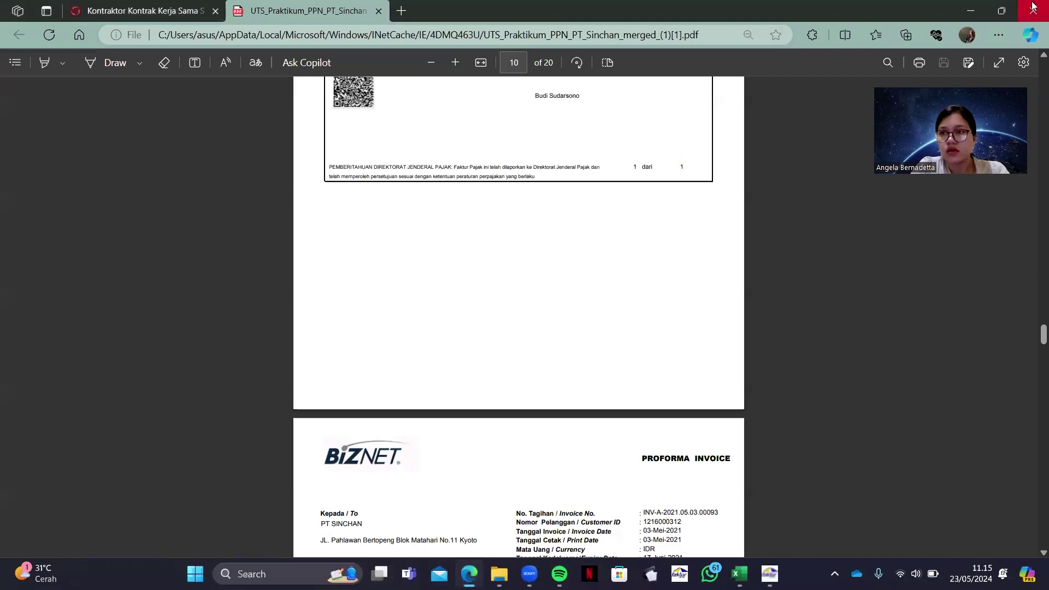
{"action": "mouse_move", "coordinate": [1003, 11]}
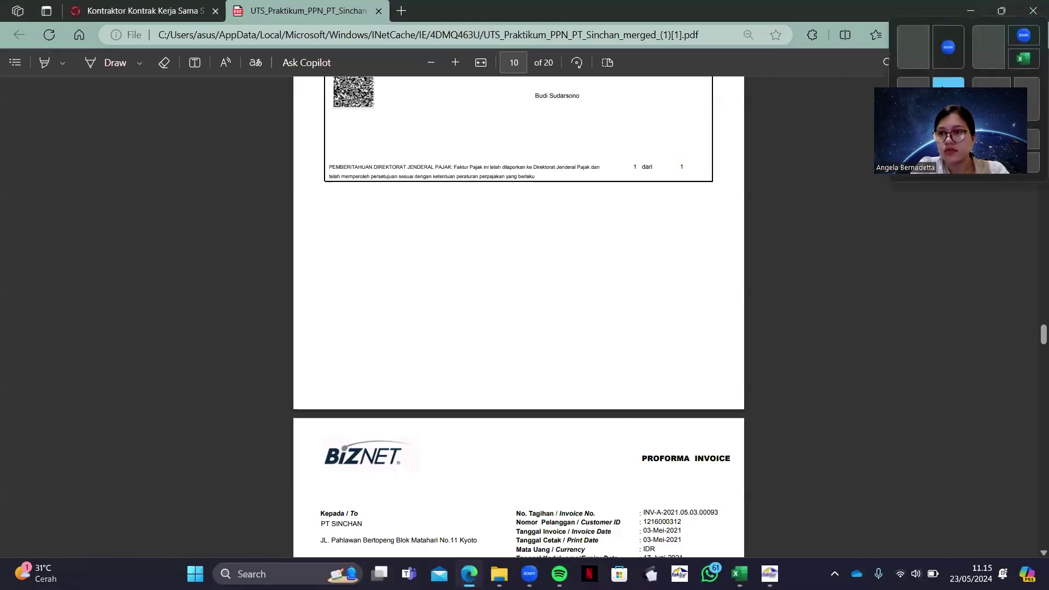
{"action": "left_click", "coordinate": [943, 87]}
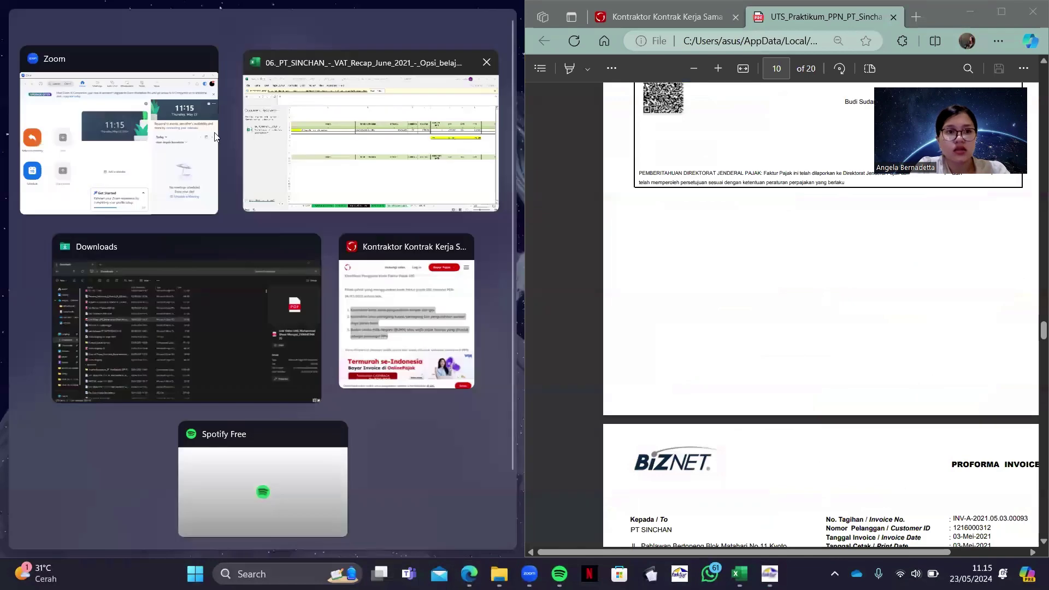
{"action": "left_click", "coordinate": [454, 141]}
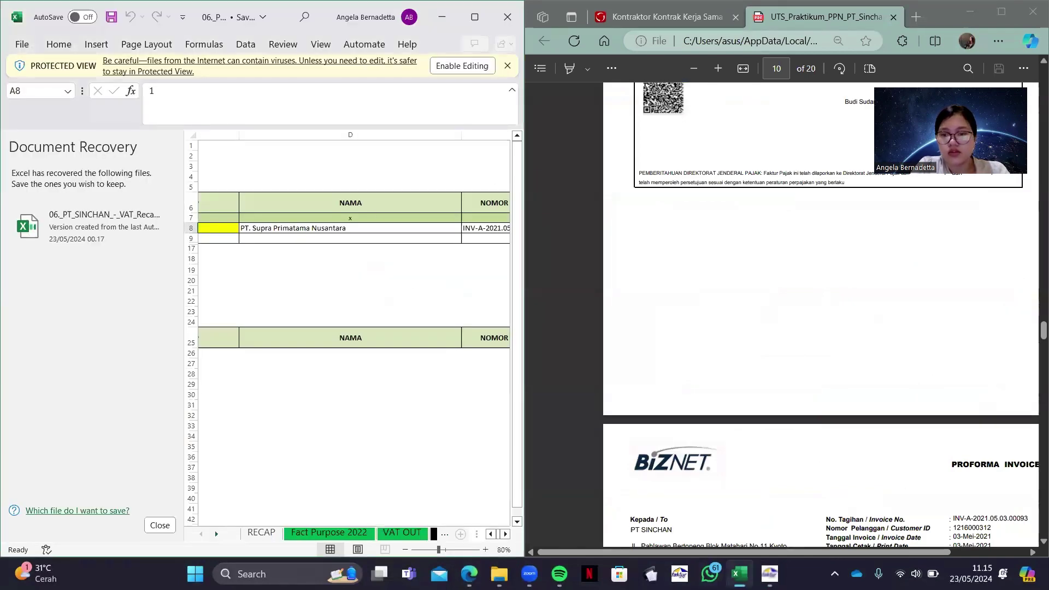
{"action": "left_click", "coordinate": [769, 574]}
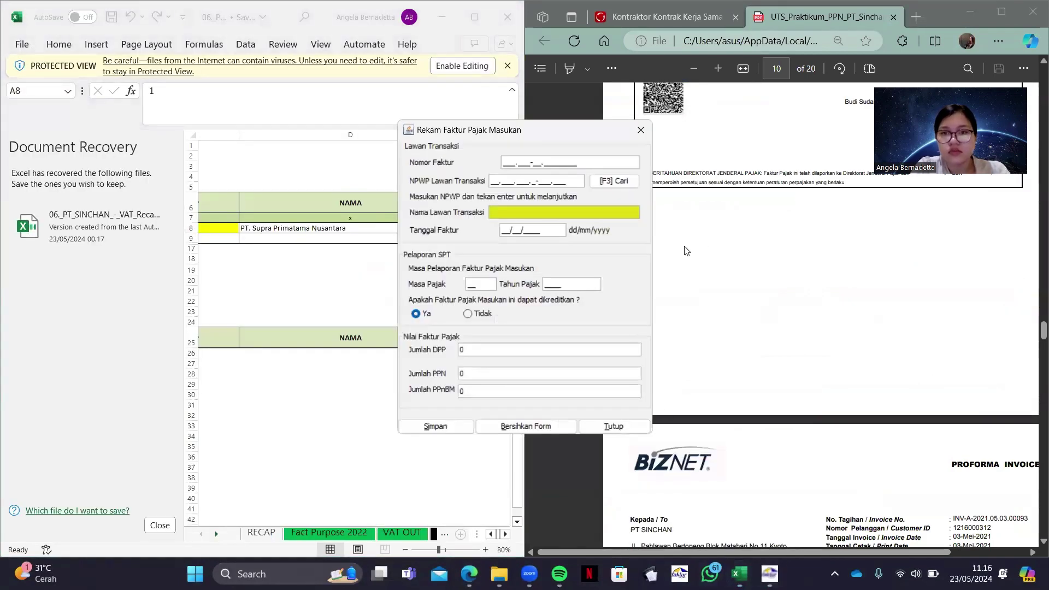
{"action": "left_click", "coordinate": [443, 23]}
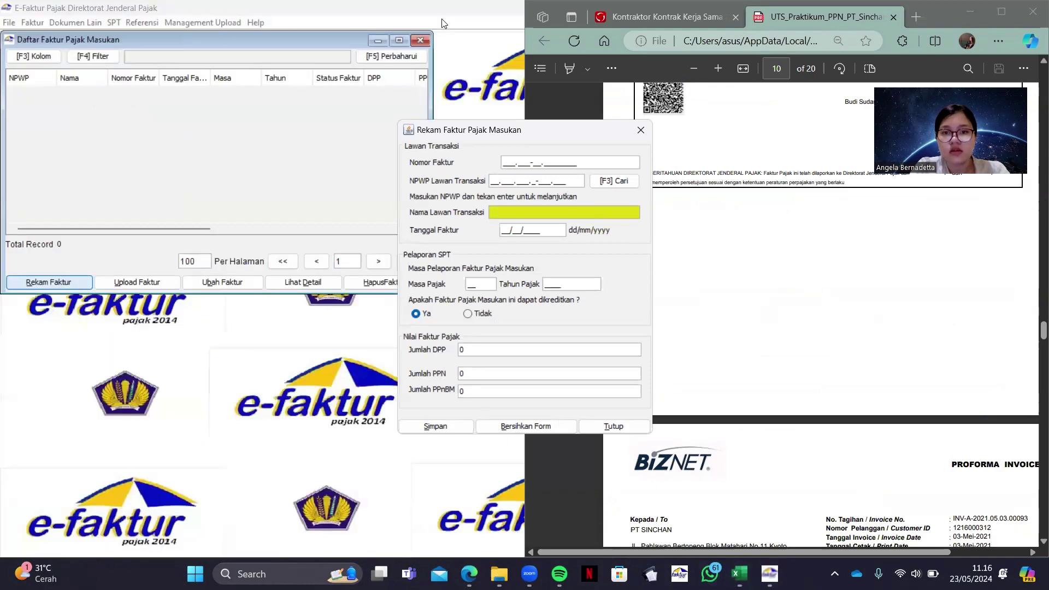
{"action": "left_click_drag", "start_coordinate": [570, 136], "coordinate": [409, 153]}
{"action": "scroll", "coordinate": [778, 266], "scroll_direction": "up", "scroll_amount": 6}
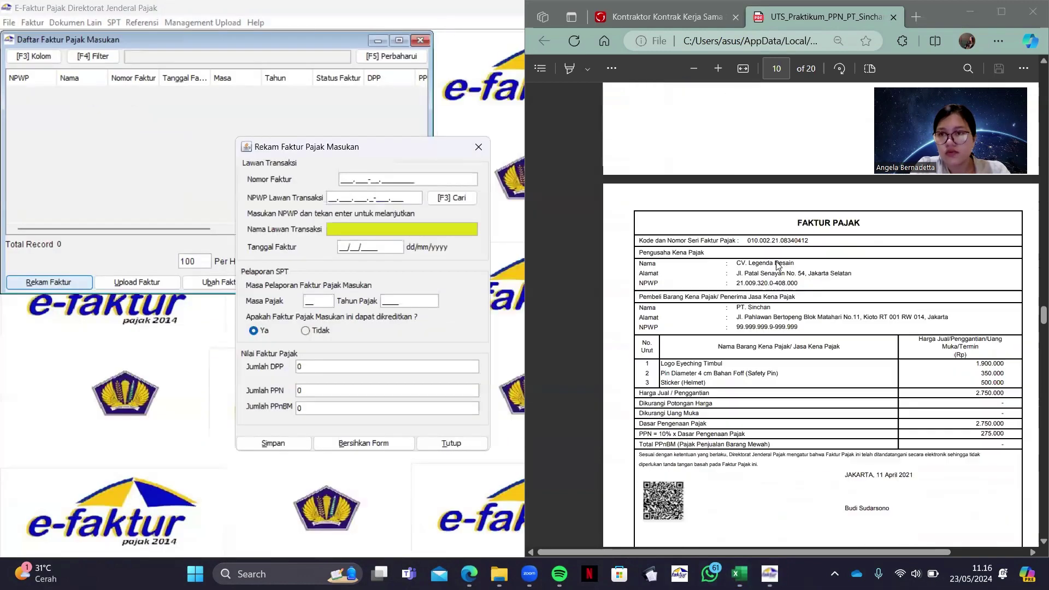
{"action": "scroll", "coordinate": [777, 266], "scroll_direction": "up", "scroll_amount": 10}
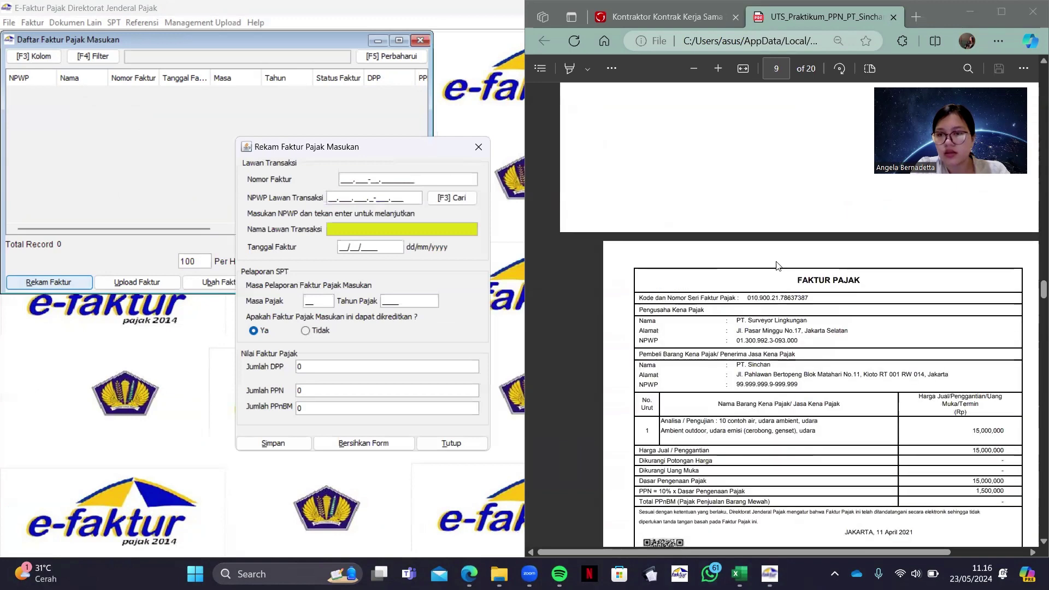
{"action": "scroll", "coordinate": [777, 266], "scroll_direction": "down", "scroll_amount": 3}
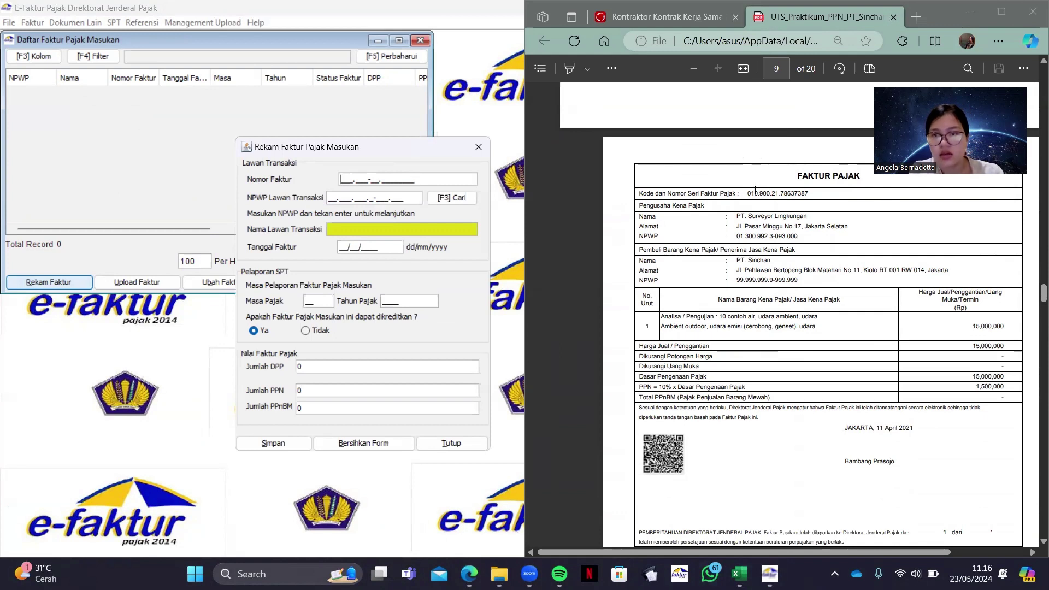
Enter invoice number 010.900-21.78637387 in Nomor Faktur
{"action": "left_click_drag", "start_coordinate": [747, 195], "coordinate": [790, 199]}
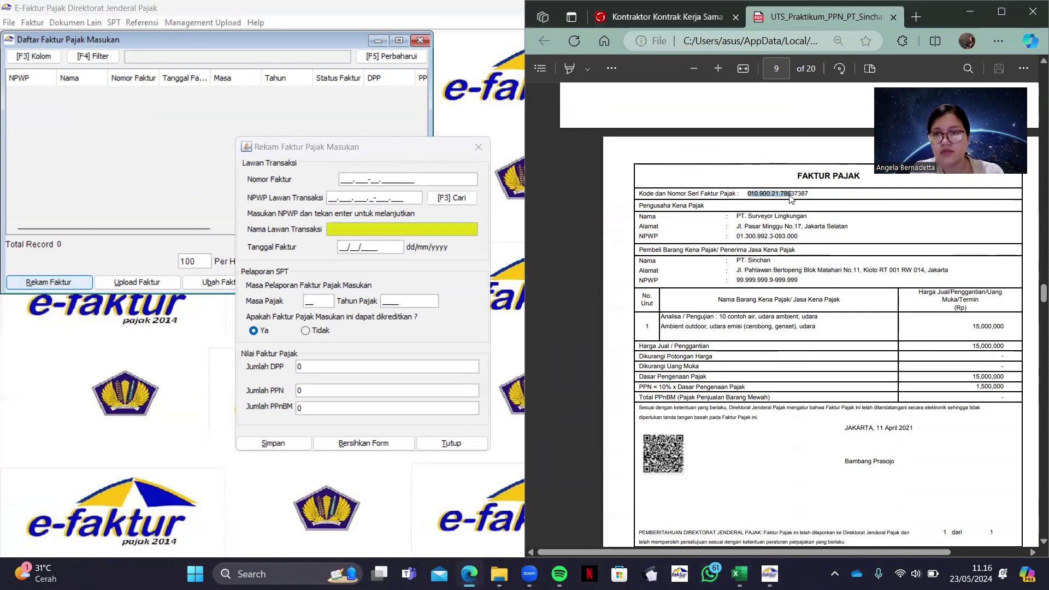
{"action": "left_click", "coordinate": [790, 217]}
{"action": "left_click", "coordinate": [342, 181]}
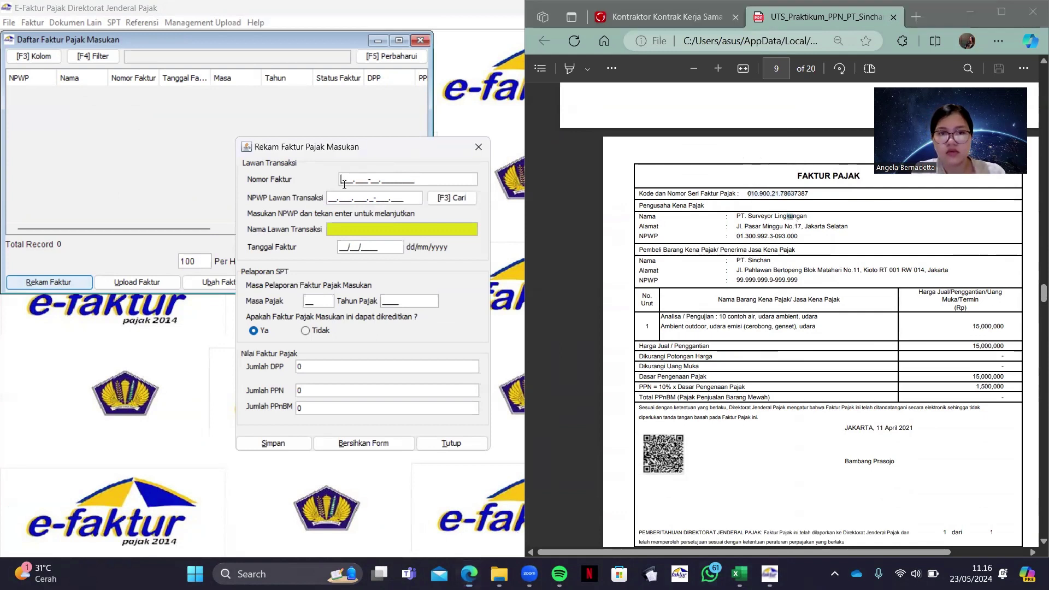
{"action": "type", "text": "010.9"}
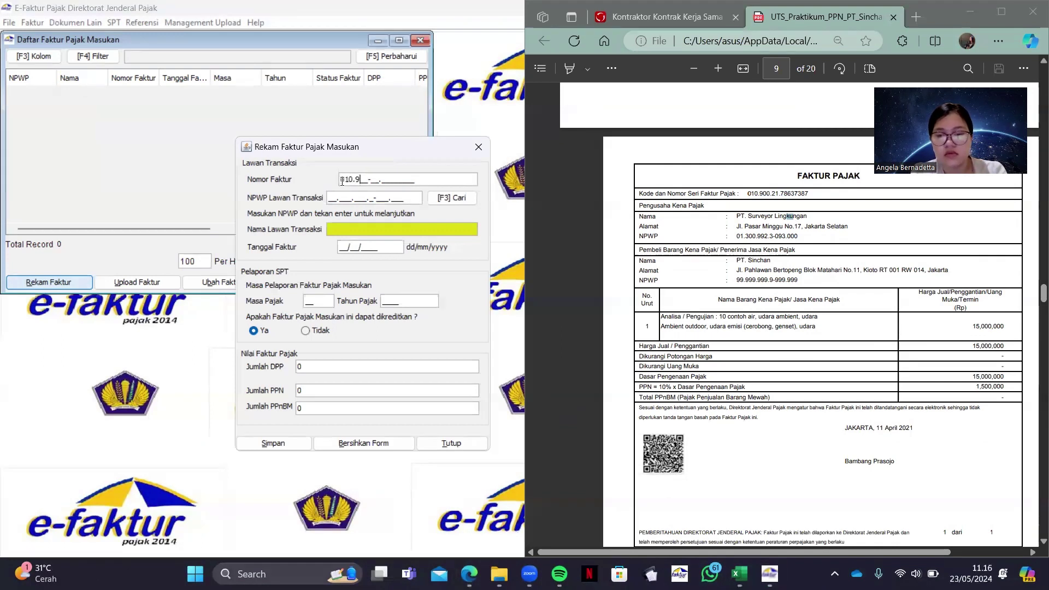
{"action": "type", "text": "00-21."}
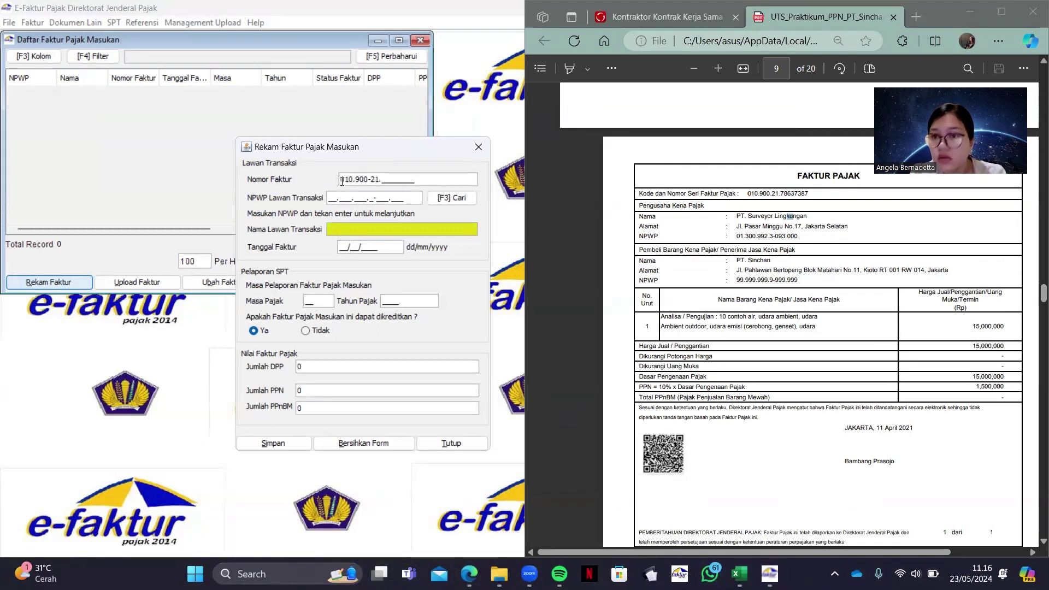
{"action": "type", "text": "7863"}
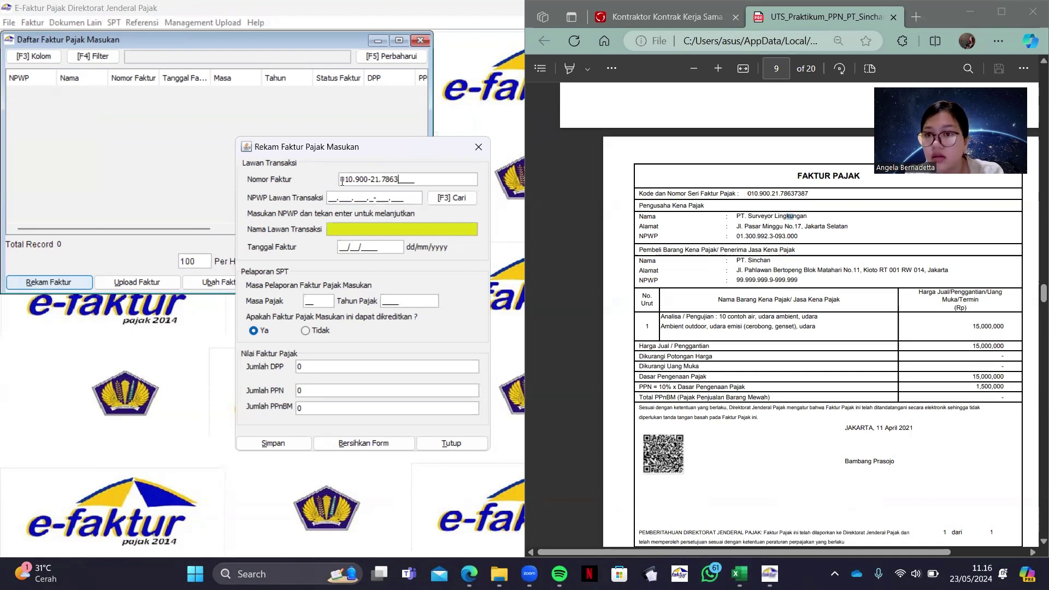
{"action": "type", "text": "7"}
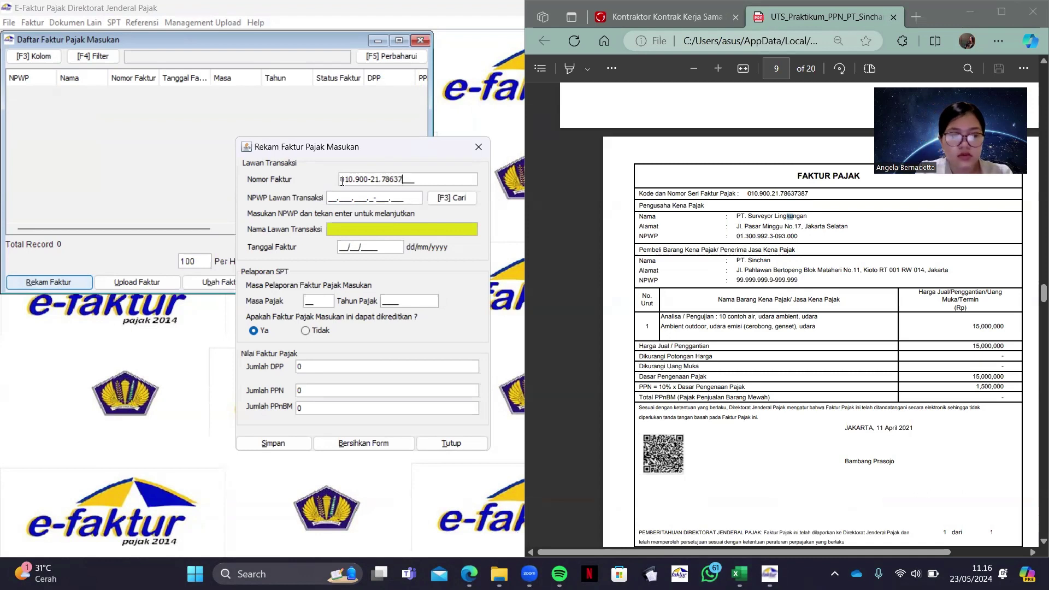
{"action": "type", "text": "387"}
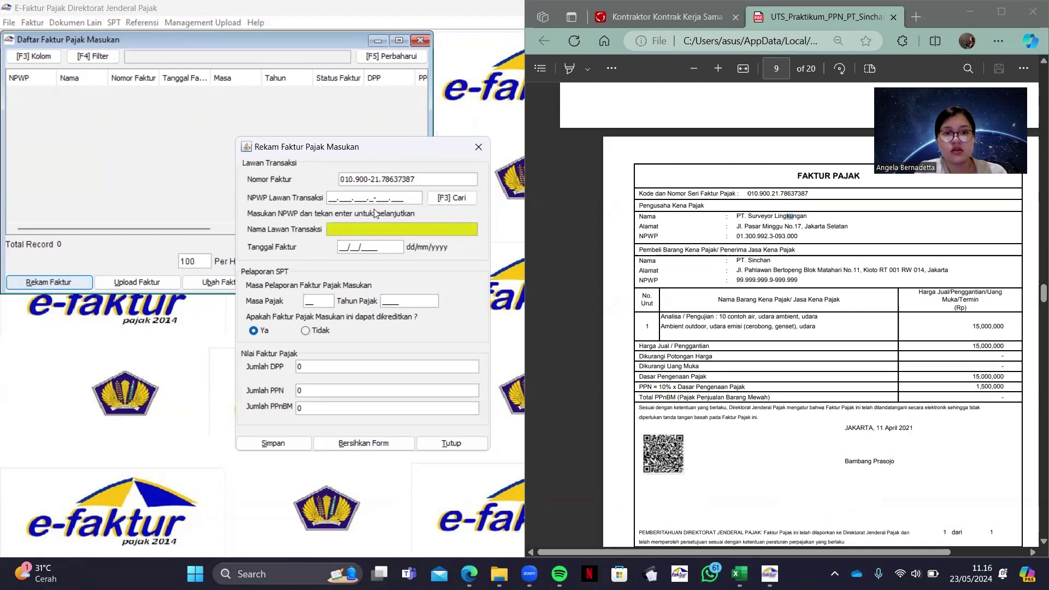
Paste the seller's NPWP from the PDF into NPWP Lawan Transaksi and look it up
{"action": "left_click", "coordinate": [762, 230]}
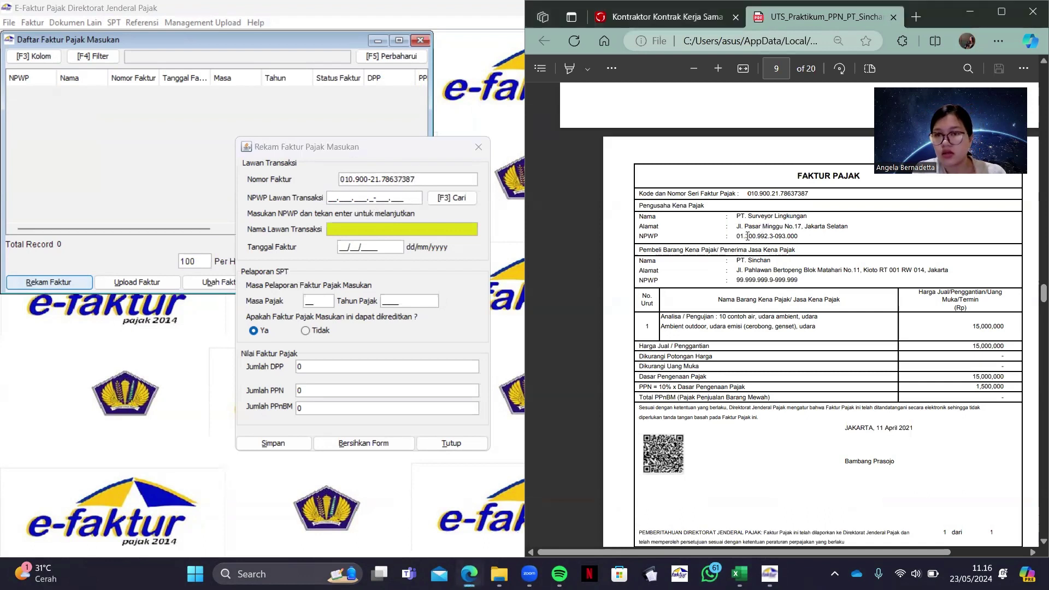
{"action": "left_click_drag", "start_coordinate": [737, 236], "coordinate": [809, 238]}
{"action": "key", "text": "ctrl+c"}
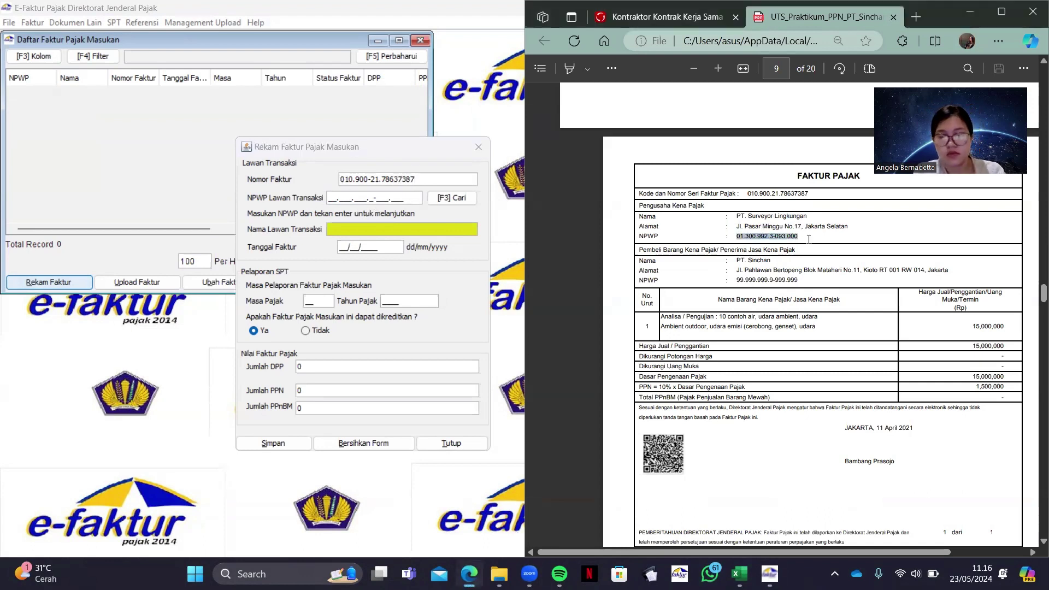
{"action": "left_click", "coordinate": [329, 197]}
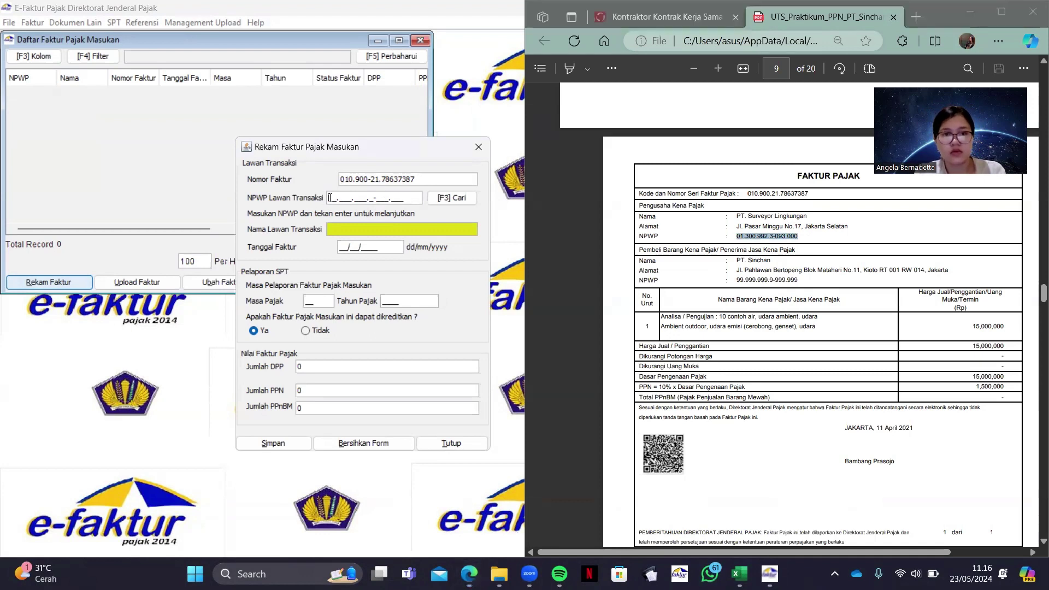
{"action": "key", "text": "ctrl+v"}
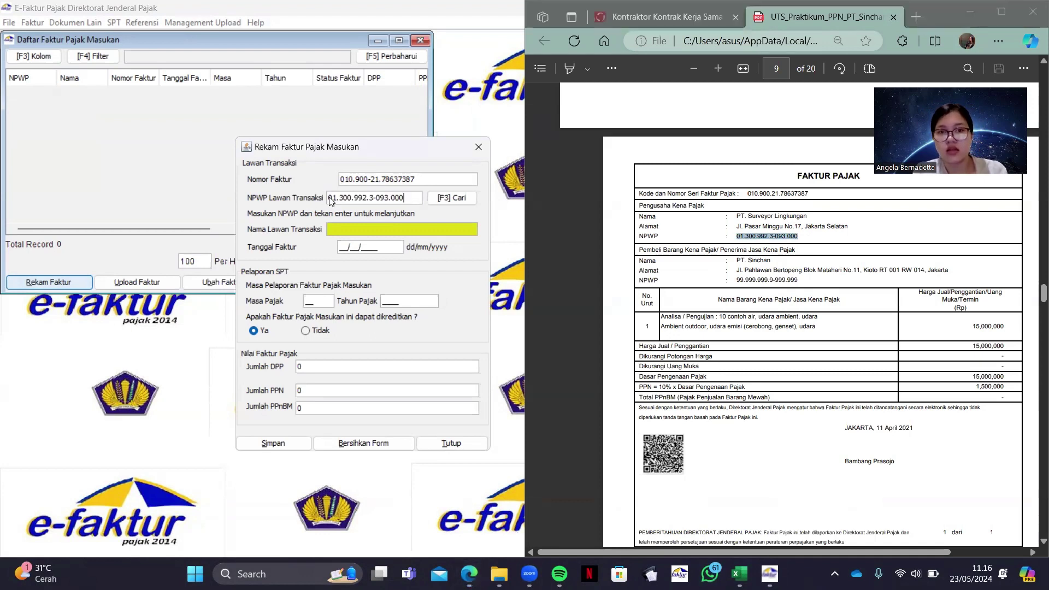
{"action": "key", "text": "Return"}
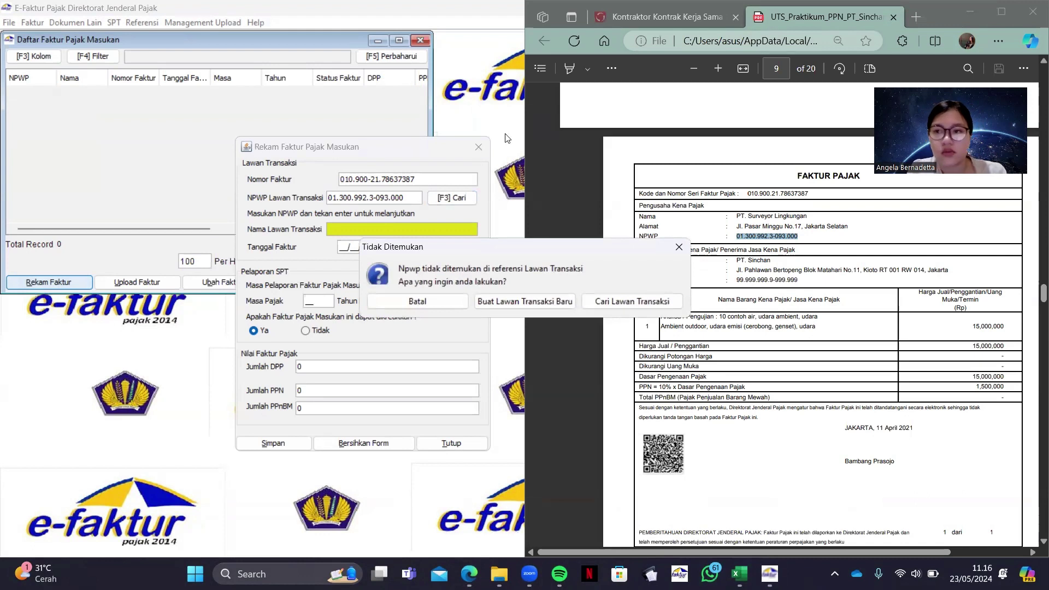
Create a new partner named PT. Surveyor Lingkungan with its street address copied from the PDF
{"action": "left_click", "coordinate": [527, 298]}
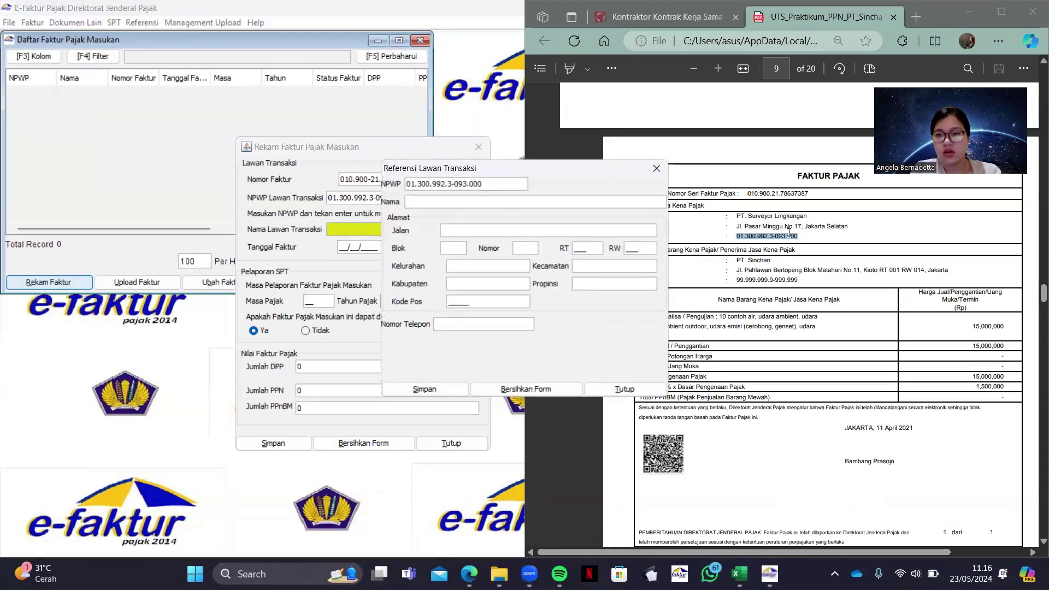
{"action": "left_click_drag", "start_coordinate": [735, 216], "coordinate": [810, 219]}
{"action": "key", "text": "ctrl+c"}
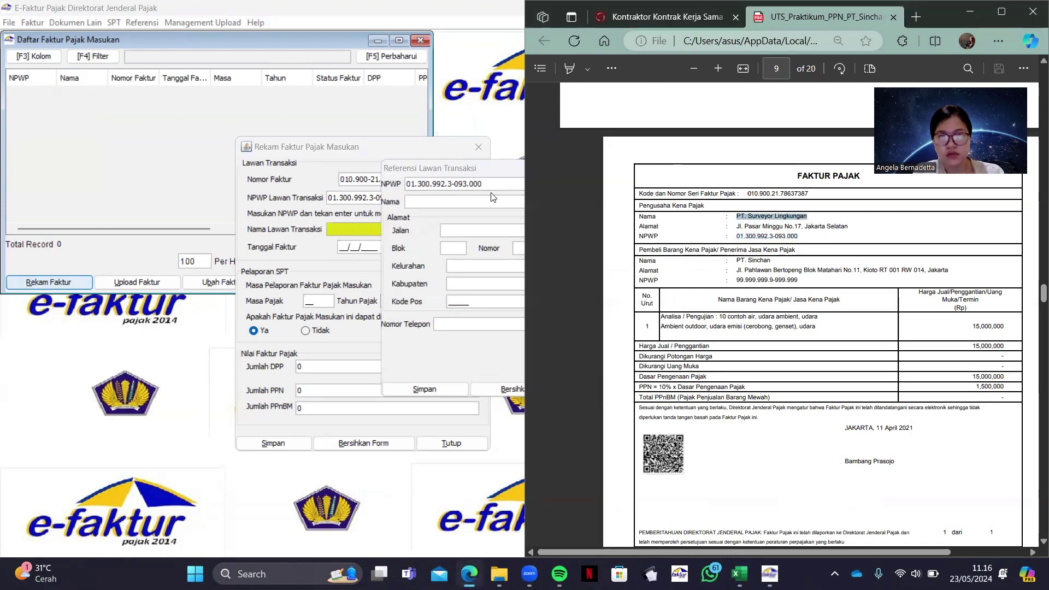
{"action": "left_click", "coordinate": [493, 196]}
{"action": "key", "text": "ctrl+v"}
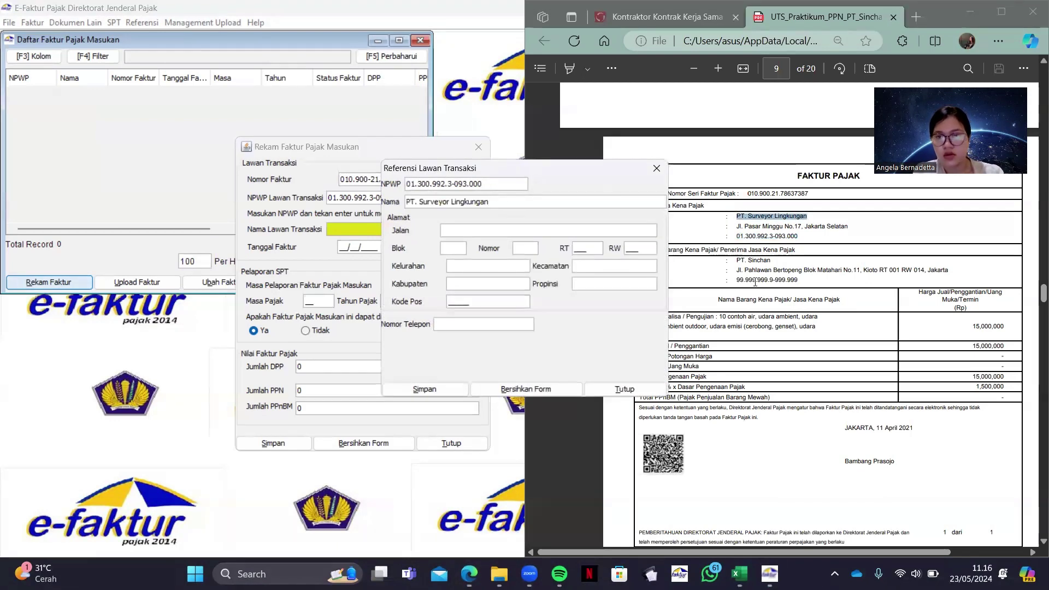
{"action": "left_click", "coordinate": [746, 222]}
{"action": "left_click_drag", "start_coordinate": [736, 226], "coordinate": [849, 228]}
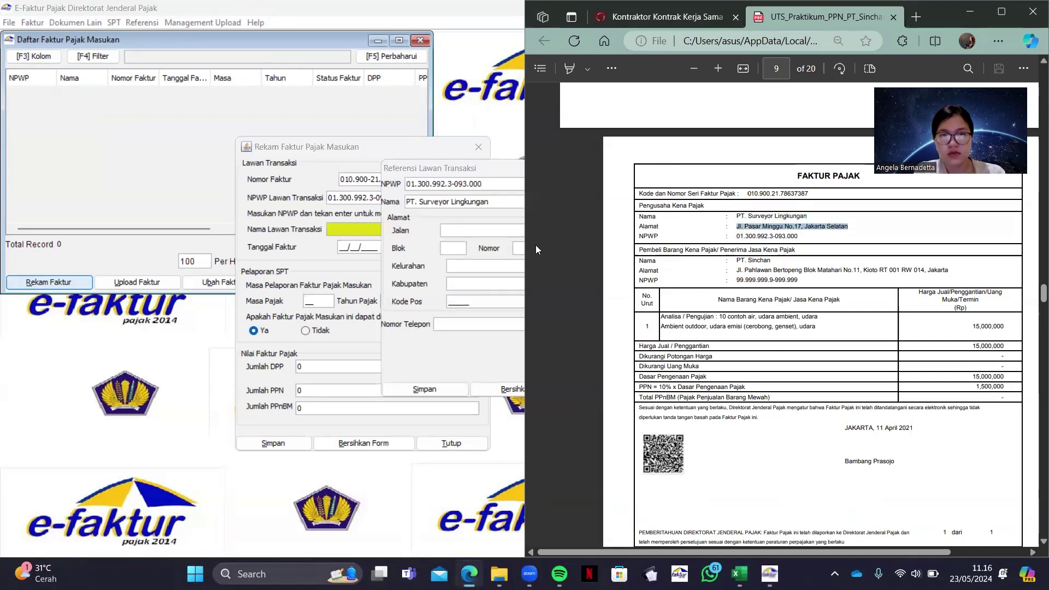
{"action": "left_click", "coordinate": [483, 228]}
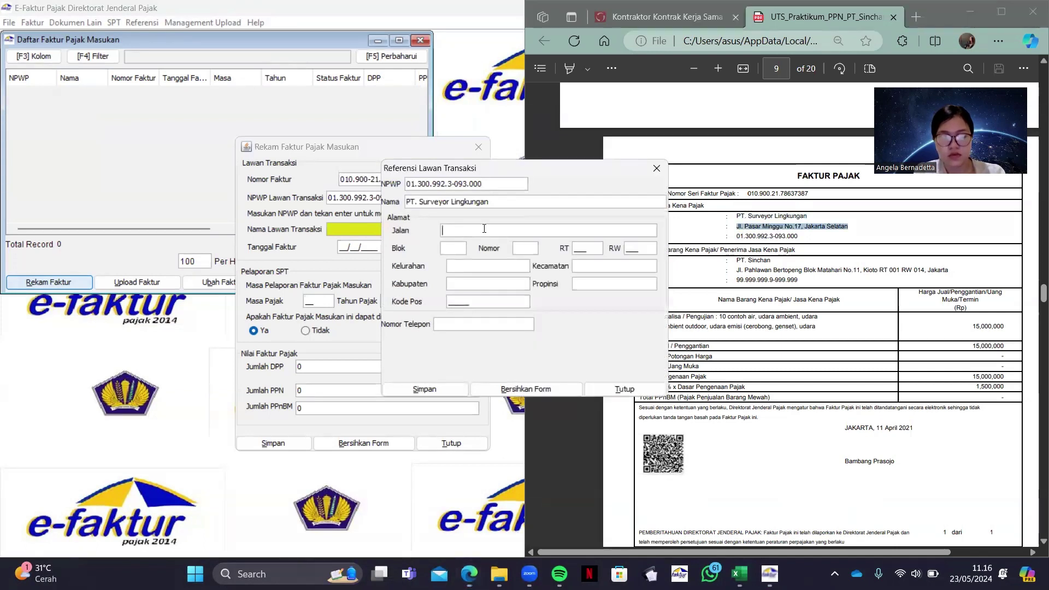
Fill in the partner's block, RT, postcode and phone number, then save the partner
{"action": "left_click", "coordinate": [443, 251]}
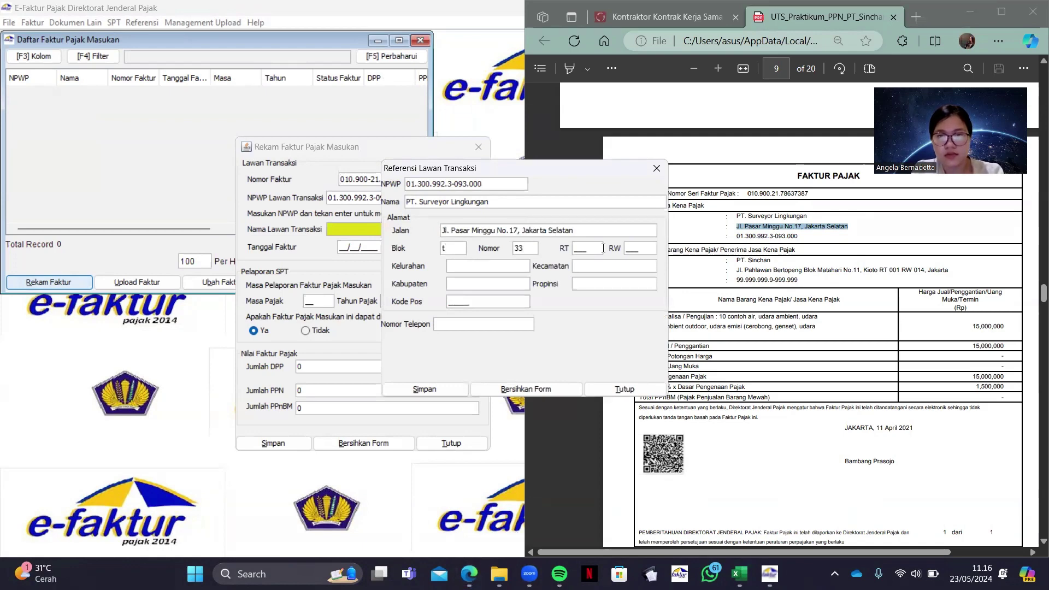
{"action": "left_click", "coordinate": [578, 250]}
{"action": "type", "text": "333"}
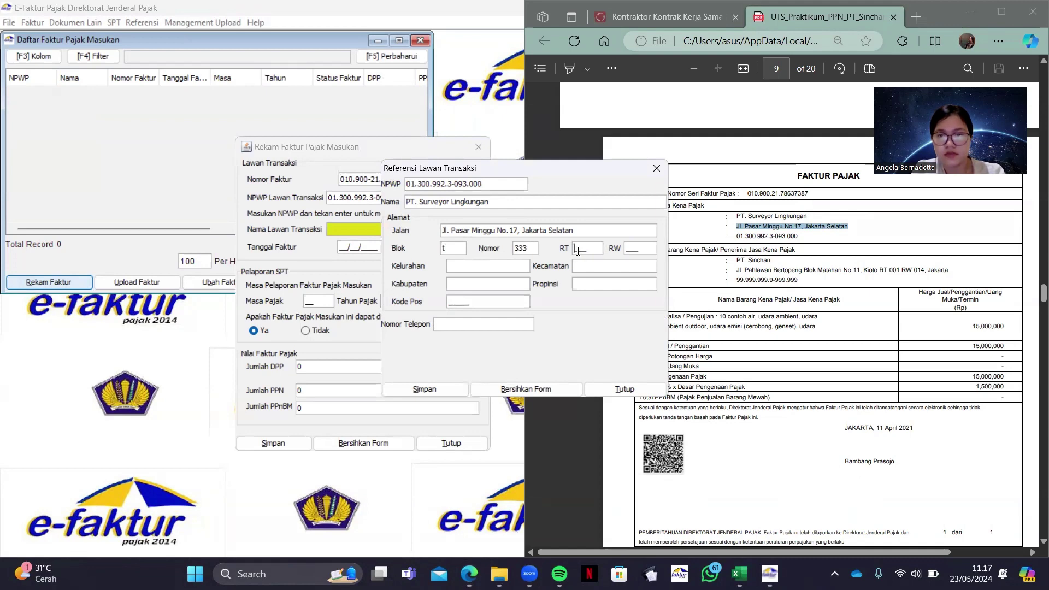
{"action": "type", "text": "333"}
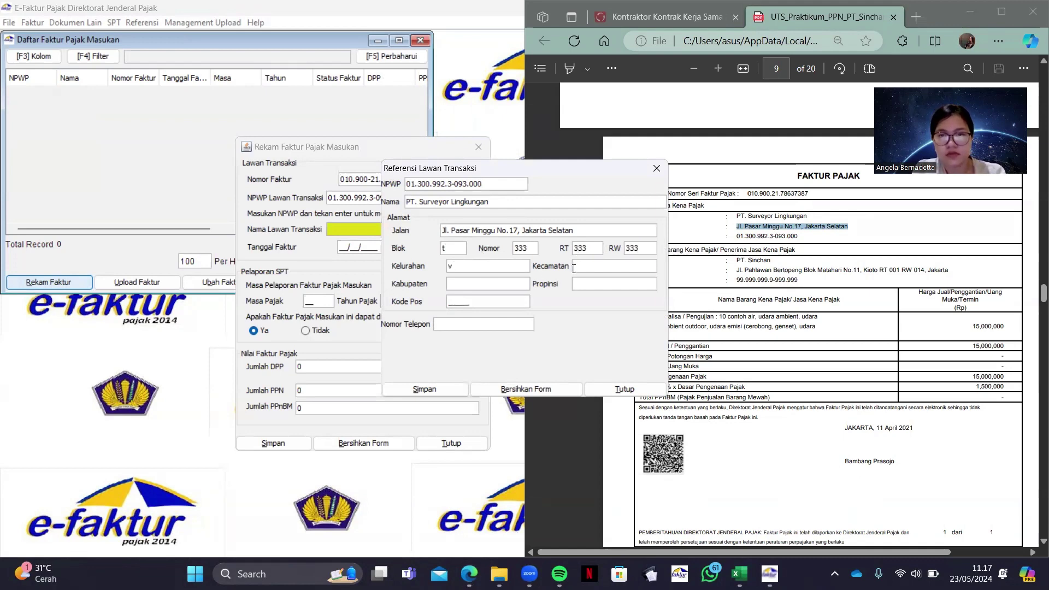
{"action": "left_click", "coordinate": [508, 285]}
{"action": "type", "text": "v"}
{"action": "type", "text": "9999"}
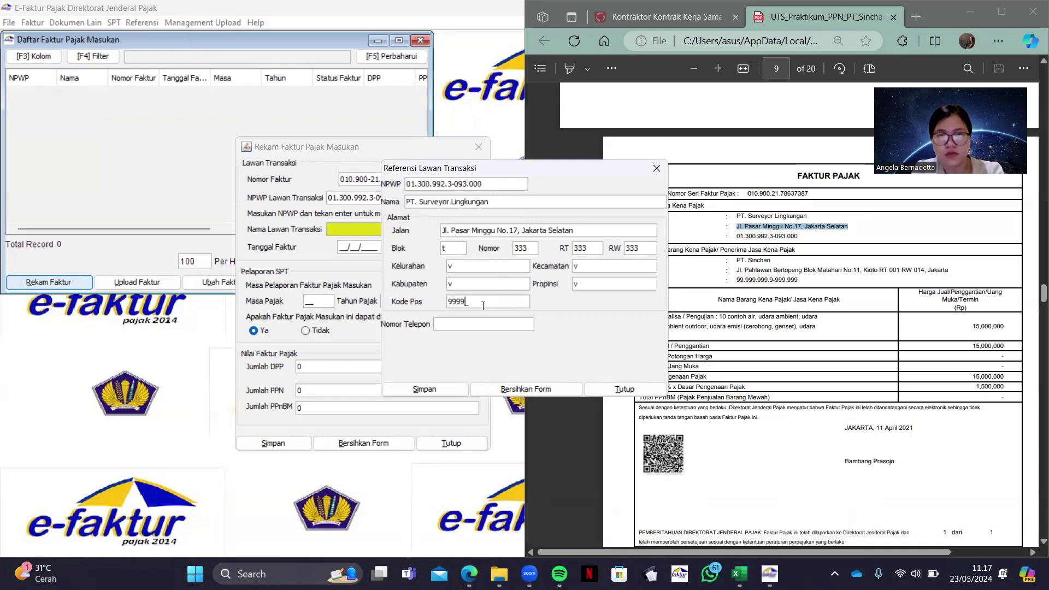
{"action": "type", "text": "9"}
{"action": "left_click", "coordinate": [471, 327]}
{"action": "type", "text": "087"}
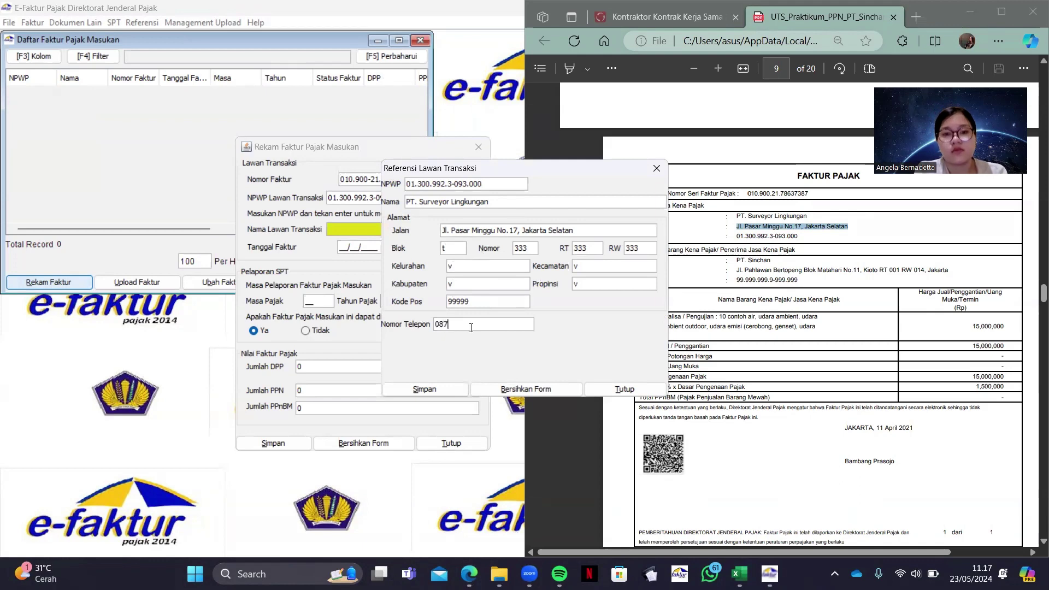
{"action": "type", "text": "6789"}
{"action": "left_click", "coordinate": [451, 383]}
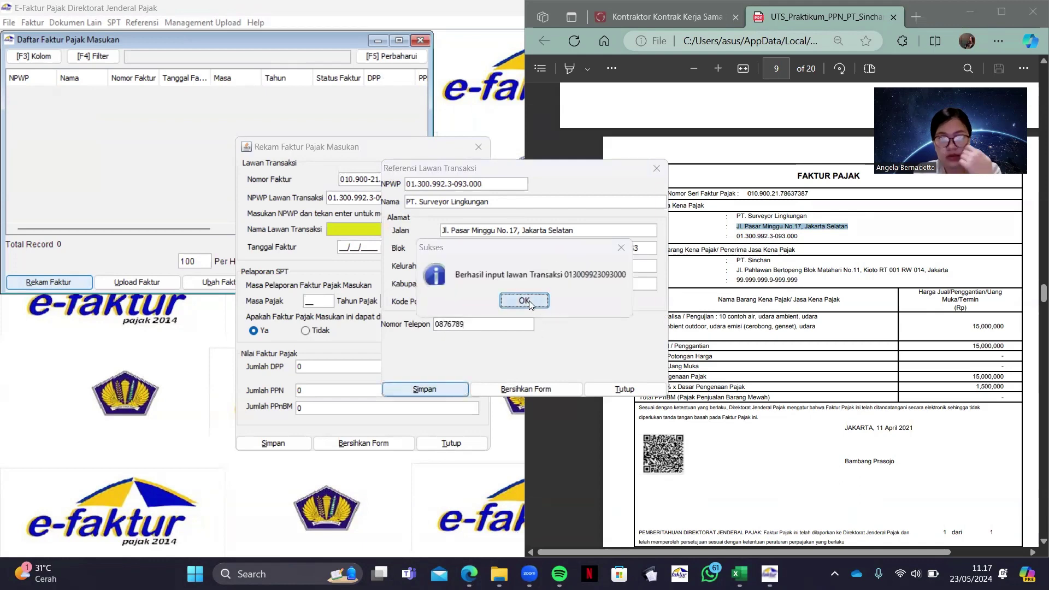
{"action": "left_click", "coordinate": [528, 301]}
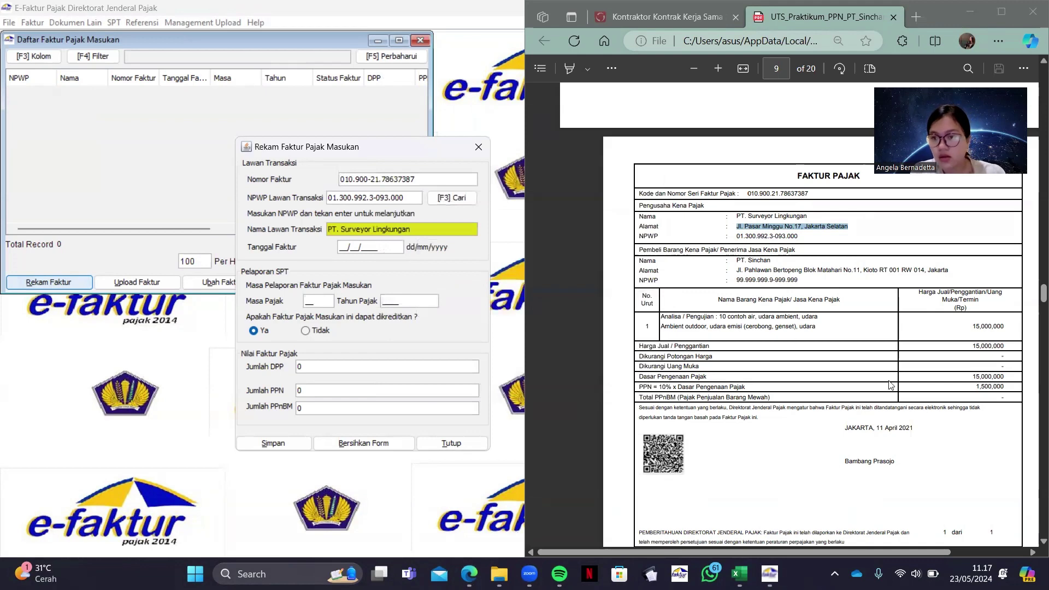
Set the invoice date to 11/04/2021 and clear the auto-filled tax period month 04
{"action": "scroll", "coordinate": [610, 289], "scroll_direction": "down", "scroll_amount": 2}
{"action": "left_click_drag", "start_coordinate": [877, 365], "coordinate": [918, 359]}
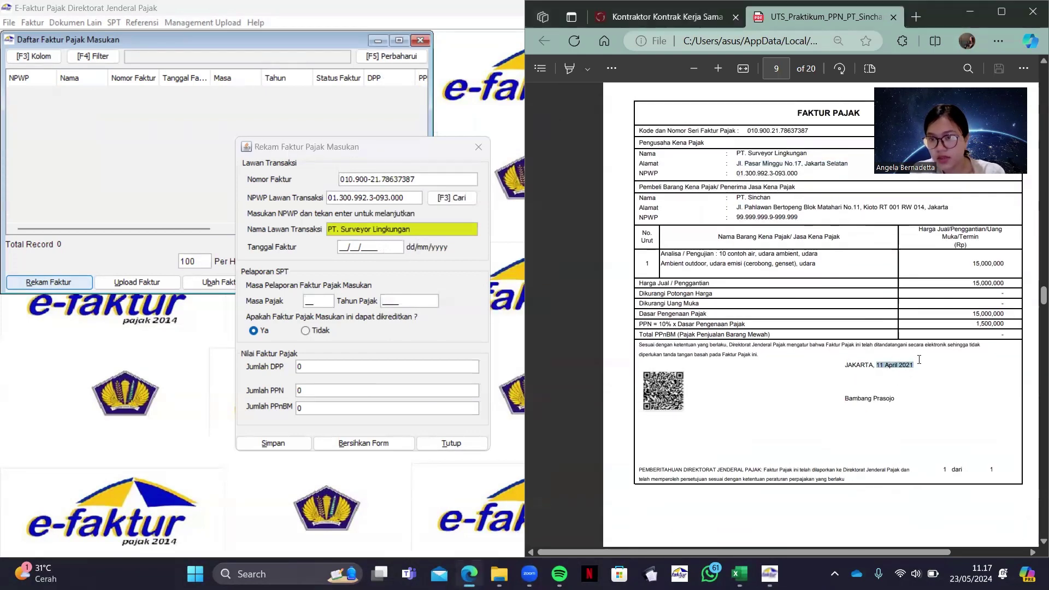
{"action": "left_click", "coordinate": [343, 245]}
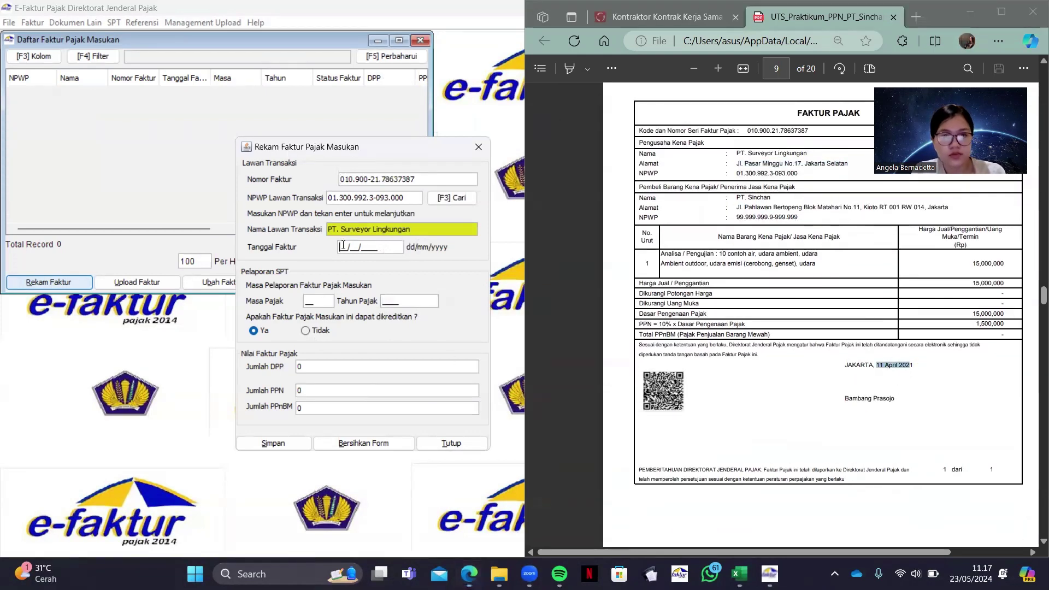
{"action": "type", "text": "11/04/"}
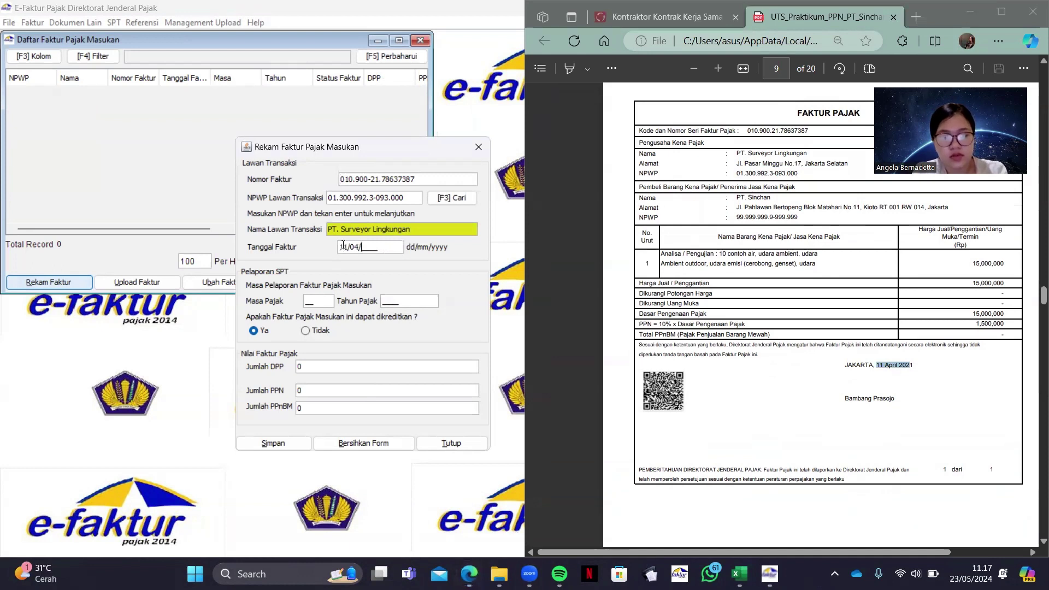
{"action": "type", "text": "2021"}
{"action": "left_click", "coordinate": [318, 302]}
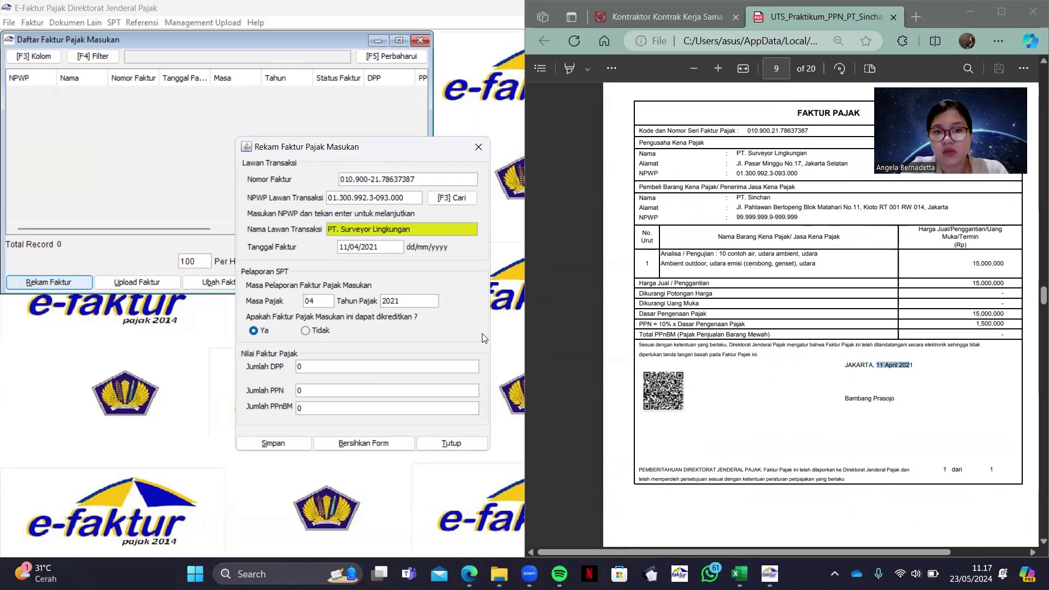
{"action": "left_click", "coordinate": [326, 302]}
{"action": "key", "text": "BackSpace"}
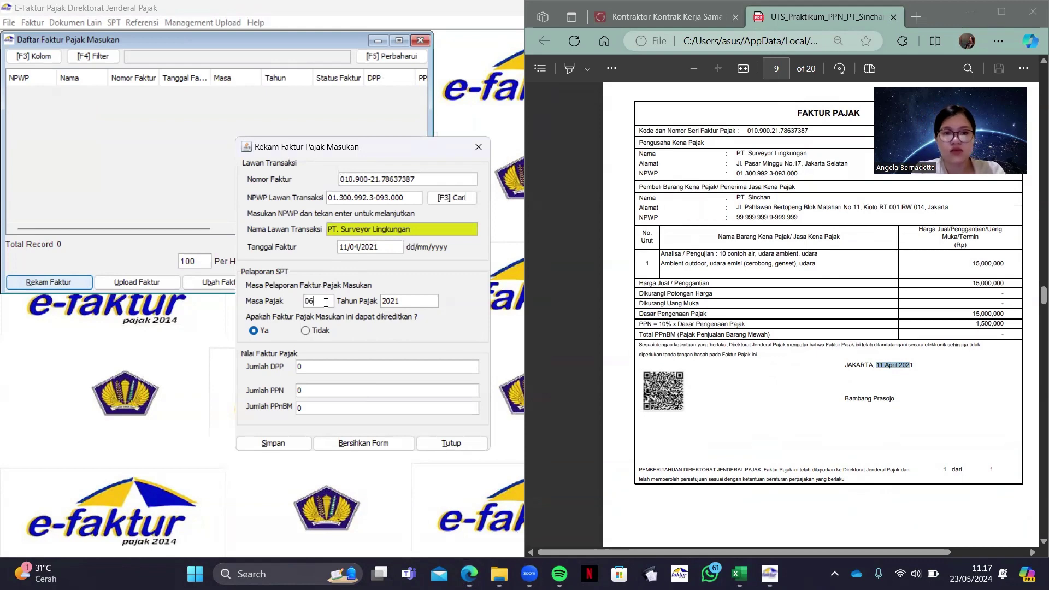
Enter DPP 15.000.000 and clear the auto-calculated PPN amount
{"action": "left_click", "coordinate": [350, 365]}
{"action": "type", "text": "15000000"}
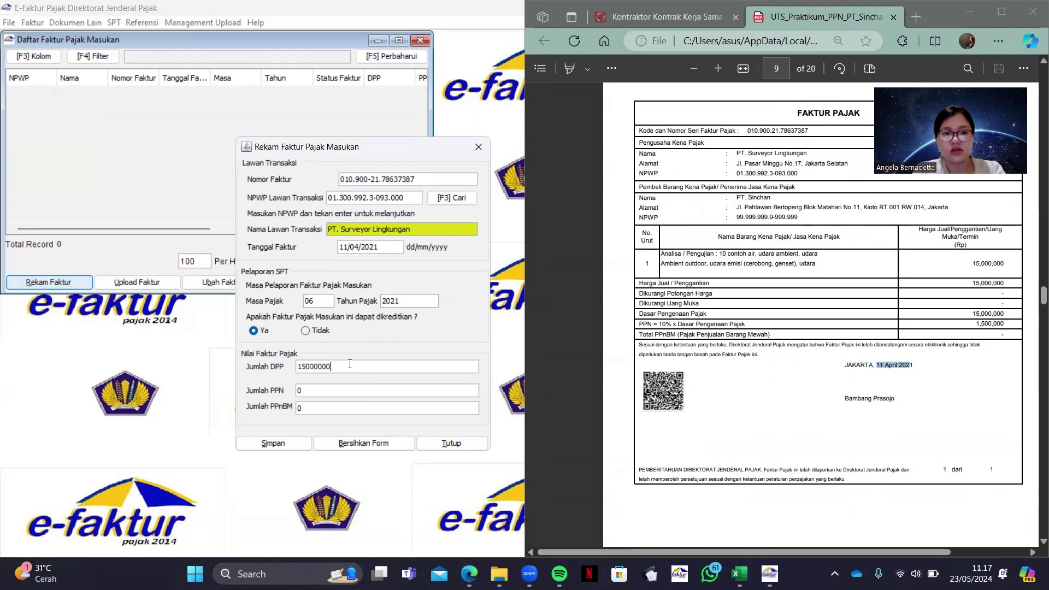
{"action": "left_click", "coordinate": [348, 388]}
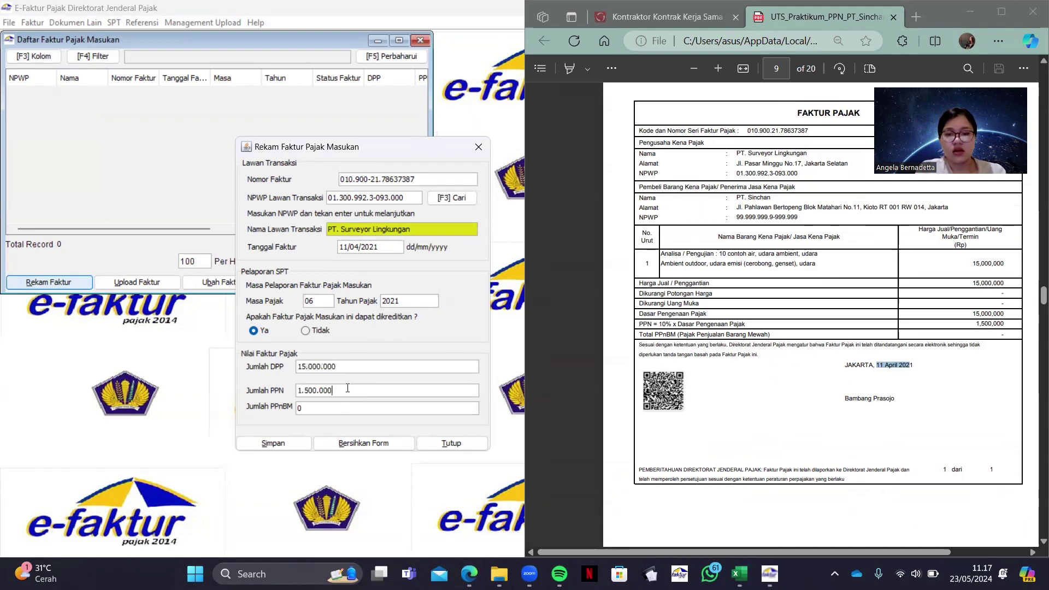
{"action": "key", "text": "BackSpace"}
{"action": "key", "text": "BackSpace"}
{"action": "key", "text": "BackSpace"}
{"action": "key", "text": "BackSpace"}
{"action": "key", "text": "BackSpace"}
{"action": "key", "text": "BackSpace"}
{"action": "key", "text": "BackSpace"}
{"action": "key", "text": "BackSpace"}
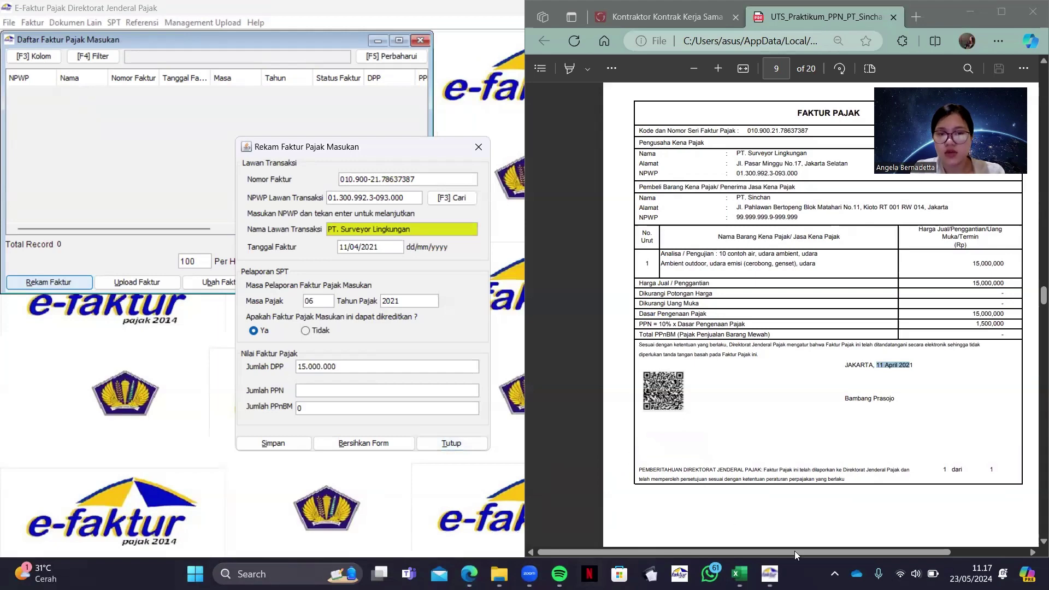
Check the first invoice's PPN formula in cell M14 of the VAT IN (FP) sheet, then minimize Excel
{"action": "left_click", "coordinate": [736, 573]}
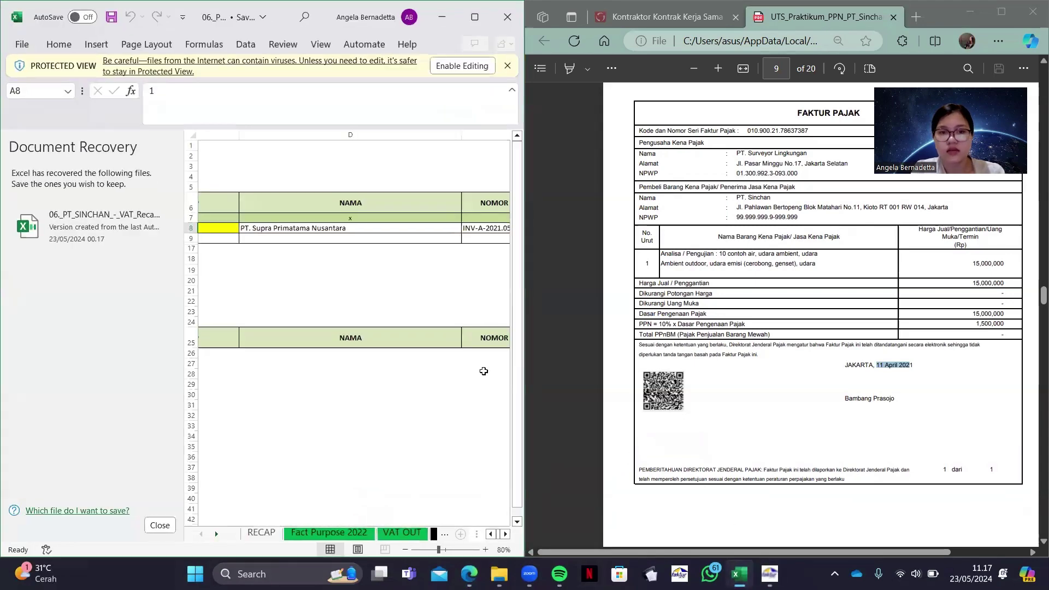
{"action": "scroll", "coordinate": [445, 335], "scroll_direction": "right", "scroll_amount": 3}
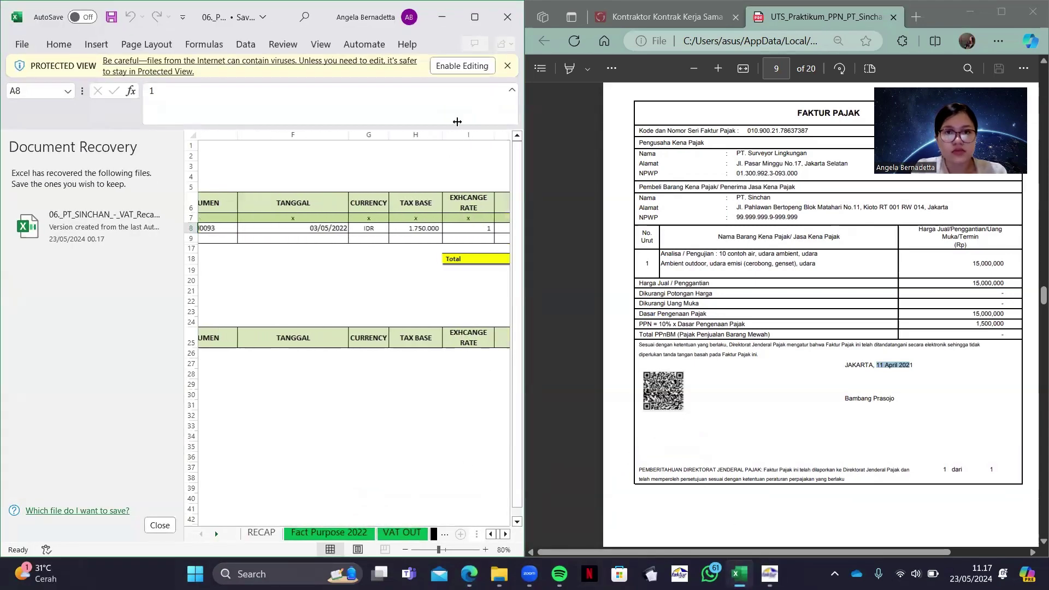
{"action": "left_click", "coordinate": [481, 18]}
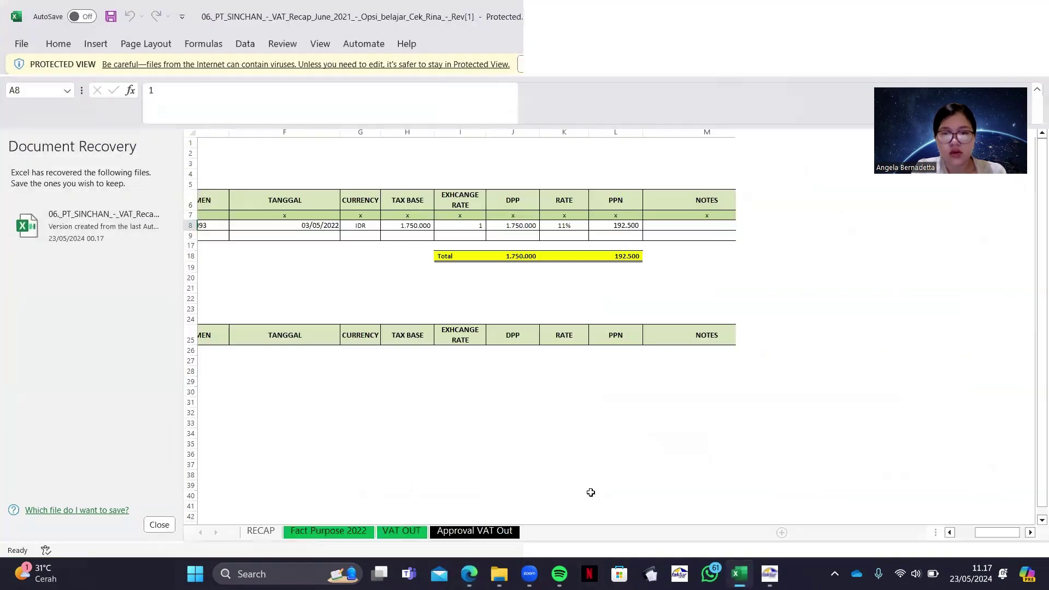
{"action": "left_click", "coordinate": [552, 532]}
{"action": "scroll", "coordinate": [630, 274], "scroll_direction": "right", "scroll_amount": 5}
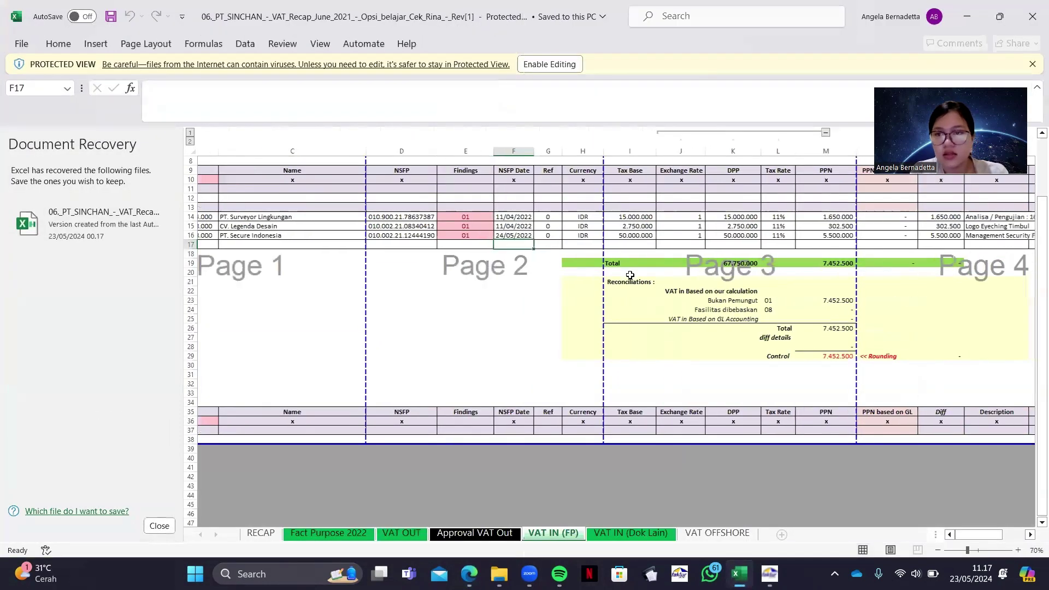
{"action": "left_click", "coordinate": [744, 219]}
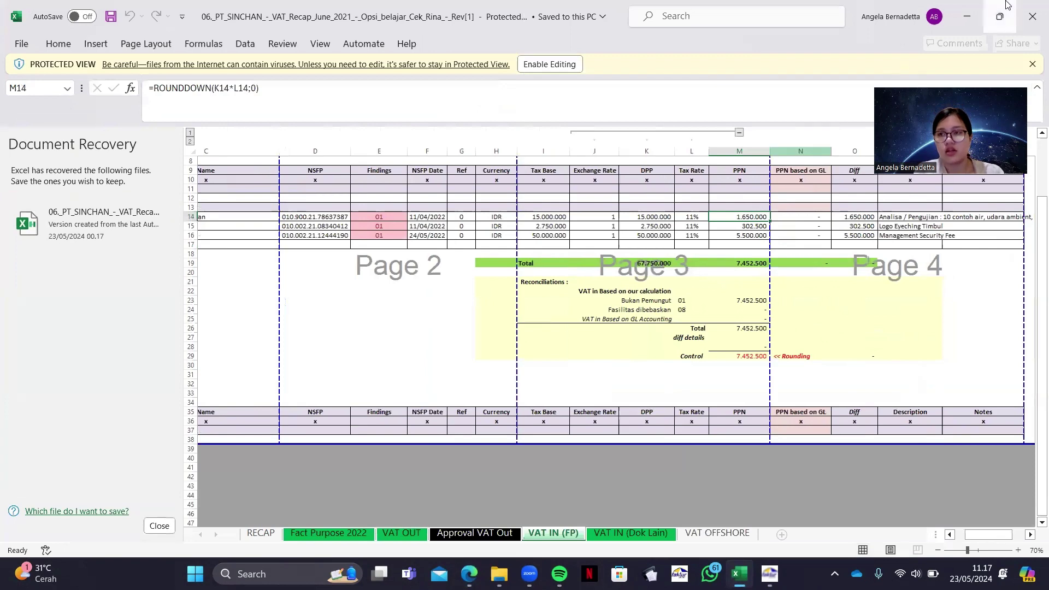
{"action": "left_click", "coordinate": [966, 17]}
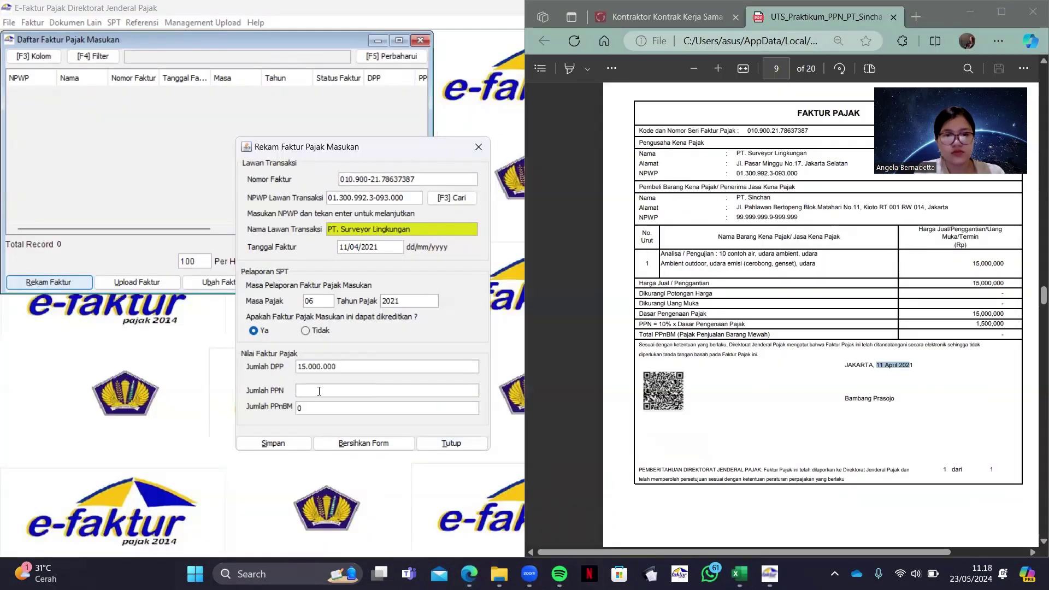
Enter PPN 1.650.000 and save the PT. Surveyor Lingkungan invoice, declining another new invoice
{"action": "left_click", "coordinate": [319, 391]}
{"action": "type", "text": "1650"}
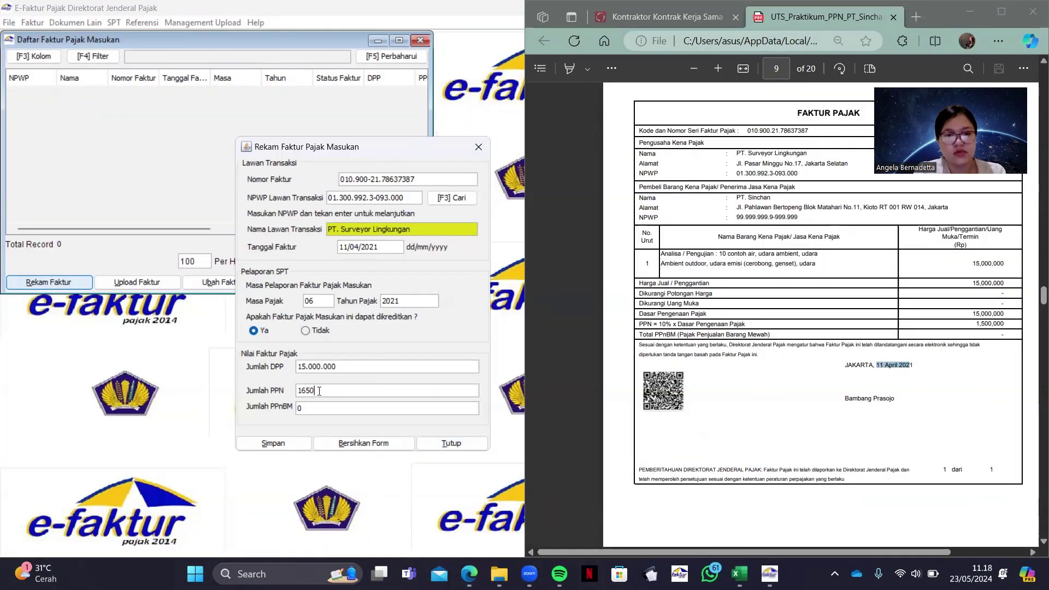
{"action": "type", "text": "000"}
{"action": "left_click", "coordinate": [274, 443]}
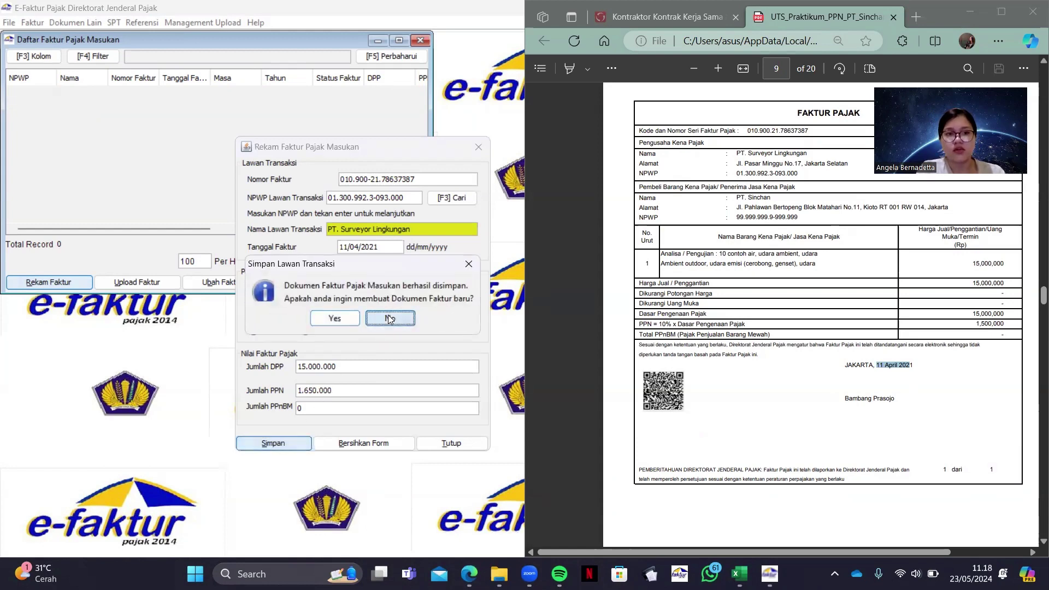
{"action": "left_click", "coordinate": [388, 317]}
{"action": "left_click", "coordinate": [228, 92]}
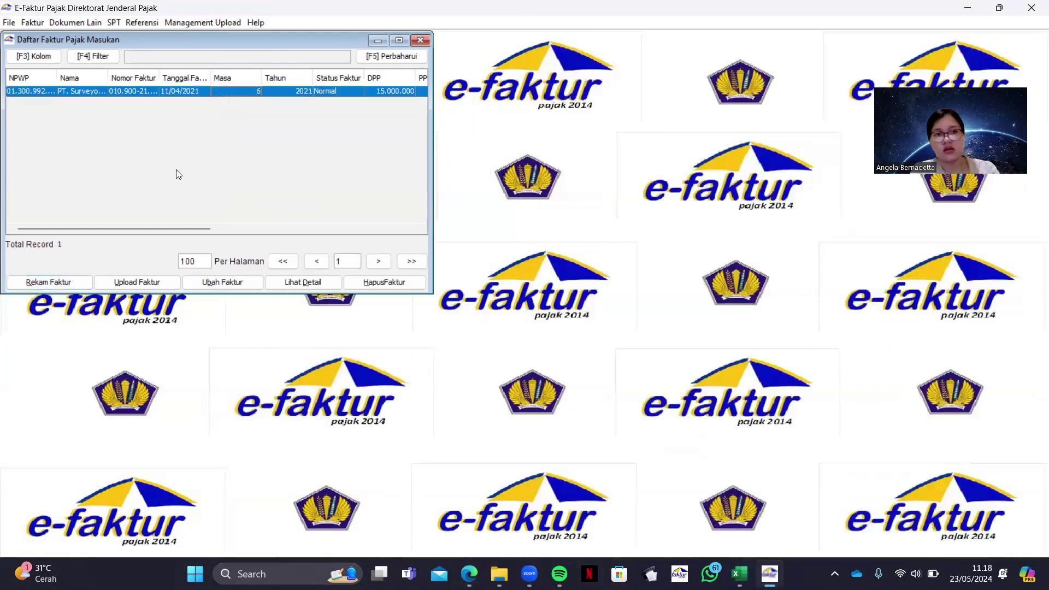
{"action": "left_click_drag", "start_coordinate": [180, 228], "coordinate": [276, 228]}
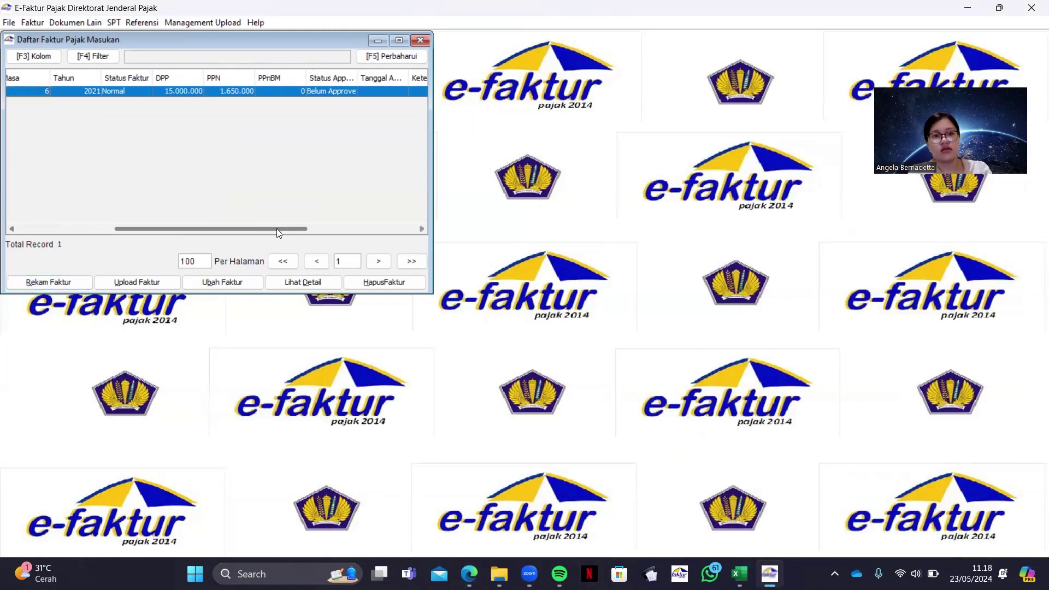
{"action": "left_click", "coordinate": [48, 282]}
Enter invoice number 010.002-21.08340412 and the seller's NPWP, then open the new-partner reference form
{"action": "left_click", "coordinate": [468, 573]}
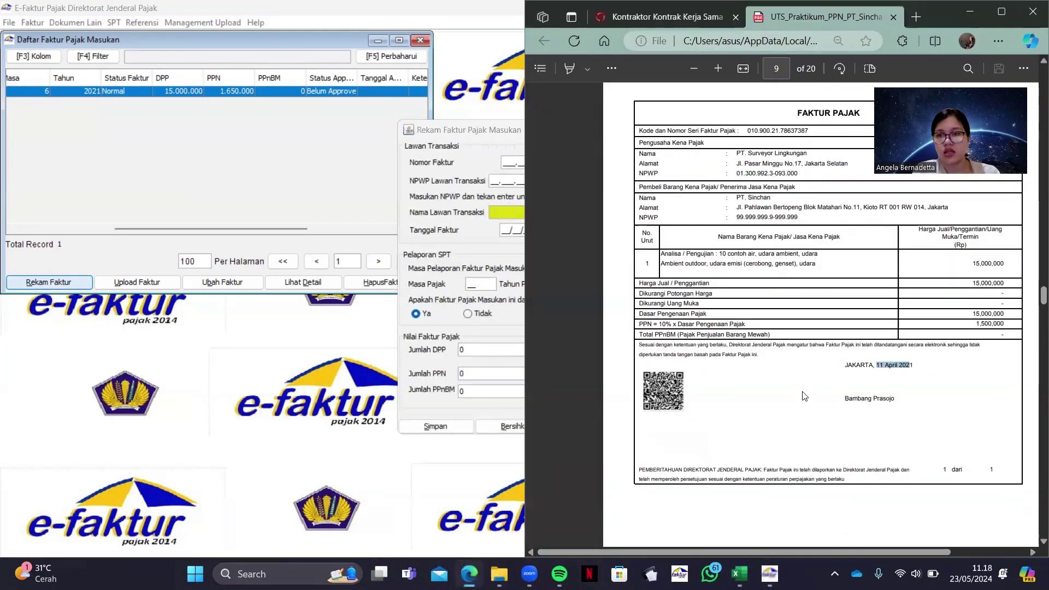
{"action": "scroll", "coordinate": [803, 395], "scroll_direction": "down", "scroll_amount": 10}
{"action": "left_click", "coordinate": [502, 163]}
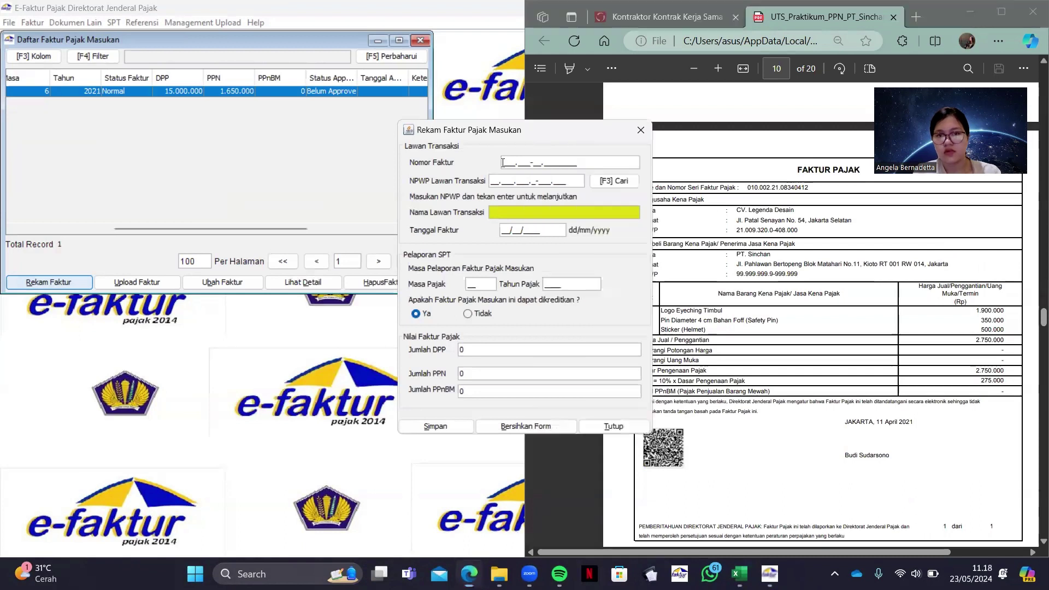
{"action": "type", "text": "010.002-21."}
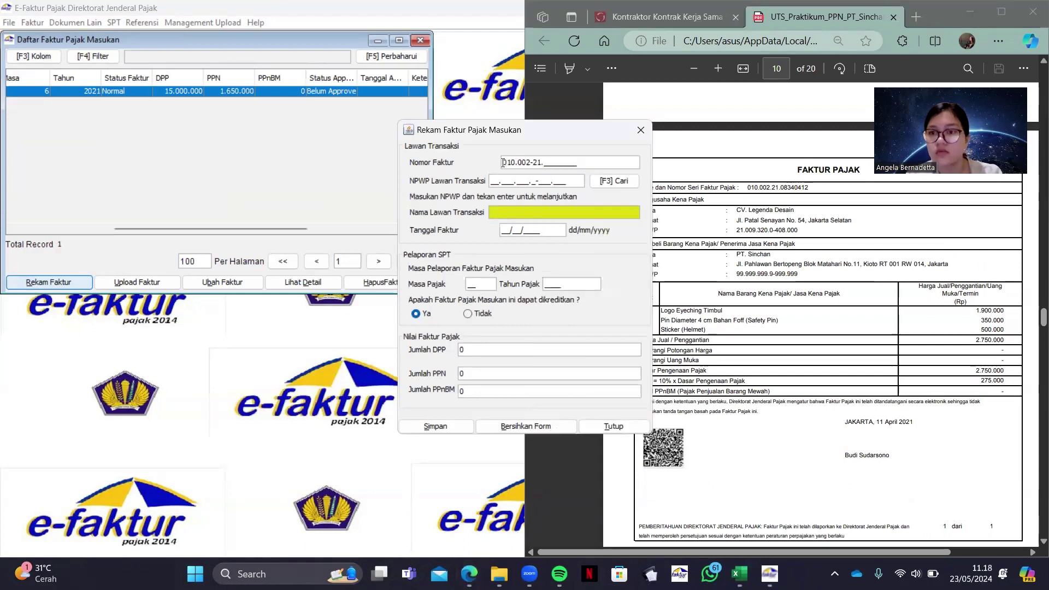
{"action": "type", "text": "08340412"}
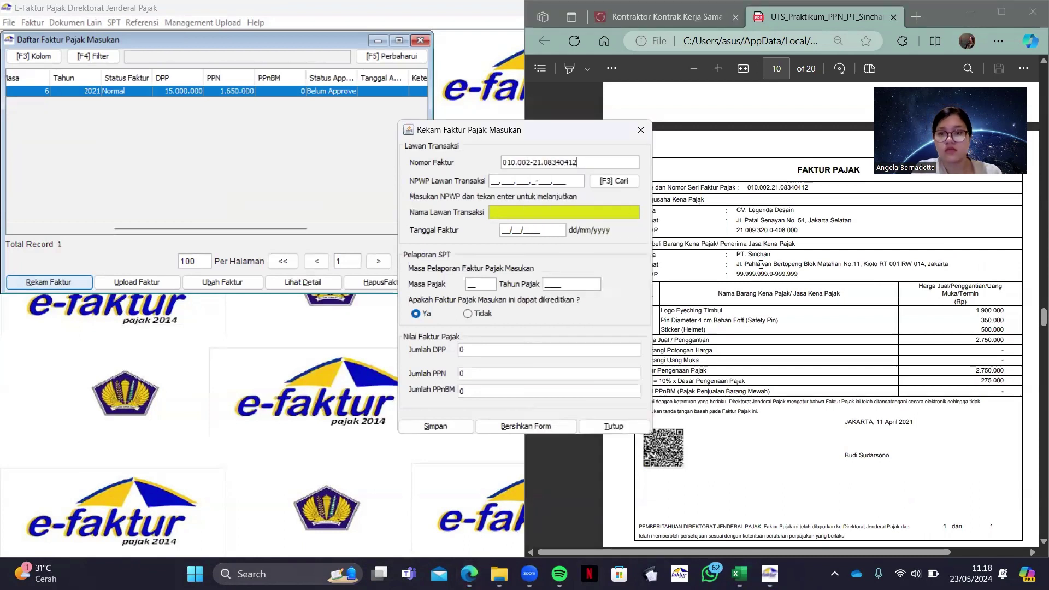
{"action": "left_click_drag", "start_coordinate": [736, 230], "coordinate": [799, 231]}
{"action": "key", "text": "ctrl+c"}
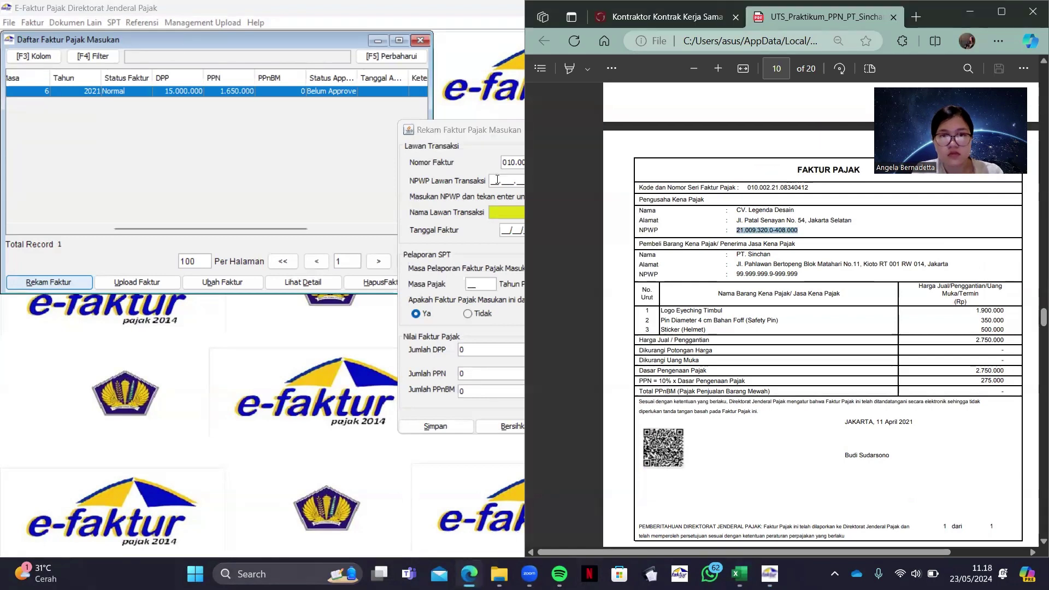
{"action": "left_click", "coordinate": [497, 179]}
{"action": "key", "text": "ctrl+v"}
{"action": "key", "text": "Return"}
{"action": "left_click", "coordinate": [491, 301]}
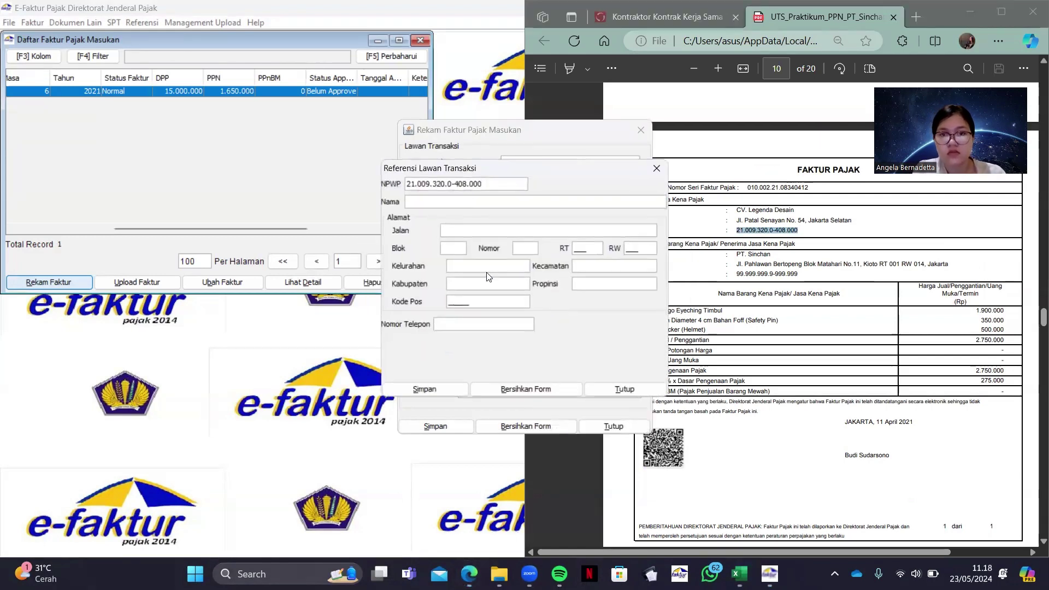
Paste the seller name CV. Legenda Desain and its street address into the partner form
{"action": "left_click_drag", "start_coordinate": [737, 212], "coordinate": [861, 222]}
{"action": "key", "text": "ctrl+c"}
{"action": "left_click", "coordinate": [478, 202]}
{"action": "key", "text": "ctrl+v"}
{"action": "key", "text": "ctrl+c"}
{"action": "left_click", "coordinate": [516, 231]}
{"action": "key", "text": "ctrl+v"}
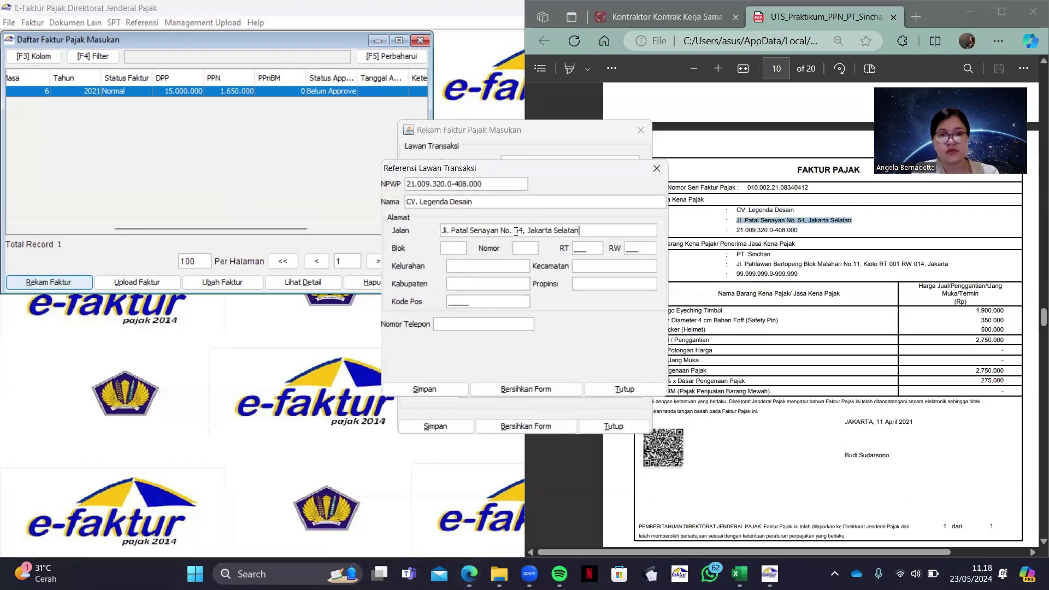
Fill the Blok, Nomor, RT, RW, Kelurahan and remaining address fields for the partner
{"action": "key", "text": "Tab"}
{"action": "type", "text": "3"}
{"action": "key", "text": "Tab"}
{"action": "type", "text": "3"}
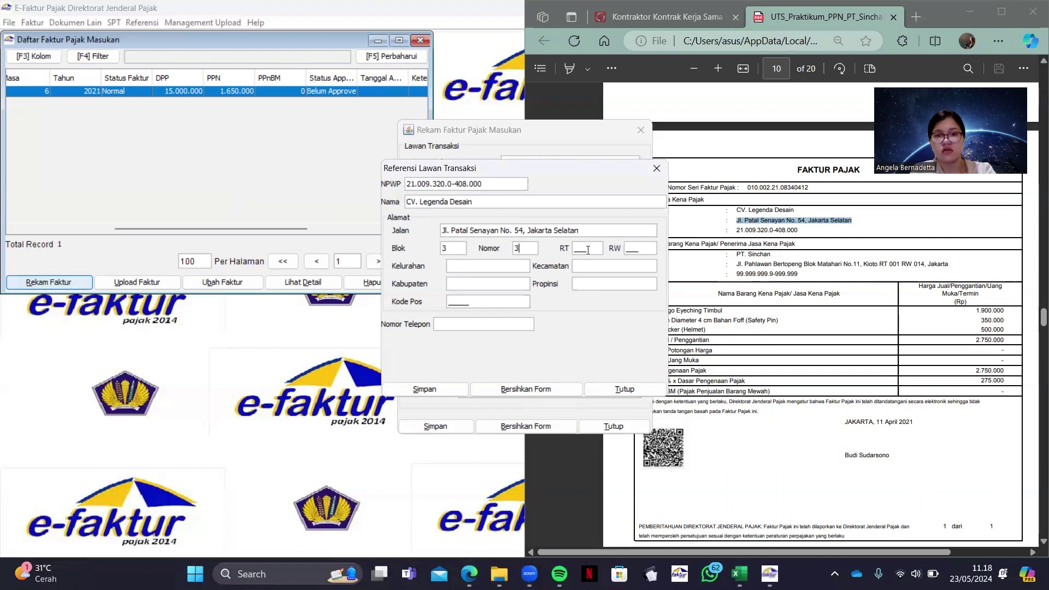
{"action": "key", "text": "Tab"}
{"action": "type", "text": "333"}
{"action": "key", "text": "Tab"}
{"action": "type", "text": "333"}
{"action": "left_click", "coordinate": [468, 267]}
{"action": "type", "text": "r"}
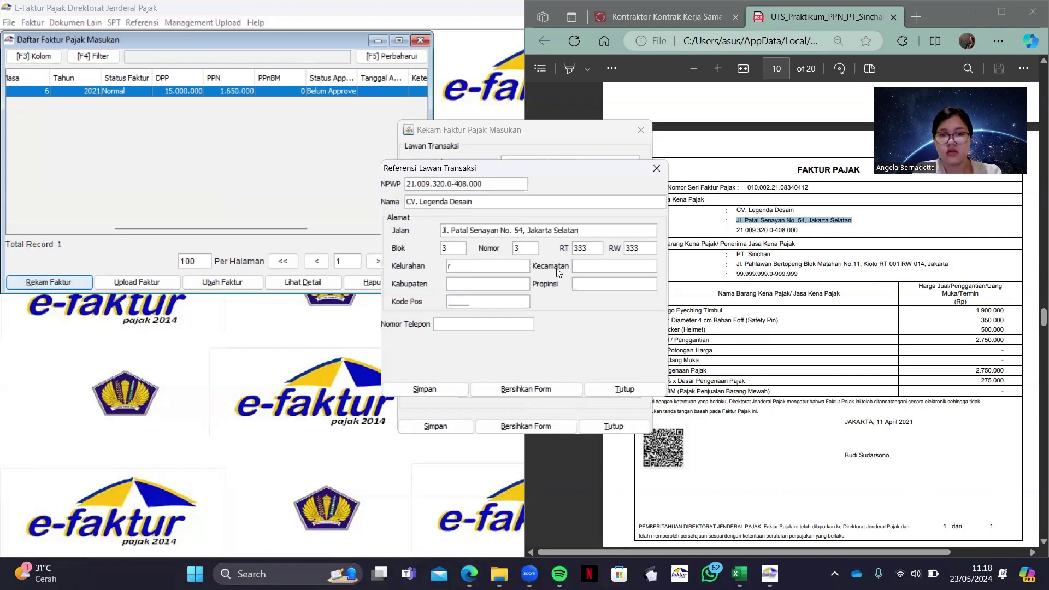
{"action": "key", "text": "Tab"}
{"action": "type", "text": "r"}
{"action": "left_click", "coordinate": [479, 301]}
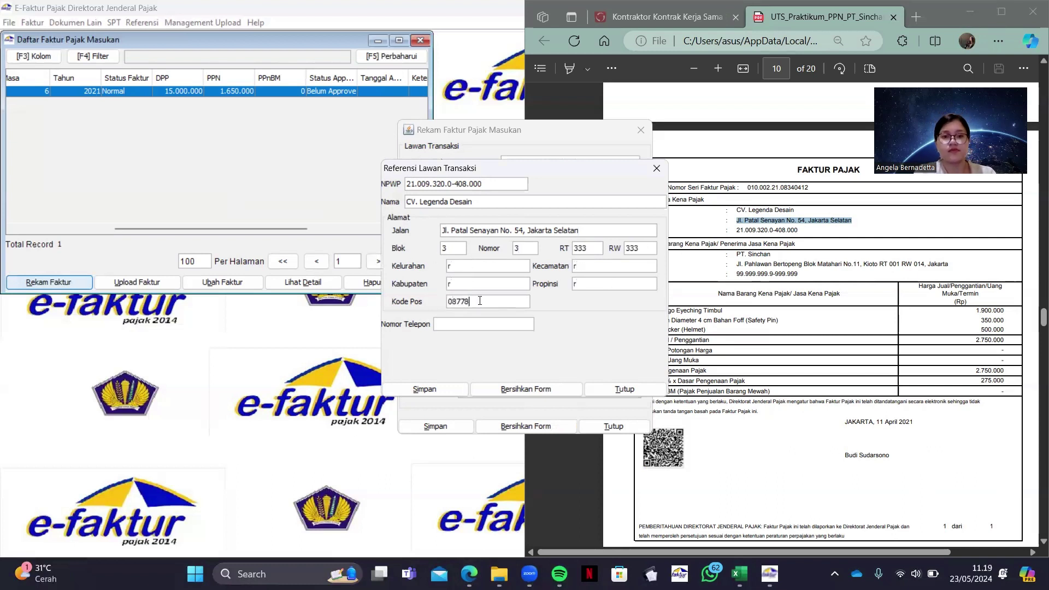
Fix the invalid NPWP digit flagged on save and save the CV. Legenda Desain partner
{"action": "left_click", "coordinate": [448, 387]}
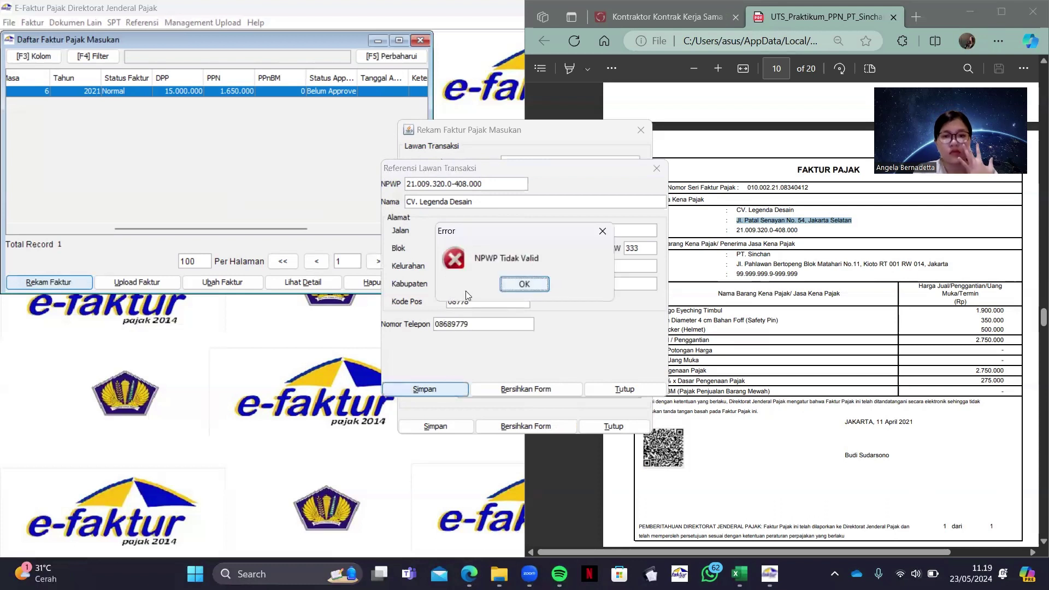
{"action": "left_click", "coordinate": [517, 279]}
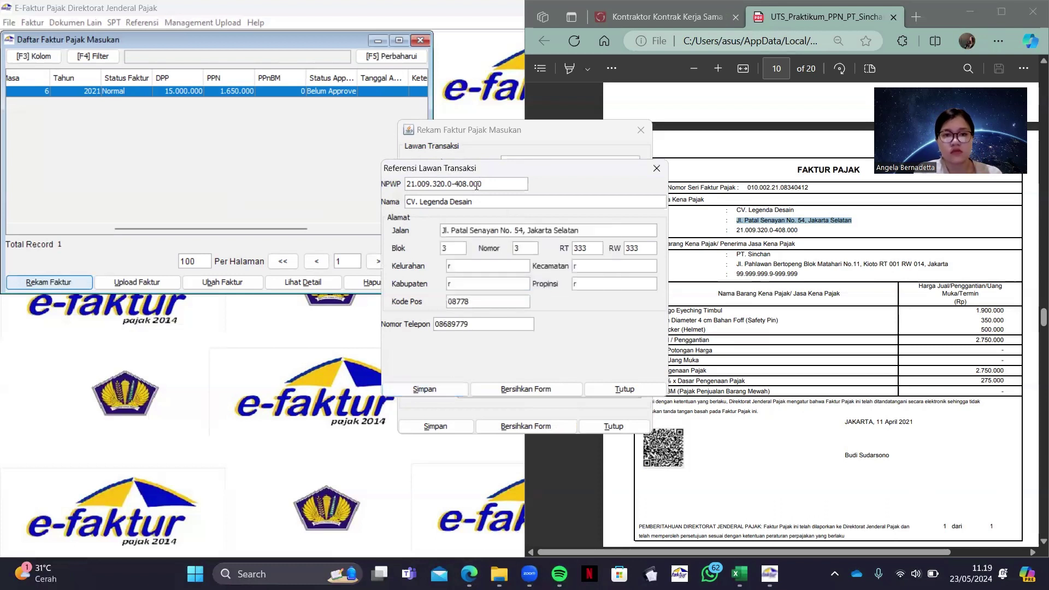
{"action": "left_click", "coordinate": [437, 386]}
{"action": "left_click", "coordinate": [533, 280]}
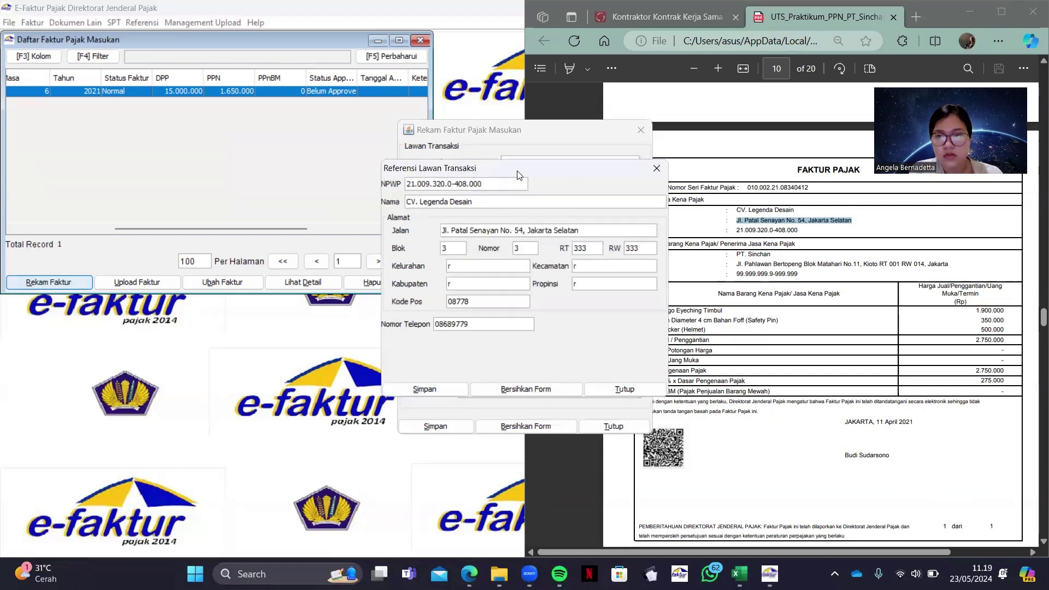
{"action": "left_click_drag", "start_coordinate": [563, 173], "coordinate": [483, 171]}
{"action": "left_click", "coordinate": [362, 184]}
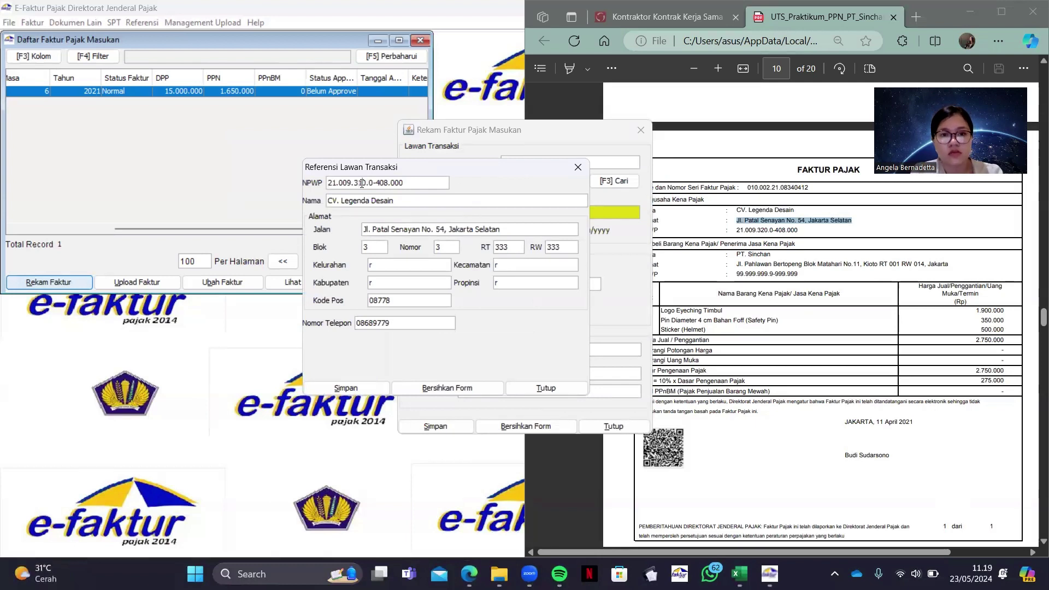
{"action": "key", "text": "BackSpace"}
{"action": "type", "text": "1"}
{"action": "left_click", "coordinate": [345, 387]}
Set the invoice date to 11/04/2021 and the tax period month to 6
{"action": "left_click", "coordinate": [443, 300]}
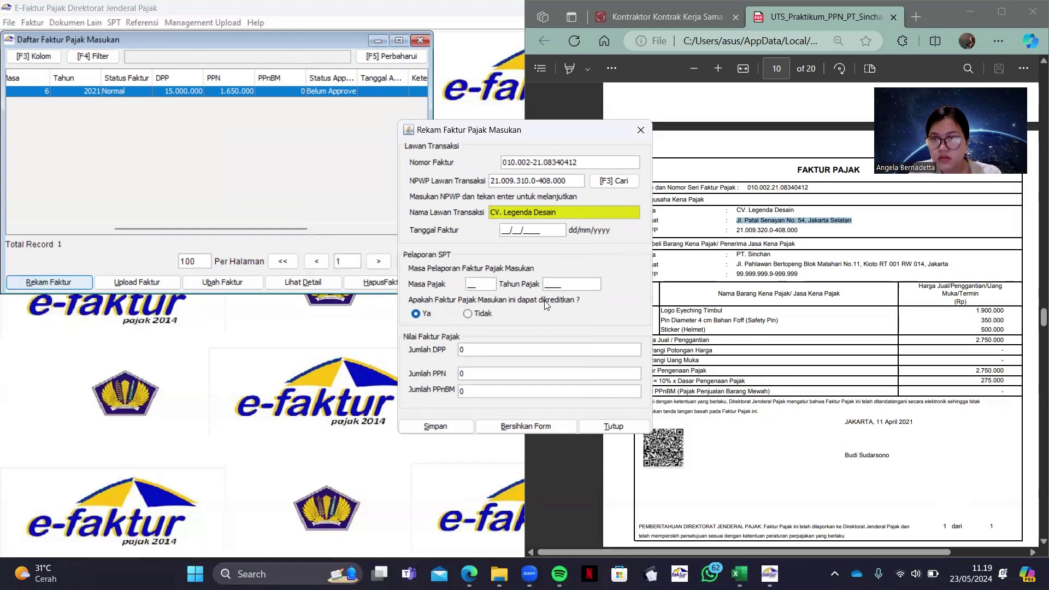
{"action": "left_click", "coordinate": [506, 229]}
{"action": "type", "text": "11"}
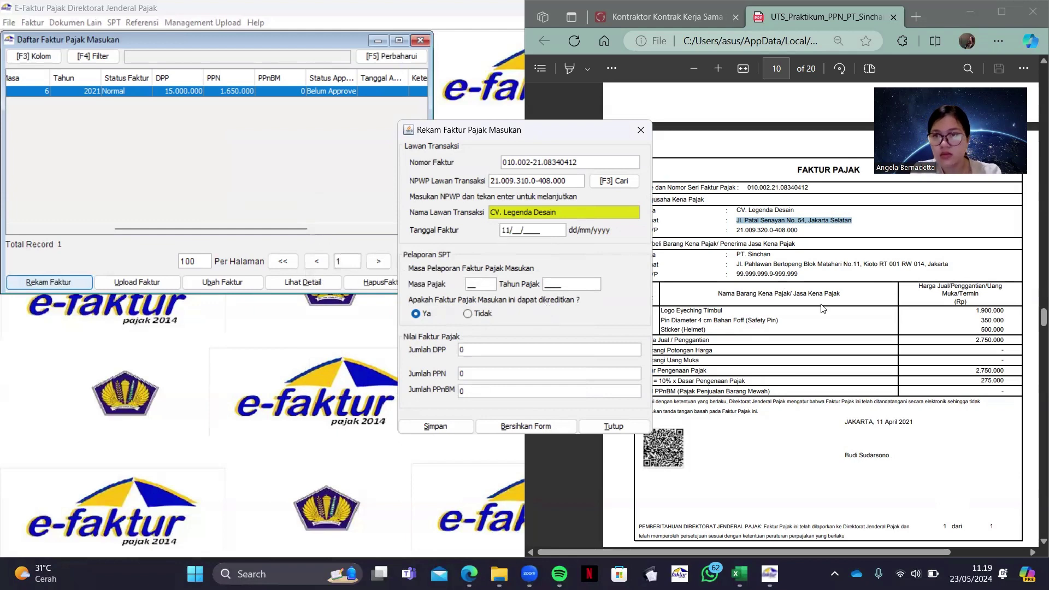
{"action": "scroll", "coordinate": [822, 308], "scroll_direction": "down", "scroll_amount": 3}
{"action": "scroll", "coordinate": [822, 308], "scroll_direction": "up", "scroll_amount": 3}
{"action": "type", "text": "04/"}
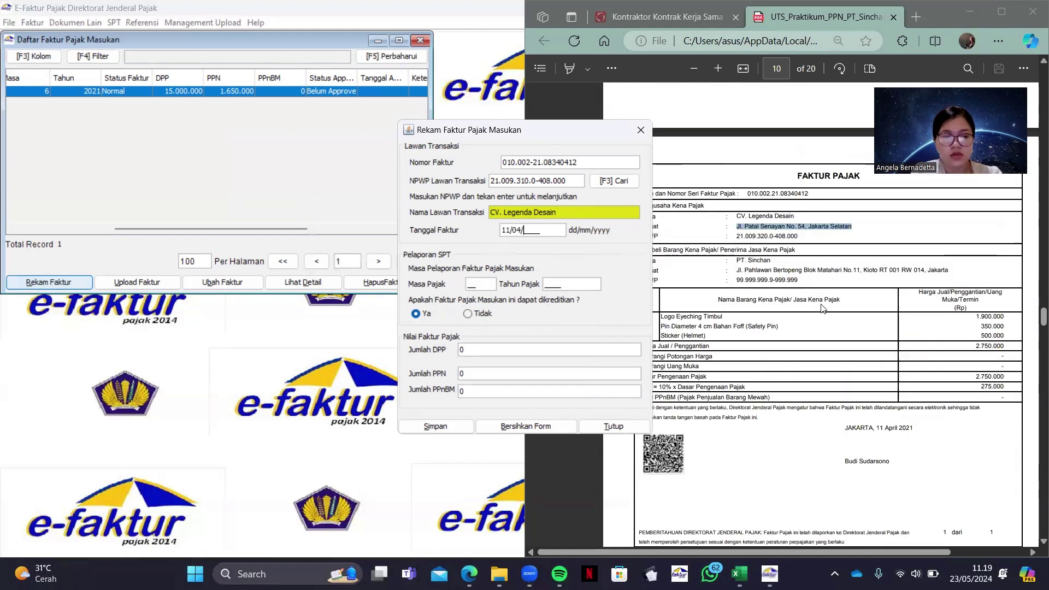
{"action": "type", "text": "2021"}
{"action": "key", "text": "Tab"}
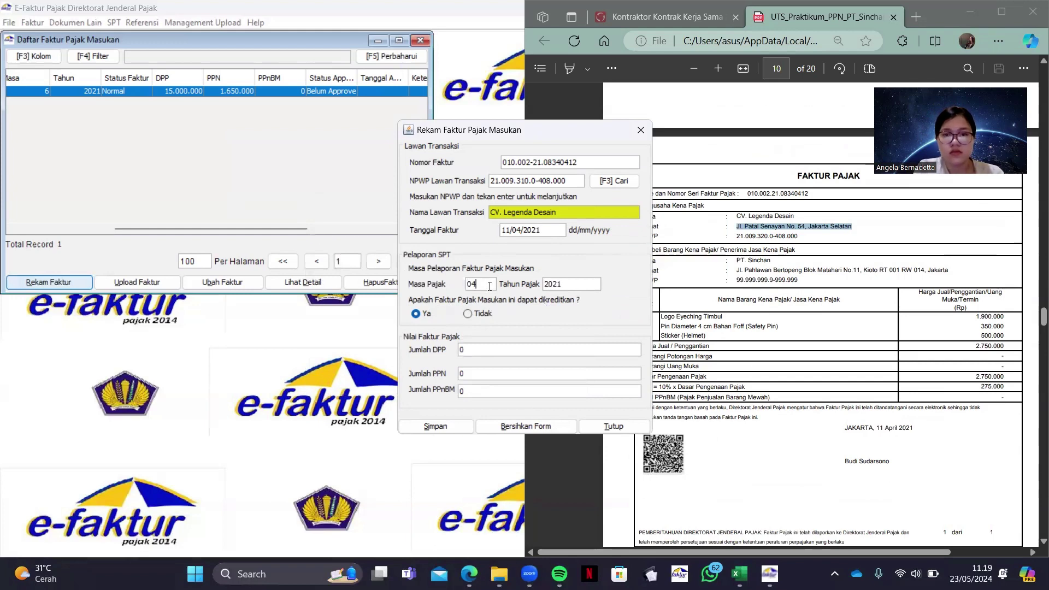
{"action": "type", "text": "6"}
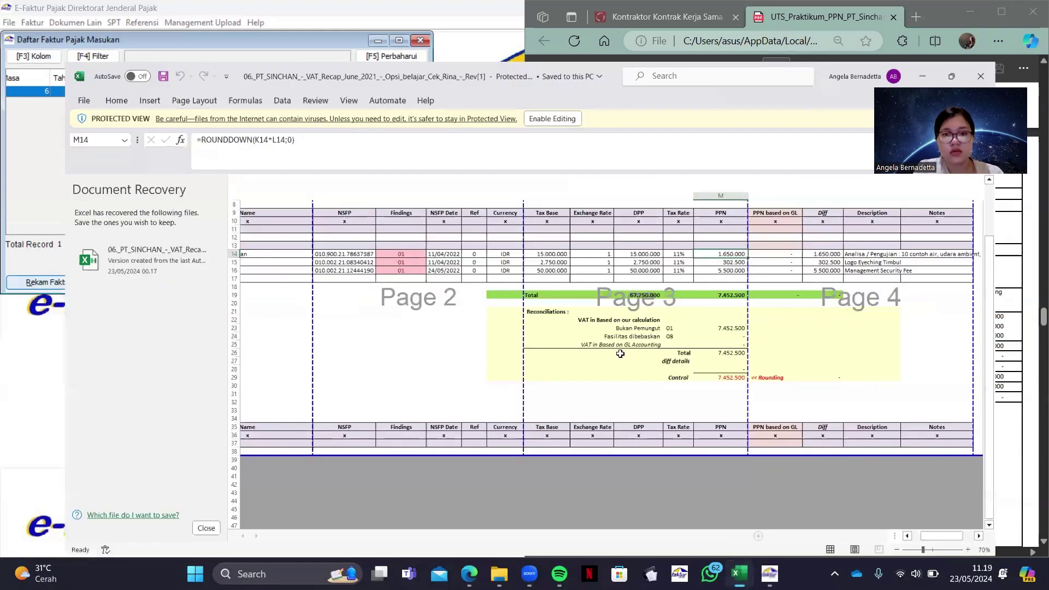
Enter DPP 2.750.000 and PPN 302.500, then save the invoice without starting another
{"action": "left_click", "coordinate": [737, 574]}
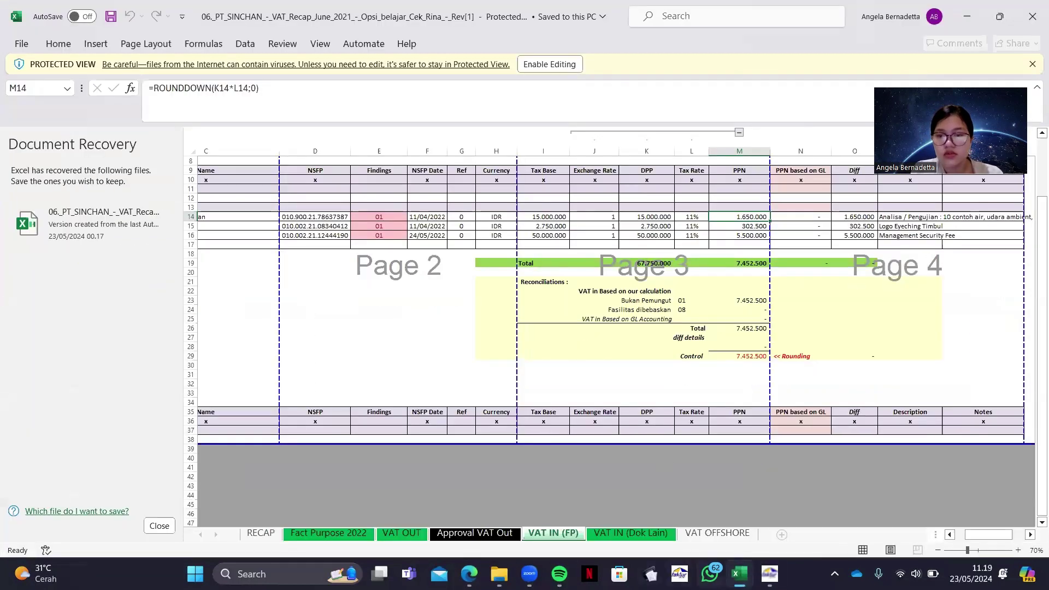
{"action": "left_click", "coordinate": [679, 573]}
{"action": "left_click_drag", "start_coordinate": [546, 134], "coordinate": [500, 145]}
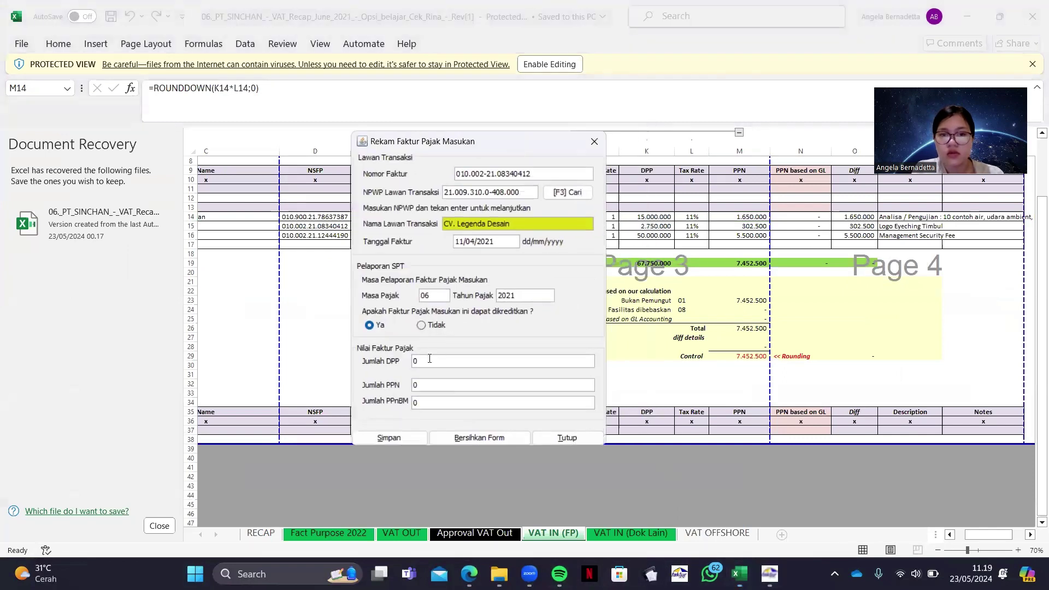
{"action": "left_click", "coordinate": [430, 358]}
{"action": "type", "text": "275.000"}
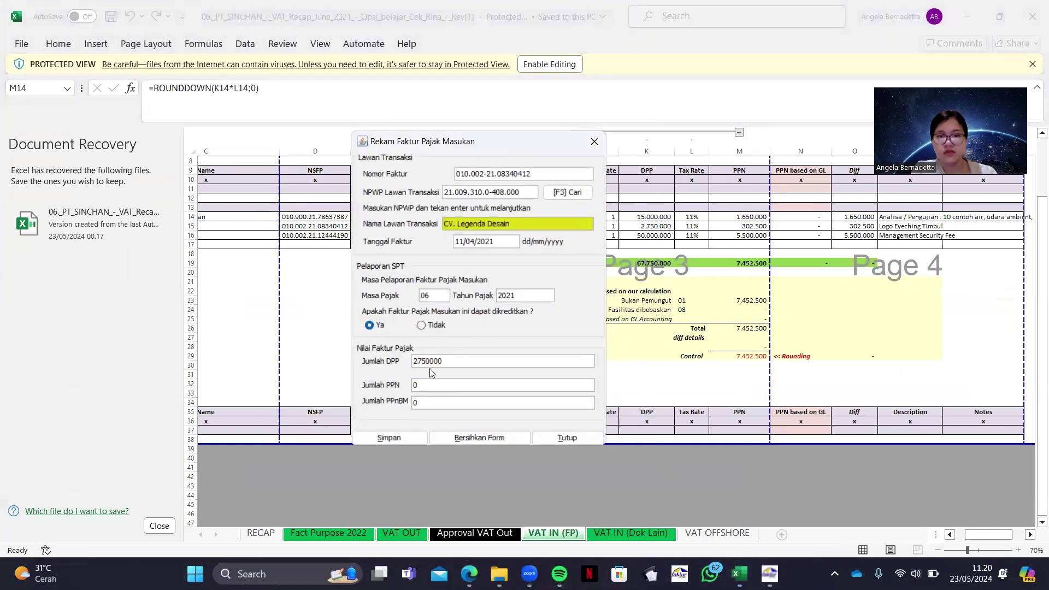
{"action": "left_click", "coordinate": [436, 385]}
{"action": "type", "text": "302500"}
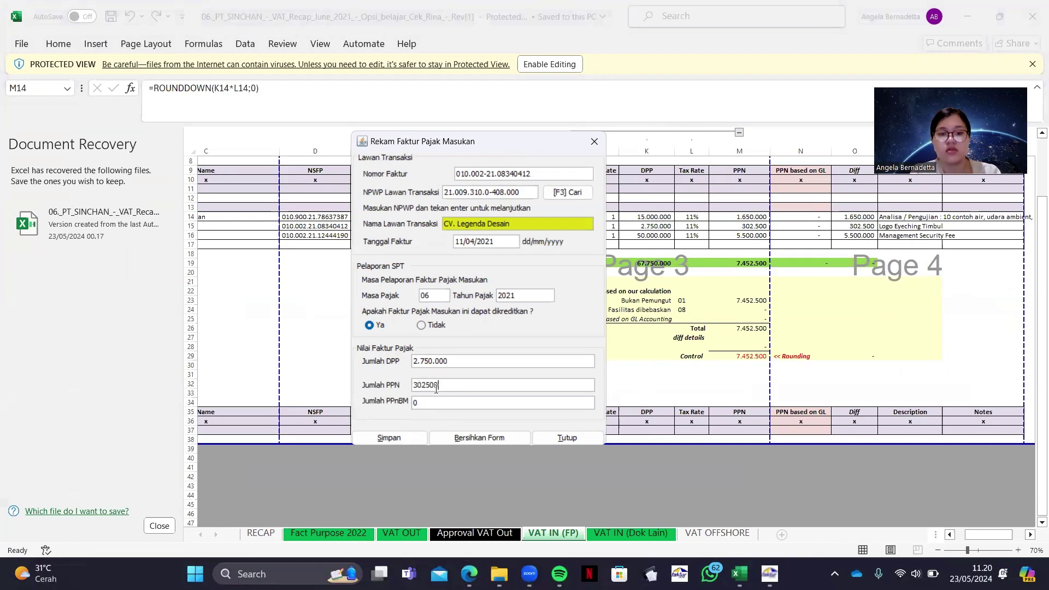
{"action": "left_click", "coordinate": [365, 441]}
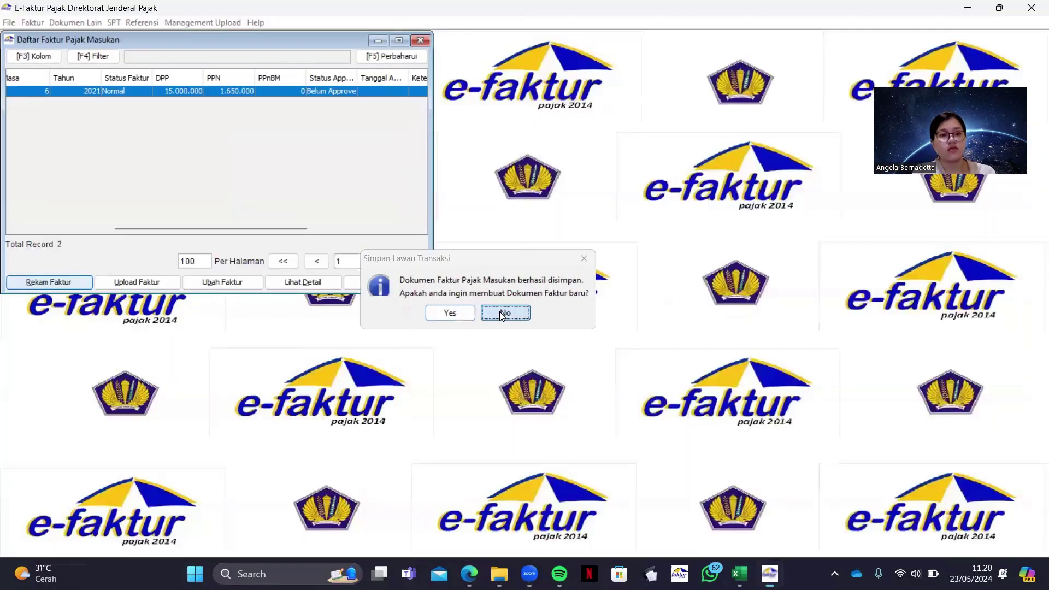
{"action": "left_click", "coordinate": [499, 311]}
{"action": "left_click_drag", "start_coordinate": [239, 228], "coordinate": [116, 256]}
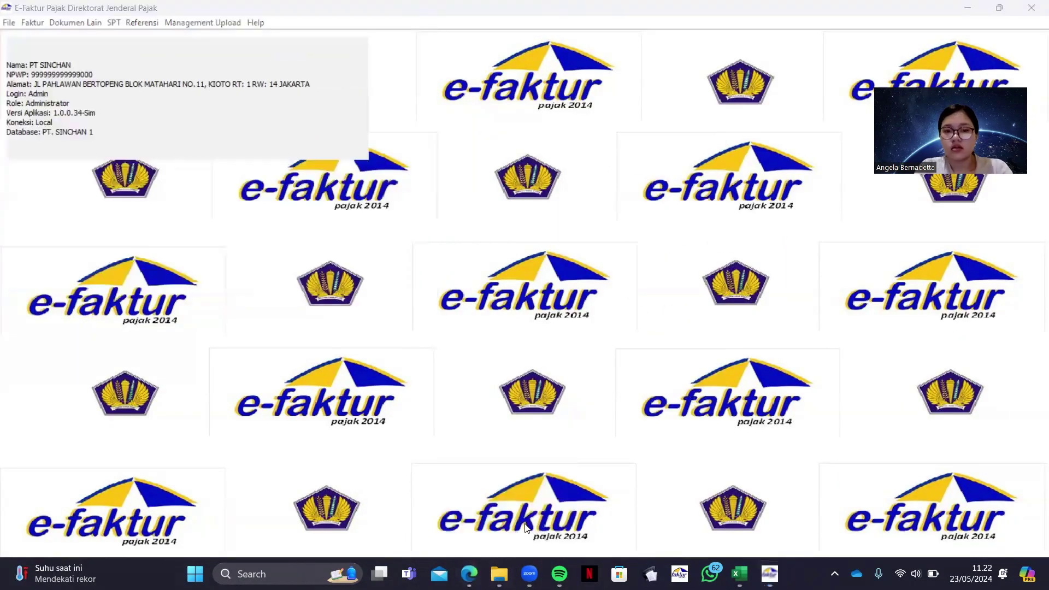
Look over the BizNet metroNET proforma invoice header on PDF page 11, then return to e-Faktur
{"action": "left_click", "coordinate": [468, 573]}
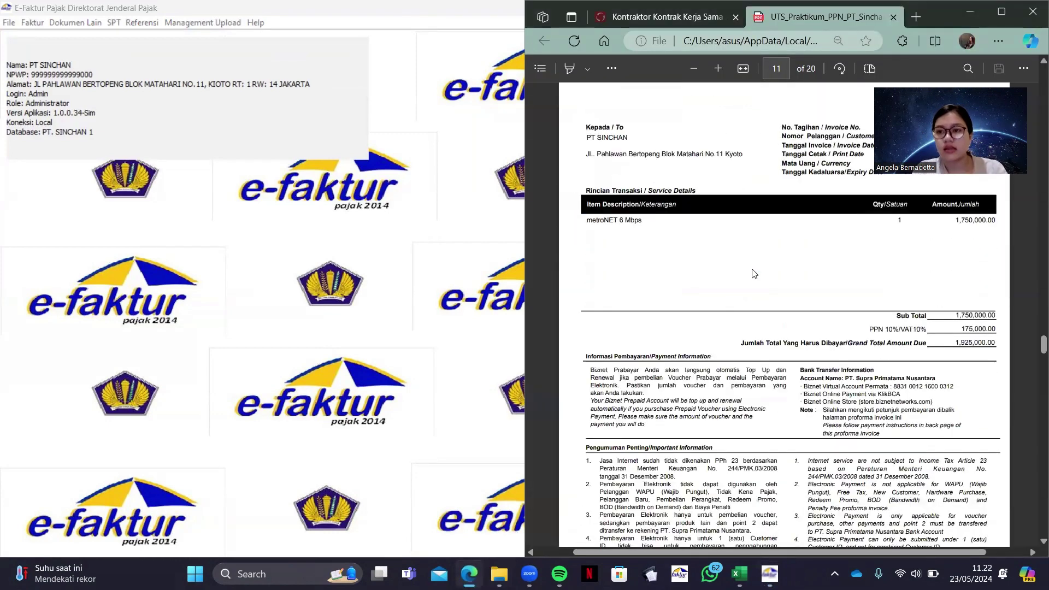
{"action": "scroll", "coordinate": [754, 274], "scroll_direction": "up", "scroll_amount": 1}
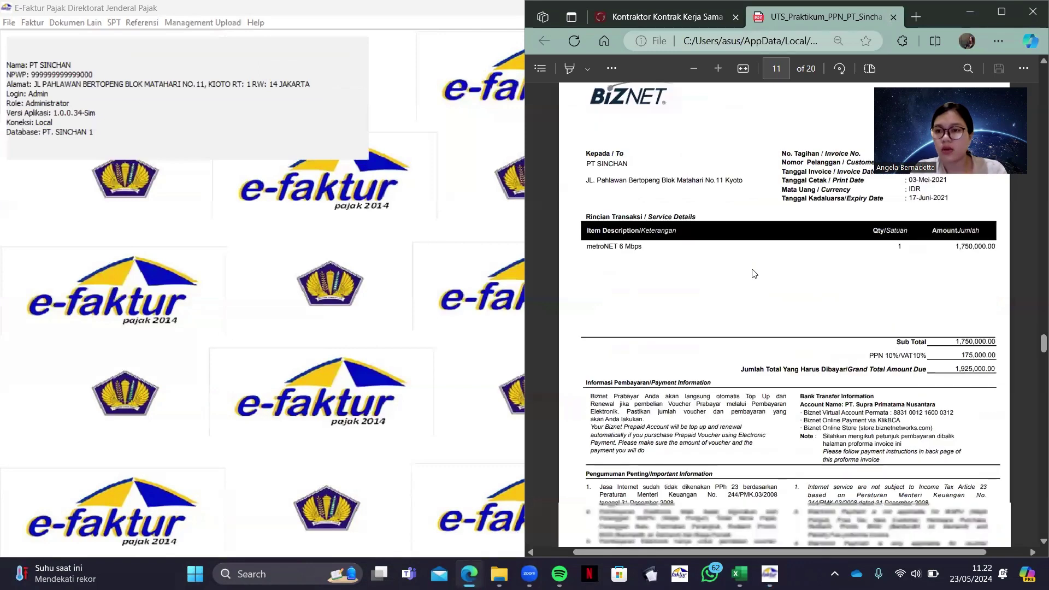
{"action": "scroll", "coordinate": [754, 273], "scroll_direction": "down", "scroll_amount": 1}
{"action": "scroll", "coordinate": [755, 273], "scroll_direction": "up", "scroll_amount": 2}
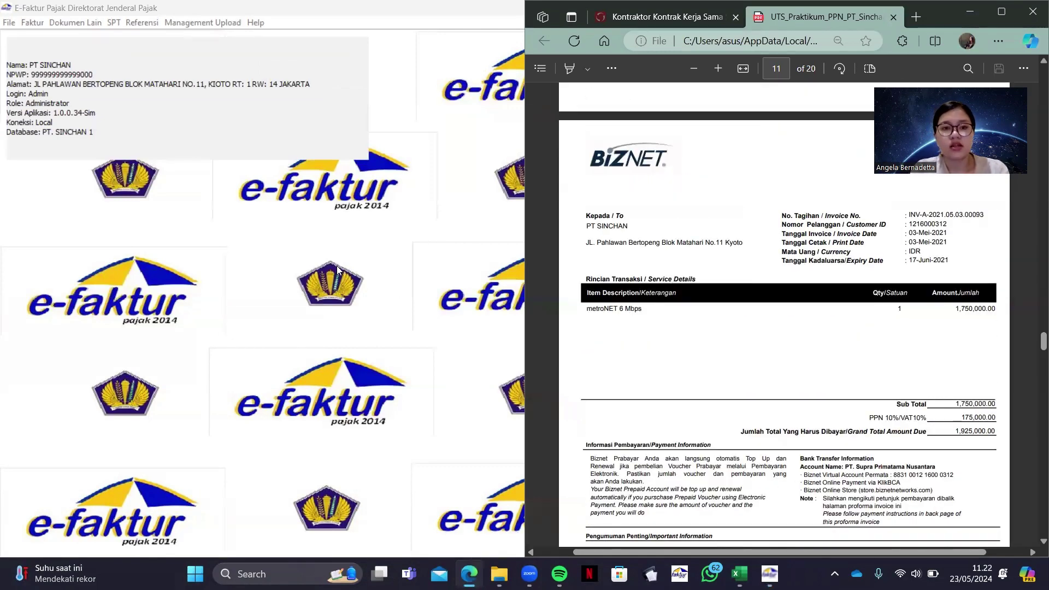
{"action": "left_click", "coordinate": [89, 169]}
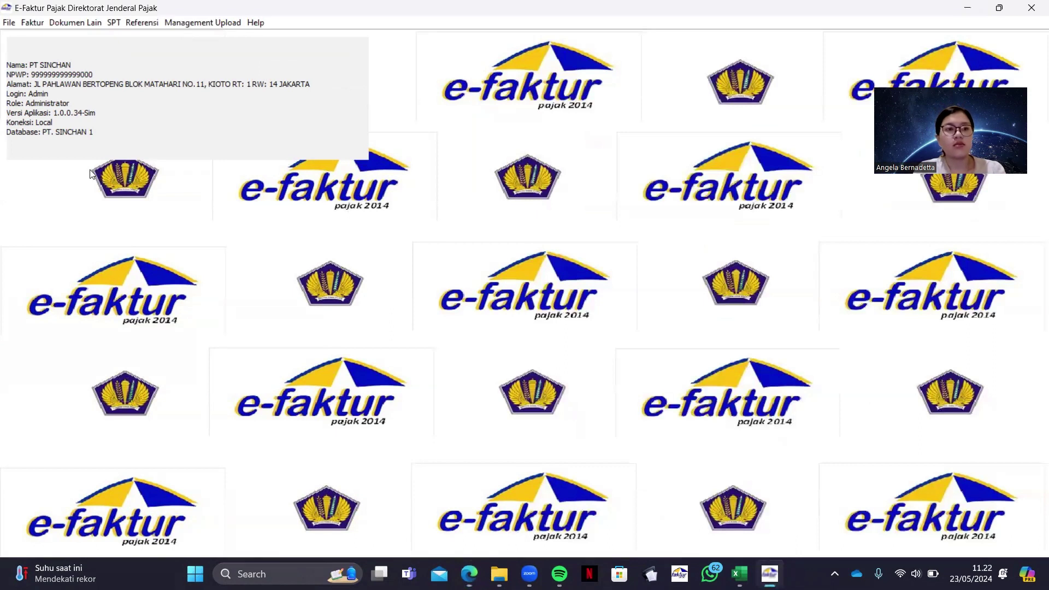
Start a new Dokumen Lain Pajak Masukan record with transaction type 2 (domestic acquisition)
{"action": "left_click", "coordinate": [93, 23]}
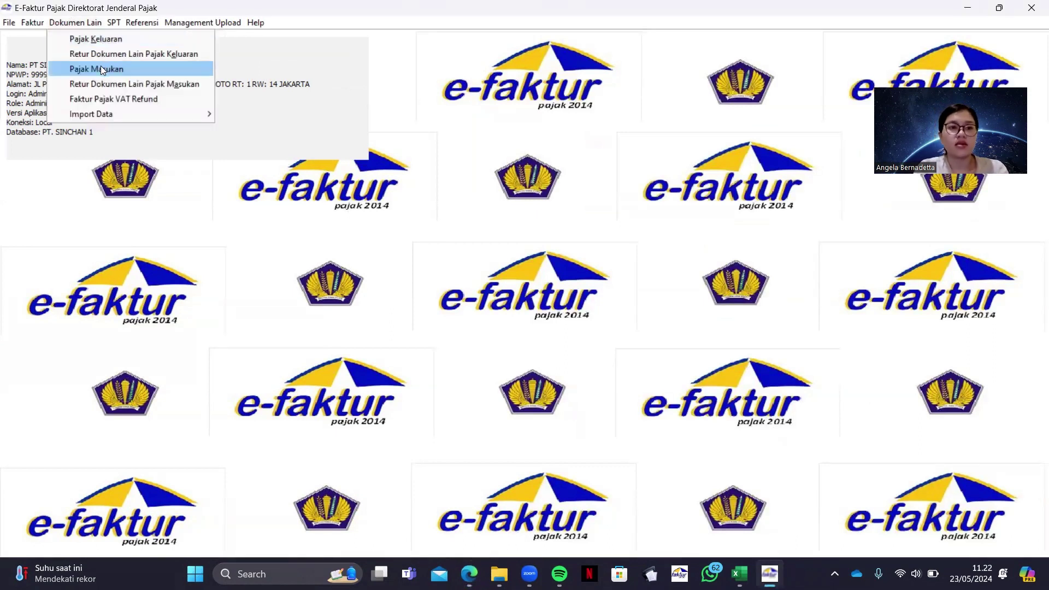
{"action": "left_click", "coordinate": [102, 69]}
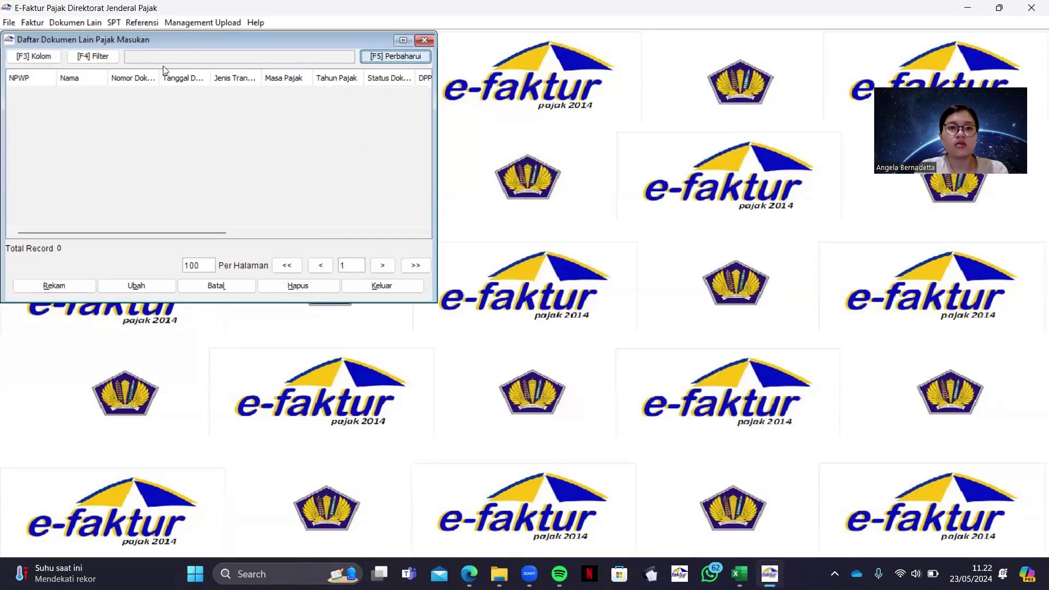
{"action": "left_click", "coordinate": [53, 286]}
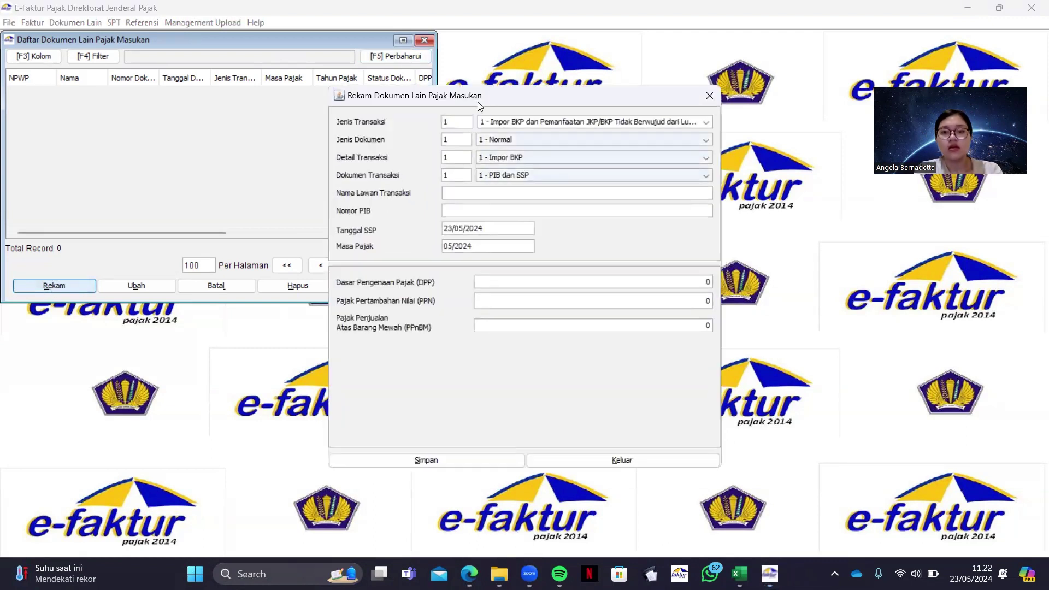
{"action": "left_click", "coordinate": [509, 120]}
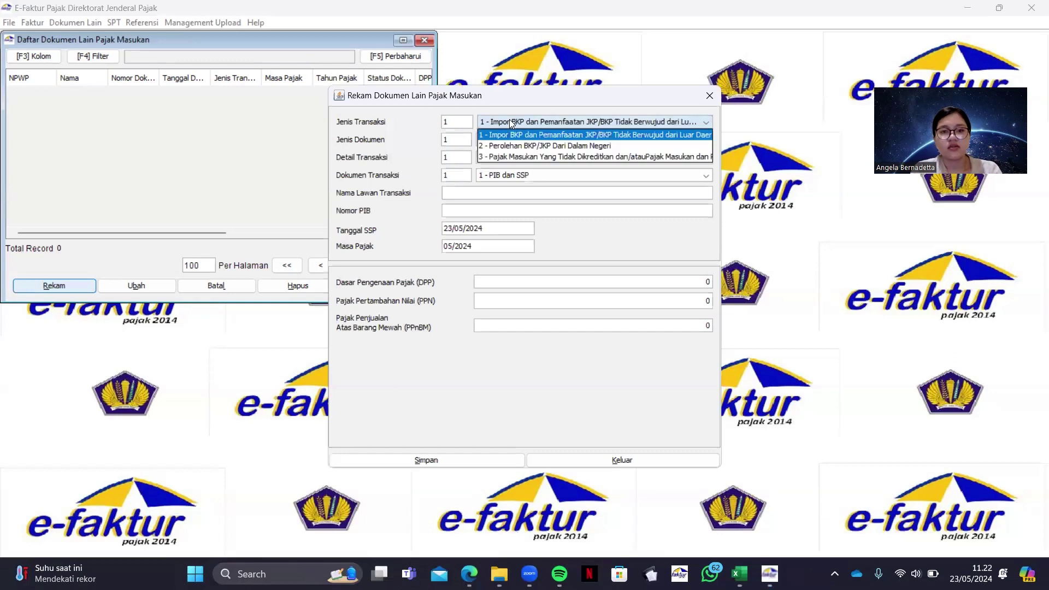
{"action": "left_click", "coordinate": [522, 147]}
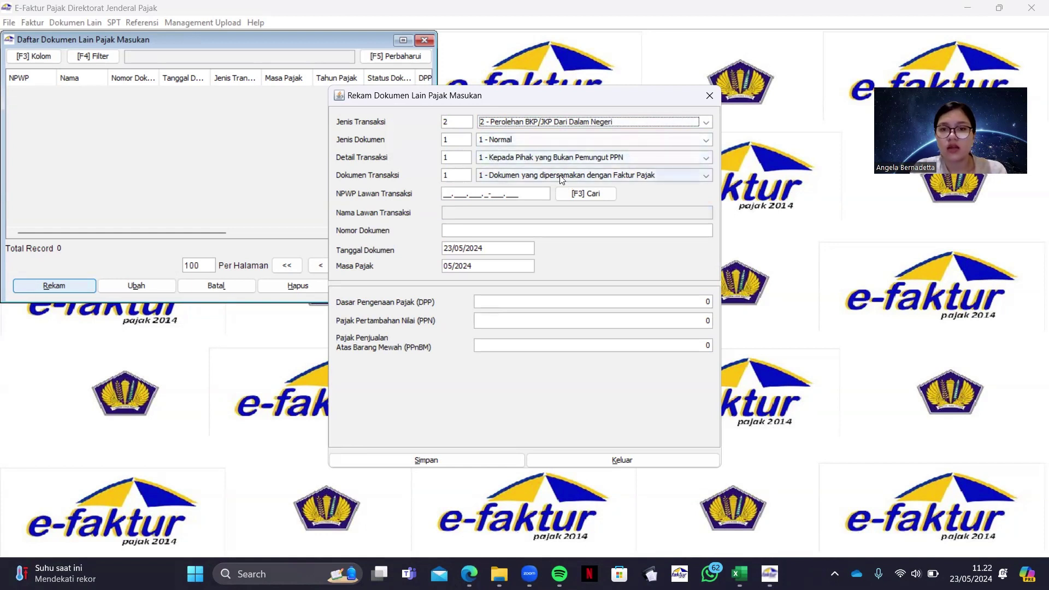
{"action": "left_click", "coordinate": [442, 193]}
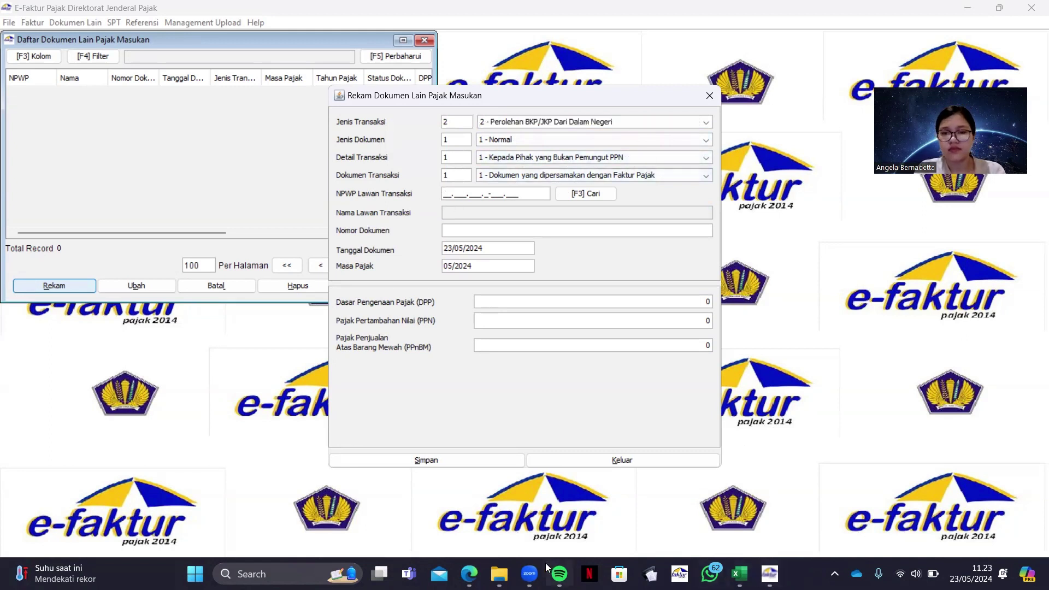
{"action": "mouse_move", "coordinate": [469, 574]}
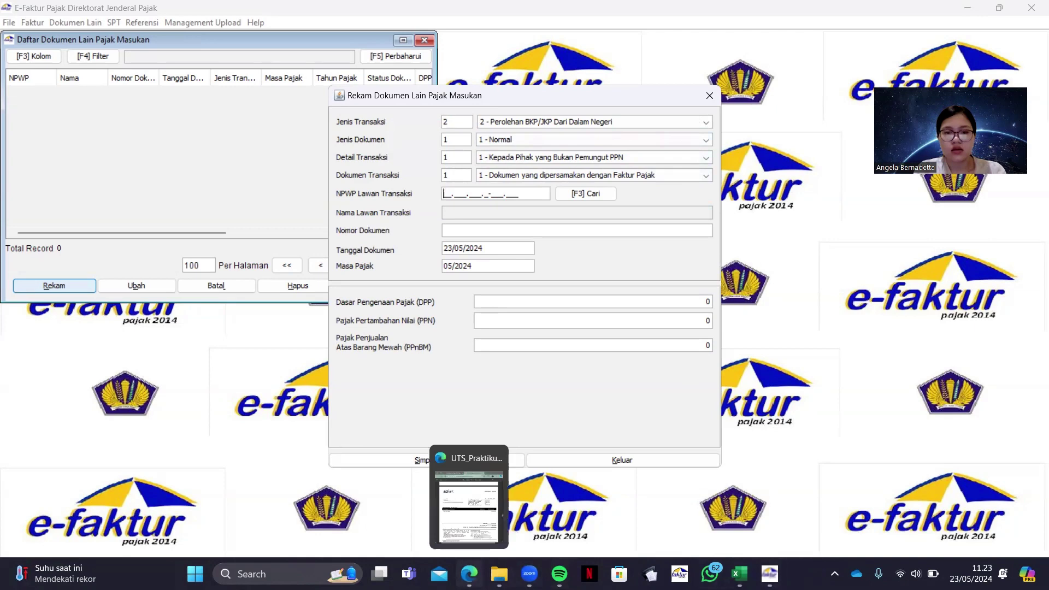
{"action": "left_click", "coordinate": [479, 533]}
{"action": "scroll", "coordinate": [743, 325], "scroll_direction": "down", "scroll_amount": 3}
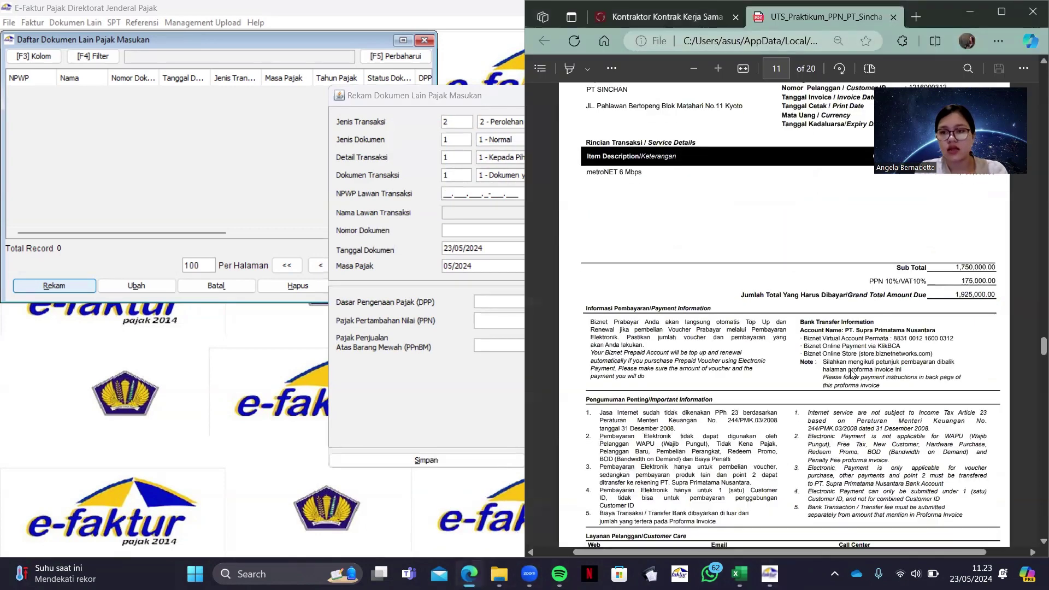
{"action": "scroll", "coordinate": [742, 325], "scroll_direction": "up", "scroll_amount": 2}
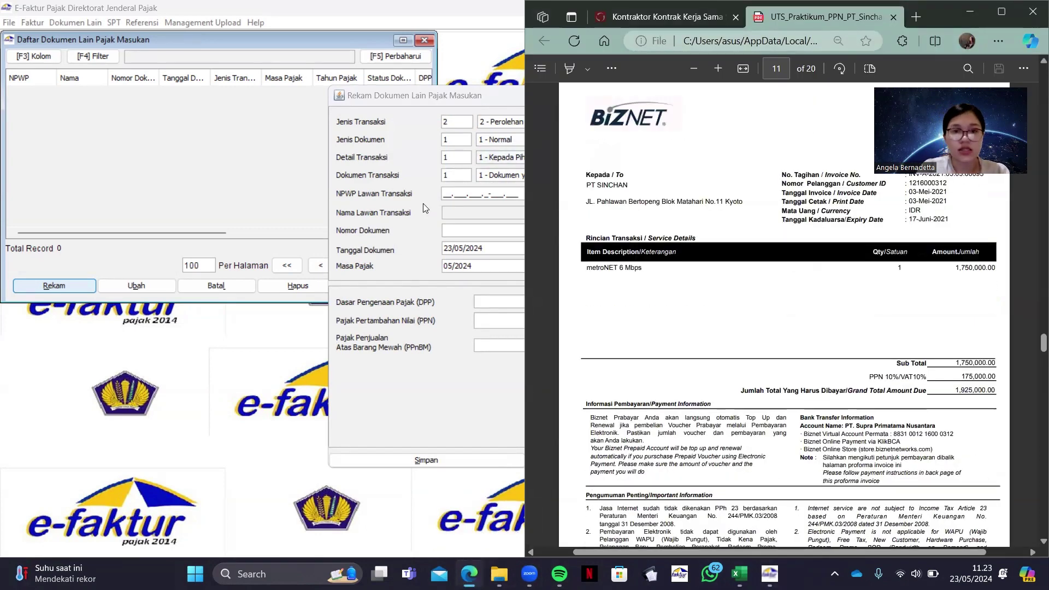
{"action": "left_click", "coordinate": [445, 194]}
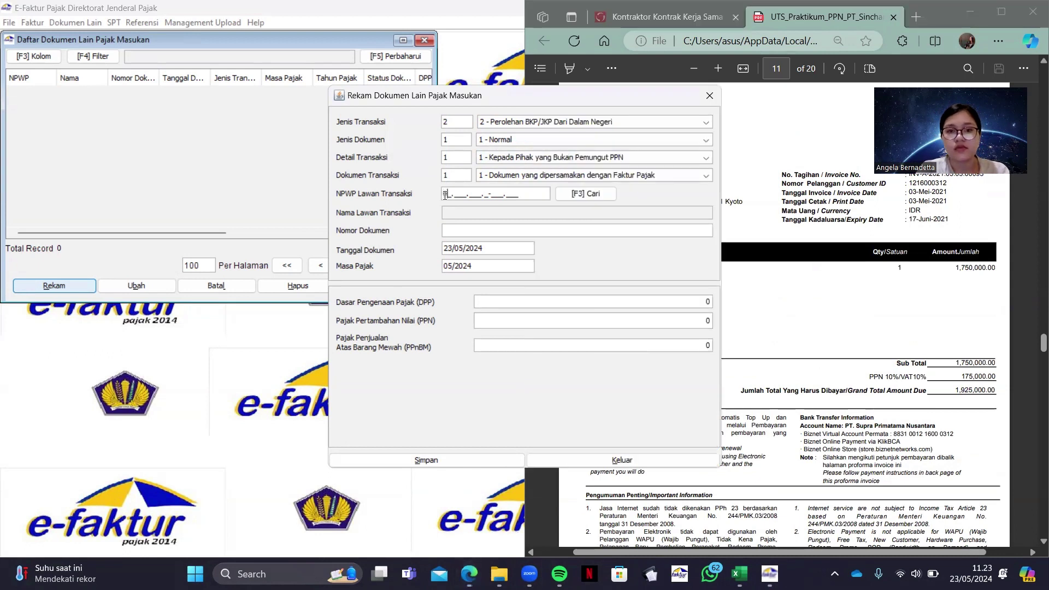
{"action": "type", "text": "00000000000000"}
{"action": "key", "text": "Tab"}
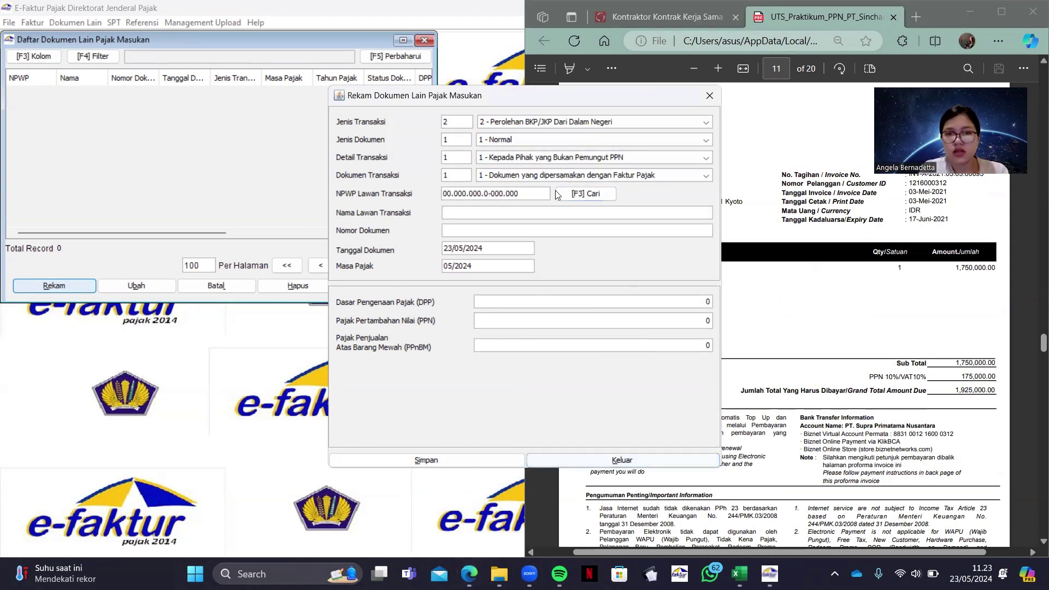
Paste the seller name PT. Supra Prima Nusantara from the PDF as counterparty name
{"action": "left_click", "coordinate": [558, 212]}
{"action": "left_click", "coordinate": [876, 353]}
{"action": "scroll", "coordinate": [876, 353], "scroll_direction": "down", "scroll_amount": 8}
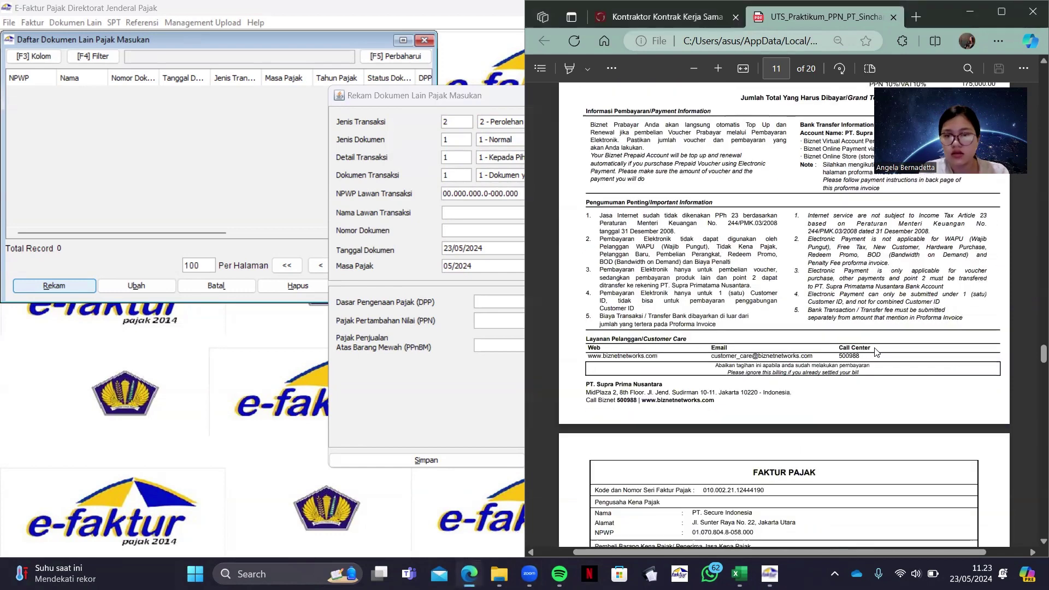
{"action": "left_click_drag", "start_coordinate": [586, 225], "coordinate": [657, 222]}
{"action": "key", "text": "ctrl+c"}
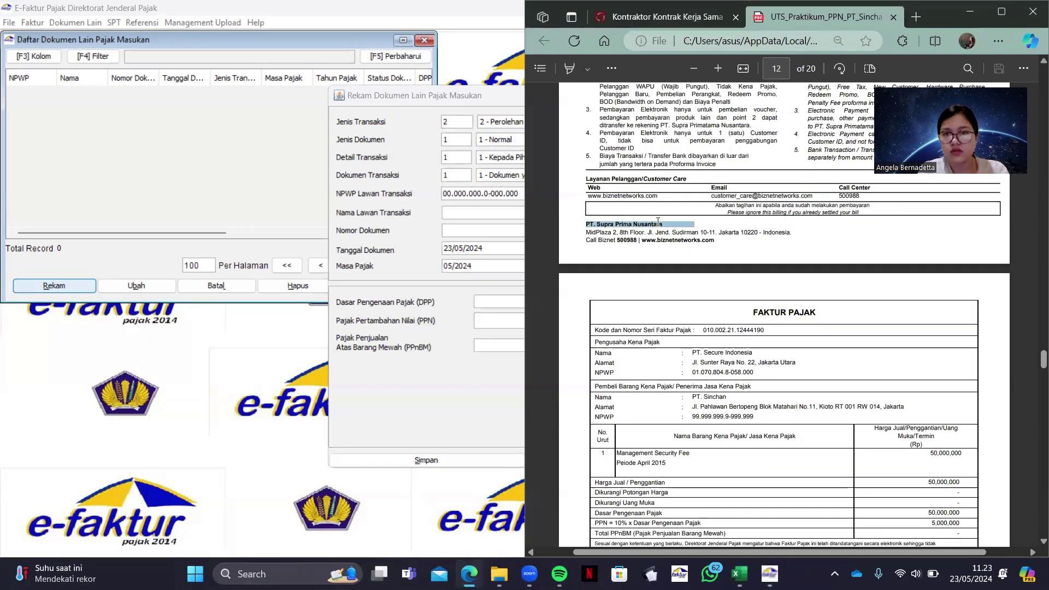
{"action": "left_click", "coordinate": [480, 209]}
{"action": "key", "text": "ctrl+v"}
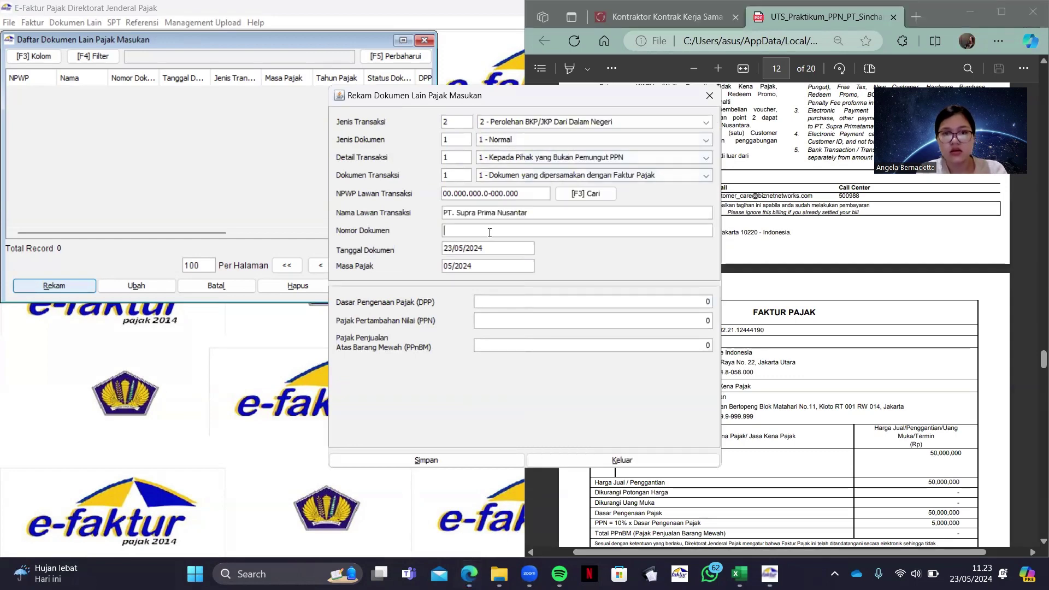
Set the document number to INV-A-2021.05.03.00093, copied from the PDF
{"action": "scroll", "coordinate": [894, 310], "scroll_direction": "up", "scroll_amount": 7}
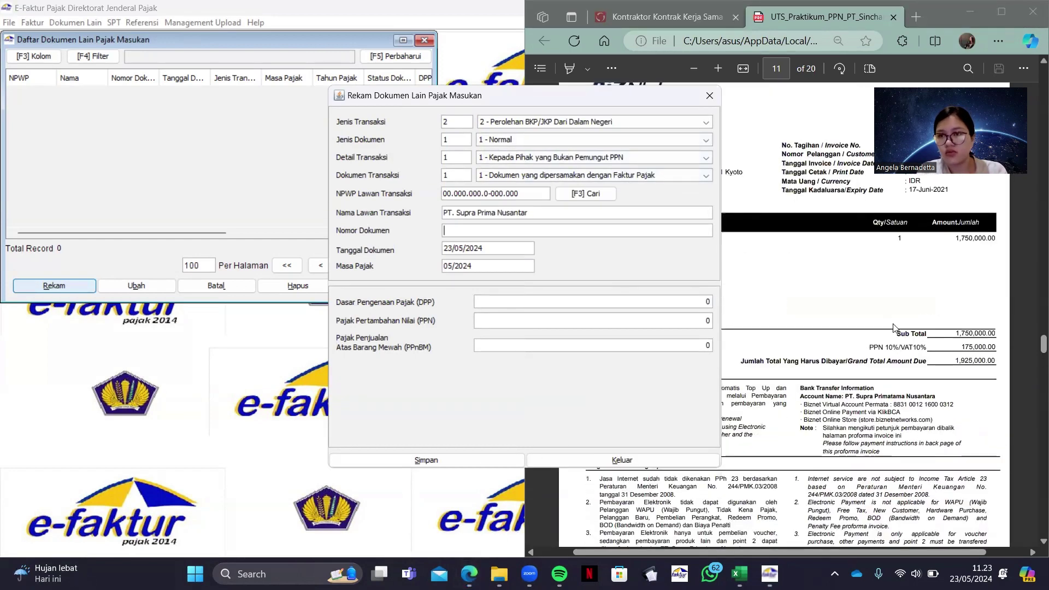
{"action": "scroll", "coordinate": [896, 327], "scroll_direction": "up", "scroll_amount": 2}
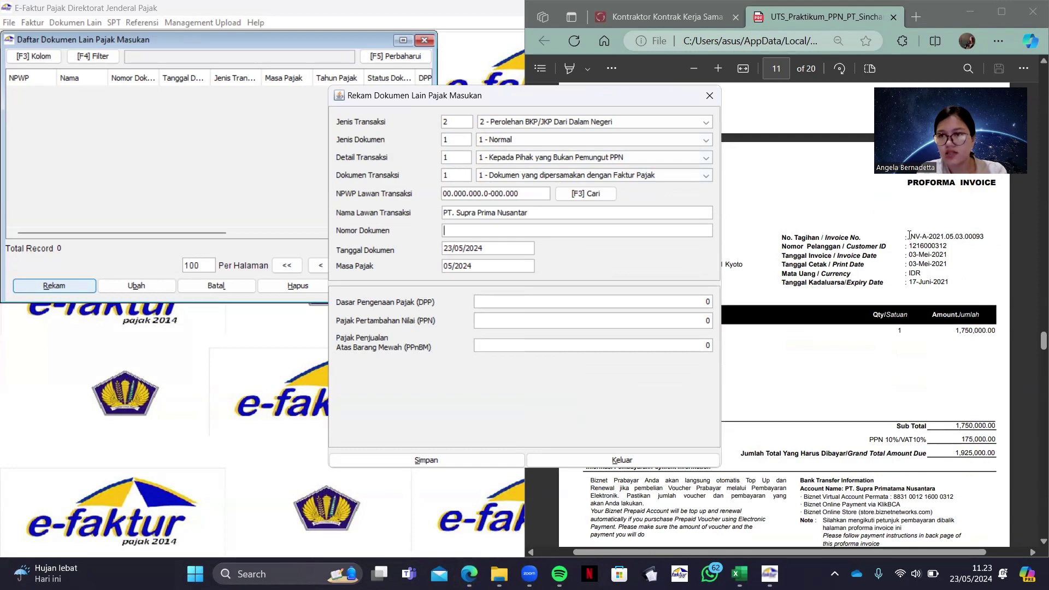
{"action": "left_click_drag", "start_coordinate": [908, 236], "coordinate": [985, 238]}
{"action": "key", "text": "ctrl+c"}
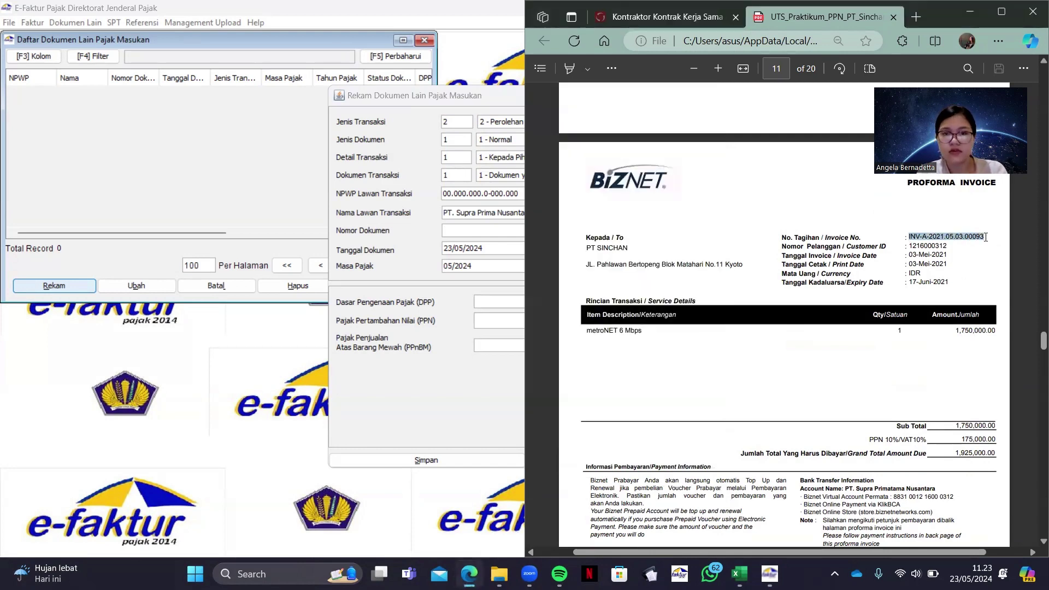
{"action": "left_click", "coordinate": [477, 226]}
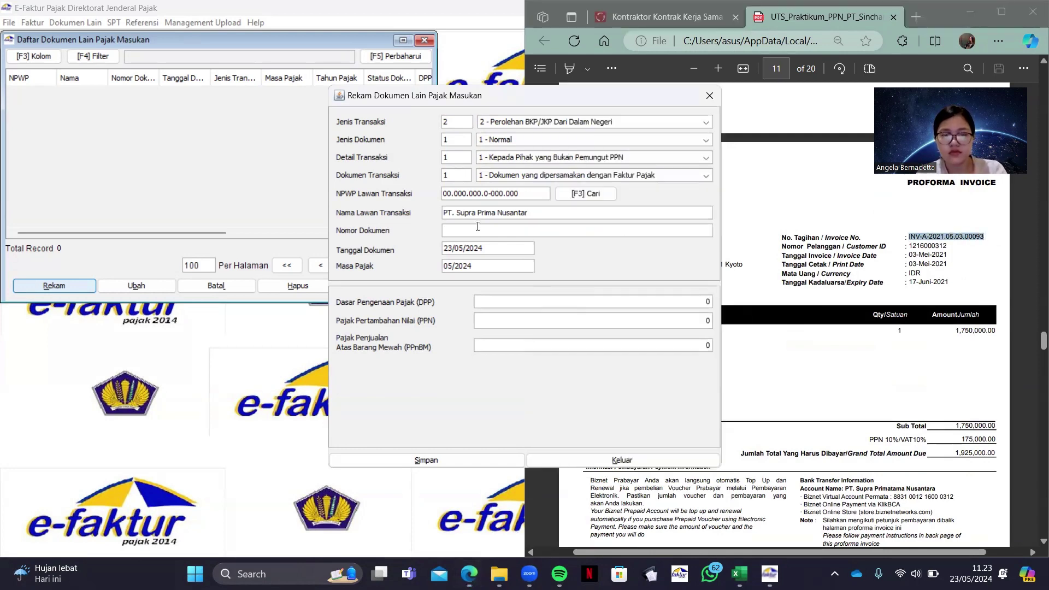
{"action": "key", "text": "ctrl+v"}
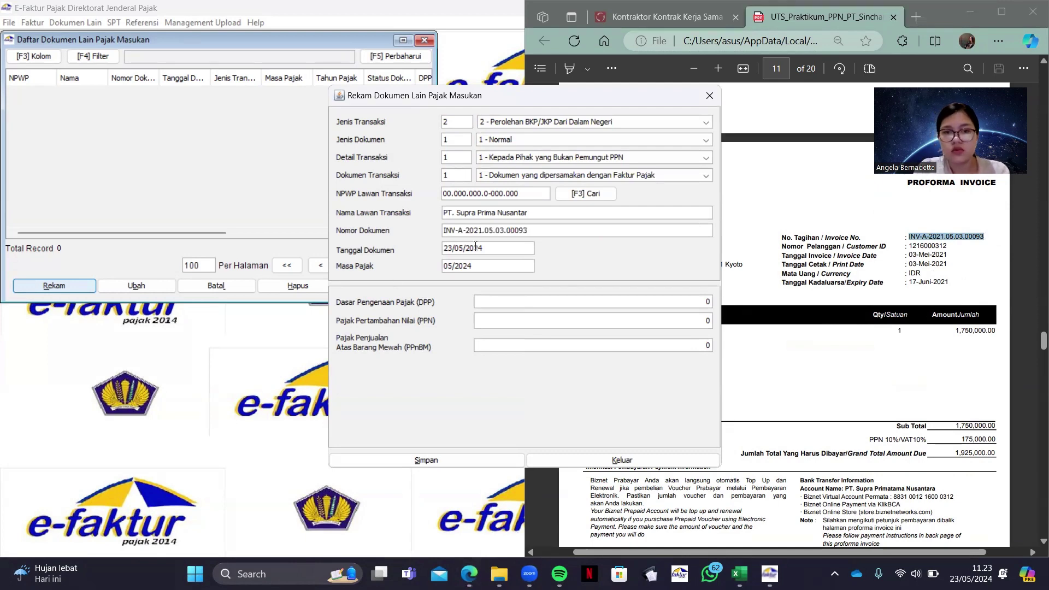
Enter document date 03/05/2021 and tax period 06/2021
{"action": "left_click_drag", "start_coordinate": [483, 250], "coordinate": [444, 249]}
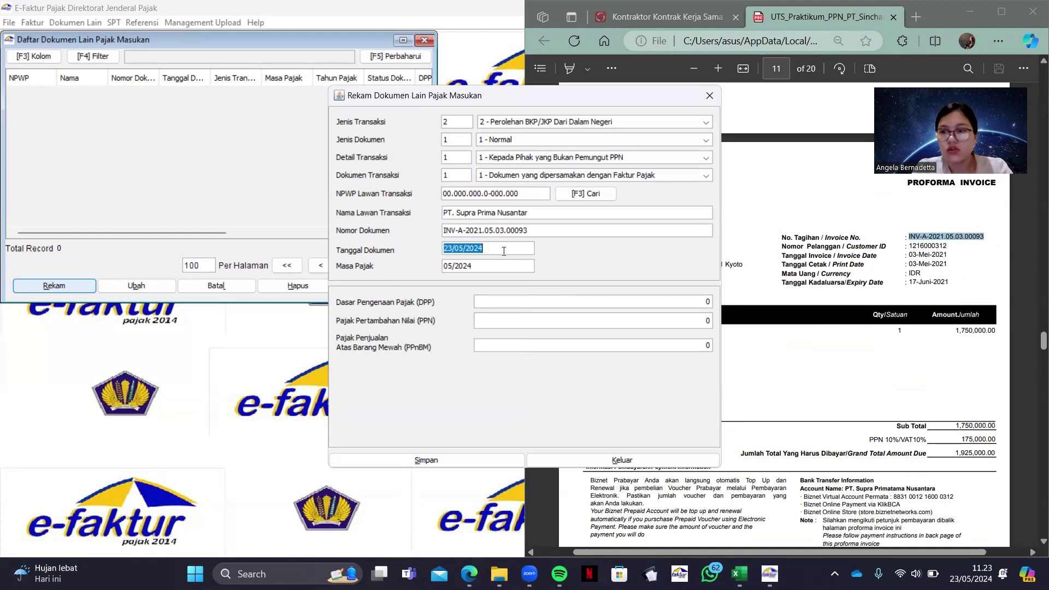
{"action": "type", "text": "0"}
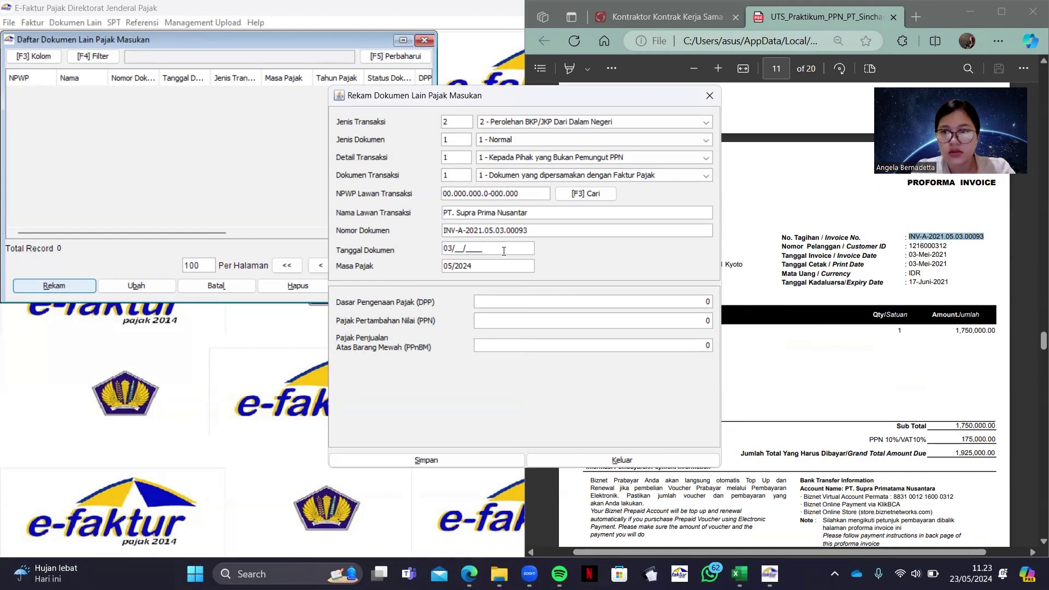
{"action": "type", "text": "3/05/"}
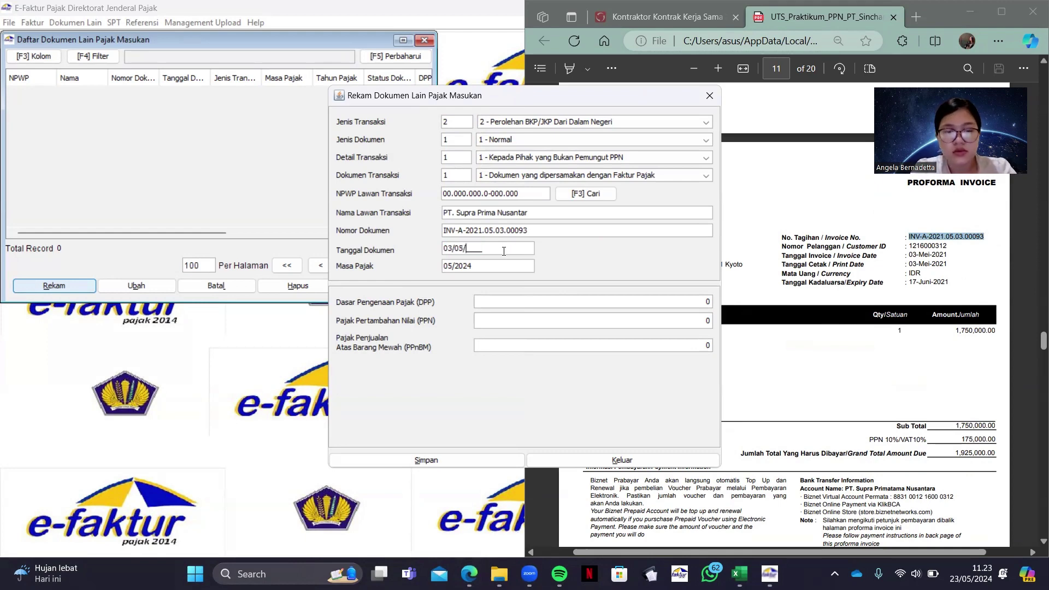
{"action": "type", "text": "2021"}
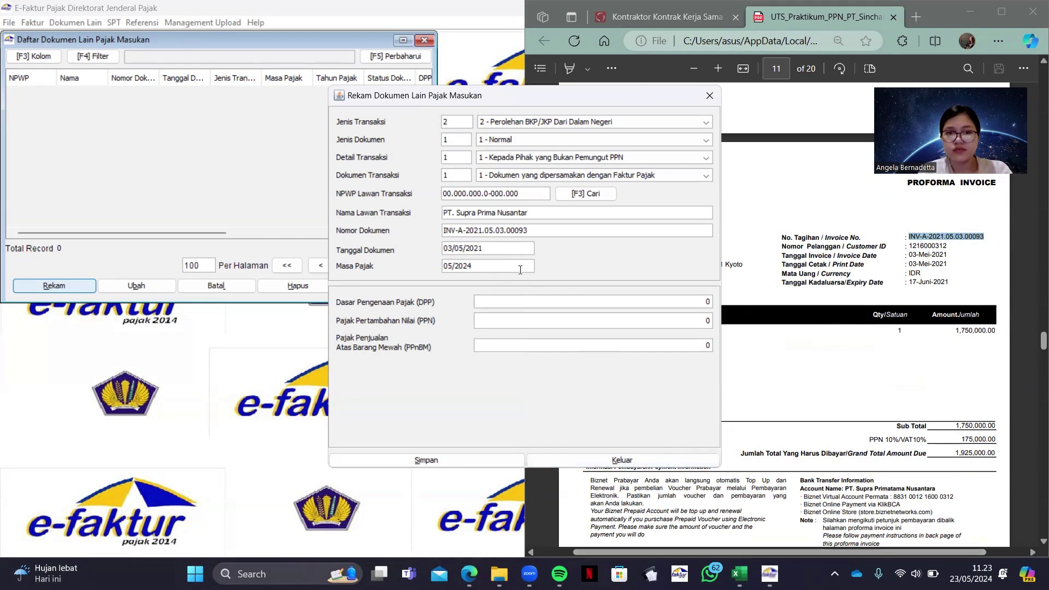
{"action": "key", "text": "BackSpace"}
{"action": "key", "text": "BackSpace"}
{"action": "key", "text": "BackSpace"}
{"action": "key", "text": "BackSpace"}
{"action": "key", "text": "BackSpace"}
{"action": "key", "text": "BackSpace"}
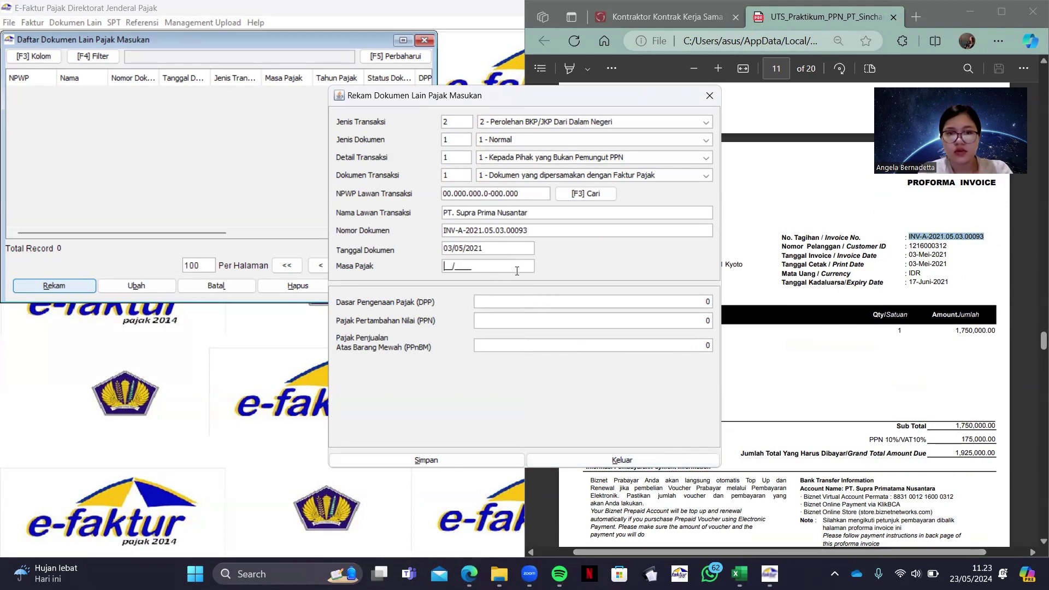
{"action": "type", "text": "06/2"}
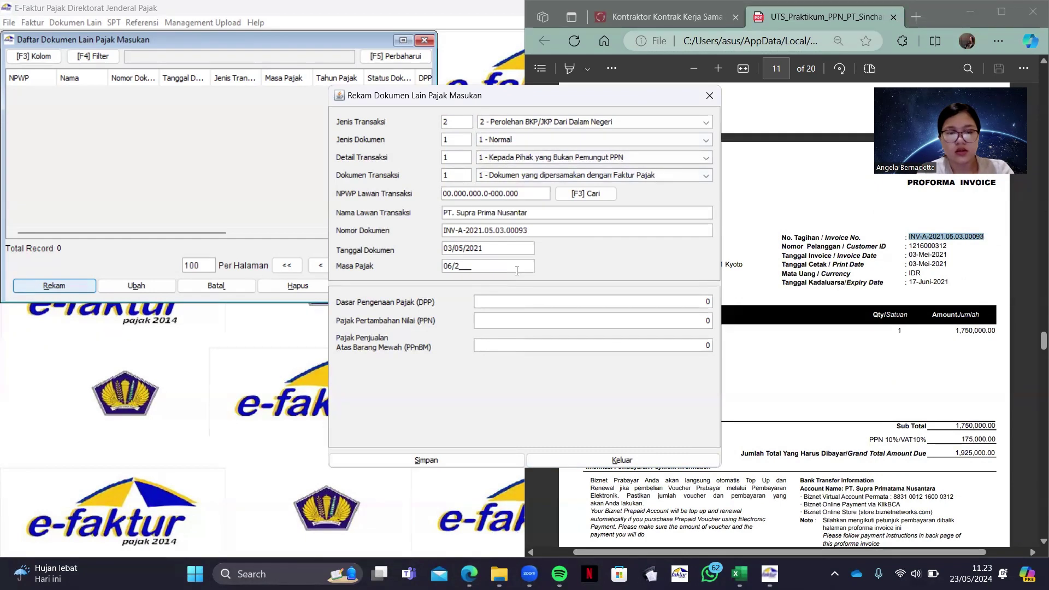
{"action": "type", "text": "021"}
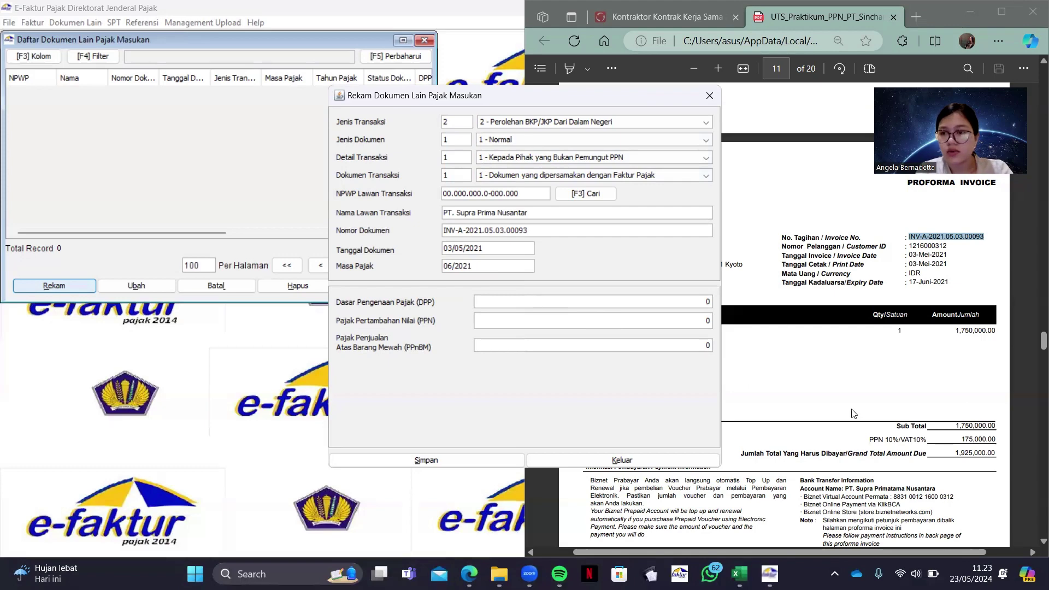
Check the amounts in the VAT recap workbook, then return to e-Faktur
{"action": "left_click", "coordinate": [769, 574]}
{"action": "left_click", "coordinate": [738, 574]}
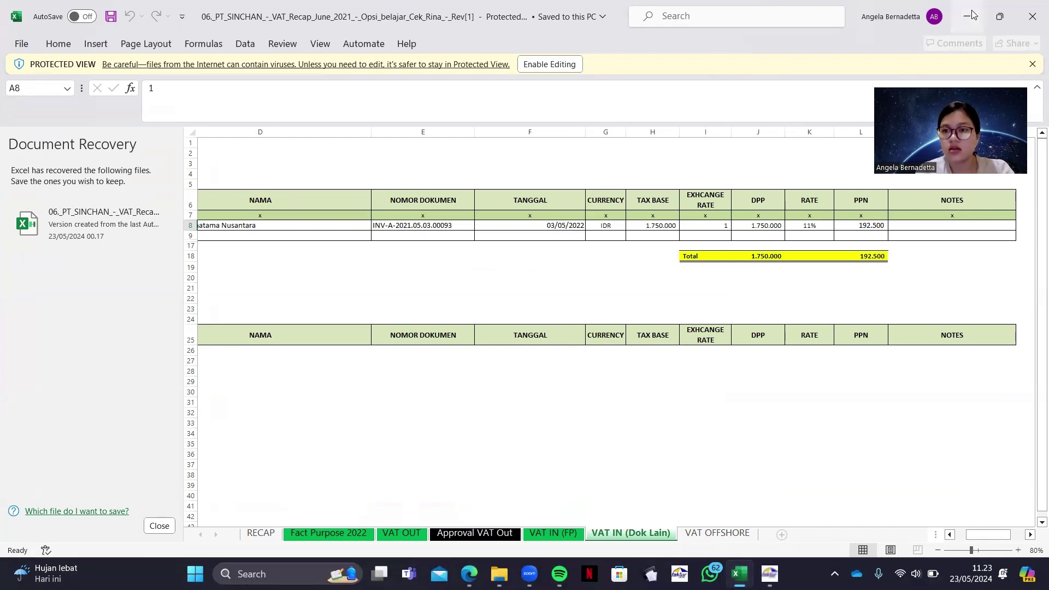
{"action": "left_click", "coordinate": [983, 17]}
{"action": "left_click", "coordinate": [955, 31]}
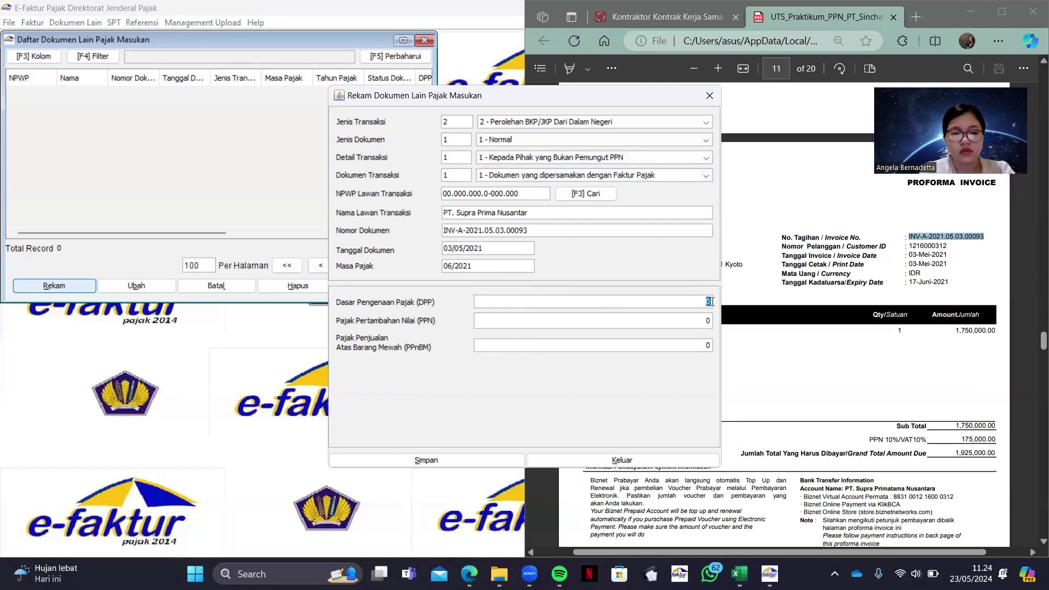
Enter DPP 1750000 and PPN 192500, save the record, and decline another new document
{"action": "left_click", "coordinate": [712, 301]}
{"action": "type", "text": "1750000"}
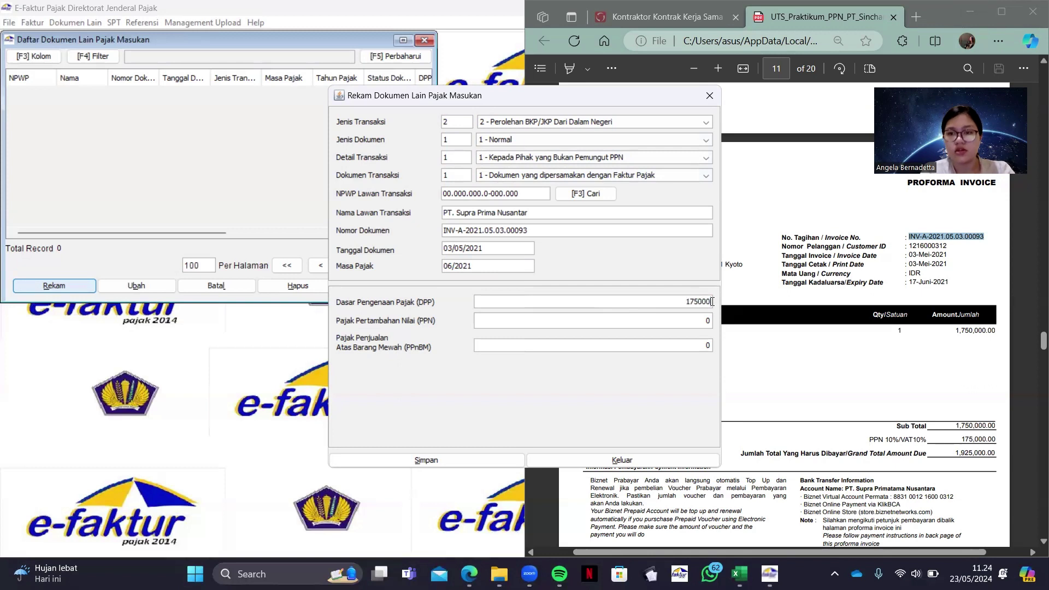
{"action": "left_click", "coordinate": [708, 322]}
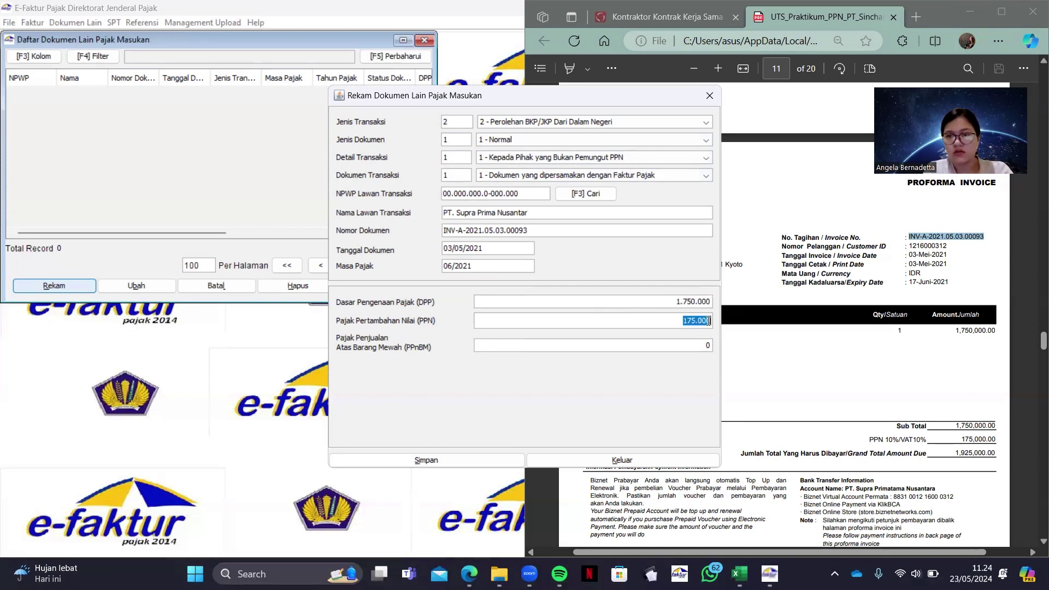
{"action": "type", "text": "192500"}
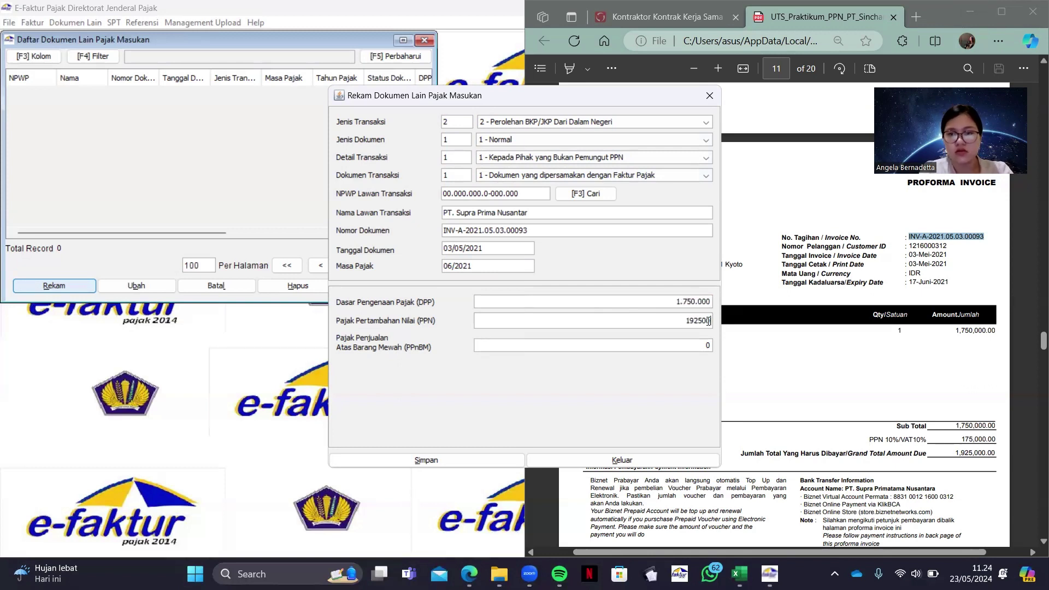
{"action": "left_click", "coordinate": [458, 468]}
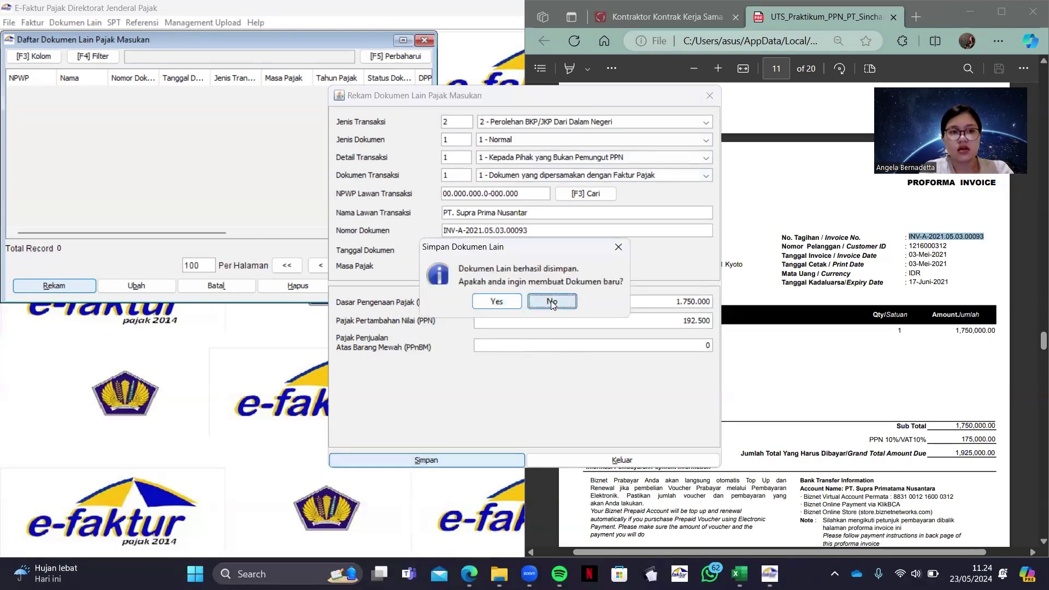
{"action": "left_click", "coordinate": [552, 302]}
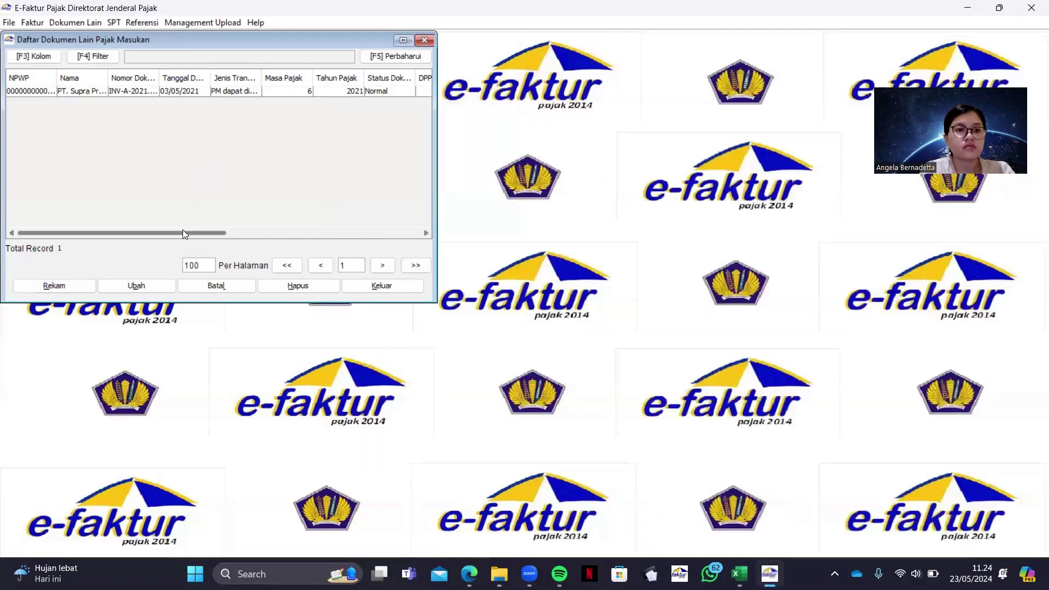
Close the Dokumen Lain list and go to Faktur > Pajak Masukan > Administrasi Faktur
{"action": "left_click_drag", "start_coordinate": [126, 237], "coordinate": [187, 228]}
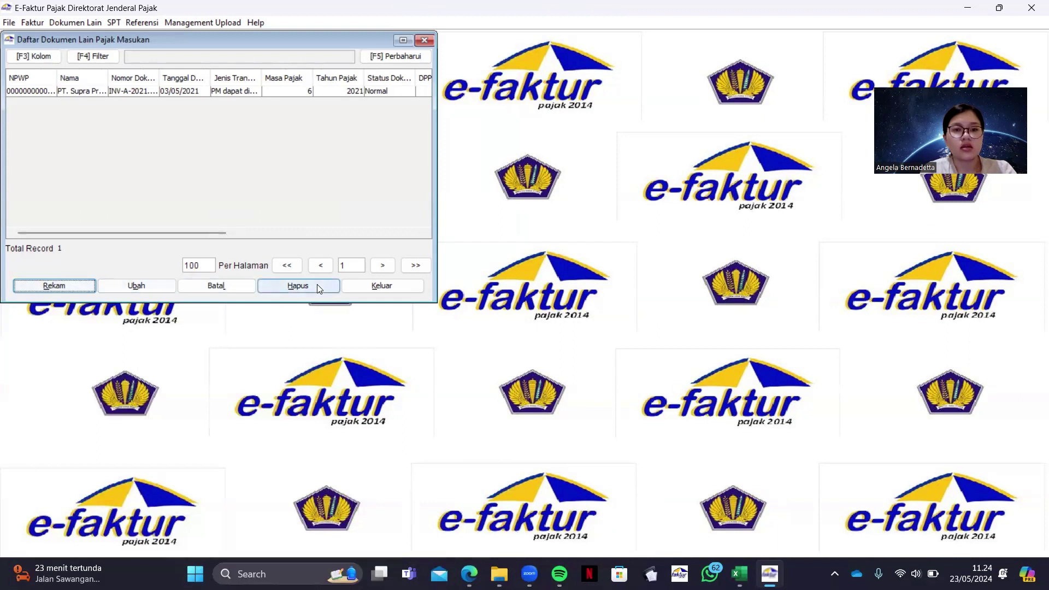
{"action": "left_click", "coordinate": [426, 41]}
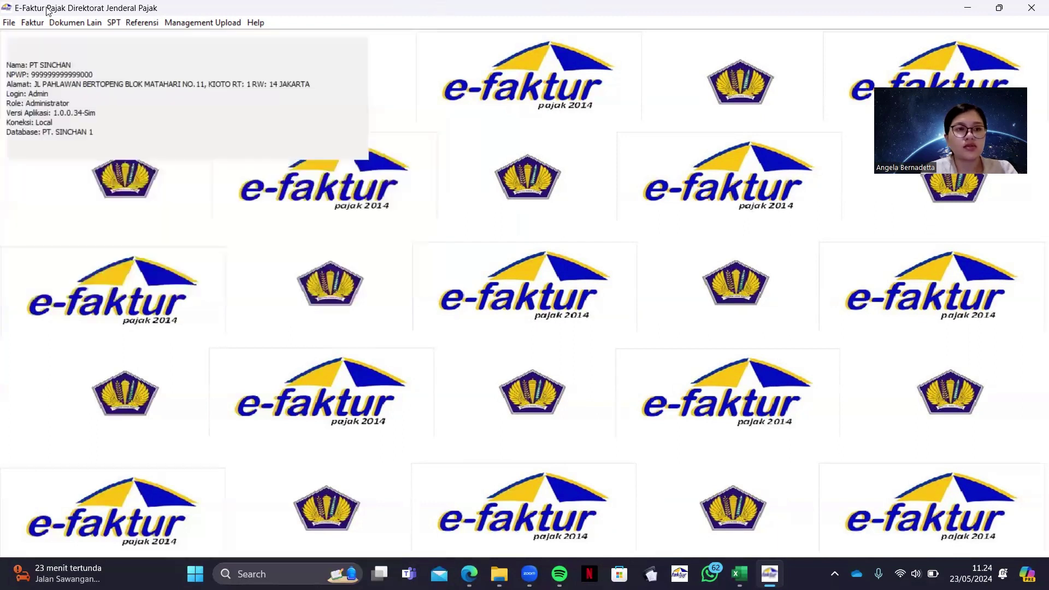
{"action": "left_click", "coordinate": [41, 24]}
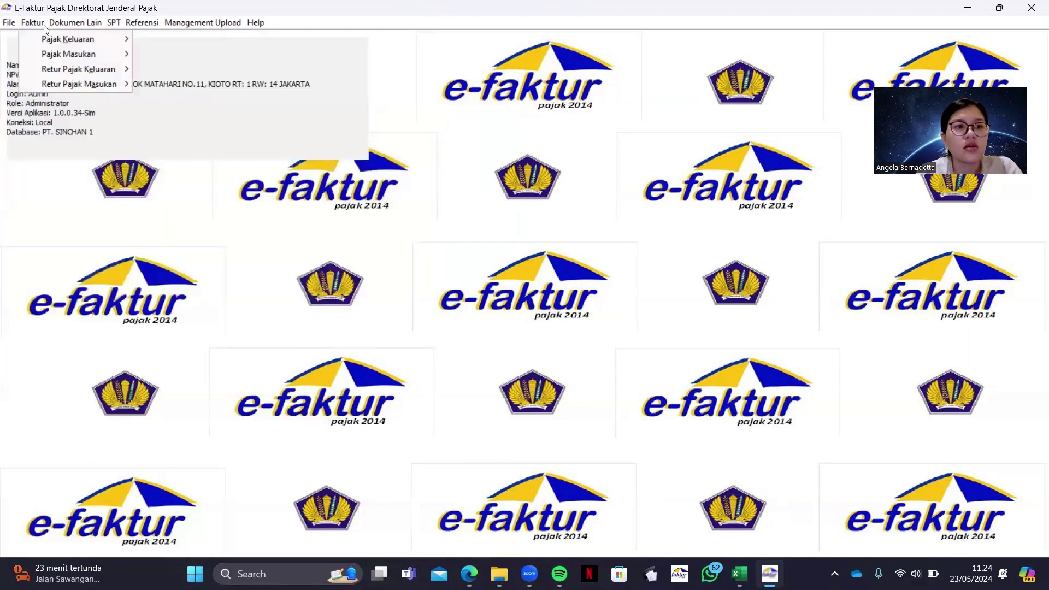
{"action": "mouse_move", "coordinate": [50, 53]}
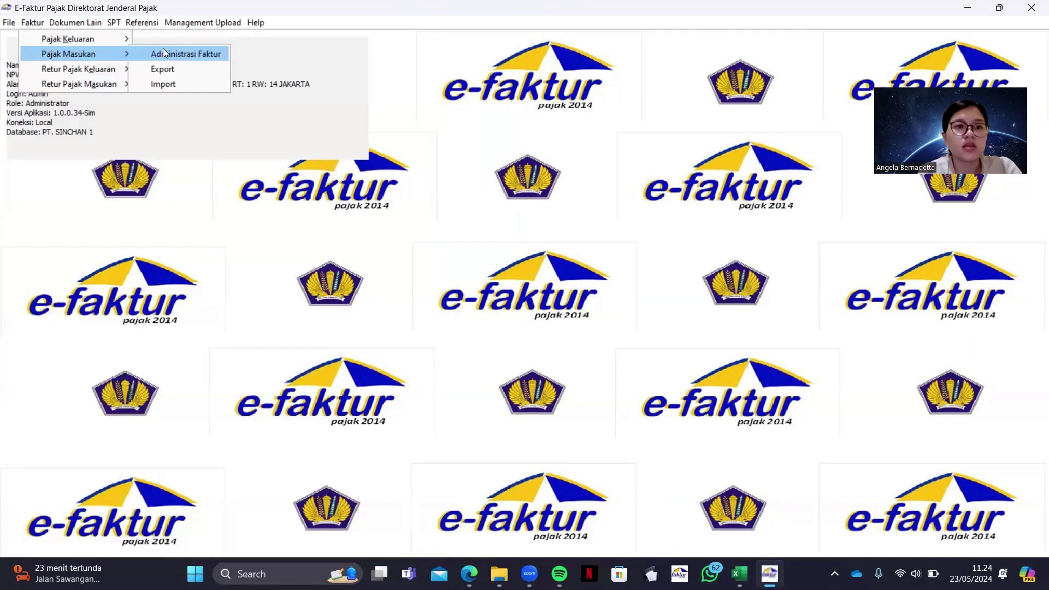
{"action": "left_click", "coordinate": [163, 53]}
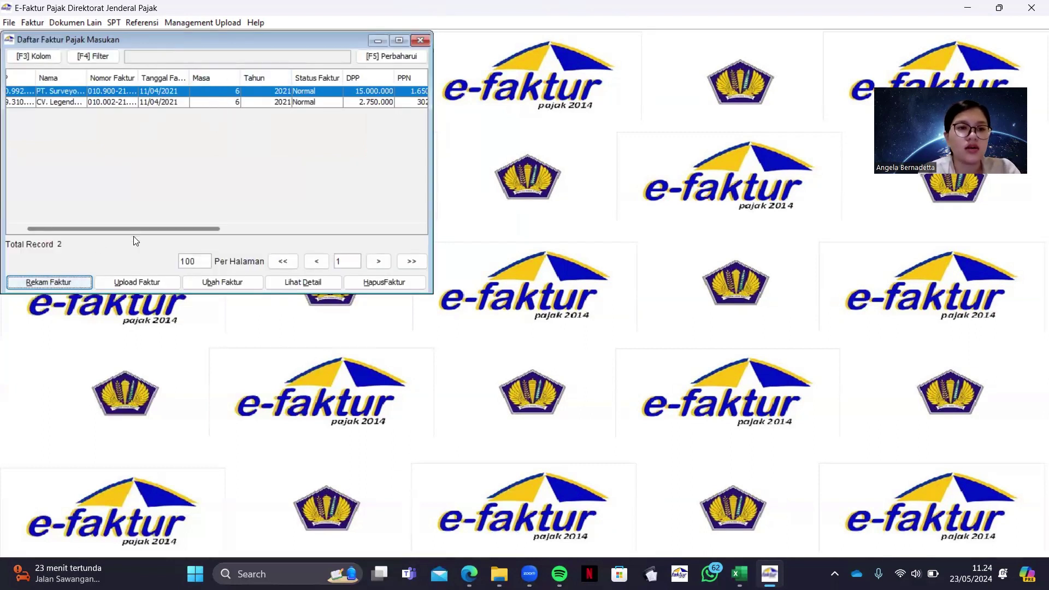
{"action": "left_click", "coordinate": [48, 282]}
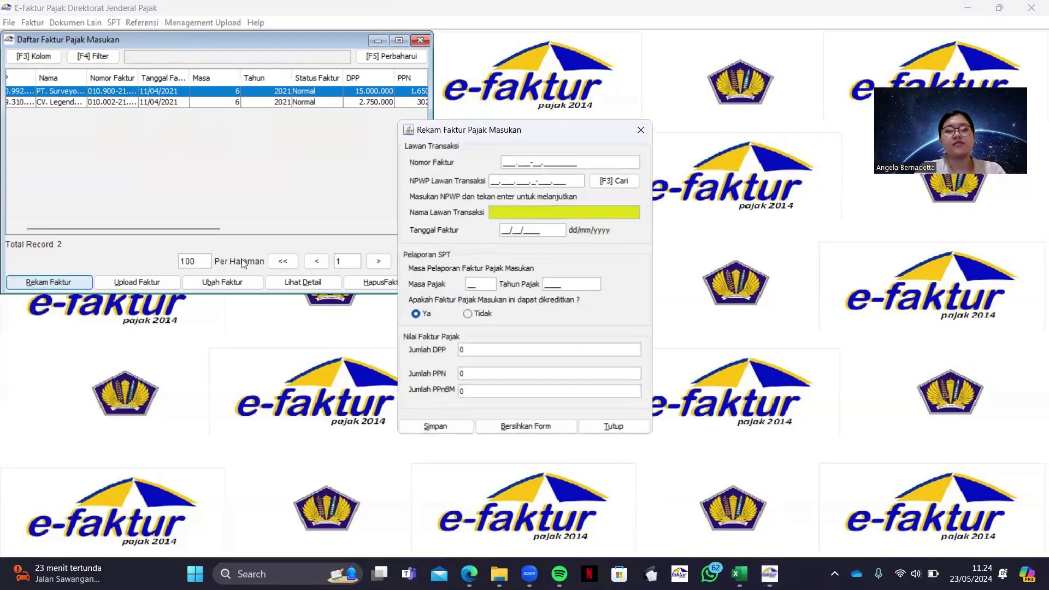
{"action": "left_click", "coordinate": [469, 573]}
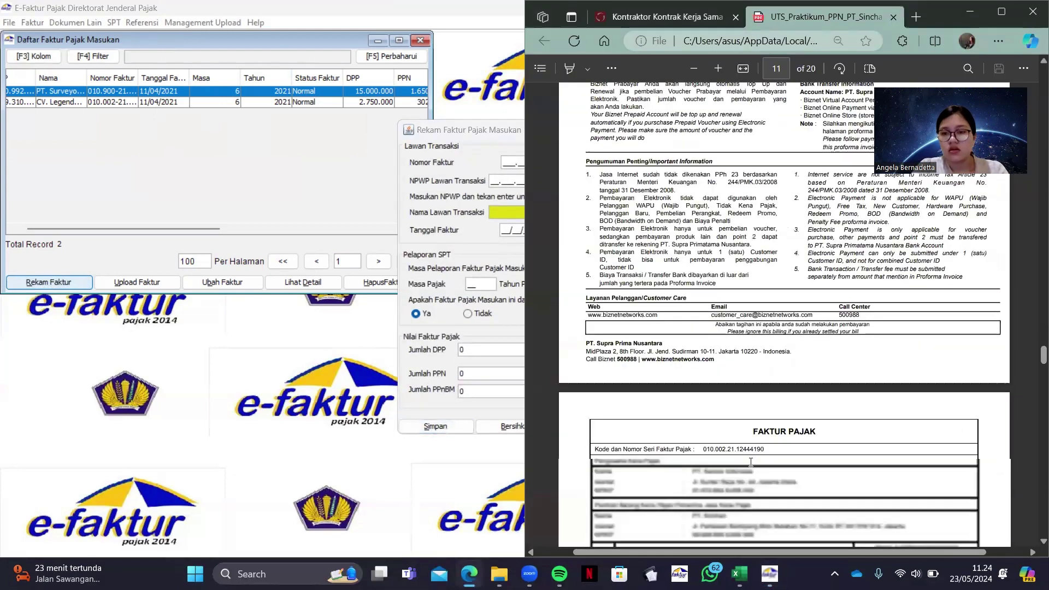
{"action": "scroll", "coordinate": [750, 462], "scroll_direction": "down", "scroll_amount": 5}
{"action": "left_click", "coordinate": [508, 161]}
{"action": "type", "text": "010.___-__.________"}
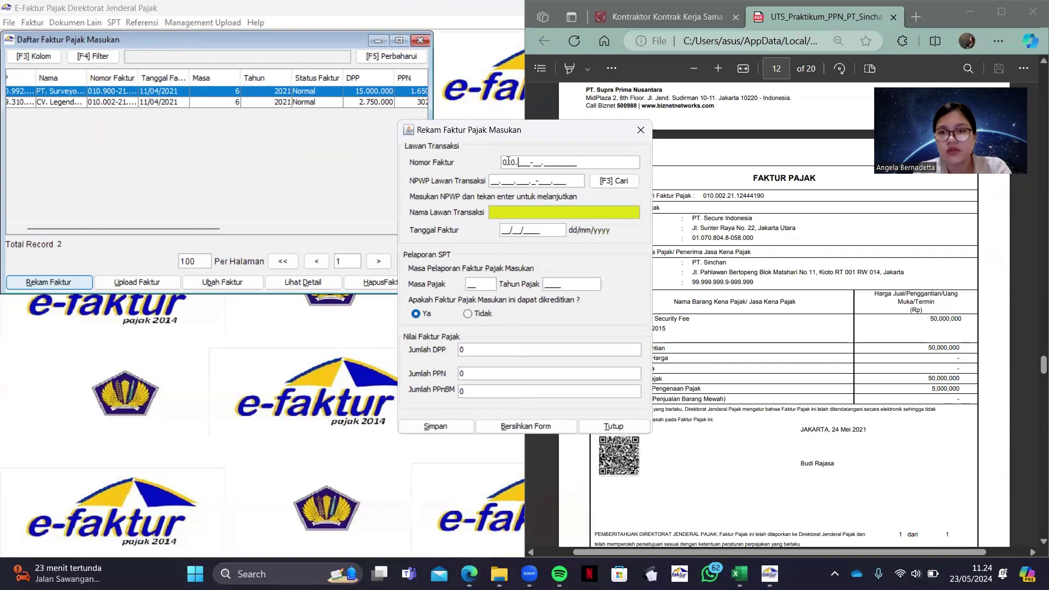
{"action": "type", "text": "00221124"}
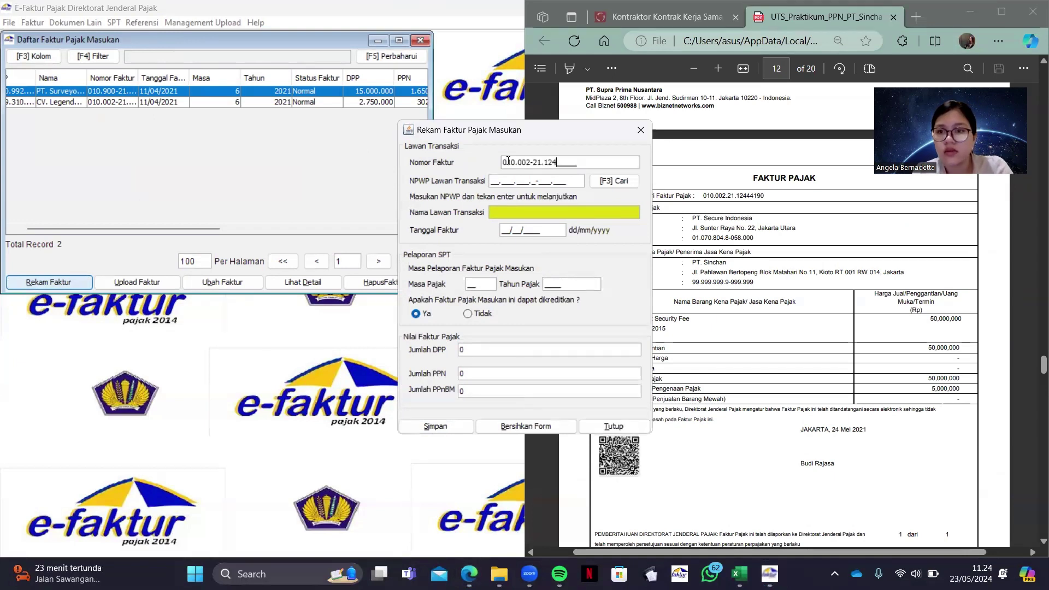
{"action": "type", "text": "44190"}
Paste the seller's NPWP from the PDF and create a new counterparty for it
{"action": "left_click", "coordinate": [697, 238]}
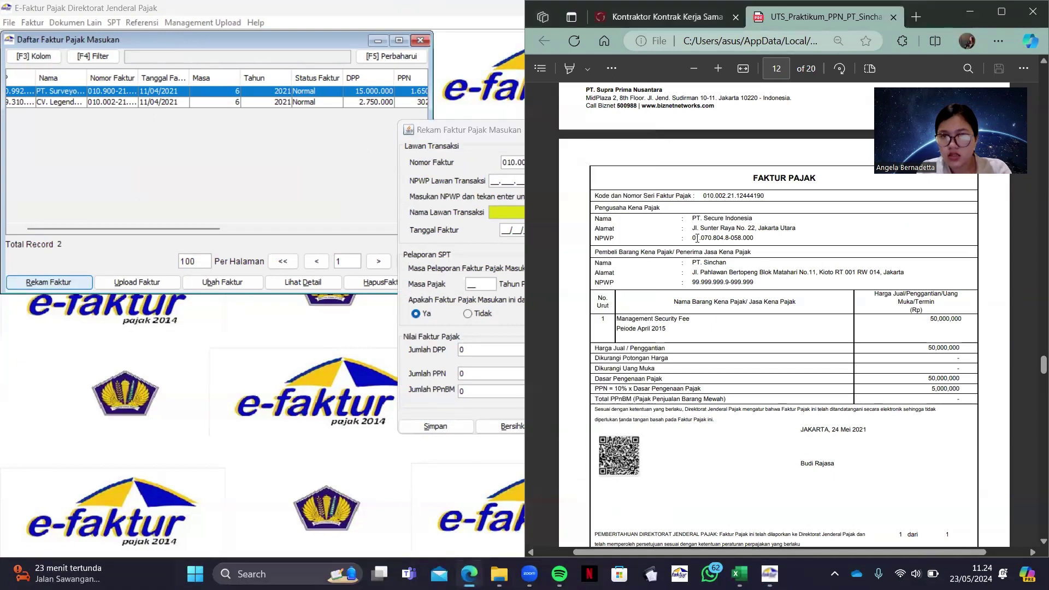
{"action": "left_click_drag", "start_coordinate": [691, 238], "coordinate": [756, 238]}
{"action": "key", "text": "ctrl+c"}
{"action": "left_click", "coordinate": [493, 180]}
{"action": "key", "text": "ctrl+v"}
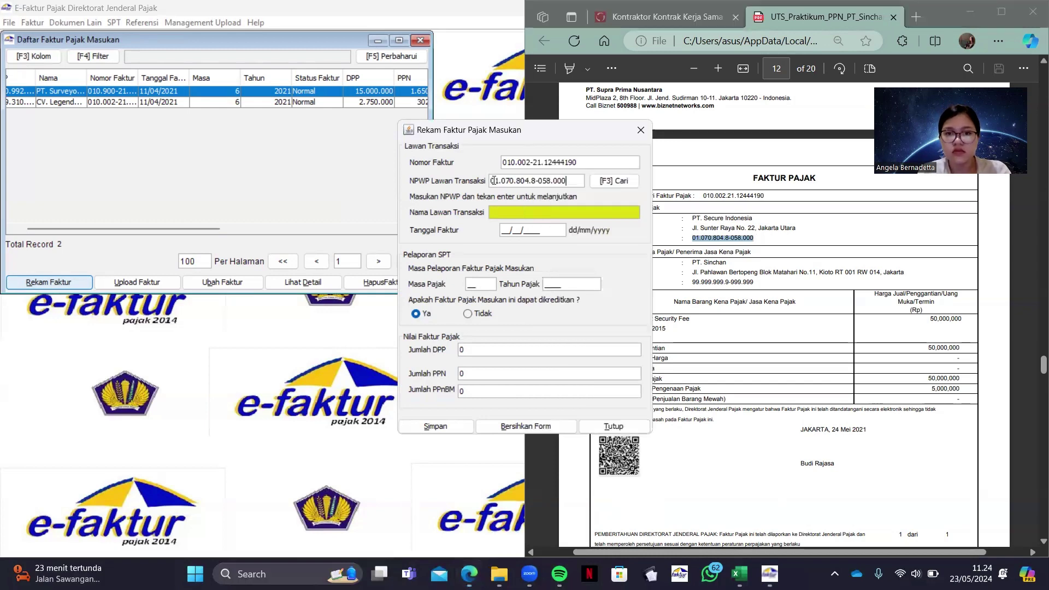
{"action": "key", "text": "Return"}
{"action": "left_click", "coordinate": [546, 297]}
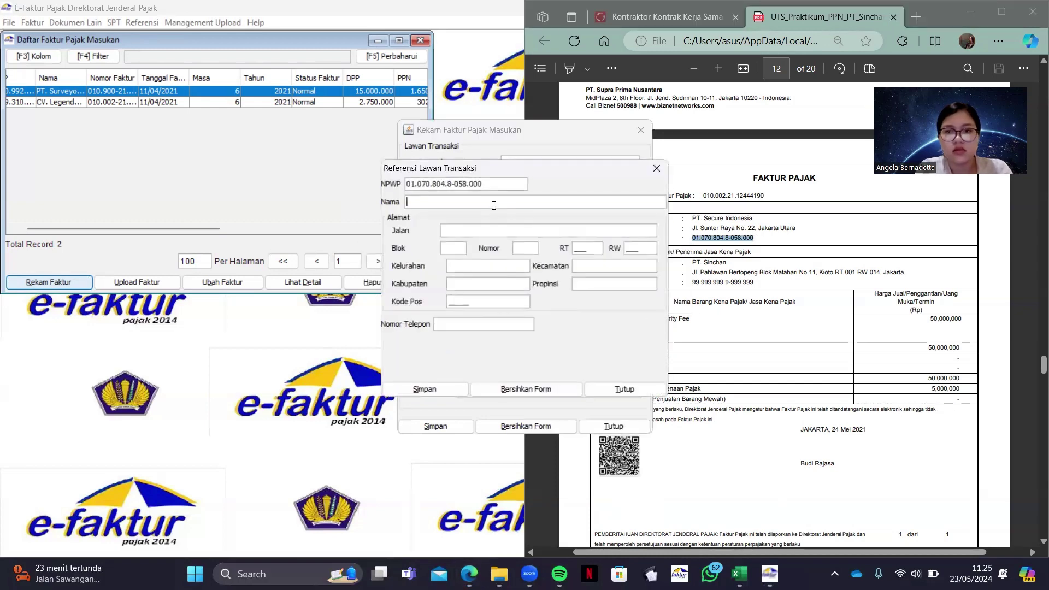
Fill in counterparty name PT. Secure Indonesia, street address, house number 22, RT 222, RW 222
{"action": "left_click_drag", "start_coordinate": [691, 218], "coordinate": [802, 230]}
{"action": "key", "text": "ctrl+c"}
{"action": "left_click", "coordinate": [493, 202]}
{"action": "key", "text": "ctrl+v"}
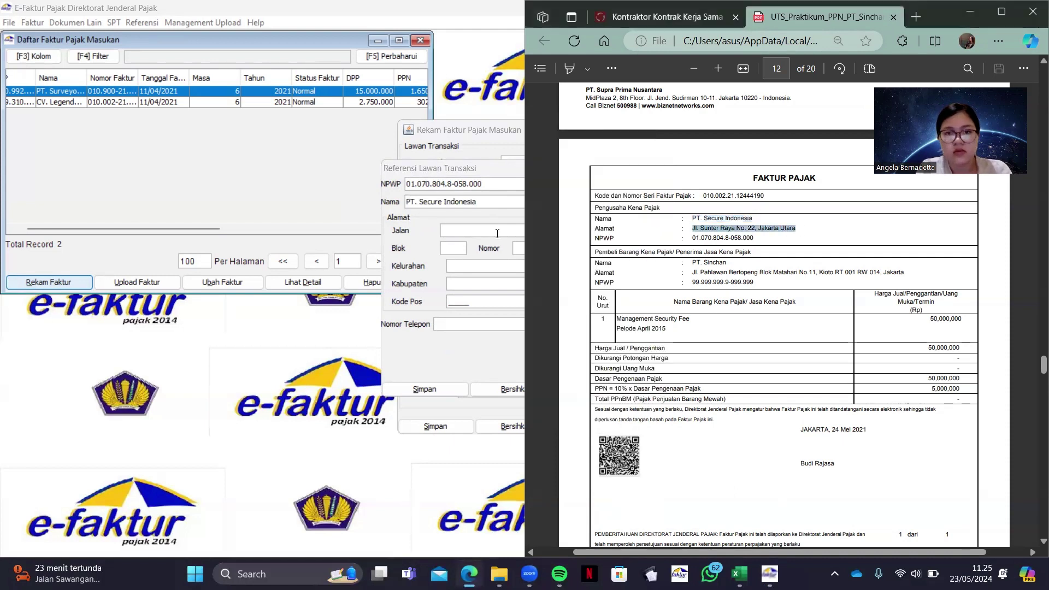
{"action": "left_click", "coordinate": [497, 232]}
{"action": "key", "text": "ctrl+v"}
{"action": "type", "text": "s"}
{"action": "key", "text": "Tab"}
{"action": "type", "text": "22"}
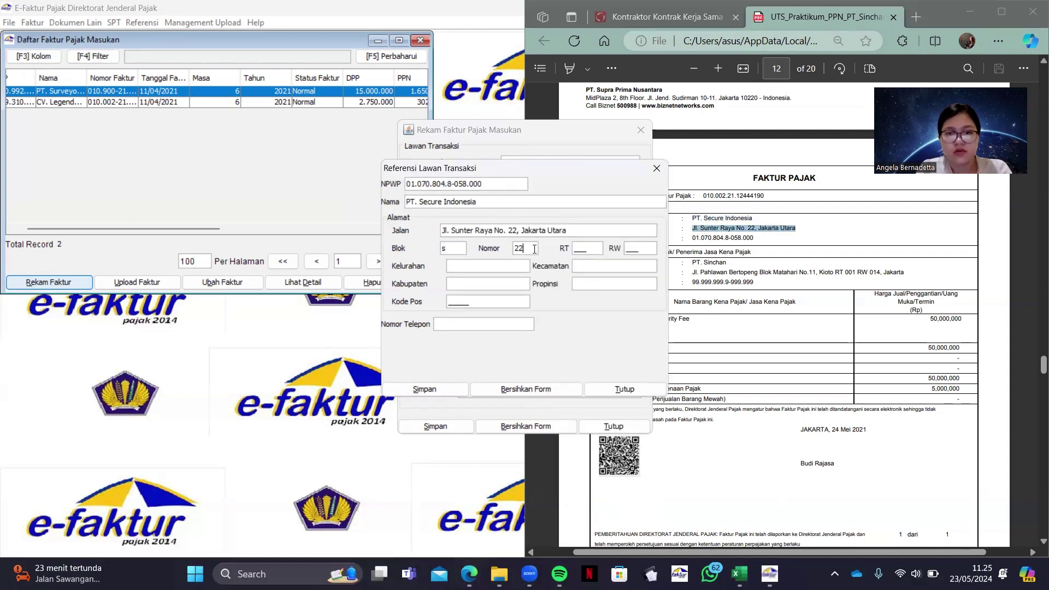
{"action": "key", "text": "Tab"}
{"action": "type", "text": "222"}
{"action": "key", "text": "Tab"}
{"action": "type", "text": "222"}
Add Kelurahan 'b', Kabupaten 'bb', postal code 99999 and a phone number, then save the counterparty
{"action": "left_click", "coordinate": [499, 265]}
{"action": "type", "text": "b"}
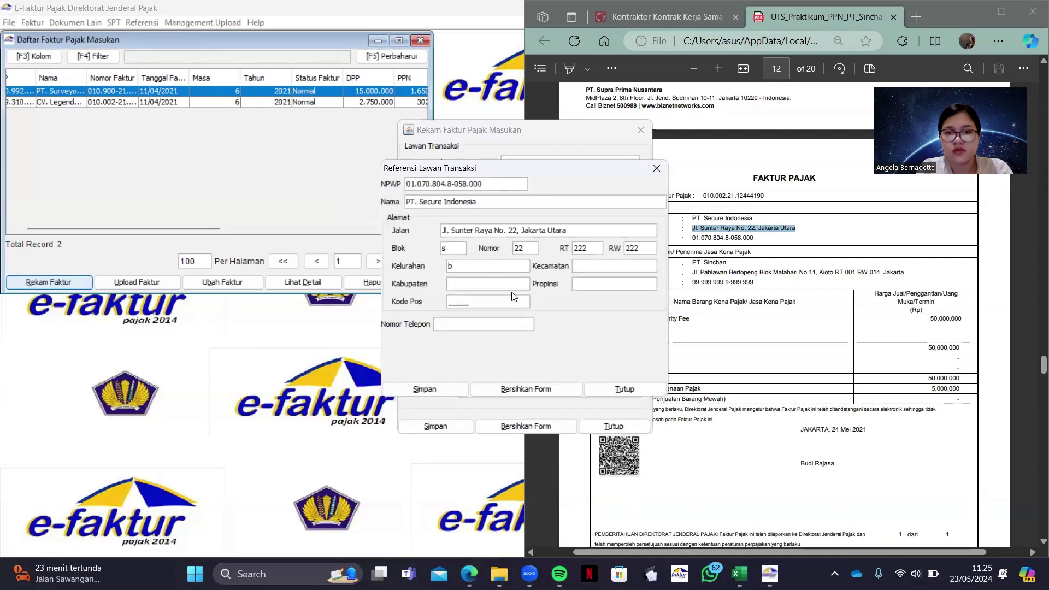
{"action": "left_click", "coordinate": [506, 280]}
{"action": "type", "text": "bb"}
{"action": "left_click", "coordinate": [477, 300]}
{"action": "type", "text": "99999"}
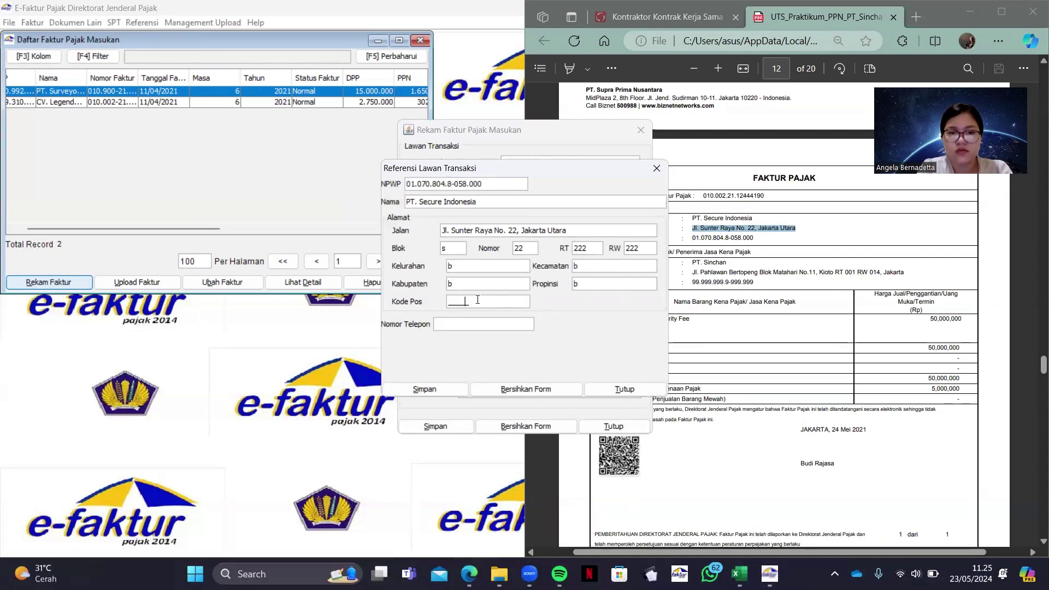
{"action": "left_click", "coordinate": [476, 324]}
{"action": "type", "text": "108762676"}
{"action": "left_click", "coordinate": [424, 389]}
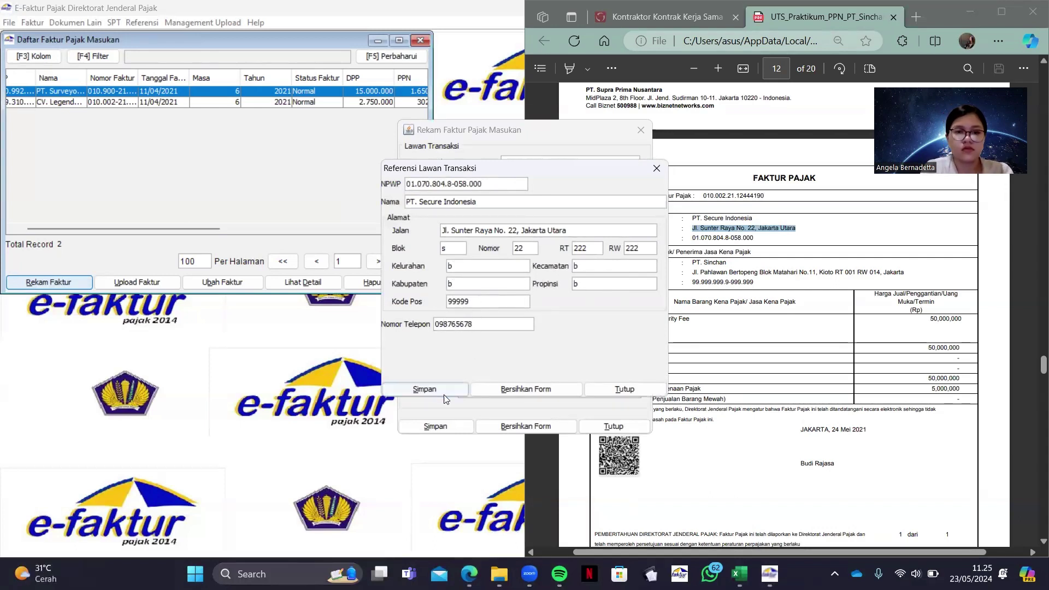
{"action": "left_click", "coordinate": [524, 301]}
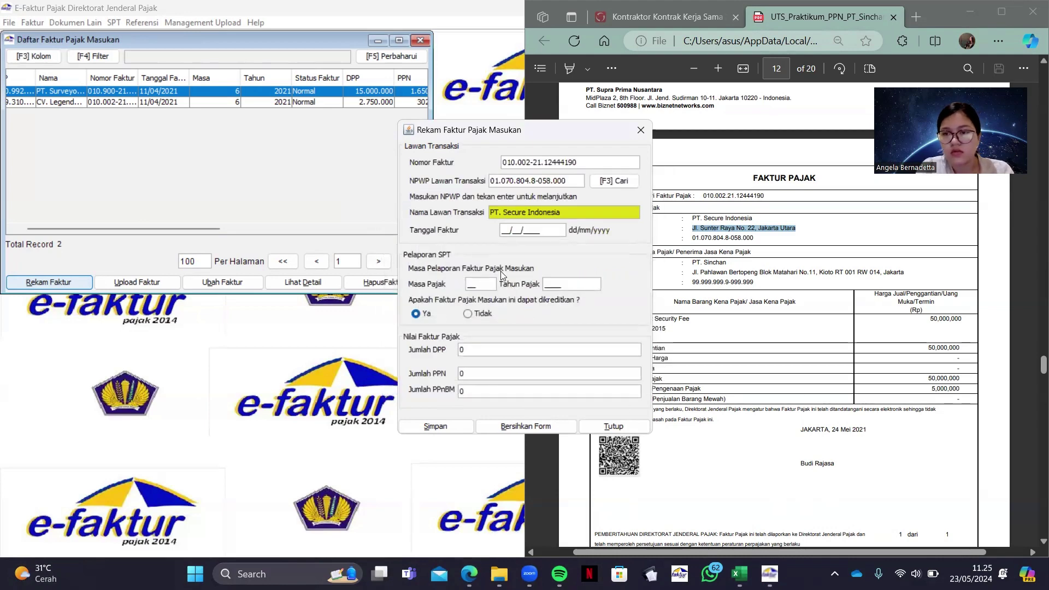
Set the invoice date to 24/05/2021, the tax period, and DPP 50.000.000
{"action": "left_click", "coordinate": [503, 229]}
{"action": "type", "text": "24/05/"}
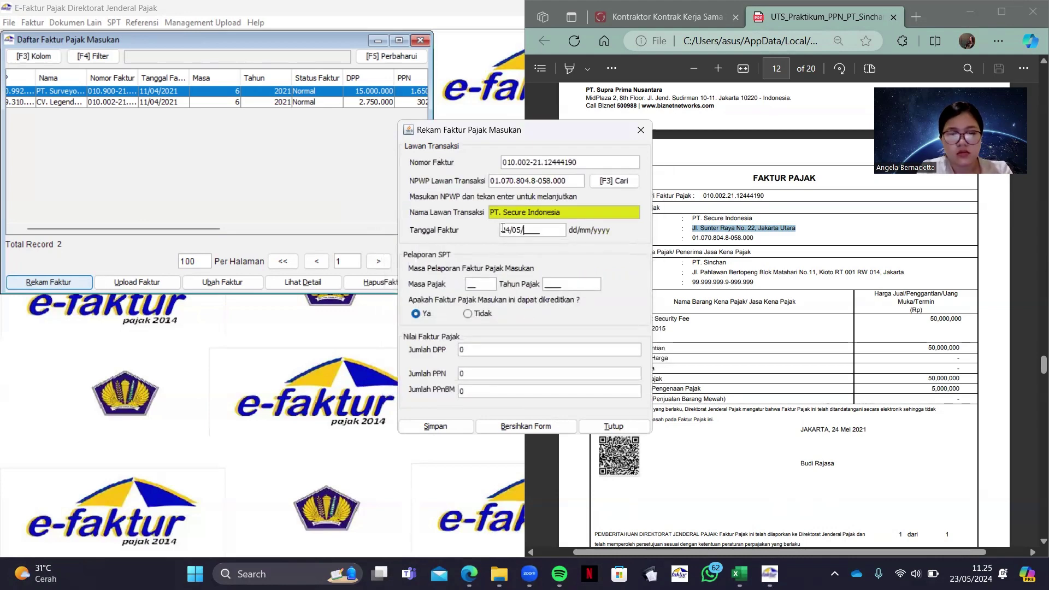
{"action": "type", "text": "2021"}
{"action": "left_click", "coordinate": [481, 284]}
{"action": "type", "text": "0"}
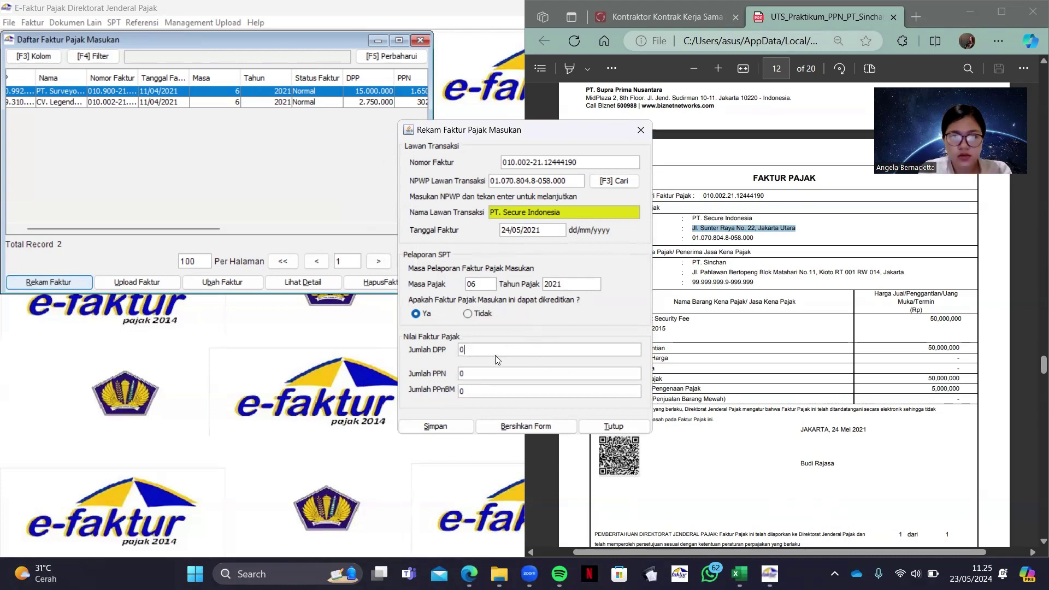
{"action": "double_click", "coordinate": [493, 350]}
{"action": "type", "text": "50.000.000"}
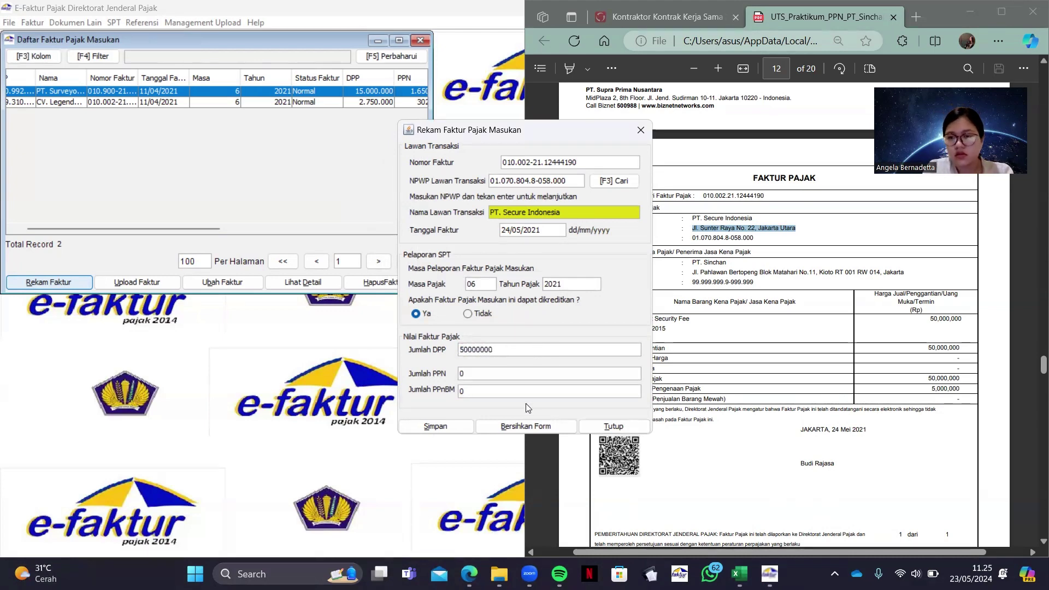
Check the VAT IN (FP) sheet, change PPN to 5500000, and save the invoice
{"action": "left_click", "coordinate": [739, 573]}
{"action": "left_click", "coordinate": [544, 536]}
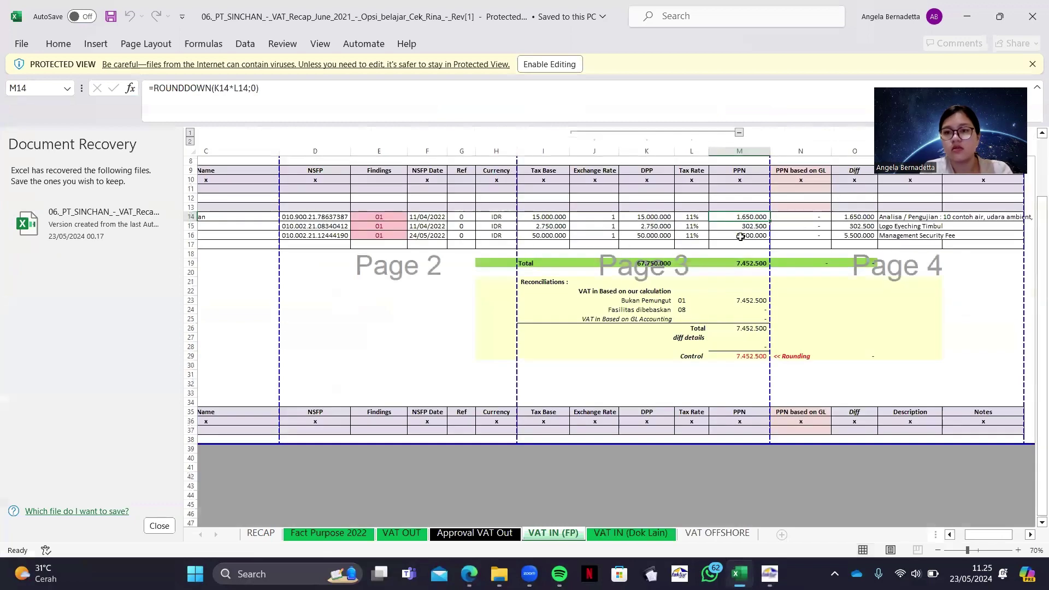
{"action": "left_click", "coordinate": [966, 16]}
{"action": "double_click", "coordinate": [535, 373]}
{"action": "type", "text": "5500000"}
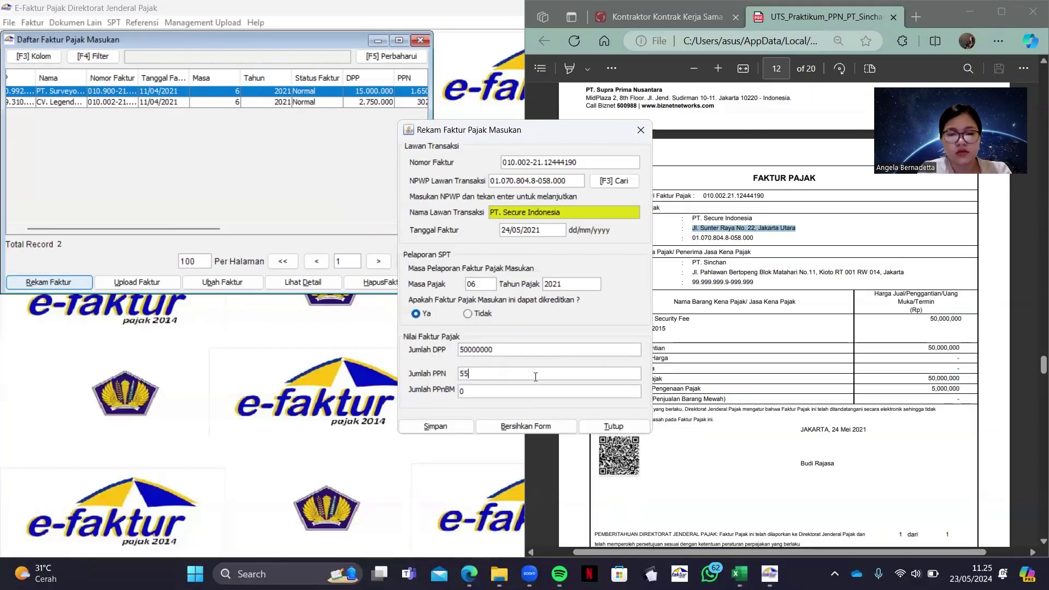
{"action": "key", "text": "alt+s"}
{"action": "left_click", "coordinate": [551, 300]}
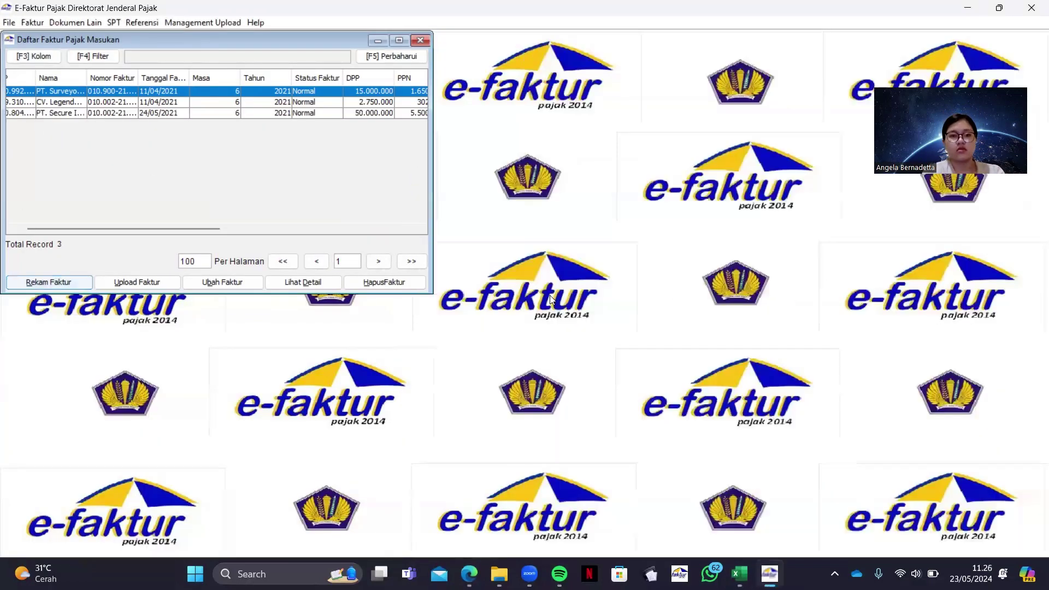
Look through supplier invoice pages 11–13 in the PDF, then close the Daftar Faktur Pajak Masukan list
{"action": "left_click", "coordinate": [469, 574]}
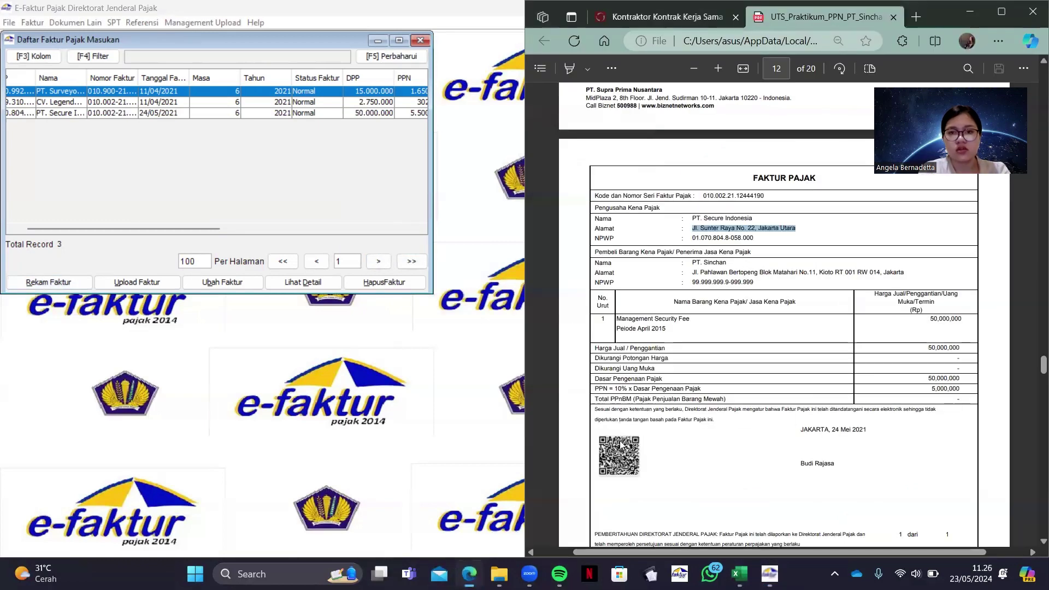
{"action": "scroll", "coordinate": [662, 418], "scroll_direction": "down", "scroll_amount": 10}
{"action": "scroll", "coordinate": [663, 418], "scroll_direction": "up", "scroll_amount": 2}
{"action": "scroll", "coordinate": [662, 418], "scroll_direction": "up", "scroll_amount": 10}
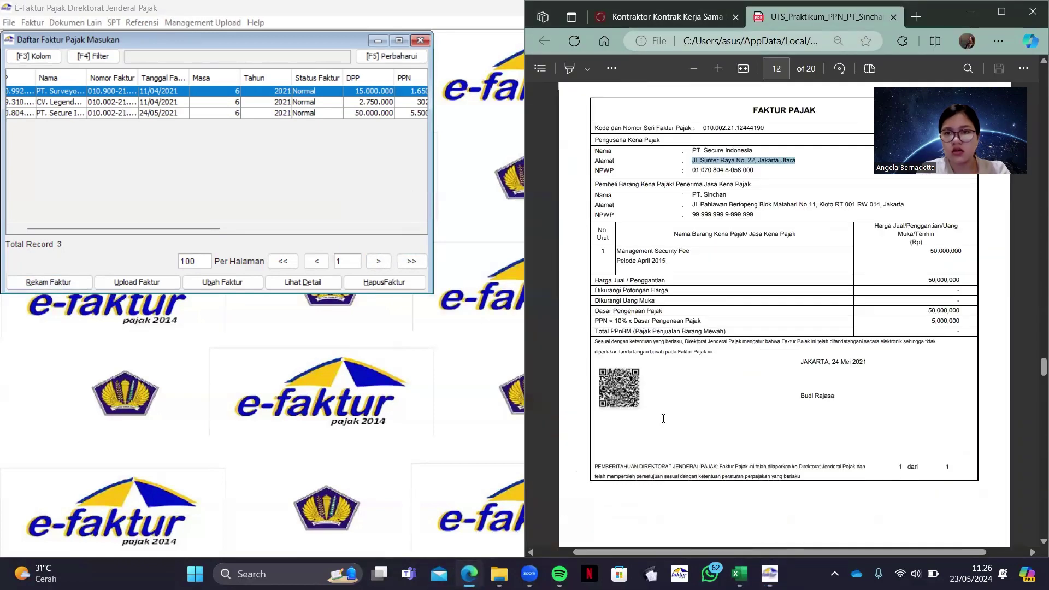
{"action": "scroll", "coordinate": [664, 242], "scroll_direction": "up", "scroll_amount": 5}
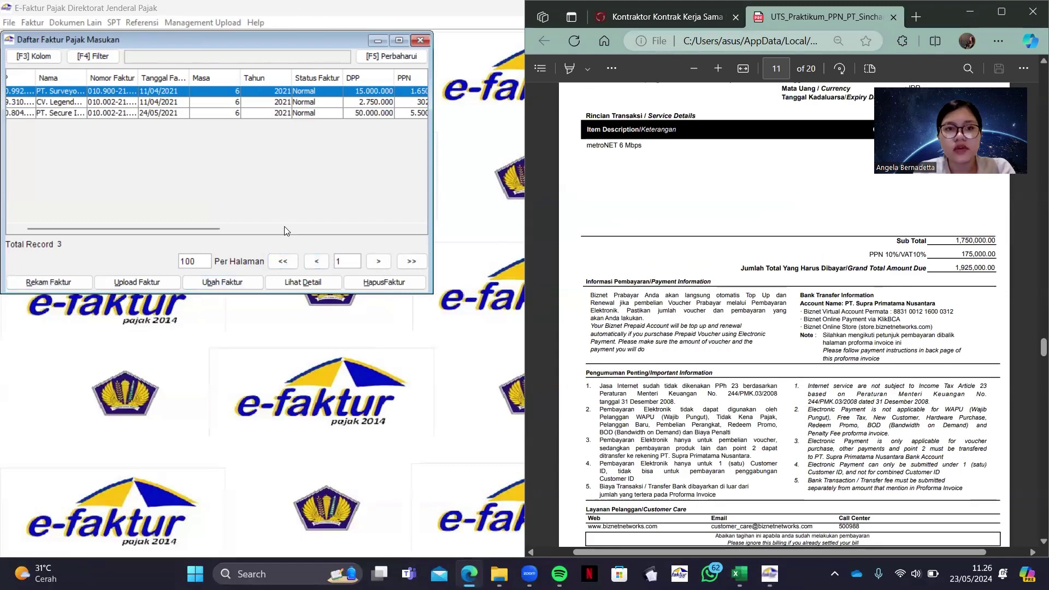
{"action": "scroll", "coordinate": [917, 273], "scroll_direction": "down", "scroll_amount": 10}
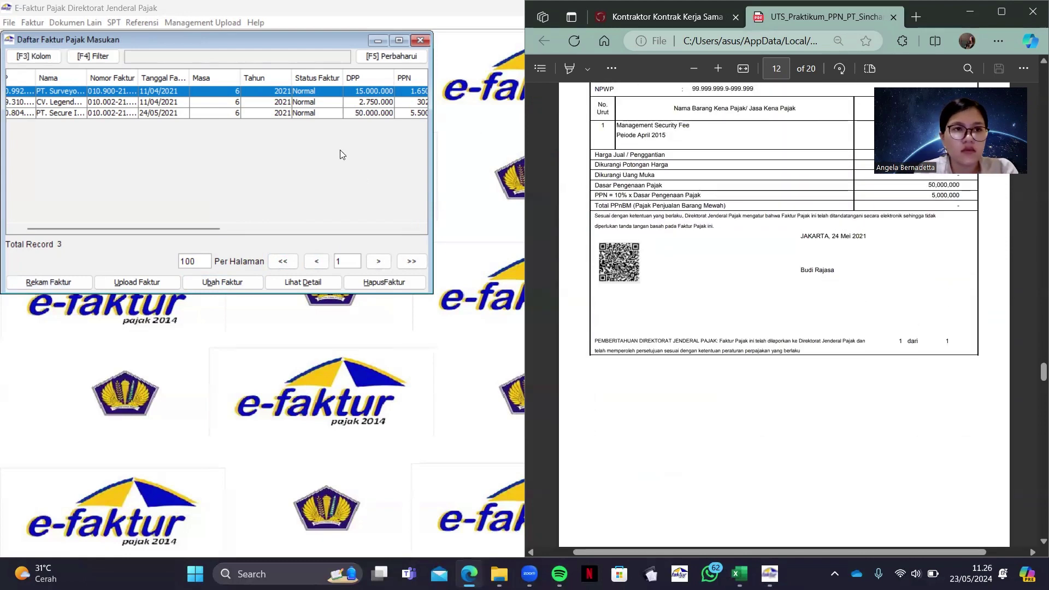
{"action": "left_click", "coordinate": [417, 39]}
{"action": "left_click", "coordinate": [416, 39]}
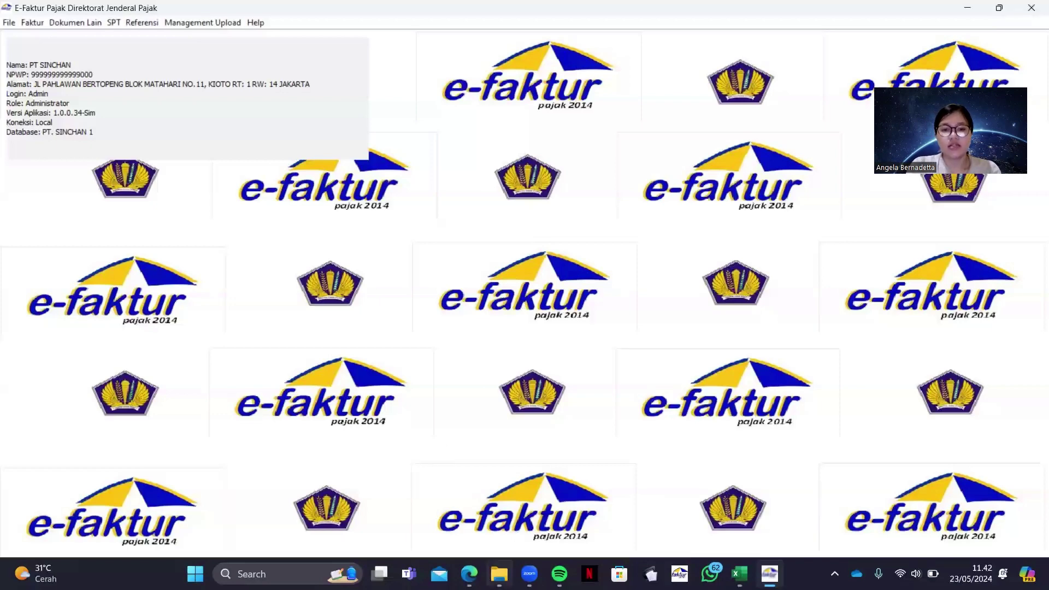
Check the XYZ Corporation Singapore SSP on PDF page 13, then open e-Faktur's Dokumen Lain menu
{"action": "left_click", "coordinate": [470, 569]}
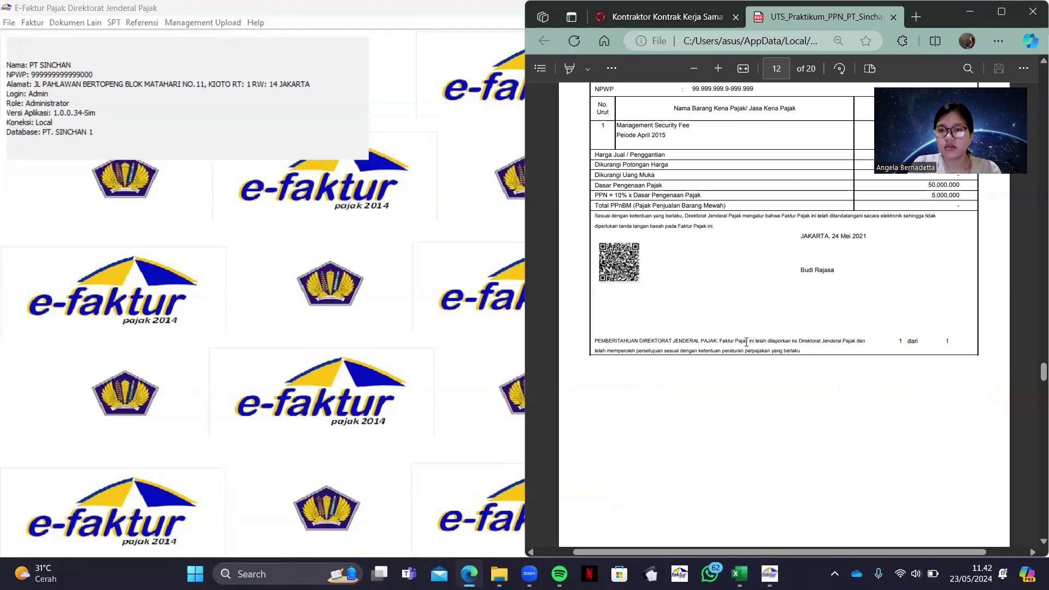
{"action": "scroll", "coordinate": [746, 342], "scroll_direction": "down", "scroll_amount": 8}
{"action": "scroll", "coordinate": [746, 341], "scroll_direction": "up", "scroll_amount": 5}
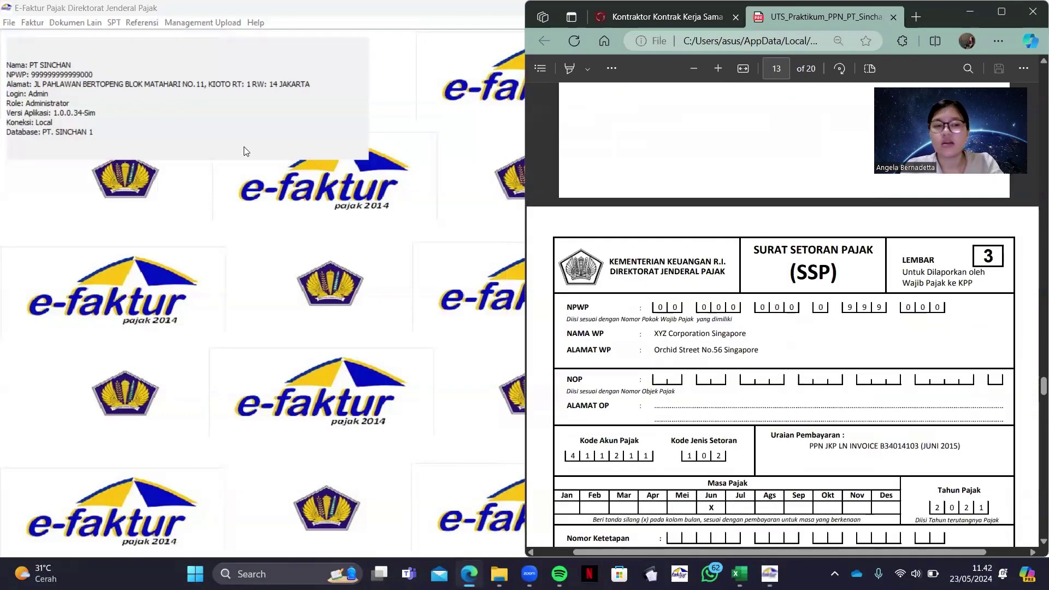
{"action": "left_click", "coordinate": [324, 225]}
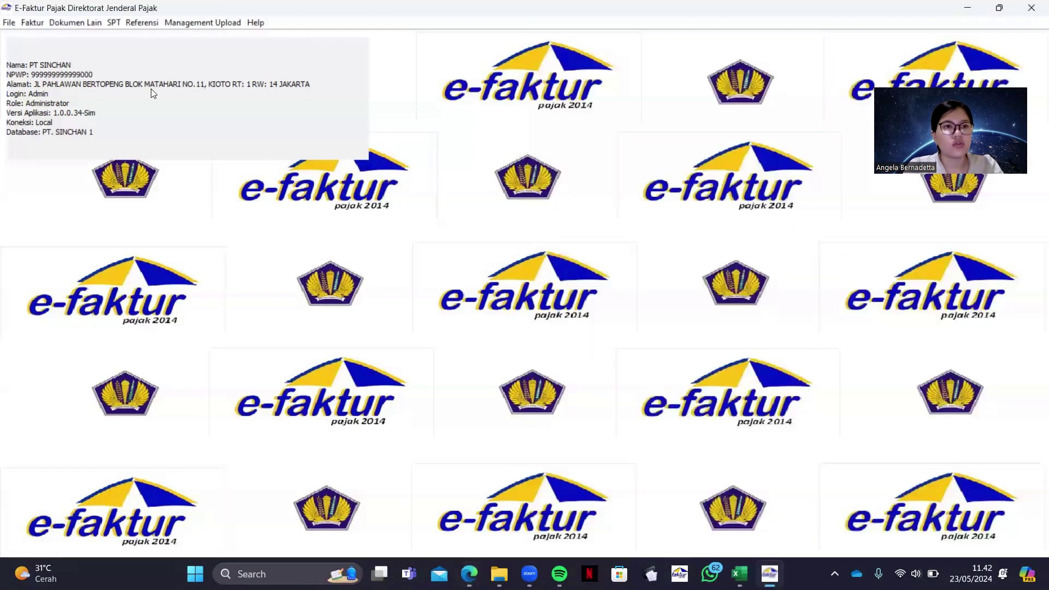
{"action": "left_click", "coordinate": [72, 19]}
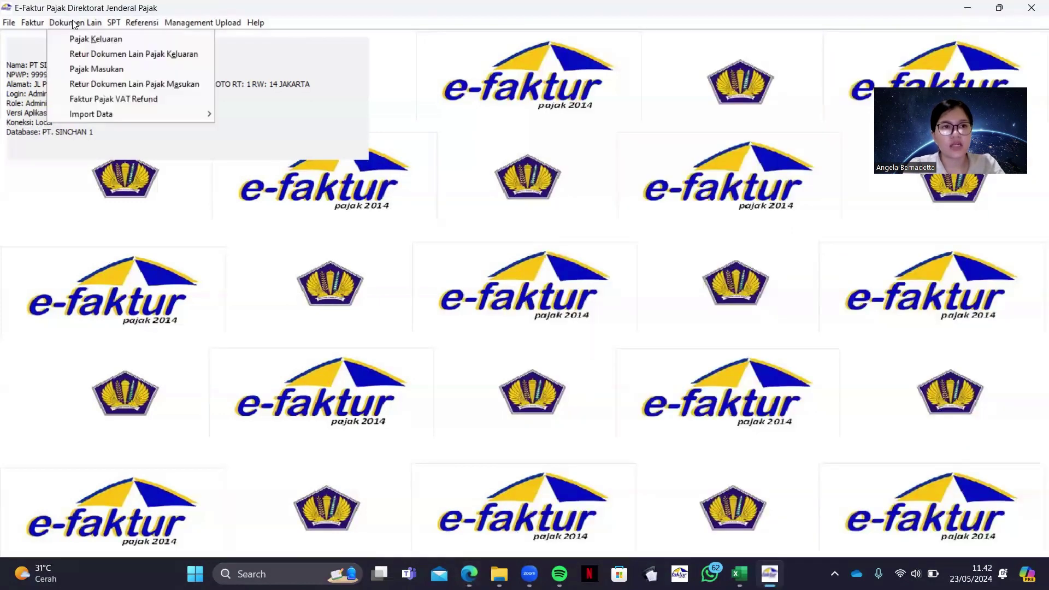
Open Dokumen Lain Pajak Keluaran, start a new record, and place its form beside the SSP PDF
{"action": "left_click", "coordinate": [78, 38]}
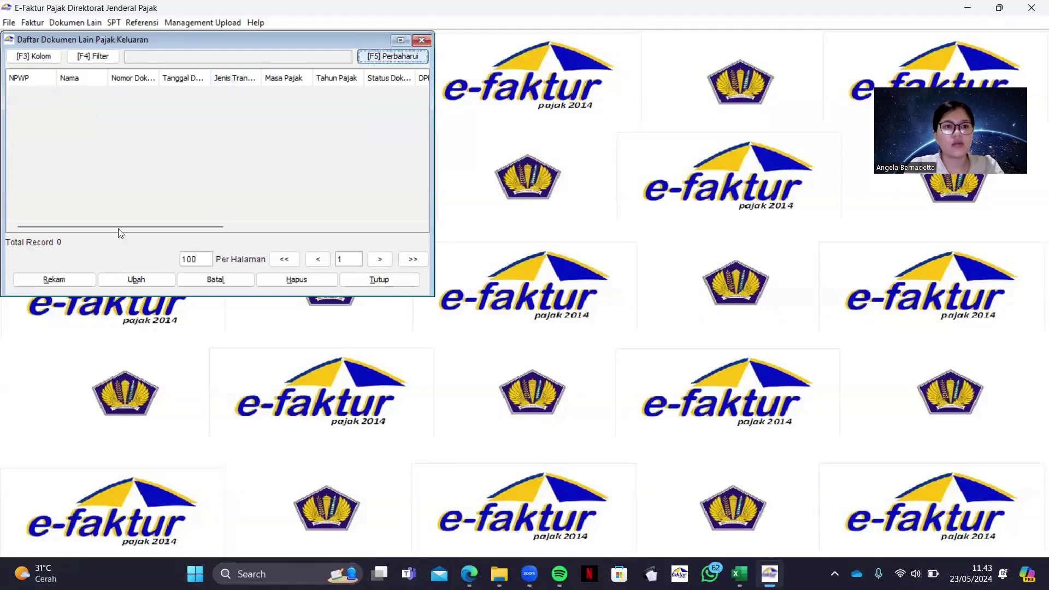
{"action": "left_click", "coordinate": [66, 279]}
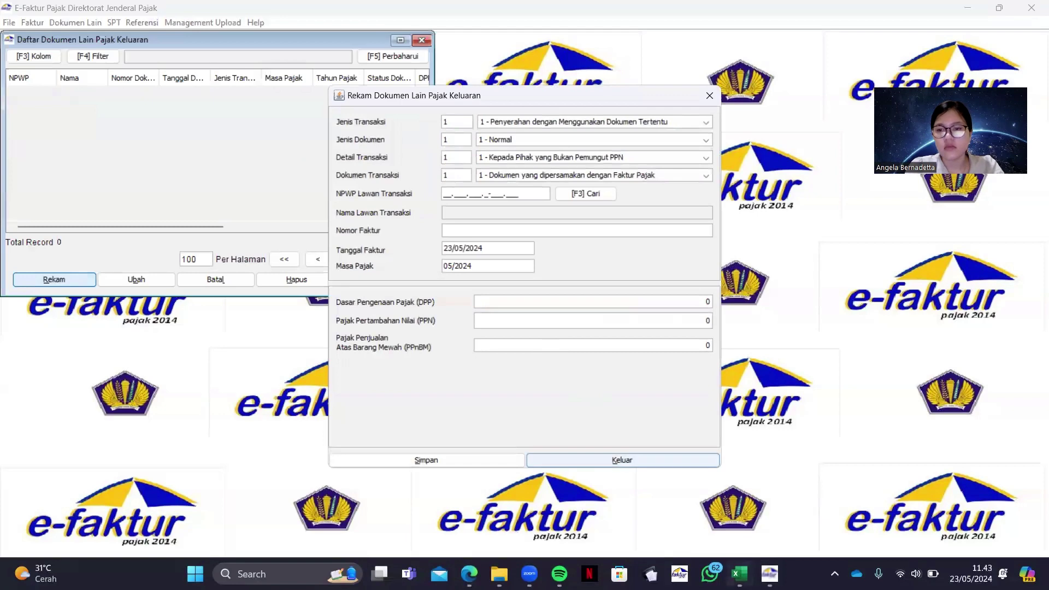
{"action": "left_click", "coordinate": [473, 573]}
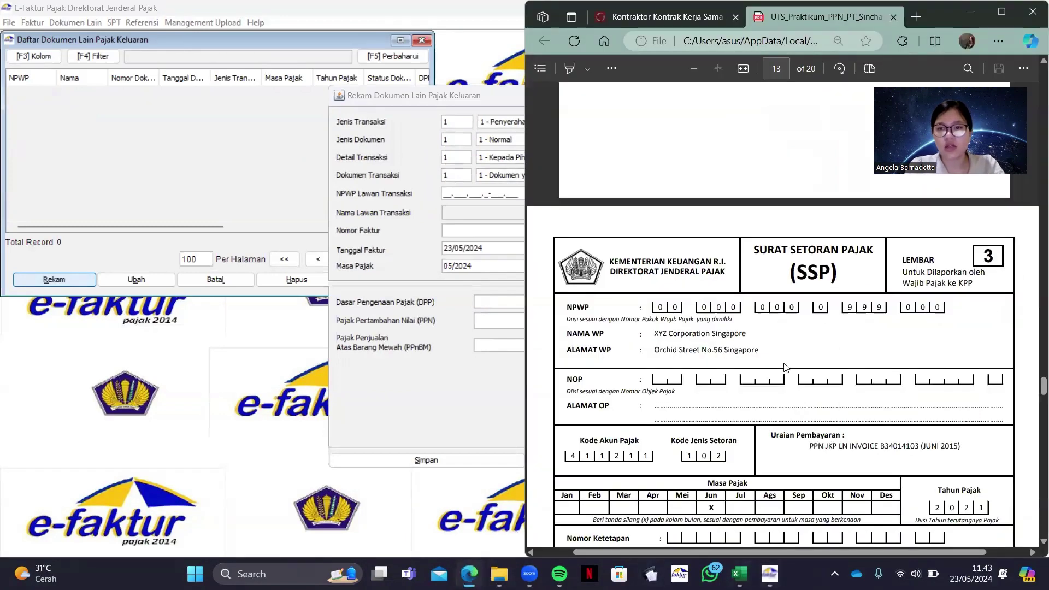
{"action": "scroll", "coordinate": [785, 367], "scroll_direction": "down", "scroll_amount": 1}
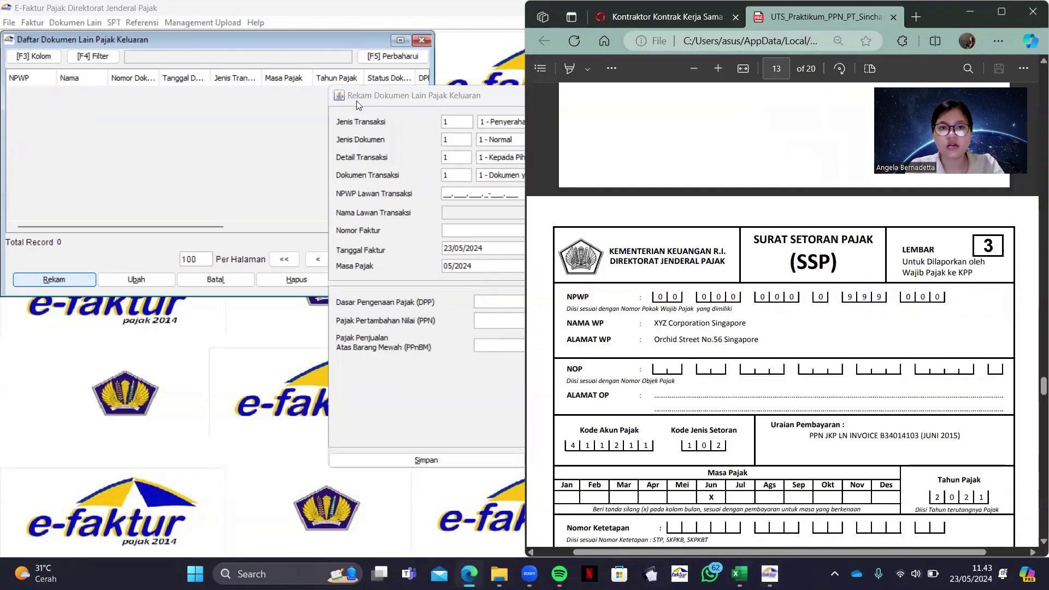
{"action": "left_click", "coordinate": [356, 101]}
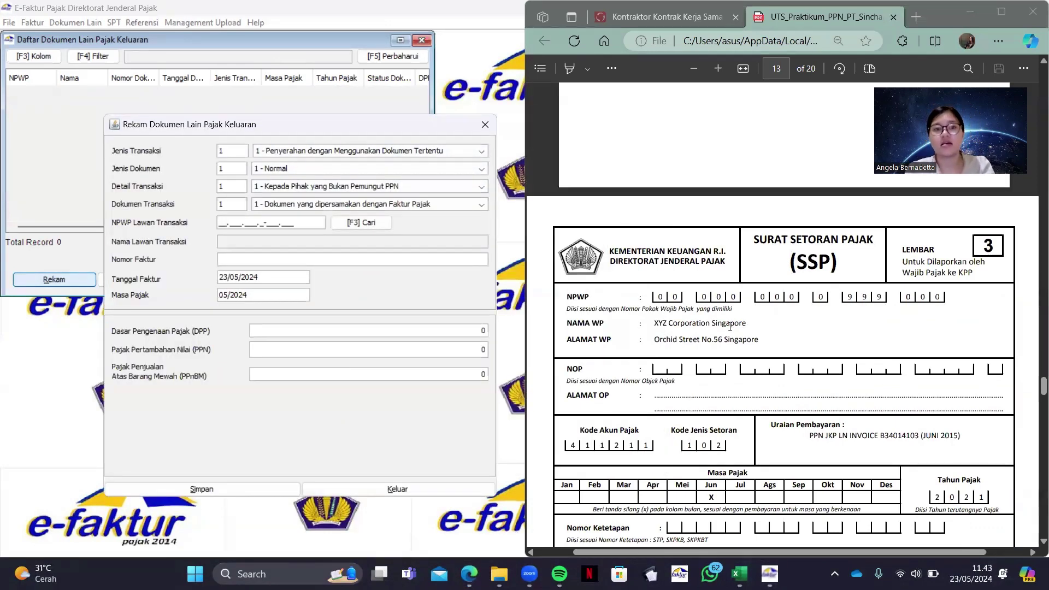
{"action": "left_click", "coordinate": [432, 150]}
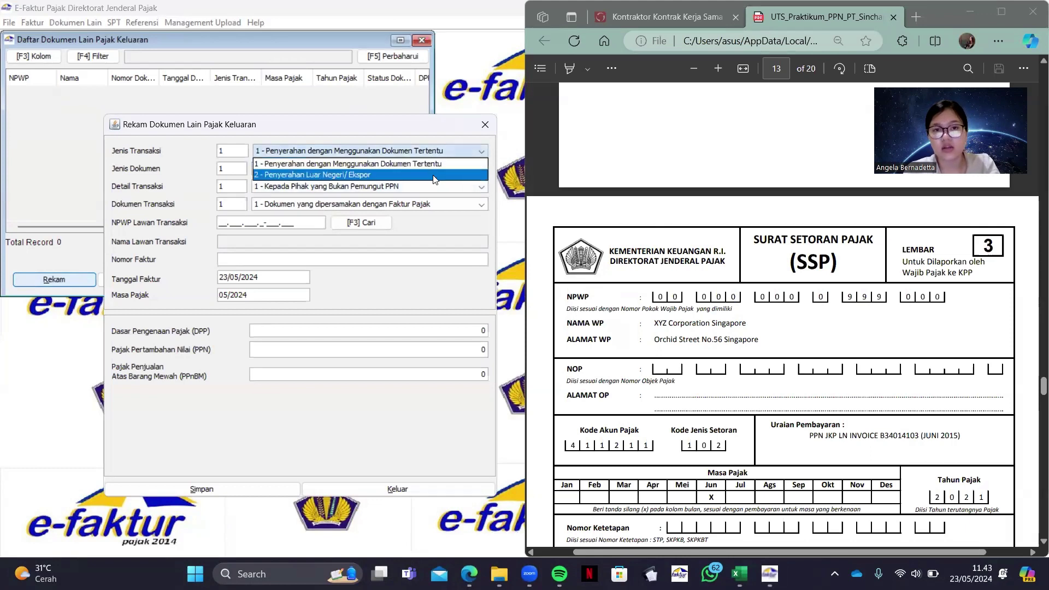
Set transaction type 2 - Penyerahan Luar Negeri/Ekspor, keeping Normal and Ekspor BKP Berwujud
{"action": "left_click", "coordinate": [434, 175]}
{"action": "scroll", "coordinate": [628, 345], "scroll_direction": "down", "scroll_amount": 1}
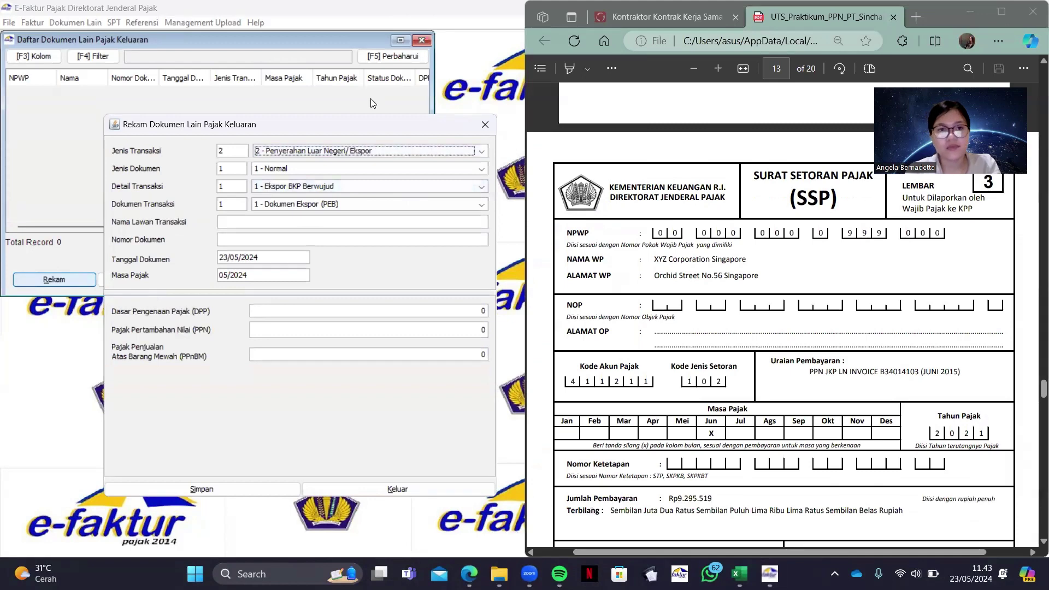
{"action": "left_click", "coordinate": [257, 169]}
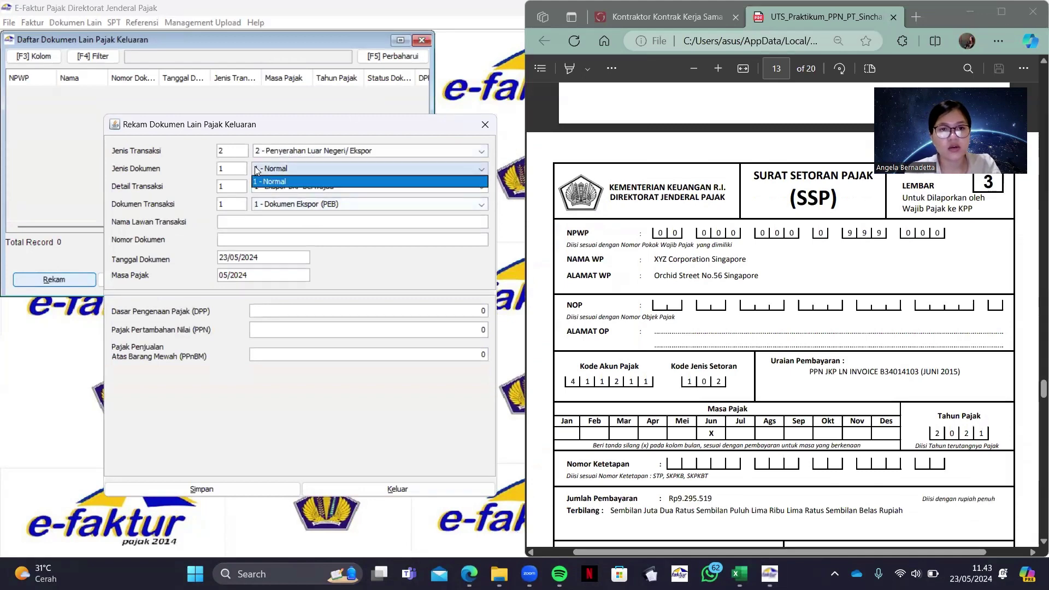
{"action": "left_click", "coordinate": [319, 206]}
{"action": "left_click", "coordinate": [319, 206]}
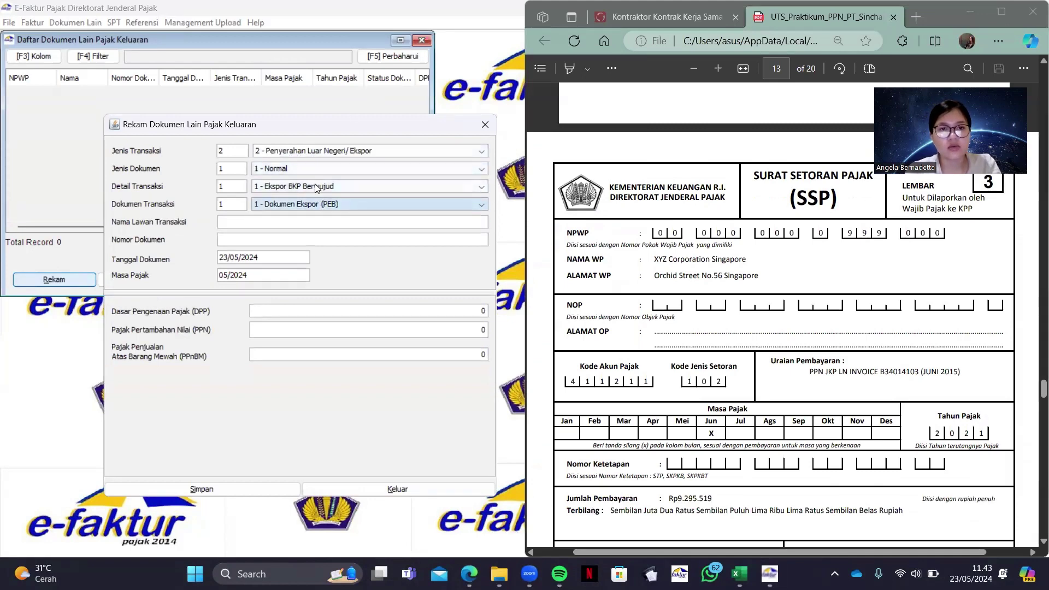
{"action": "left_click", "coordinate": [315, 186]}
{"action": "left_click", "coordinate": [372, 253]}
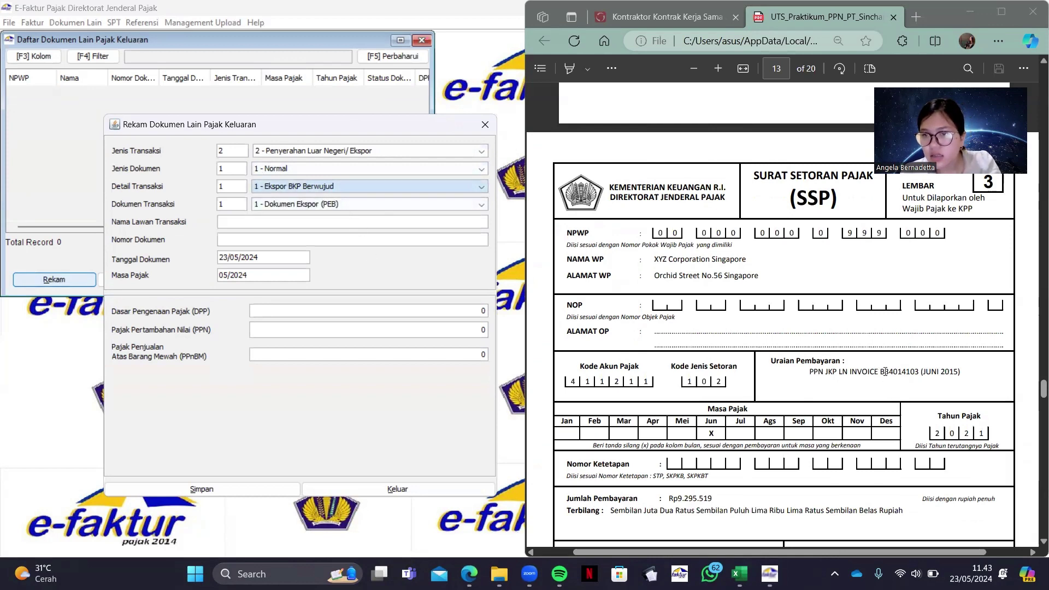
Locate invoice number B34014103 and the taxpayer details in the SSP PDF
{"action": "left_click_drag", "start_coordinate": [882, 371], "coordinate": [921, 371]}
{"action": "scroll", "coordinate": [921, 376], "scroll_direction": "down", "scroll_amount": 1}
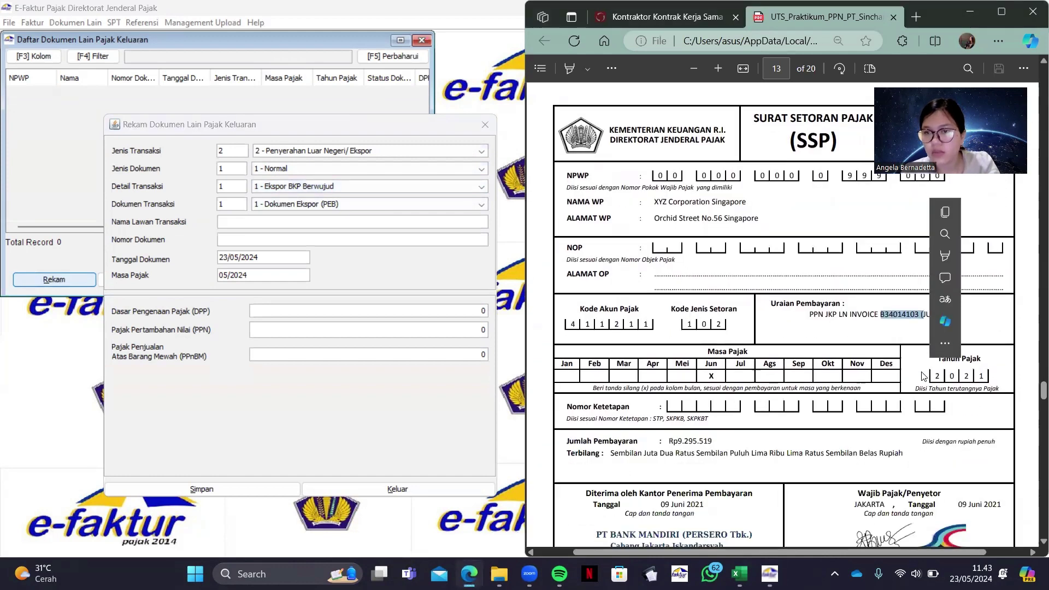
{"action": "left_click", "coordinate": [922, 376]}
{"action": "scroll", "coordinate": [922, 375], "scroll_direction": "down", "scroll_amount": 1}
{"action": "scroll", "coordinate": [923, 376], "scroll_direction": "down", "scroll_amount": 2}
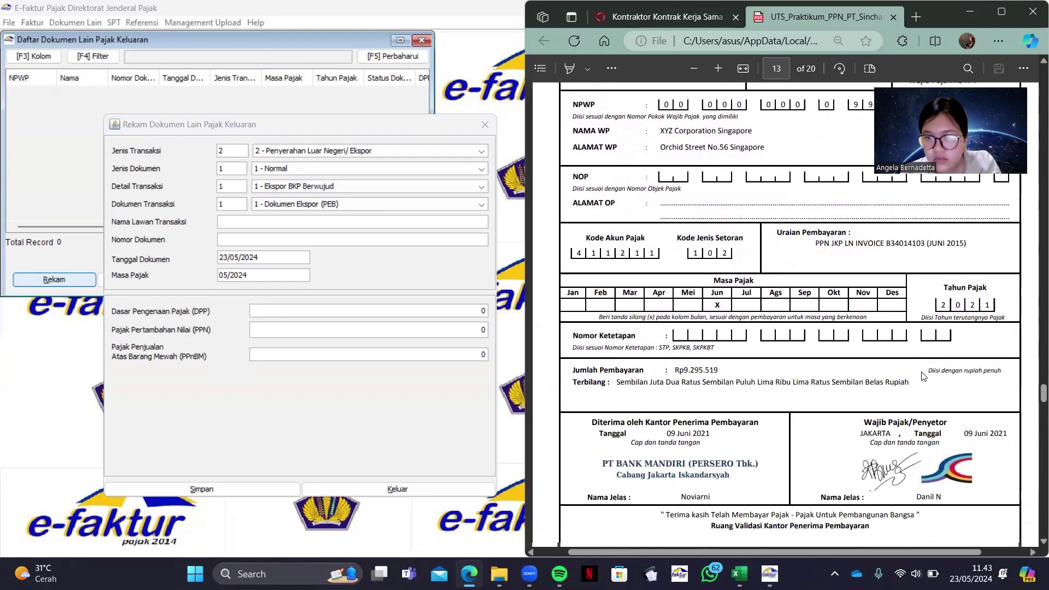
{"action": "scroll", "coordinate": [922, 372], "scroll_direction": "up", "scroll_amount": 2}
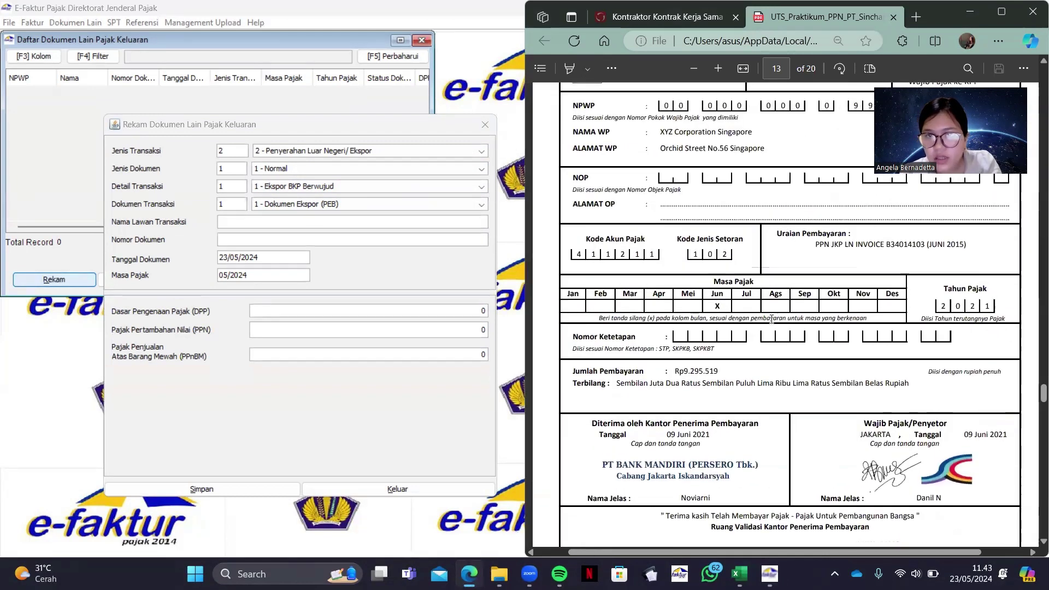
{"action": "scroll", "coordinate": [934, 415], "scroll_direction": "up", "scroll_amount": 1}
{"action": "scroll", "coordinate": [797, 525], "scroll_direction": "up", "scroll_amount": 3}
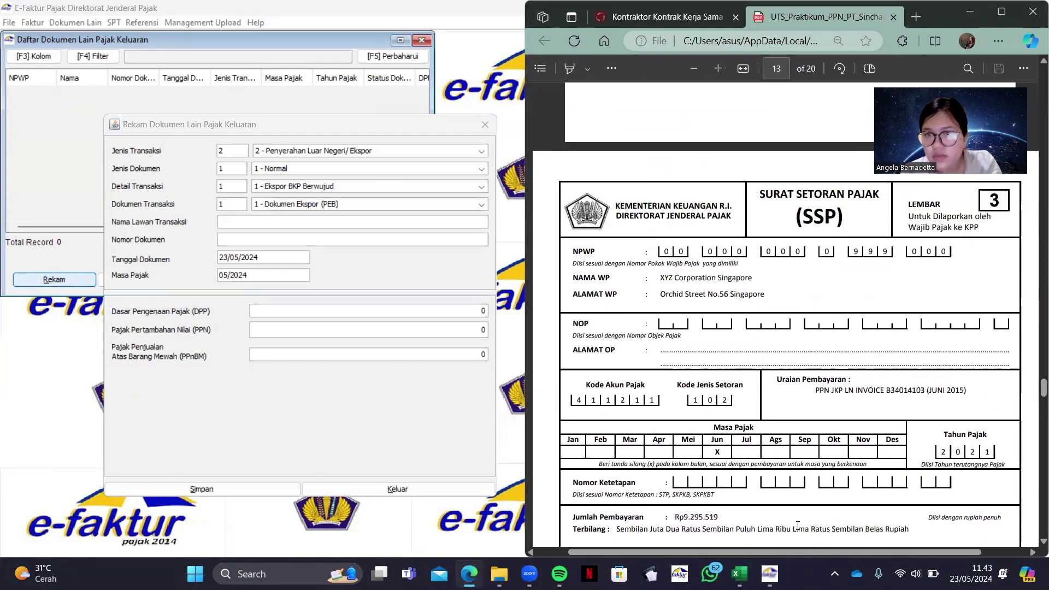
Paste XYZ Corporation Singapore from the PDF as the counterparty name
{"action": "left_click", "coordinate": [314, 223]}
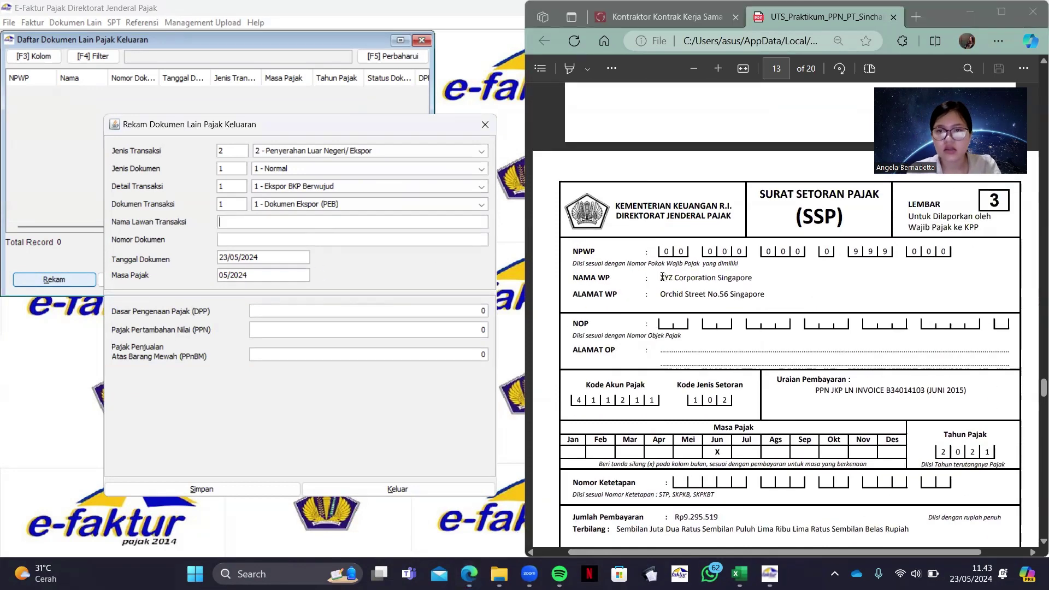
{"action": "left_click_drag", "start_coordinate": [660, 277], "coordinate": [755, 284]}
{"action": "key", "text": "ctrl+c"}
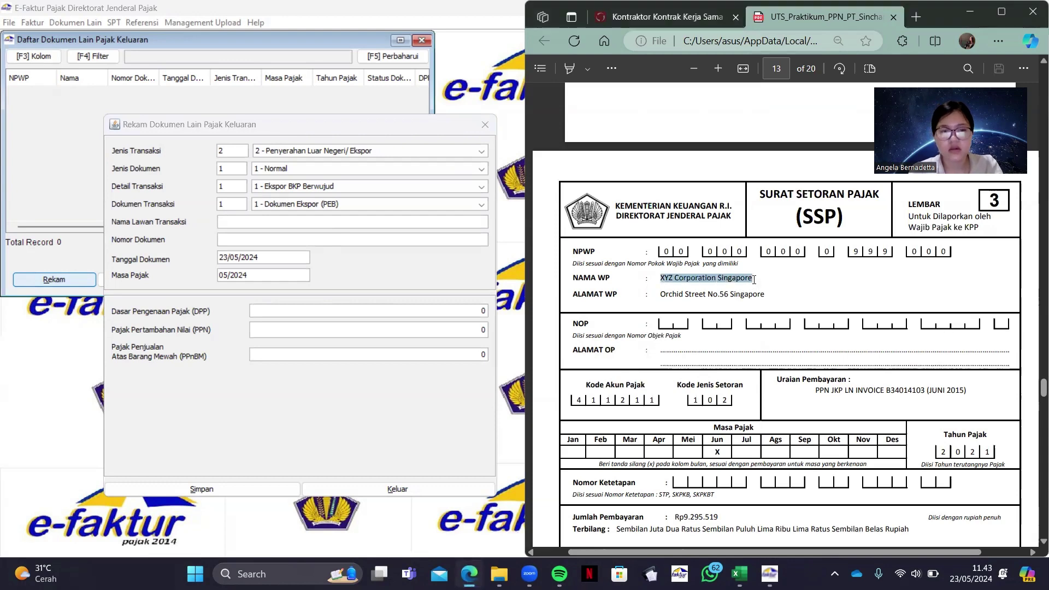
{"action": "left_click", "coordinate": [384, 223]}
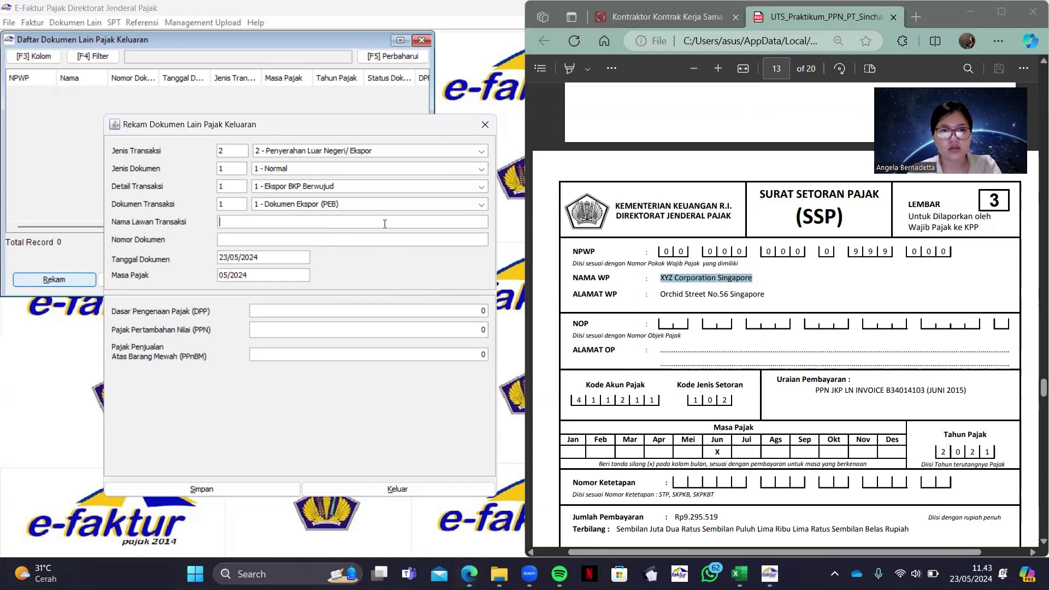
{"action": "key", "text": "ctrl+v"}
{"action": "left_click", "coordinate": [803, 426]}
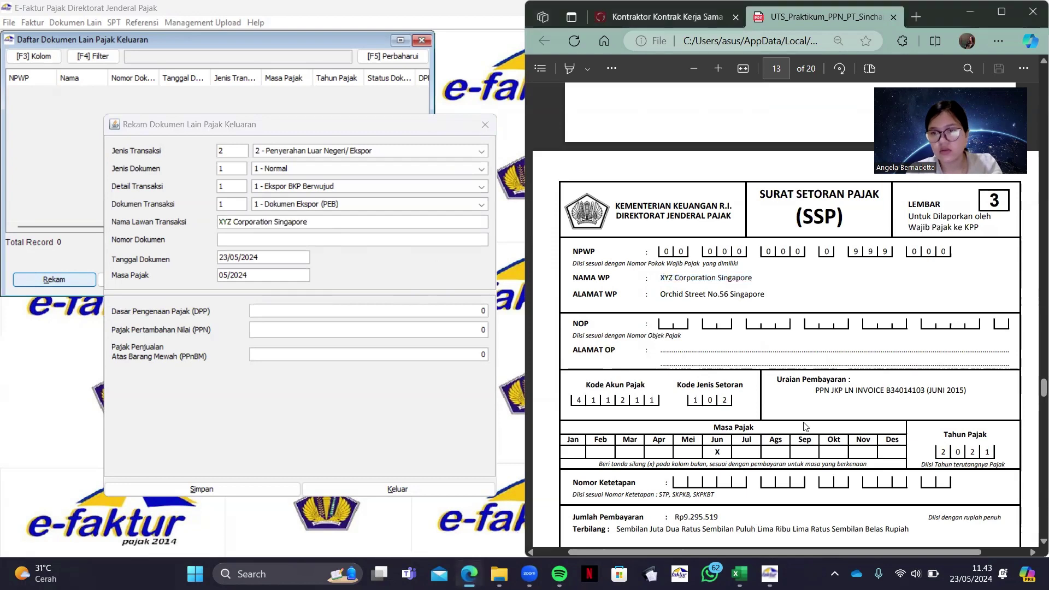
{"action": "scroll", "coordinate": [803, 426], "scroll_direction": "down", "scroll_amount": 1}
{"action": "scroll", "coordinate": [803, 426], "scroll_direction": "down", "scroll_amount": 1}
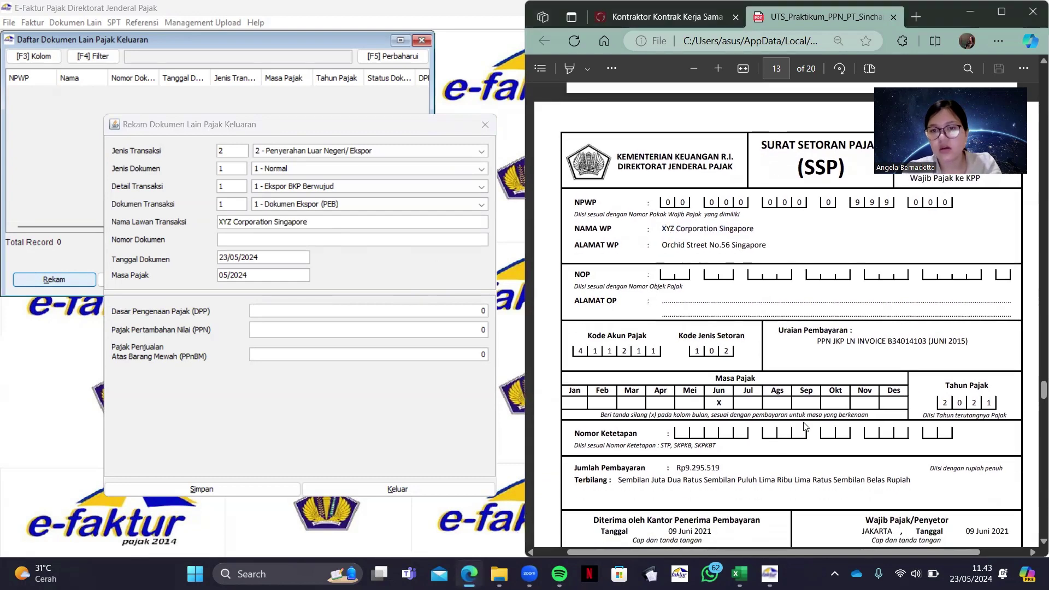
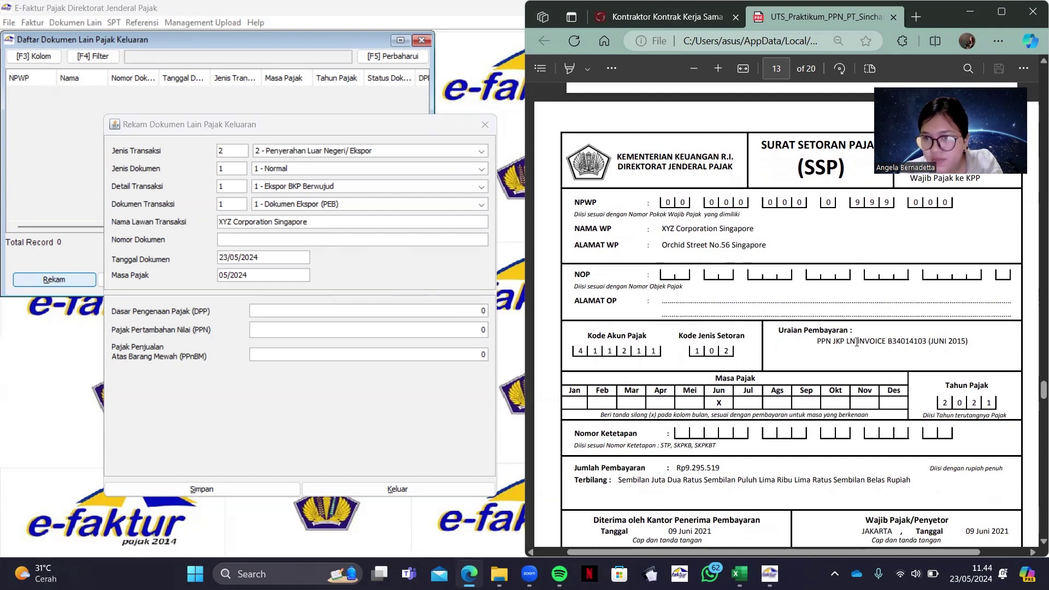
Copy INVOICE B34014103 from the SSP PDF into Nomor Dokumen
{"action": "left_click_drag", "start_coordinate": [850, 341], "coordinate": [921, 346]}
{"action": "left_click", "coordinate": [858, 340]}
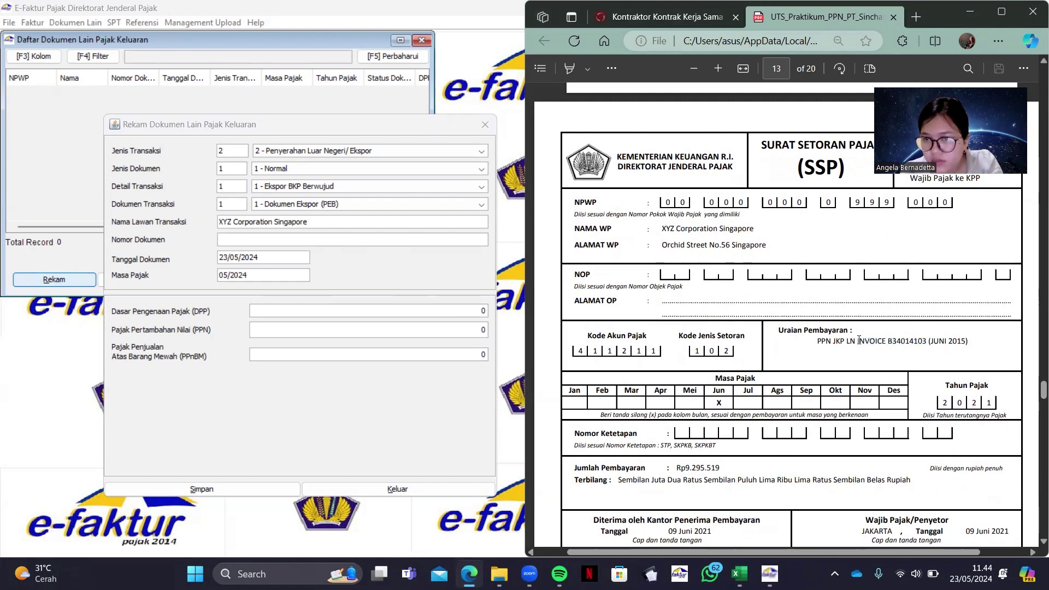
{"action": "left_click_drag", "start_coordinate": [857, 340], "coordinate": [926, 343]}
{"action": "key", "text": "ctrl+c"}
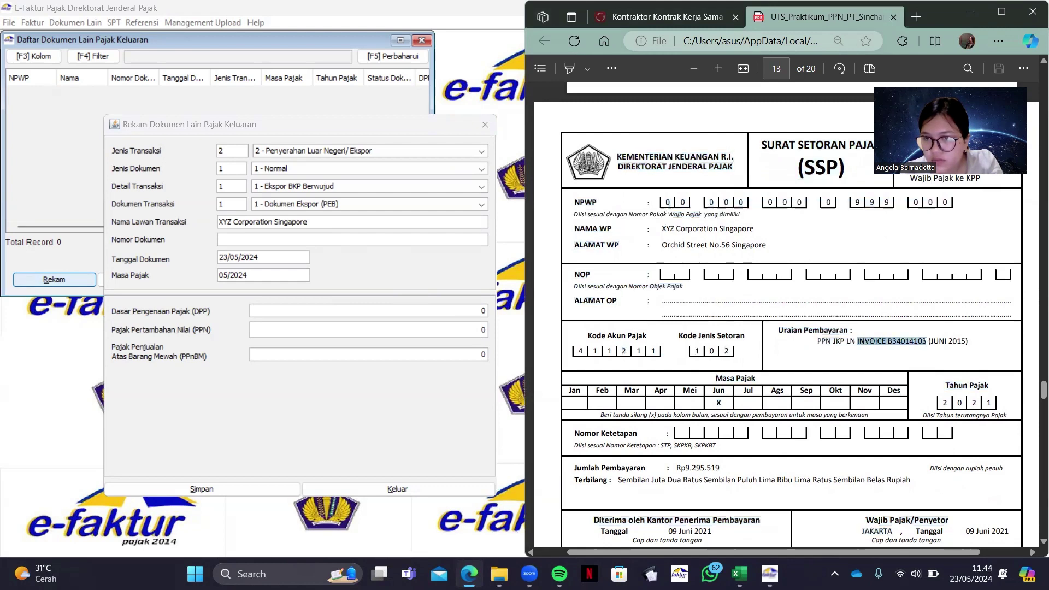
{"action": "left_click", "coordinate": [395, 238]}
{"action": "key", "text": "ctrl+v"}
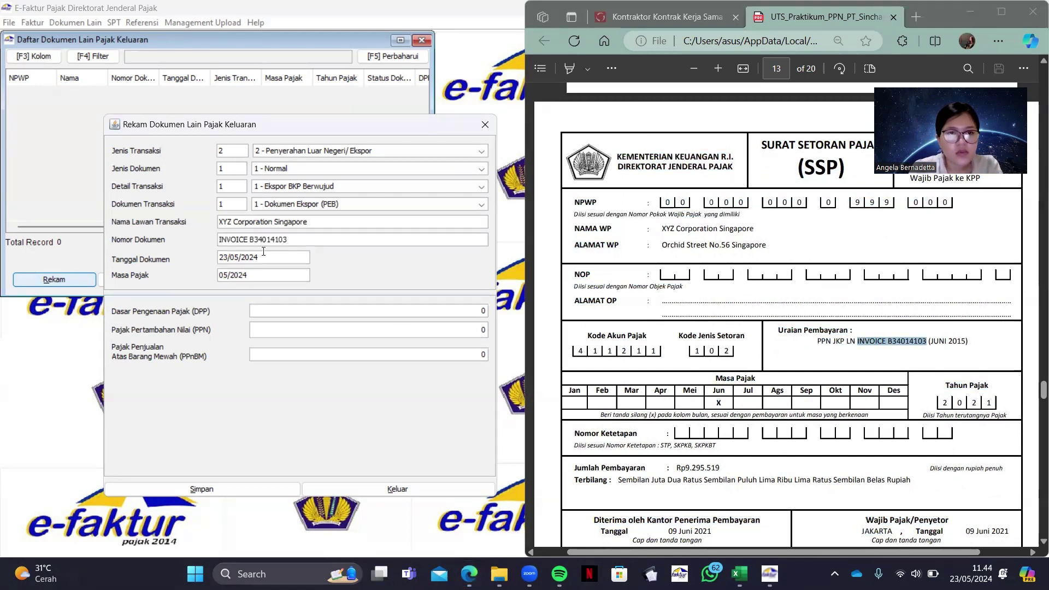
Set Tanggal Dokumen to the SSP payment date, 09/06/2021
{"action": "left_click", "coordinate": [896, 391]}
{"action": "scroll", "coordinate": [896, 391], "scroll_direction": "down", "scroll_amount": 4}
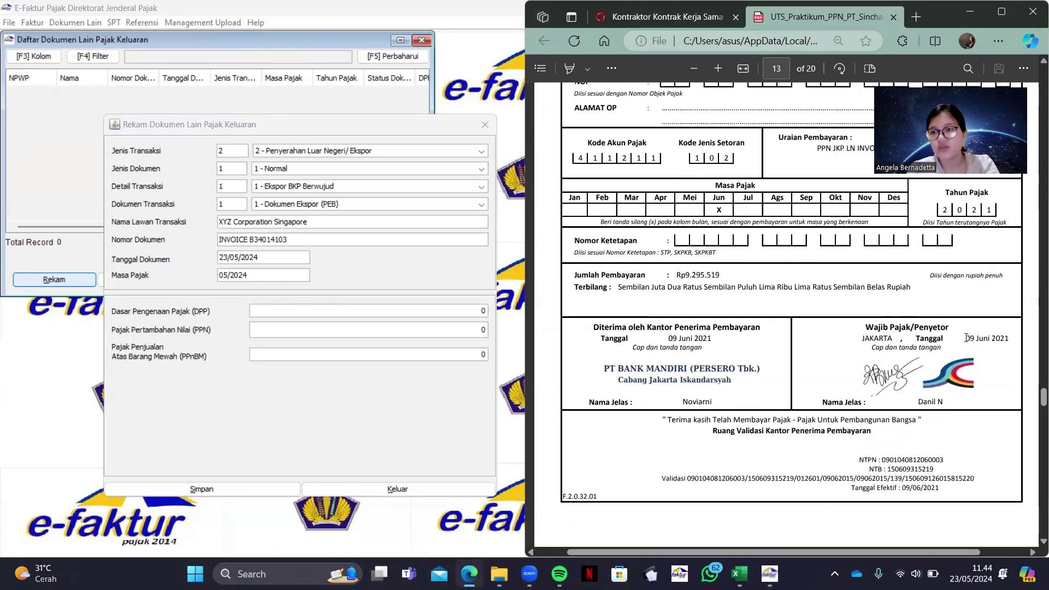
{"action": "left_click_drag", "start_coordinate": [966, 338], "coordinate": [1001, 342]}
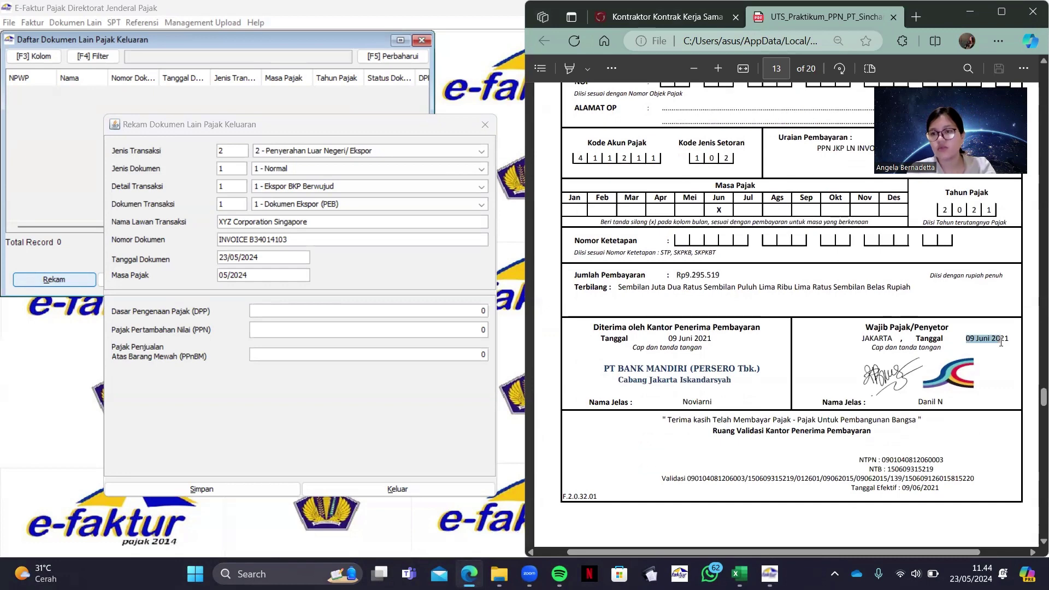
{"action": "double_click", "coordinate": [262, 260]}
{"action": "key", "text": "BackSpace"}
{"action": "key", "text": "BackSpace"}
{"action": "key", "text": "BackSpace"}
{"action": "key", "text": "BackSpace"}
{"action": "key", "text": "BackSpace"}
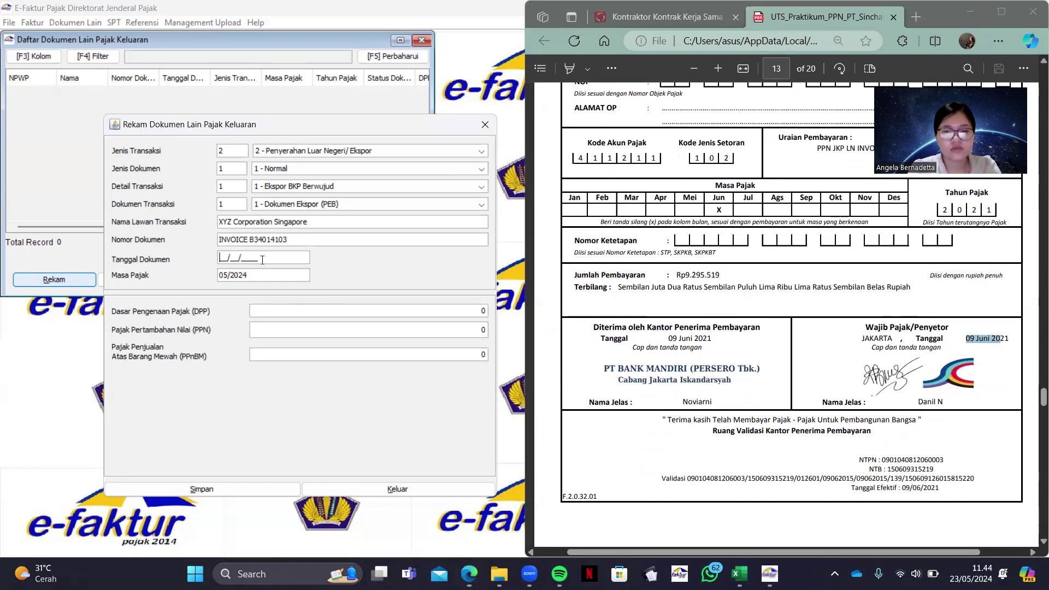
{"action": "type", "text": "09/06/2021"}
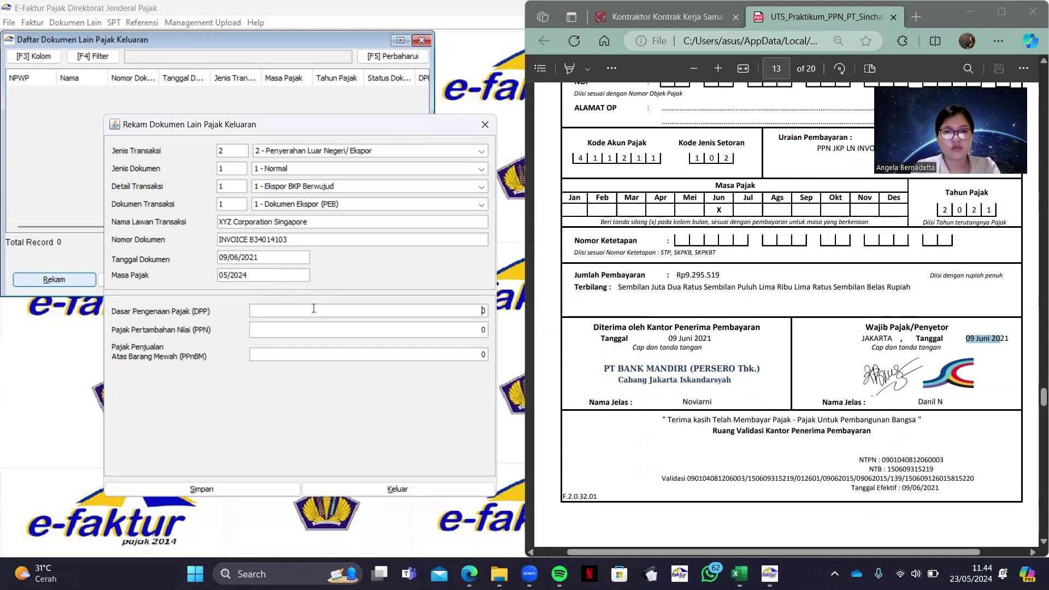
Enter the DPP as 9.295.519, leaving PPN at 0
{"action": "scroll", "coordinate": [716, 278], "scroll_direction": "up", "scroll_amount": 3}
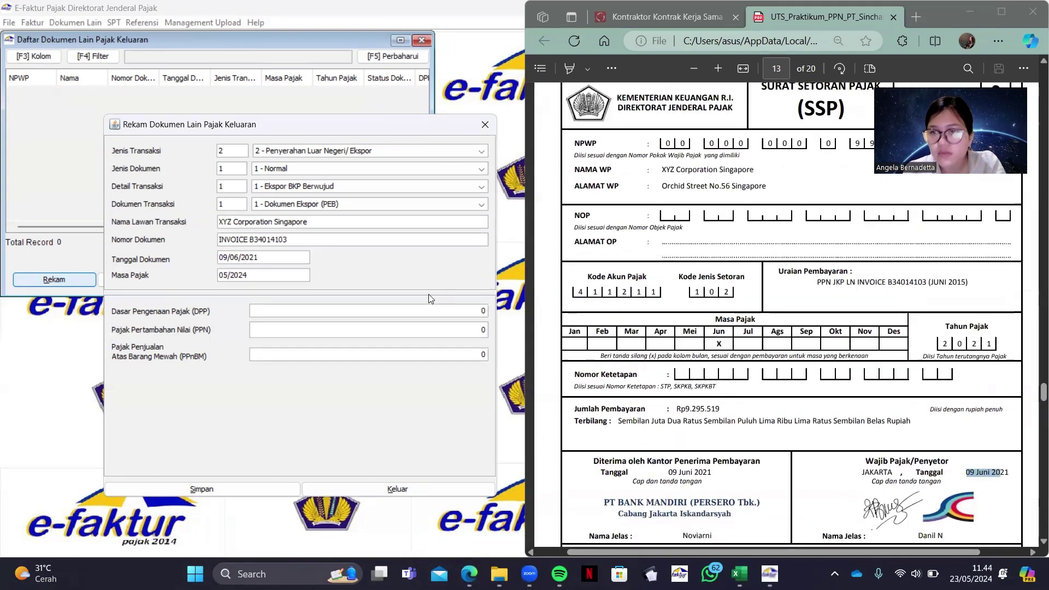
{"action": "scroll", "coordinate": [716, 278], "scroll_direction": "down", "scroll_amount": 3}
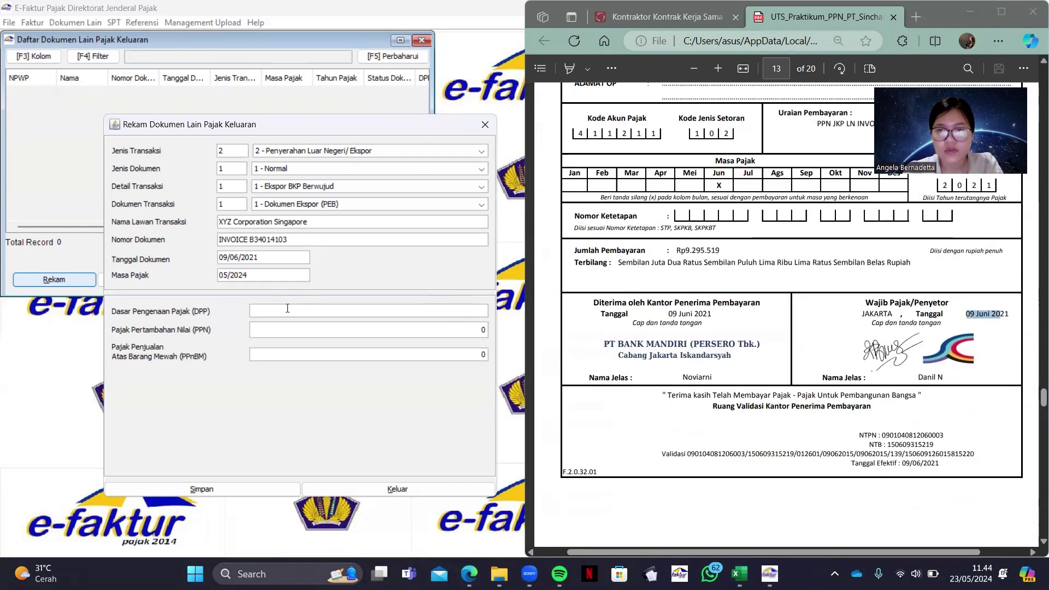
{"action": "type", "text": "519"}
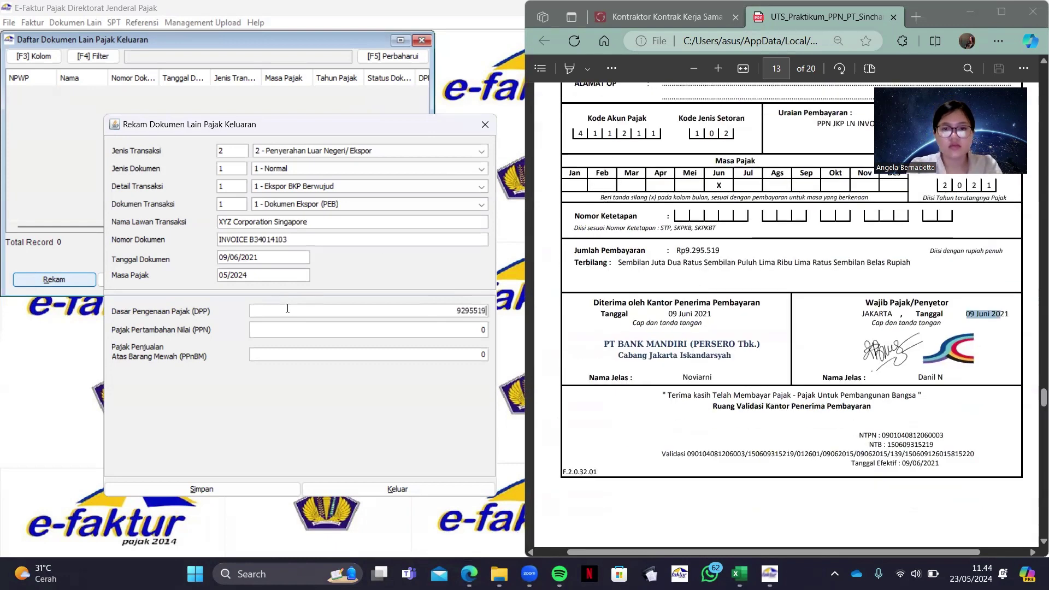
{"action": "key", "text": "Tab"}
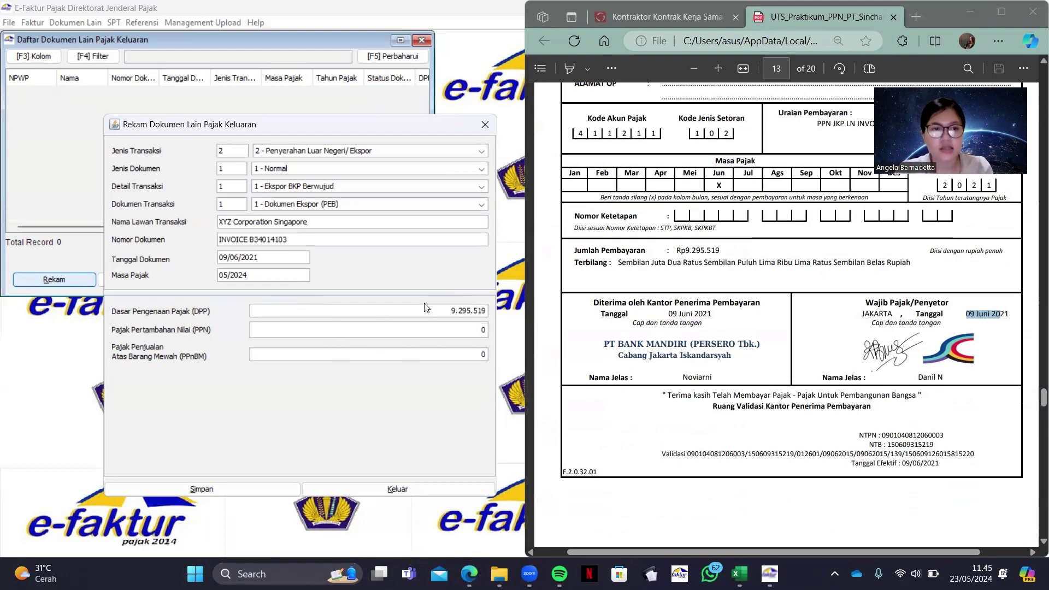
Save the XYZ Corporation export document without starting another new one
{"action": "left_click", "coordinate": [234, 488]}
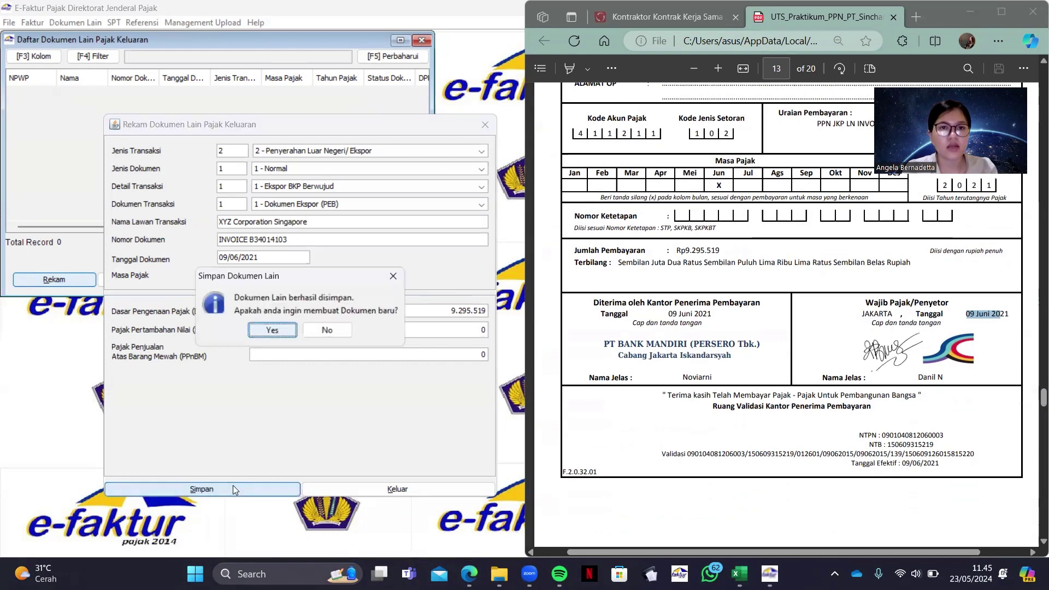
{"action": "key", "text": "Tab"}
{"action": "left_click", "coordinate": [216, 178]}
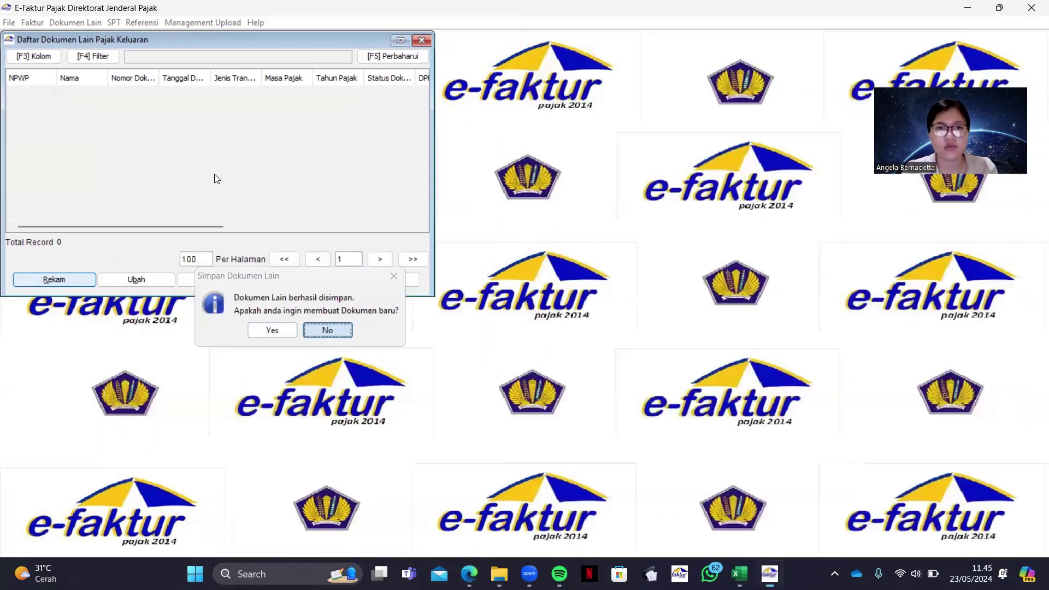
{"action": "key", "text": "Return"}
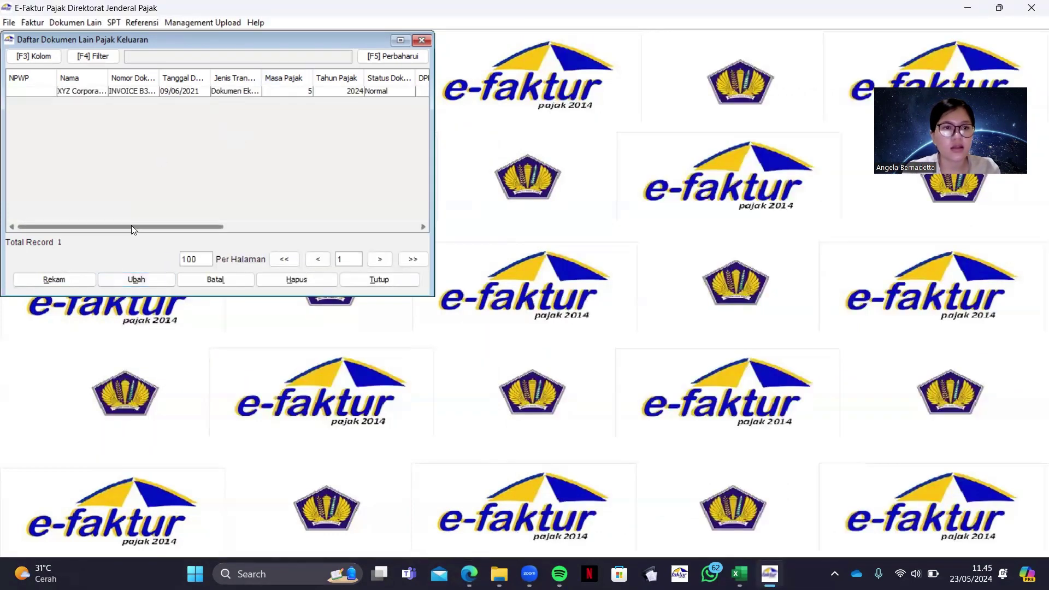
Change the XYZ Corporation record's Masa Pajak to 06/2021, save it, and close the list
{"action": "mouse_move", "coordinate": [131, 225]}
{"action": "left_mouse_down"}
{"action": "mouse_move", "coordinate": [328, 224]}
{"action": "mouse_move", "coordinate": [119, 230]}
{"action": "left_mouse_up"}
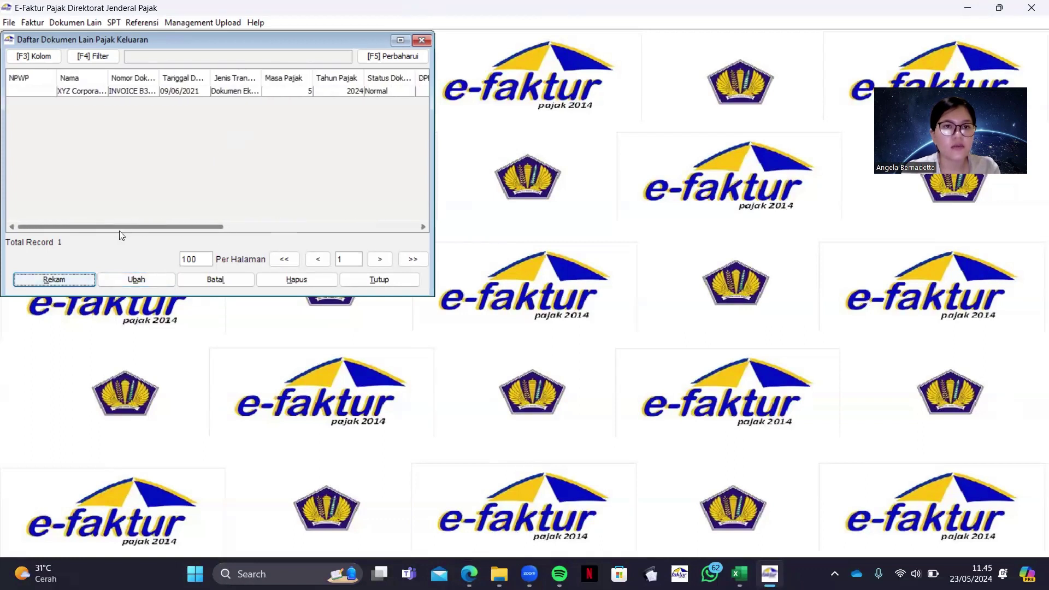
{"action": "left_click", "coordinate": [263, 93]}
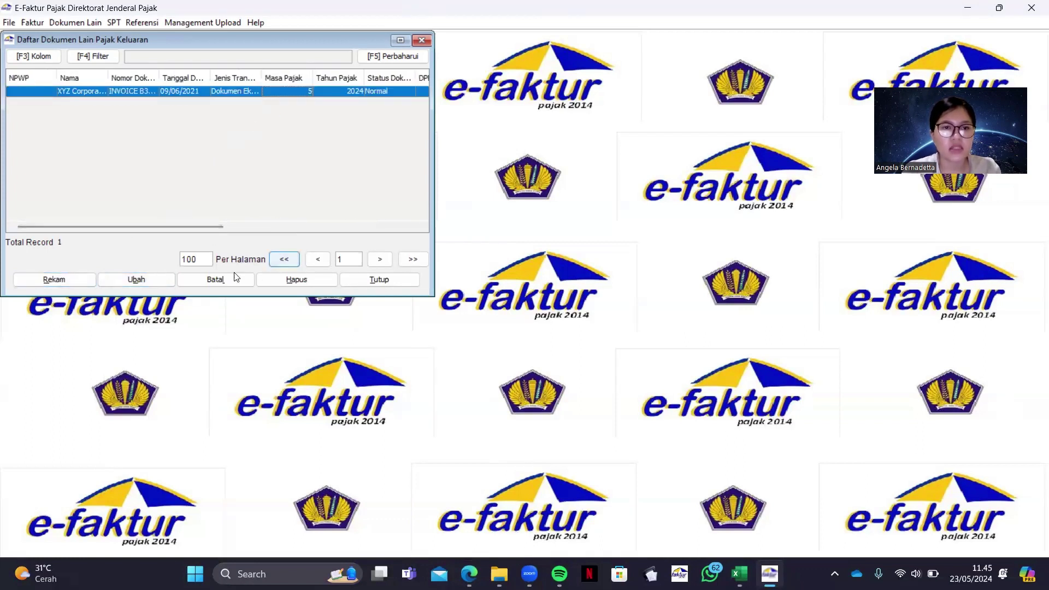
{"action": "left_click", "coordinate": [154, 278]}
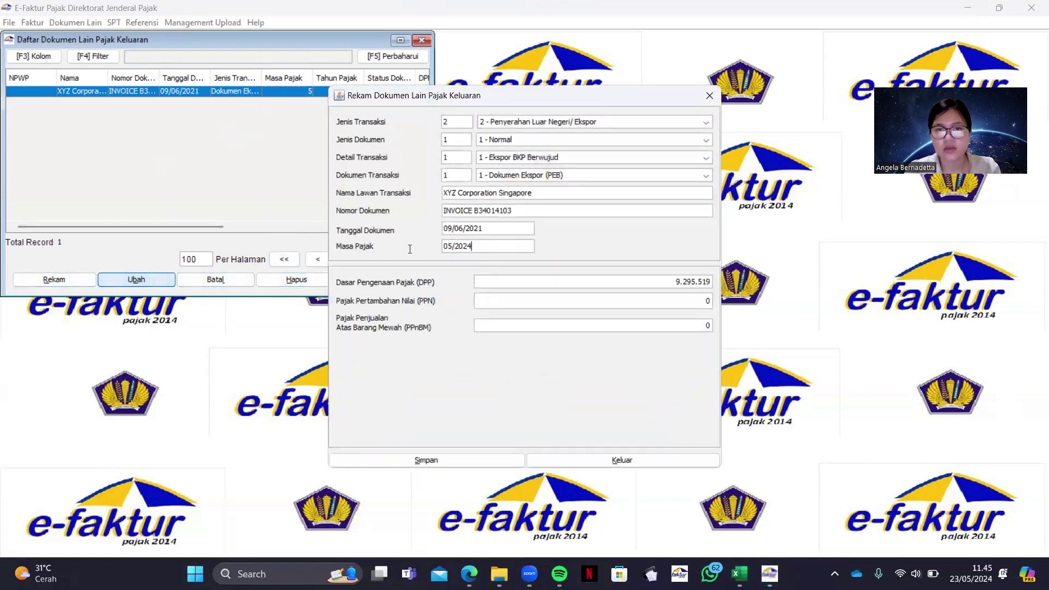
{"action": "key", "text": "ctrl+a"}
{"action": "type", "text": "06/2021"}
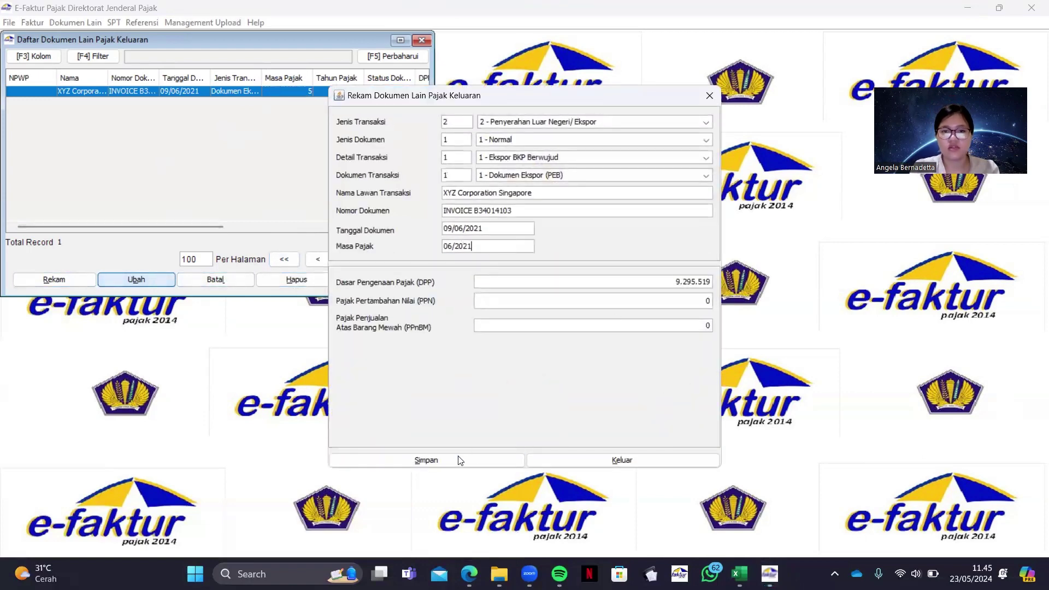
{"action": "left_click", "coordinate": [459, 460]}
{"action": "left_click", "coordinate": [523, 300]}
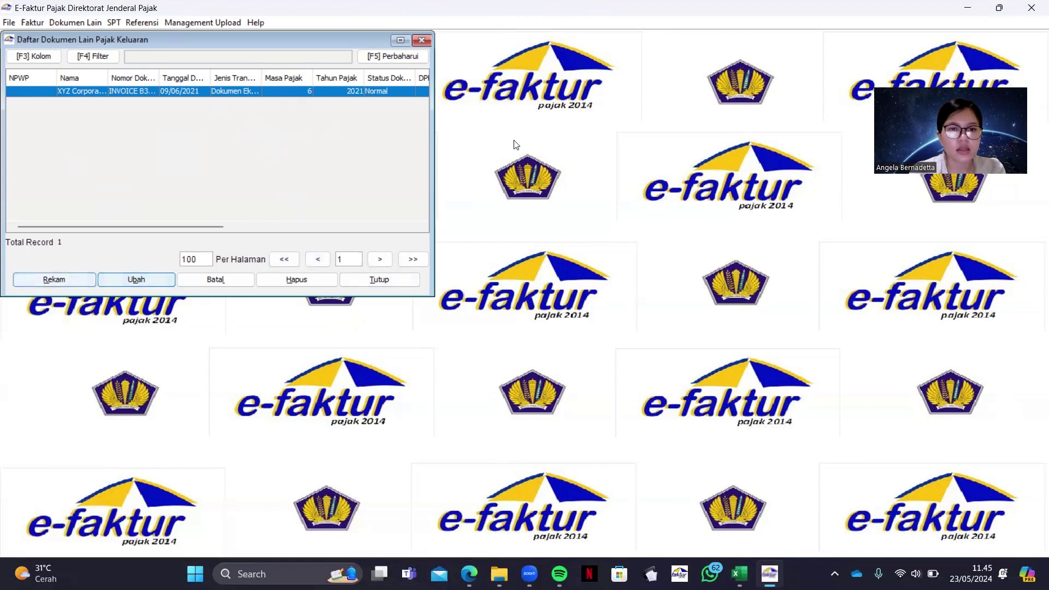
{"action": "left_click", "coordinate": [422, 40]}
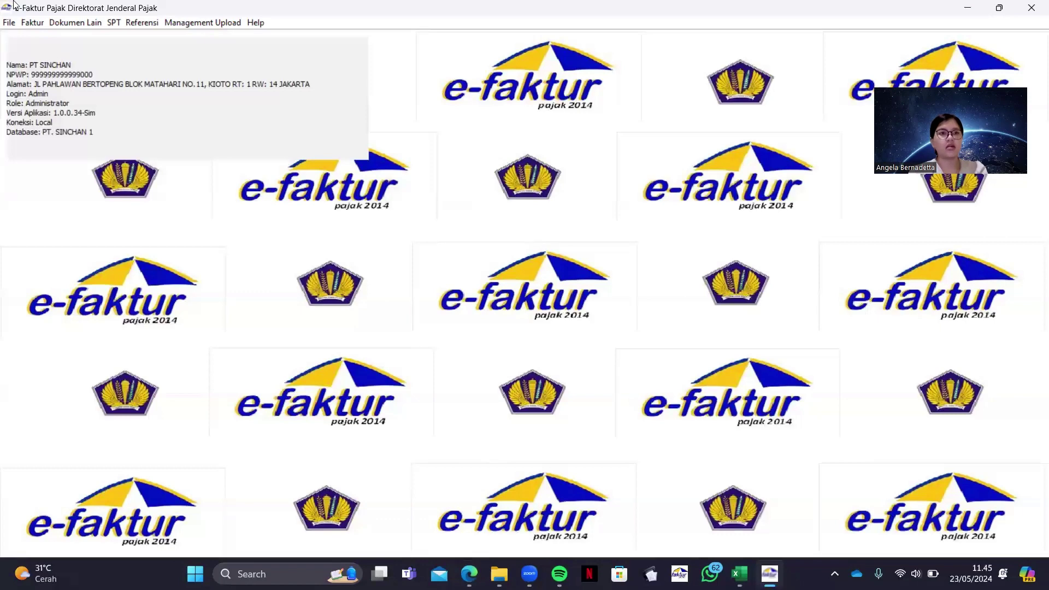
Show the six June output tax invoices with their DPP and PPN columns, then switch to Excel
{"action": "left_click", "coordinate": [469, 573]}
{"action": "scroll", "coordinate": [768, 278], "scroll_direction": "down", "scroll_amount": 3}
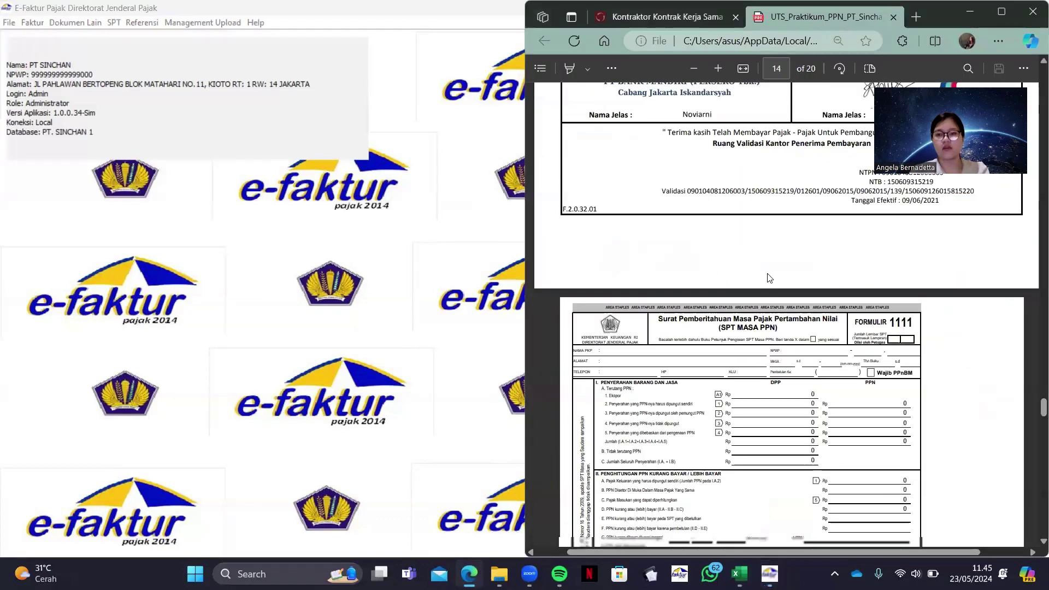
{"action": "scroll", "coordinate": [768, 277], "scroll_direction": "up", "scroll_amount": 2}
{"action": "scroll", "coordinate": [768, 278], "scroll_direction": "up", "scroll_amount": 20}
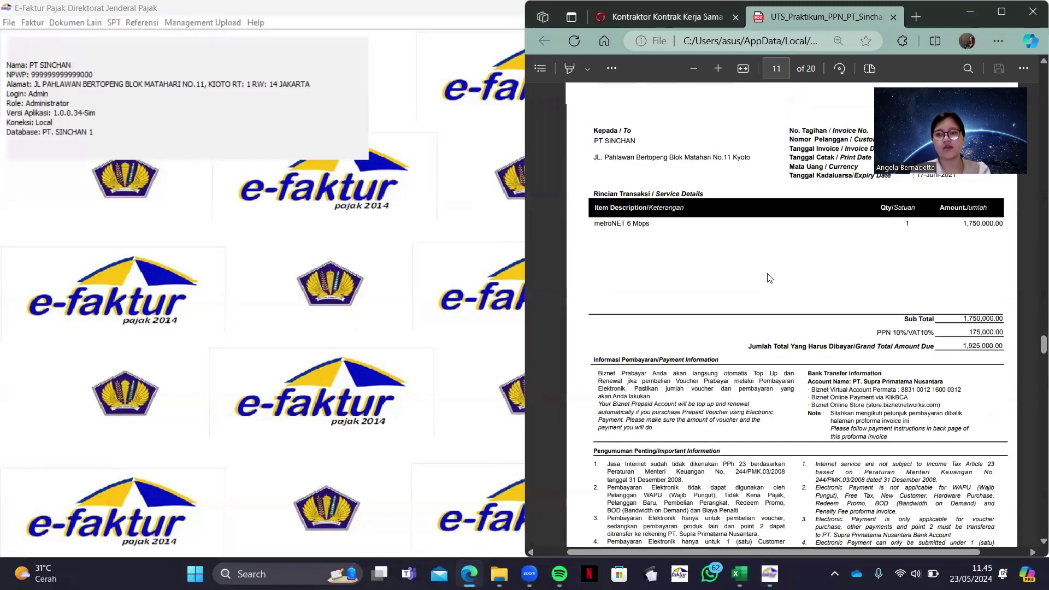
{"action": "left_click", "coordinate": [322, 339]}
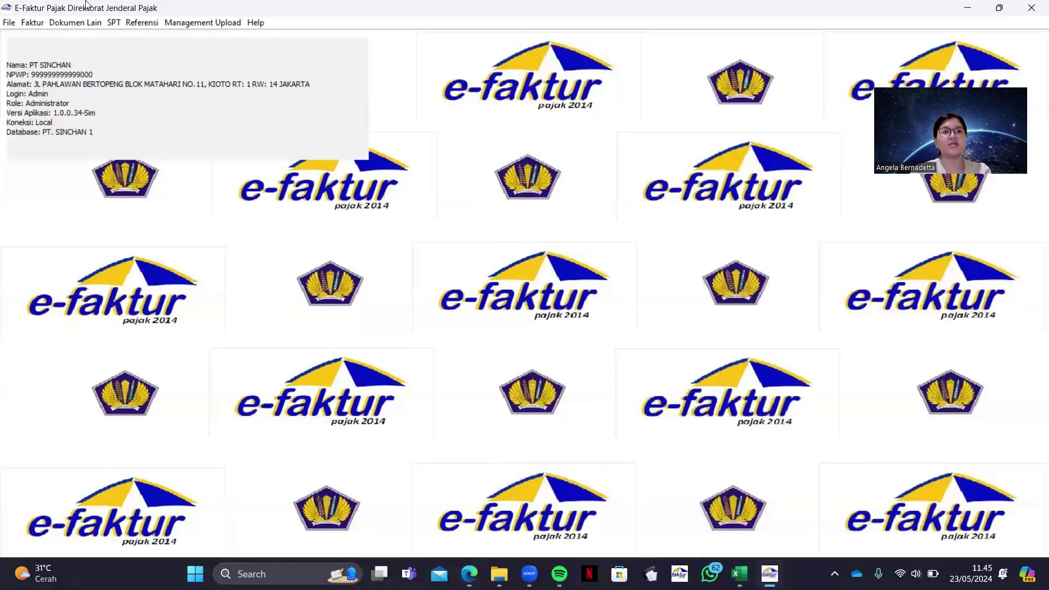
{"action": "left_click", "coordinate": [33, 22]}
{"action": "mouse_move", "coordinate": [66, 39]}
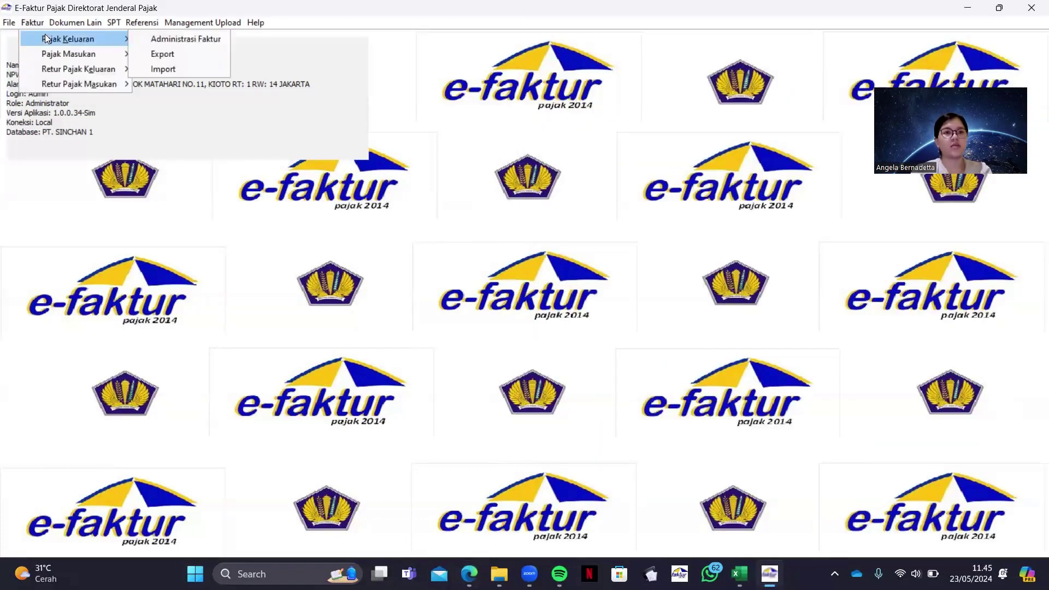
{"action": "left_click", "coordinate": [164, 39]}
{"action": "left_click", "coordinate": [184, 146]}
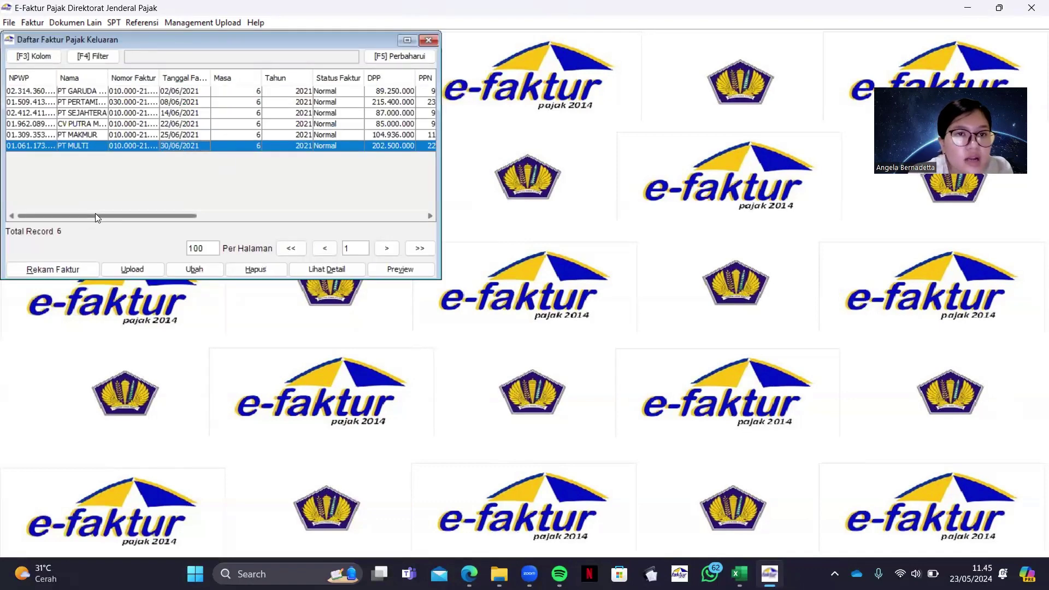
{"action": "left_click_drag", "start_coordinate": [96, 217], "coordinate": [181, 235]}
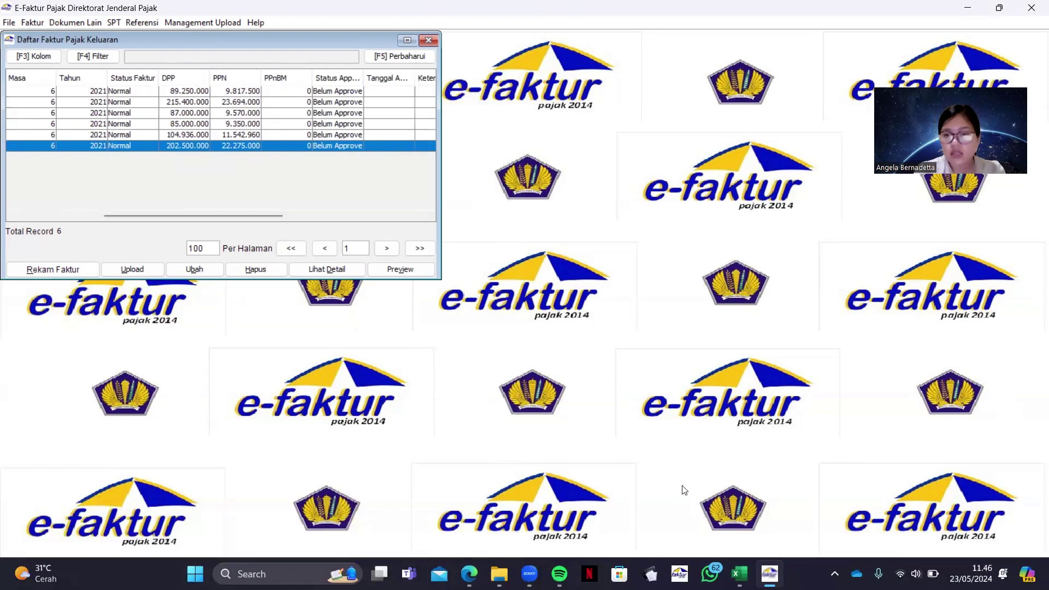
{"action": "key", "text": "alt+Tab"}
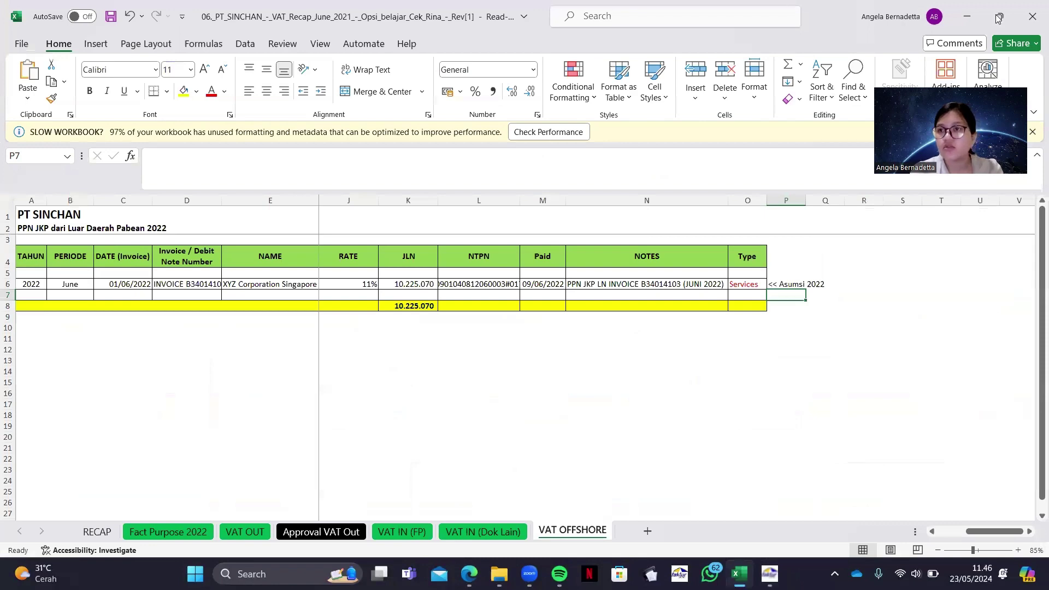
Check VAT OUT PPN values M8:M13 against e-Faktur and close the output invoice list
{"action": "key", "text": "super+Down"}
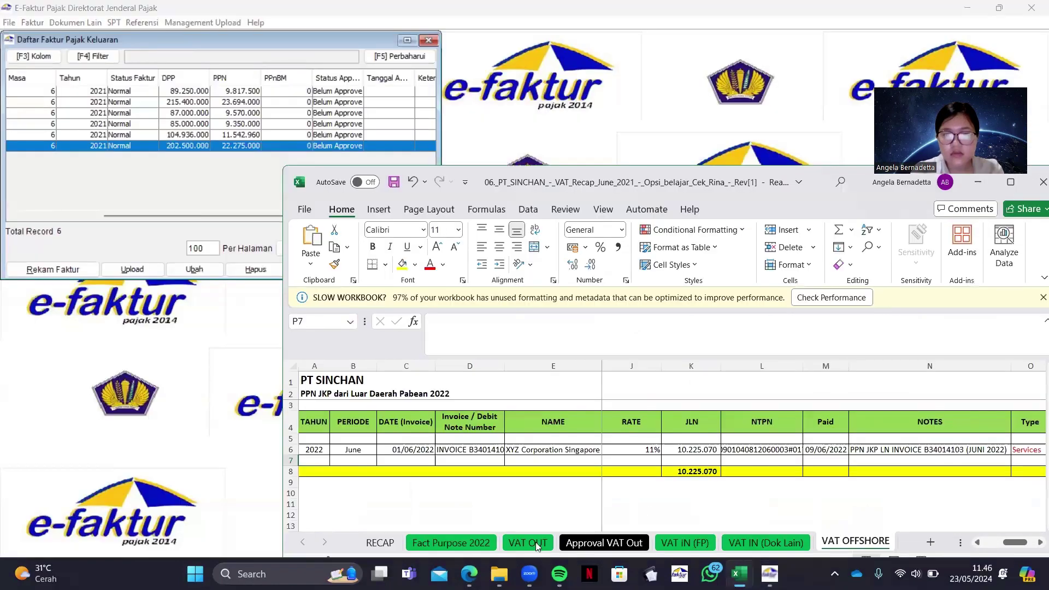
{"action": "left_click", "coordinate": [529, 541]}
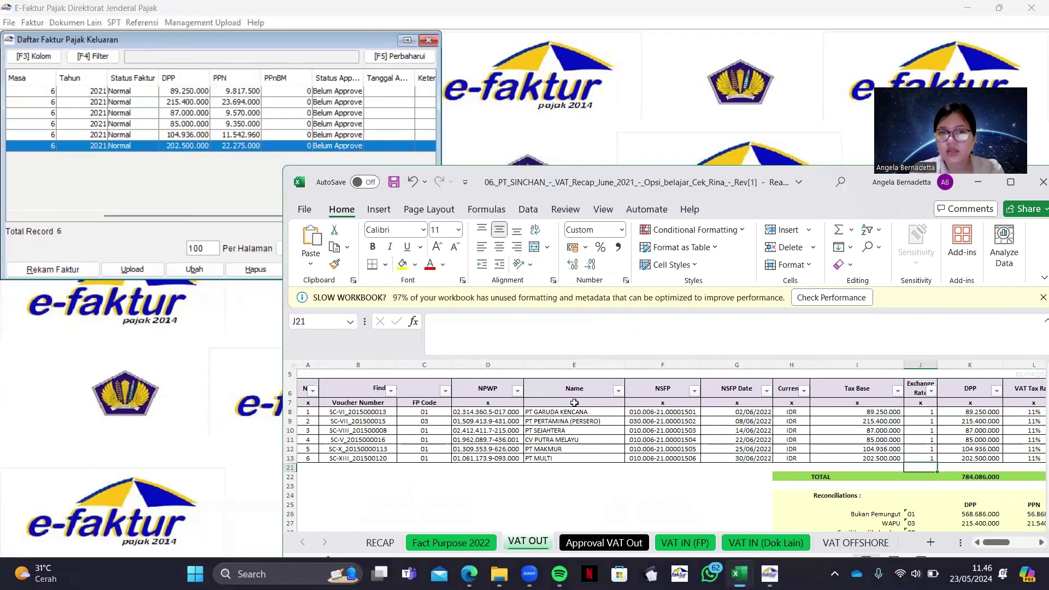
{"action": "scroll", "coordinate": [579, 403], "scroll_direction": "right", "scroll_amount": 3}
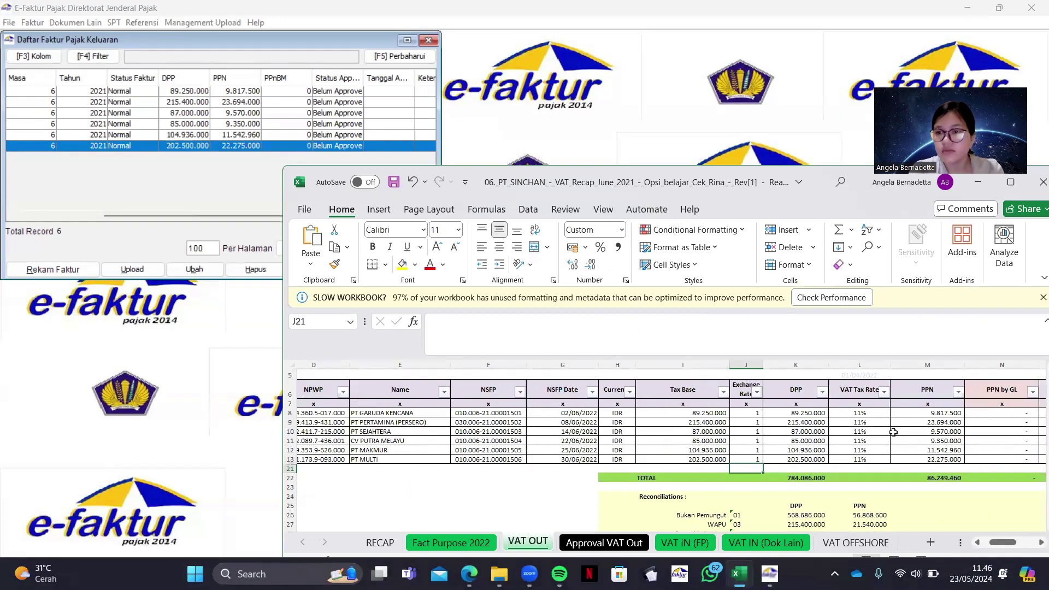
{"action": "left_click", "coordinate": [931, 460]}
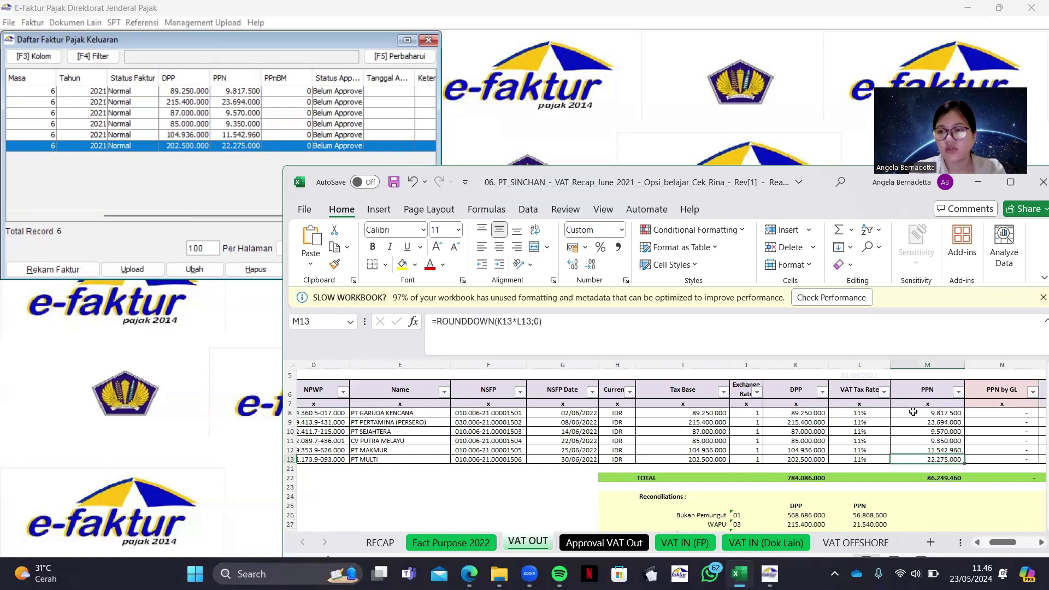
{"action": "left_click", "coordinate": [913, 411]}
{"action": "left_click_drag", "start_coordinate": [927, 413], "coordinate": [927, 458]}
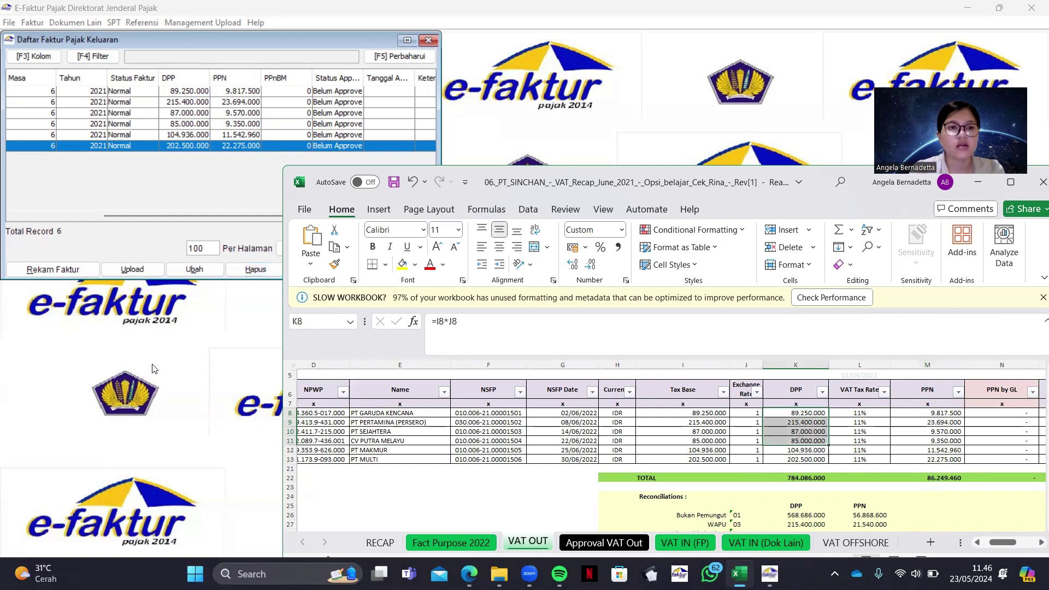
{"action": "left_click", "coordinate": [109, 299]}
{"action": "left_click", "coordinate": [428, 39]}
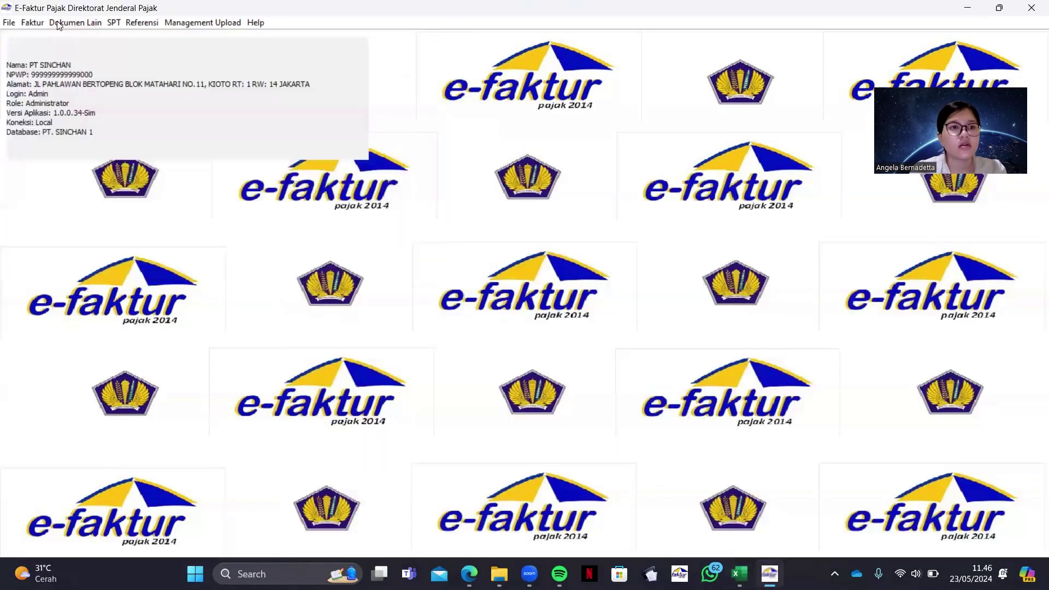
Open e-Faktur's input invoice list and check the VAT IN (FP) sheet's DPP and PPN formulas
{"action": "left_click", "coordinate": [43, 23]}
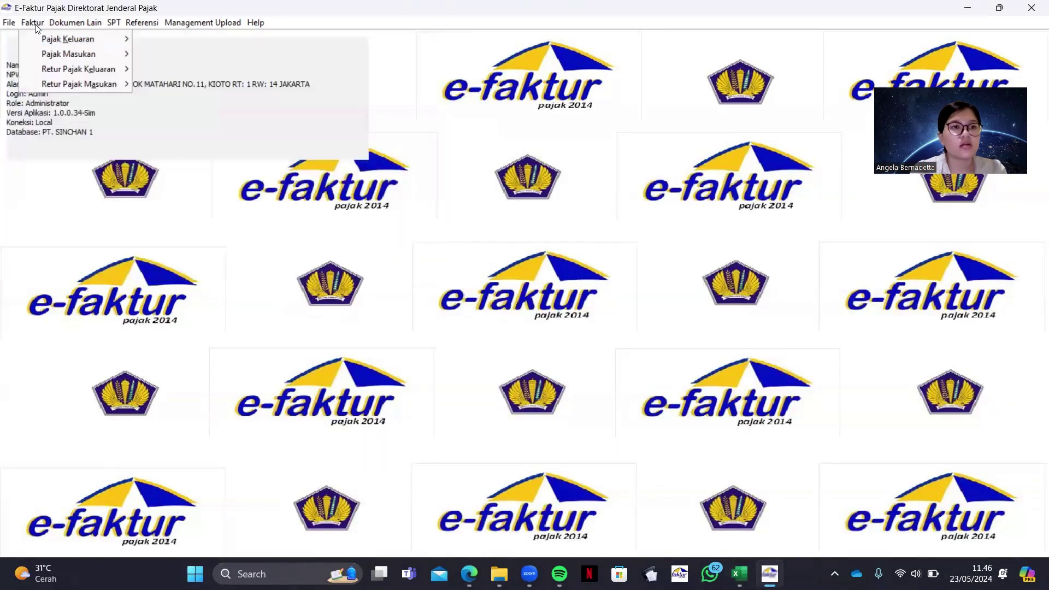
{"action": "mouse_move", "coordinate": [44, 53]}
{"action": "left_click", "coordinate": [164, 53]}
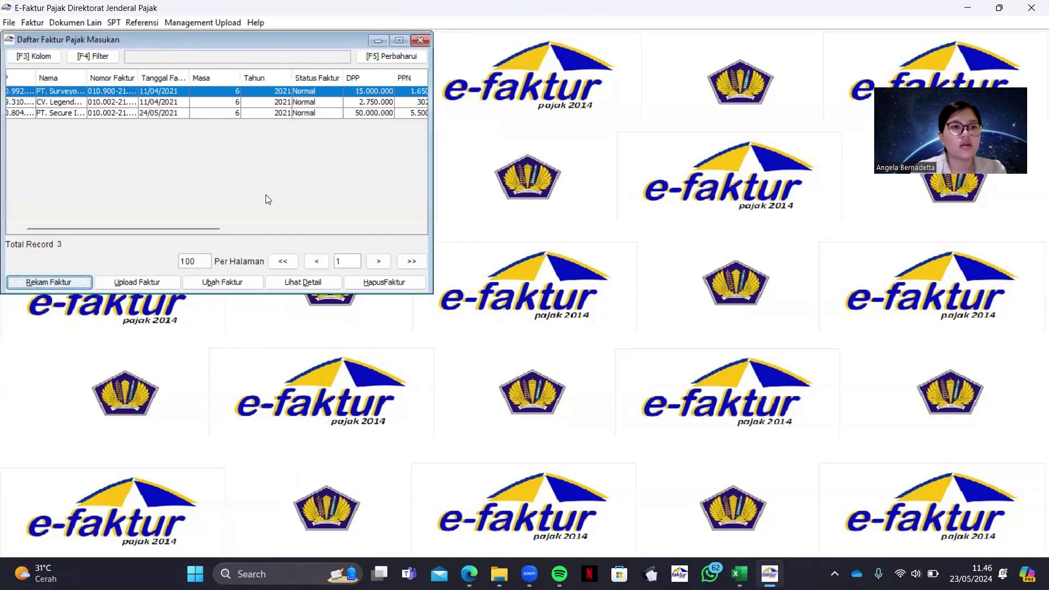
{"action": "left_click", "coordinate": [738, 574]}
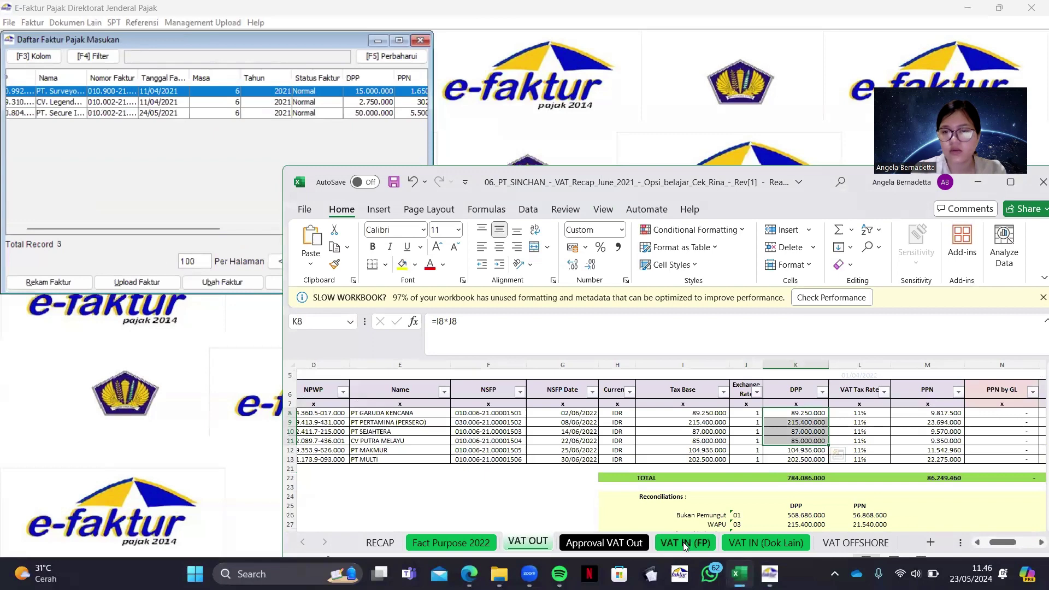
{"action": "left_click", "coordinate": [684, 545]}
{"action": "scroll", "coordinate": [759, 452], "scroll_direction": "right", "scroll_amount": 3}
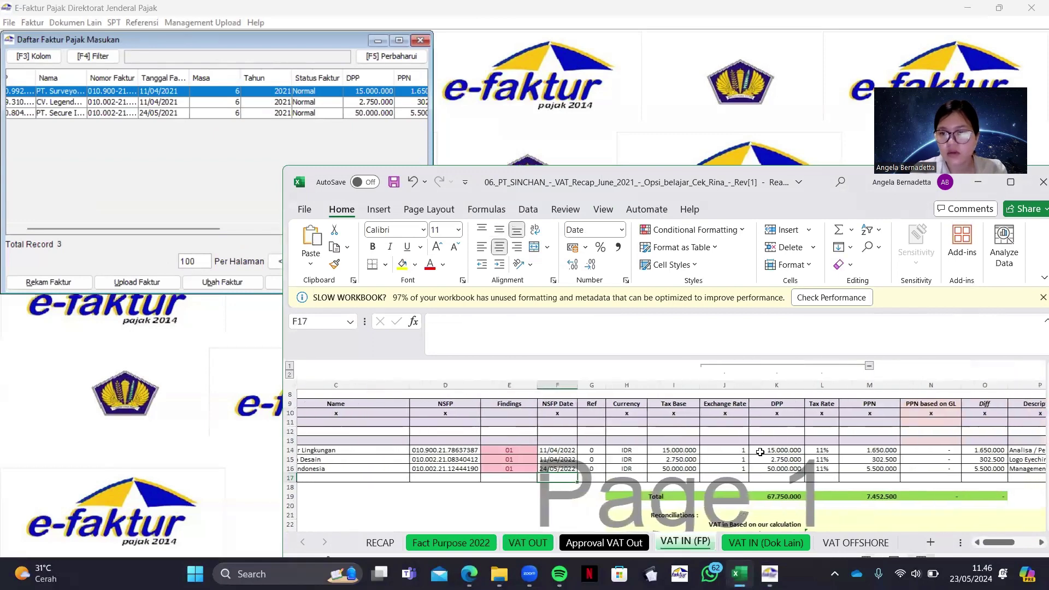
{"action": "scroll", "coordinate": [759, 452], "scroll_direction": "right", "scroll_amount": 3}
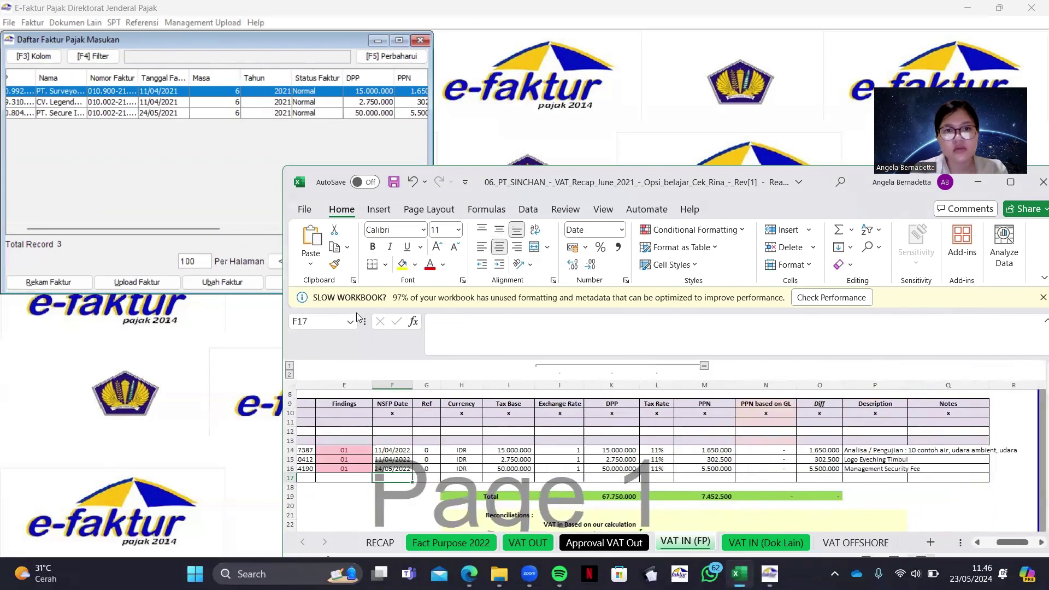
{"action": "left_click", "coordinate": [706, 448]}
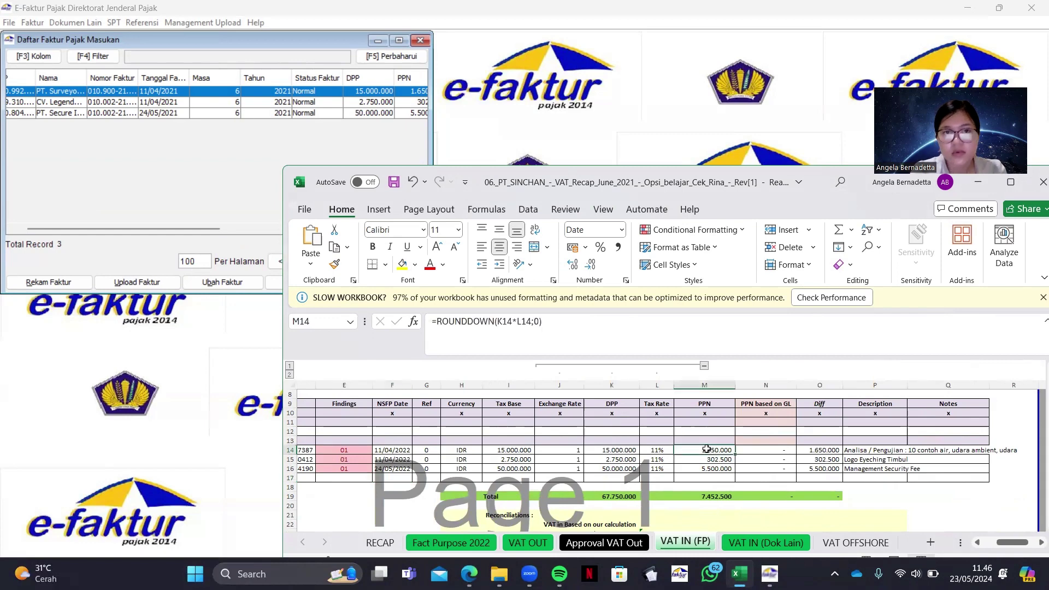
{"action": "left_click_drag", "start_coordinate": [706, 449], "coordinate": [633, 458]}
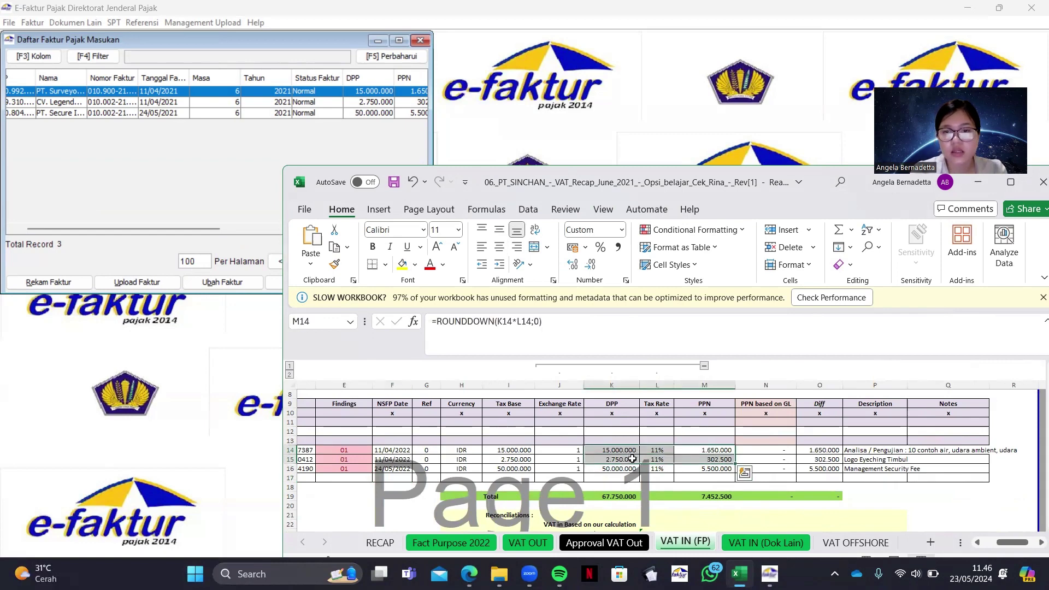
{"action": "left_click", "coordinate": [625, 472]}
Confirm the three input invoices match 67.750.000 DPP and 7.452.500 PPN, and close the list
{"action": "left_click", "coordinate": [169, 228]}
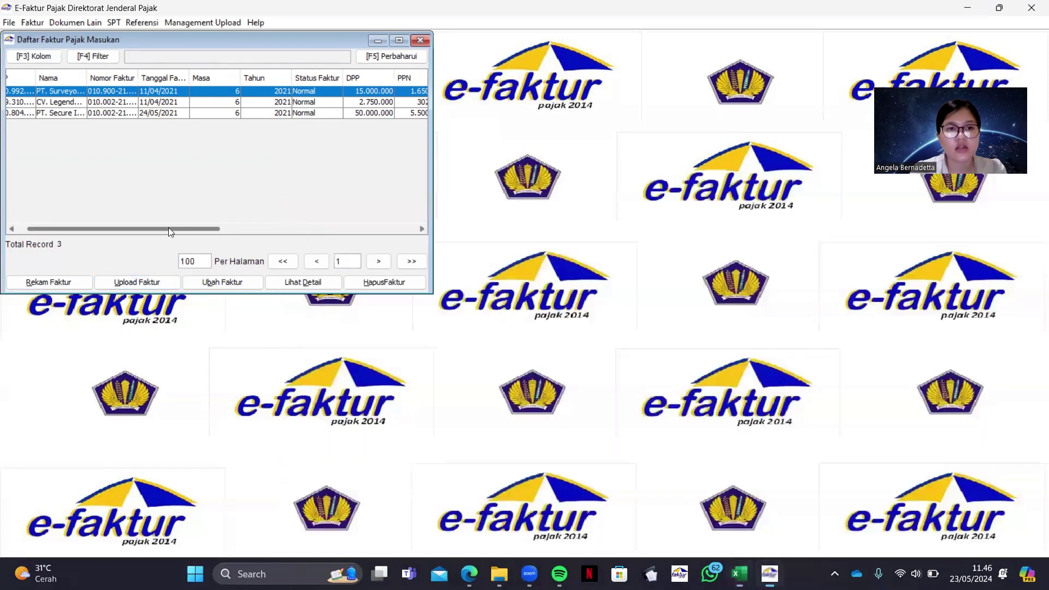
{"action": "left_click_drag", "start_coordinate": [168, 228], "coordinate": [285, 242]}
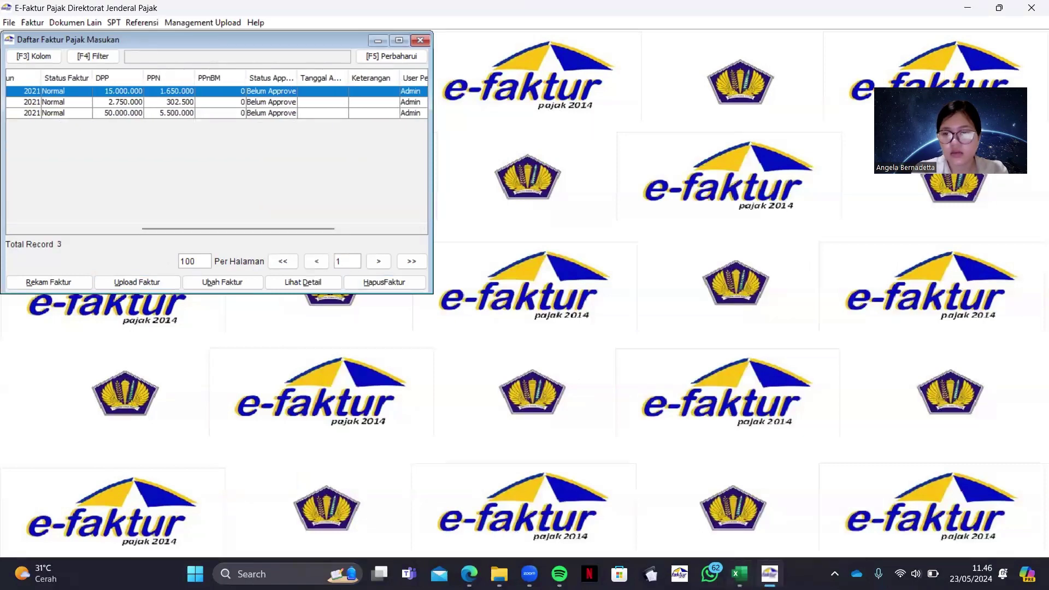
{"action": "left_click", "coordinate": [739, 574]}
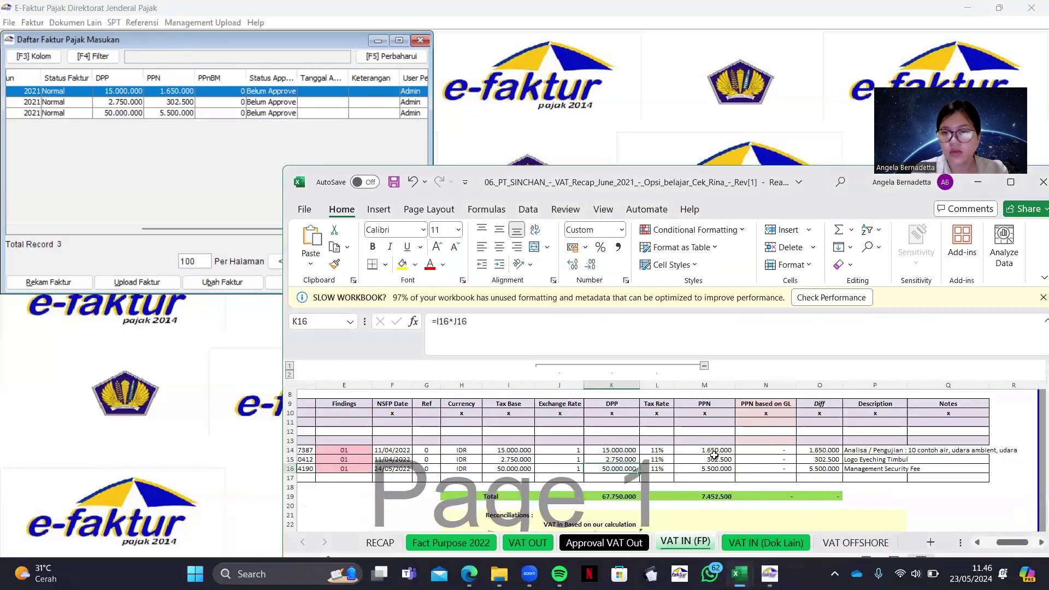
{"action": "left_click_drag", "start_coordinate": [715, 448], "coordinate": [714, 461]}
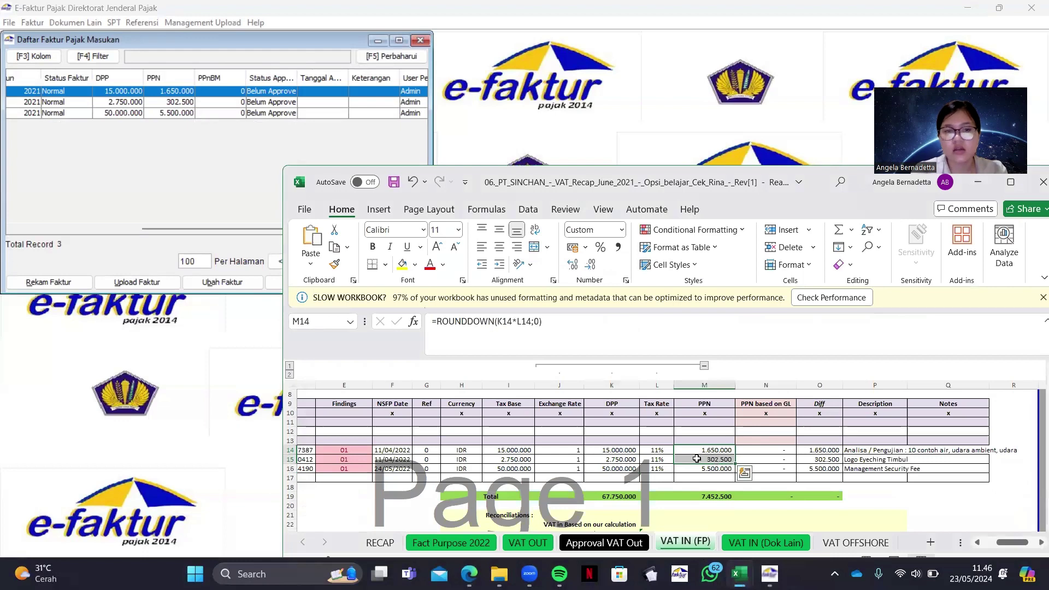
{"action": "left_click", "coordinate": [158, 357]}
{"action": "left_click", "coordinate": [420, 41]}
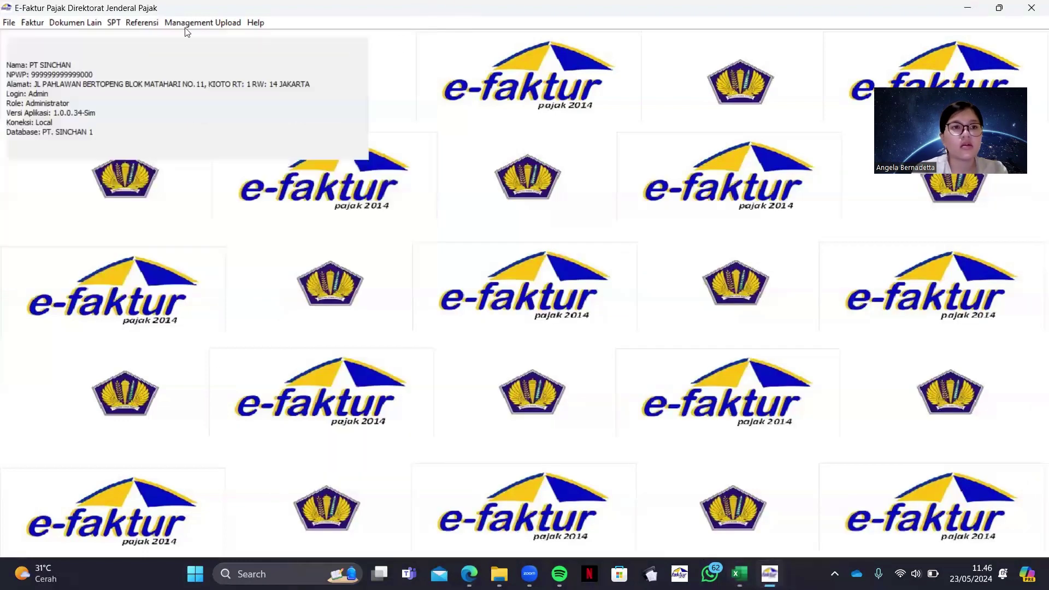
{"action": "left_click", "coordinate": [78, 23]}
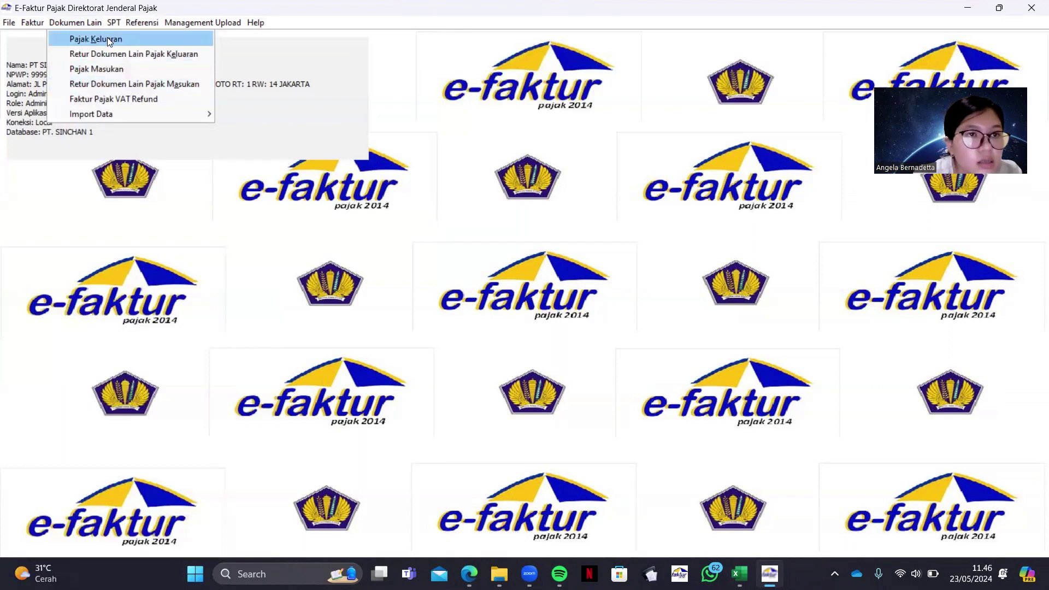
{"action": "left_click", "coordinate": [107, 39]}
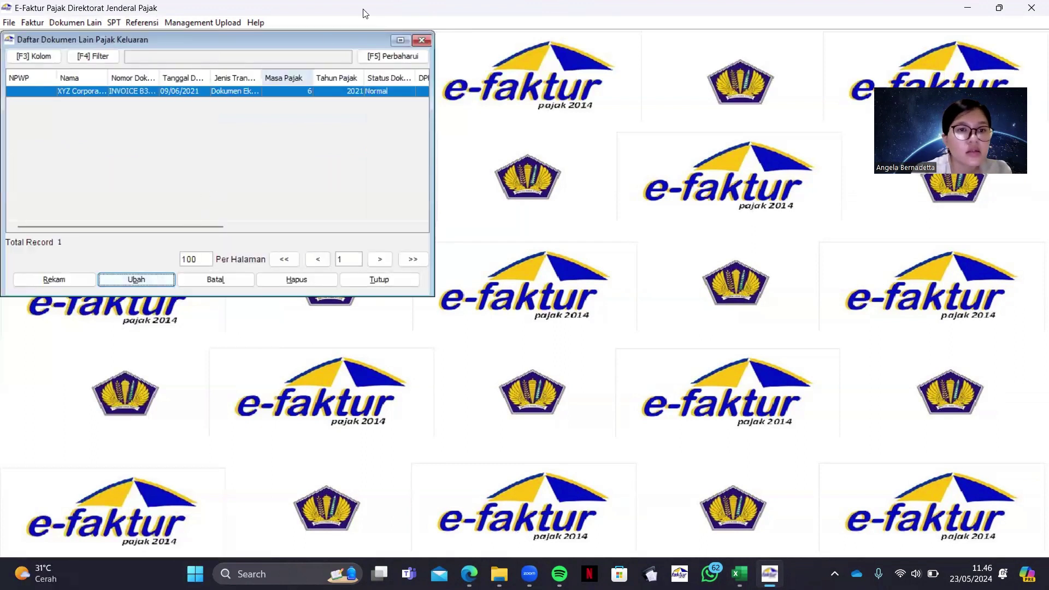
Check the one input other-document record (DPP 1.750.000, PPN 192.500) and close its list
{"action": "left_click", "coordinate": [422, 40]}
{"action": "left_click", "coordinate": [74, 24]}
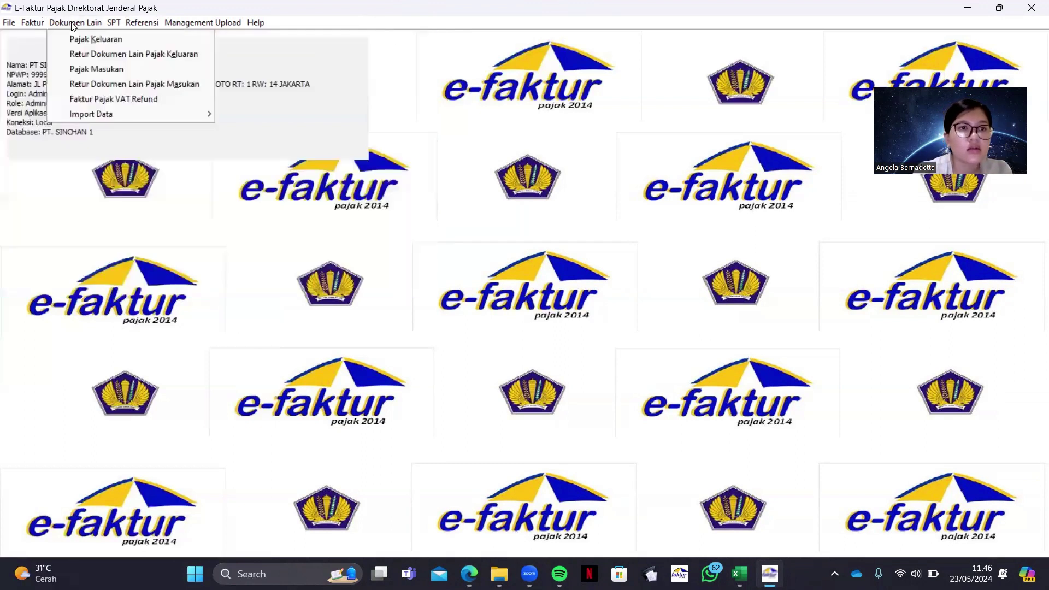
{"action": "left_click", "coordinate": [104, 69]}
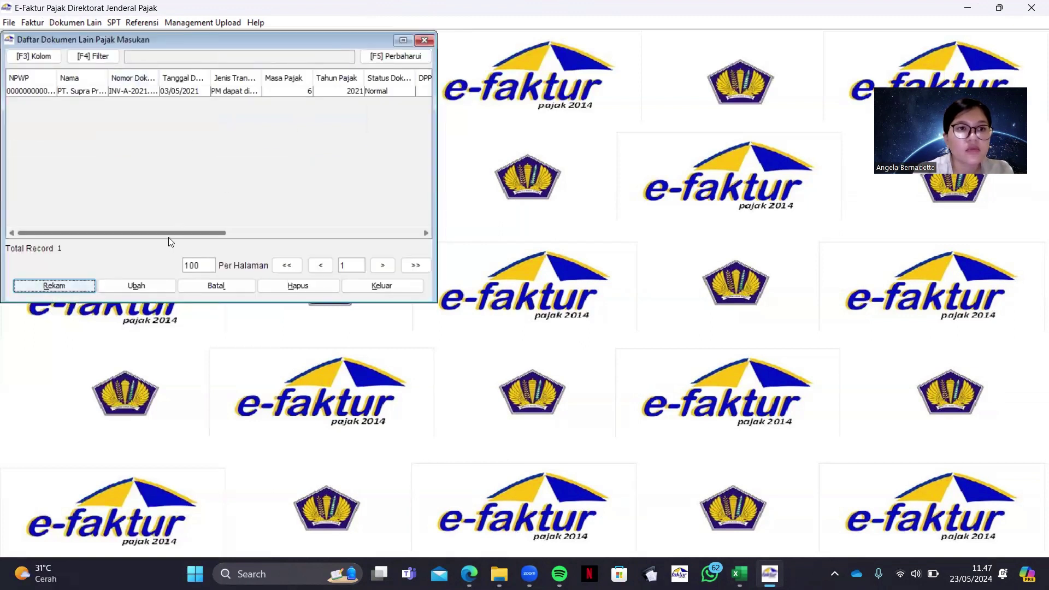
{"action": "left_click_drag", "start_coordinate": [169, 239], "coordinate": [290, 257]}
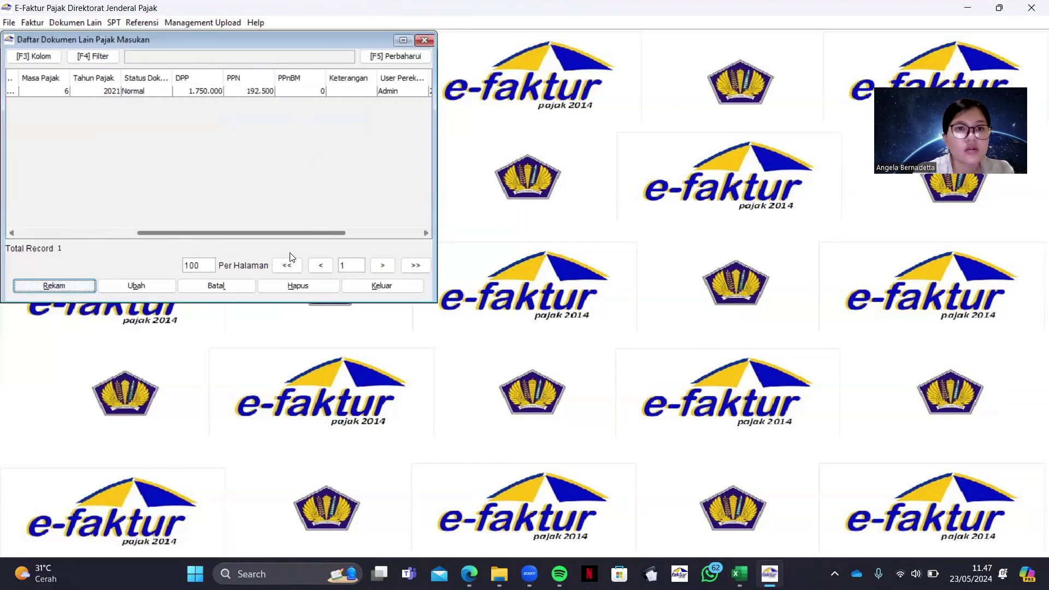
{"action": "left_click", "coordinate": [429, 39]}
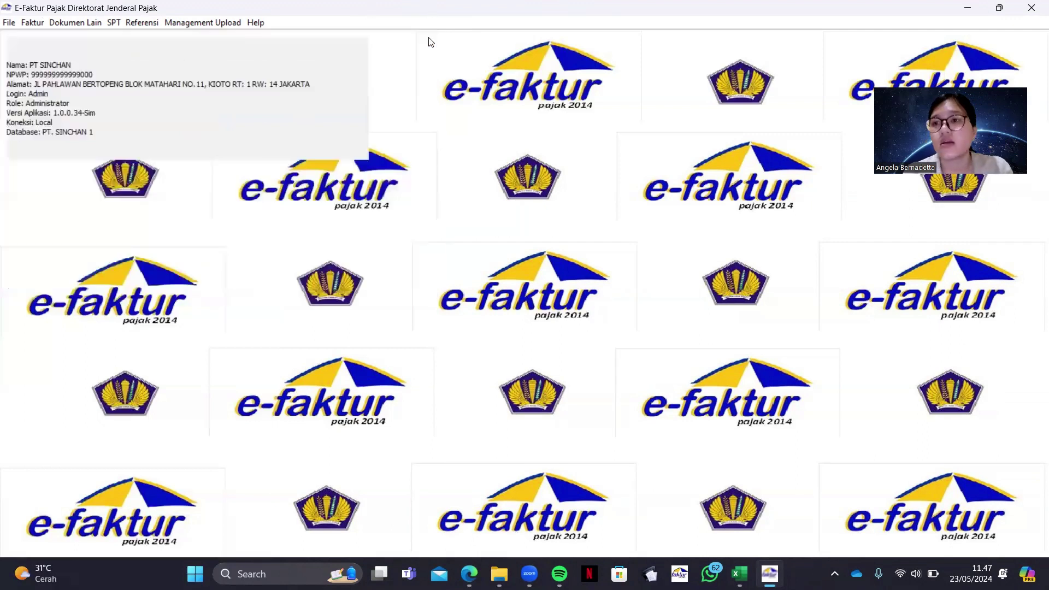
{"action": "left_click", "coordinate": [36, 28]}
Mark all six output tax invoices ready for upload
{"action": "mouse_move", "coordinate": [40, 34]}
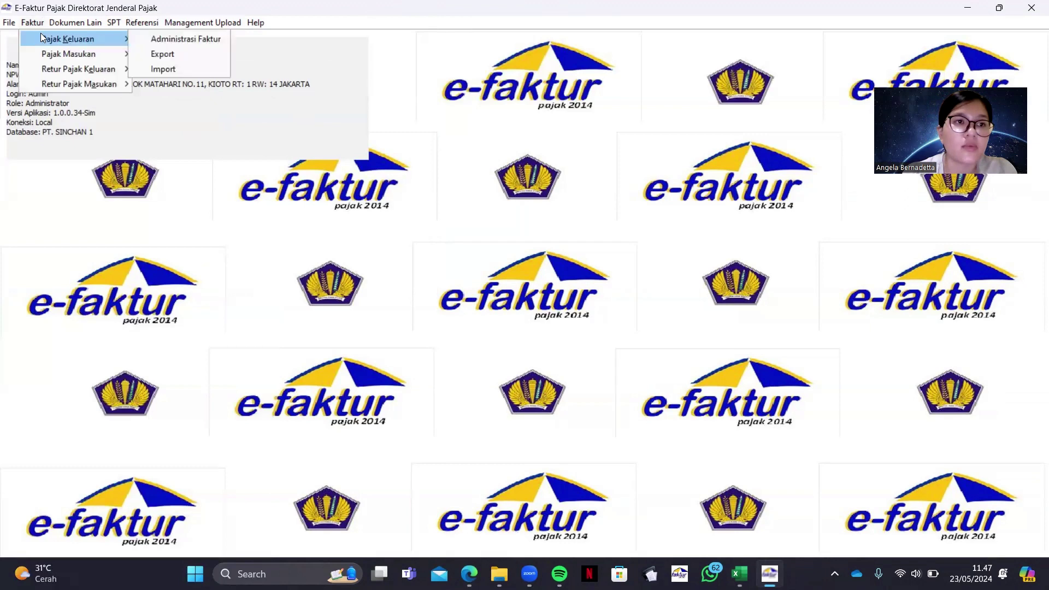
{"action": "left_click", "coordinate": [144, 39]}
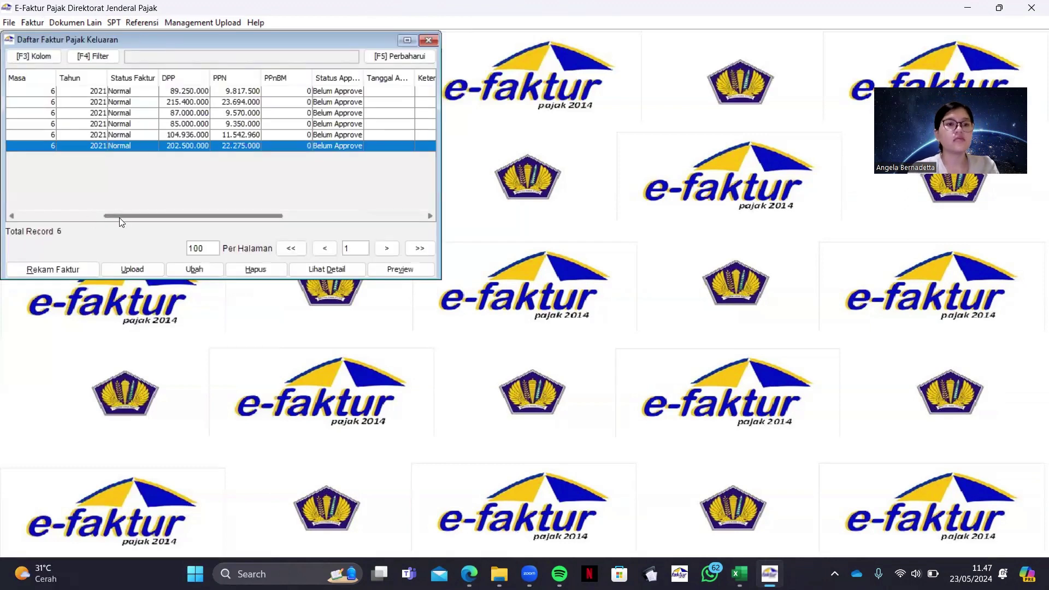
{"action": "left_click_drag", "start_coordinate": [119, 218], "coordinate": [34, 217]}
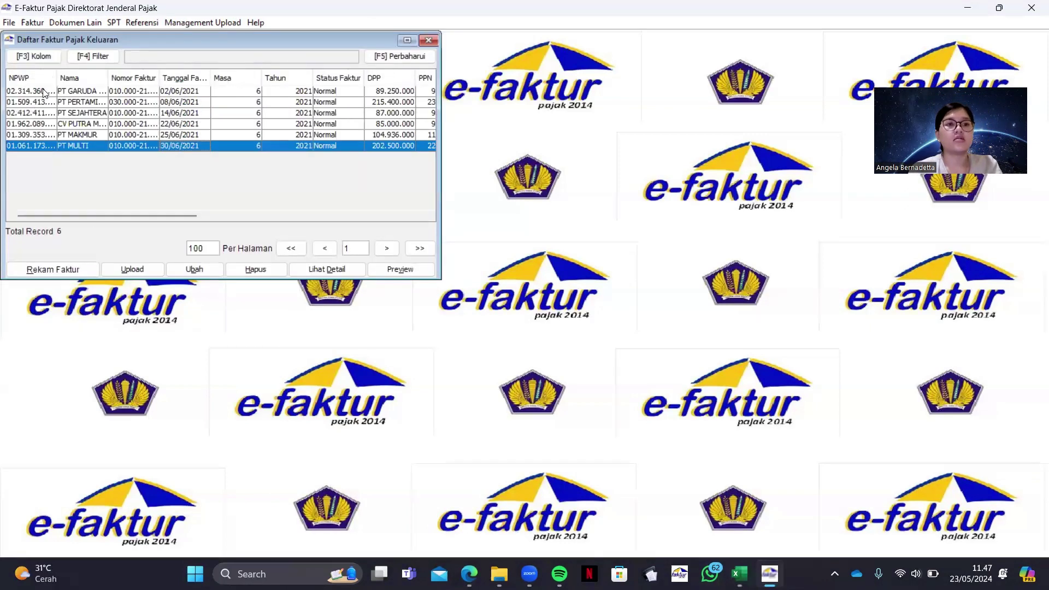
{"action": "left_click_drag", "start_coordinate": [43, 91], "coordinate": [43, 146]}
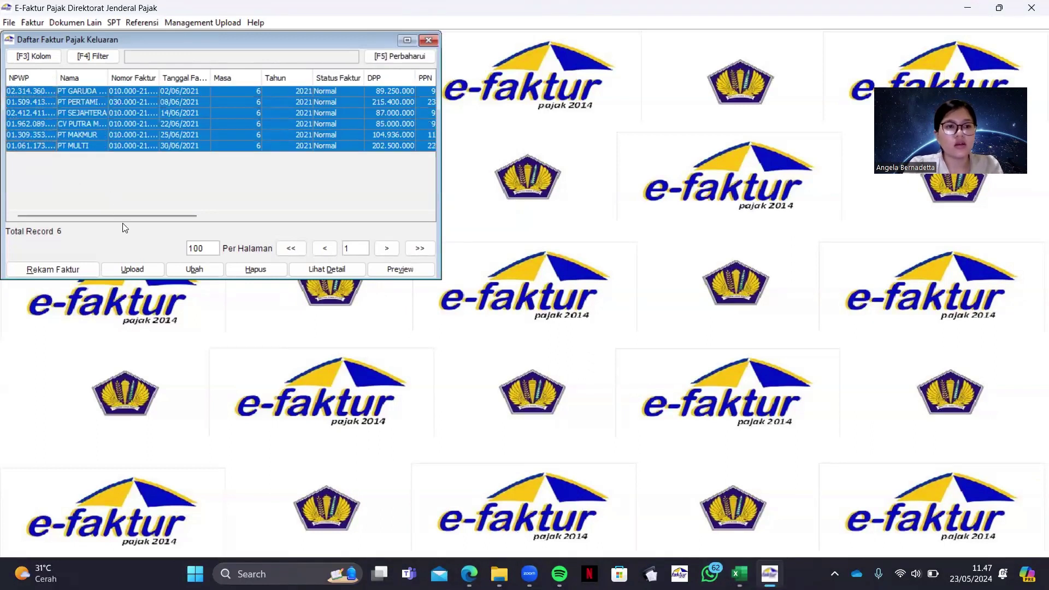
{"action": "left_click", "coordinate": [135, 268]}
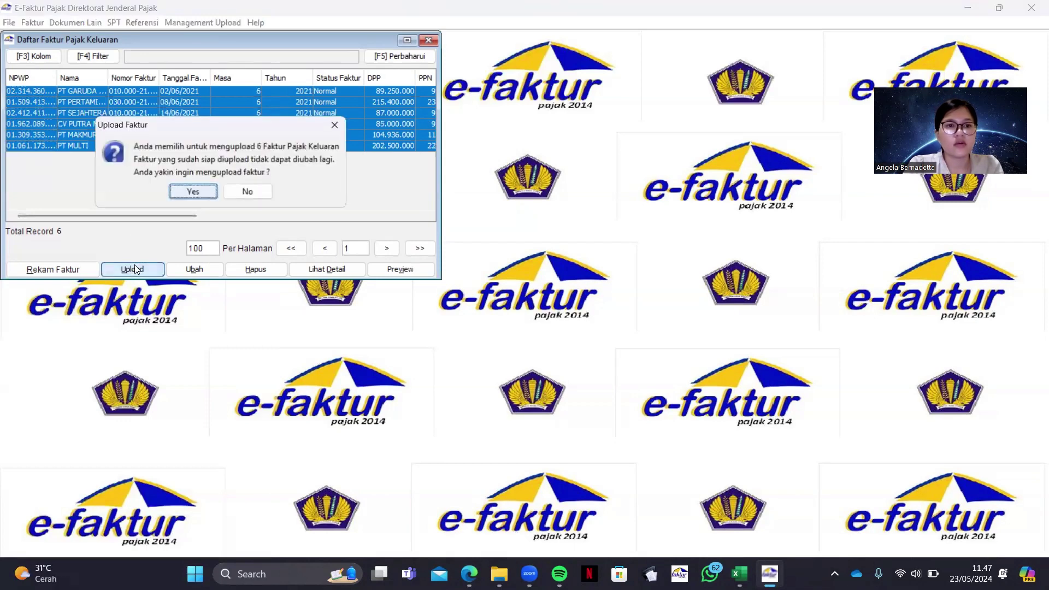
{"action": "left_click", "coordinate": [194, 190]}
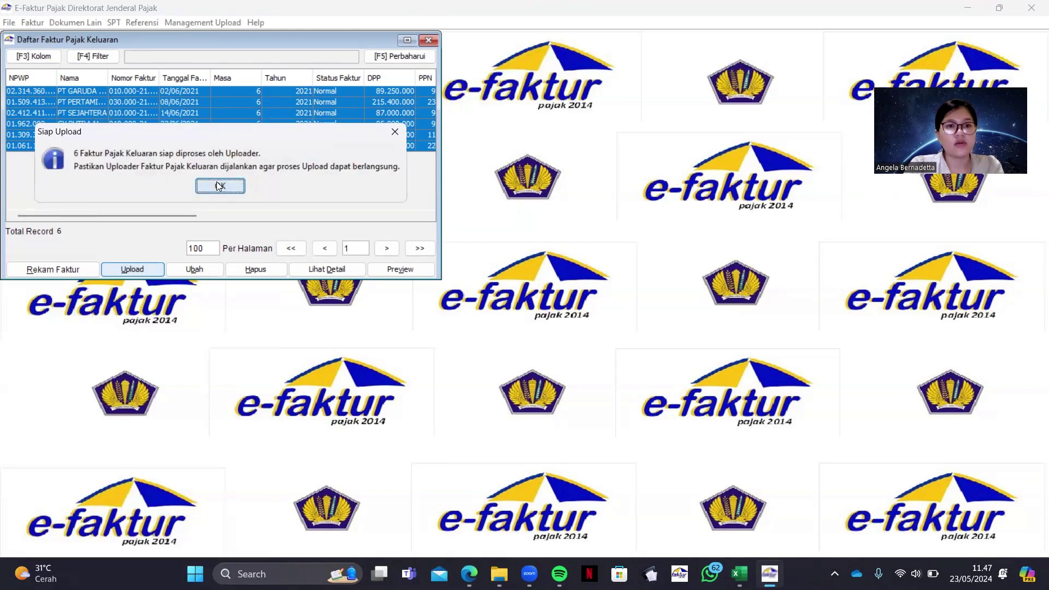
{"action": "left_click", "coordinate": [217, 183]}
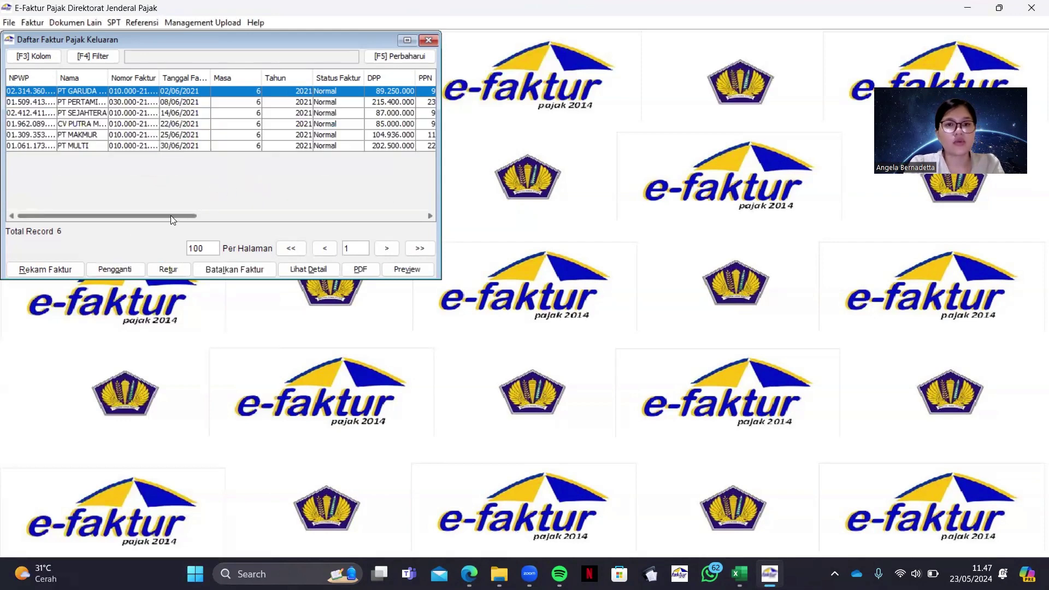
{"action": "left_click_drag", "start_coordinate": [171, 215], "coordinate": [302, 210]}
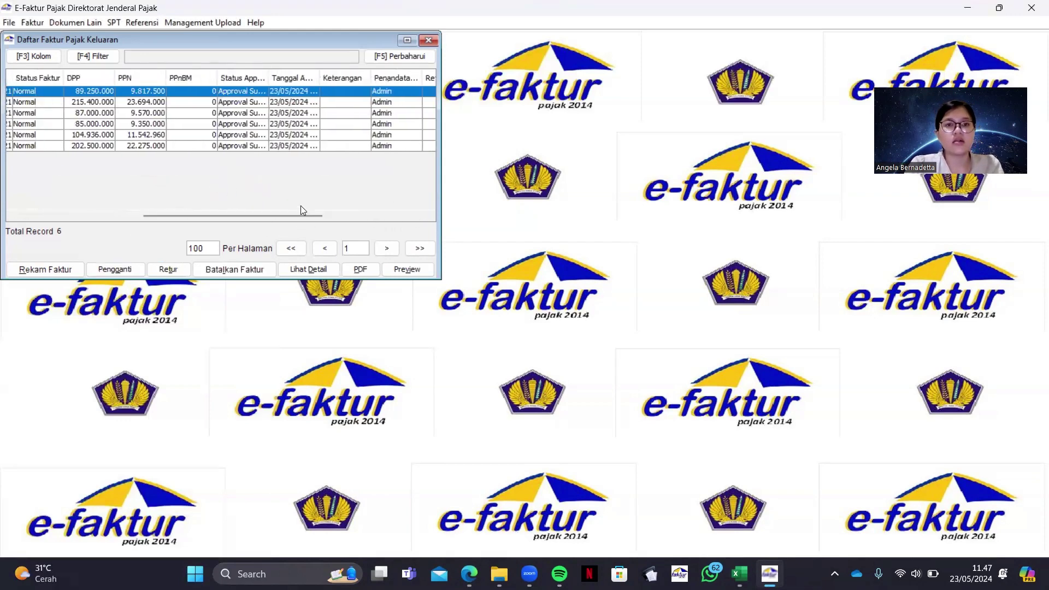
{"action": "left_click", "coordinate": [431, 41]}
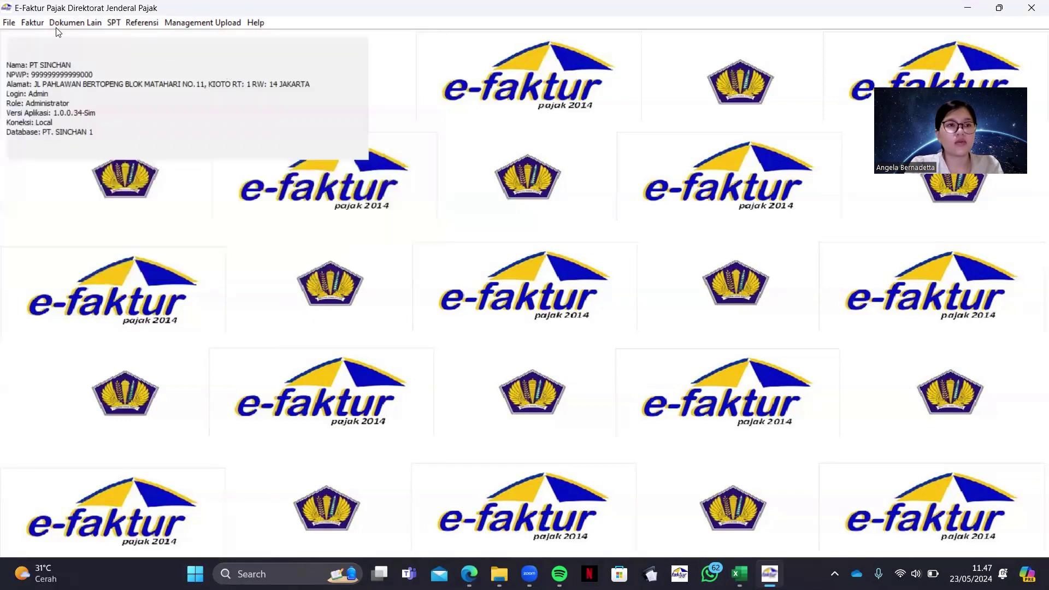
Mark all three input tax invoices ready for upload and show the other output-tax documents list
{"action": "left_click", "coordinate": [32, 22]}
{"action": "mouse_move", "coordinate": [68, 54]}
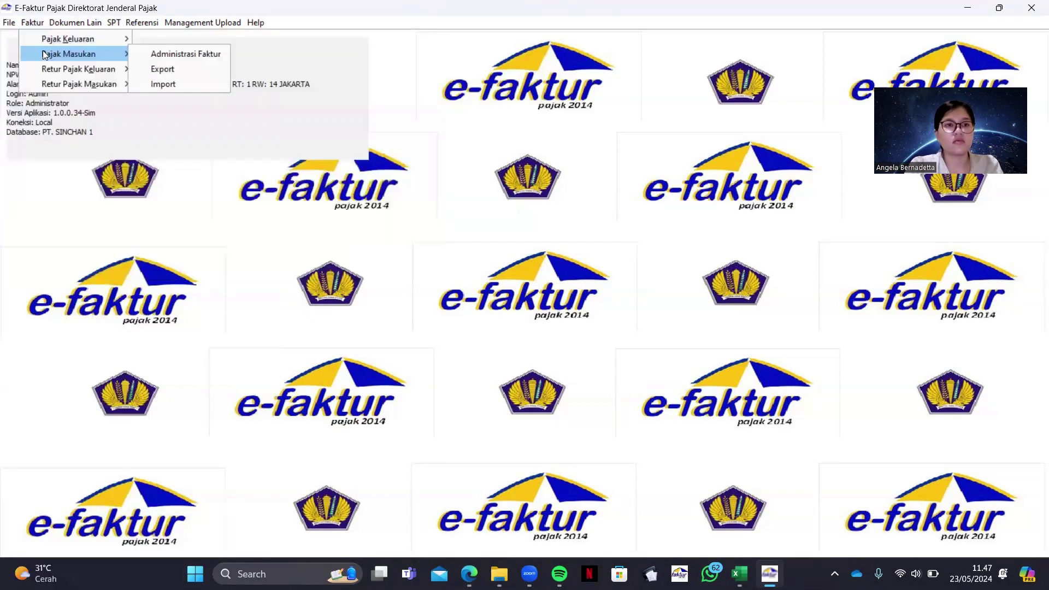
{"action": "left_click", "coordinate": [151, 47]}
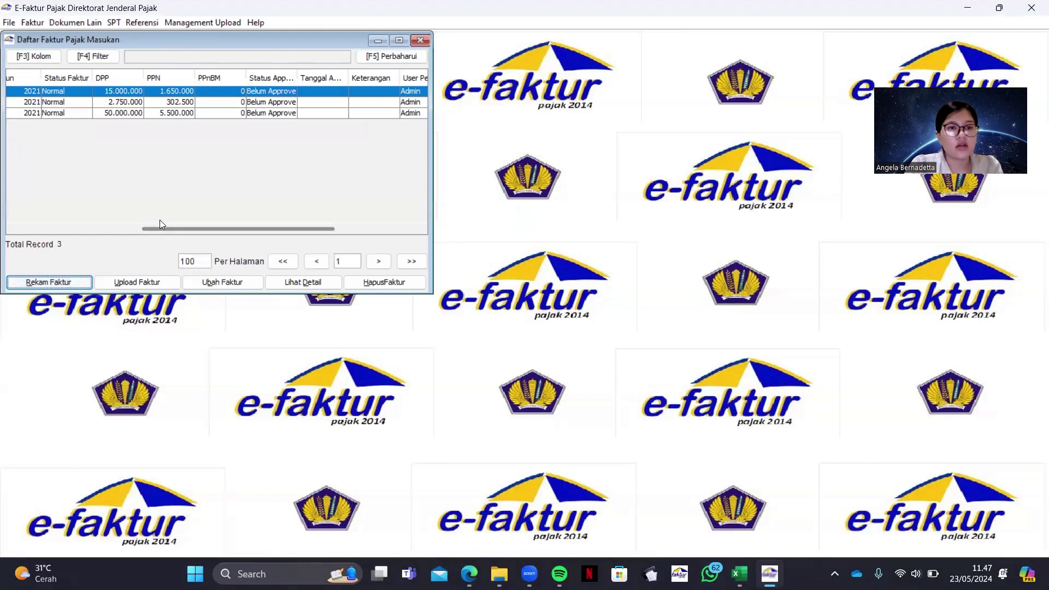
{"action": "left_click_drag", "start_coordinate": [161, 223], "coordinate": [24, 214]}
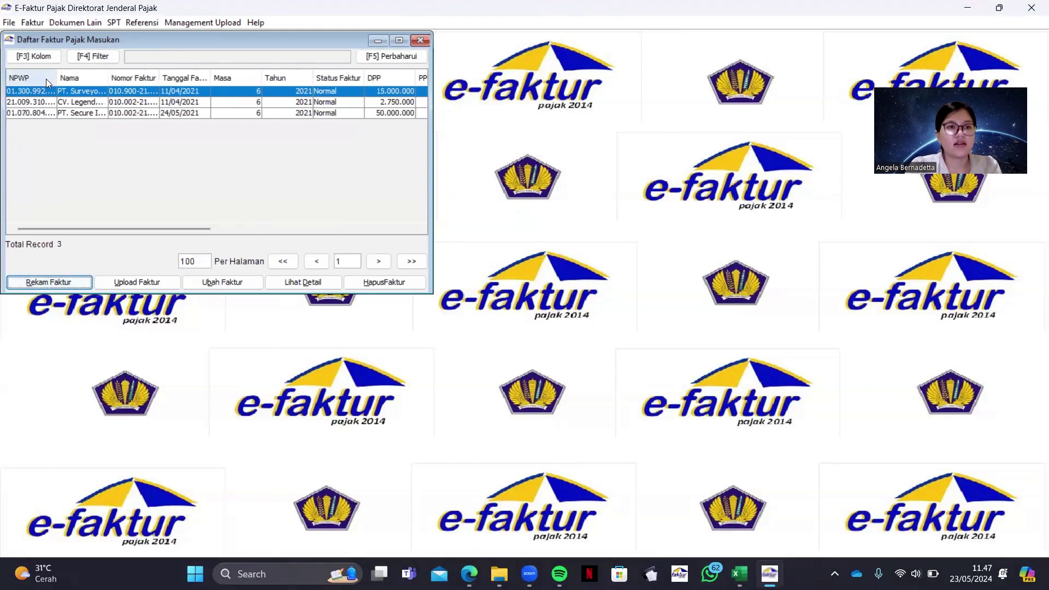
{"action": "left_click_drag", "start_coordinate": [11, 90], "coordinate": [161, 199]}
{"action": "left_click", "coordinate": [123, 284]}
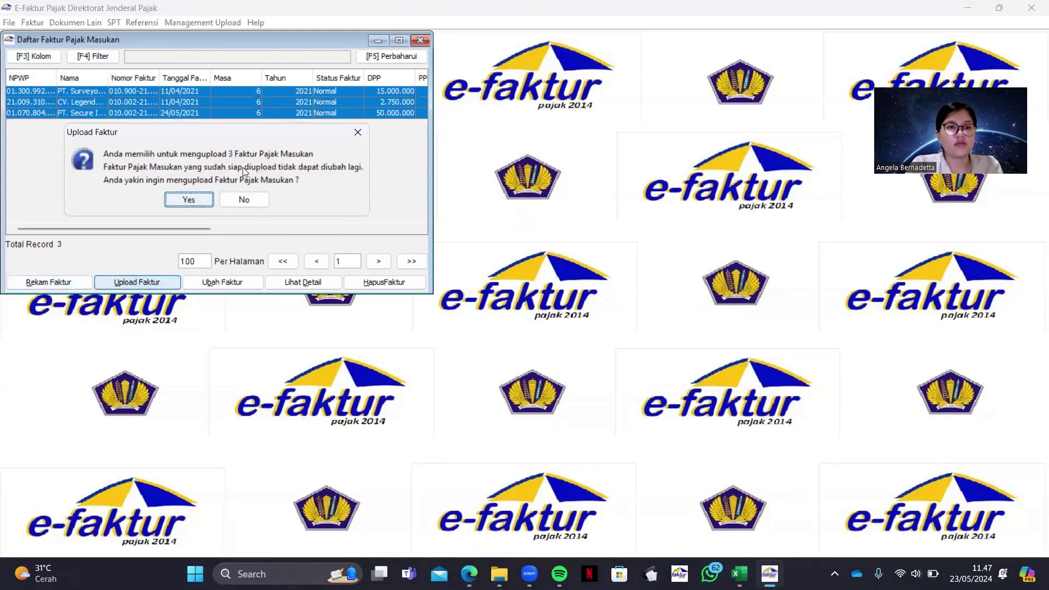
{"action": "left_click", "coordinate": [203, 196]}
{"action": "left_click", "coordinate": [217, 192]}
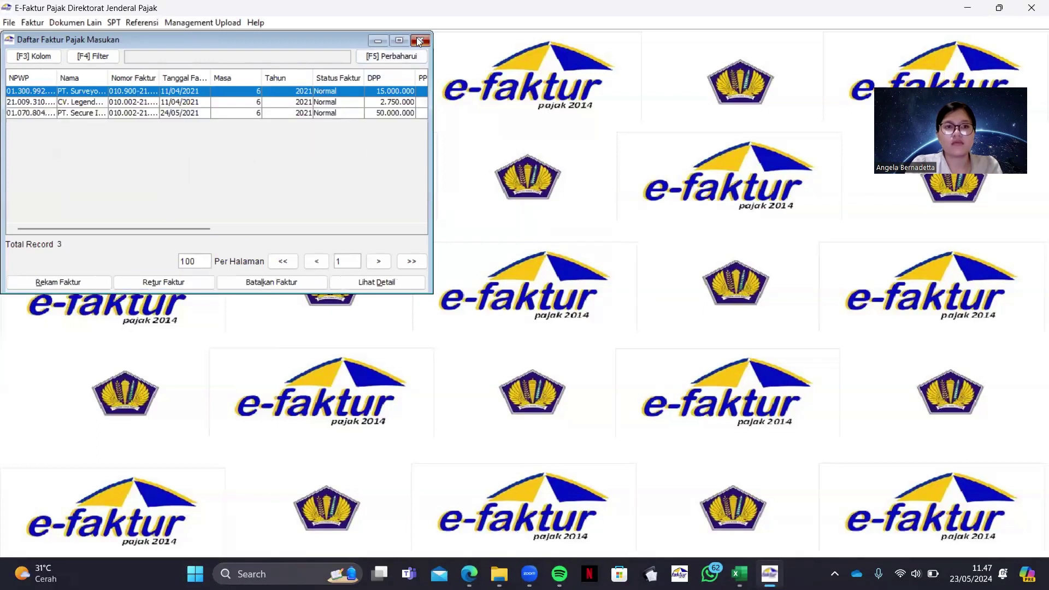
{"action": "left_click", "coordinate": [420, 40]}
{"action": "left_click", "coordinate": [59, 24]}
{"action": "left_click", "coordinate": [67, 41]}
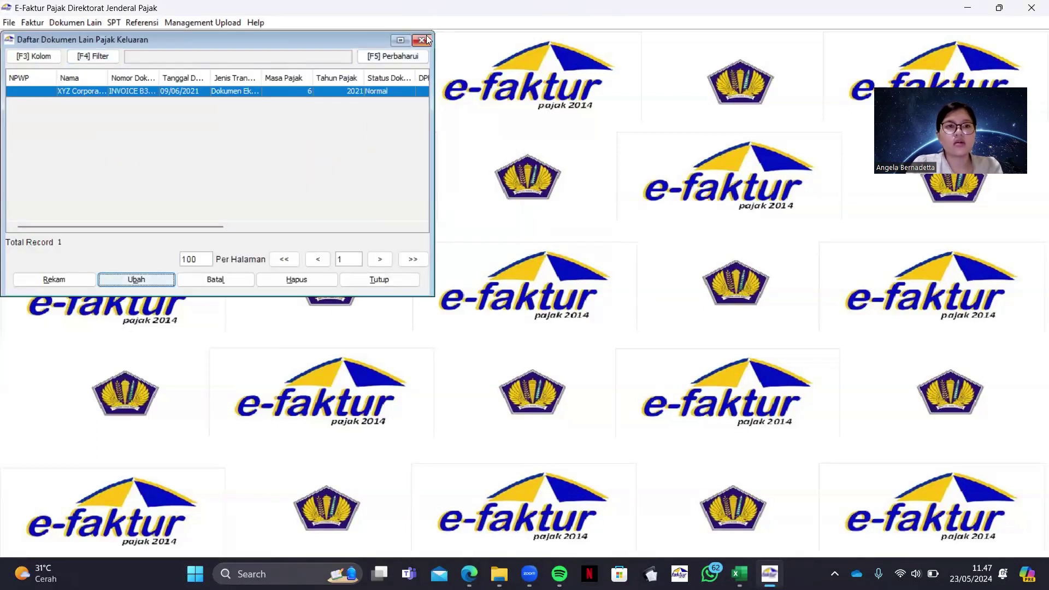
Check the other output and input document lists and close them
{"action": "left_click", "coordinate": [422, 39]}
{"action": "left_click", "coordinate": [87, 23]}
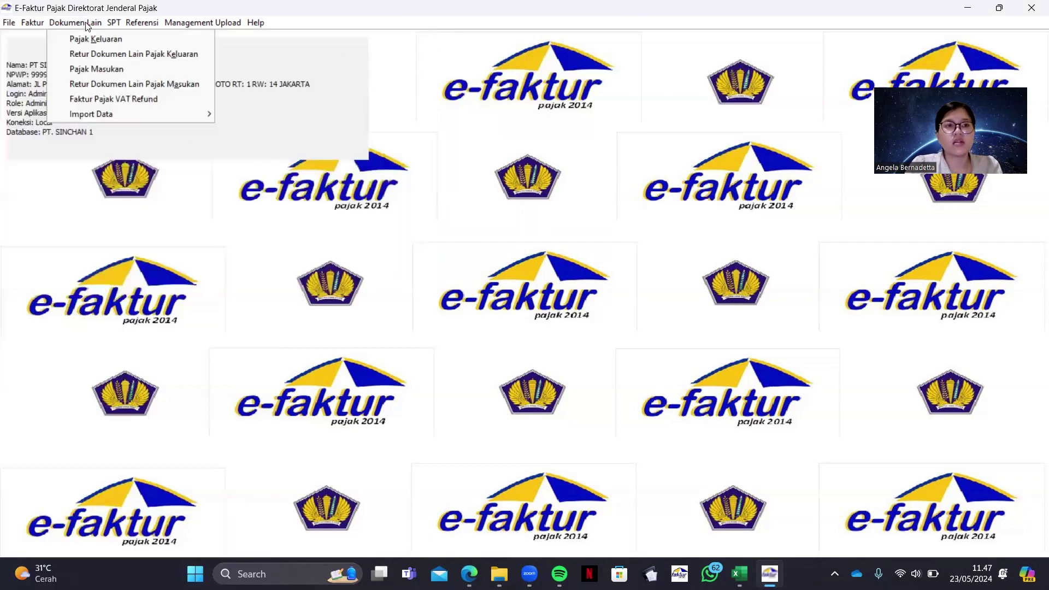
{"action": "left_click", "coordinate": [95, 70]}
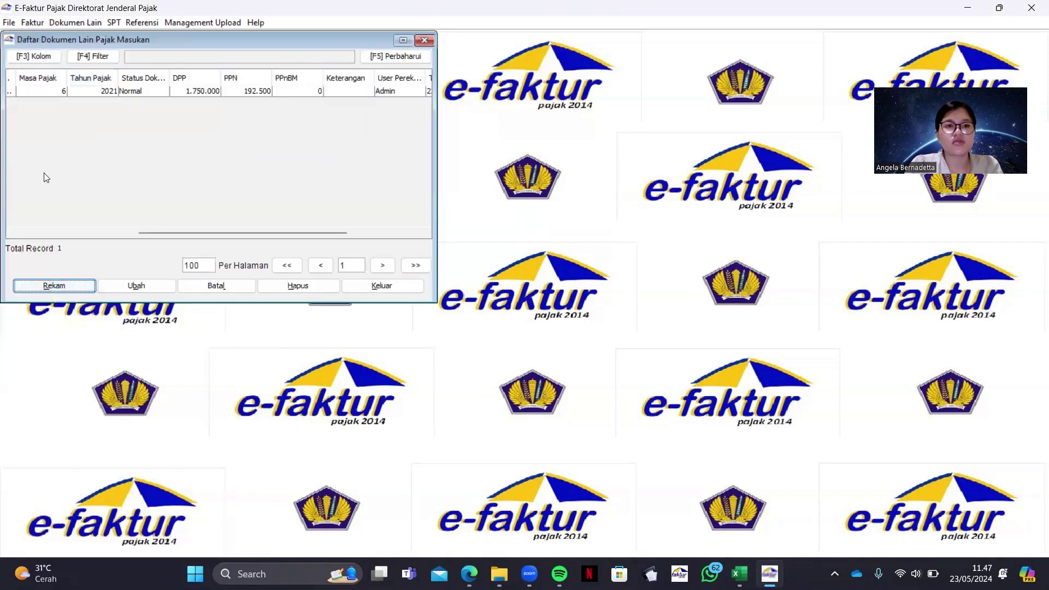
{"action": "key", "text": "Escape"}
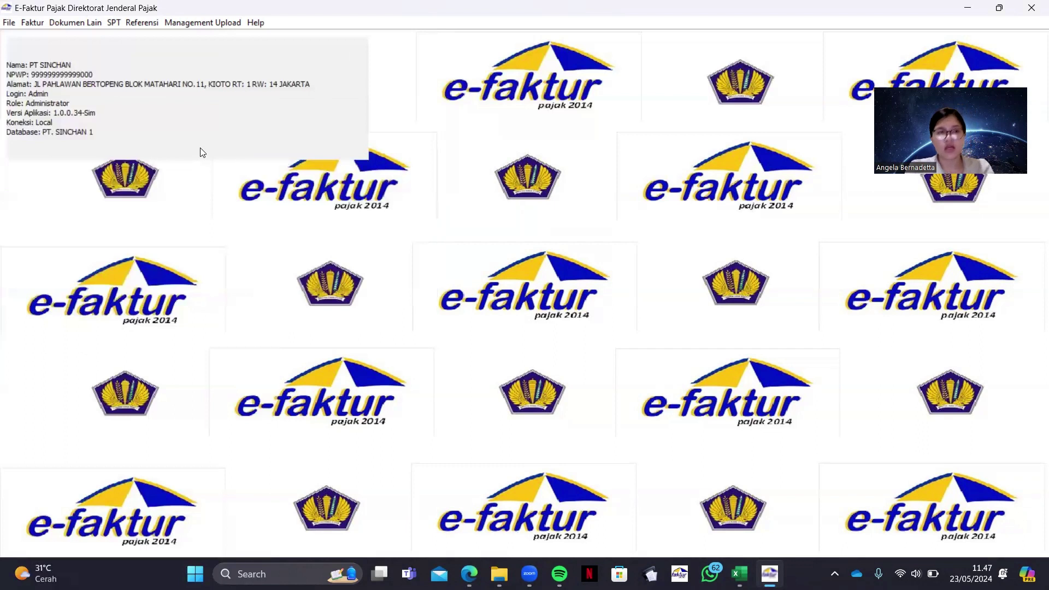
Post Masa Pajak 06–06 2021 after counting 7 output and 4 input documents
{"action": "left_click", "coordinate": [115, 23]}
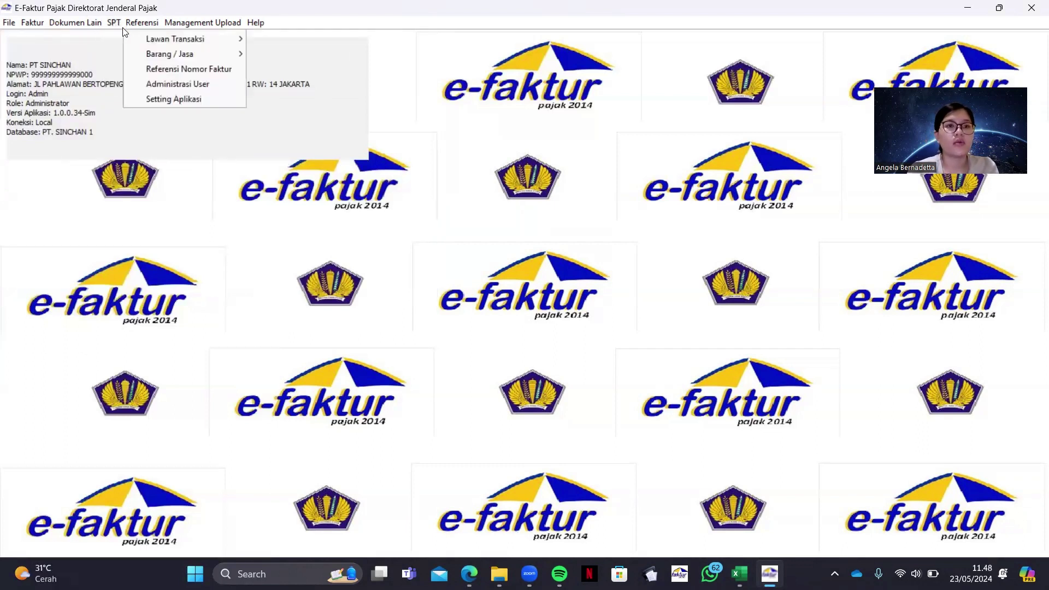
{"action": "left_click", "coordinate": [116, 39]}
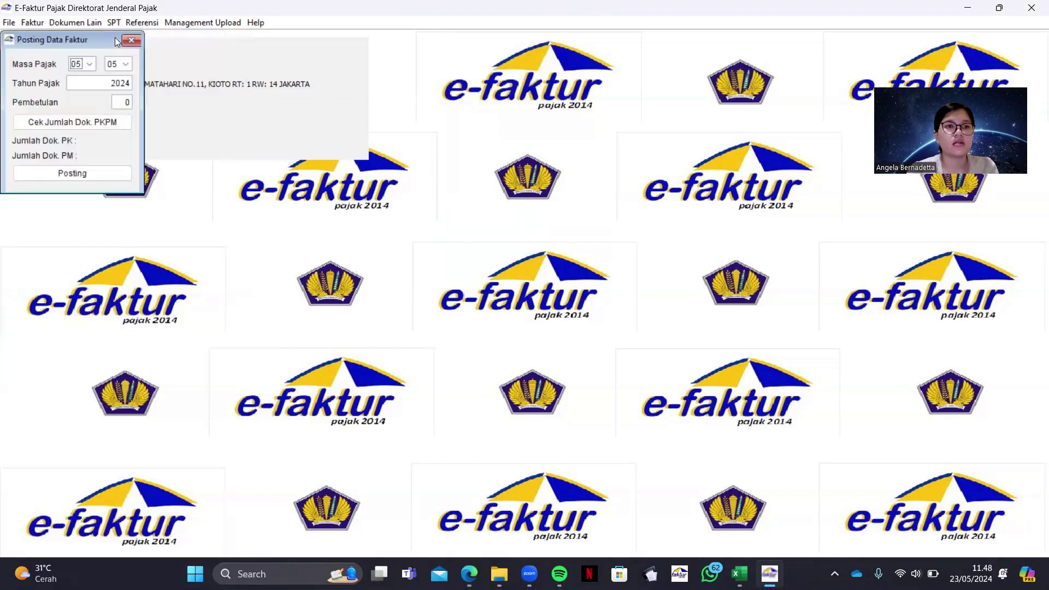
{"action": "left_click", "coordinate": [90, 66]}
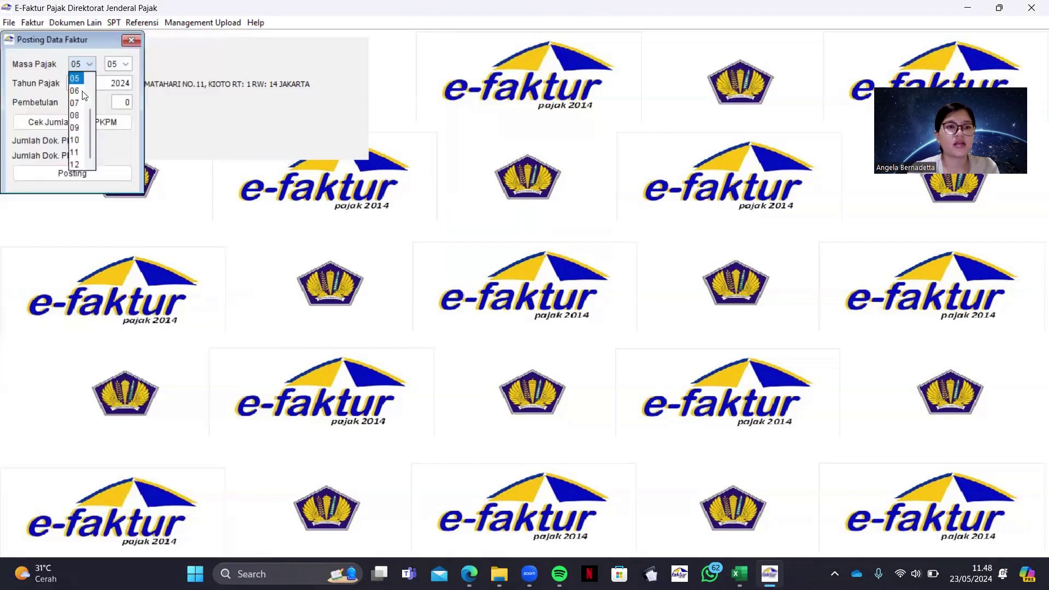
{"action": "left_click", "coordinate": [82, 89]}
{"action": "left_click", "coordinate": [129, 83]}
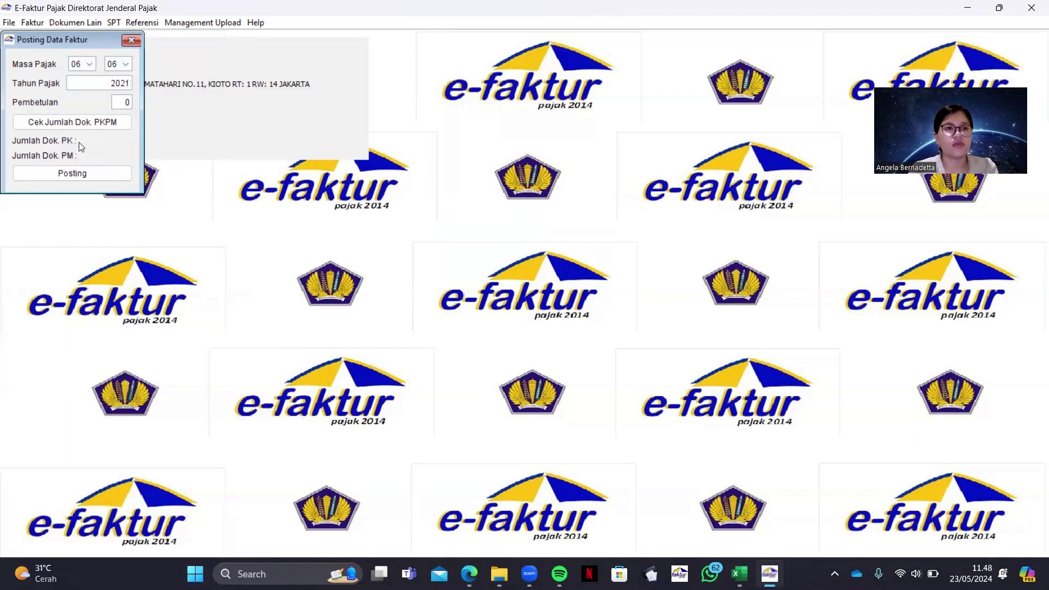
{"action": "left_click", "coordinate": [78, 123]}
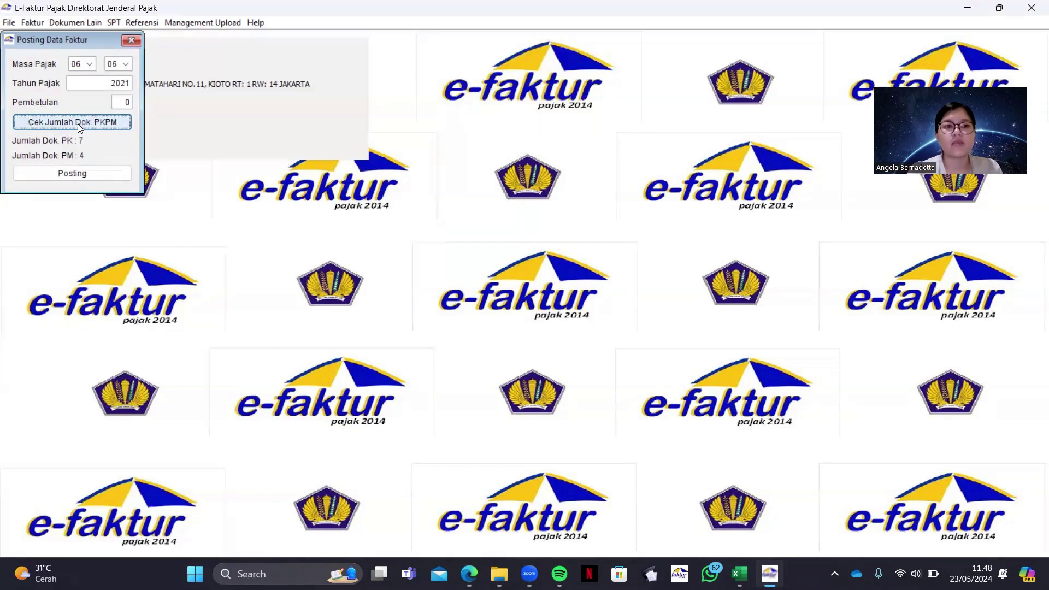
{"action": "left_click", "coordinate": [112, 174]}
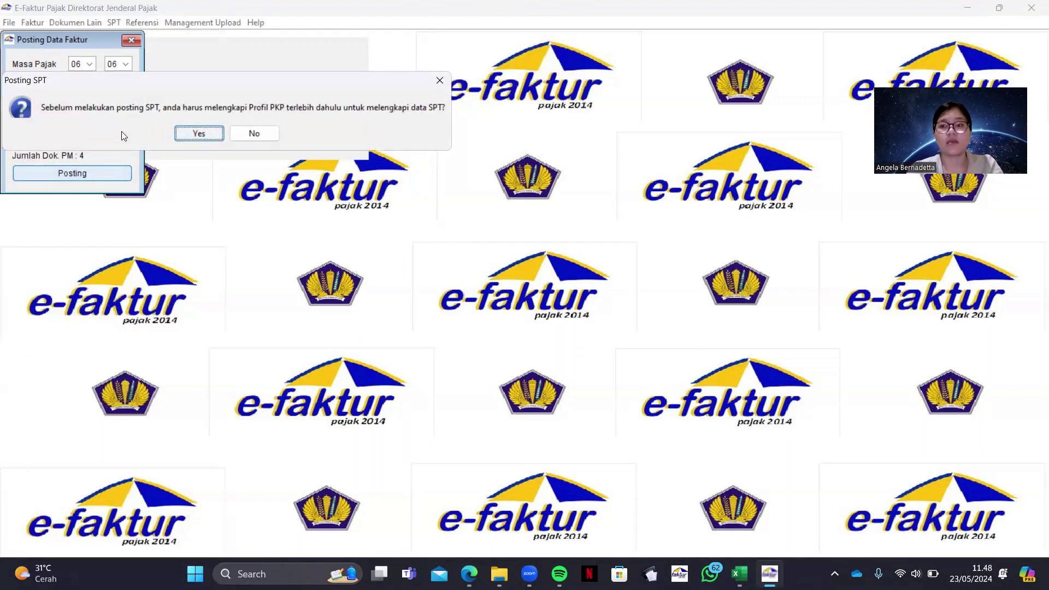
Accept completing the PKP profile and show the case PDF beside the profile form
{"action": "left_click", "coordinate": [197, 135]}
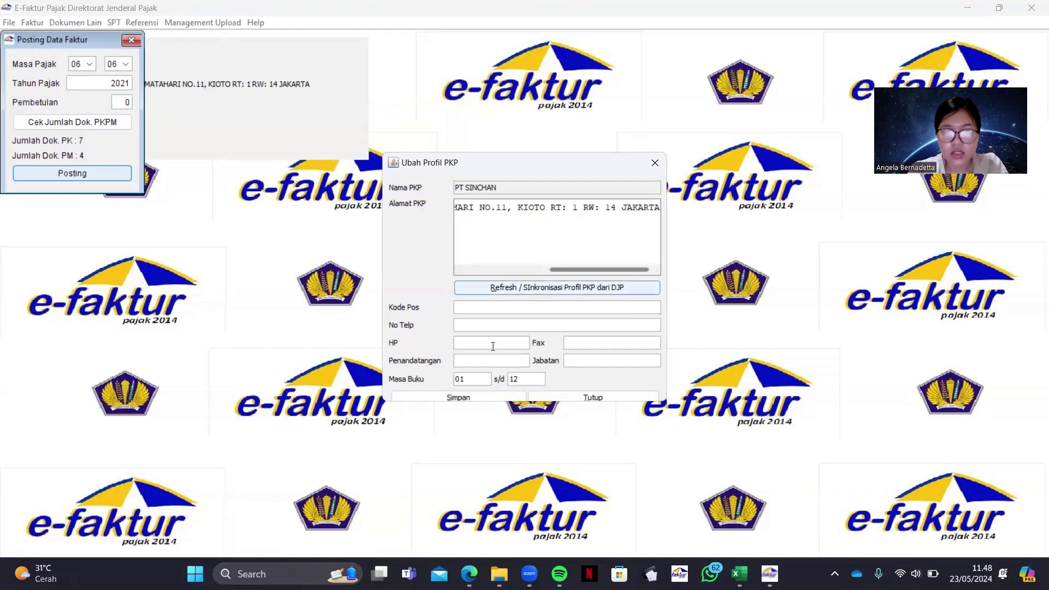
{"action": "left_click", "coordinate": [469, 574]}
{"action": "scroll", "coordinate": [745, 384], "scroll_direction": "up", "scroll_amount": 20}
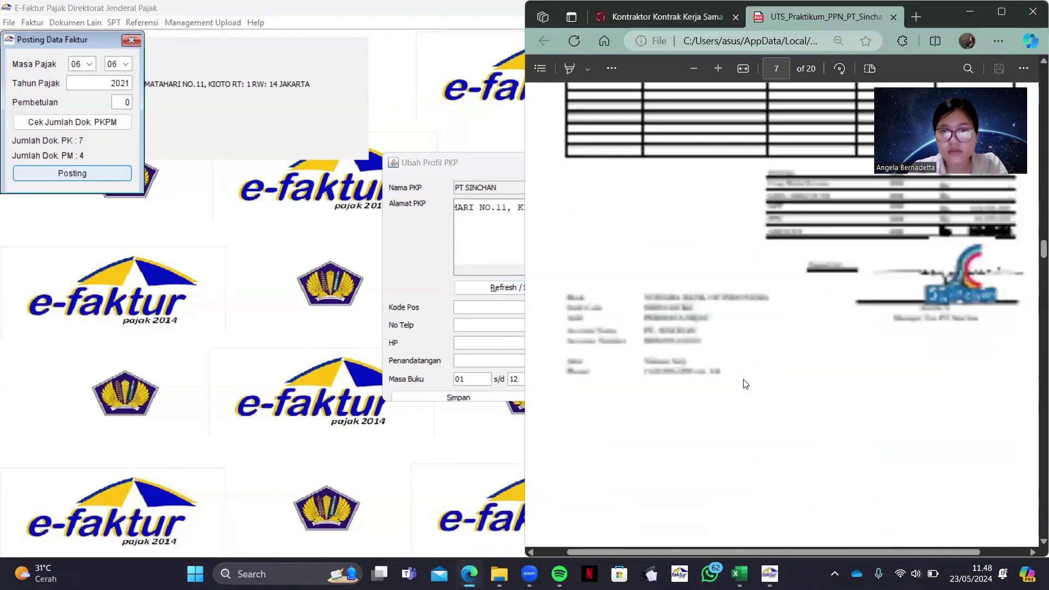
Copy 46691 from the case PDF into the profile's Kode Pos
{"action": "scroll", "coordinate": [745, 384], "scroll_direction": "up", "scroll_amount": 20}
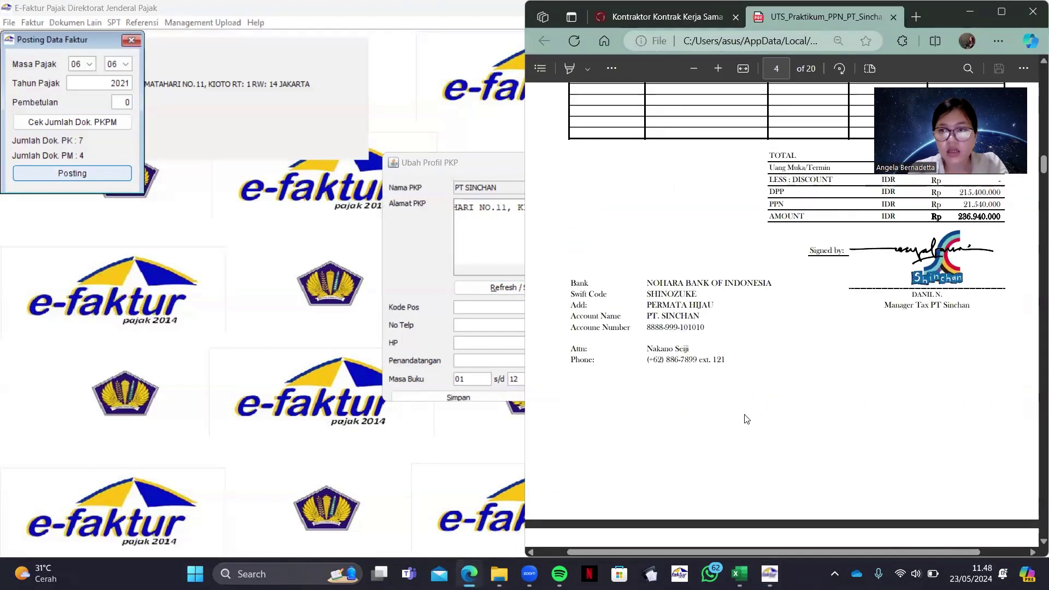
{"action": "scroll", "coordinate": [746, 419], "scroll_direction": "down", "scroll_amount": 8}
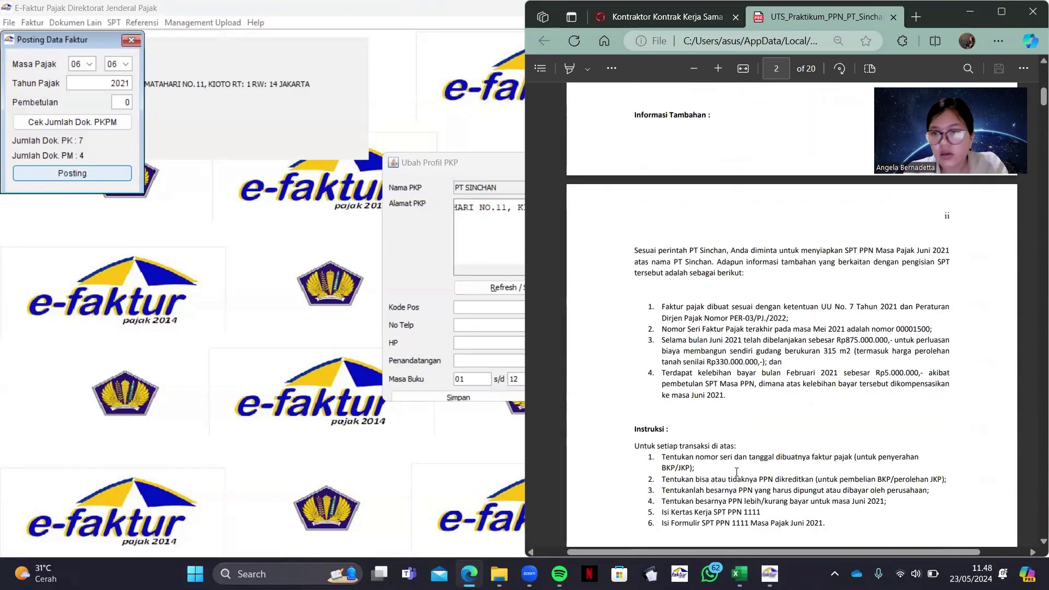
{"action": "scroll", "coordinate": [755, 332], "scroll_direction": "up", "scroll_amount": 5}
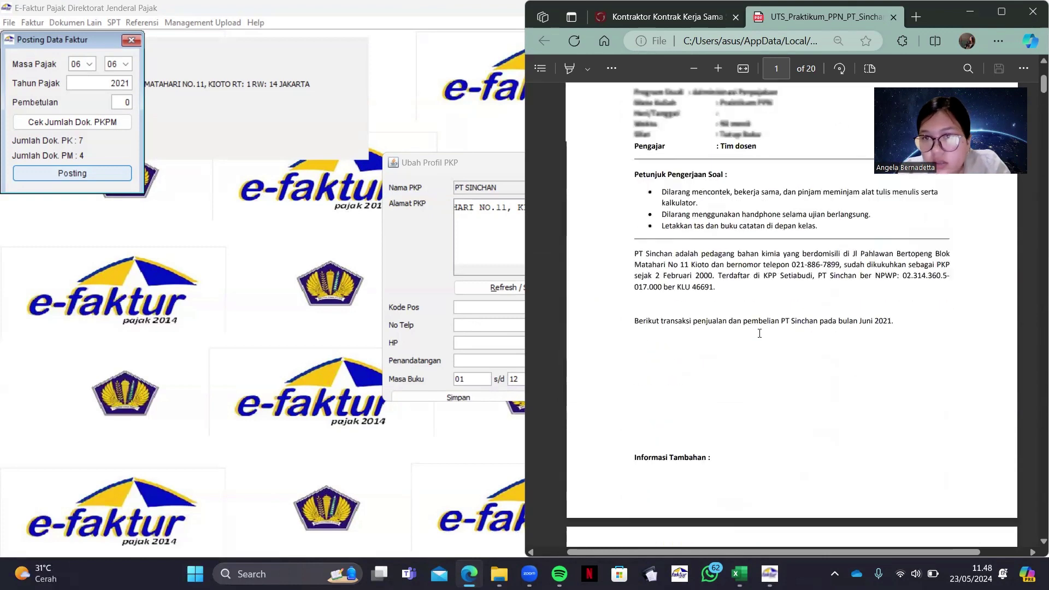
{"action": "double_click", "coordinate": [692, 312]}
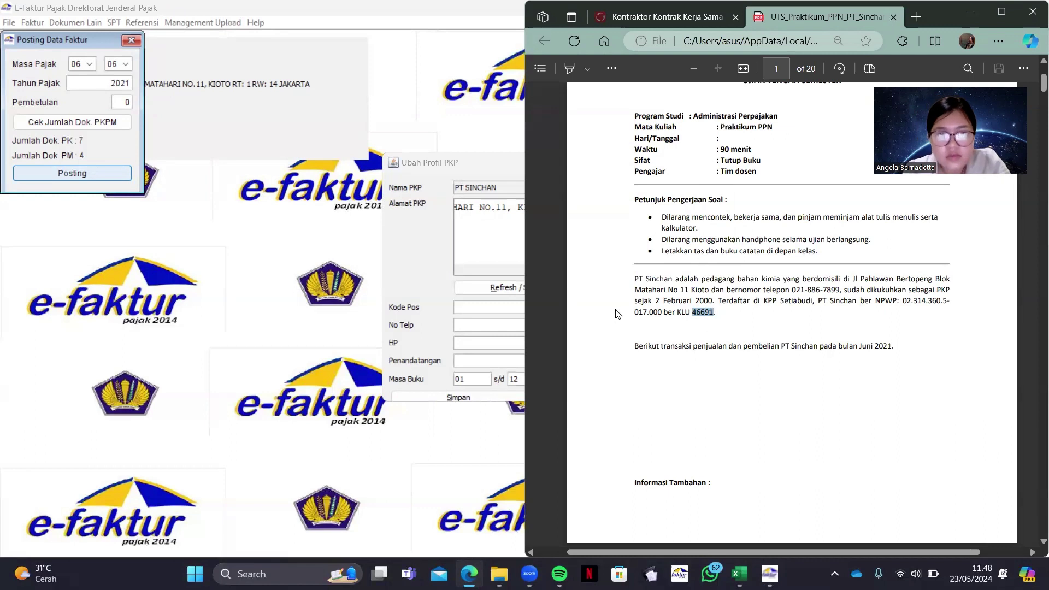
{"action": "key", "text": "ctrl+c"}
{"action": "key", "text": "alt+Tab"}
{"action": "key", "text": "ctrl+v"}
Fill No Telp, HP and Fax with the company phone number from the PDF, hyphens removed
{"action": "left_click", "coordinate": [795, 290]}
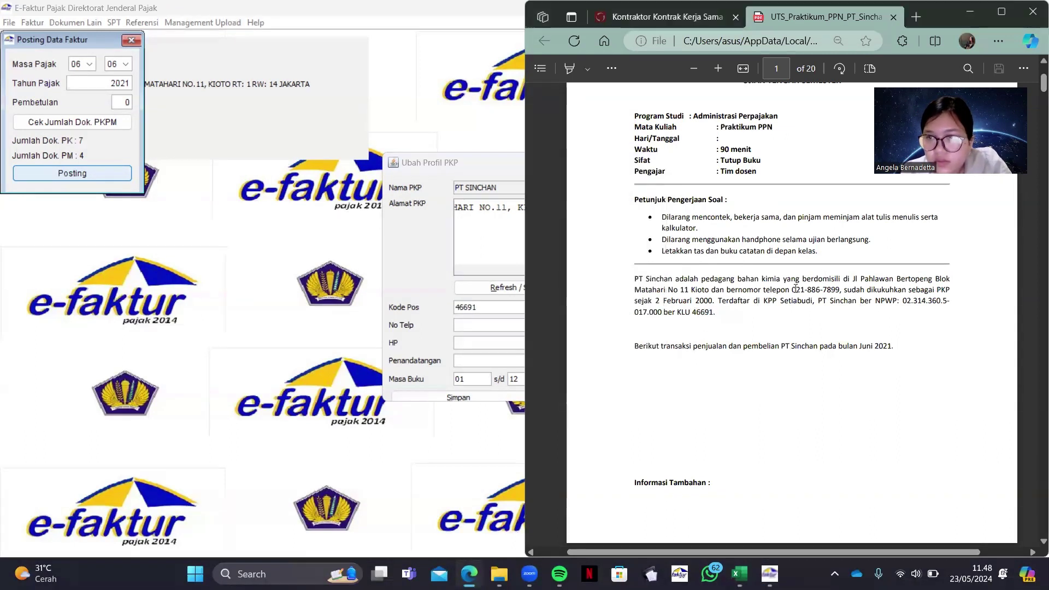
{"action": "left_click_drag", "start_coordinate": [792, 290], "coordinate": [839, 290]}
{"action": "left_click", "coordinate": [507, 326]}
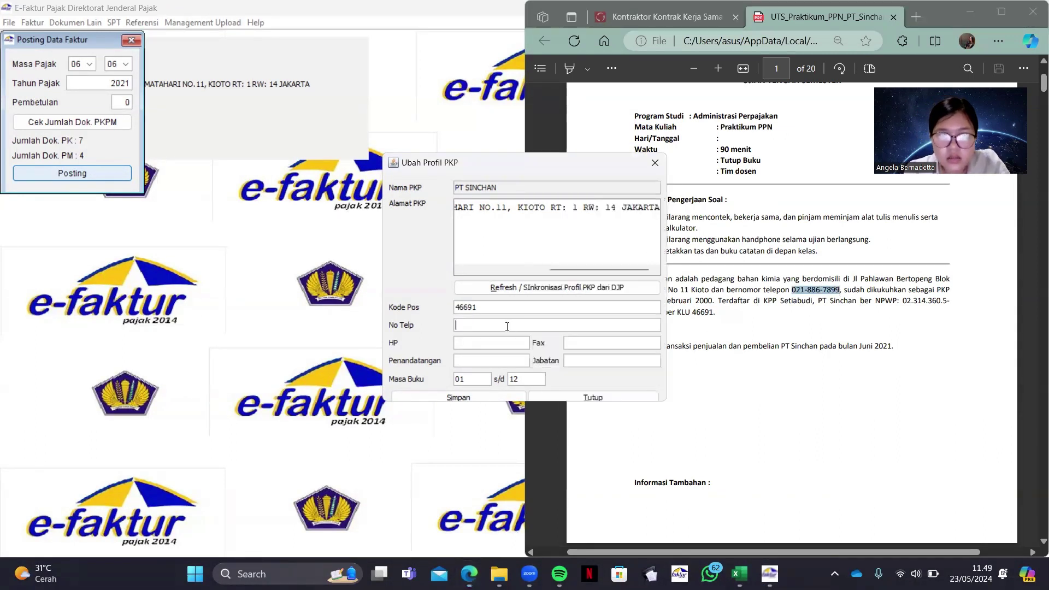
{"action": "key", "text": "ctrl+v"}
{"action": "left_click", "coordinate": [487, 325]}
{"action": "key", "text": "BackSpace"}
{"action": "key", "text": "Left"}
{"action": "key", "text": "Left"}
{"action": "key", "text": "Left"}
{"action": "key", "text": "BackSpace"}
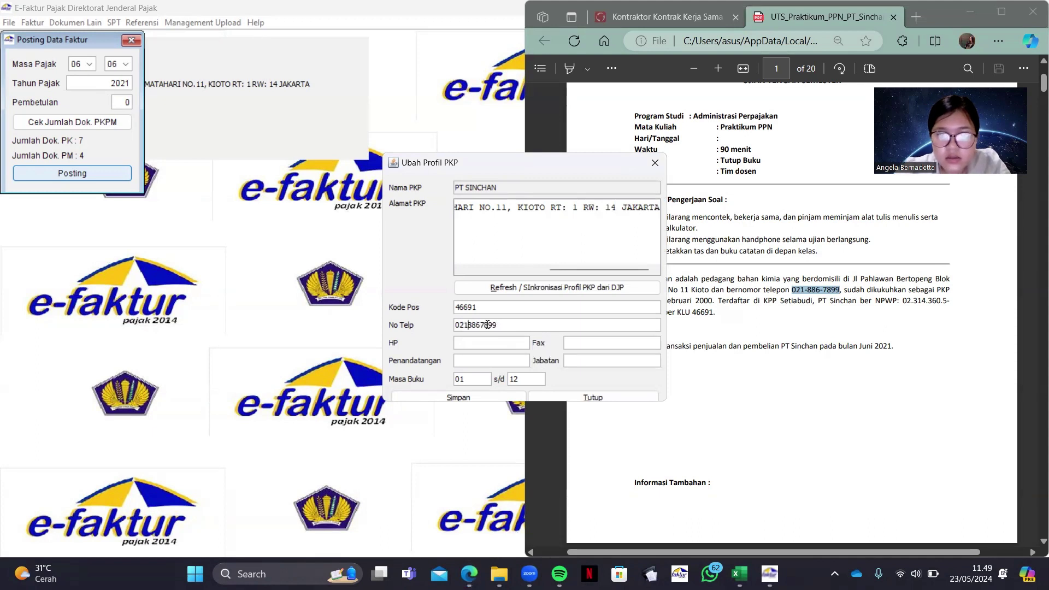
{"action": "key", "text": "ctrl+a"}
{"action": "key", "text": "ctrl+c"}
{"action": "left_click", "coordinate": [464, 343]}
{"action": "key", "text": "ctrl+v"}
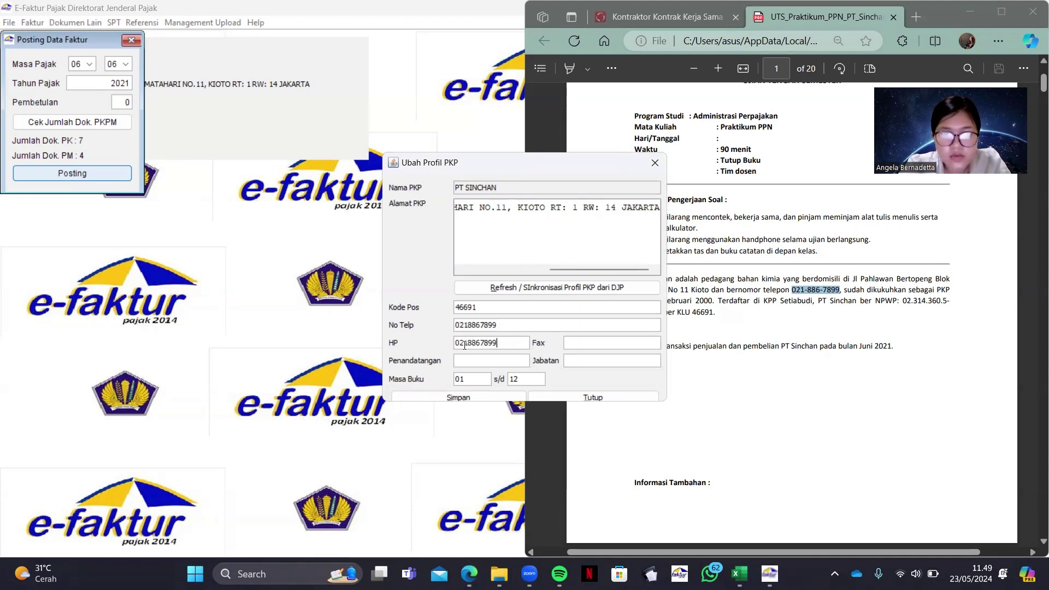
{"action": "left_click", "coordinate": [583, 343]}
{"action": "key", "text": "ctrl+v"}
Enter the signer's name from the PDF with position Manager Tax
{"action": "left_click", "coordinate": [508, 361]}
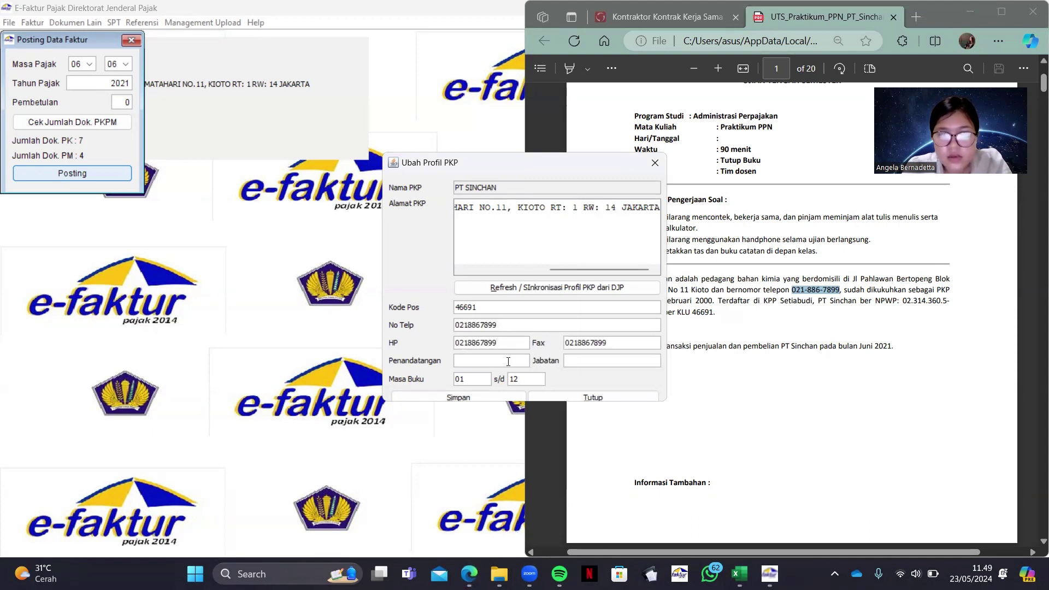
{"action": "left_click", "coordinate": [747, 356]}
{"action": "scroll", "coordinate": [656, 317], "scroll_direction": "down", "scroll_amount": 20}
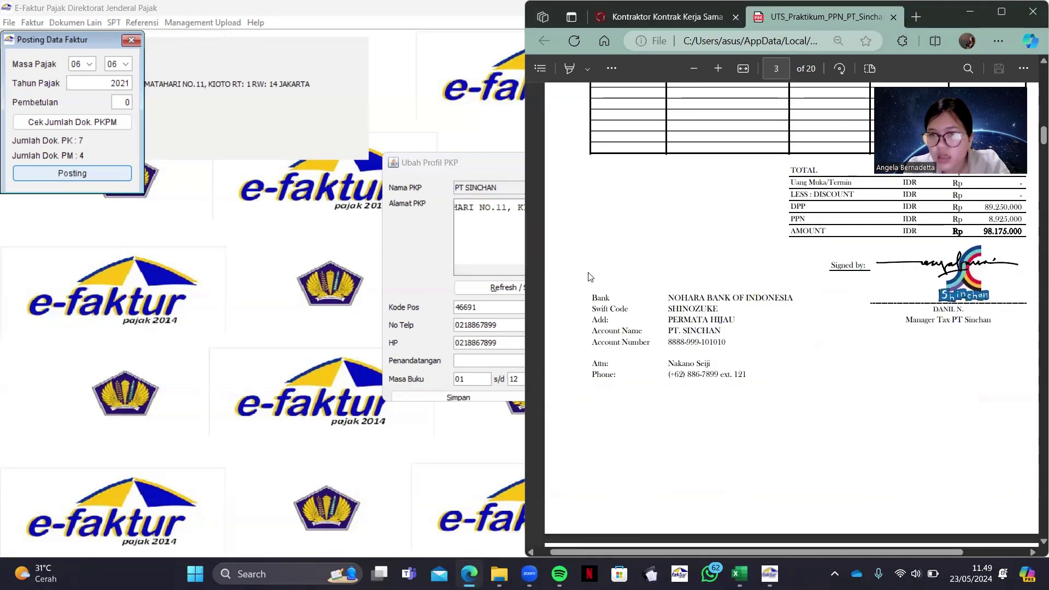
{"action": "left_click", "coordinate": [464, 361]}
{"action": "type", "text": "Danil N"}
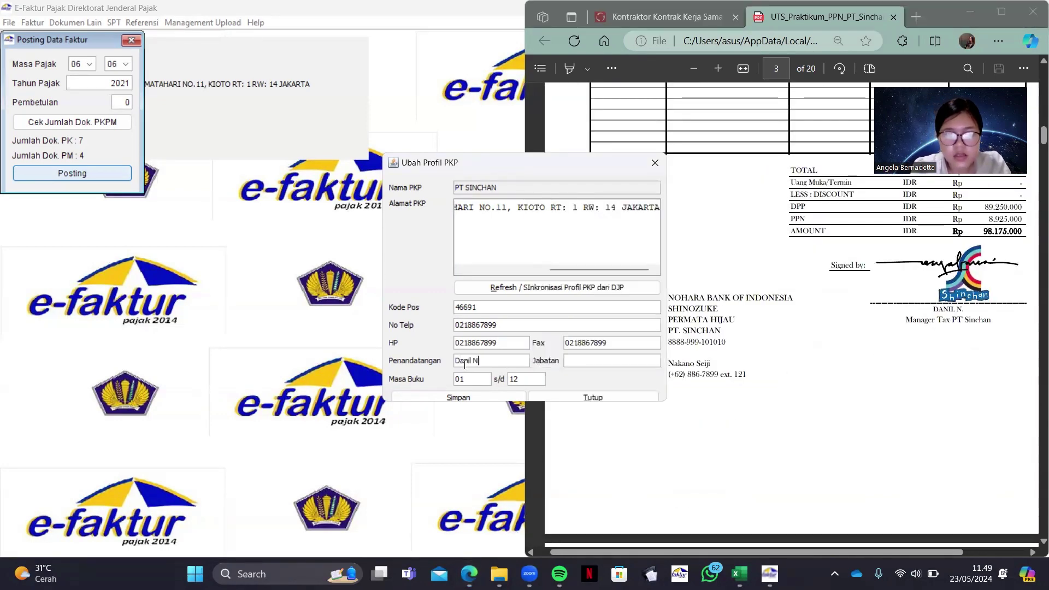
{"action": "left_click", "coordinate": [595, 361]}
{"action": "type", "text": "MAna"}
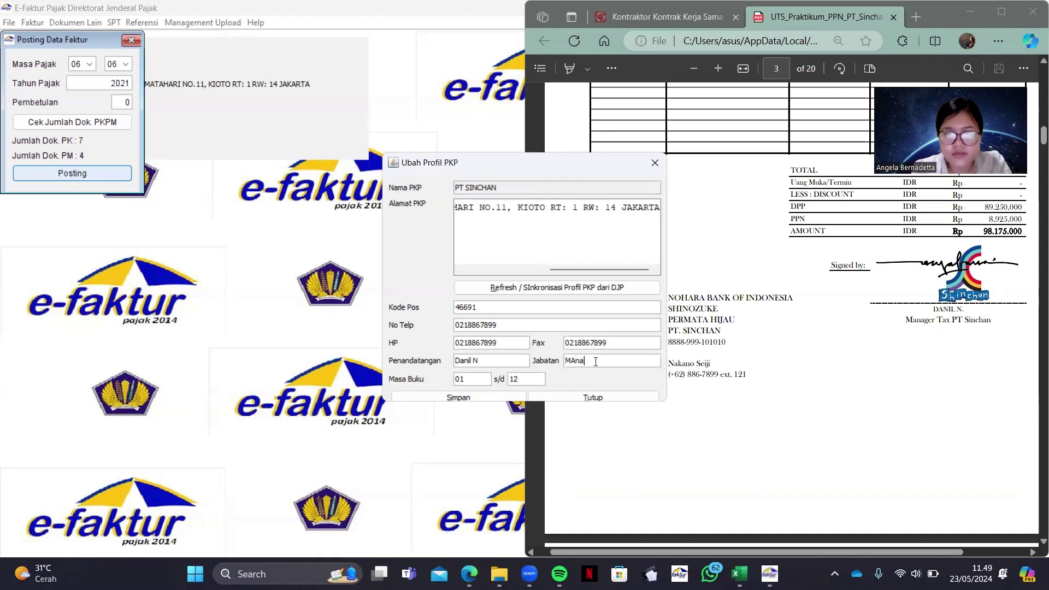
{"action": "key", "text": "BackSpace"}
{"action": "key", "text": "BackSpace"}
{"action": "key", "text": "BackSpace"}
{"action": "type", "text": "anager Tax"}
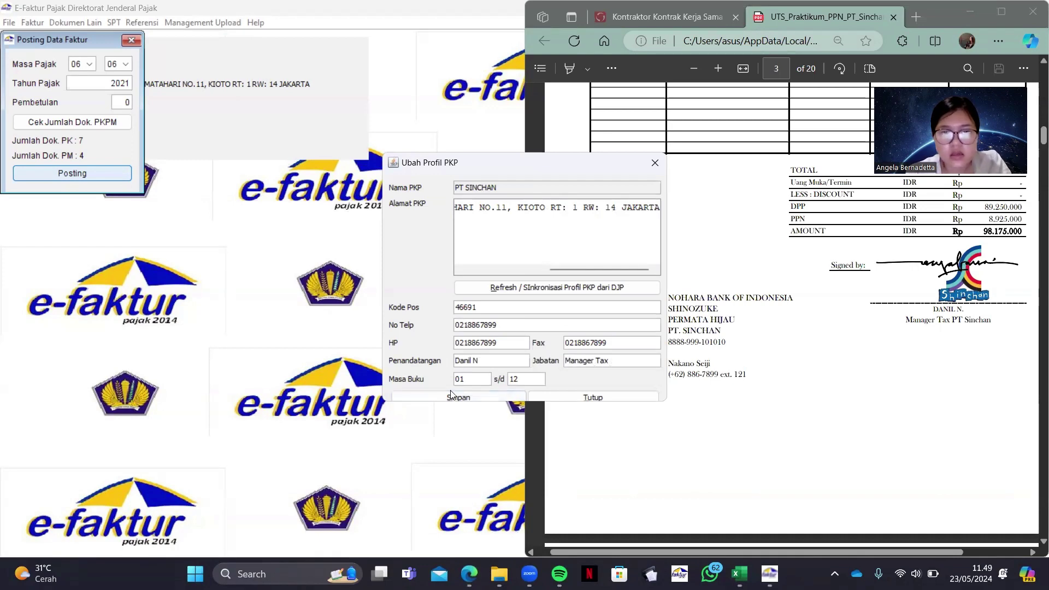
Save the PKP profile and post the June 2021 SPT data
{"action": "left_click", "coordinate": [459, 397]}
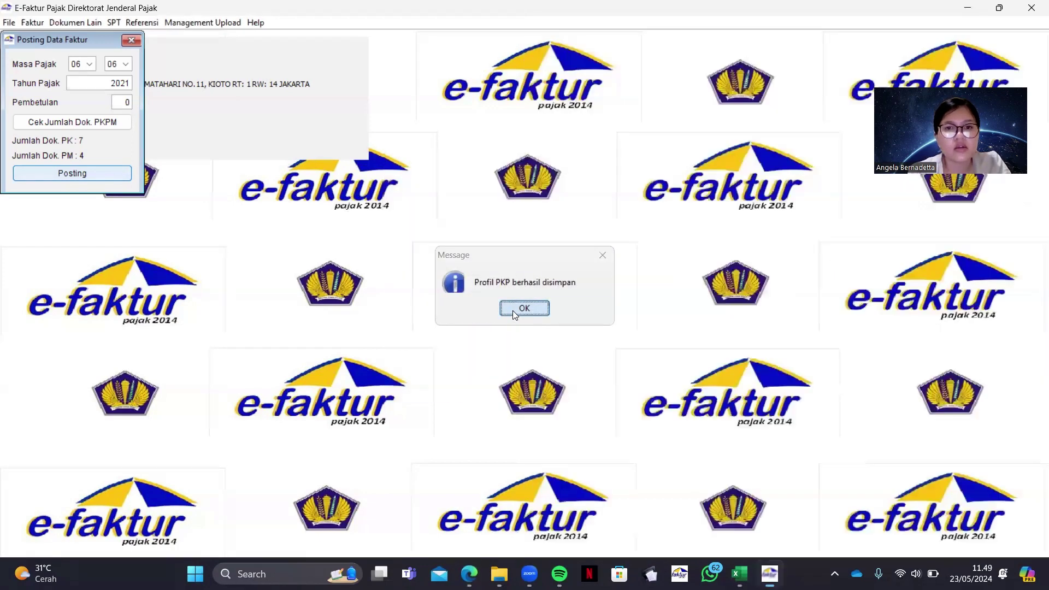
{"action": "left_click", "coordinate": [523, 308]}
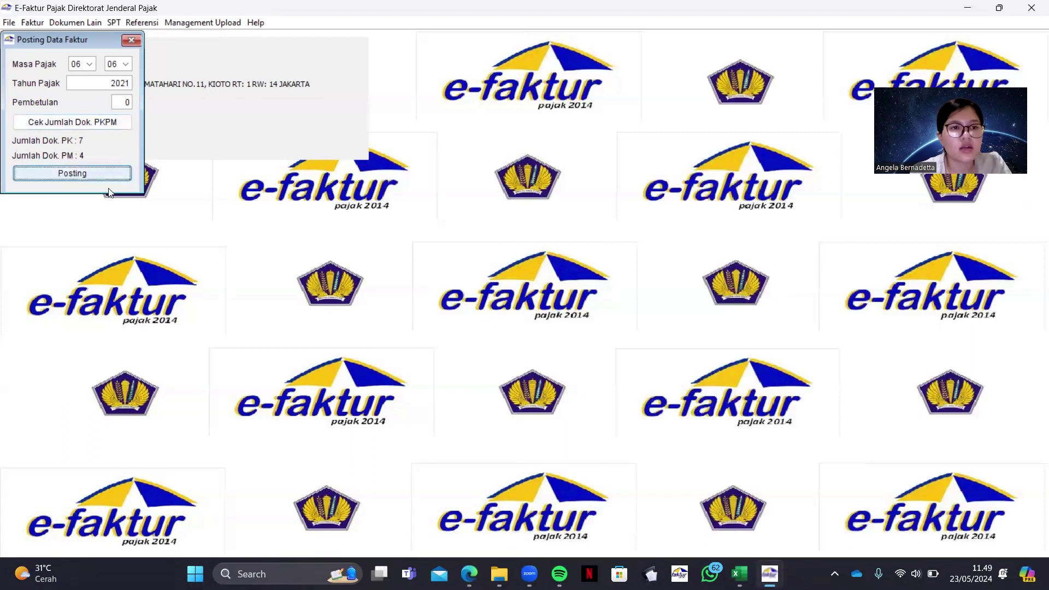
{"action": "left_click", "coordinate": [106, 168]}
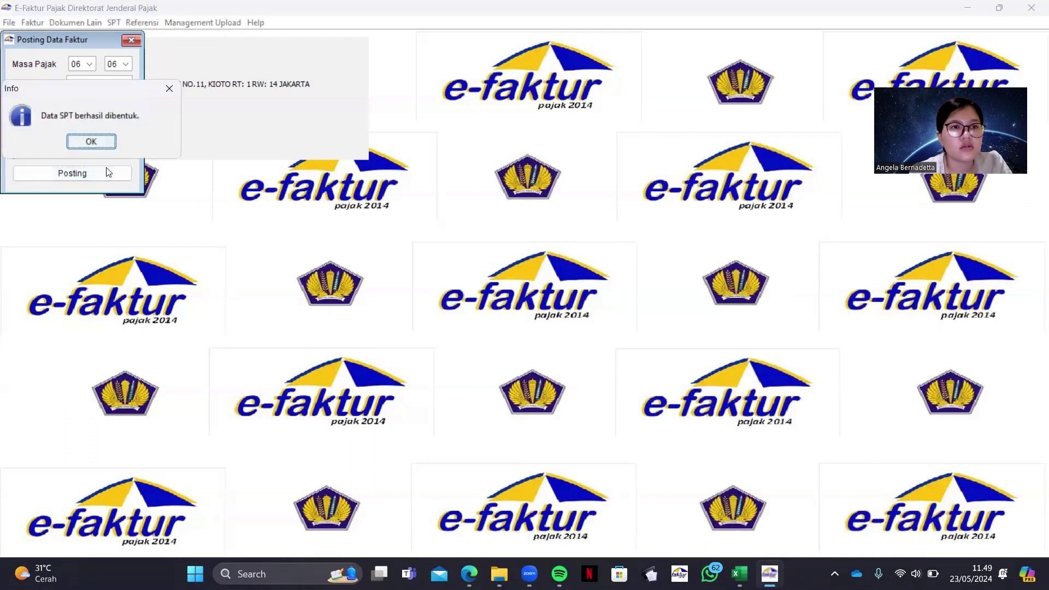
{"action": "left_click", "coordinate": [88, 140]}
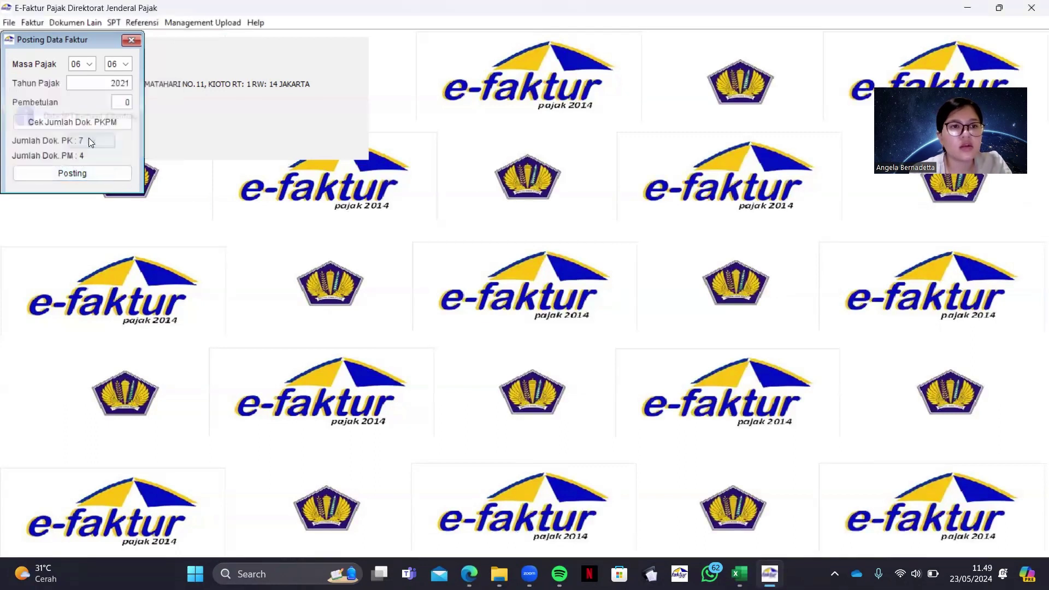
Refresh the saved SPT list and open the June 2021 (6-6) return, correction 0, for editing
{"action": "left_click", "coordinate": [132, 38]}
{"action": "left_click", "coordinate": [118, 25]}
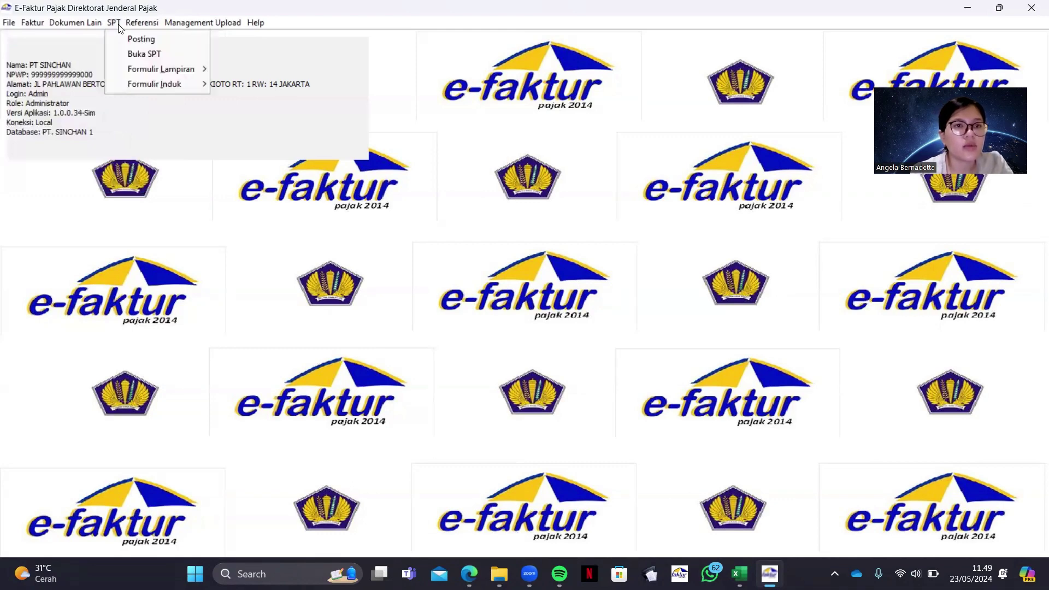
{"action": "left_click", "coordinate": [134, 55]}
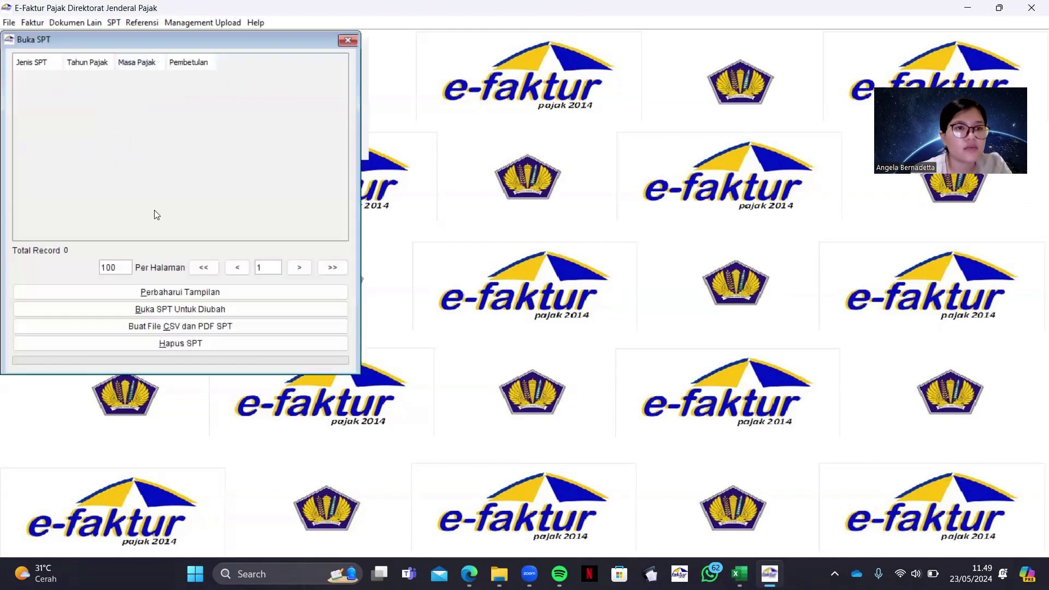
{"action": "left_click", "coordinate": [179, 292]}
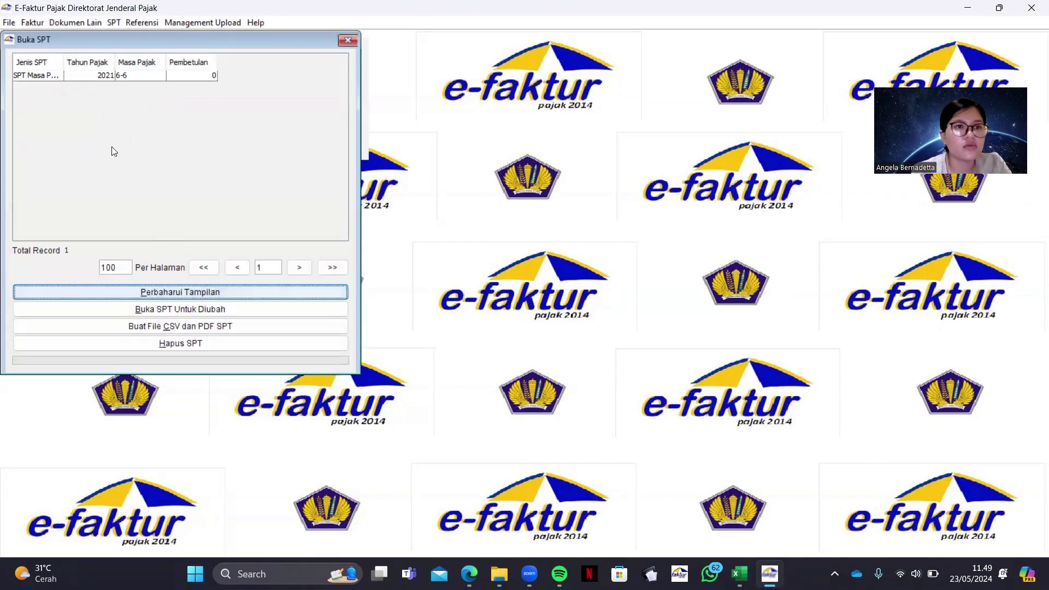
{"action": "left_click", "coordinate": [115, 74]}
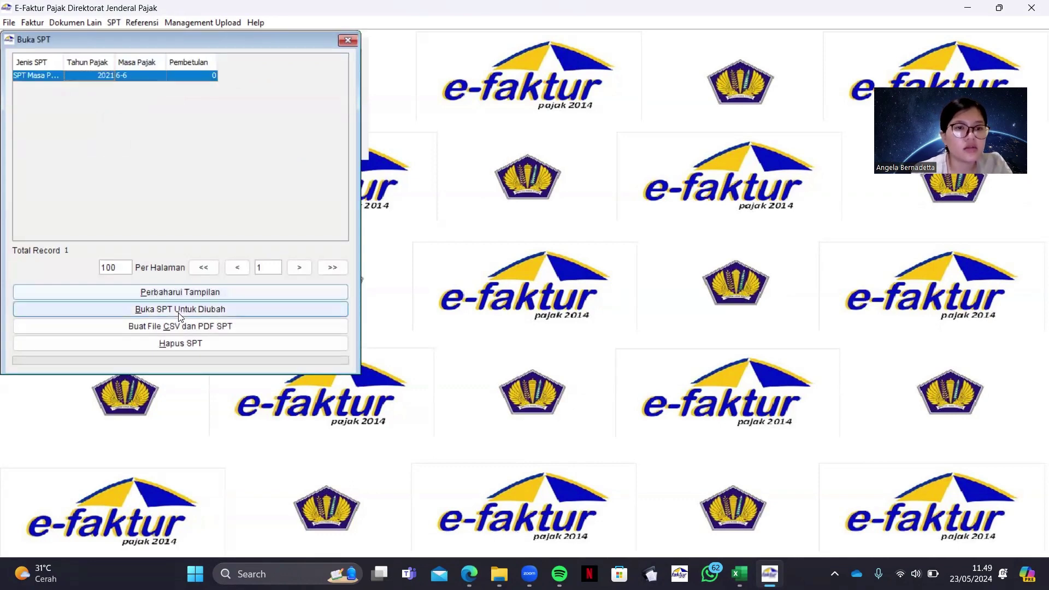
{"action": "left_click", "coordinate": [192, 309]}
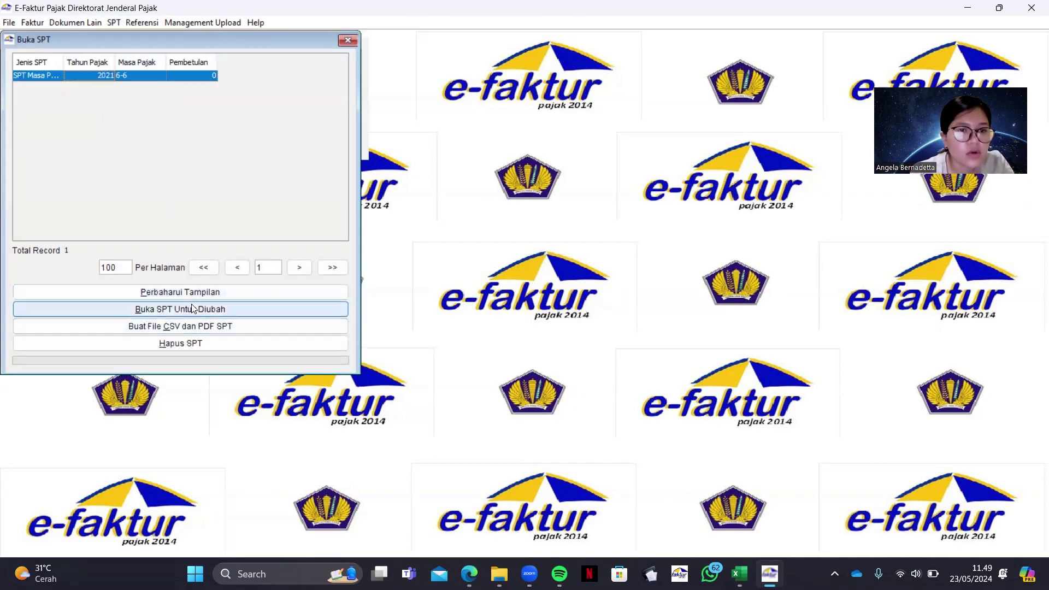
{"action": "left_click", "coordinate": [223, 312]}
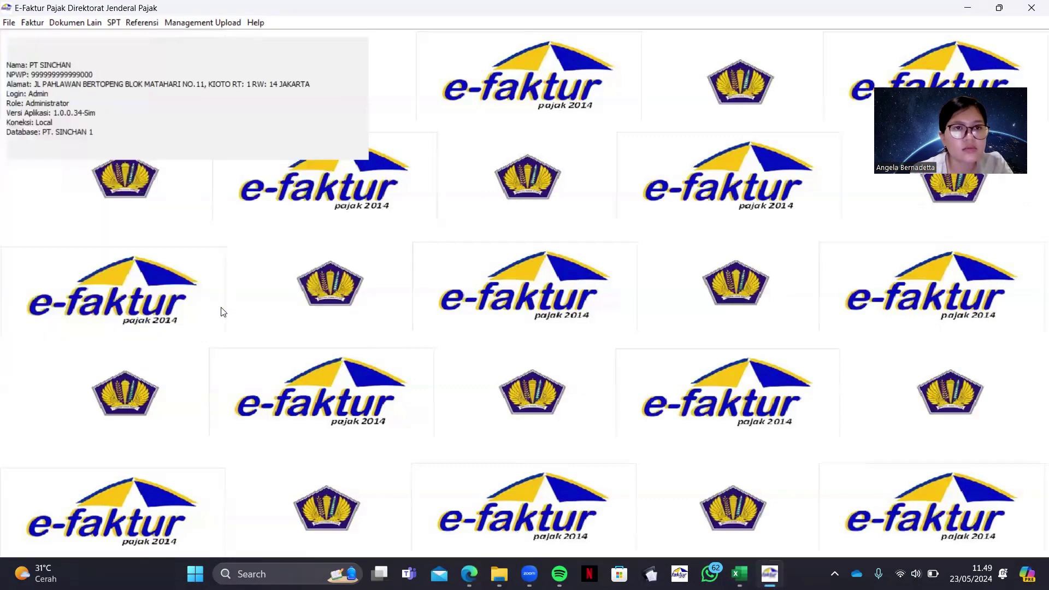
{"action": "left_click", "coordinate": [116, 25]}
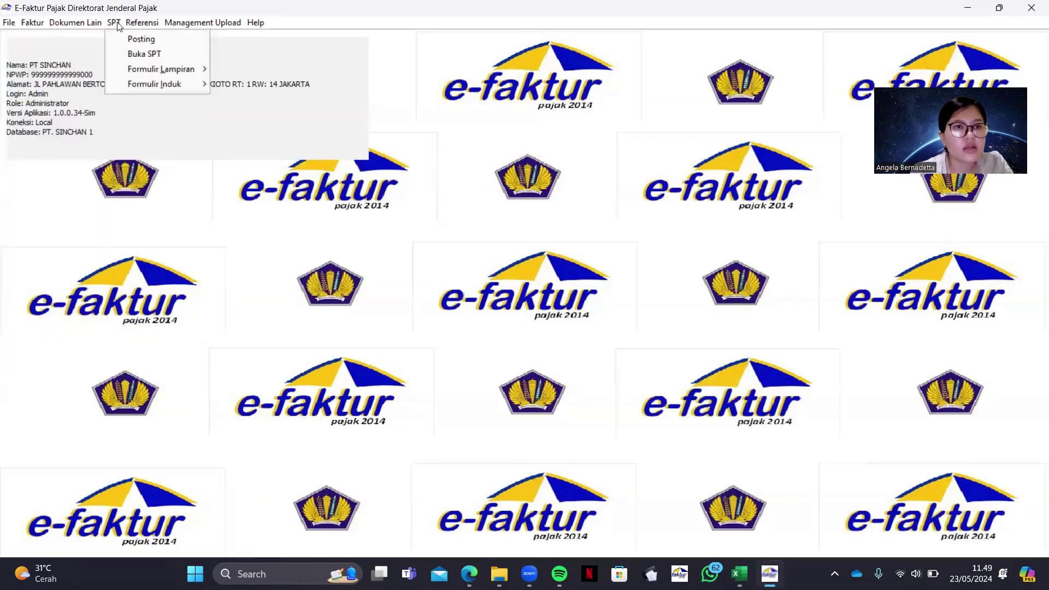
{"action": "mouse_move", "coordinate": [137, 69]}
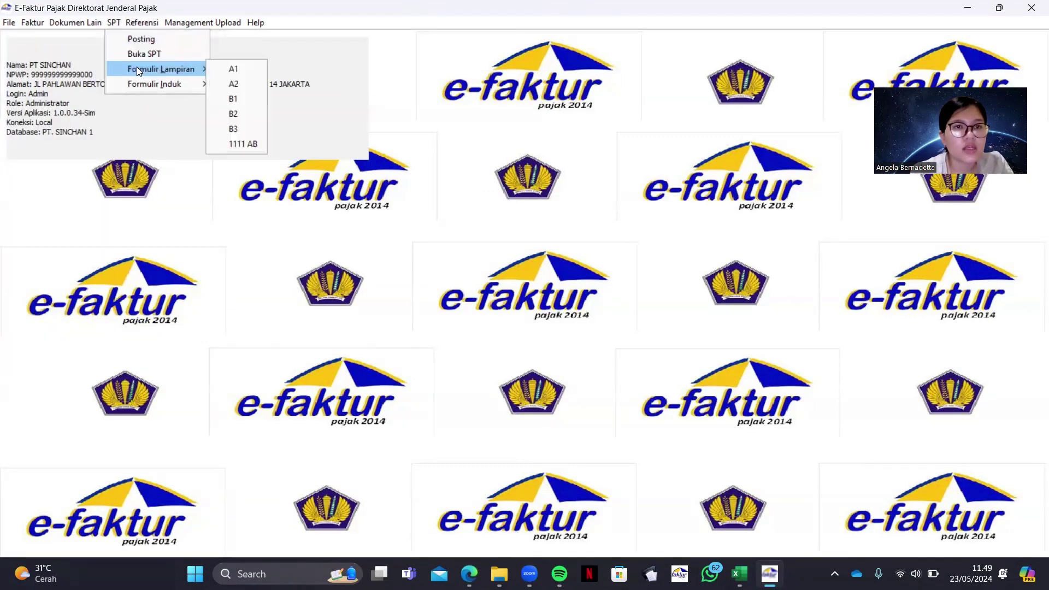
{"action": "left_click", "coordinate": [217, 67]}
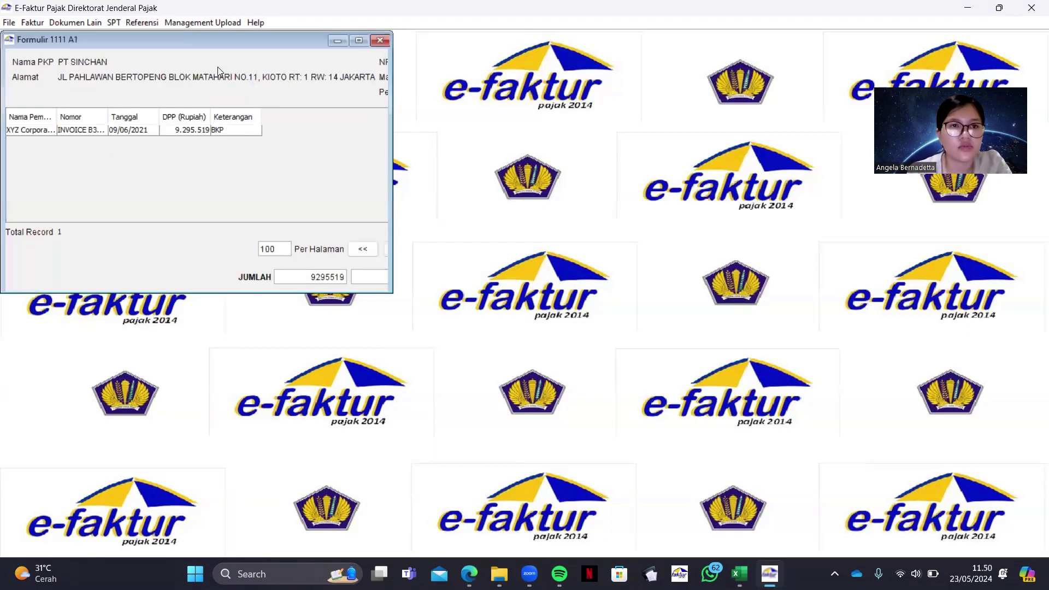
{"action": "left_click", "coordinate": [78, 129]}
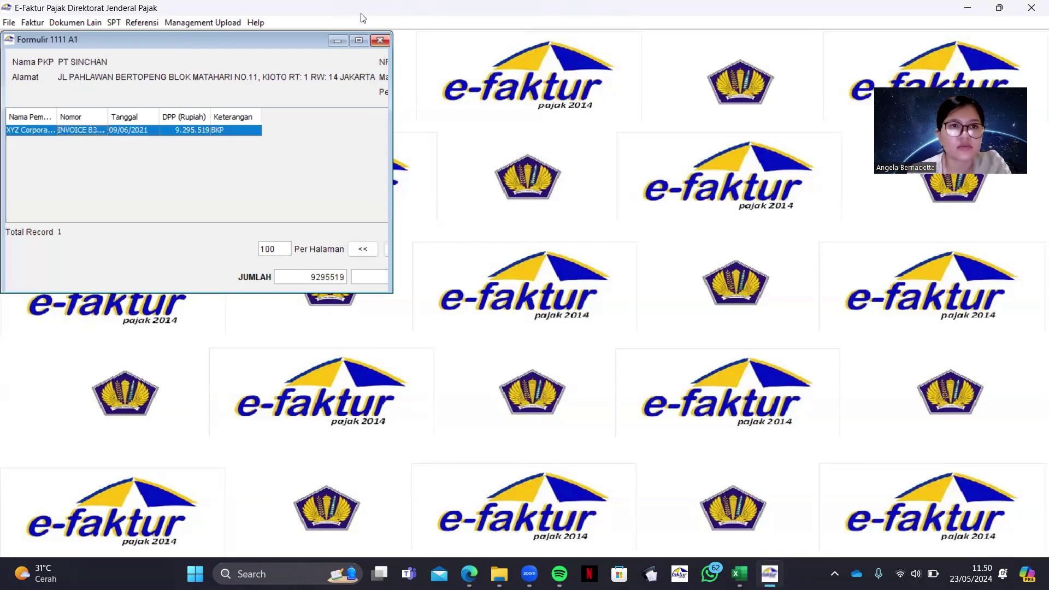
{"action": "left_click", "coordinate": [379, 41]}
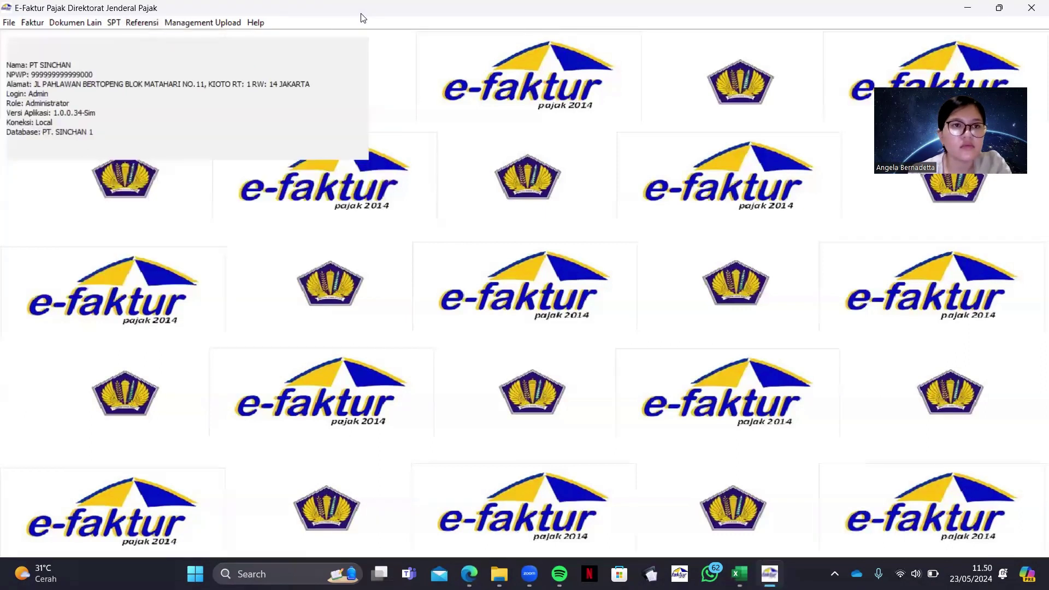
{"action": "left_click", "coordinate": [114, 24]}
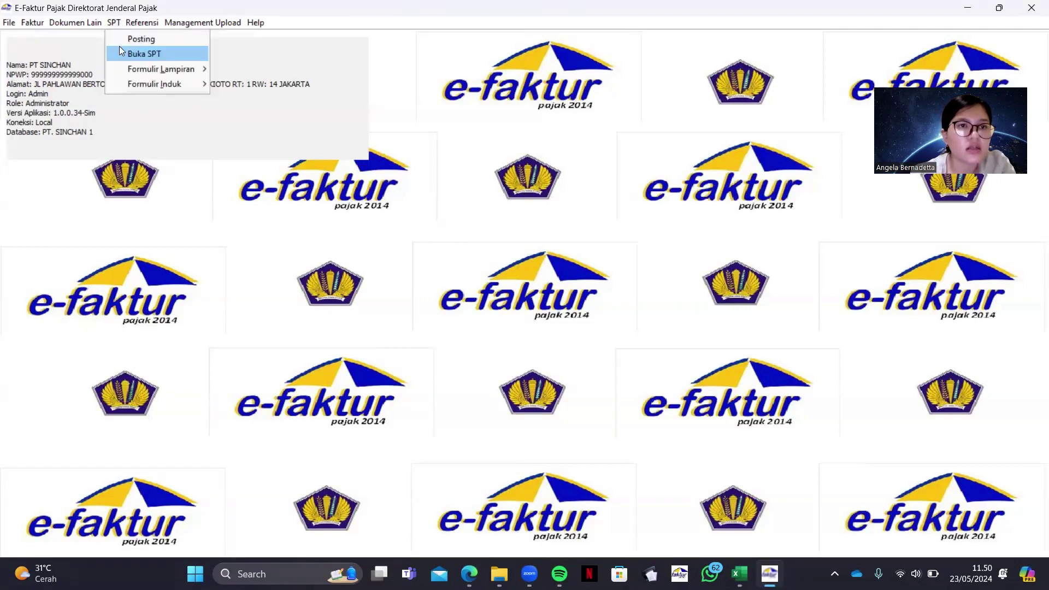
{"action": "left_click", "coordinate": [126, 53]}
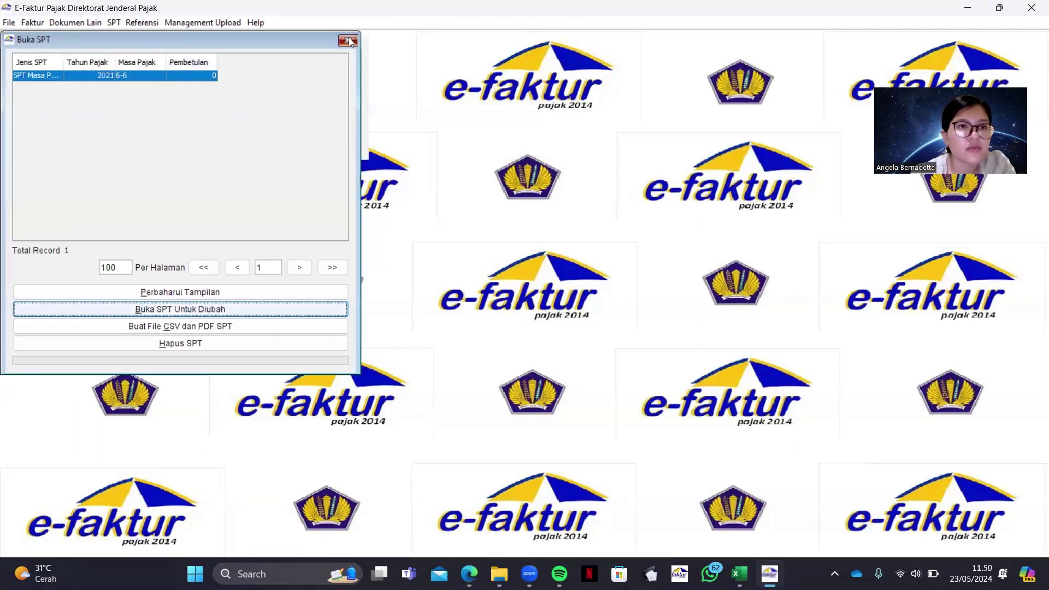
{"action": "left_click", "coordinate": [349, 39]}
{"action": "left_click", "coordinate": [114, 23]}
{"action": "mouse_move", "coordinate": [136, 75]}
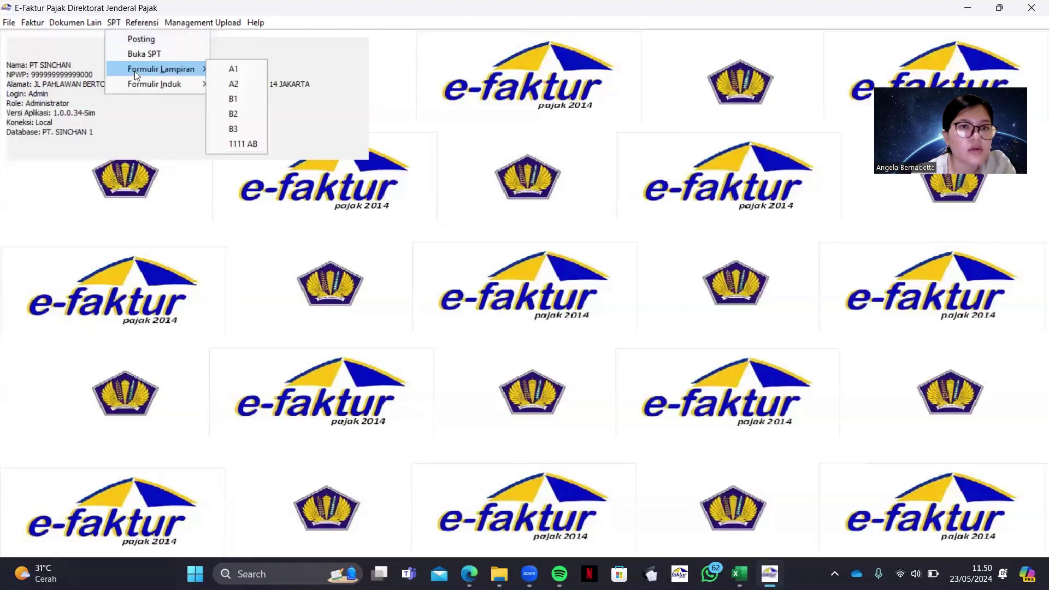
{"action": "key", "text": "Return"}
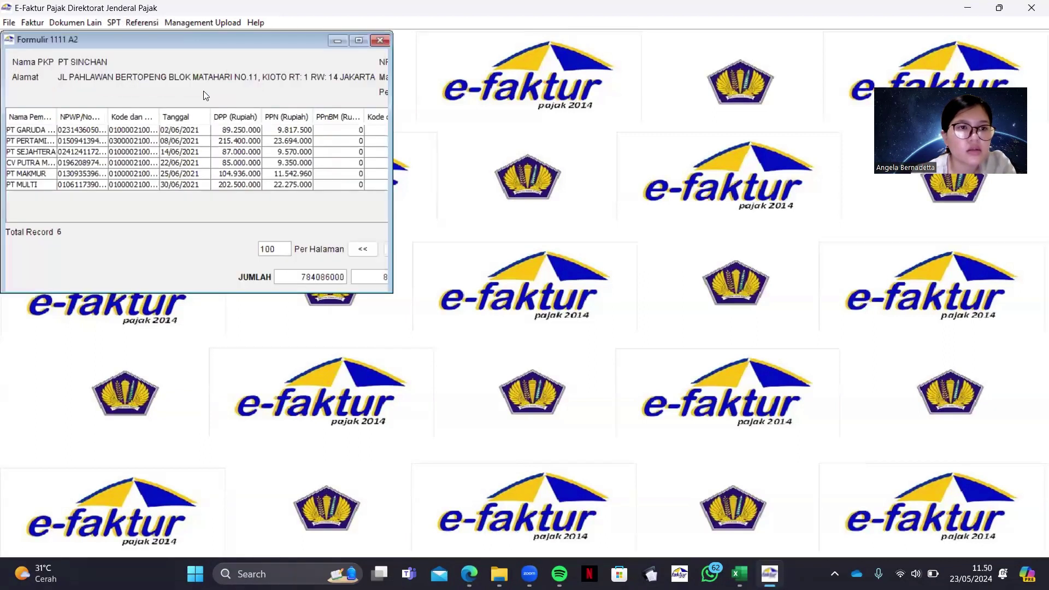
{"action": "left_click_drag", "start_coordinate": [38, 184], "coordinate": [40, 132]}
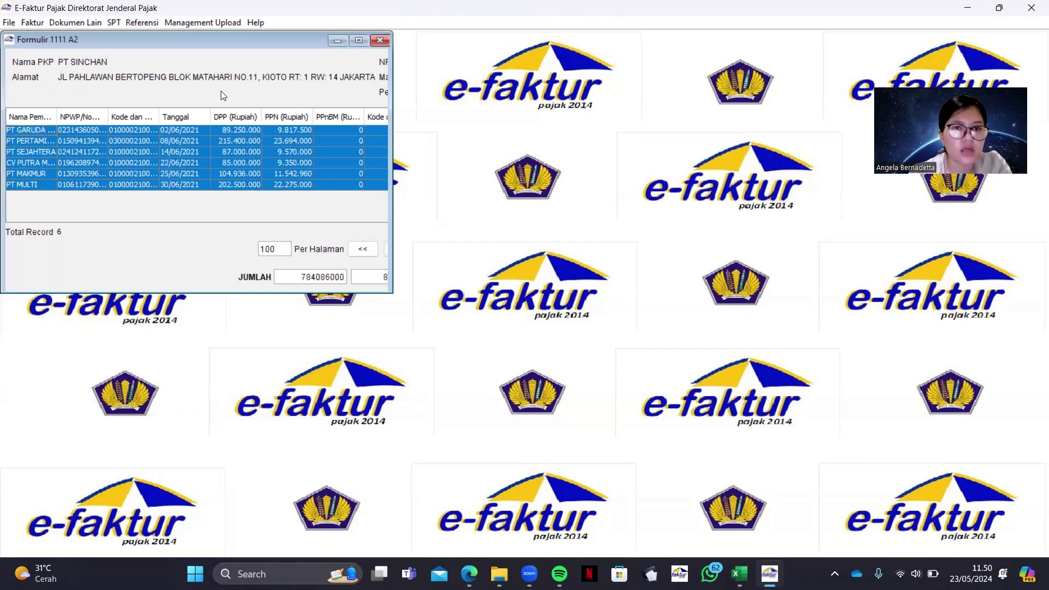
{"action": "left_click", "coordinate": [381, 41]}
{"action": "left_click", "coordinate": [138, 23]}
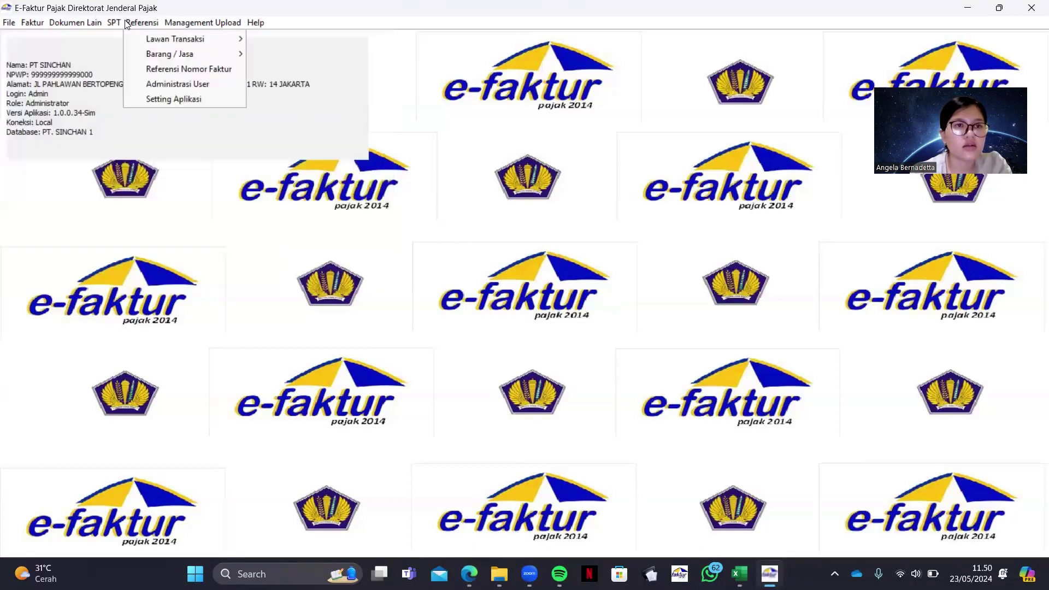
{"action": "left_click", "coordinate": [116, 23]}
{"action": "left_click", "coordinate": [115, 23]}
{"action": "mouse_move", "coordinate": [131, 67]}
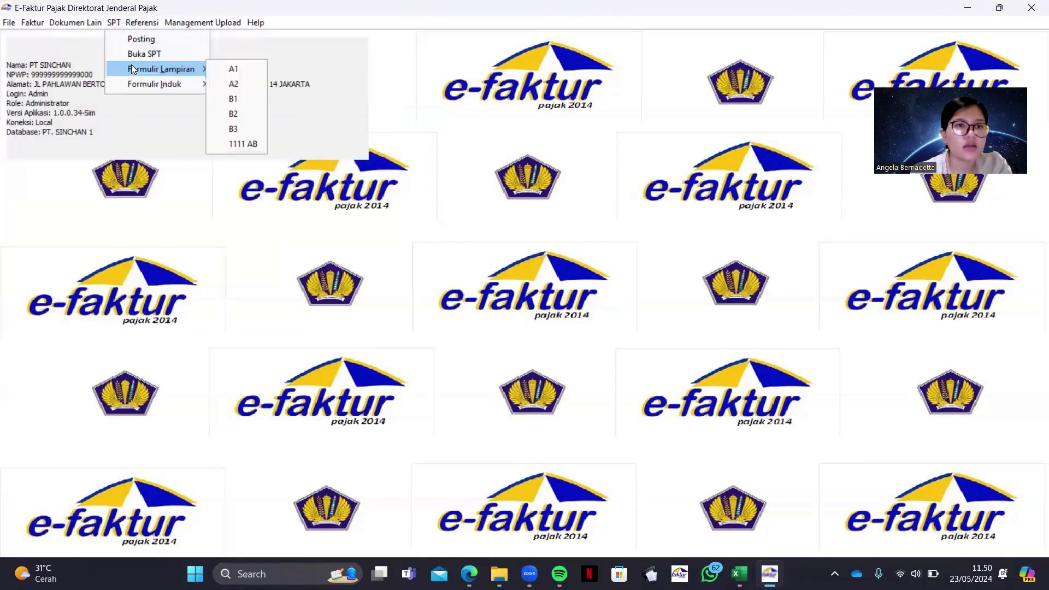
{"action": "left_click", "coordinate": [233, 99]}
{"action": "left_click", "coordinate": [381, 40]}
{"action": "left_click", "coordinate": [113, 23]}
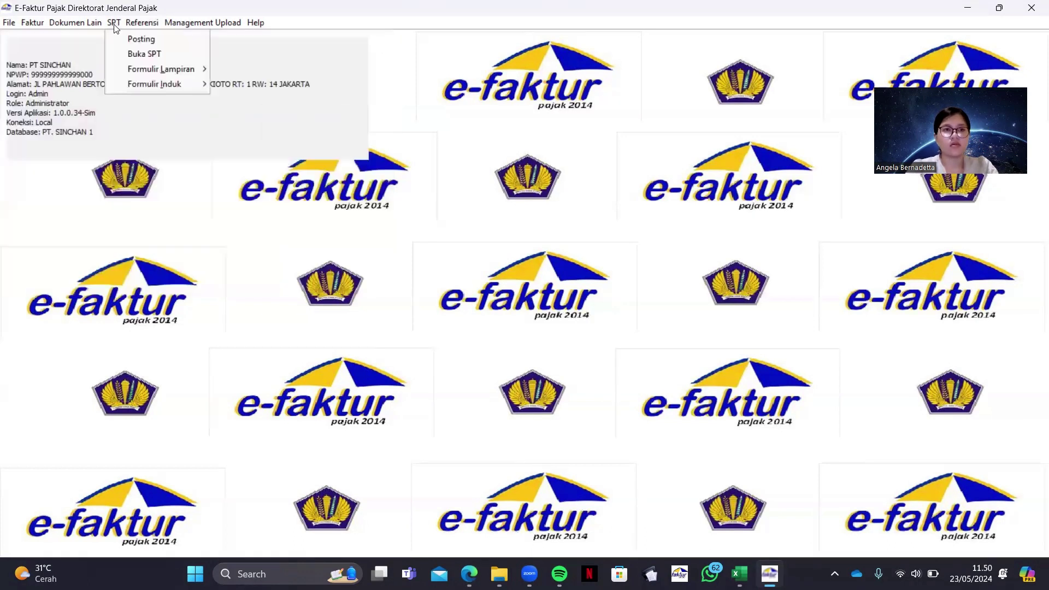
{"action": "mouse_move", "coordinate": [161, 69]}
{"action": "left_click", "coordinate": [229, 114]}
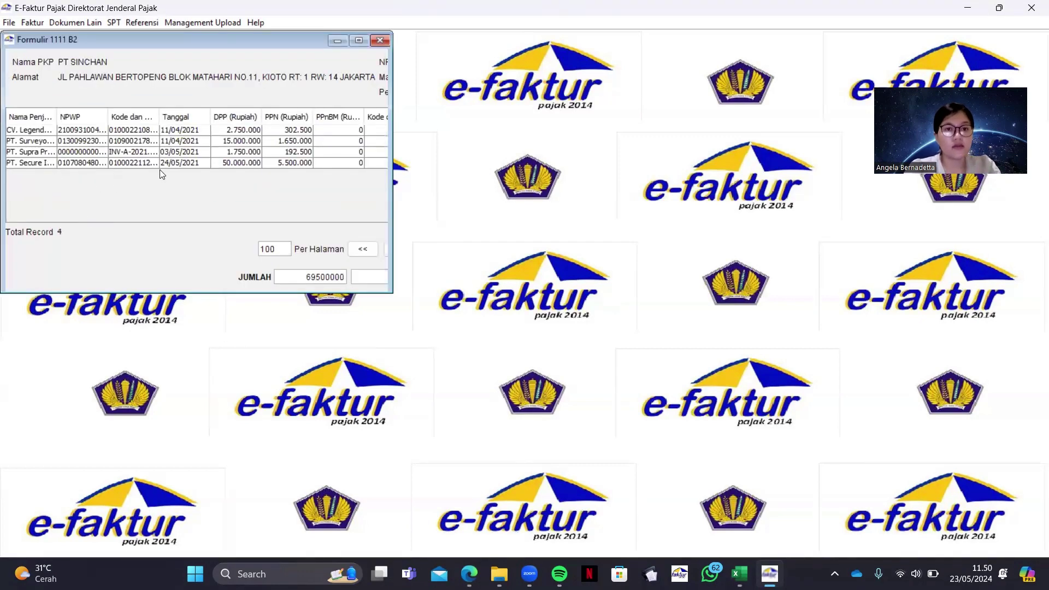
{"action": "left_click", "coordinate": [381, 41]}
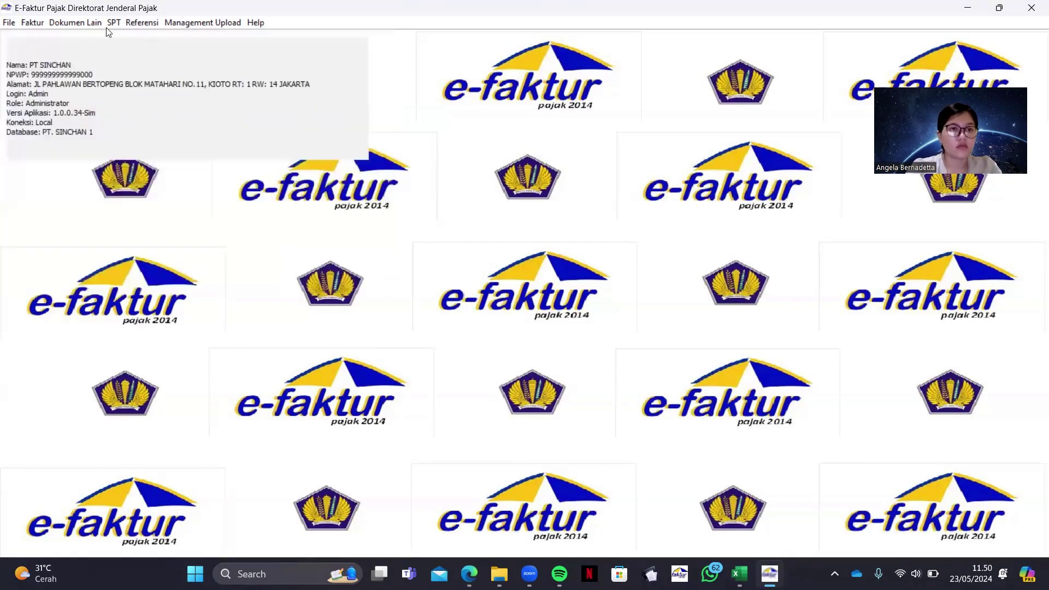
{"action": "left_click", "coordinate": [113, 23]}
{"action": "mouse_move", "coordinate": [163, 69]}
{"action": "left_click", "coordinate": [219, 69]}
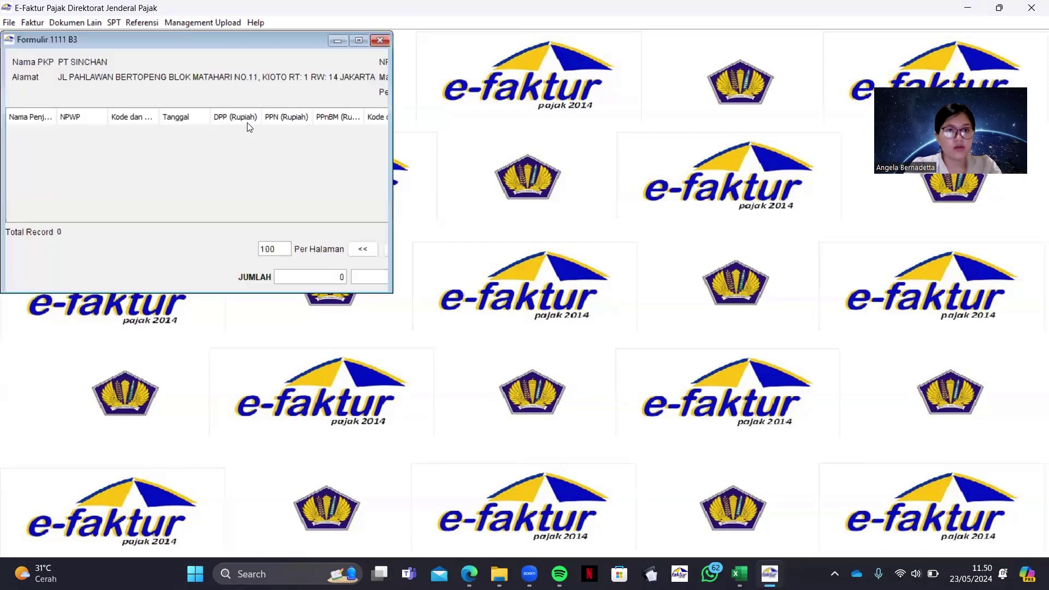
{"action": "left_click", "coordinate": [382, 41]}
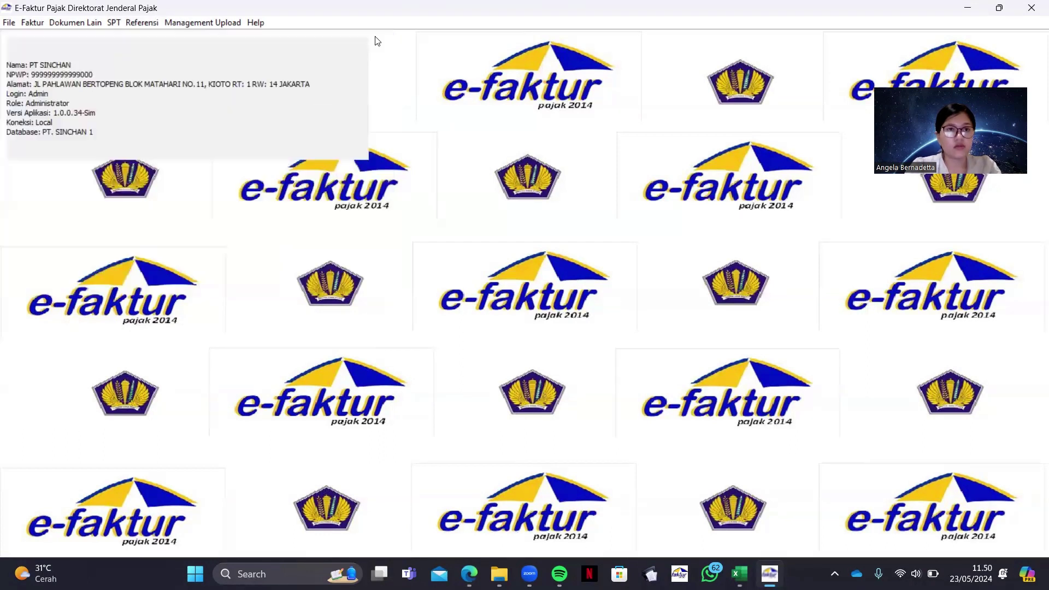
{"action": "left_click", "coordinate": [113, 23]}
{"action": "mouse_move", "coordinate": [172, 71]}
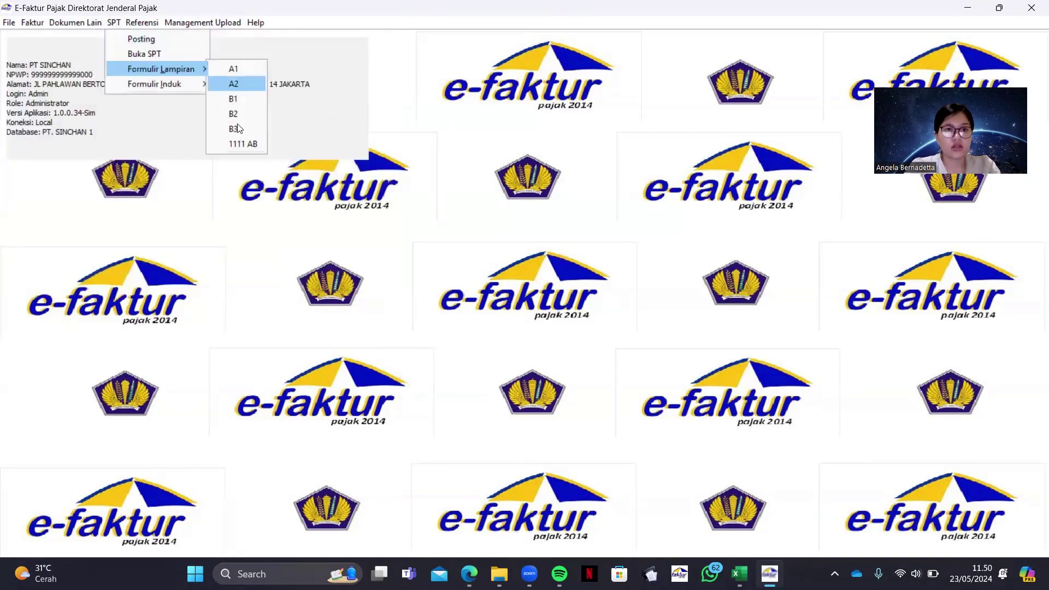
Open Formulir 1111 AB and view its Bagian II recap and Bagian III creditable input tax
{"action": "left_click", "coordinate": [240, 144]}
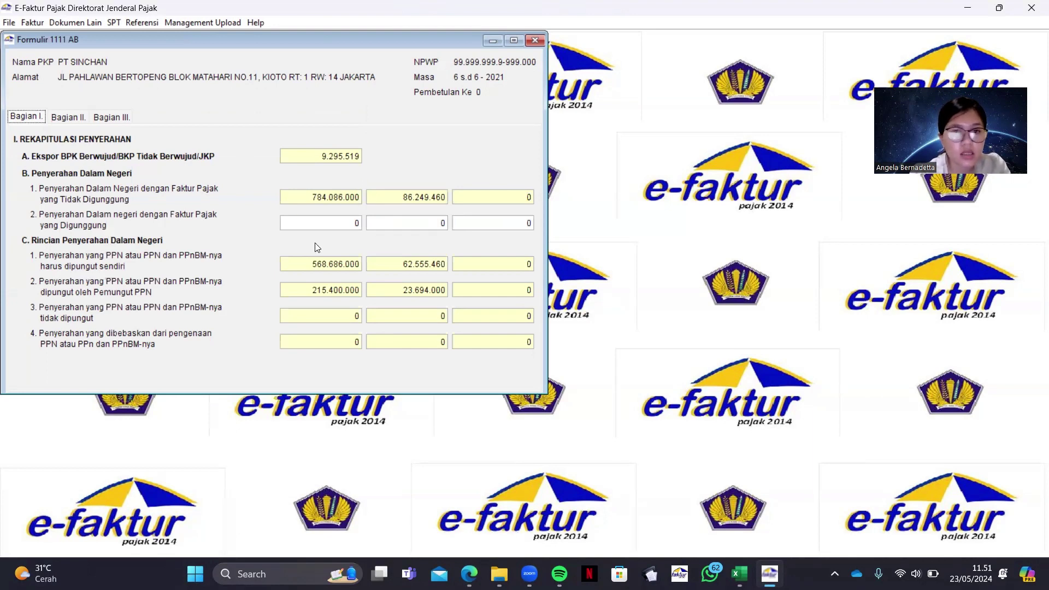
{"action": "left_click", "coordinate": [78, 122]}
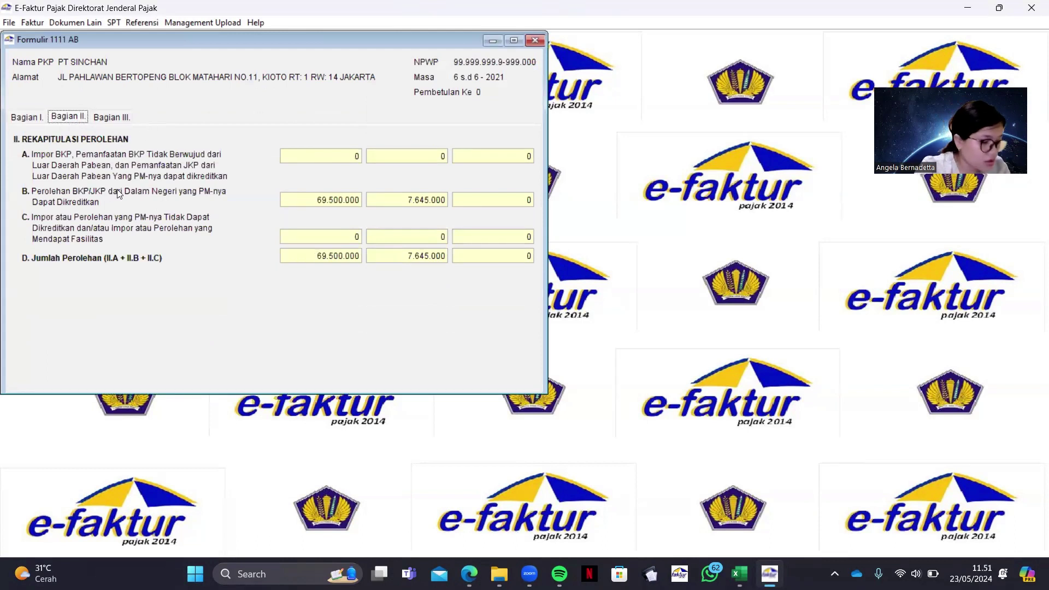
{"action": "left_click", "coordinate": [108, 121]}
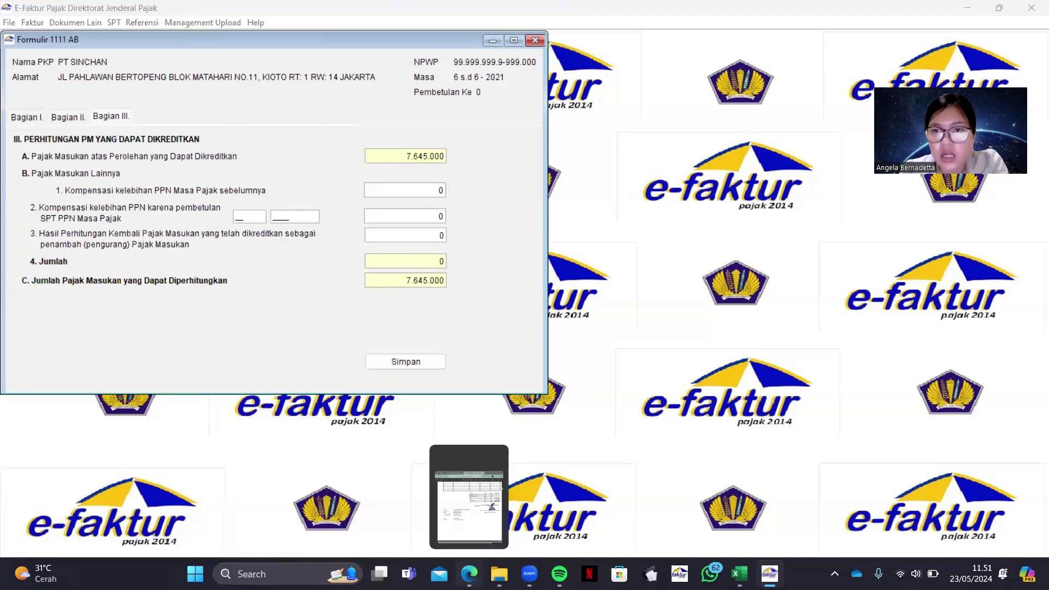
Look up the February 2021 overpayment note in the assignment PDF
{"action": "left_click", "coordinate": [469, 573]}
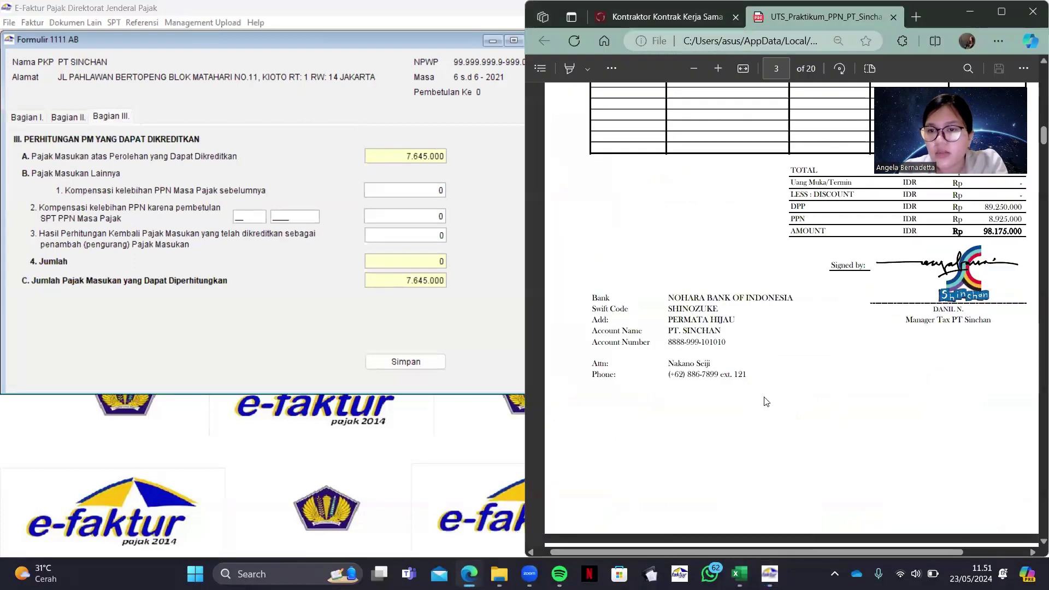
{"action": "scroll", "coordinate": [766, 402], "scroll_direction": "up", "scroll_amount": 10}
{"action": "scroll", "coordinate": [766, 402], "scroll_direction": "up", "scroll_amount": 5}
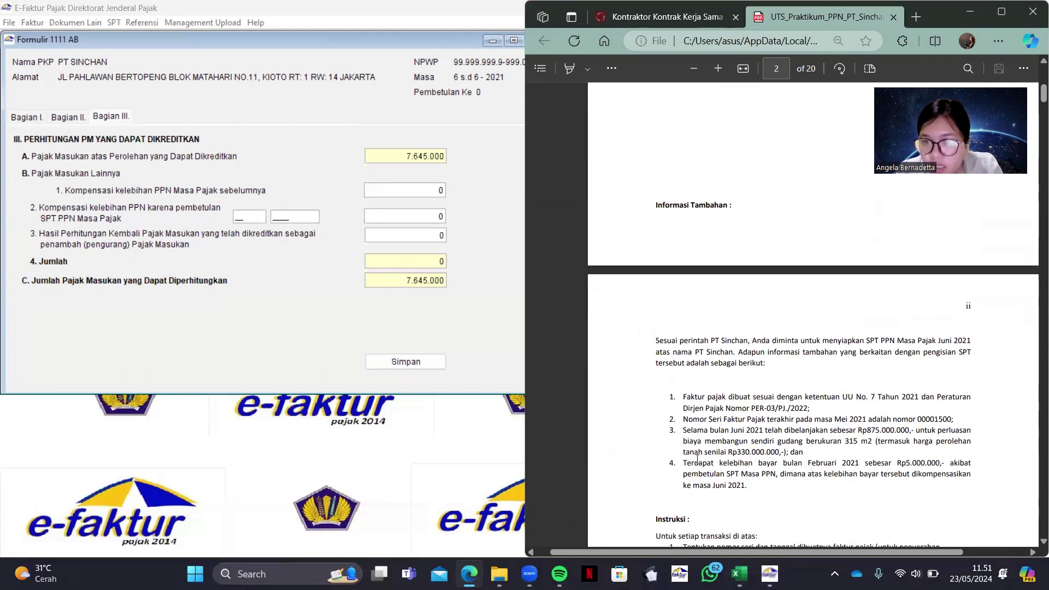
{"action": "left_click_drag", "start_coordinate": [697, 458], "coordinate": [877, 465]}
{"action": "left_click", "coordinate": [640, 415]}
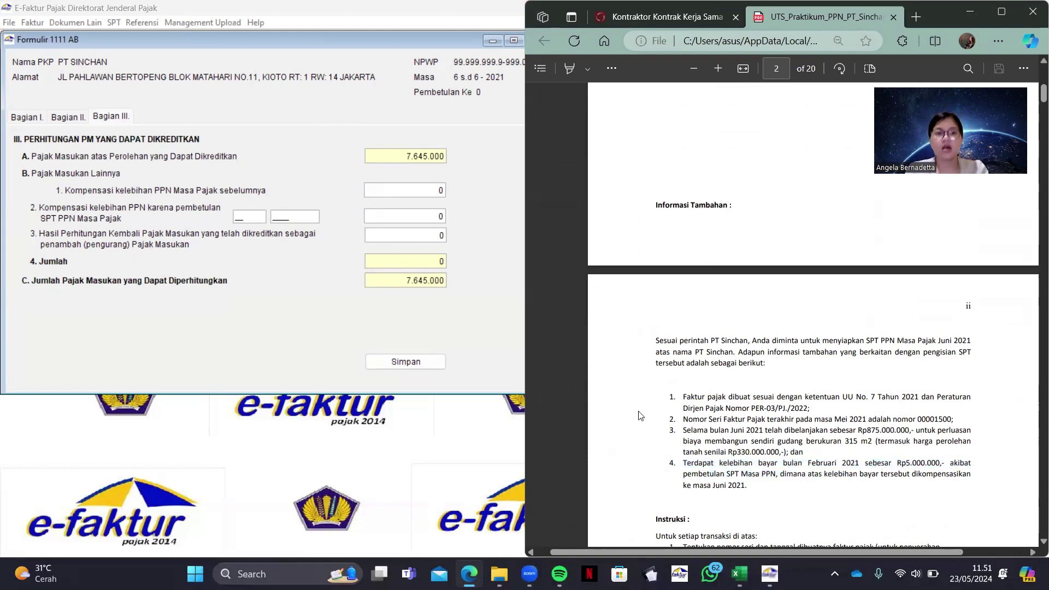
{"action": "left_click", "coordinate": [254, 215]}
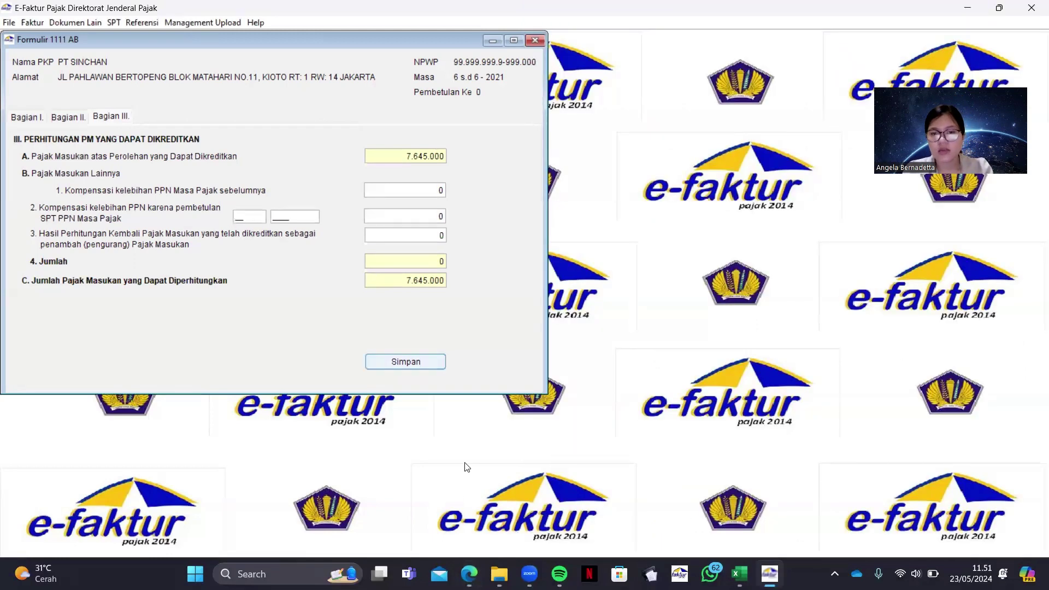
{"action": "key", "text": "alt+Tab"}
Enter a 5.000.000 compensation from period 02/2021, save Bagian III and close the form
{"action": "left_click", "coordinate": [250, 216]}
{"action": "type", "text": "02"}
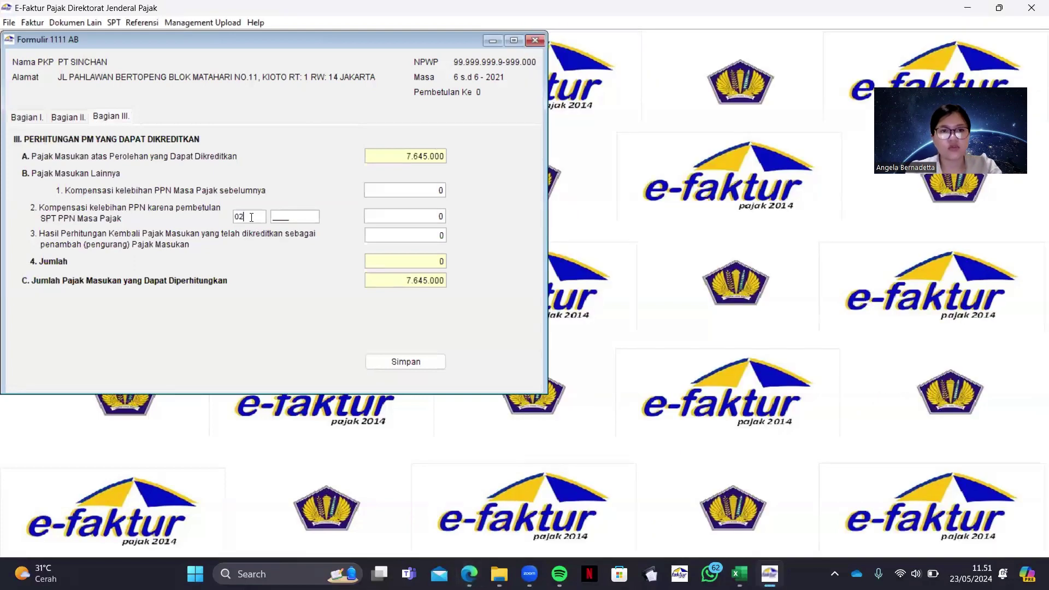
{"action": "left_click", "coordinate": [312, 215]}
{"action": "type", "text": "2021"}
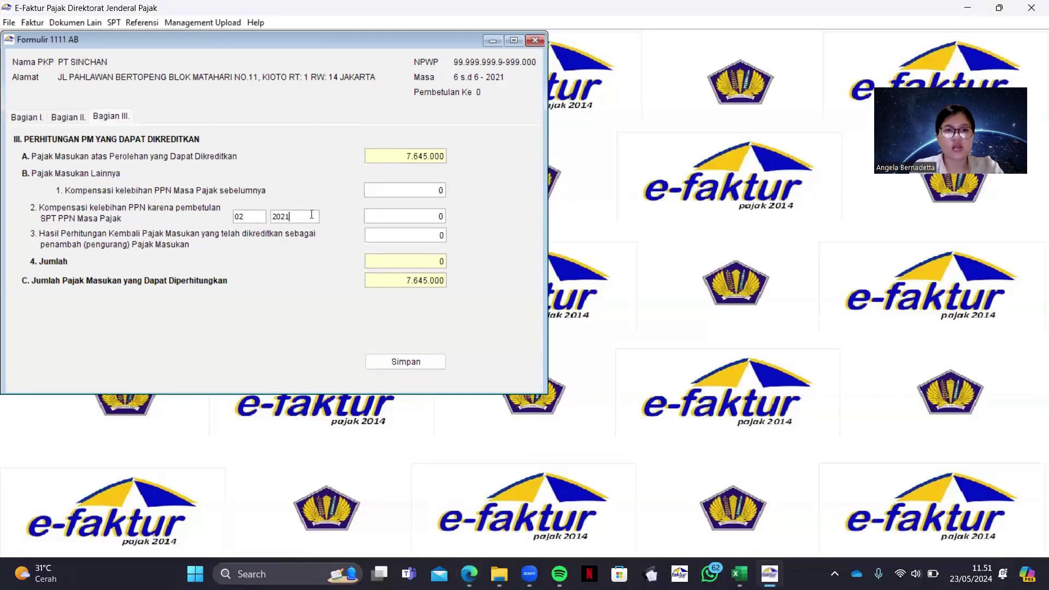
{"action": "left_click", "coordinate": [442, 217]}
{"action": "type", "text": "5000000"}
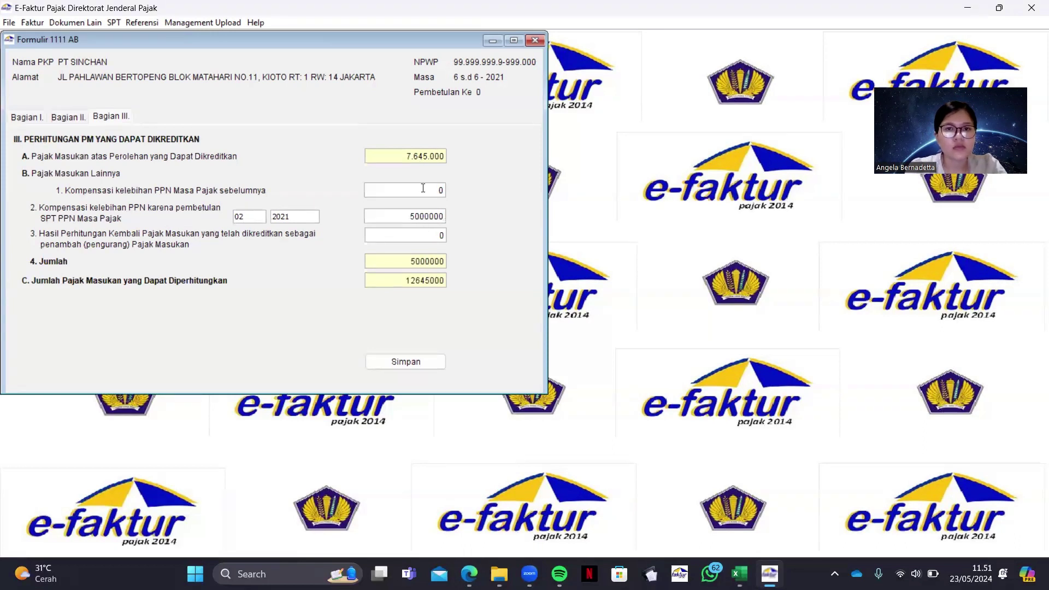
{"action": "left_click", "coordinate": [403, 361]}
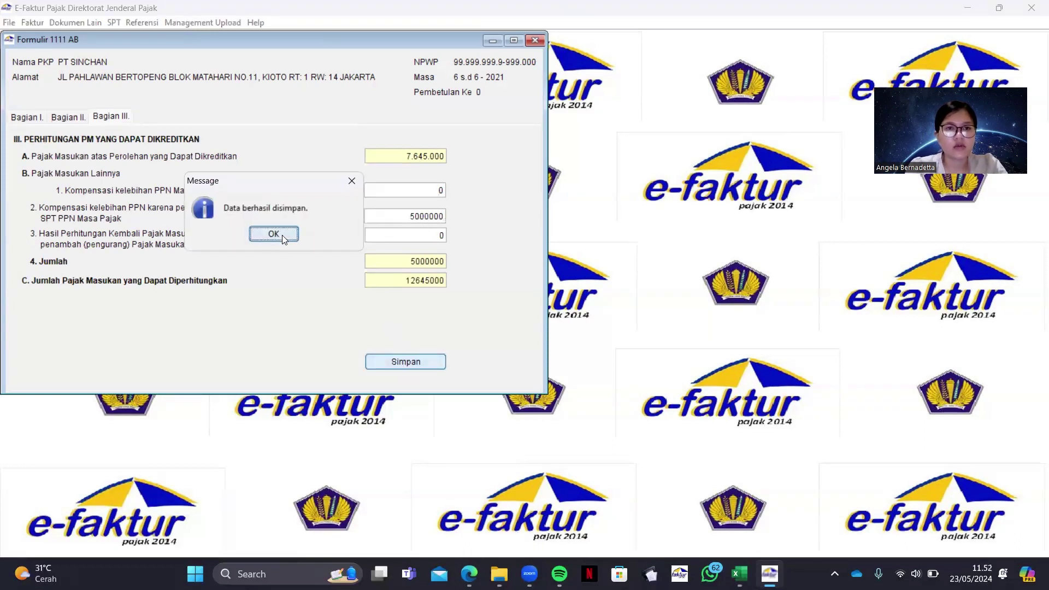
{"action": "left_click", "coordinate": [282, 235]}
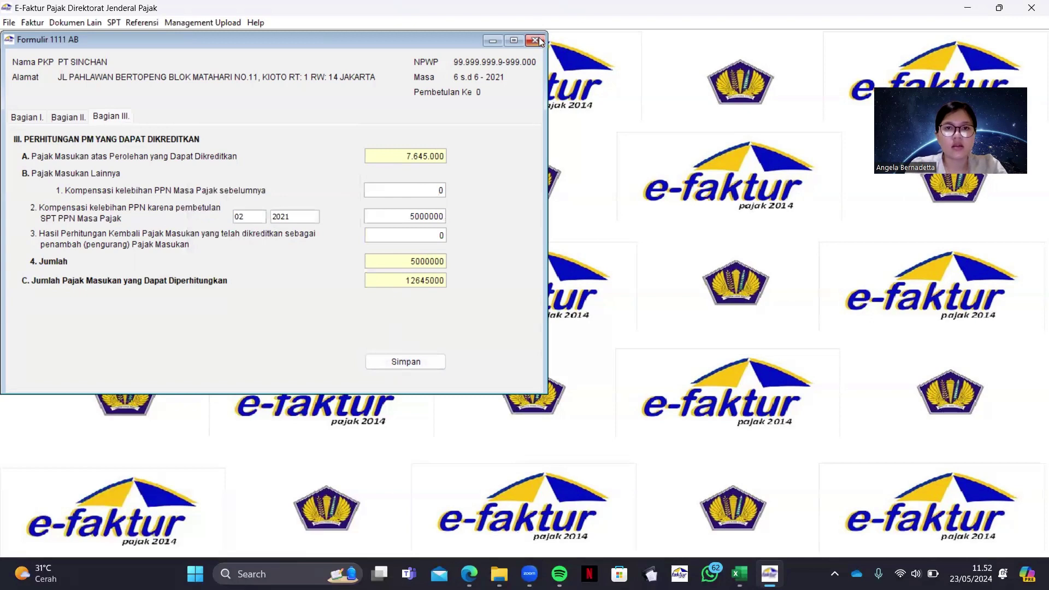
{"action": "left_click", "coordinate": [535, 40]}
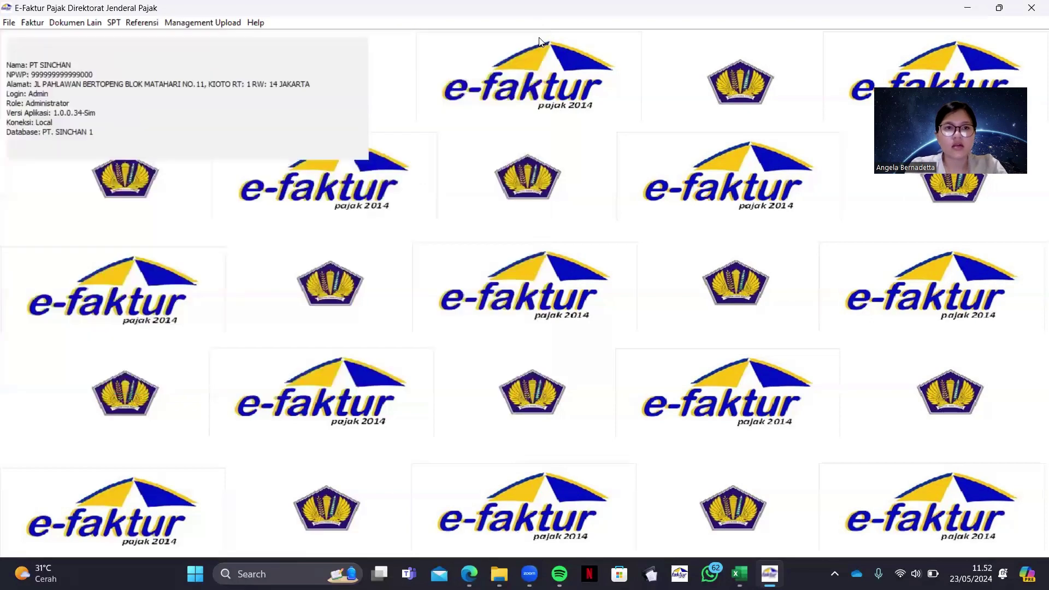
Open Formulir Induk 1111, go through Bagian II and II.H to Bagian III–V, with the case PDF alongside
{"action": "left_click", "coordinate": [114, 22]}
{"action": "mouse_move", "coordinate": [129, 89]}
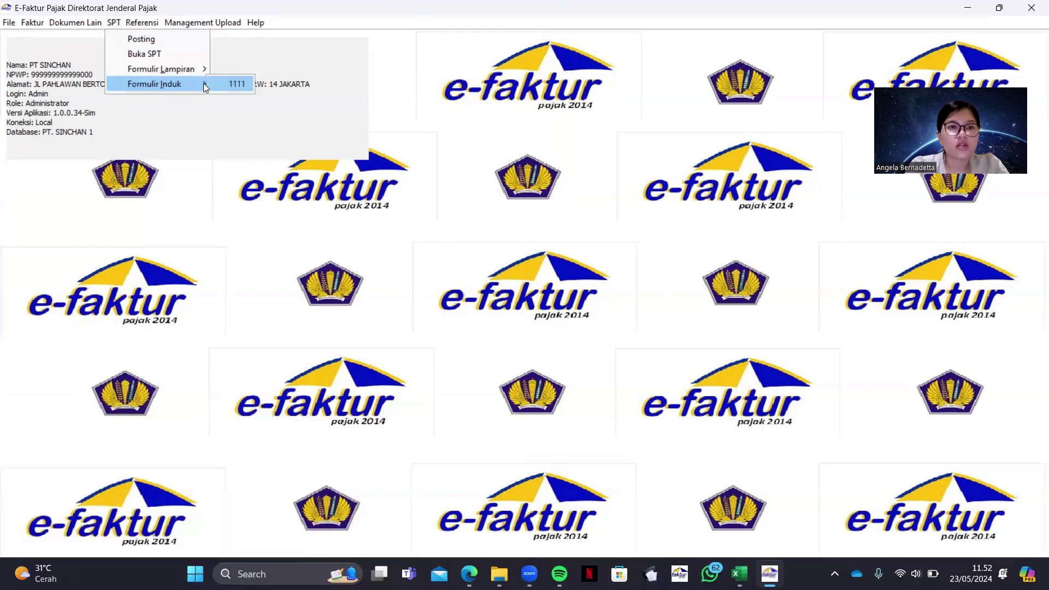
{"action": "left_click", "coordinate": [235, 84]}
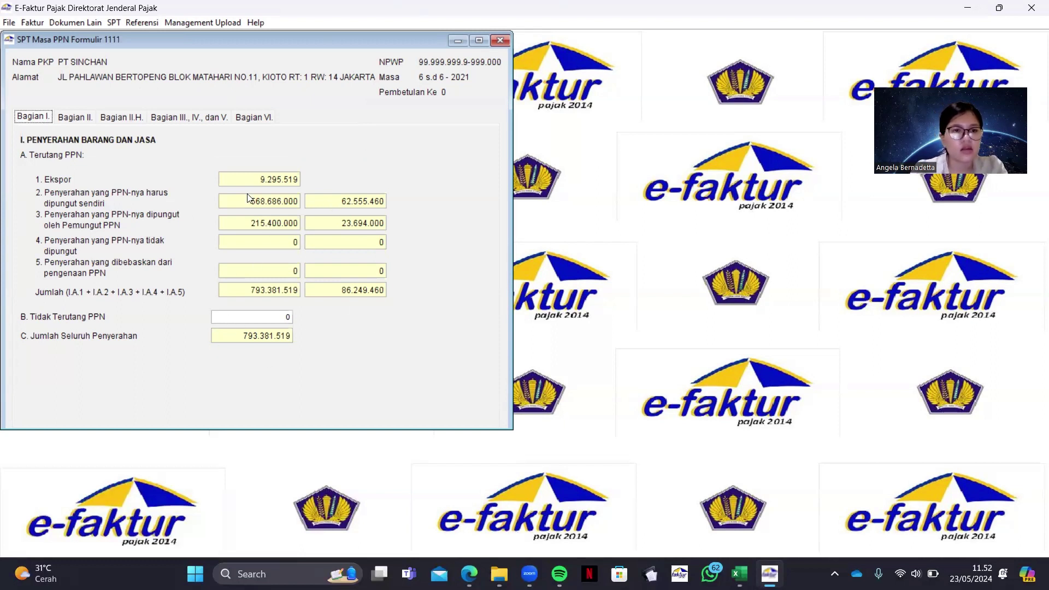
{"action": "left_click", "coordinate": [85, 120]}
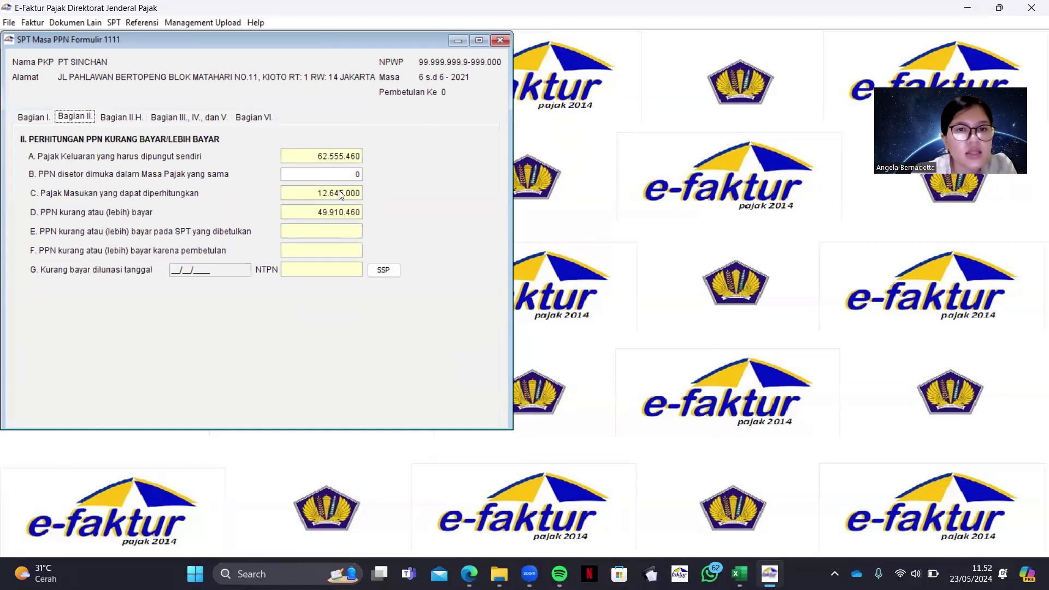
{"action": "left_click", "coordinate": [118, 115]}
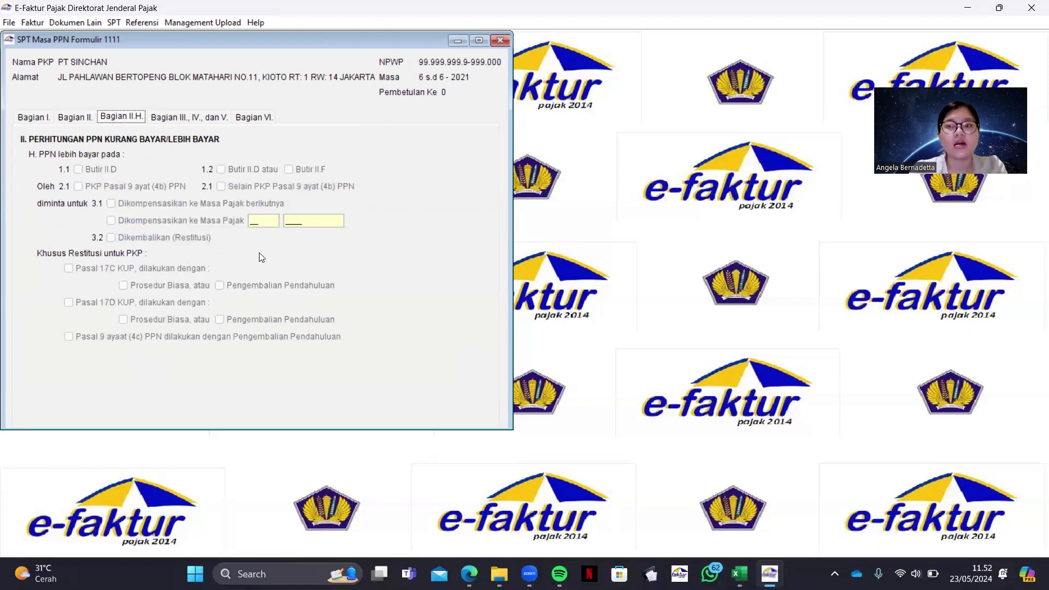
{"action": "left_click", "coordinate": [185, 116]}
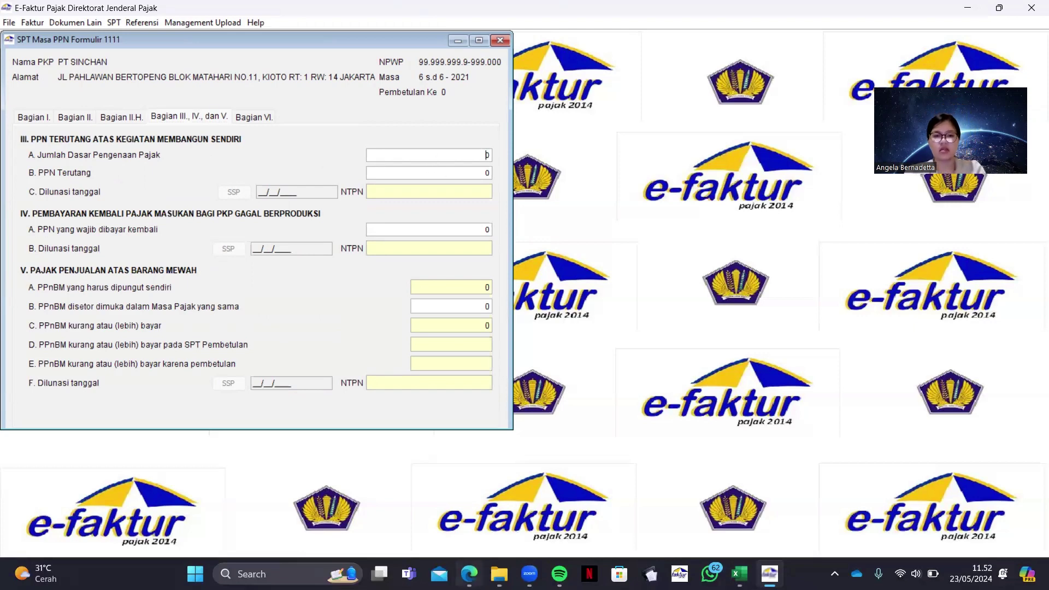
{"action": "left_click", "coordinate": [469, 573]}
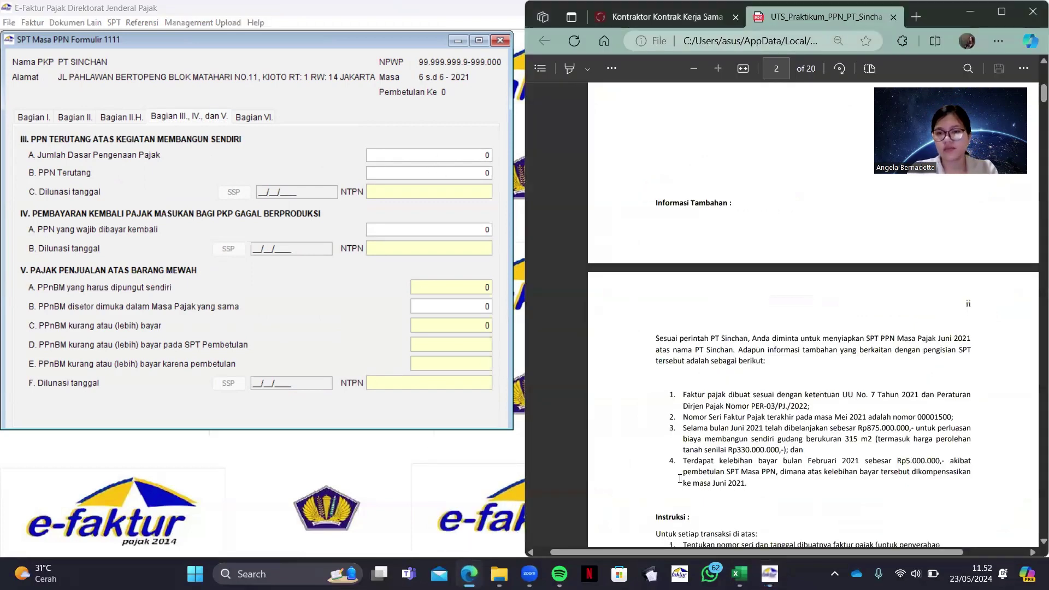
{"action": "scroll", "coordinate": [679, 479], "scroll_direction": "up", "scroll_amount": 2}
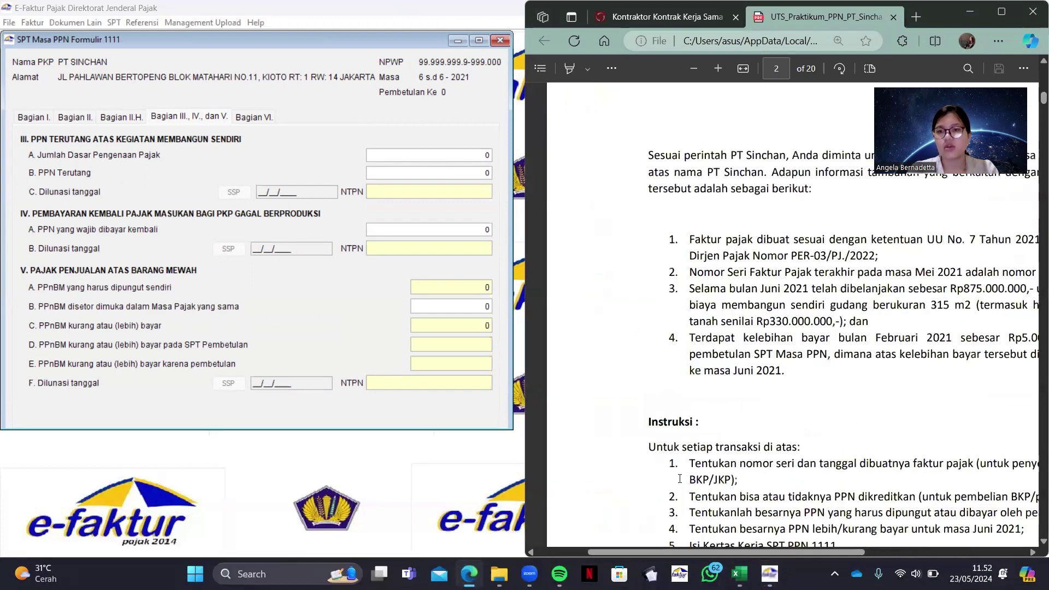
{"action": "scroll", "coordinate": [679, 478], "scroll_direction": "right", "scroll_amount": 2}
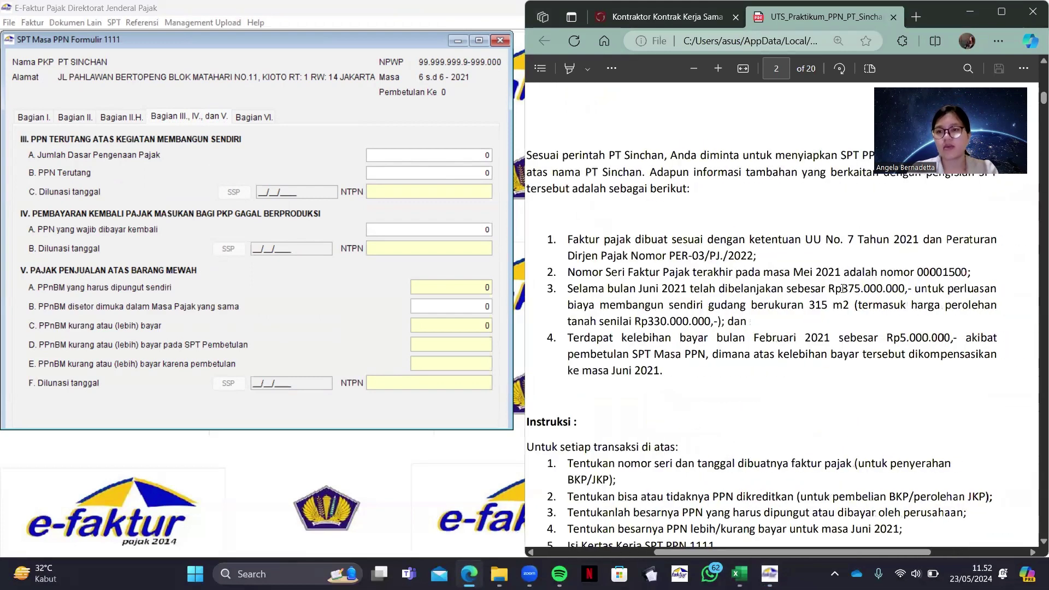
{"action": "left_click_drag", "start_coordinate": [834, 289], "coordinate": [863, 290]}
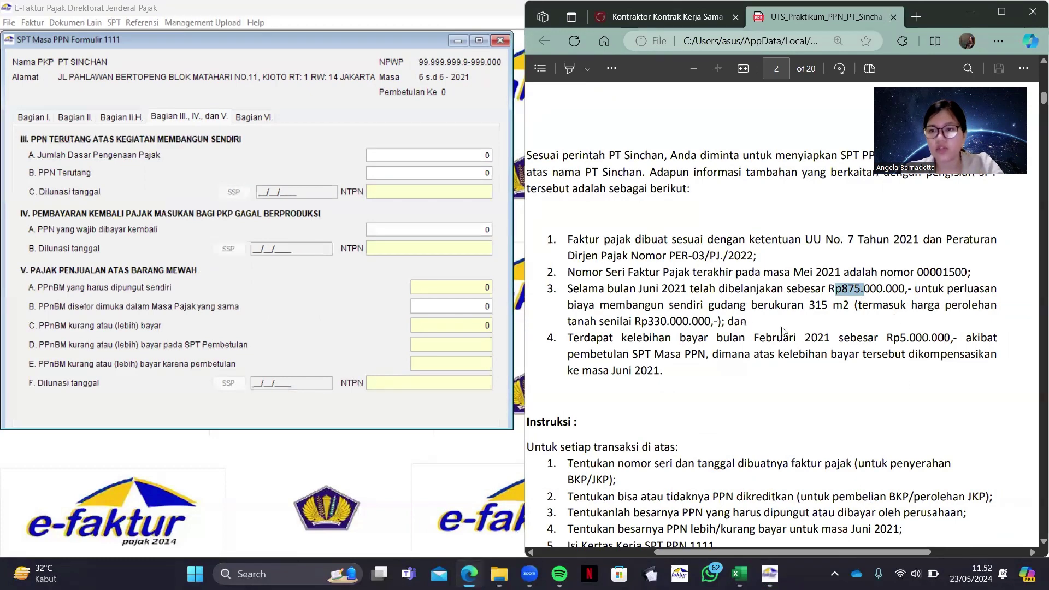
{"action": "left_click", "coordinate": [651, 321]}
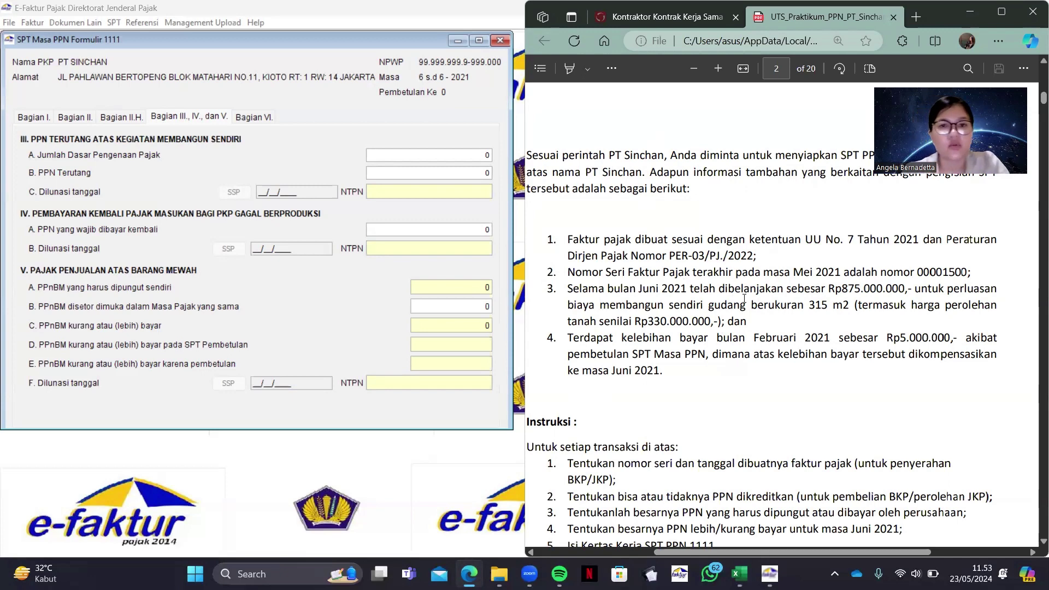
Open the Windows Start menu
{"action": "key", "text": "super"}
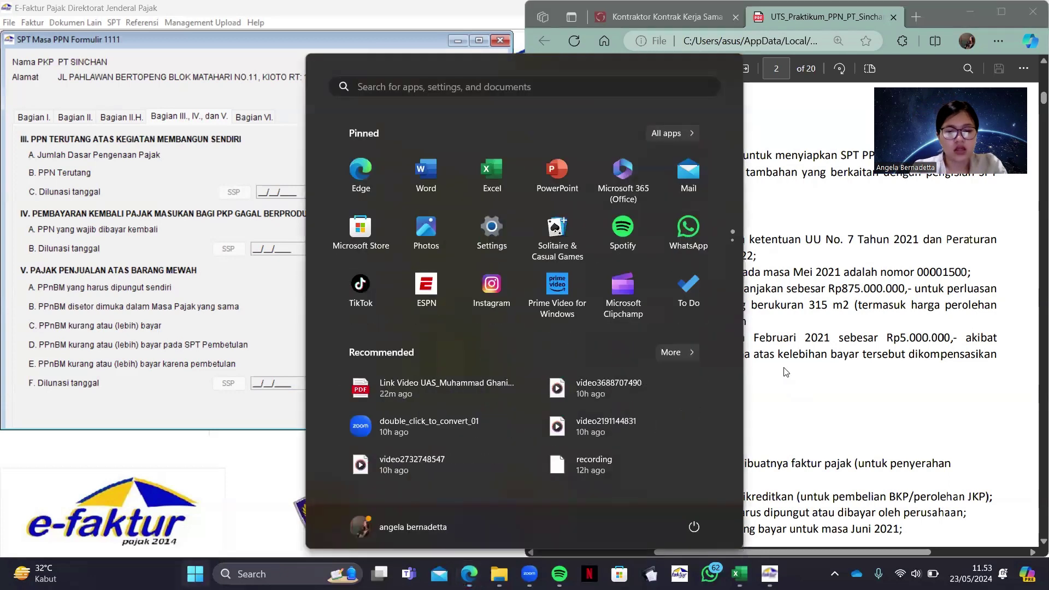
Launch Calculator and compute 875.000.000 − 330.000.000 = 545.000.000
{"action": "type", "text": "cal"}
{"action": "key", "text": "Return"}
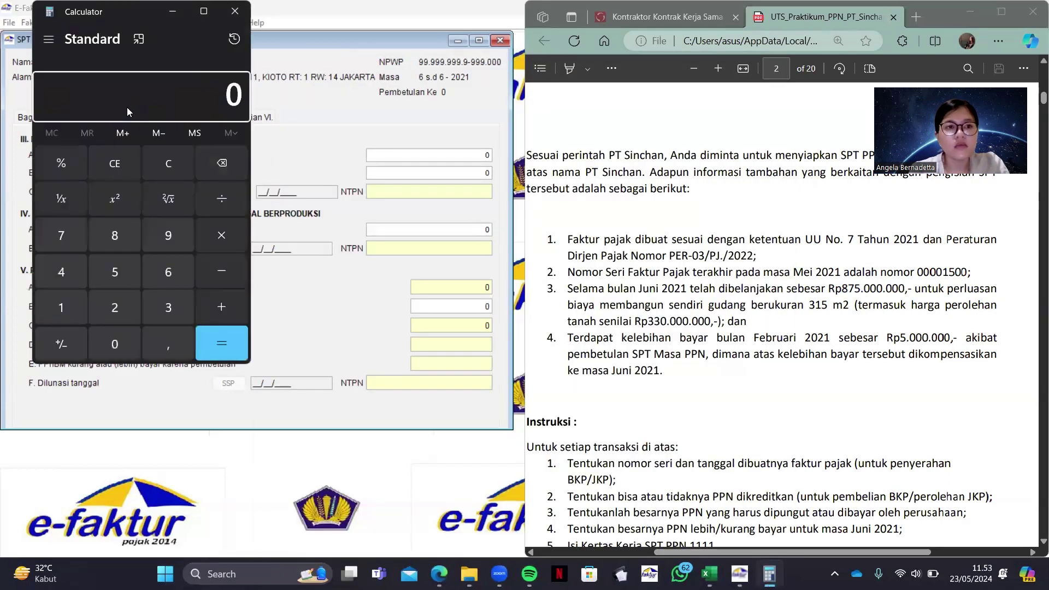
{"action": "left_click", "coordinate": [121, 241]}
{"action": "left_click", "coordinate": [71, 240]}
{"action": "left_click", "coordinate": [111, 268]}
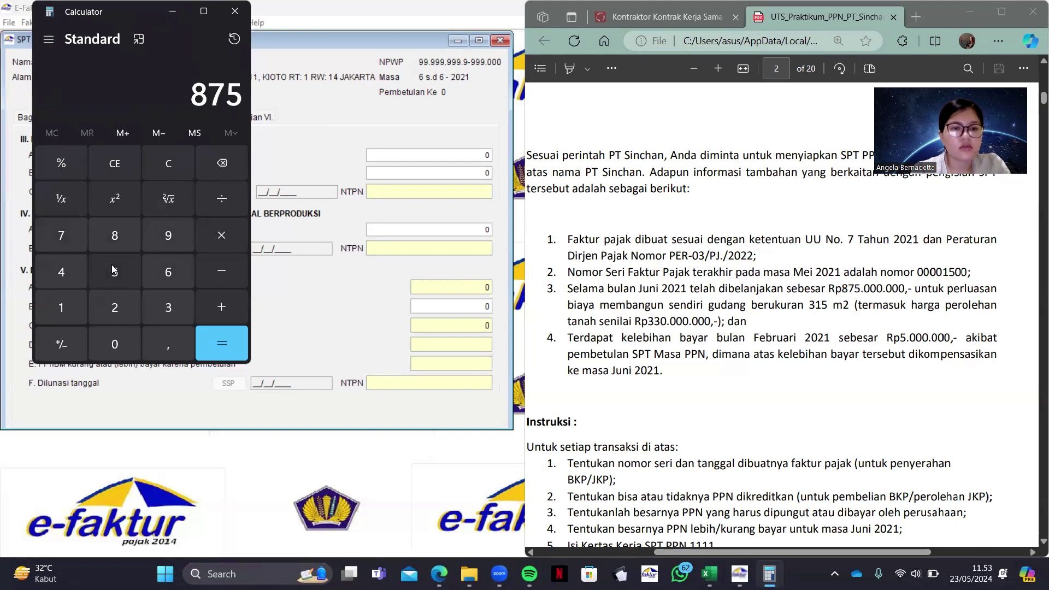
{"action": "type", "text": "0000000"}
{"action": "left_click", "coordinate": [225, 268]}
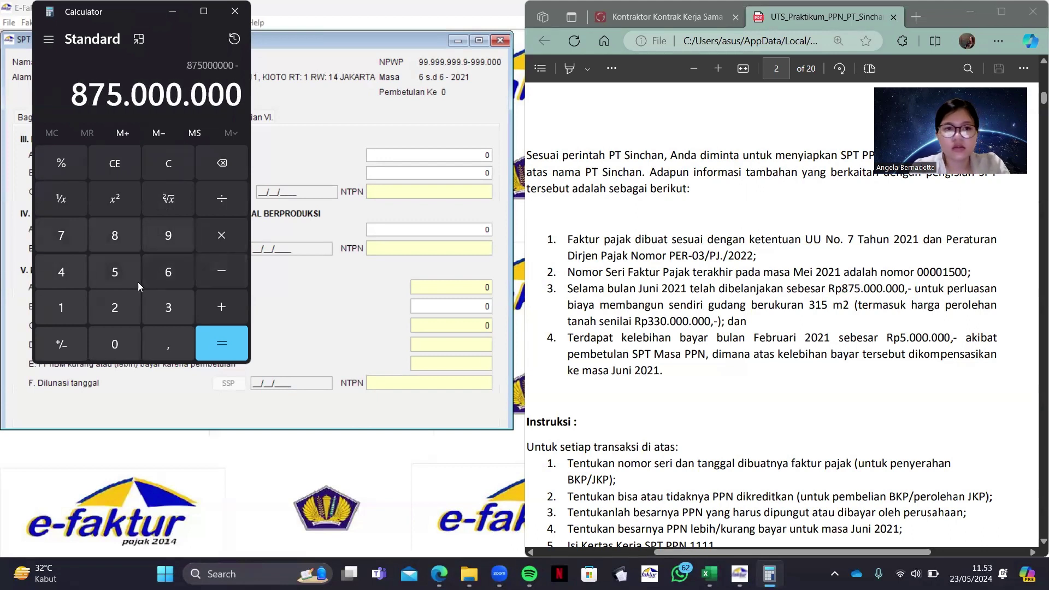
{"action": "double_click", "coordinate": [159, 297]}
{"action": "type", "text": "0000000"}
{"action": "left_click", "coordinate": [230, 341]}
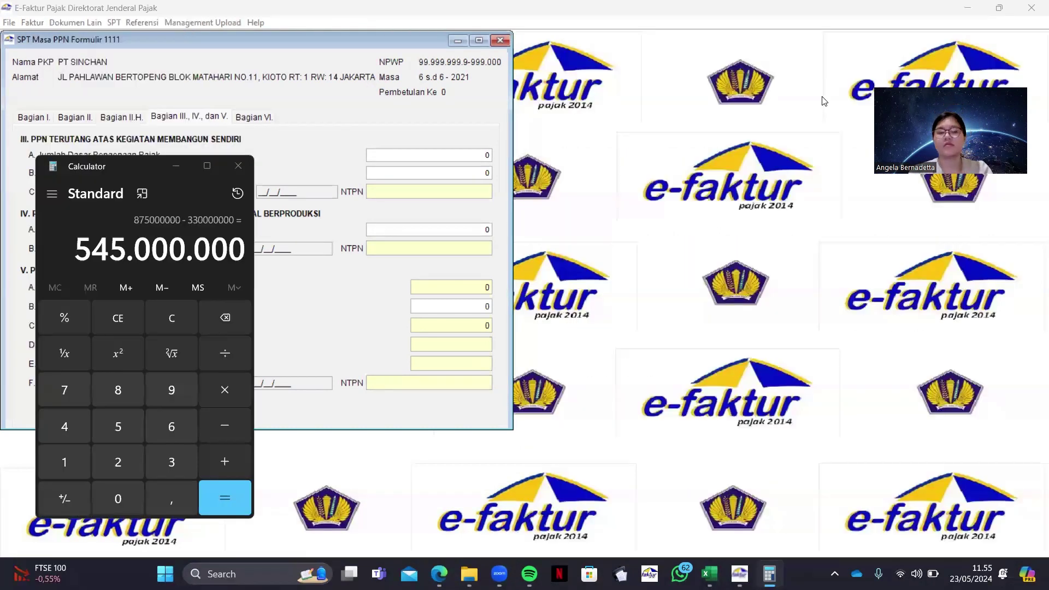
Take 20% of 545.000.000 to get the 109.000.000 tax base
{"action": "left_click", "coordinate": [143, 163]}
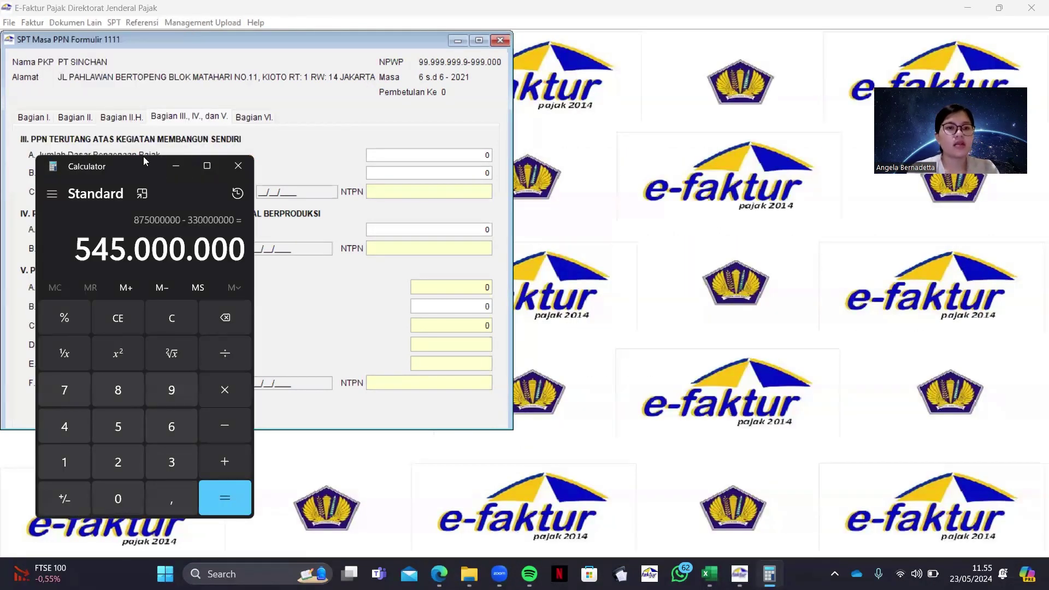
{"action": "left_click_drag", "start_coordinate": [144, 159], "coordinate": [142, 89]}
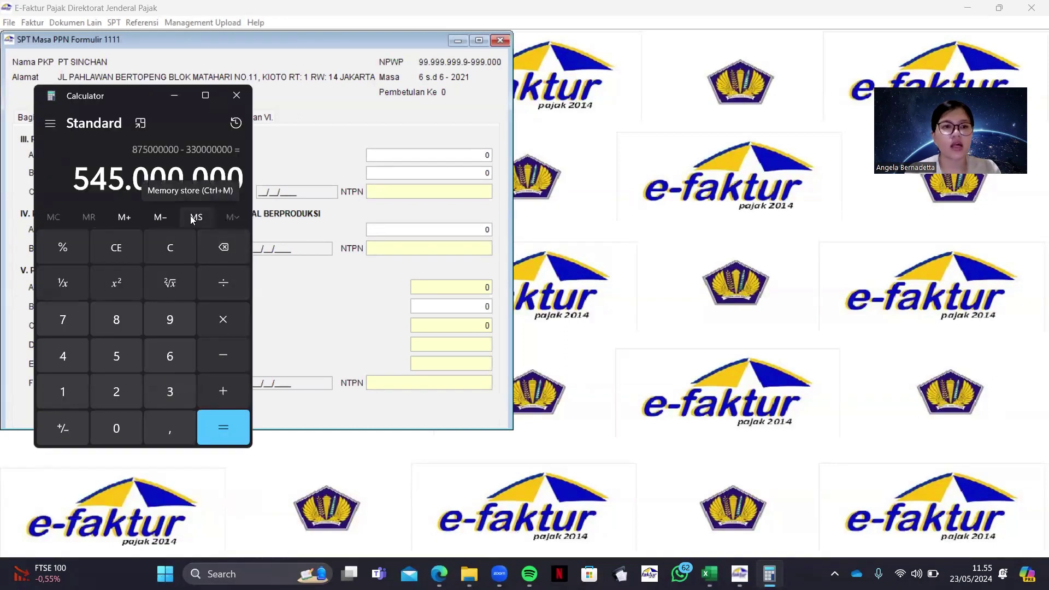
{"action": "left_click", "coordinate": [214, 327]}
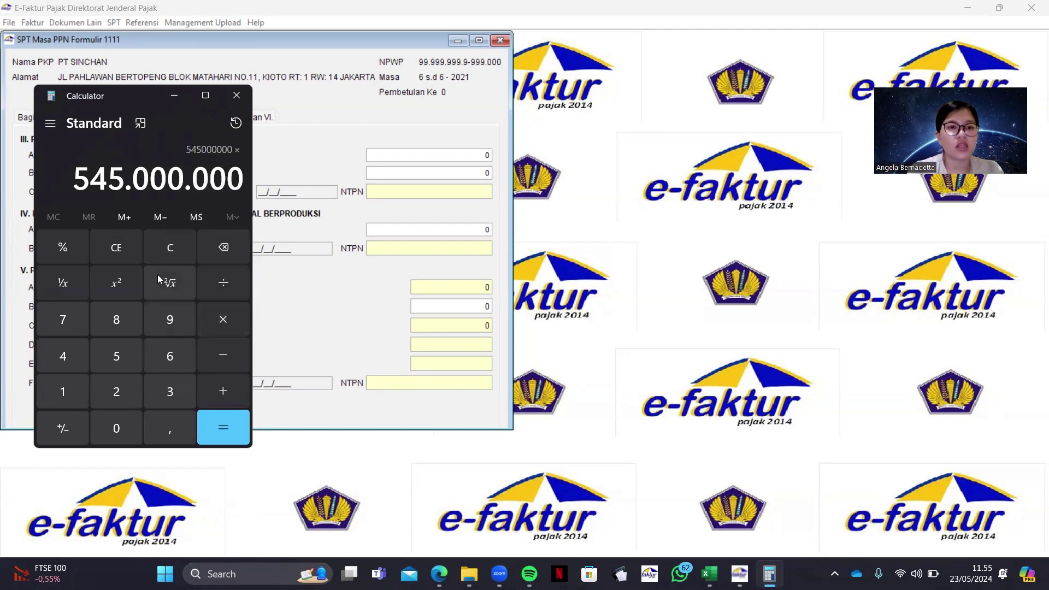
{"action": "left_click", "coordinate": [129, 383]}
{"action": "left_click", "coordinate": [127, 418]}
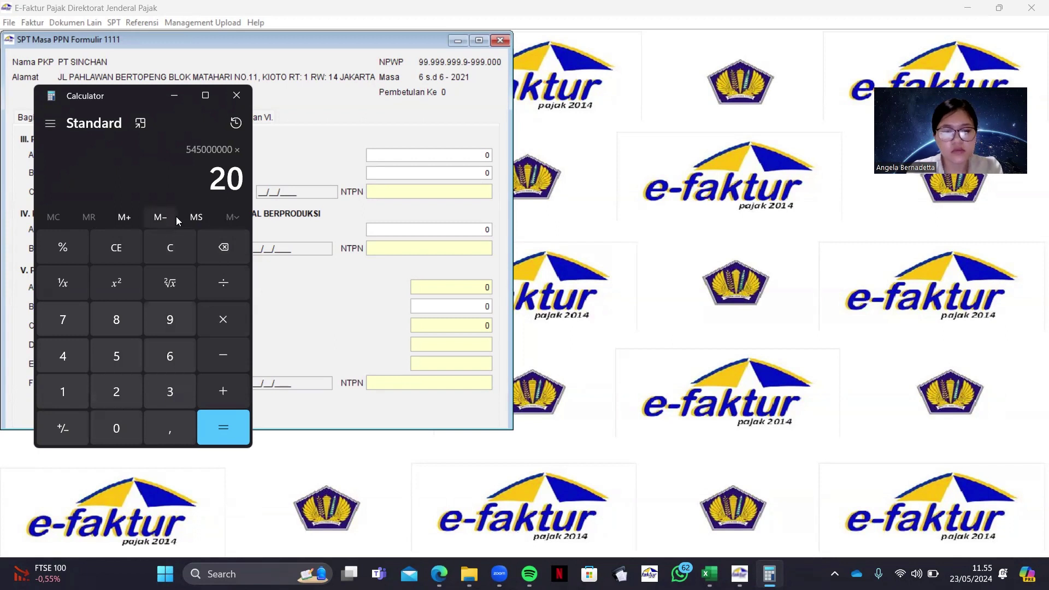
{"action": "key", "text": "shift+5"}
{"action": "left_click", "coordinate": [236, 419]}
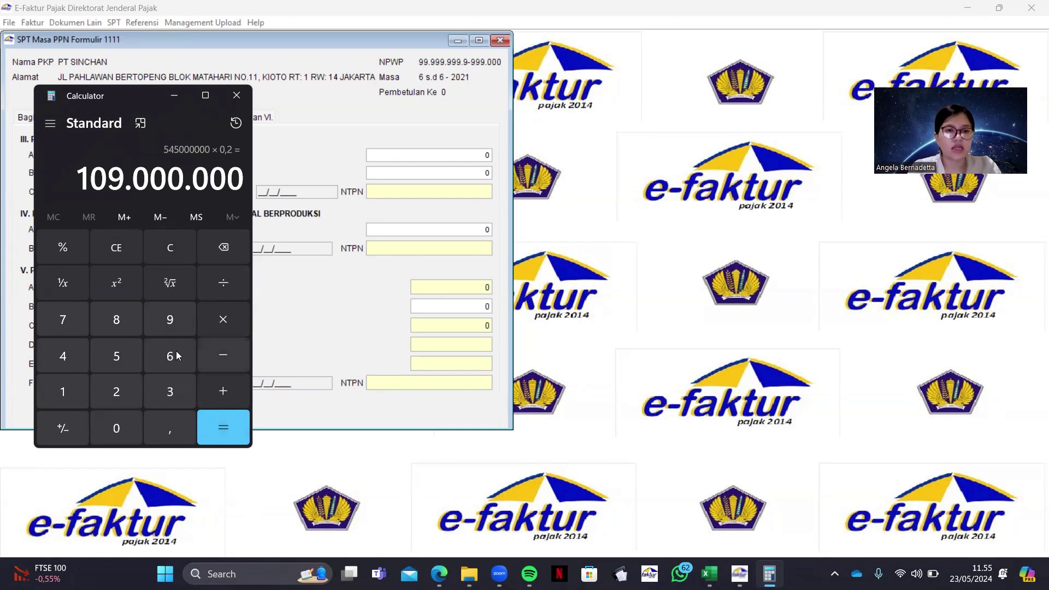
Compute 11% of 109.000.000 as the 11.990.000 PPN, then return to the form
{"action": "left_click", "coordinate": [225, 319]}
{"action": "type", "text": "11"}
{"action": "key", "text": "shift+5"}
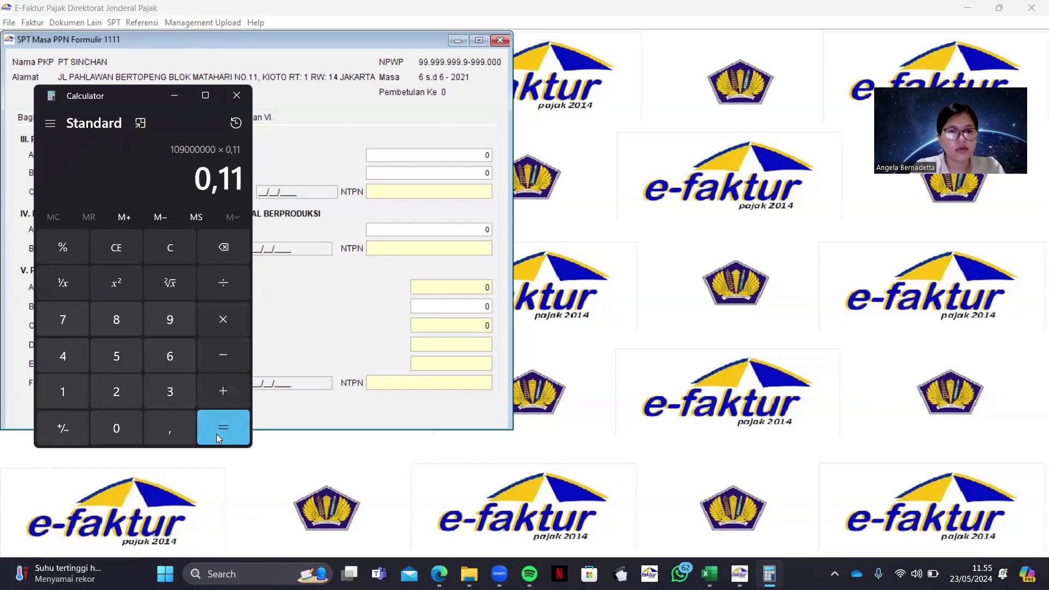
{"action": "left_click", "coordinate": [217, 433]}
{"action": "left_click", "coordinate": [489, 156]}
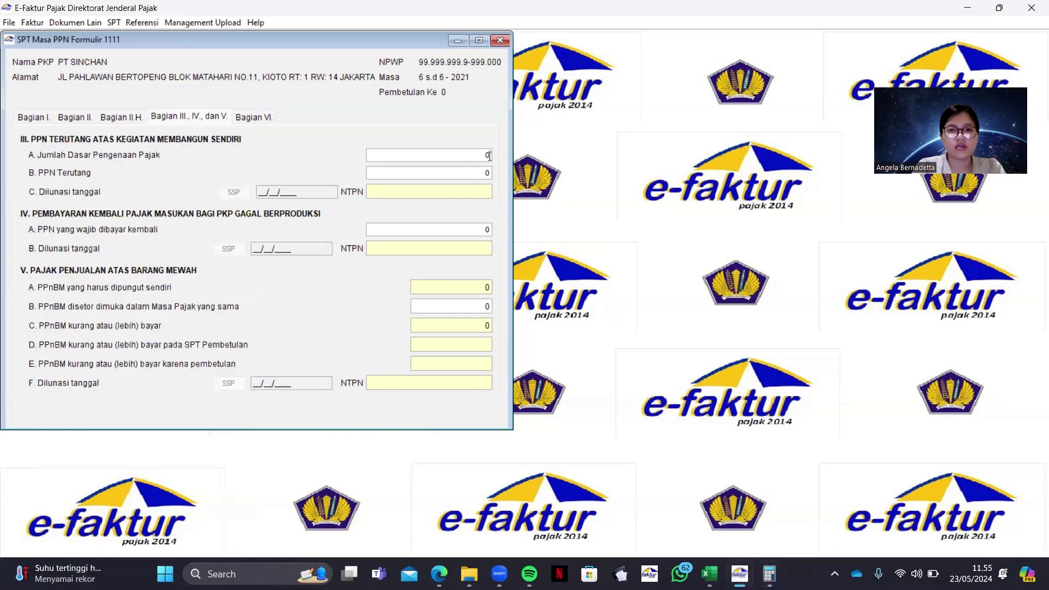
Enter the 109.000.000 self-construction tax base and clear the auto-filled PPN Terutang
{"action": "type", "text": "109"}
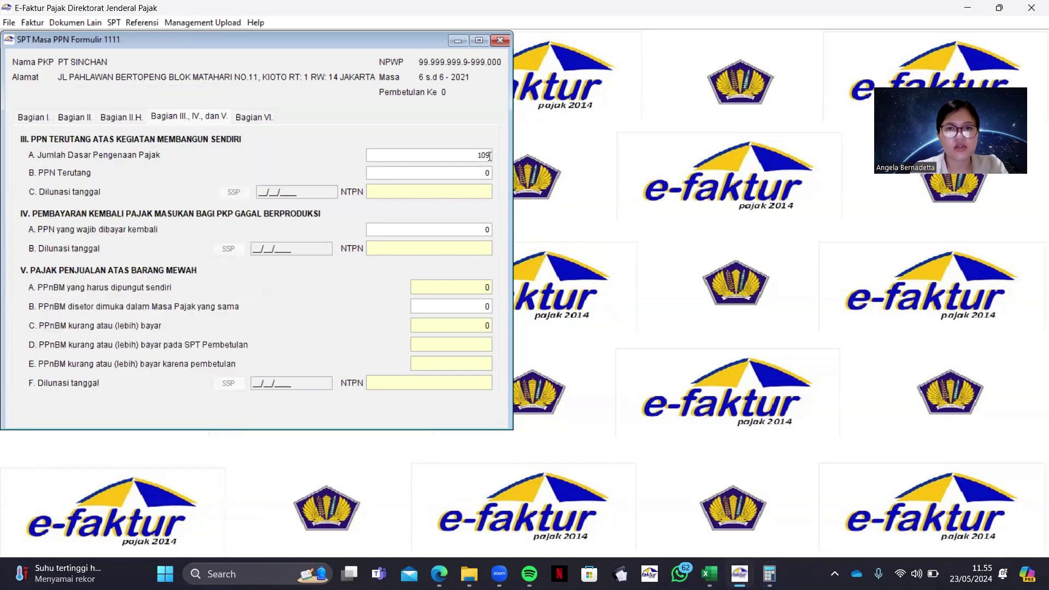
{"action": "type", "text": "000000"}
{"action": "left_click", "coordinate": [488, 172]}
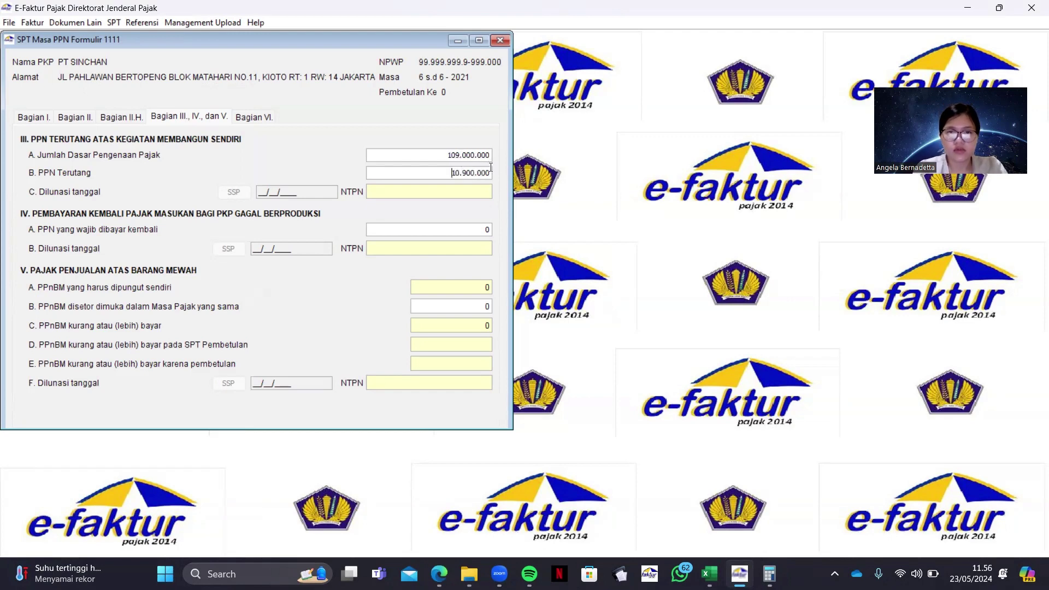
{"action": "double_click", "coordinate": [488, 172]}
{"action": "key", "text": "BackSpace"}
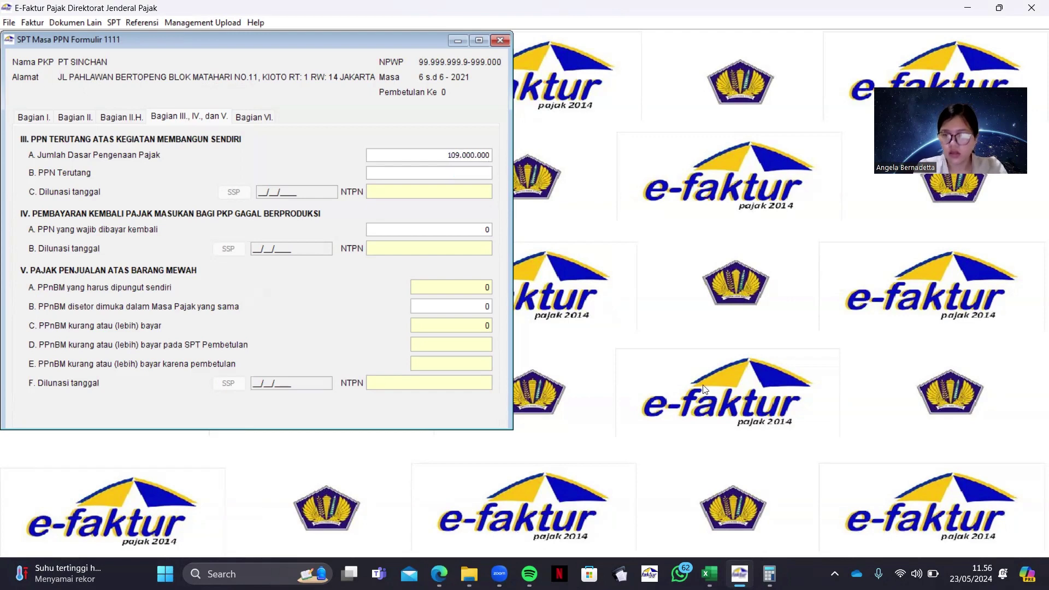
After checking Calculator, enter 11.990.000 as PPN Terutang
{"action": "left_click", "coordinate": [768, 571]}
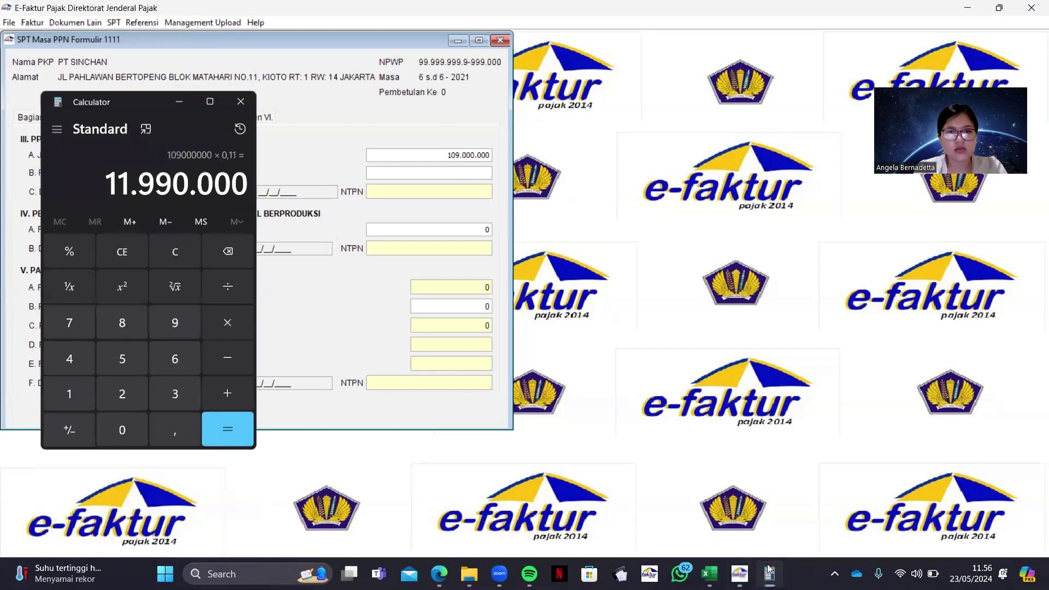
{"action": "left_click", "coordinate": [506, 334]}
{"action": "left_click", "coordinate": [444, 174]}
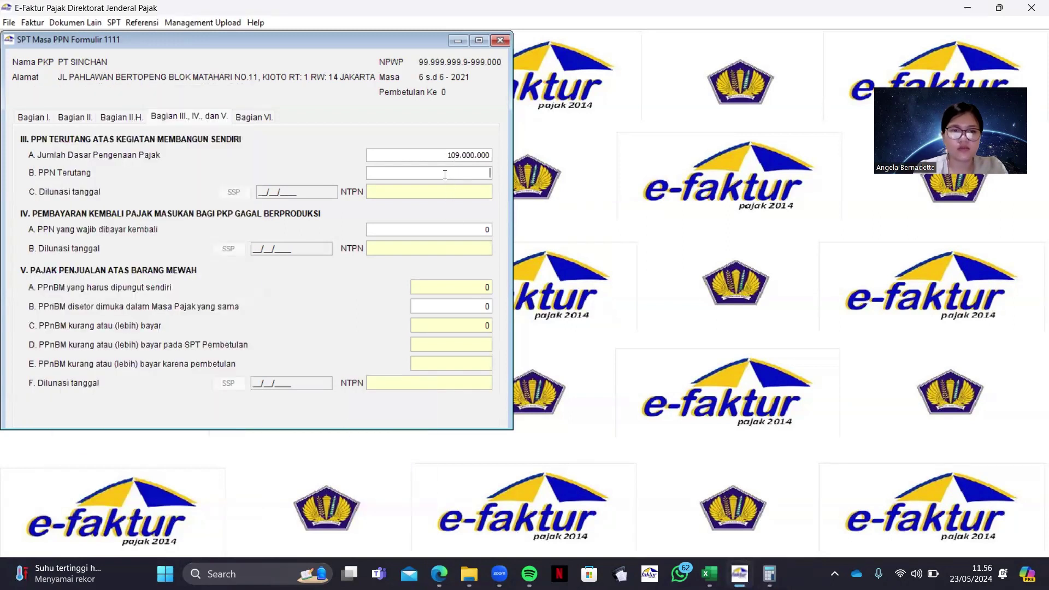
{"action": "type", "text": "119900"}
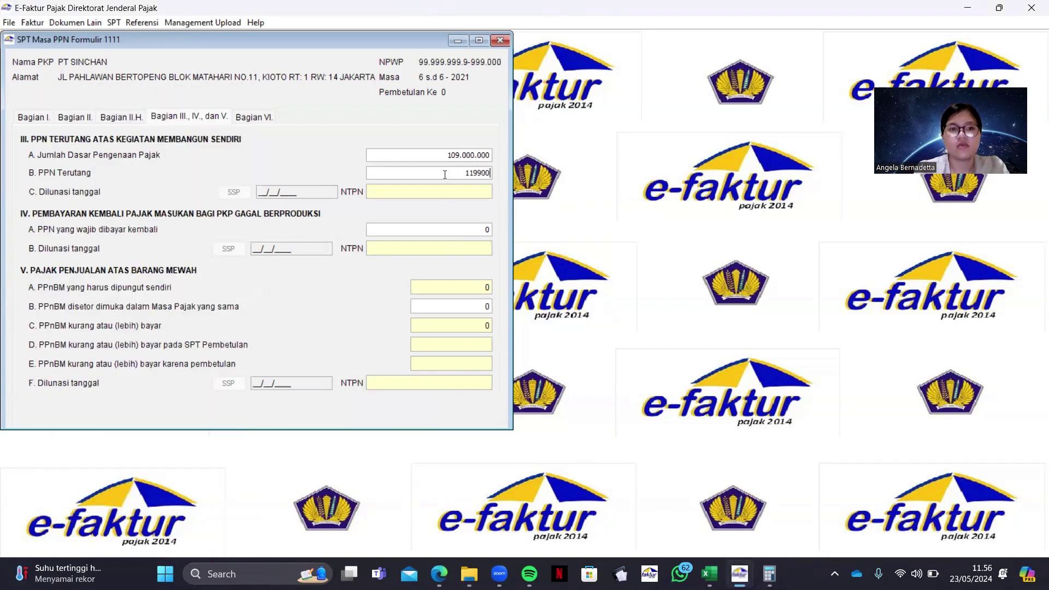
{"action": "type", "text": "00"}
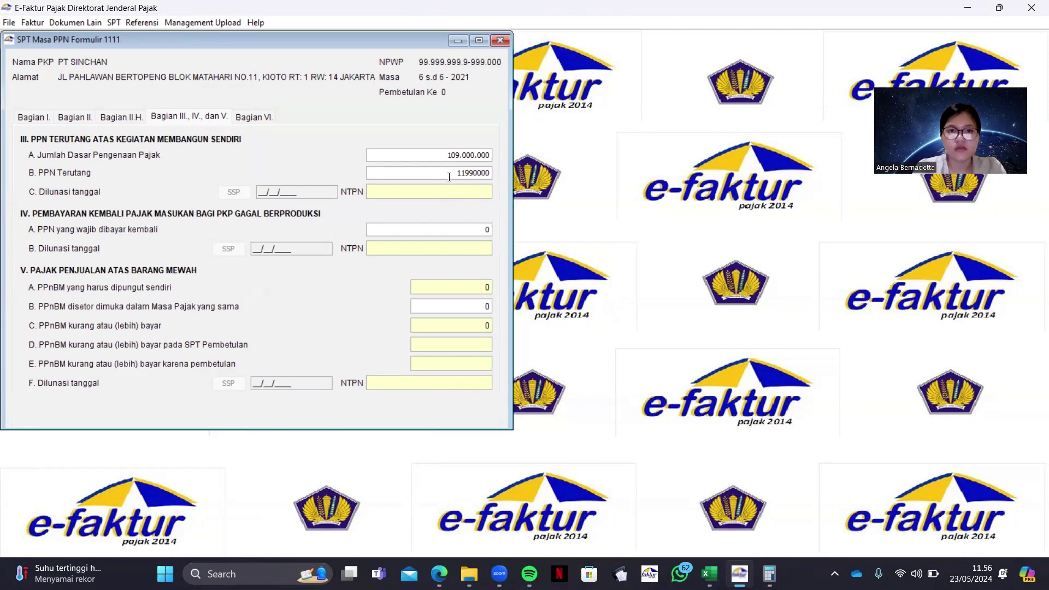
{"action": "left_click", "coordinate": [449, 177]}
{"action": "left_click", "coordinate": [300, 188]}
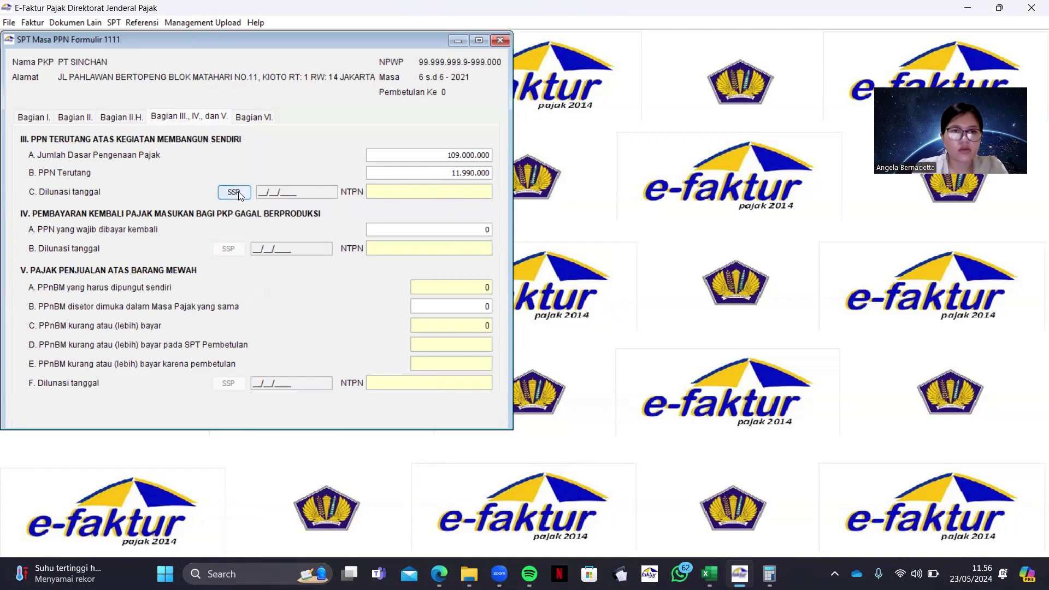
Start a new SSP entry with tax code 411211 and deposit type 103
{"action": "left_click", "coordinate": [234, 192]}
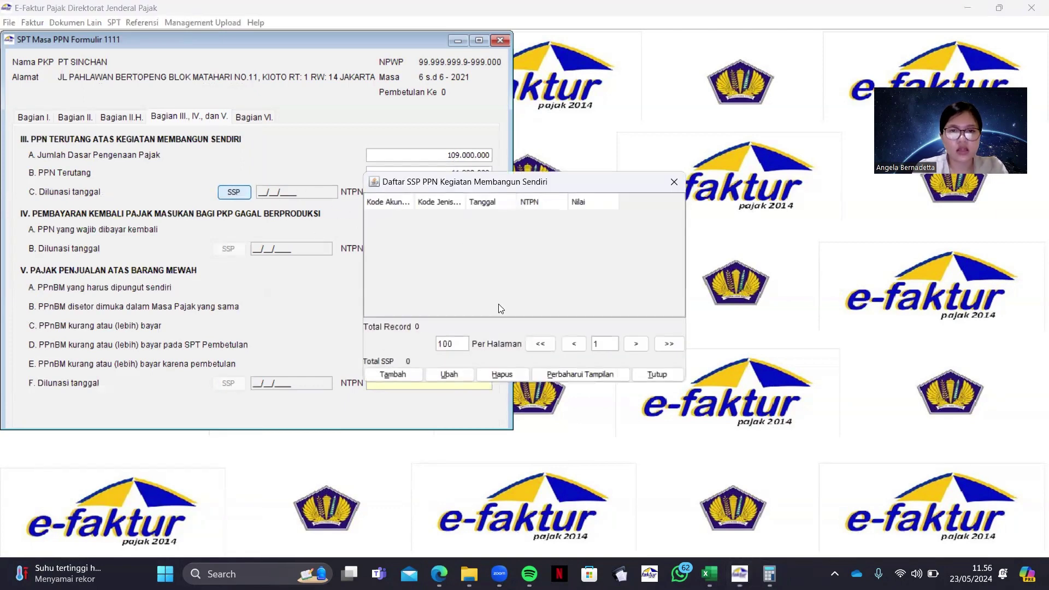
{"action": "left_click", "coordinate": [399, 375]}
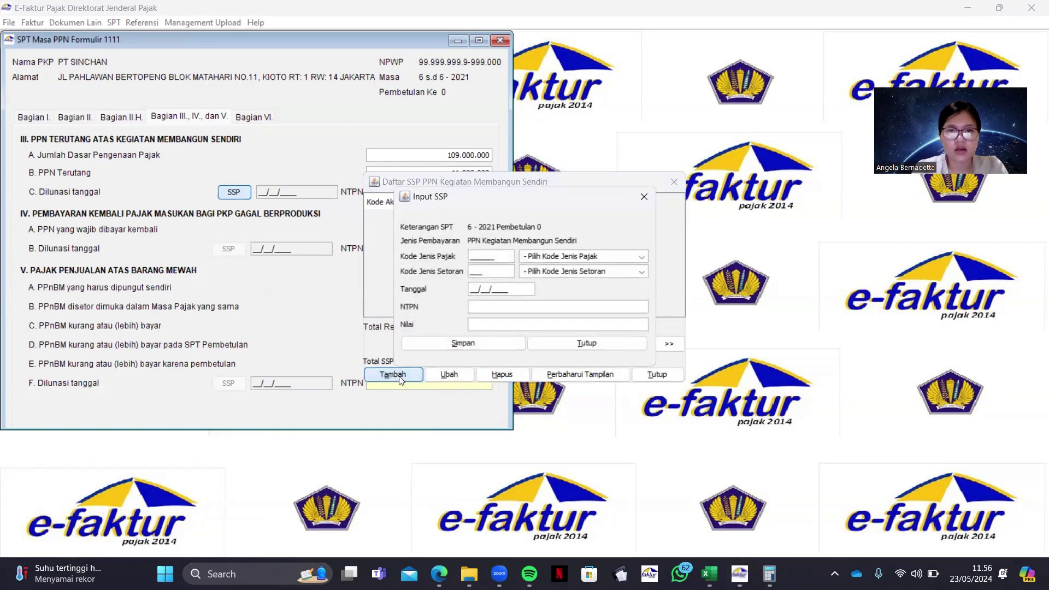
{"action": "left_click", "coordinate": [556, 257]}
{"action": "left_click", "coordinate": [559, 277]}
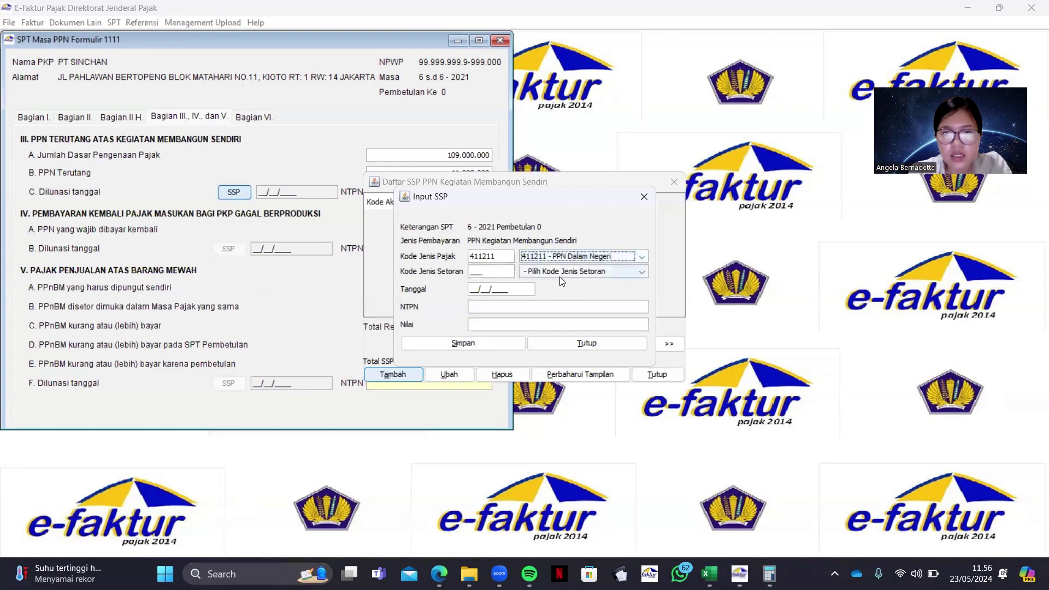
{"action": "left_click", "coordinate": [555, 271]}
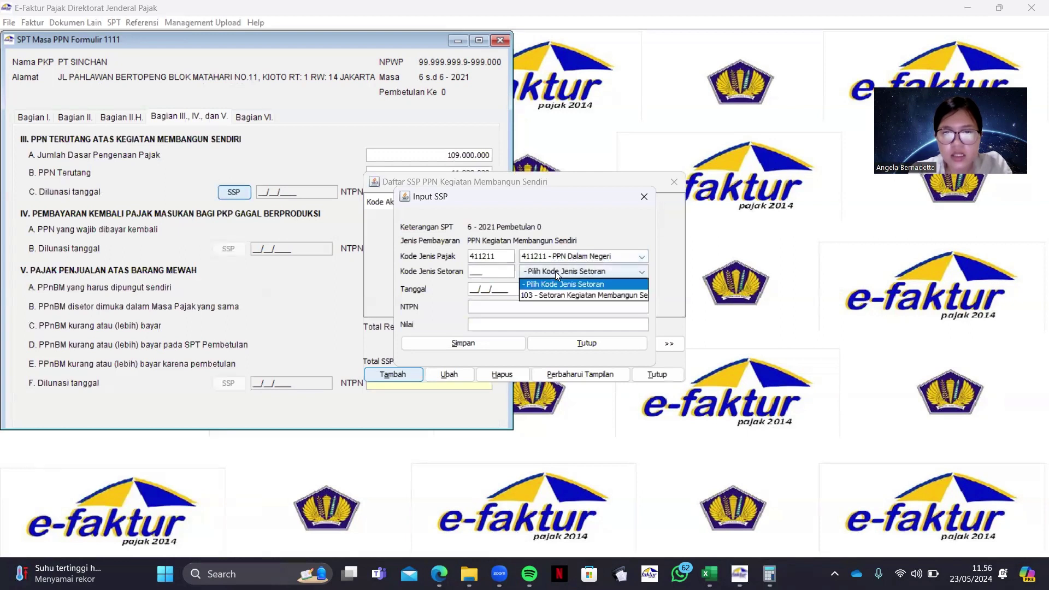
{"action": "left_click", "coordinate": [561, 298]}
Fill in payment date 30/06/2021, the NTPN and amount 11.990.000, save, and close the SSP list
{"action": "left_click", "coordinate": [475, 289]}
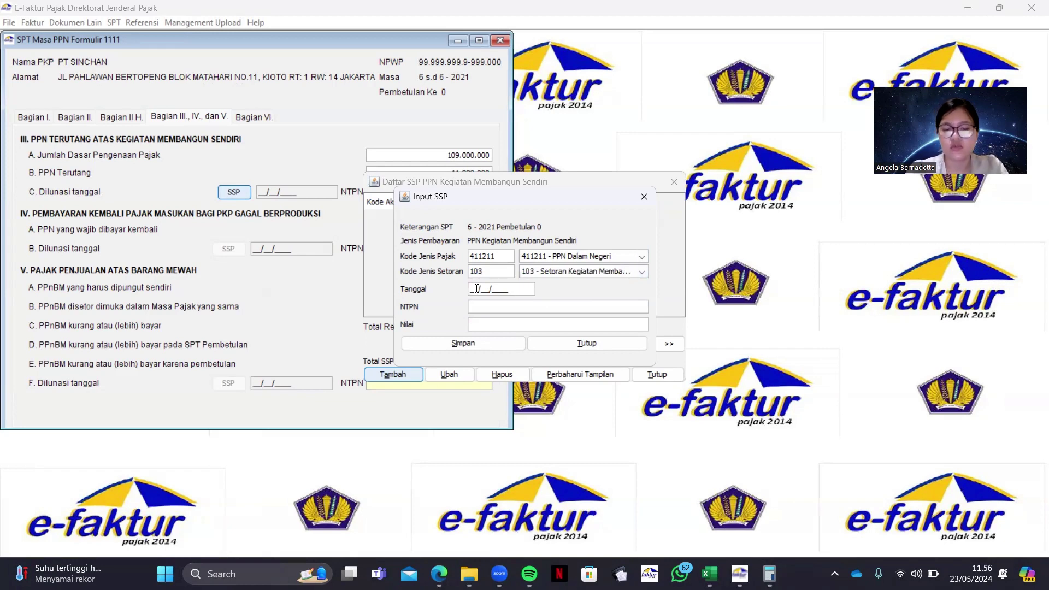
{"action": "type", "text": "30/06/2021"}
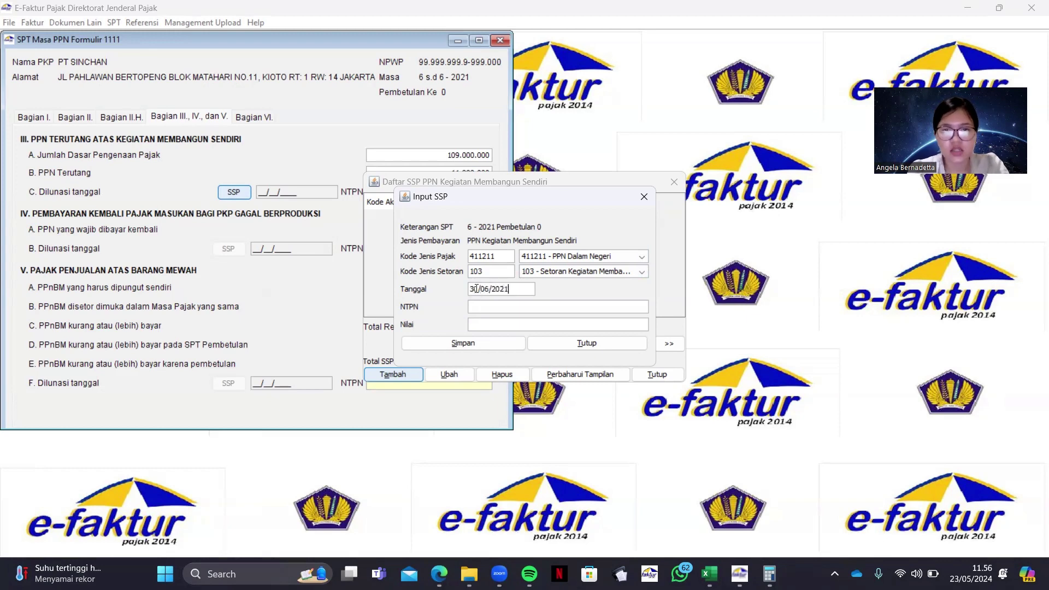
{"action": "left_click", "coordinate": [492, 306]}
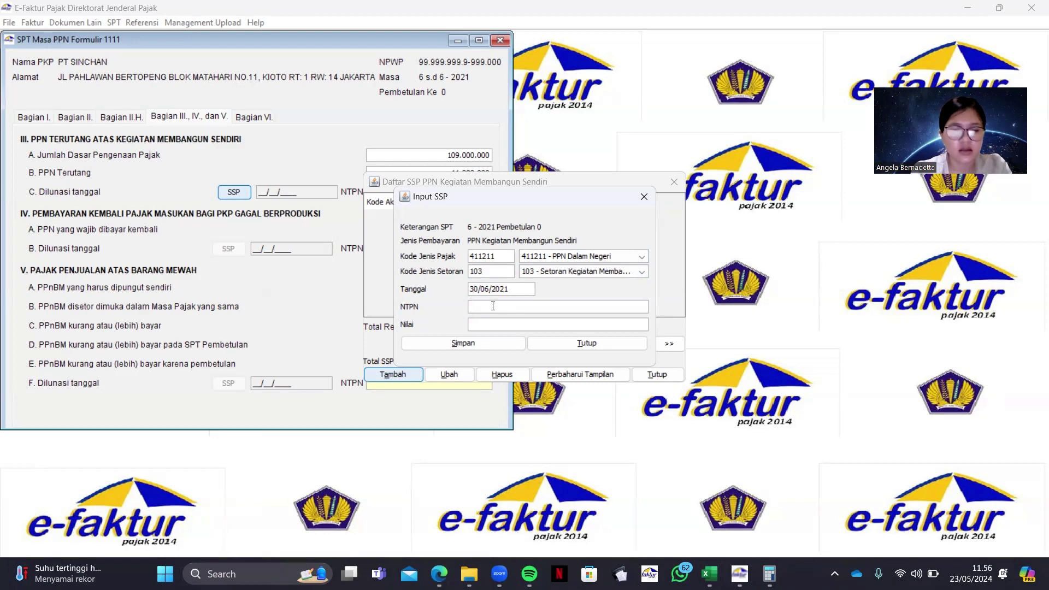
{"action": "type", "text": "057889987"}
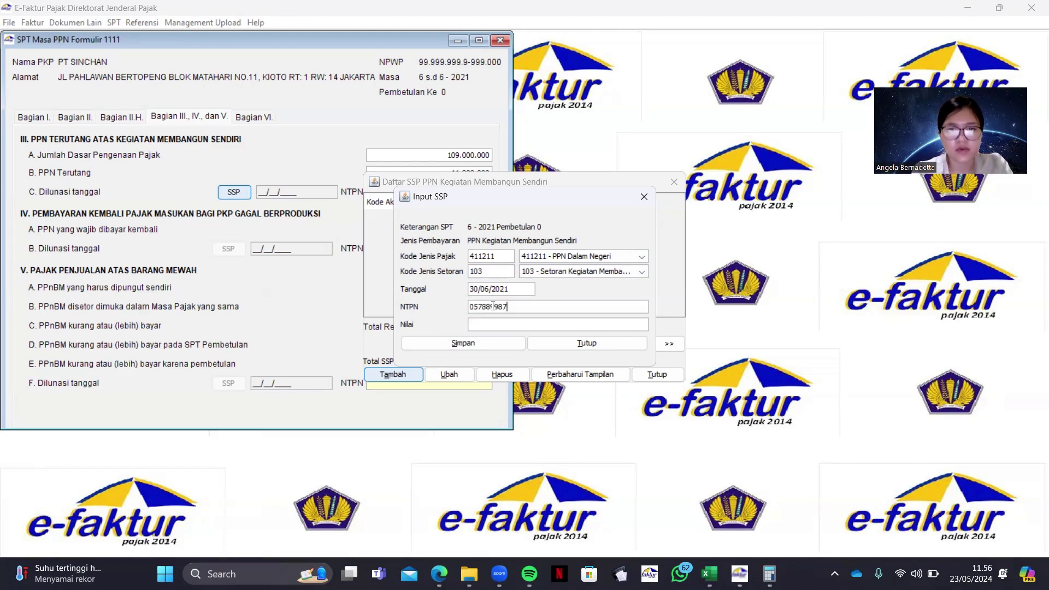
{"action": "type", "text": "8"}
{"action": "left_click", "coordinate": [506, 323]}
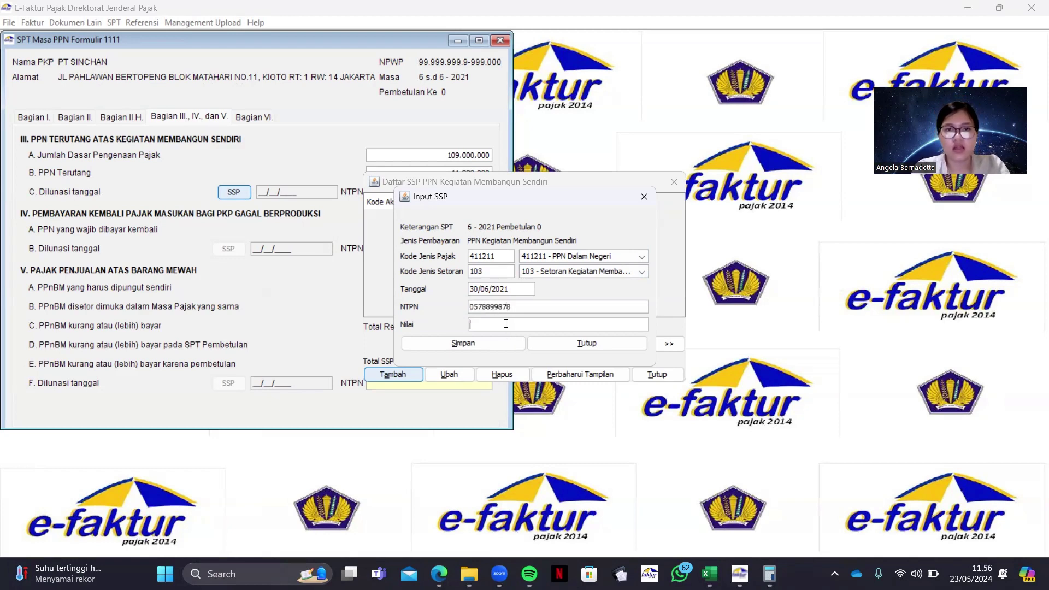
{"action": "type", "text": "11.9"}
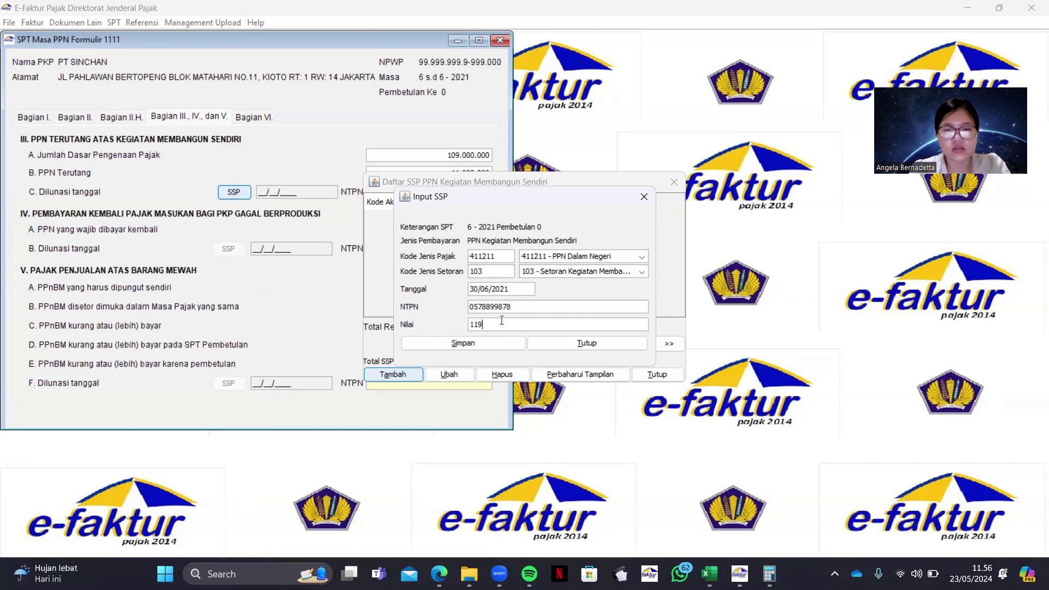
{"action": "type", "text": "90.0000"}
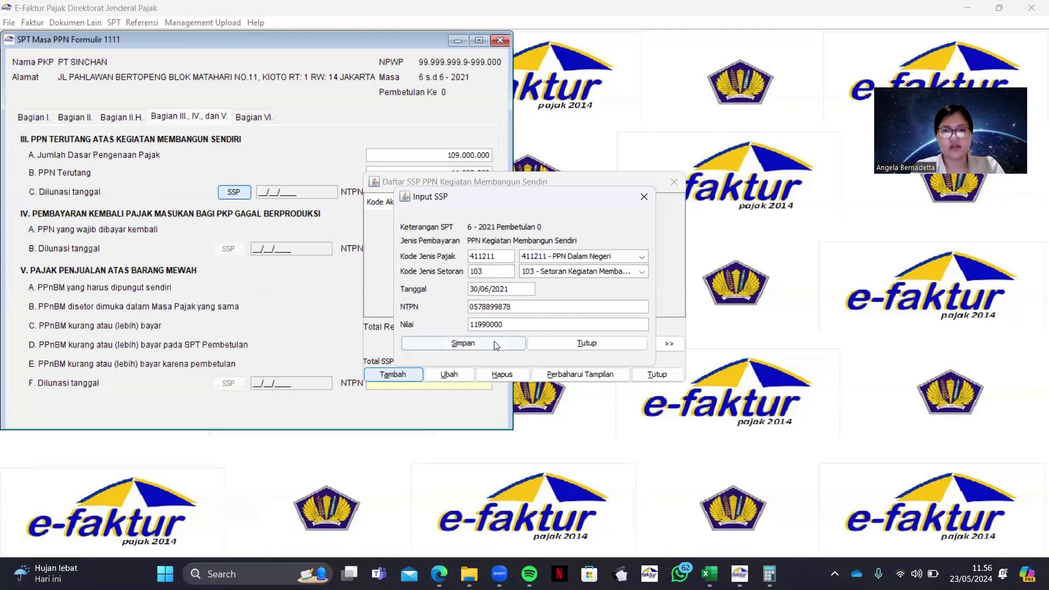
{"action": "left_click", "coordinate": [496, 344]}
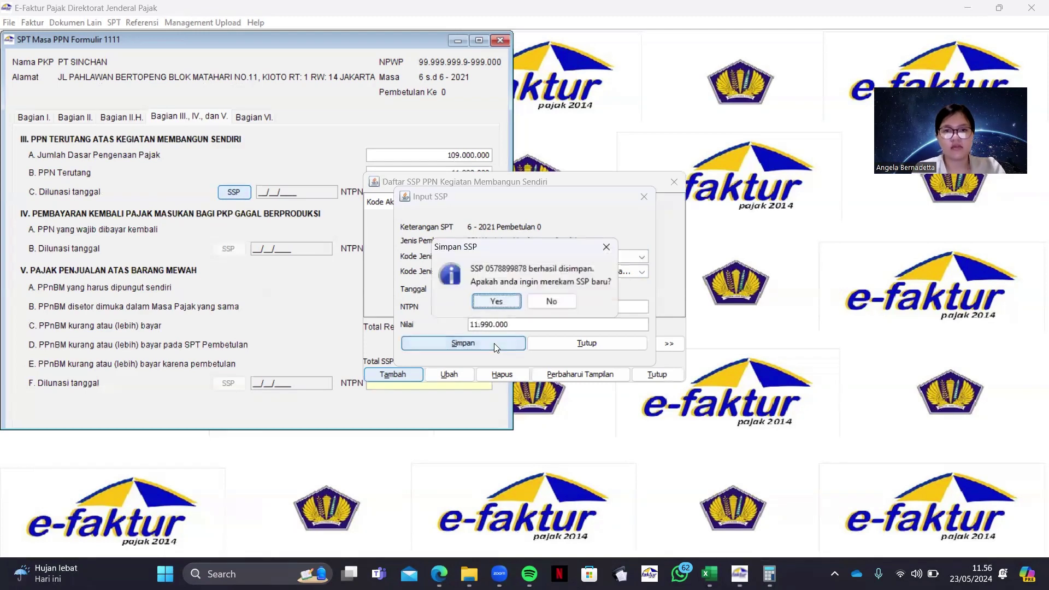
{"action": "left_click", "coordinate": [551, 300]}
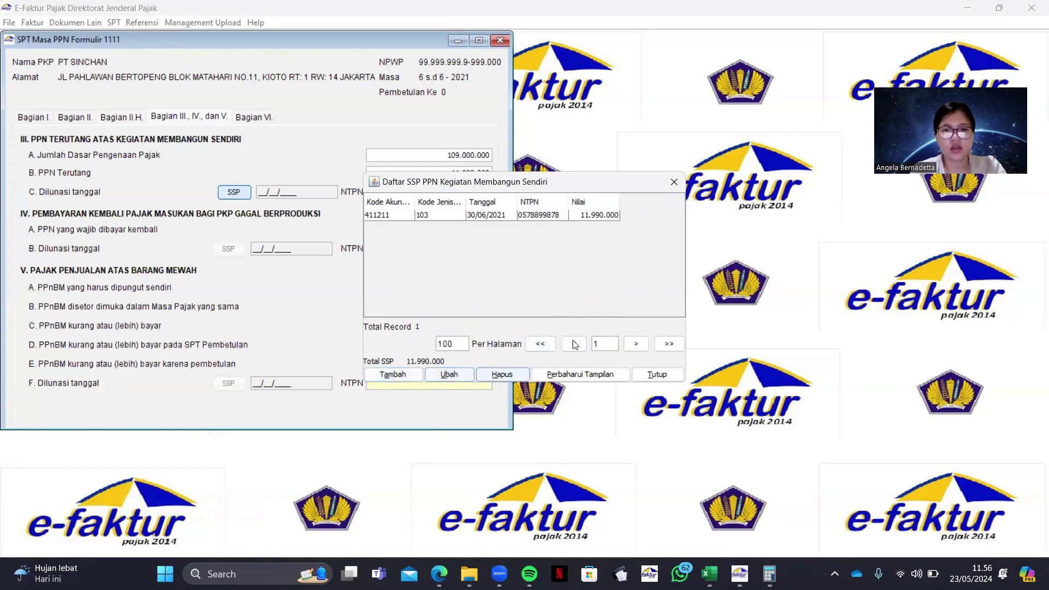
{"action": "left_click", "coordinate": [672, 183]}
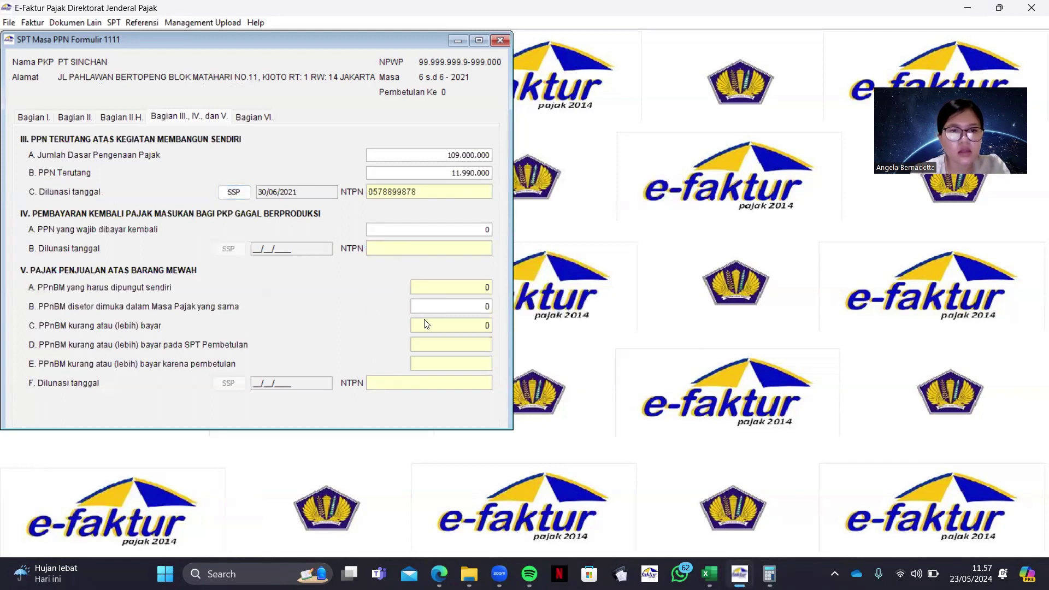
Enter 30/06/2021 as the Bagian VI date and look up the signer details in the PDF
{"action": "left_click", "coordinate": [246, 119]}
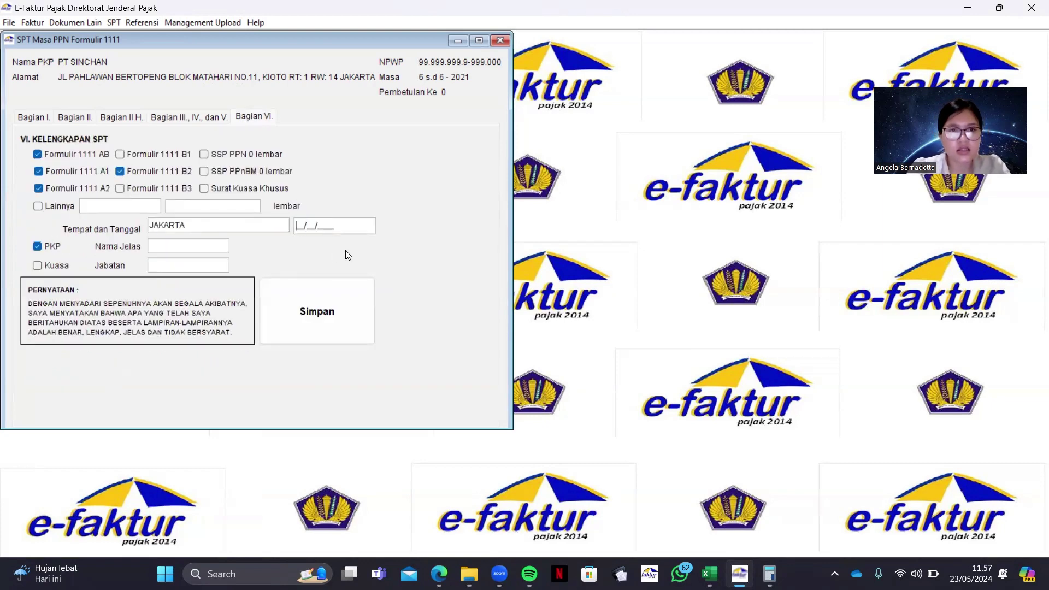
{"action": "type", "text": "30/"}
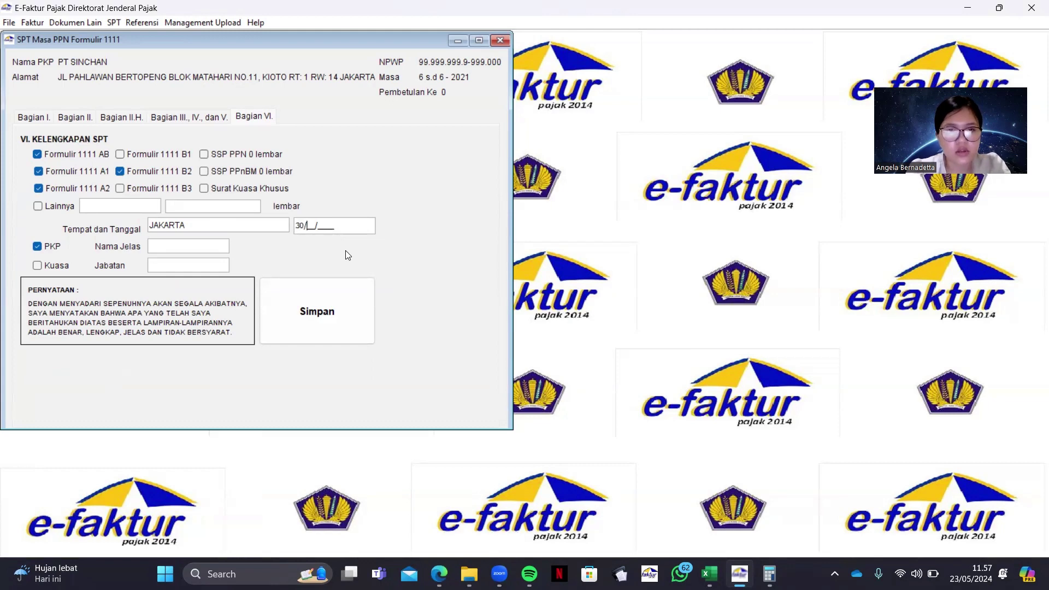
{"action": "type", "text": "06/2021"}
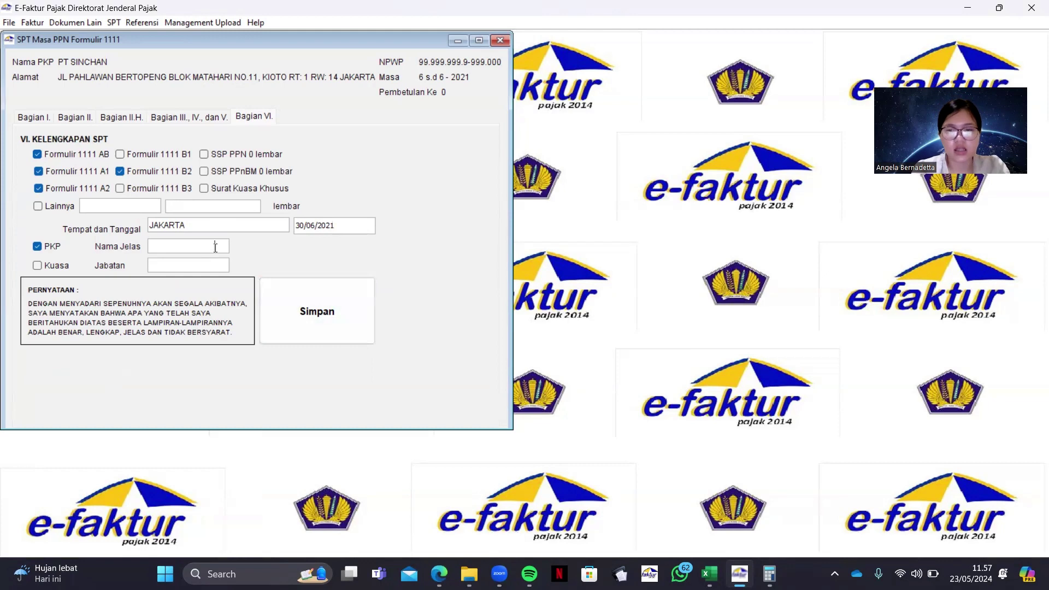
{"action": "left_click", "coordinate": [439, 573]}
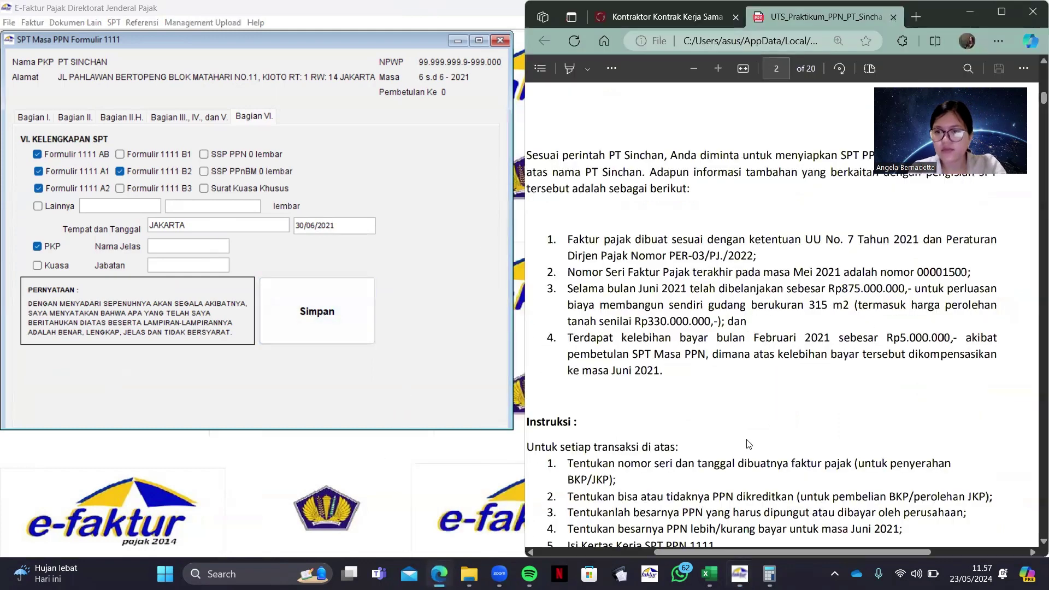
{"action": "scroll", "coordinate": [748, 443], "scroll_direction": "down", "scroll_amount": 10}
{"action": "left_click", "coordinate": [187, 247]}
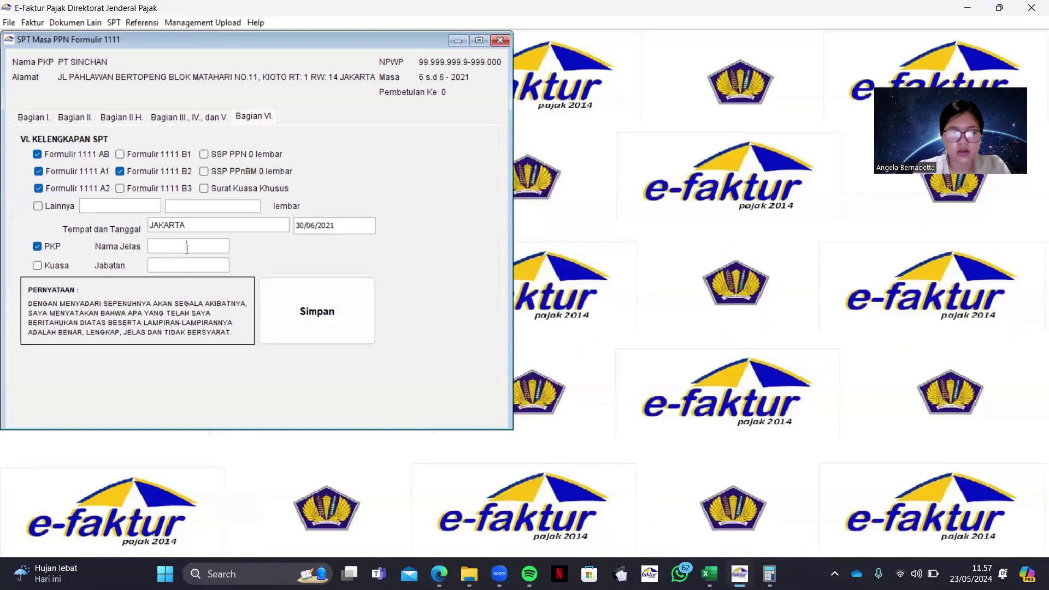
Fill in the signer's full name and position MANAGER TAX, then save the SPT
{"action": "type", "text": "DANIL"}
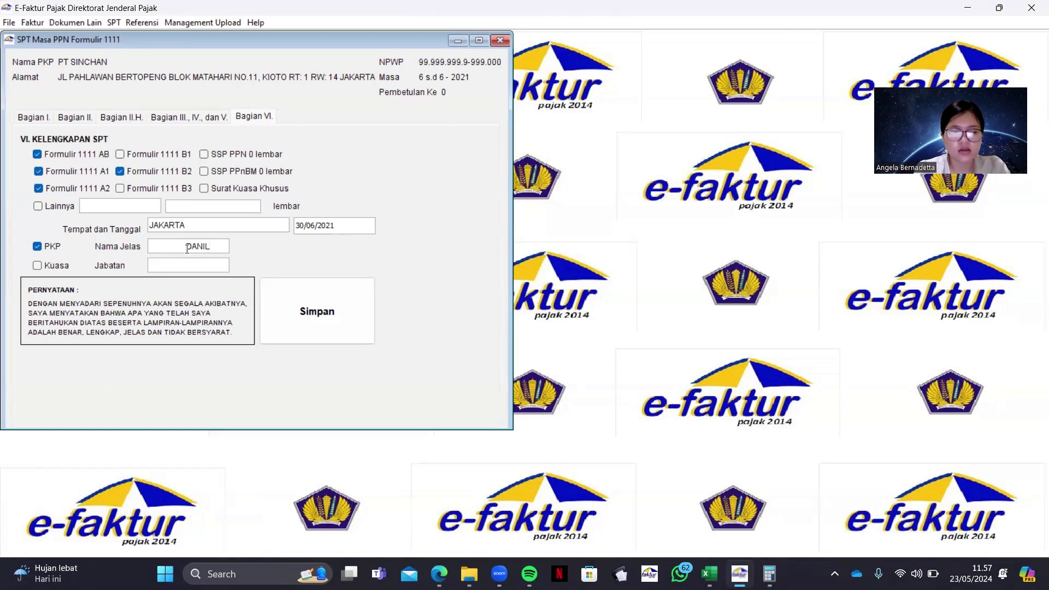
{"action": "type", "text": " N"}
{"action": "key", "text": "BackSpace"}
{"action": "type", "text": "R TAX"}
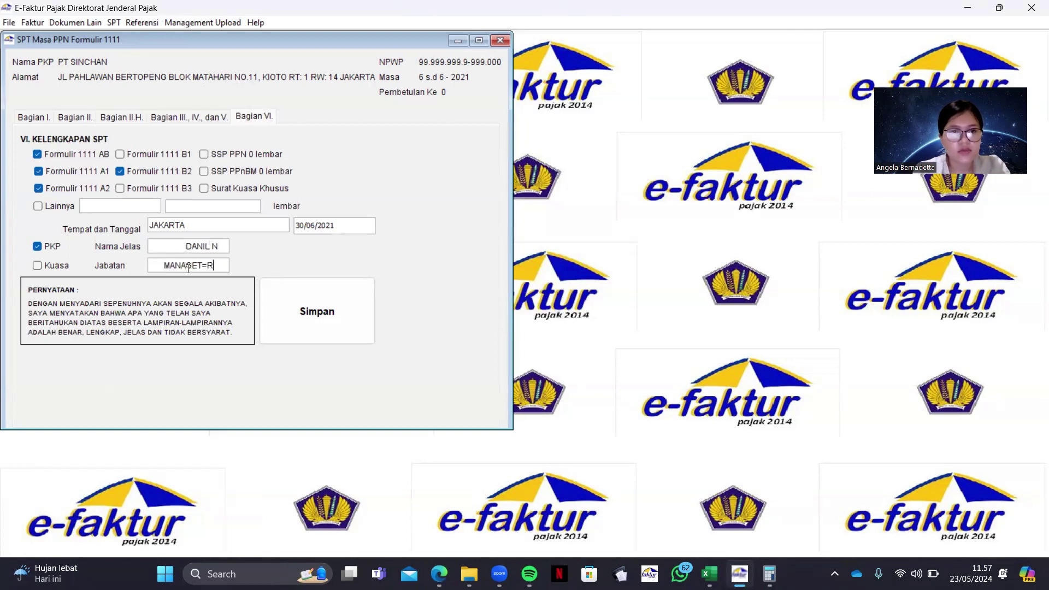
{"action": "left_click", "coordinate": [354, 317]}
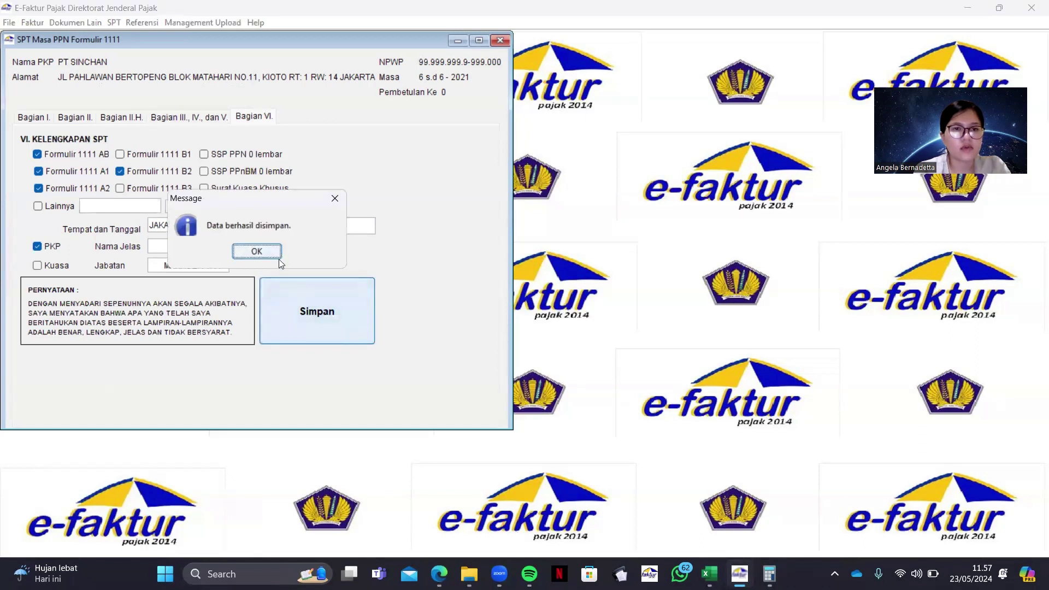
{"action": "left_click", "coordinate": [274, 252]}
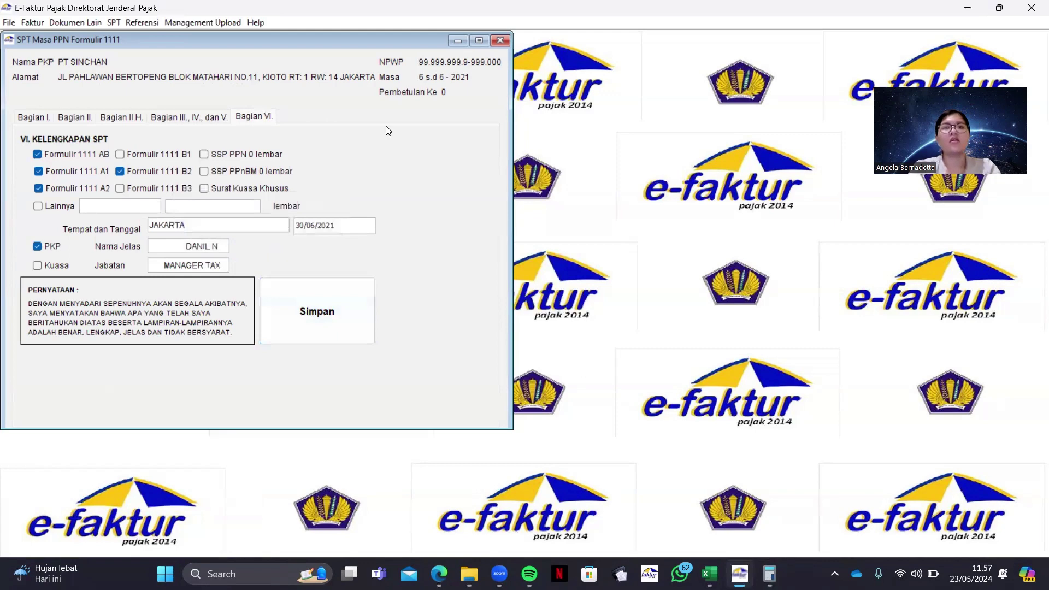
Close the Formulir 1111 window and browse the Faktur menu on the main screen
{"action": "left_click", "coordinate": [501, 40]}
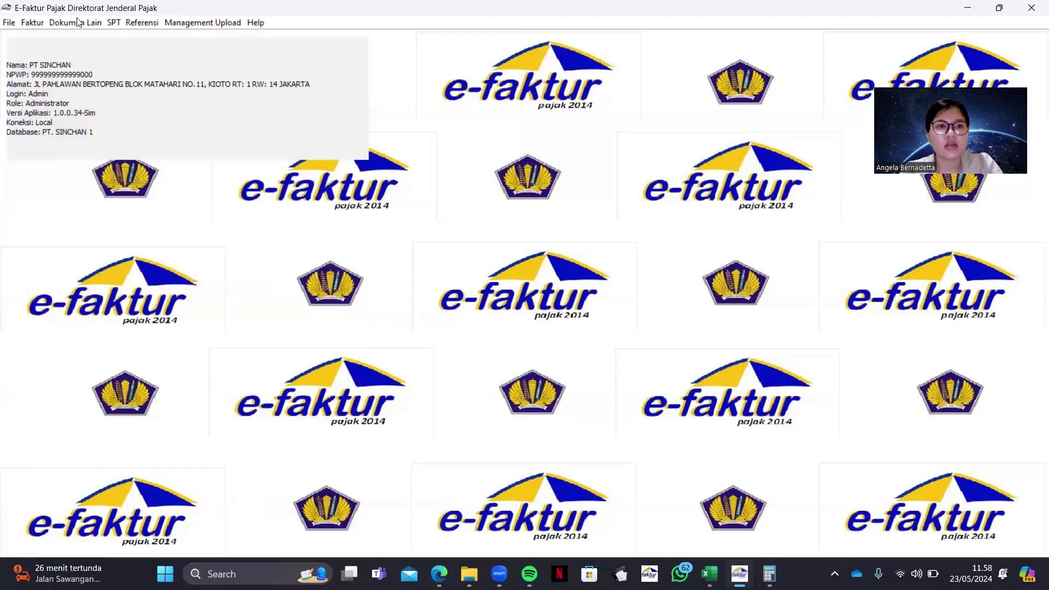
{"action": "left_click", "coordinate": [34, 22]}
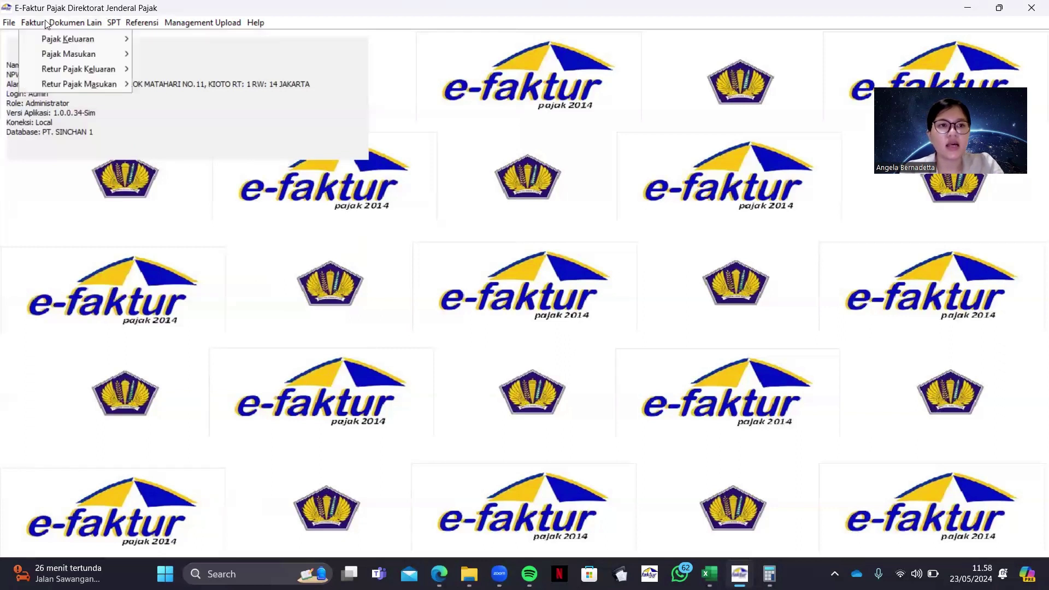
{"action": "mouse_move", "coordinate": [56, 24]}
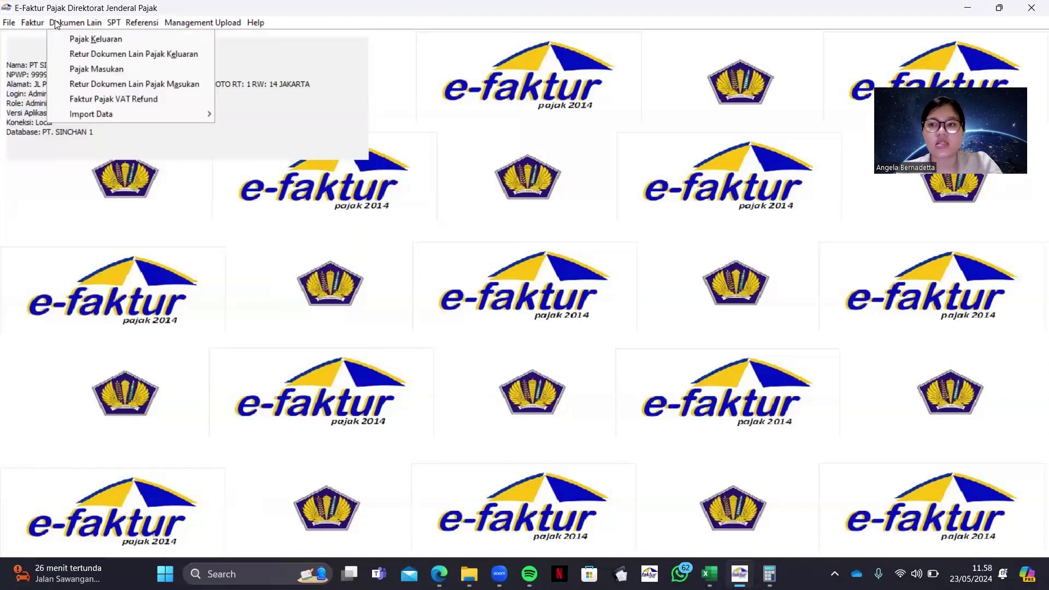